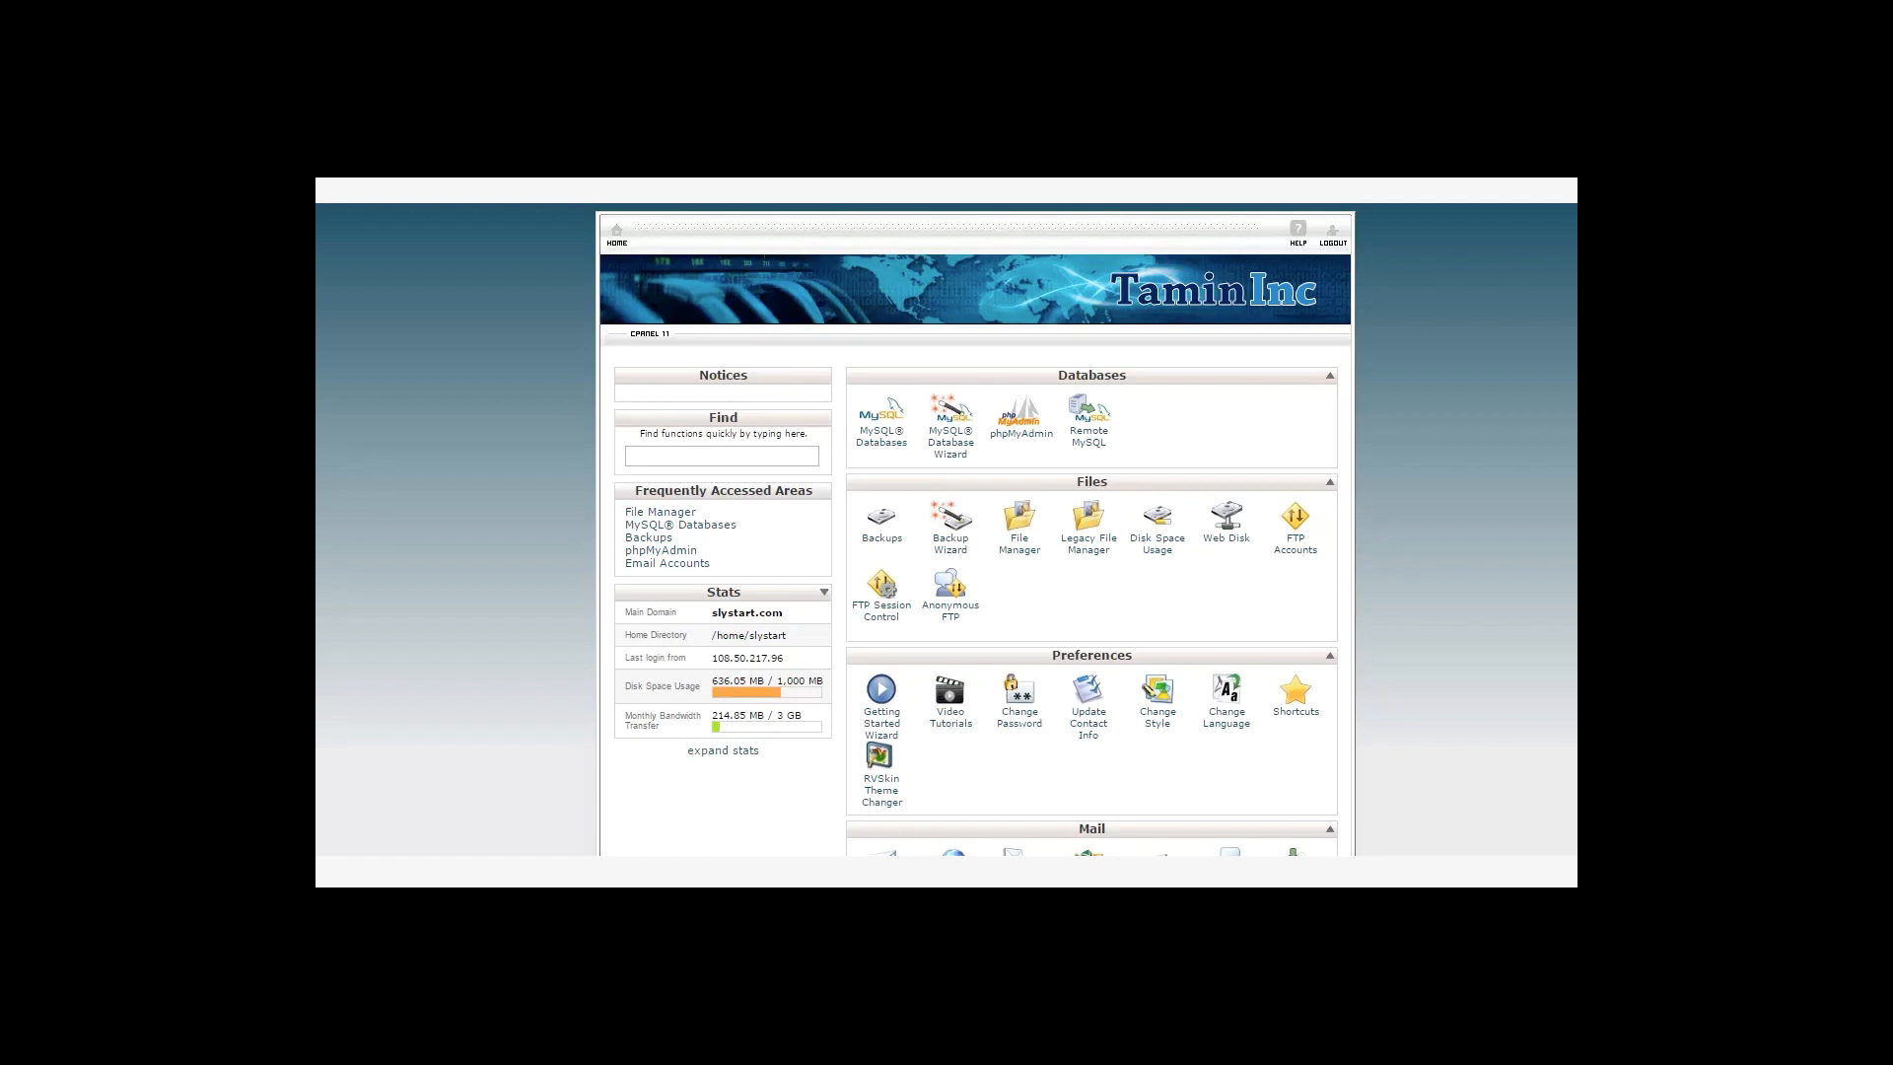
Open cPanel's QuickInstall page, which lists the three existing Joomla installations.
scroll(973, 532, "down", 15)
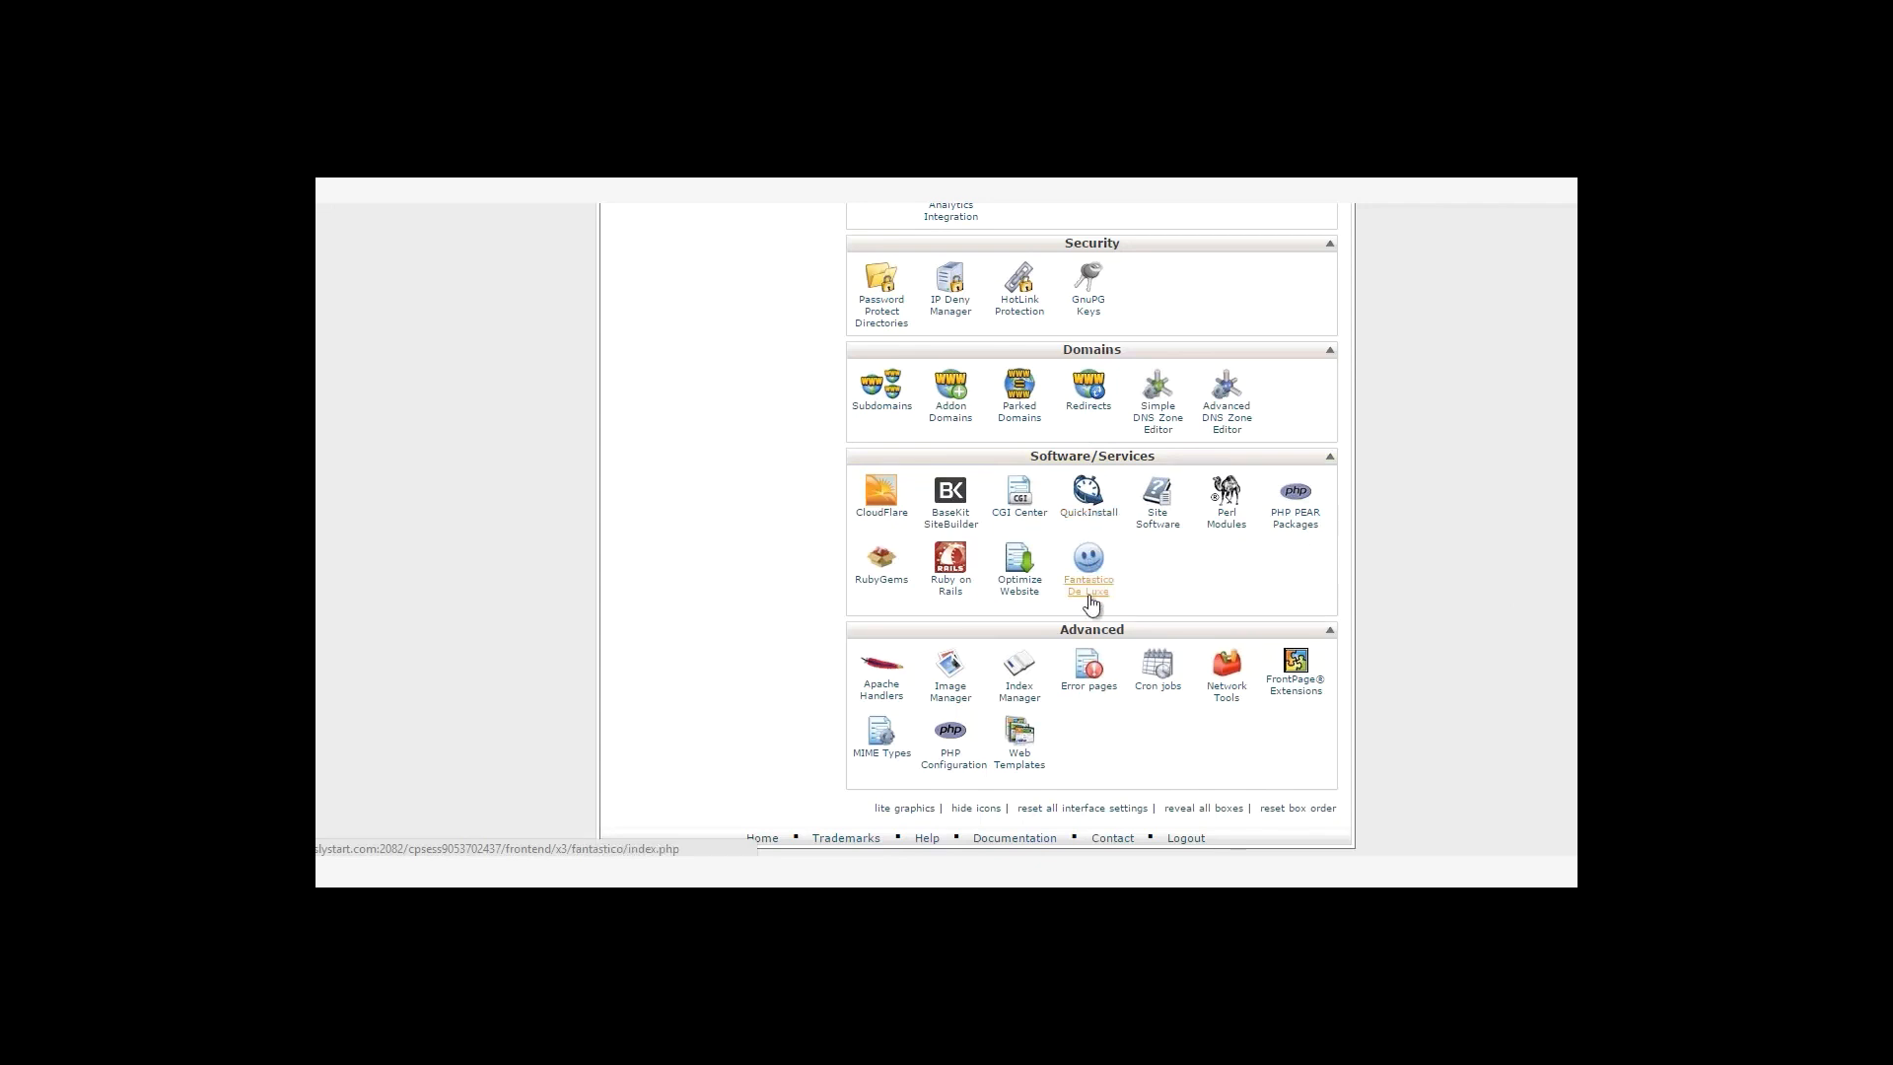
left_click(1088, 515)
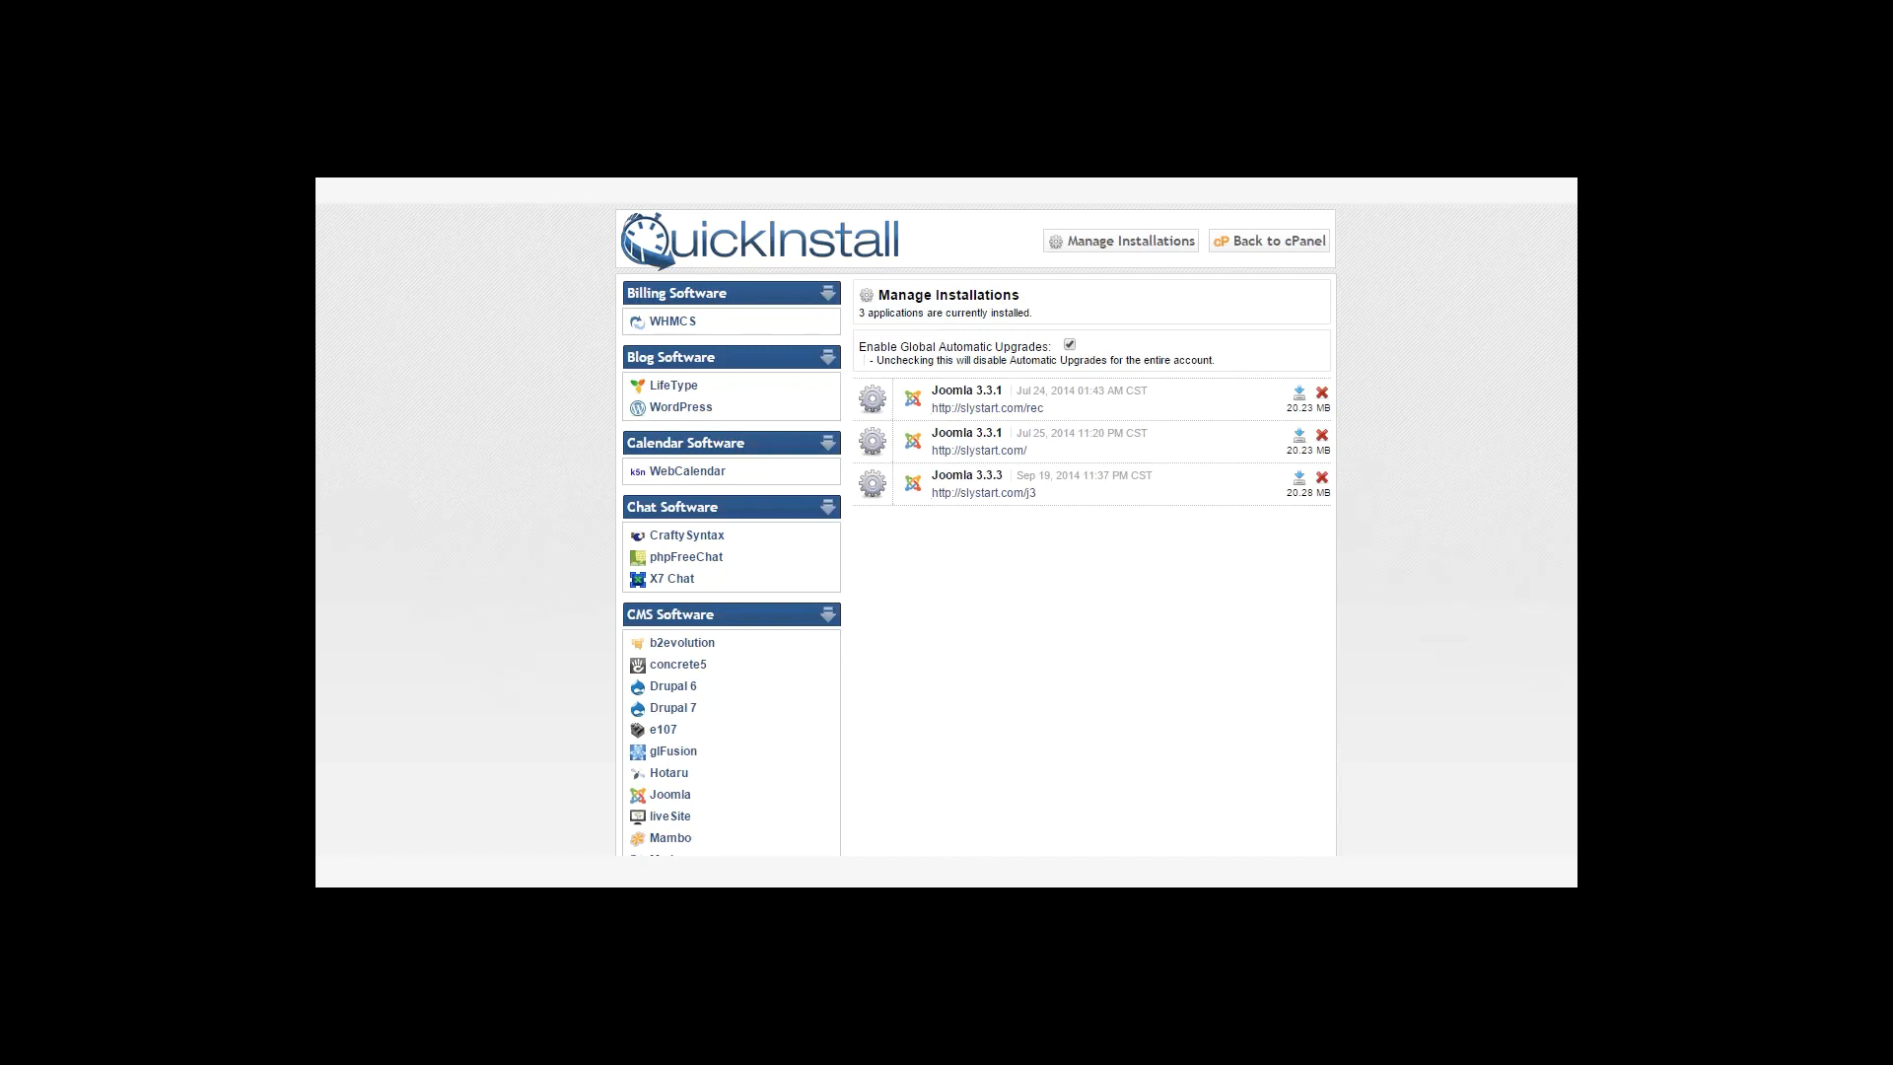
Choose Joomla 3.3.6 in QuickInstall and continue to its install form.
scroll(867, 571, "down", 2)
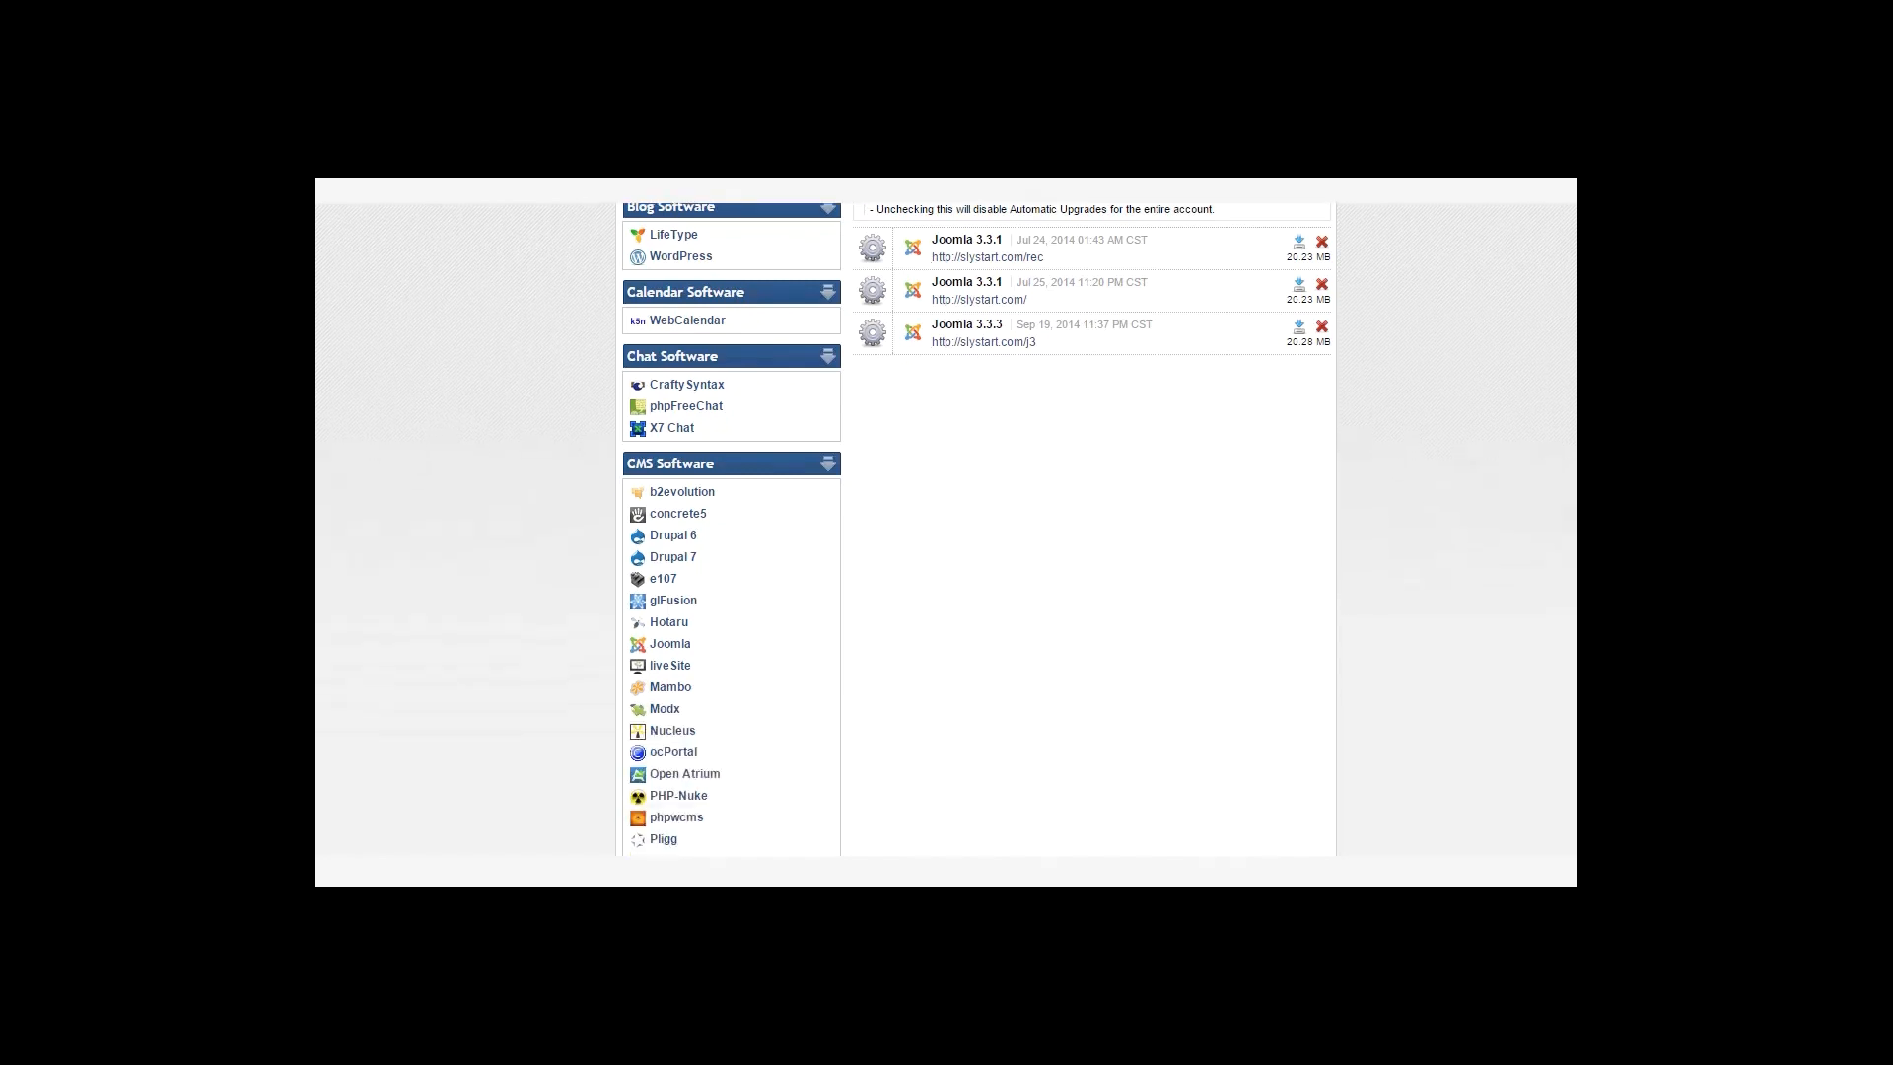
left_click(670, 645)
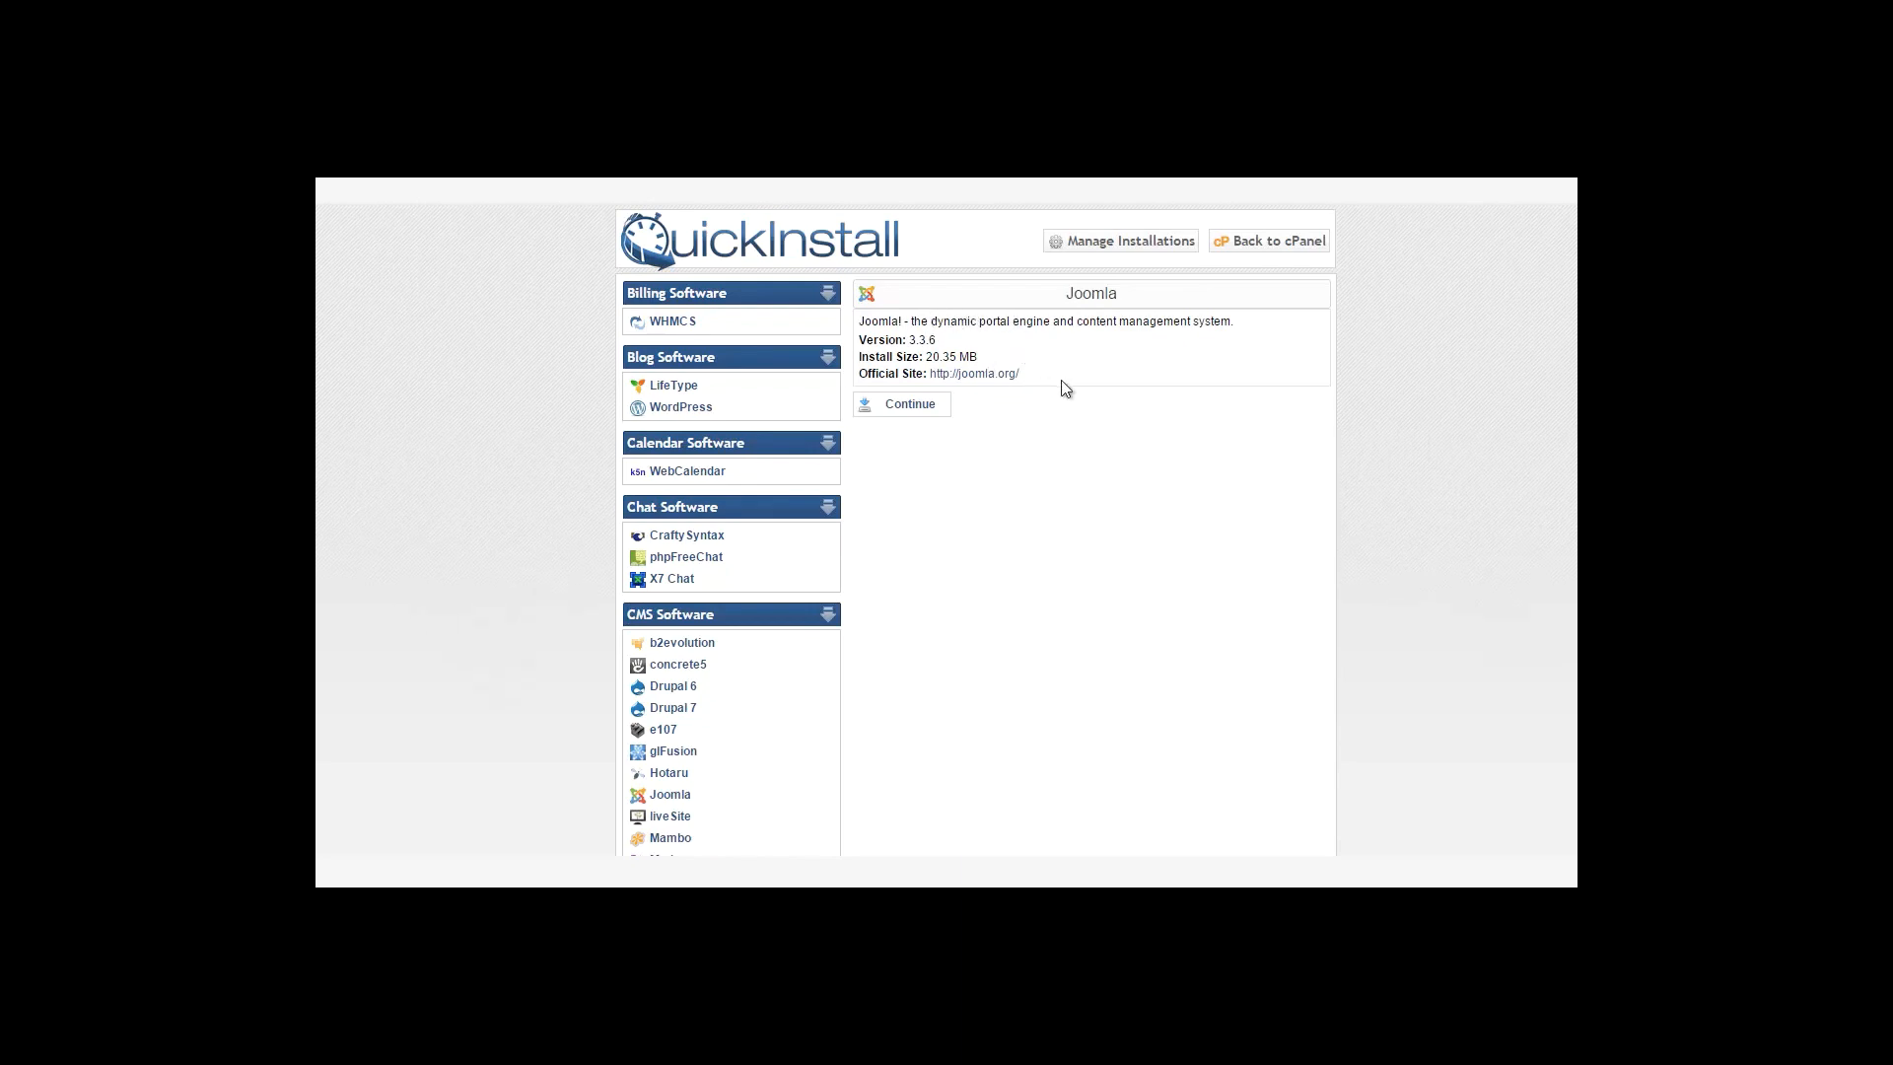
left_click_drag(948, 341, 909, 341)
left_click(909, 341)
left_click(905, 412)
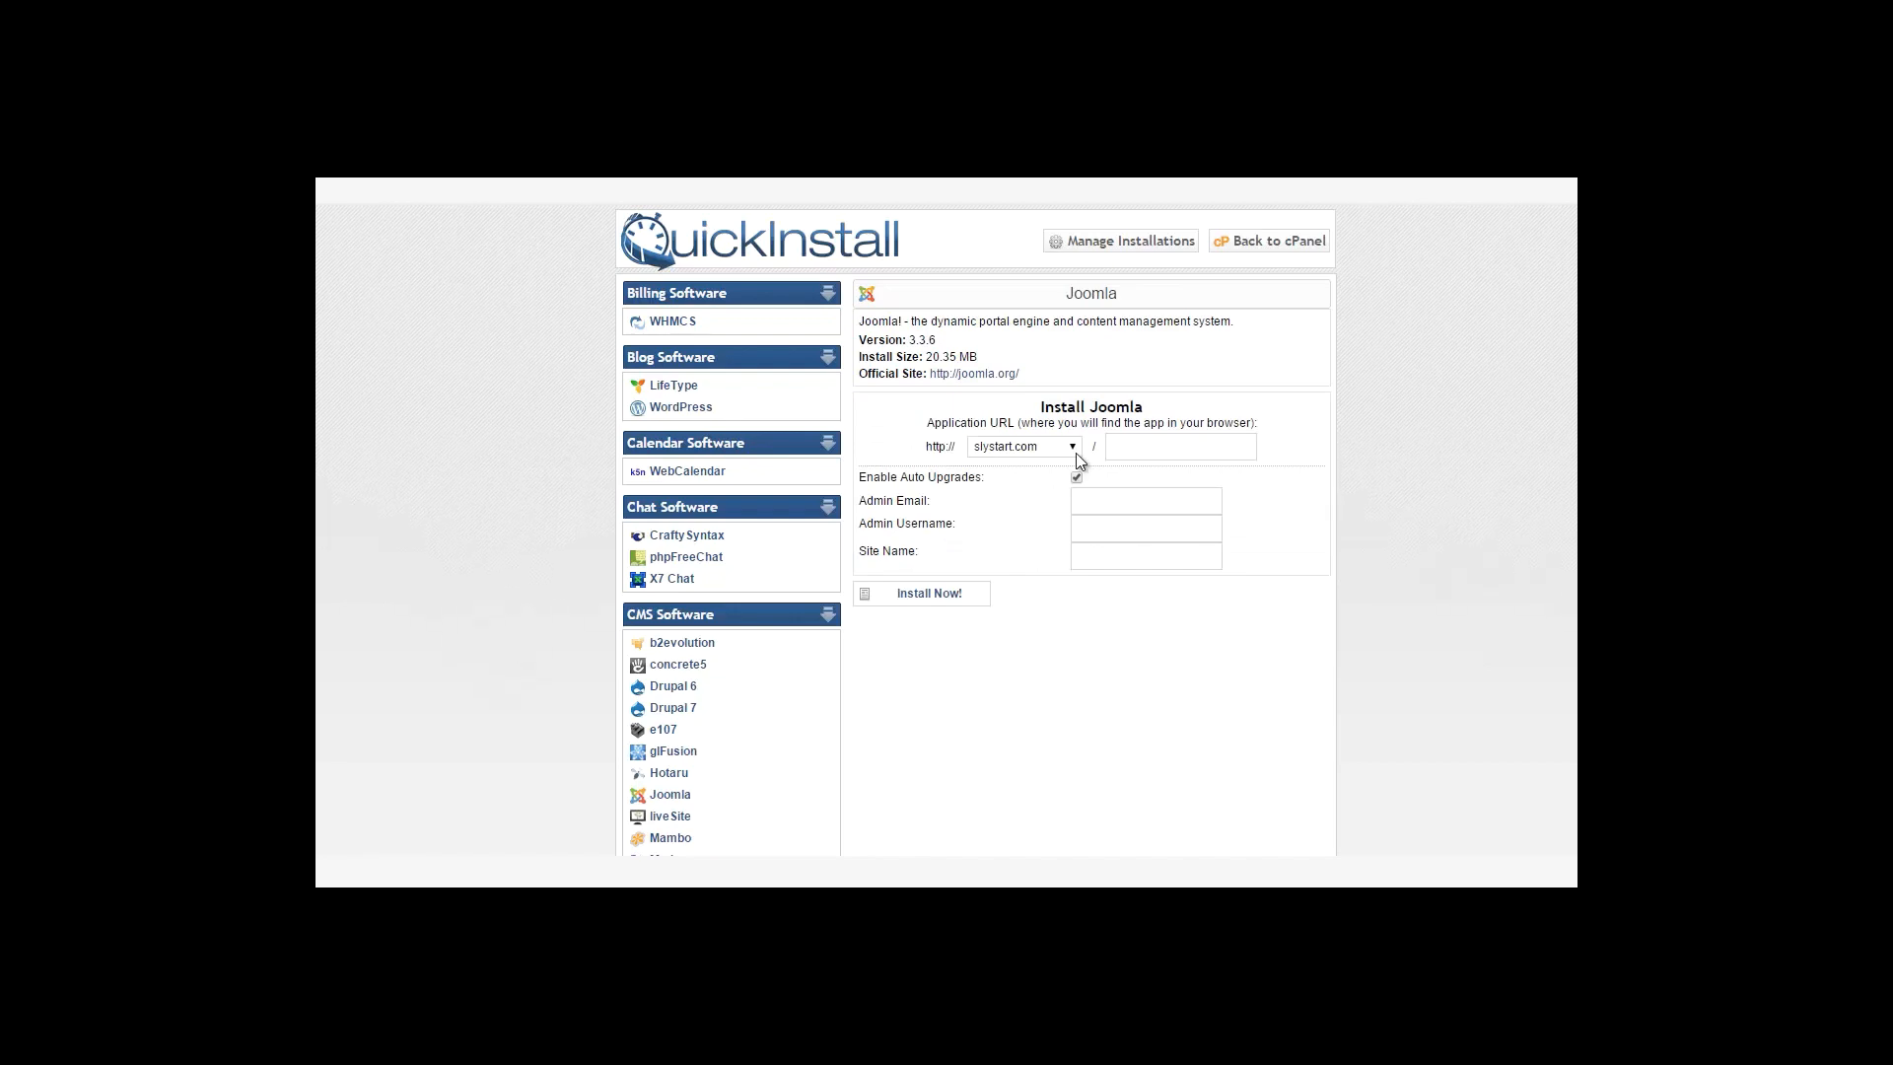
Fill in install path newsletter, the admin e-mail, username admin and site name Newsletter.
left_click(1148, 446)
type("newslette")
key("Tab")
key("Tab")
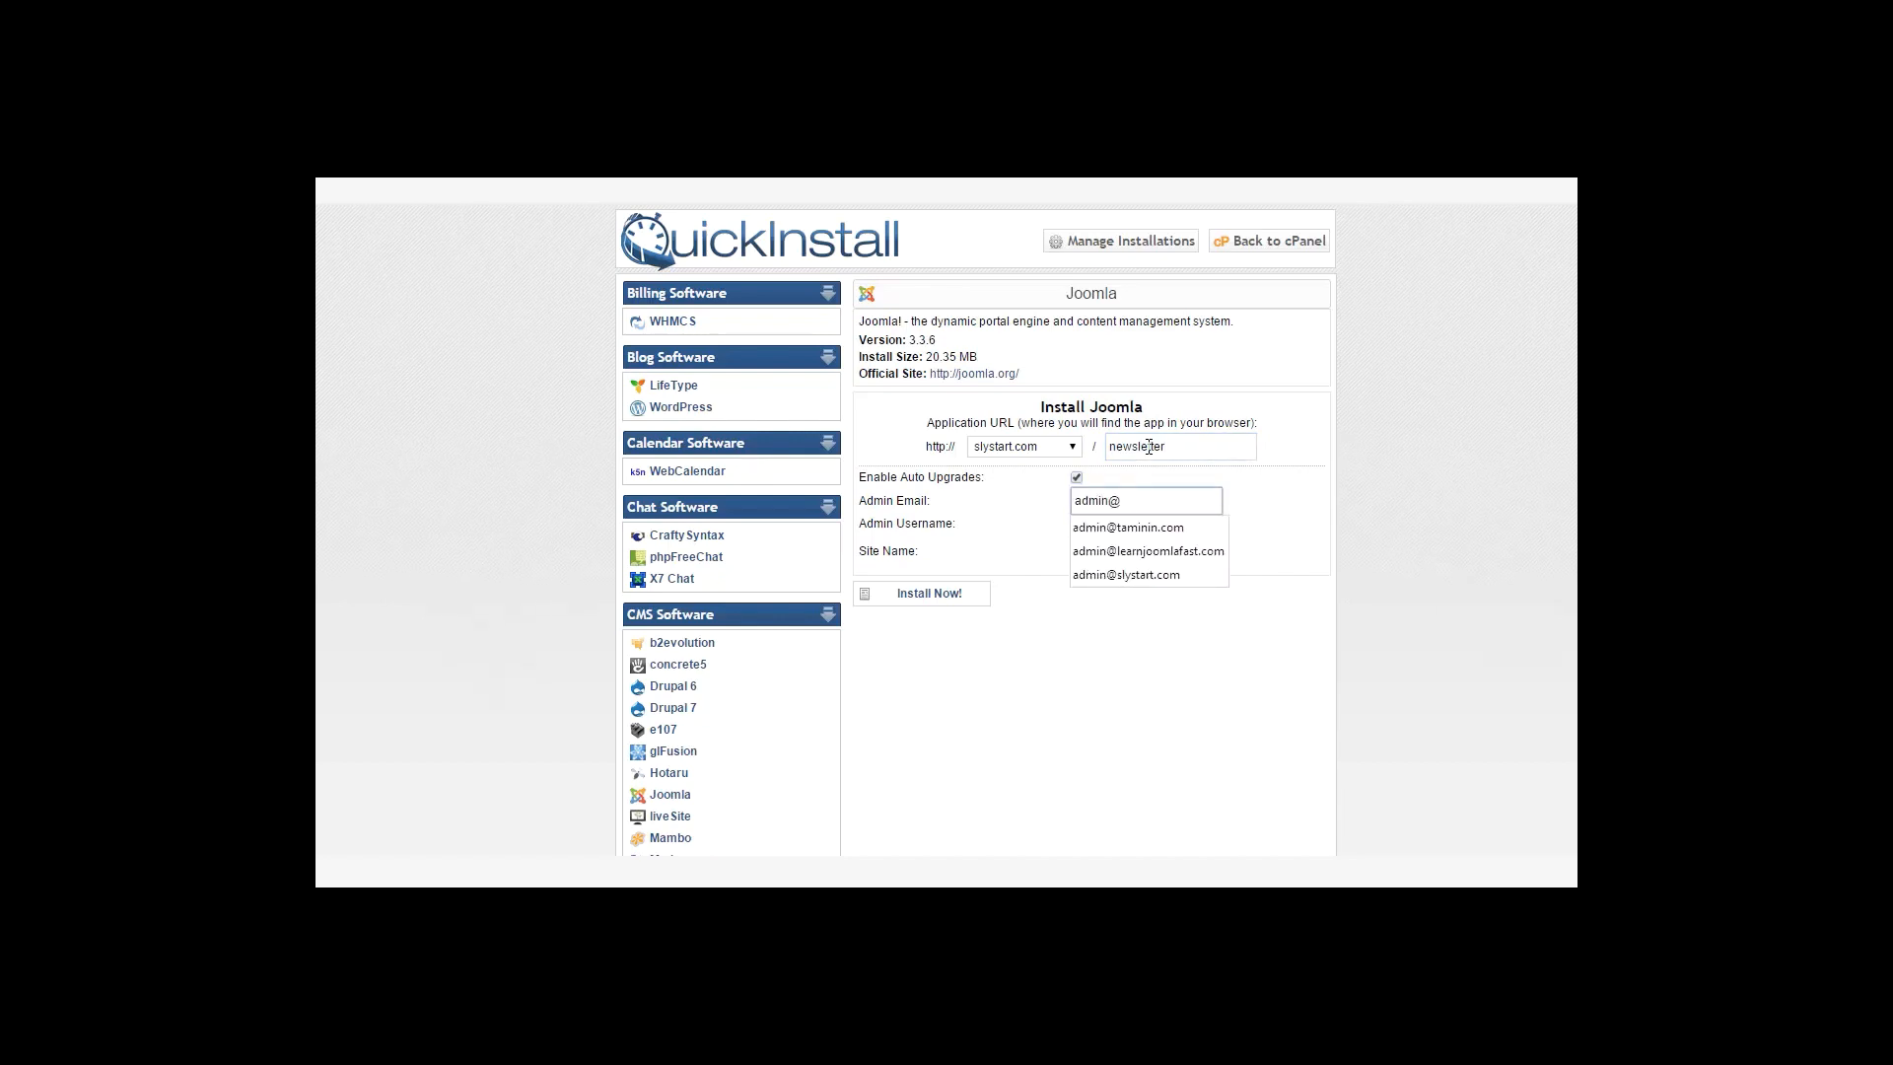
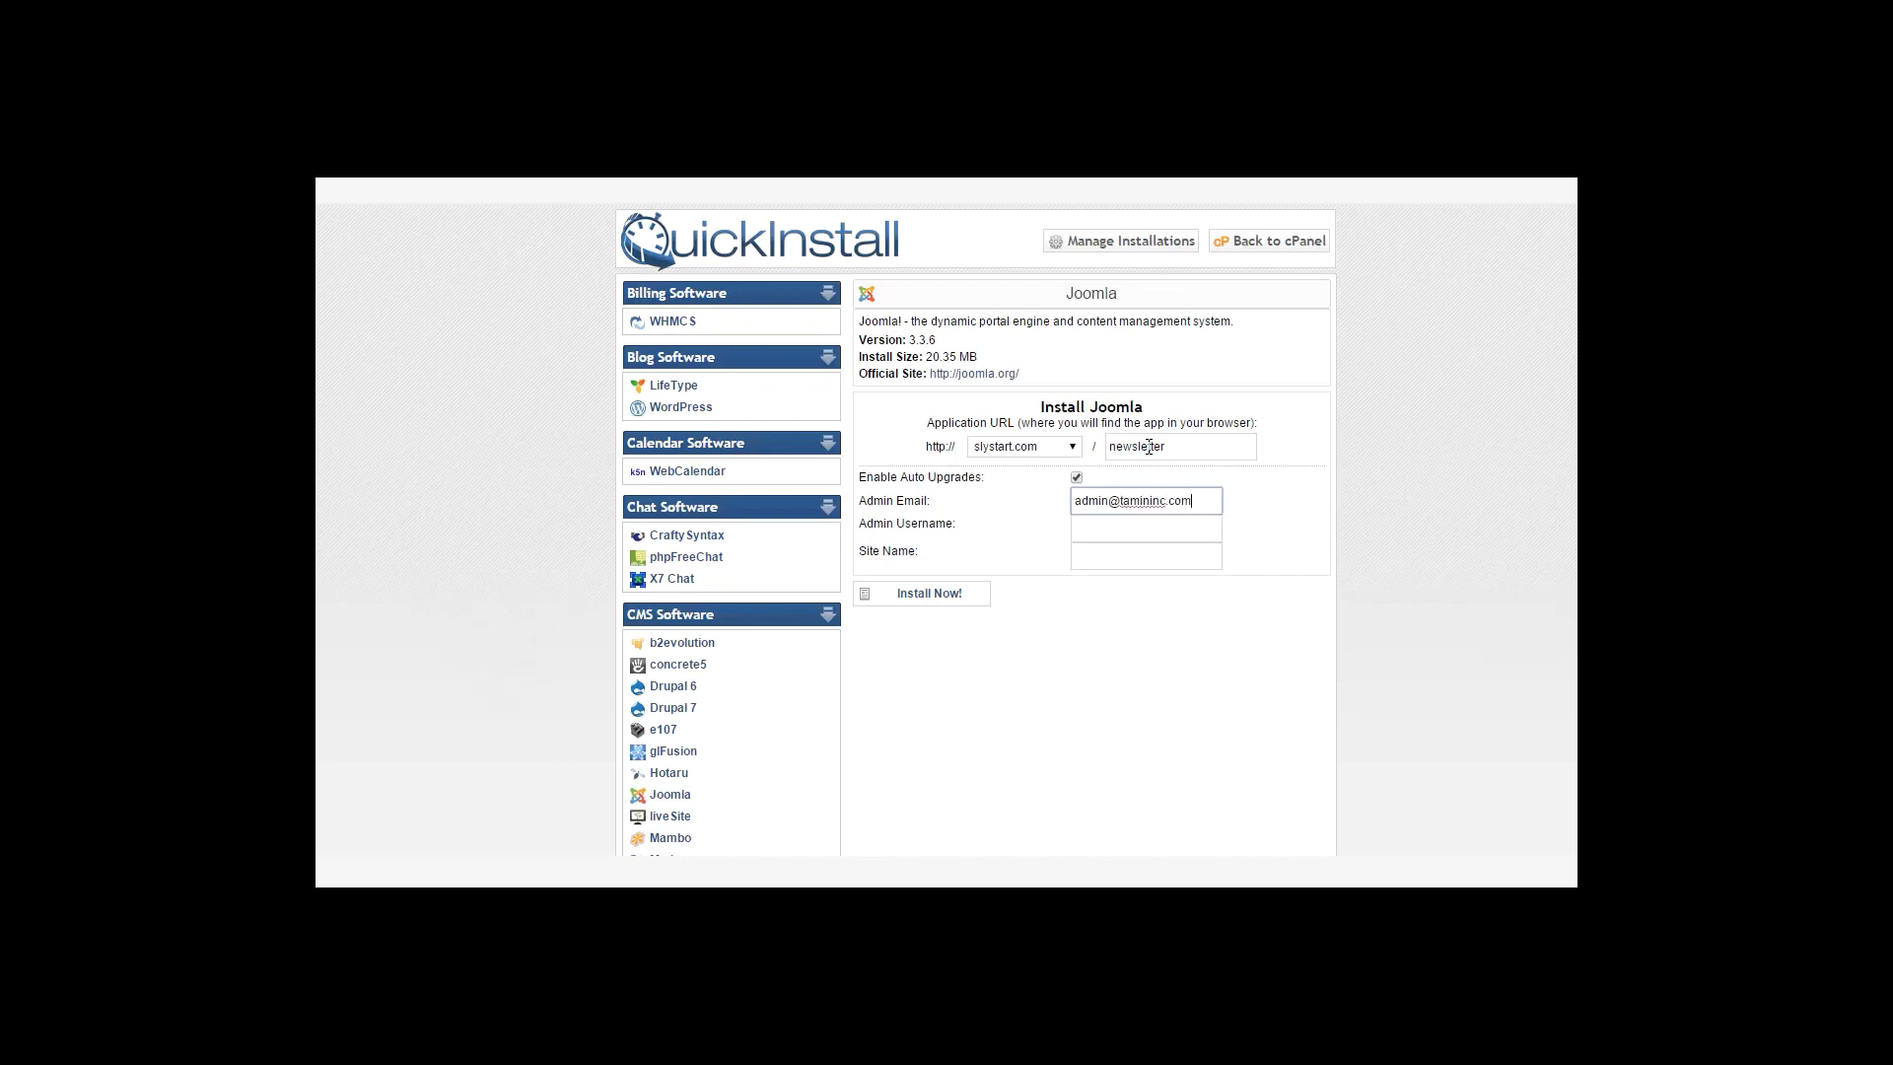
key("Tab")
type("admin")
key("Tab")
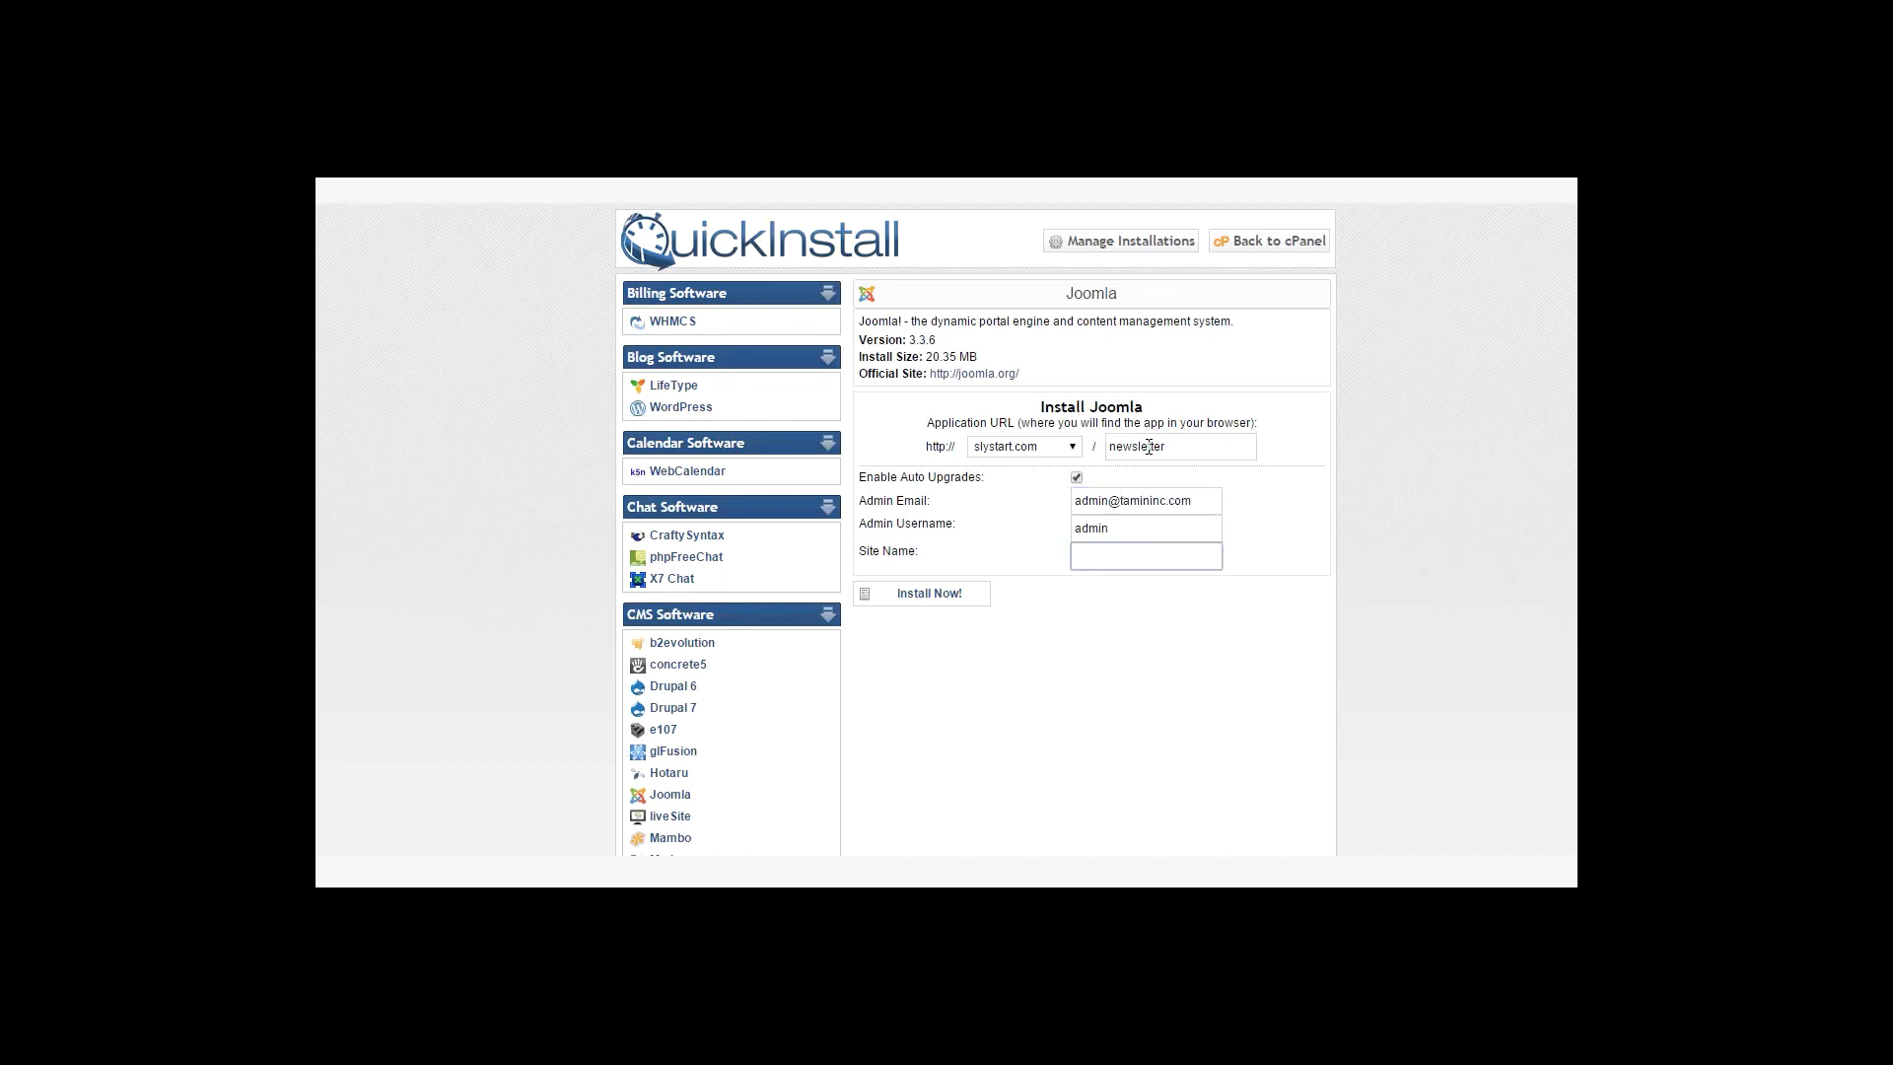
type("Newsletter")
Install the Newsletter Joomla site and select its generated admin password.
left_click(932, 594)
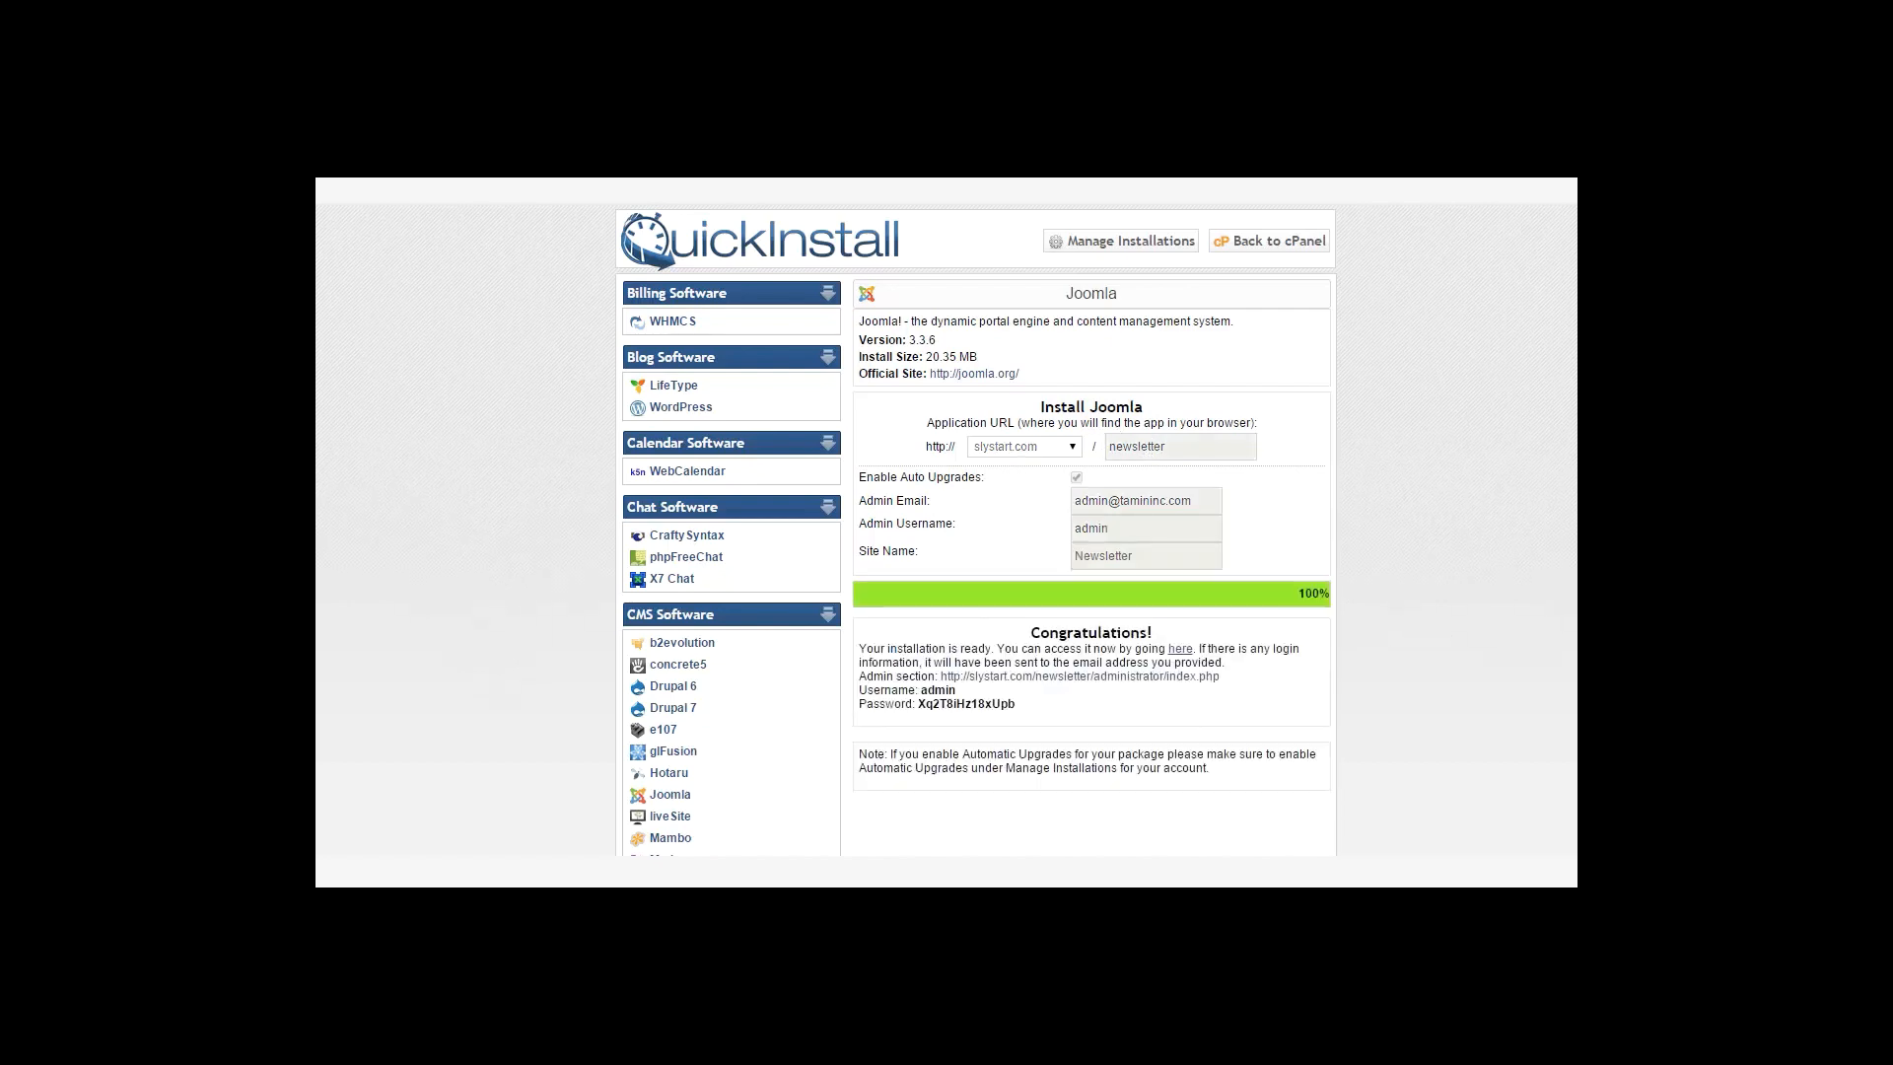
scroll(1092, 520, "down", 2)
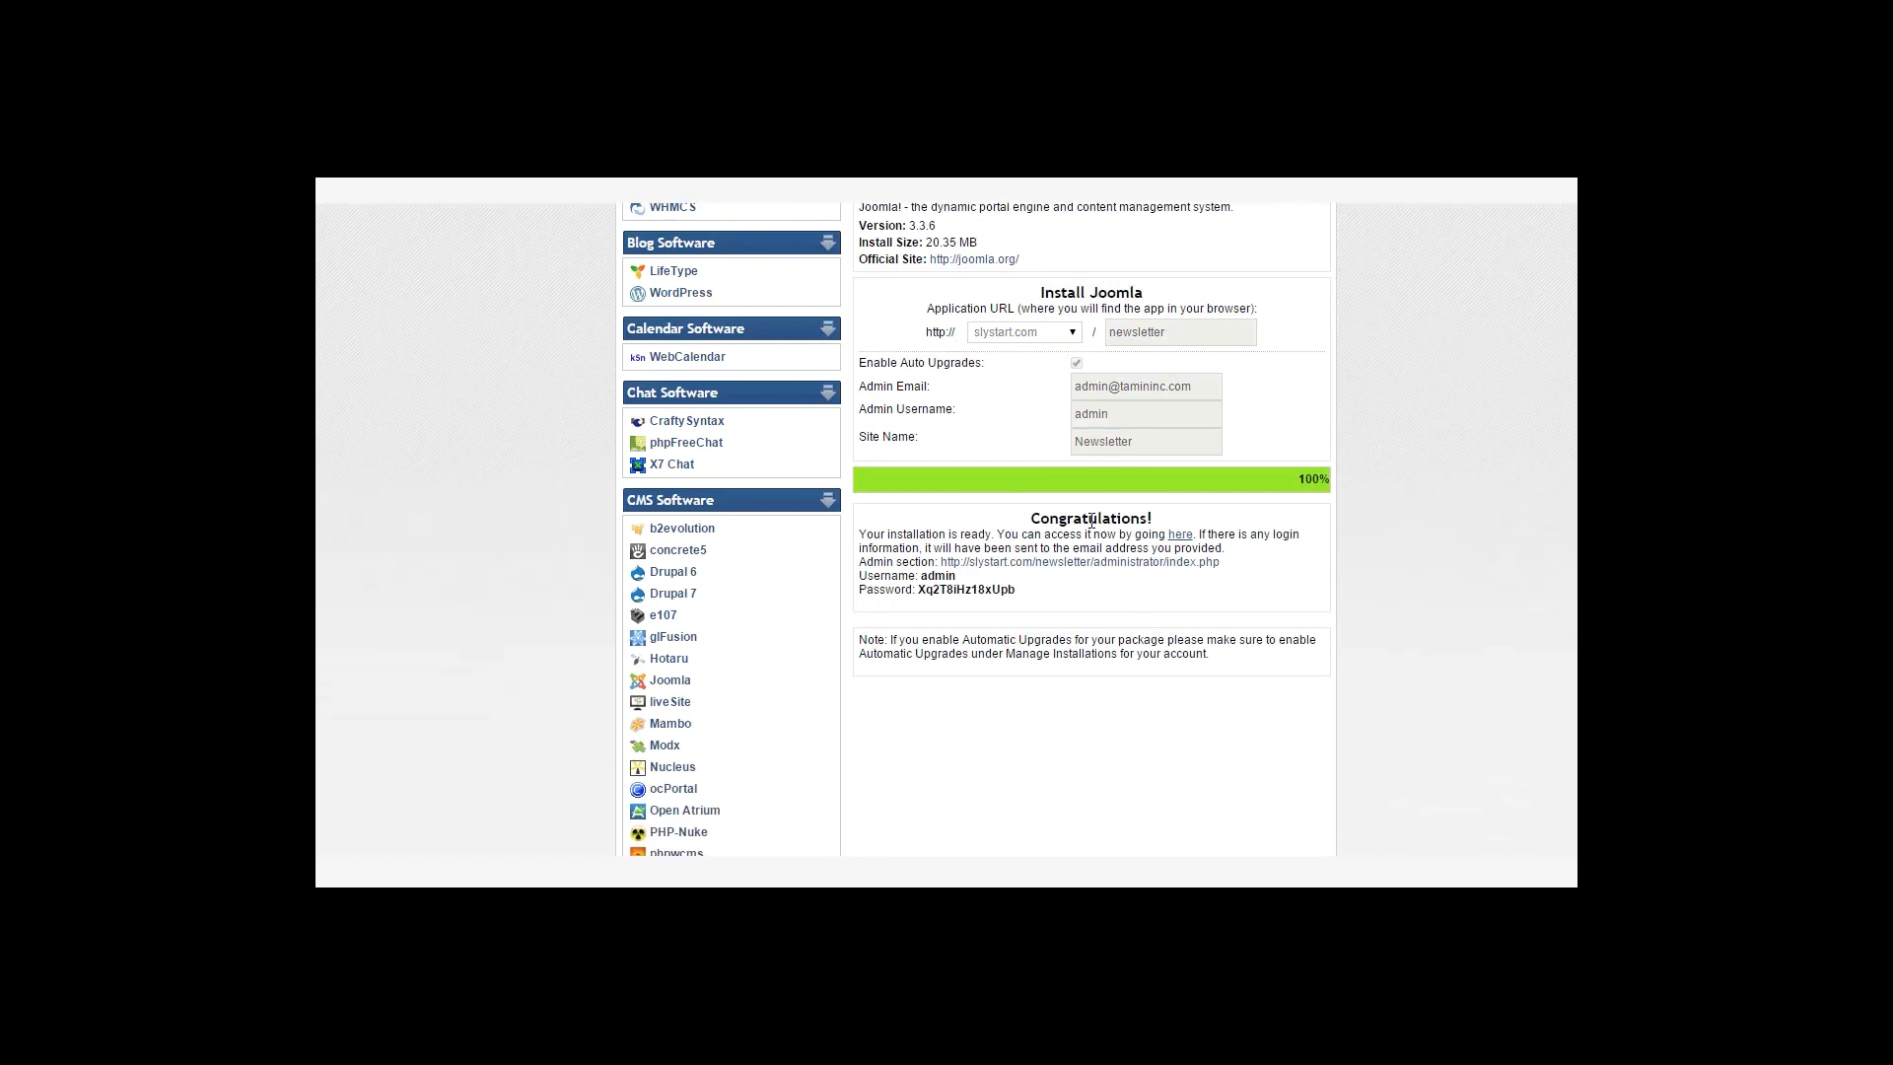
double_click(967, 590)
Log in to the Newsletter site's administrator as admin with the copied password.
left_click(1106, 571)
double_click(951, 452)
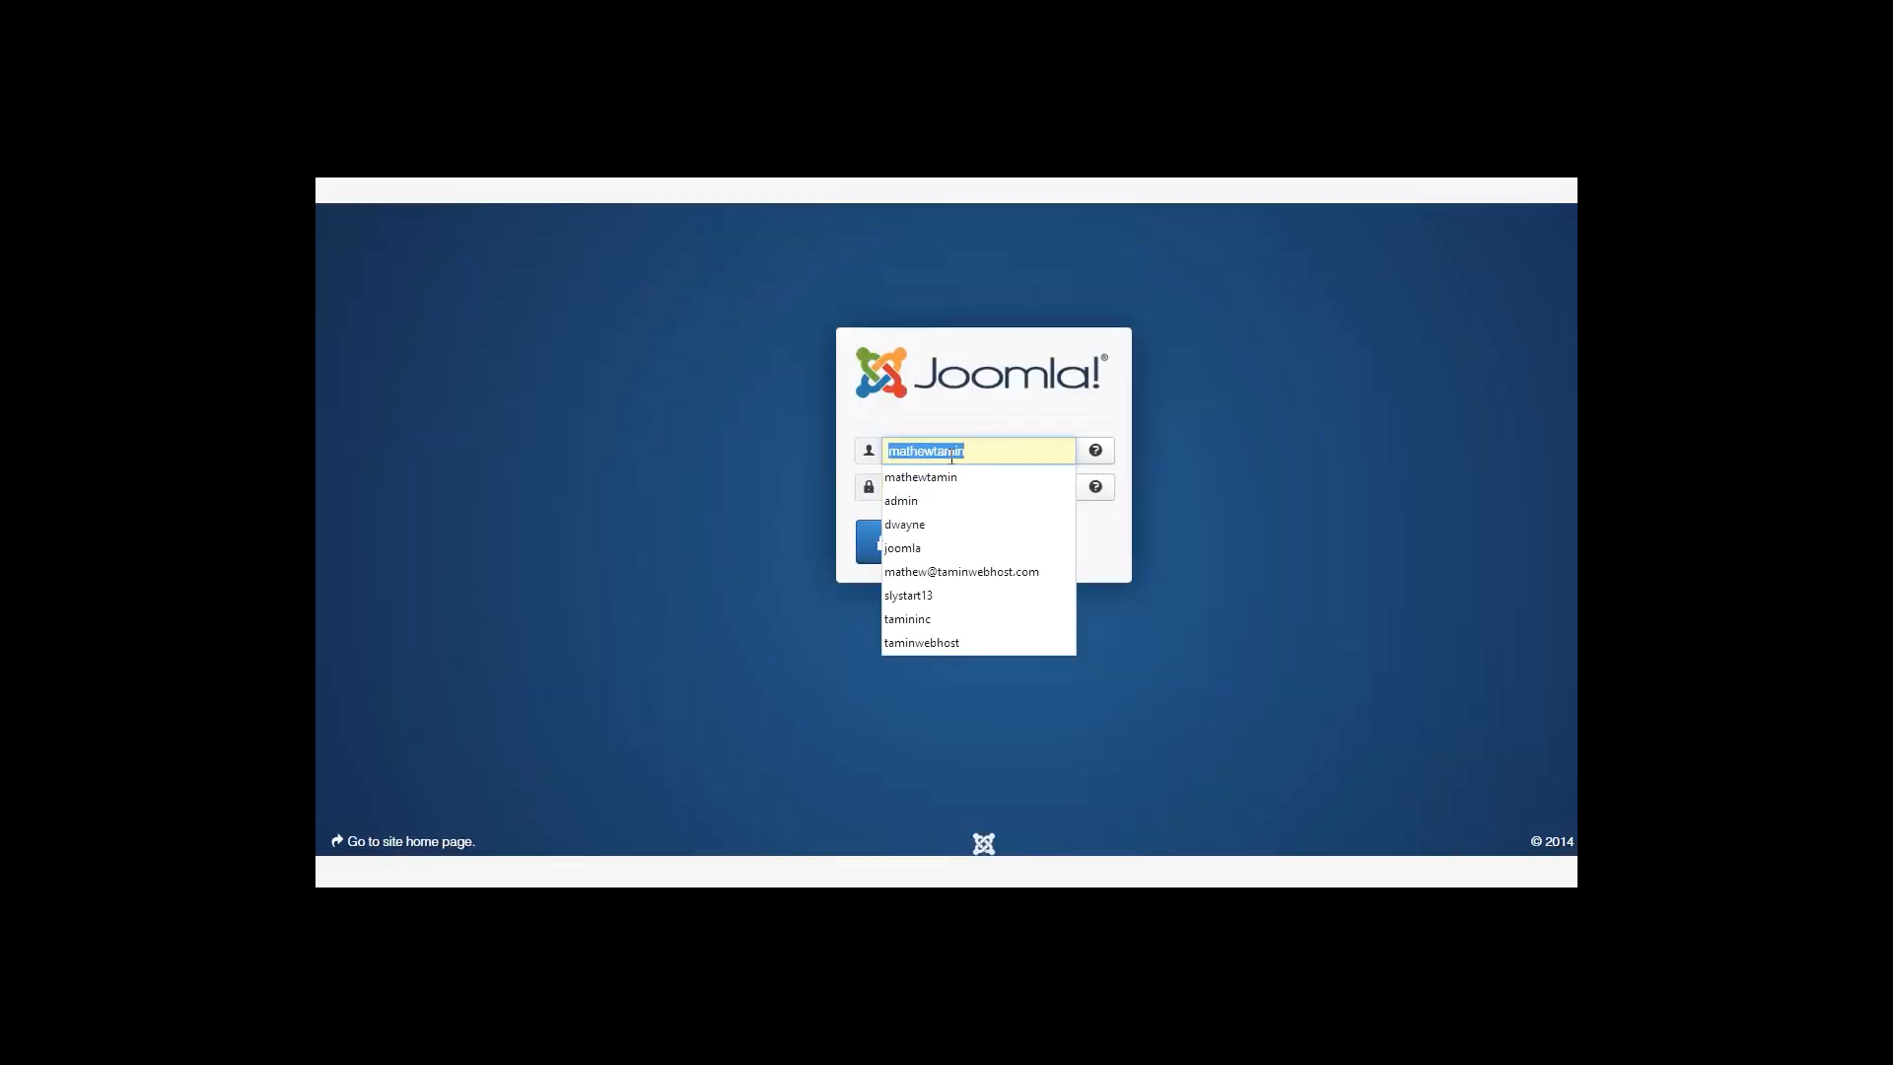
type("admin")
key("Tab")
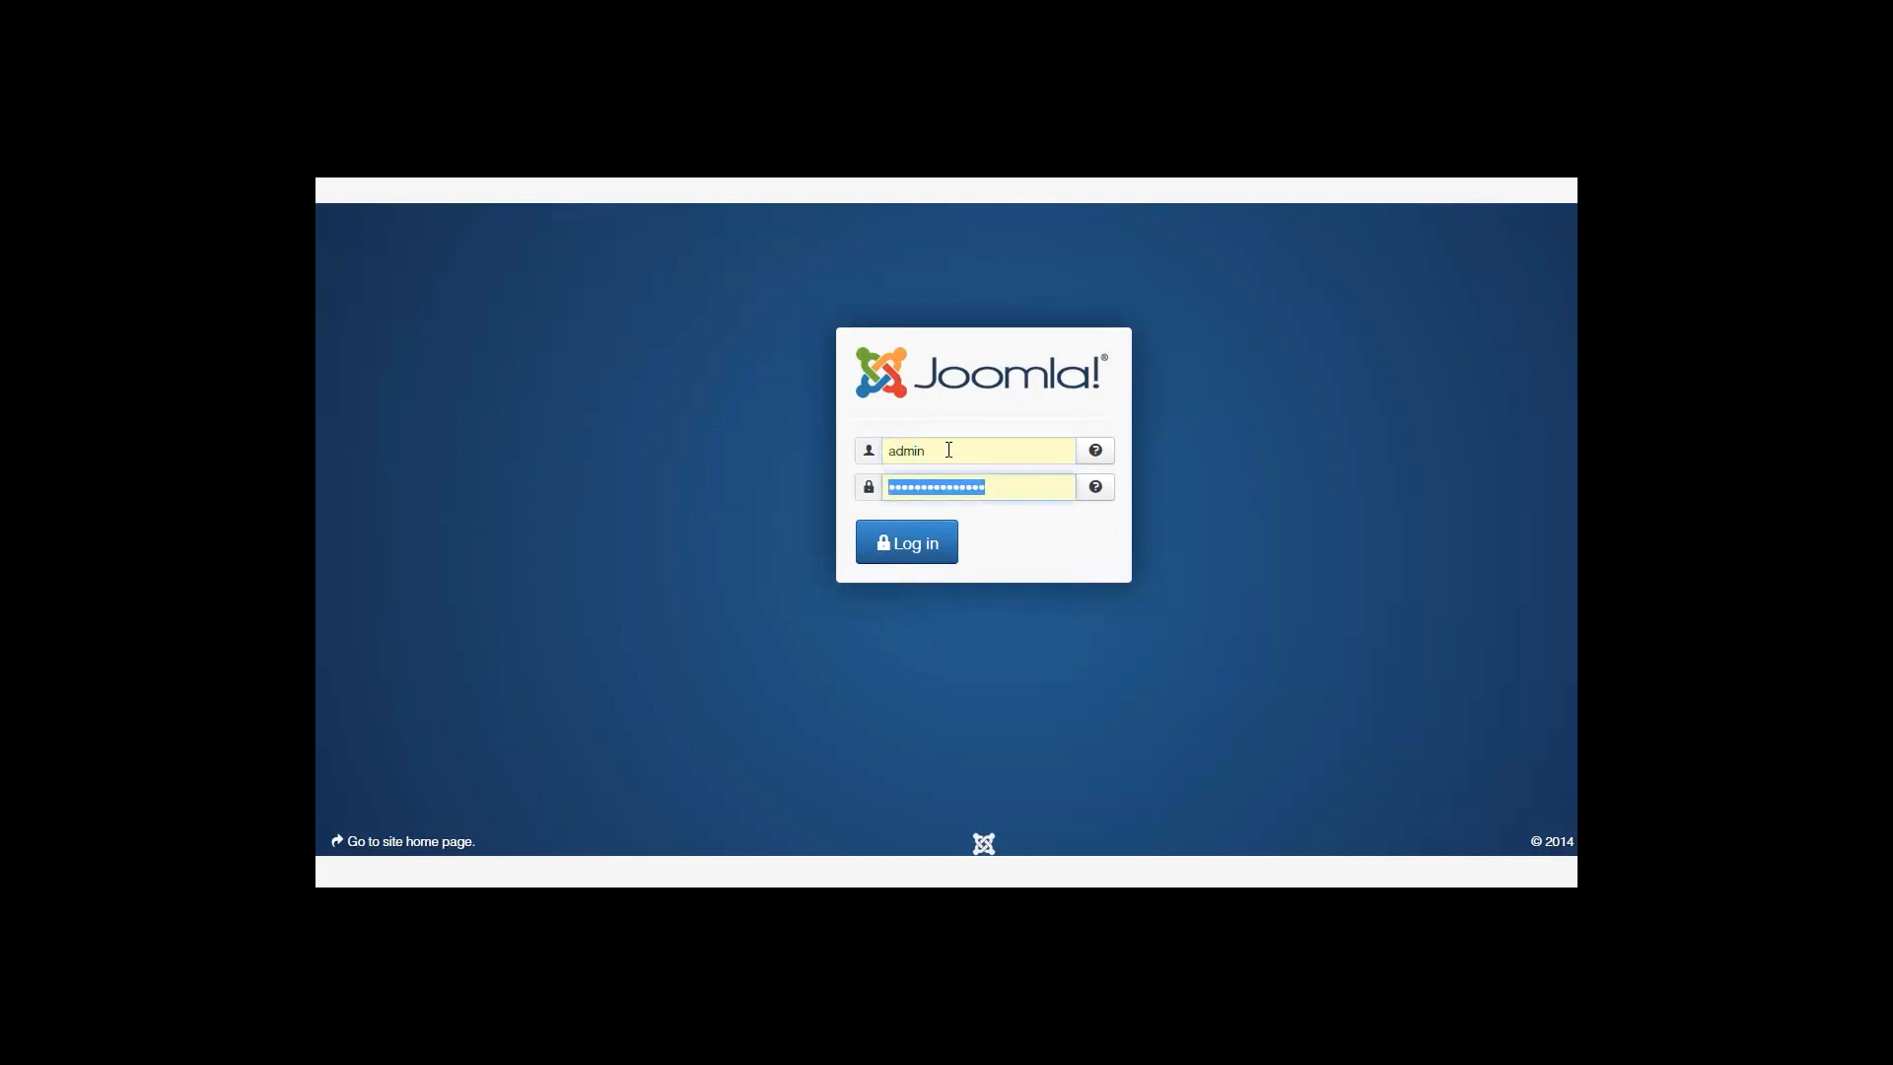
key("ctrl+v")
key("Return")
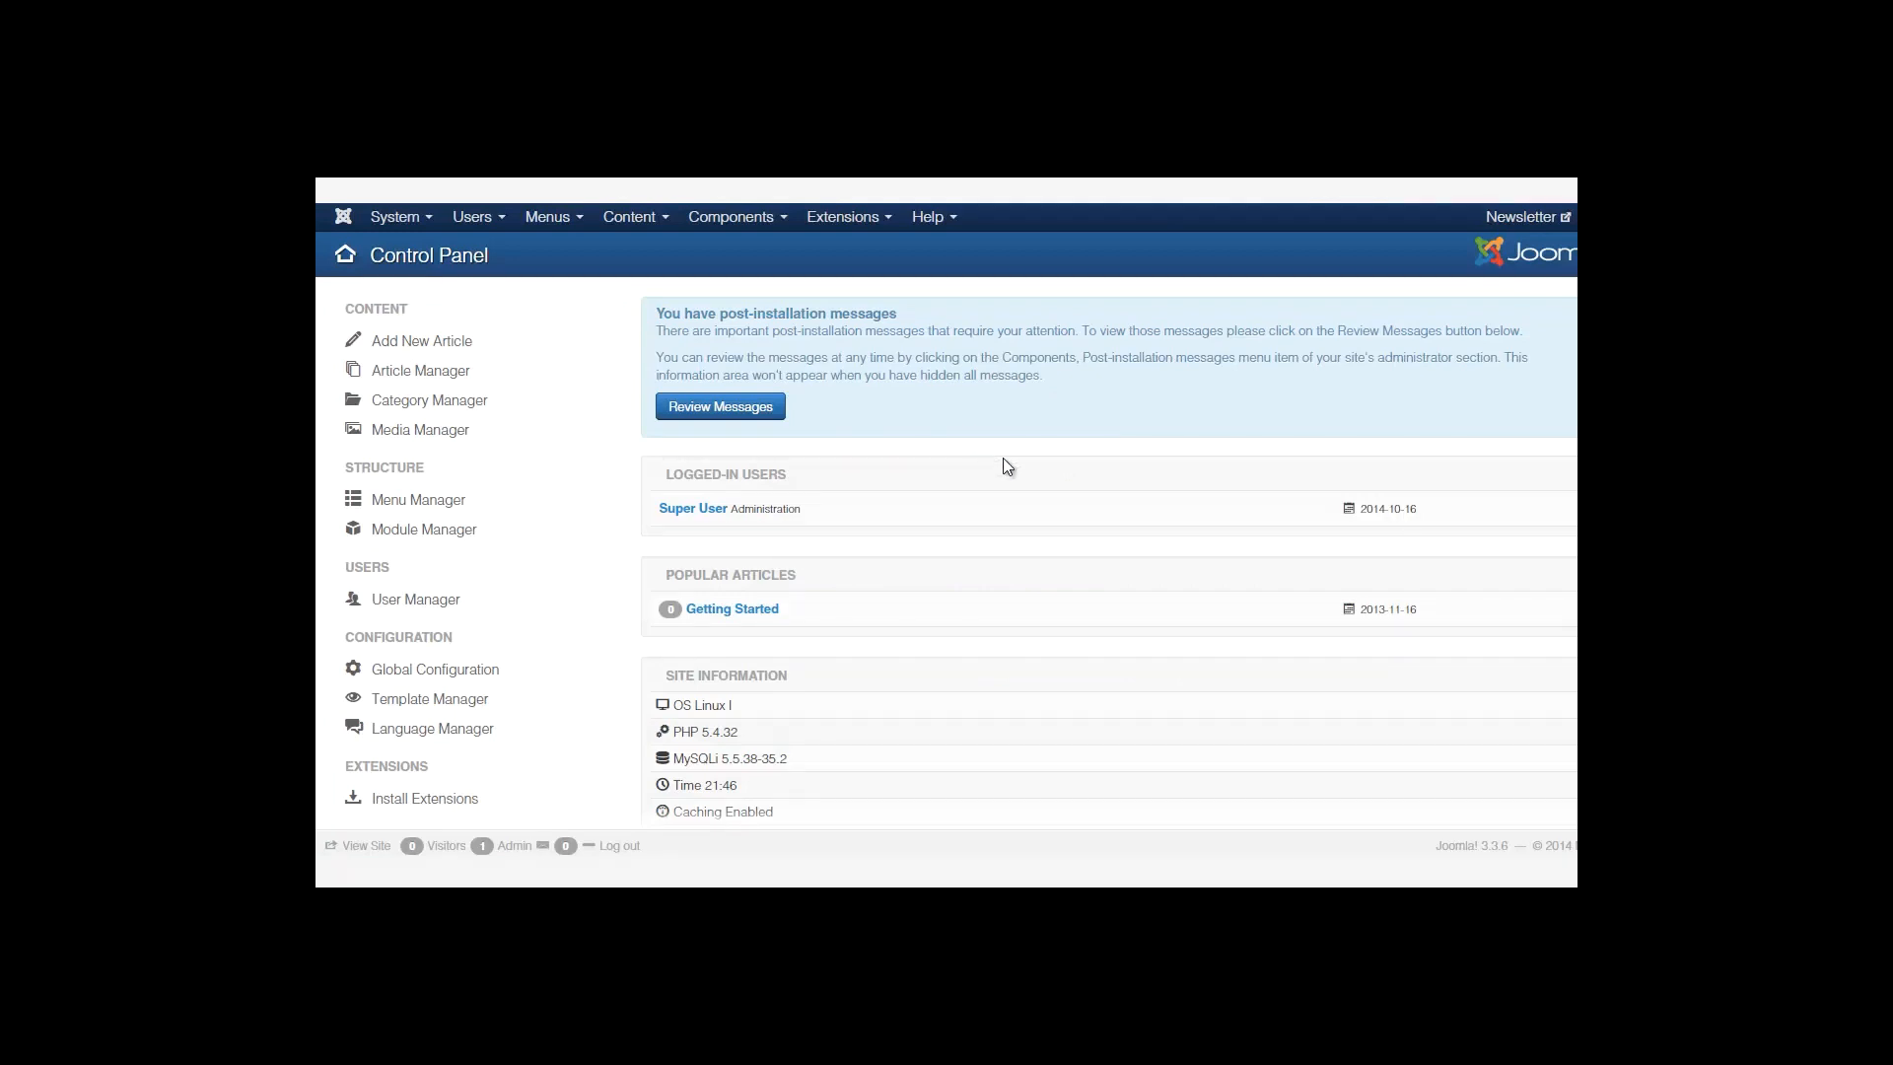
scroll(946, 552, "down", 3)
scroll(947, 552, "up", 3)
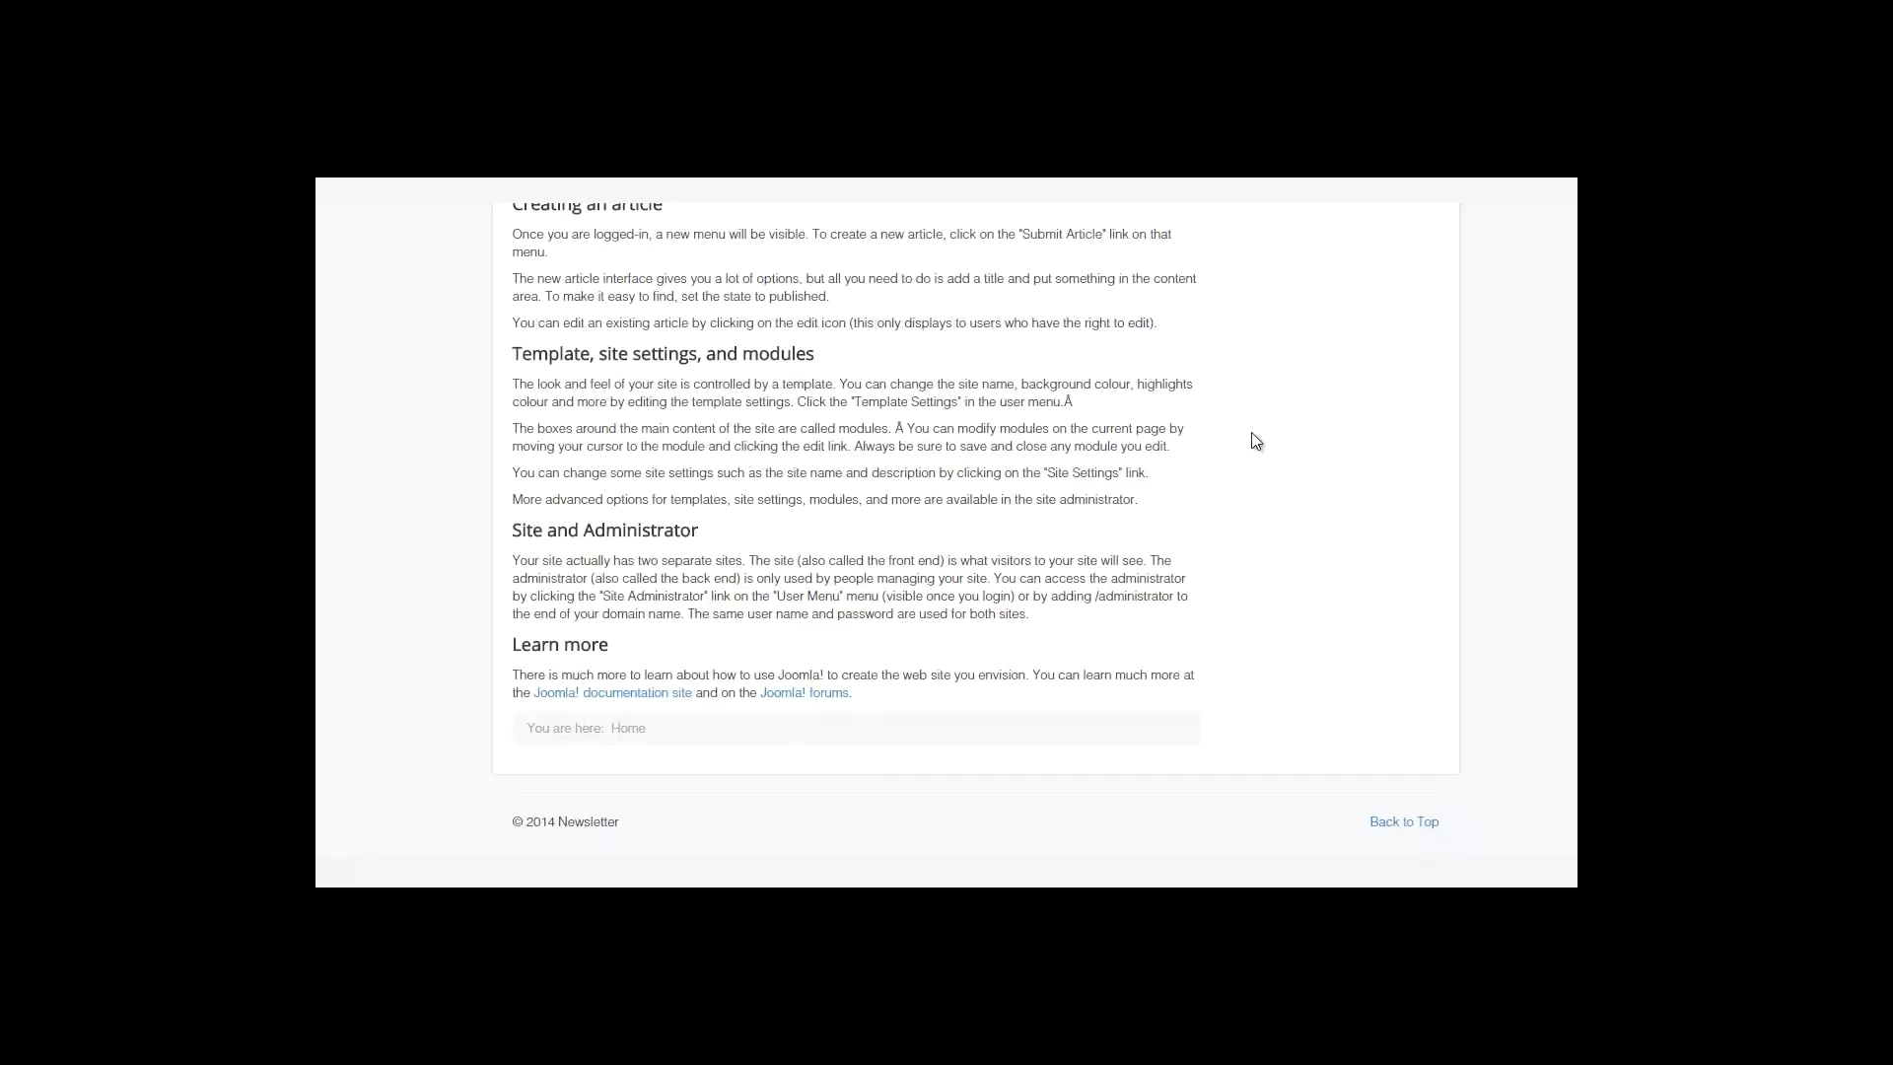
Scroll the Newsletter site's Control Panel up and down to look it over.
scroll(1251, 439, "up", 5)
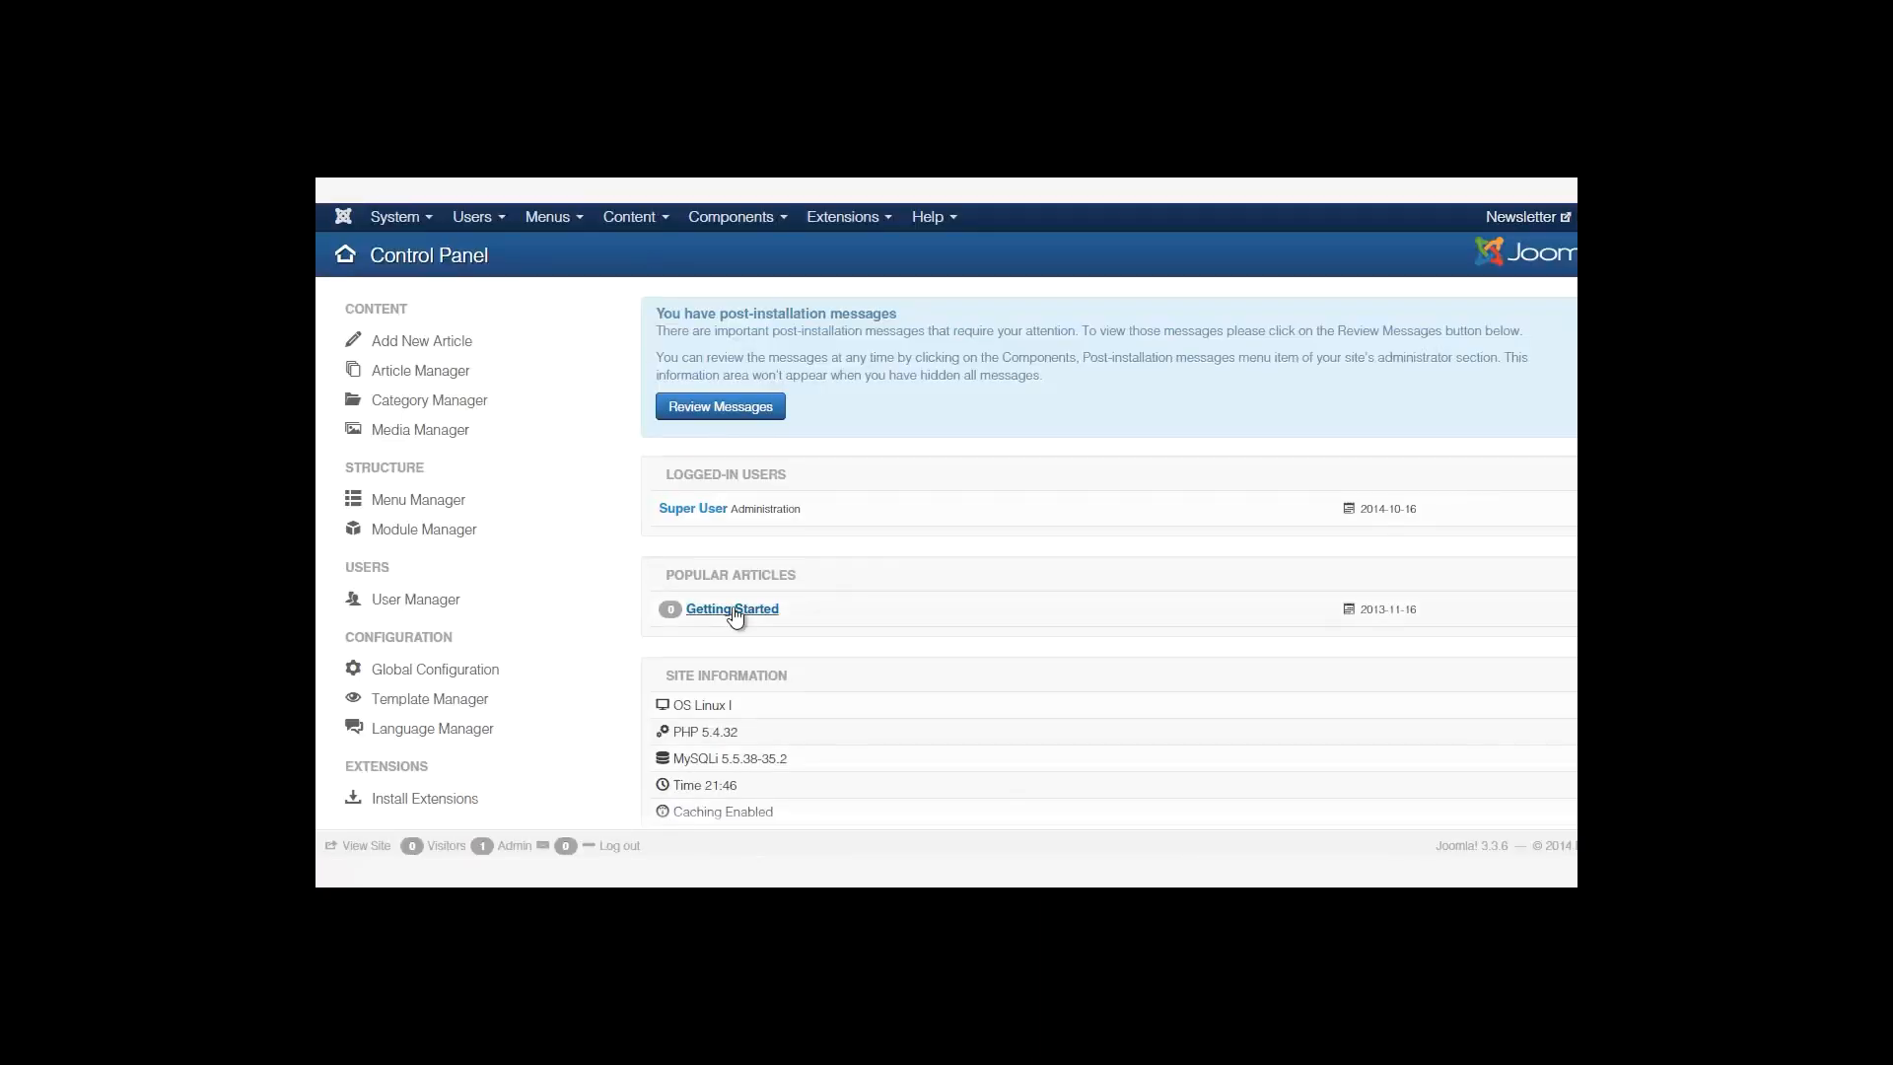
scroll(1026, 683, "down", 3)
scroll(1031, 682, "up", 3)
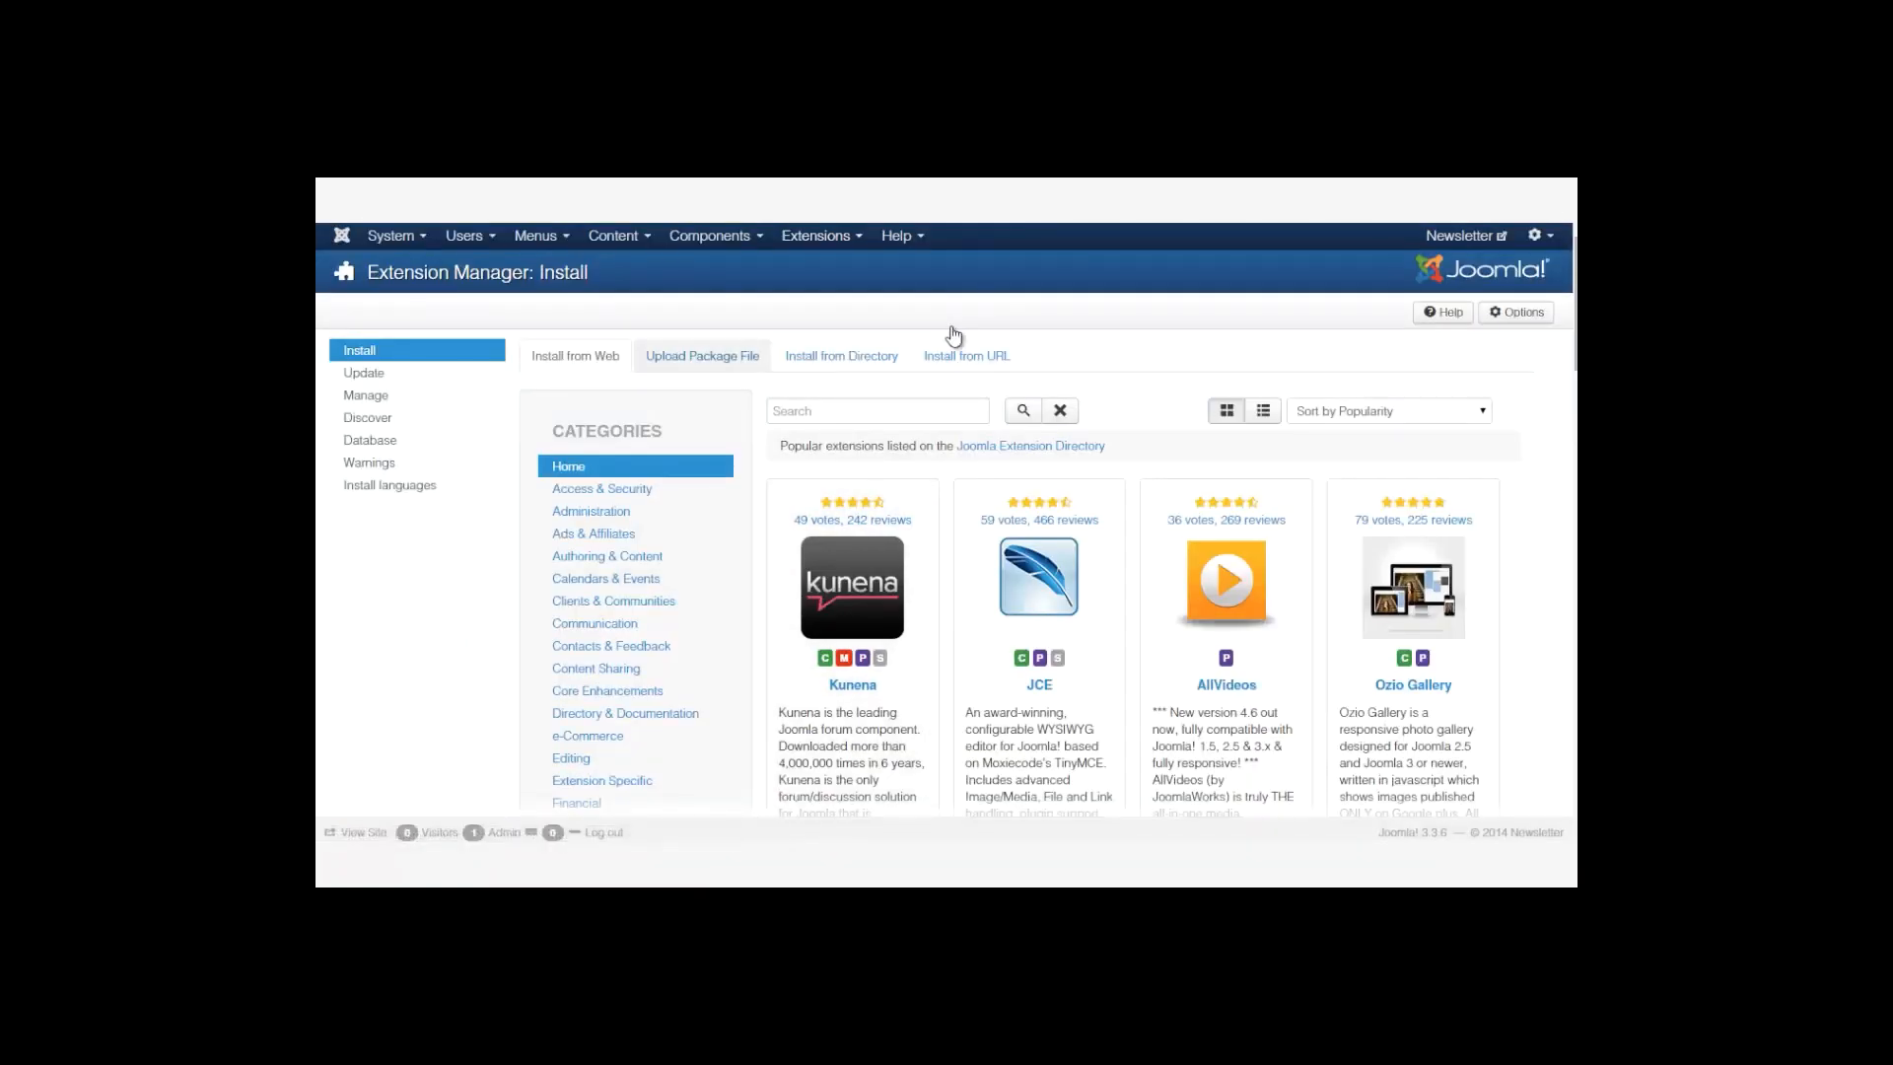
Upload and install the AcyMailing package, then scroll through its installation results.
left_click(701, 355)
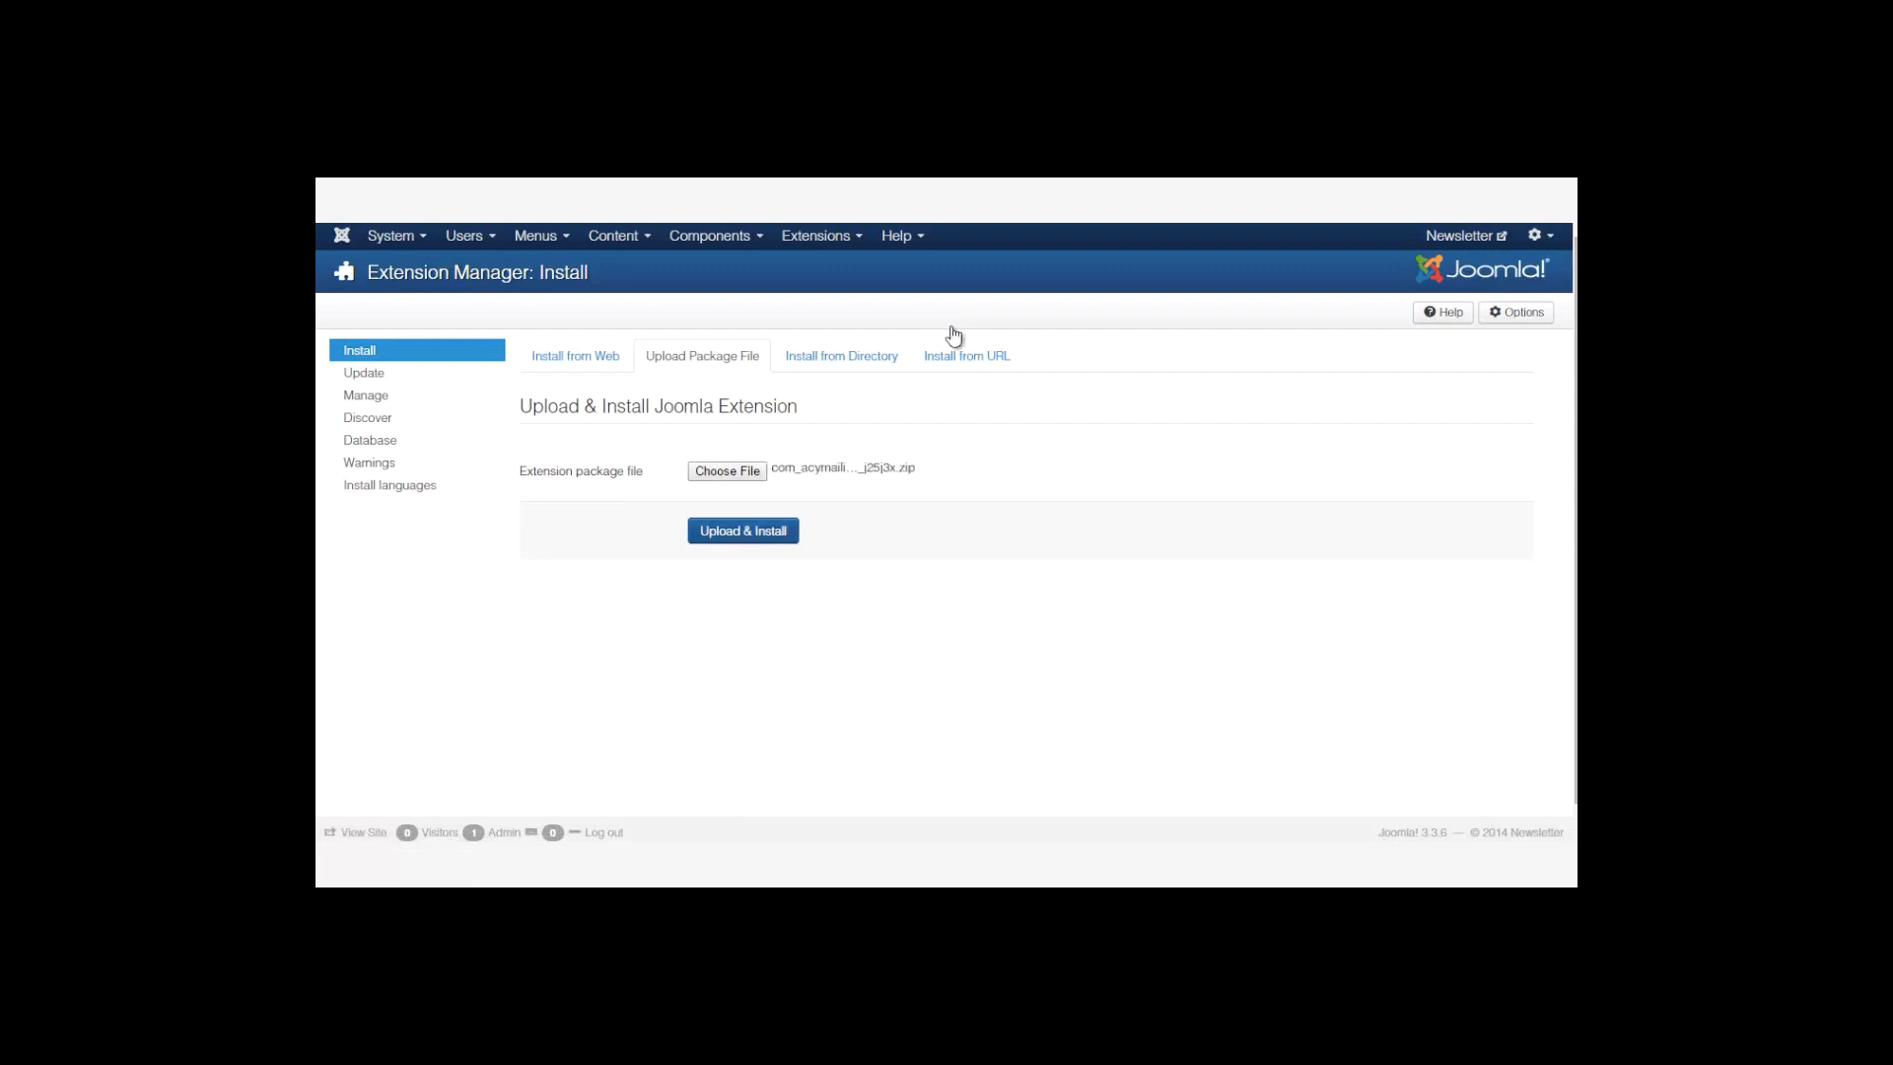
key("Return")
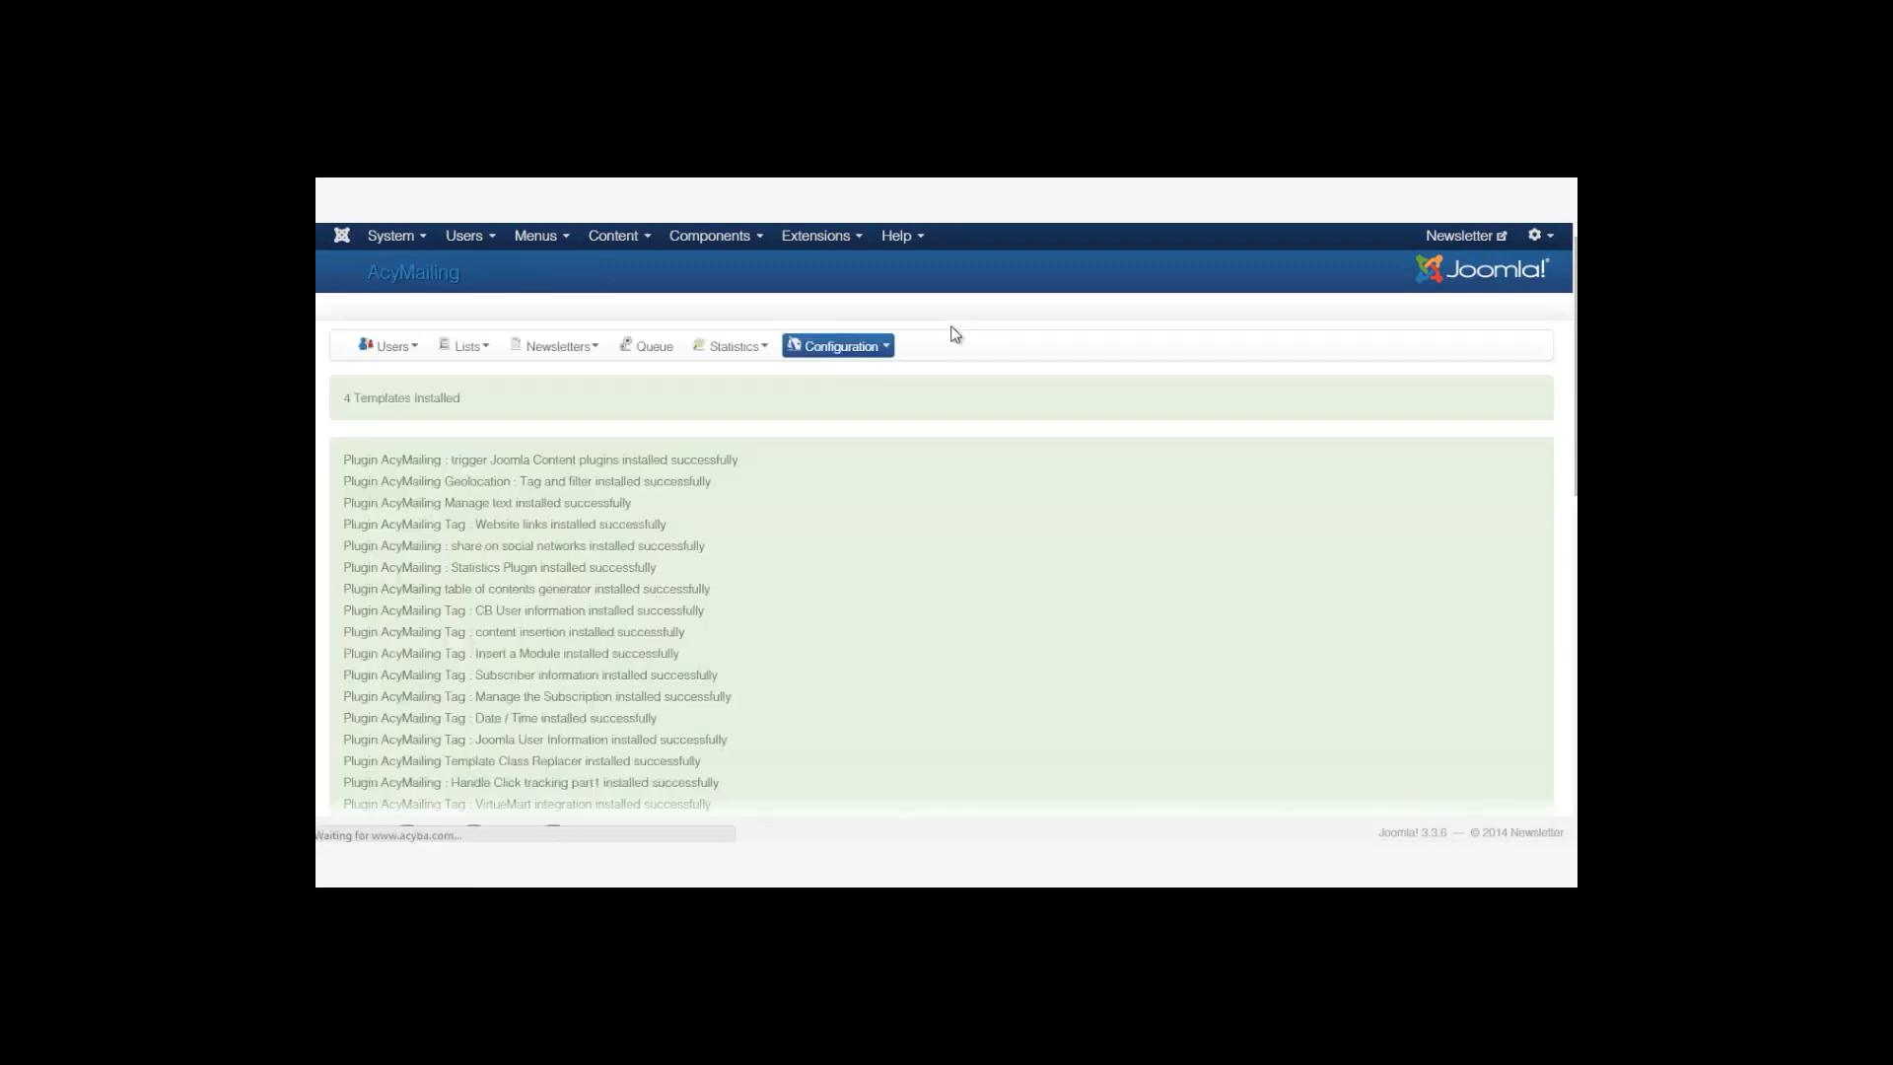
scroll(955, 334, "down", 5)
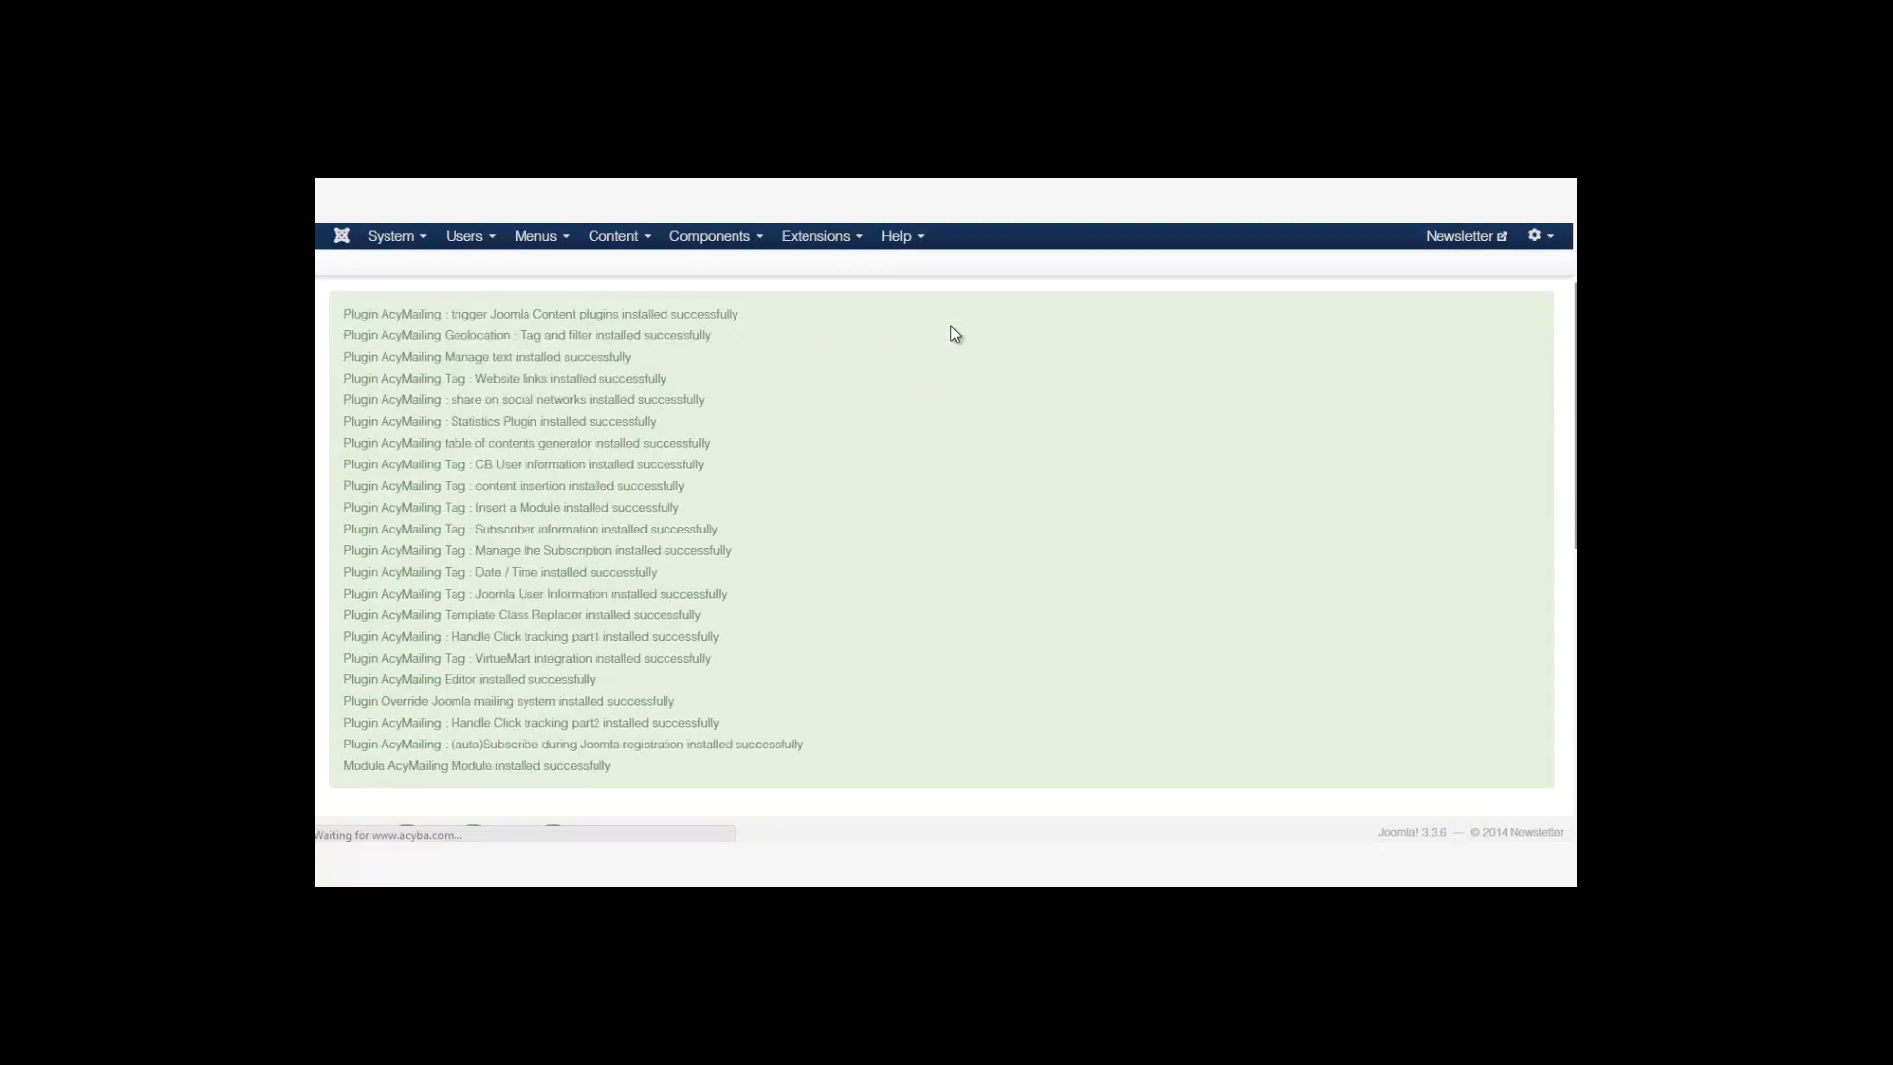
scroll(955, 335, "up", 3)
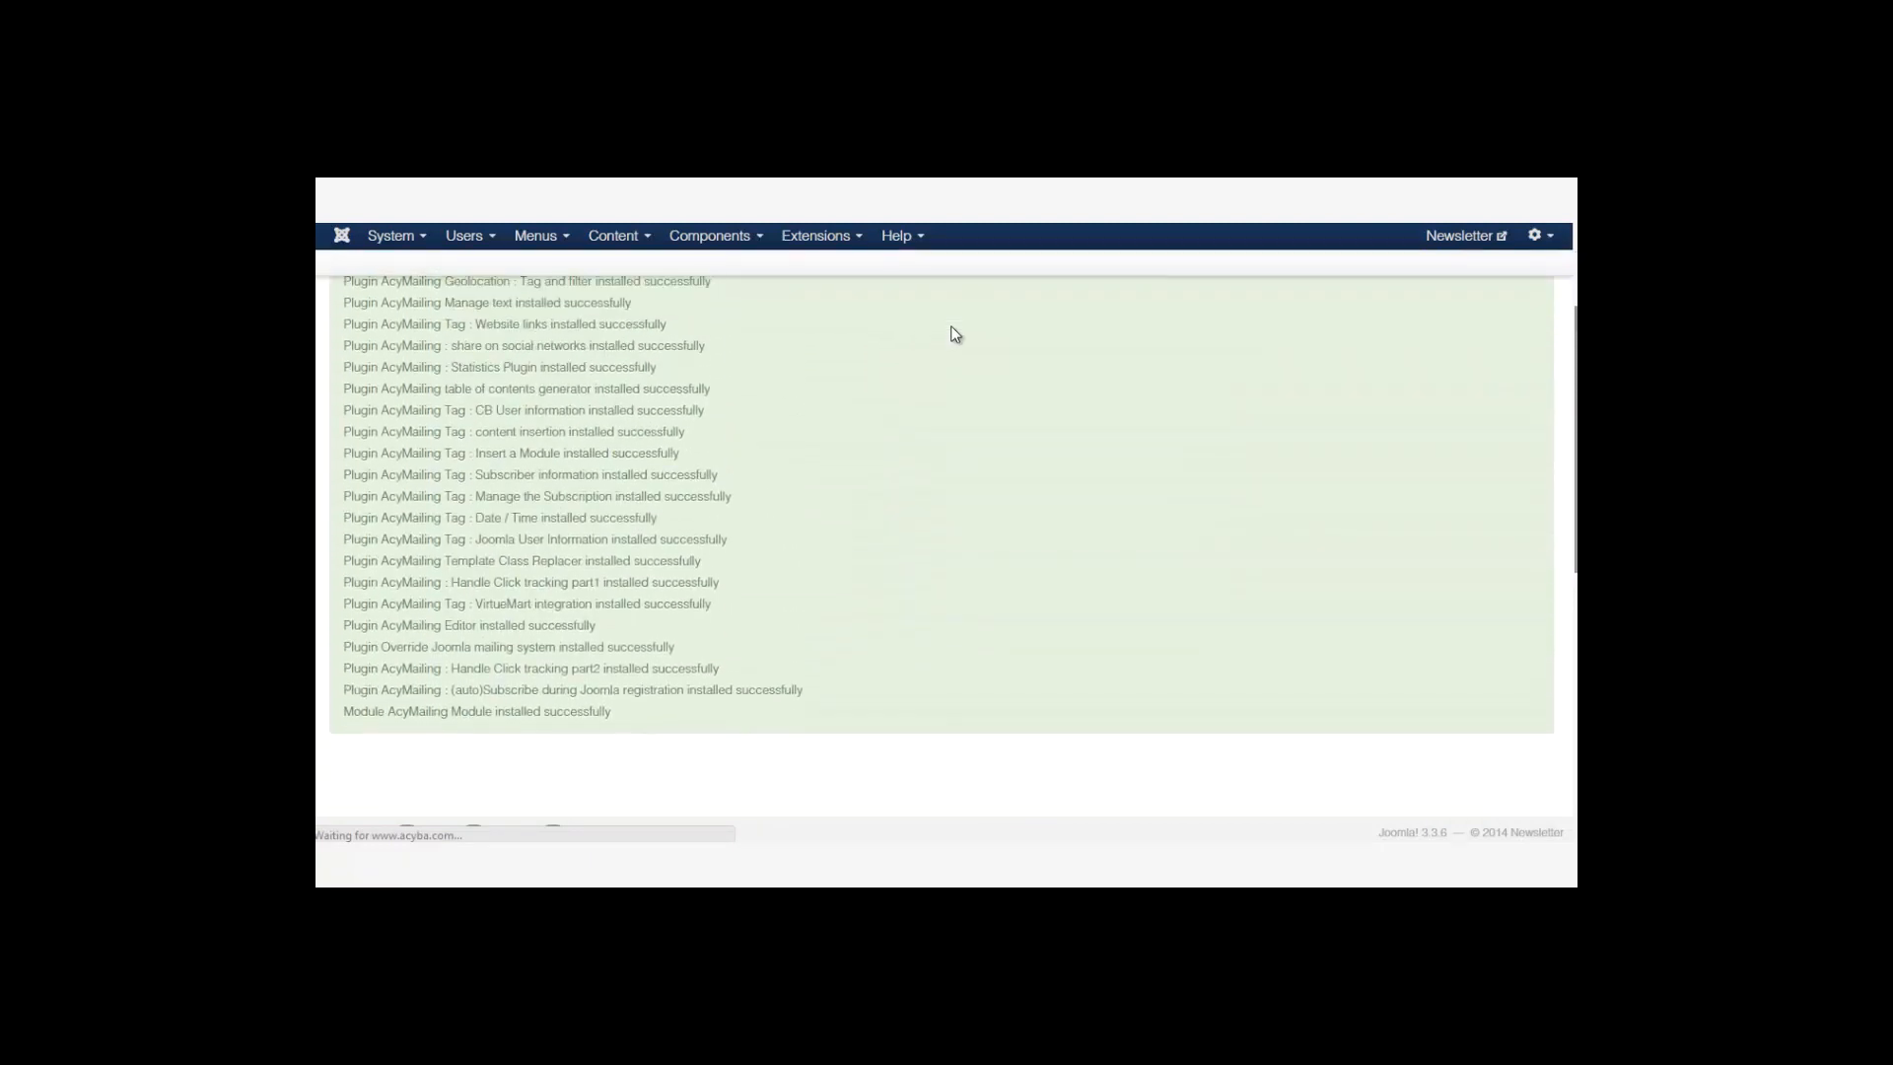
scroll(953, 328, "down", 5)
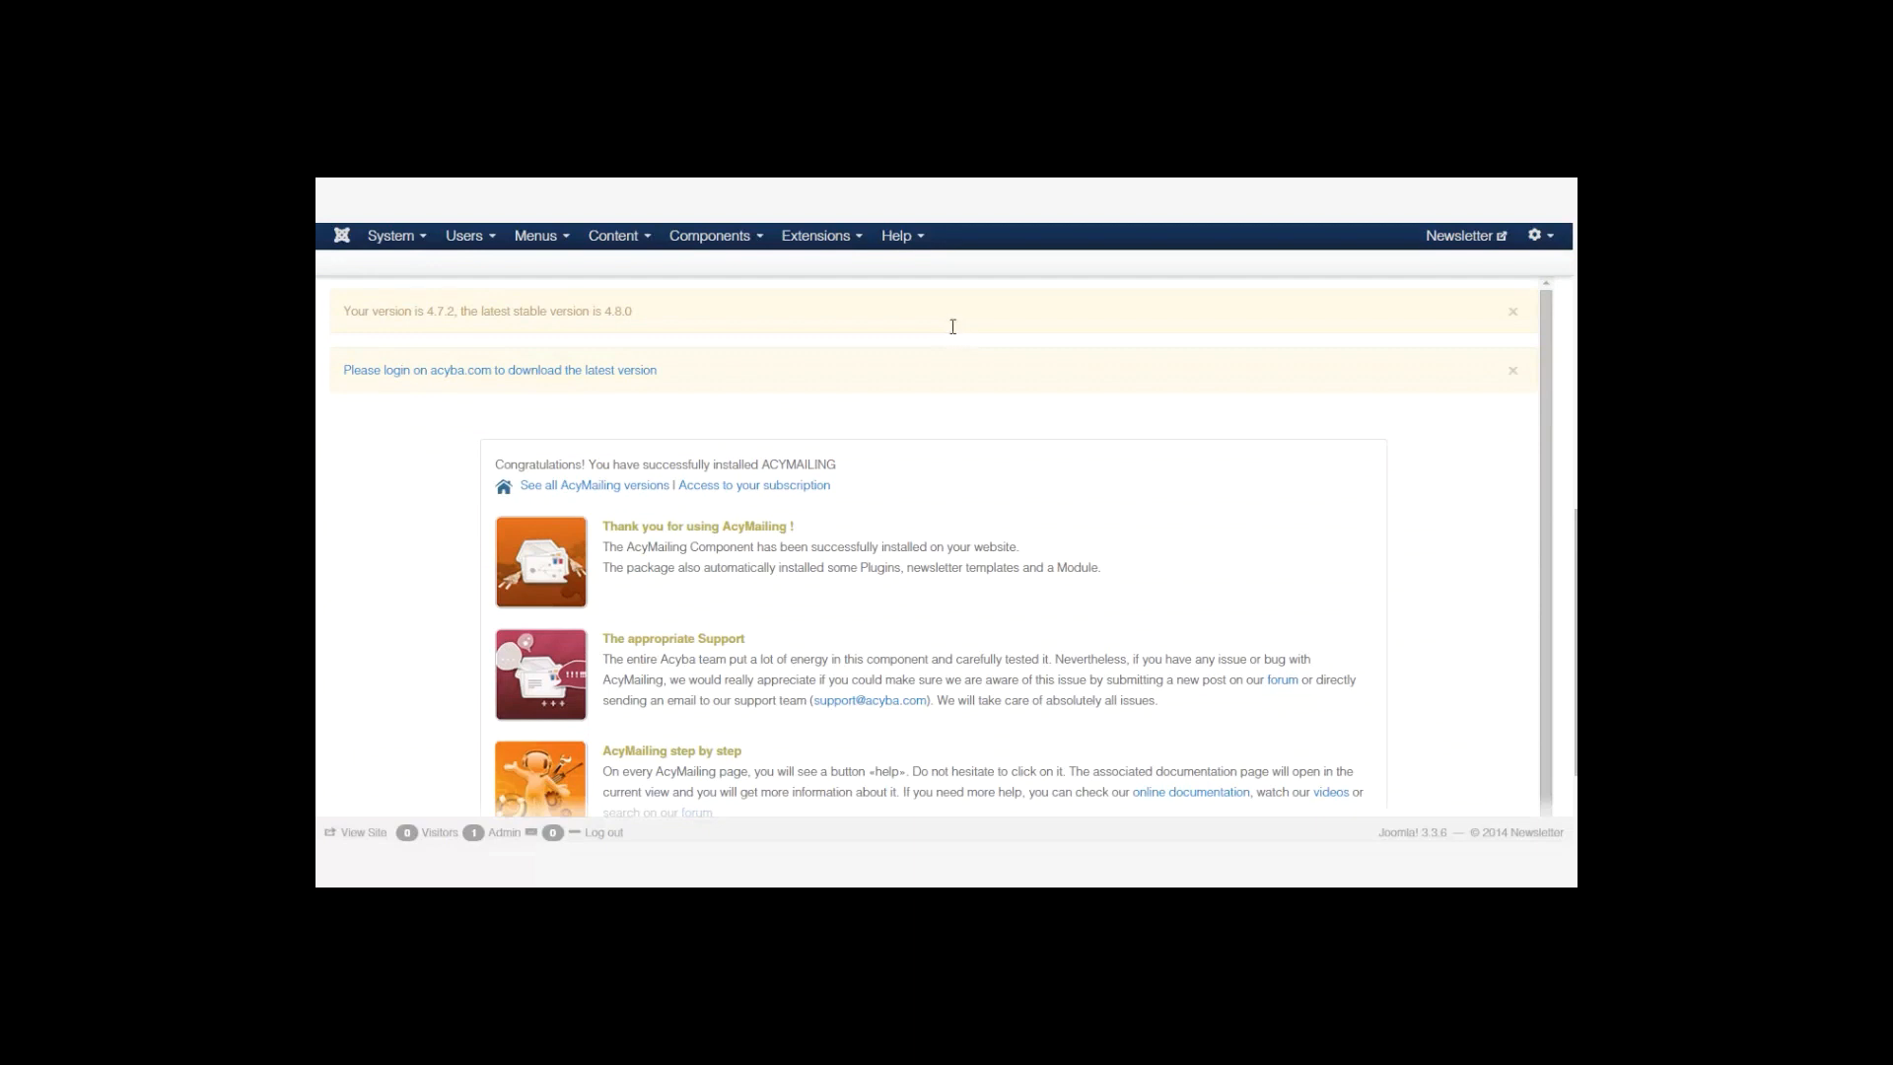
scroll(952, 326, "up", 2)
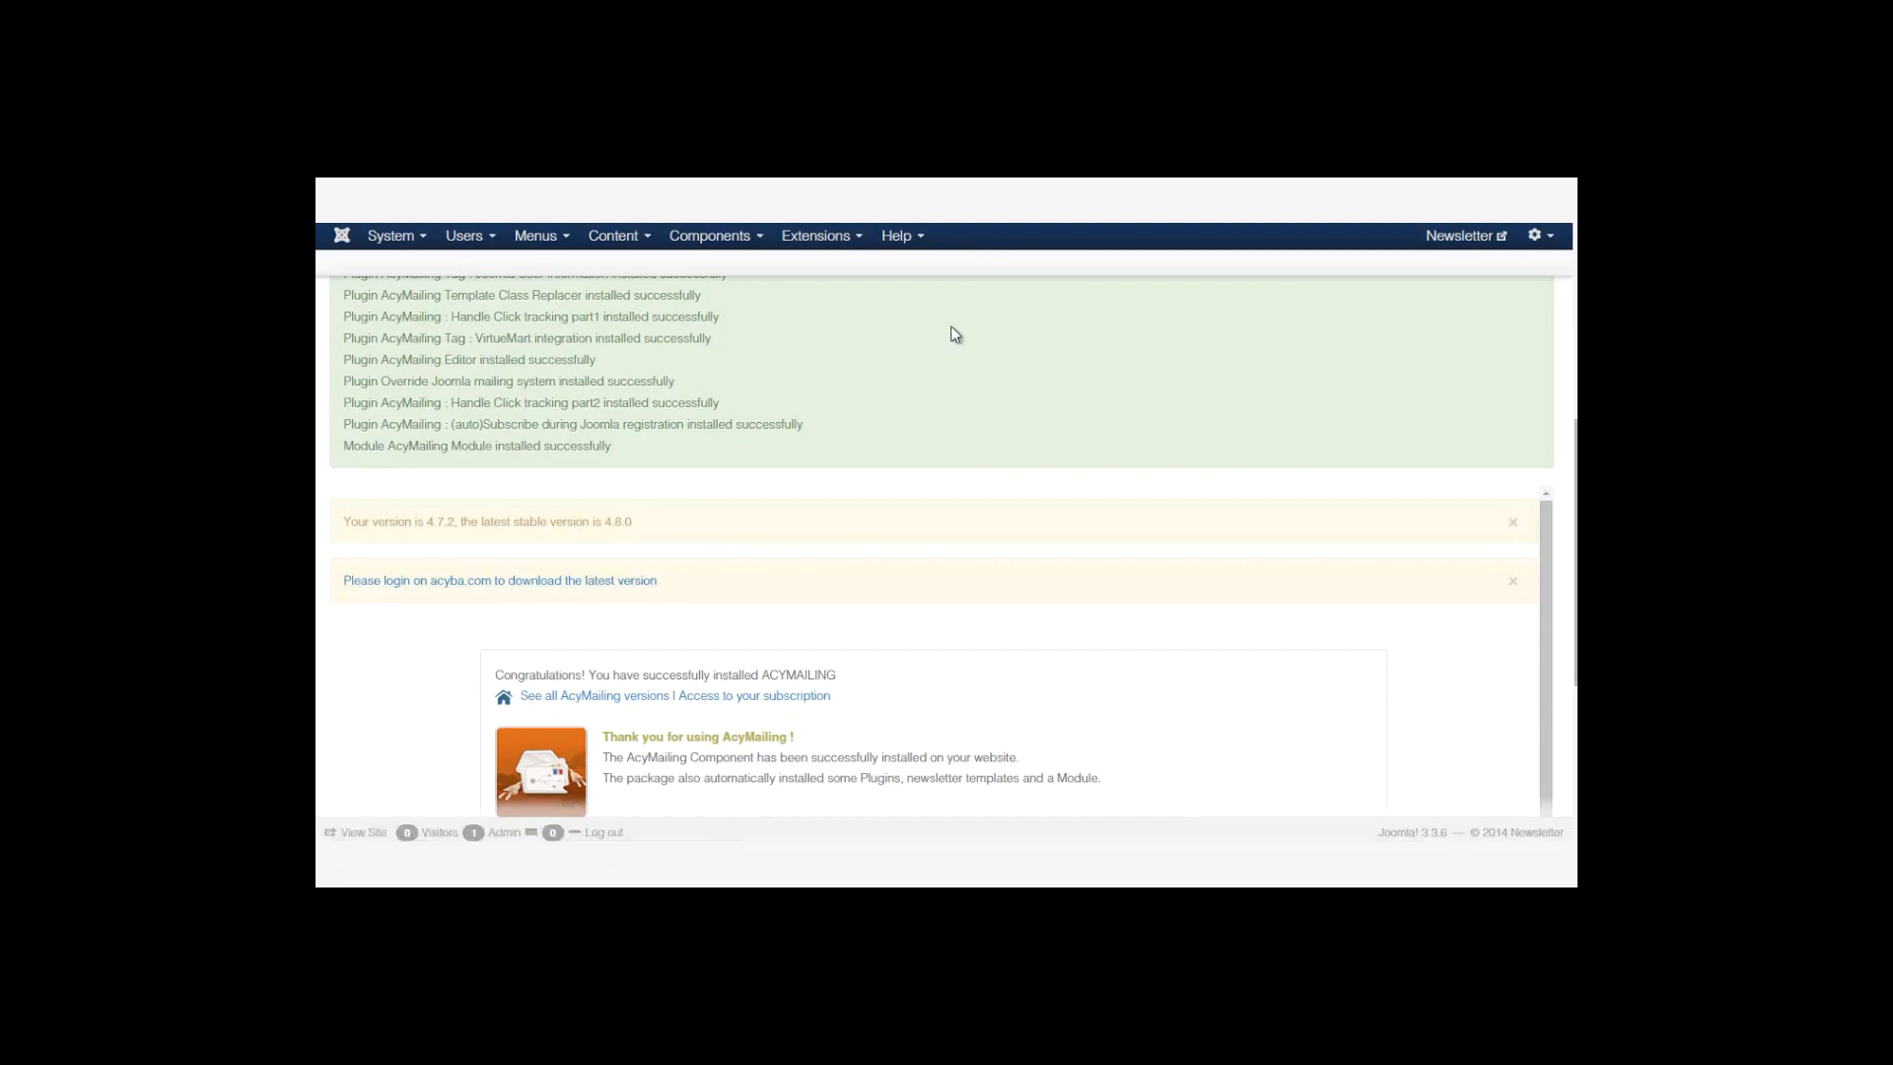
scroll(952, 330, "down", 2)
scroll(952, 333, "down", 1)
scroll(952, 333, "up", 7)
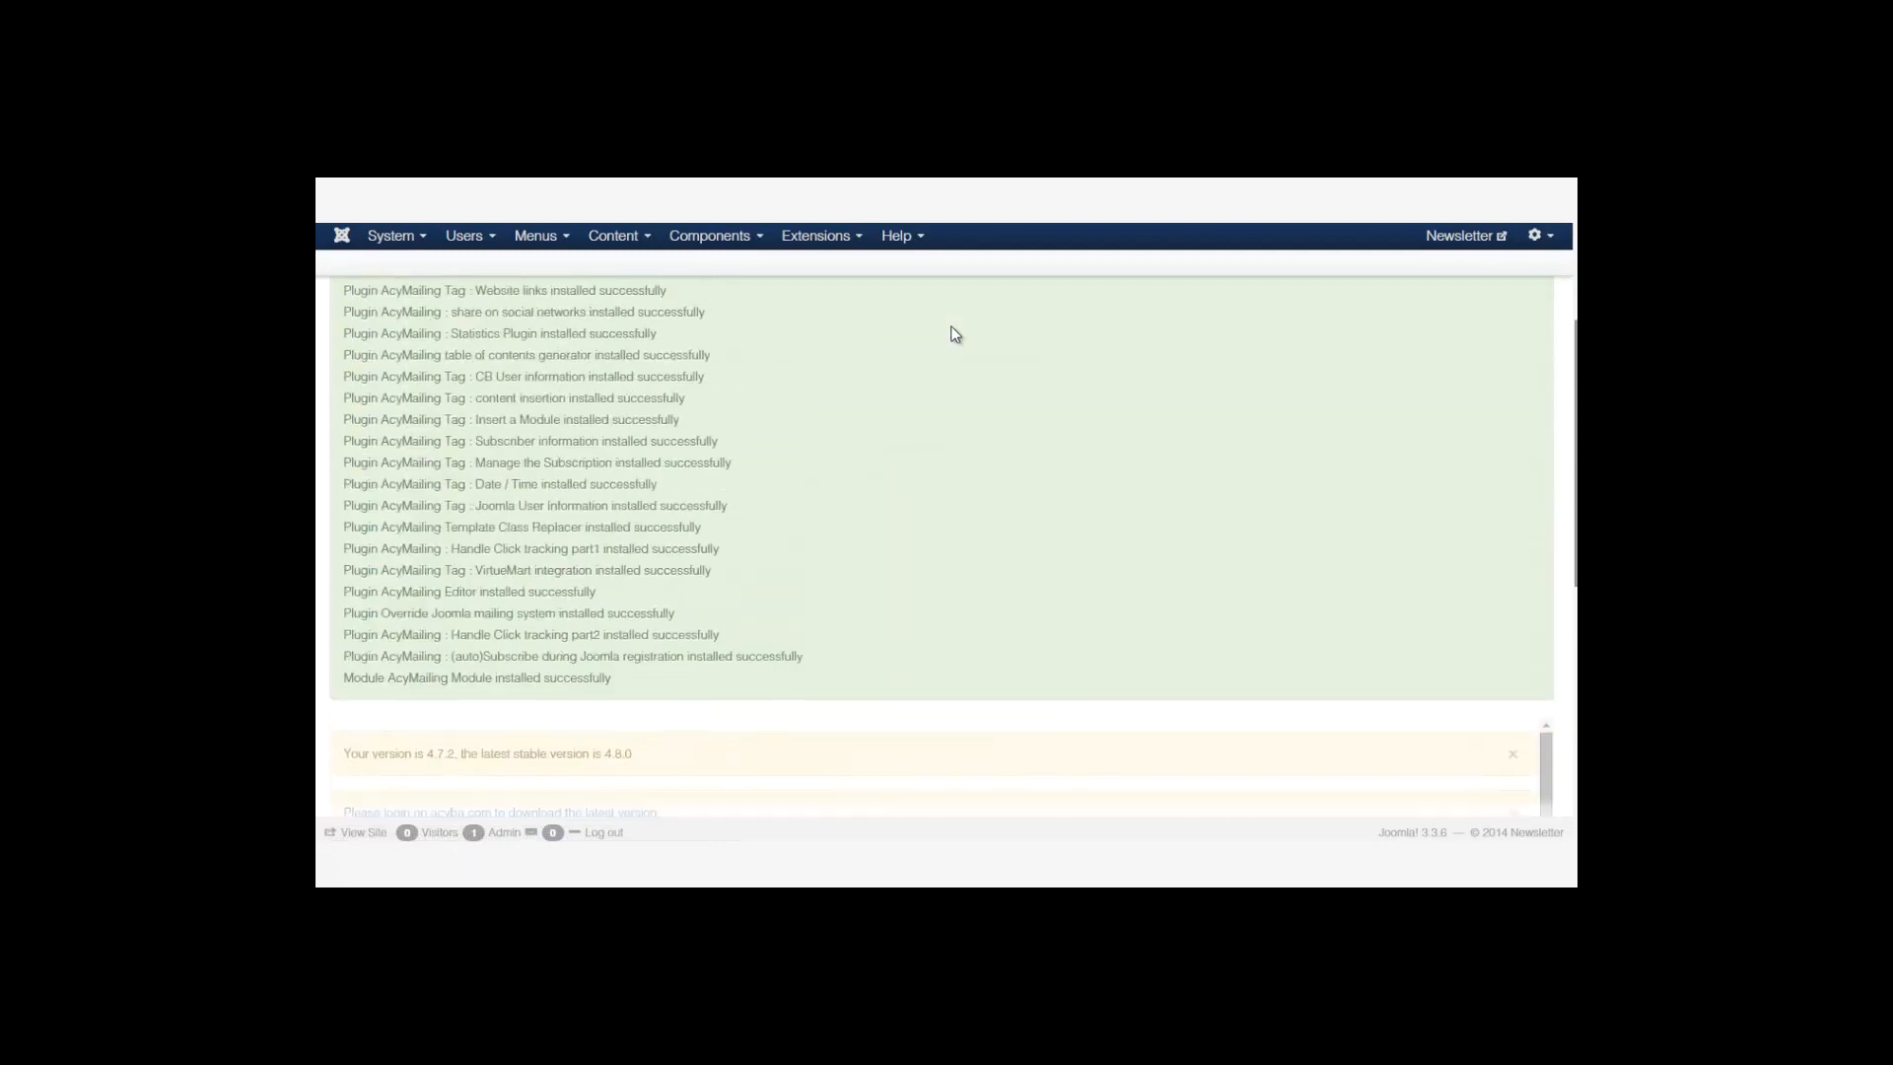
scroll(952, 330, "up", 1)
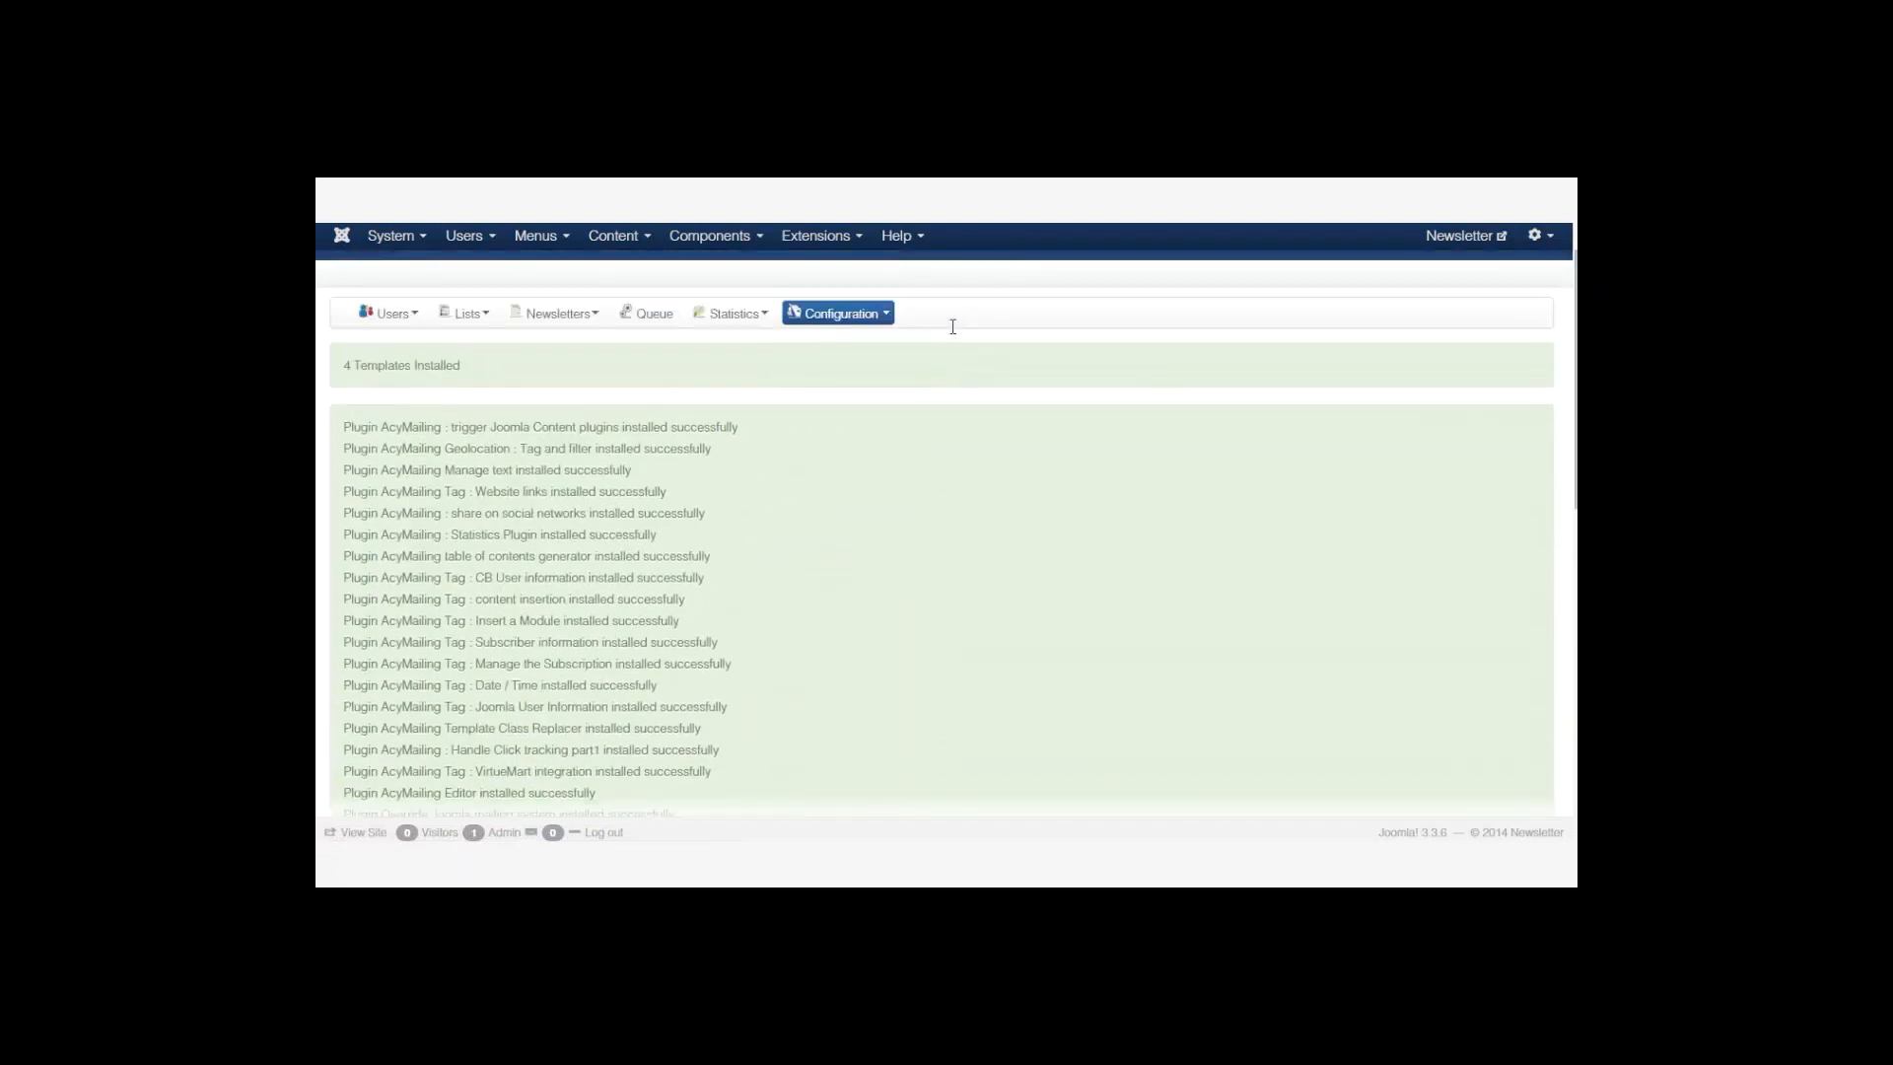
scroll(953, 326, "up", 1)
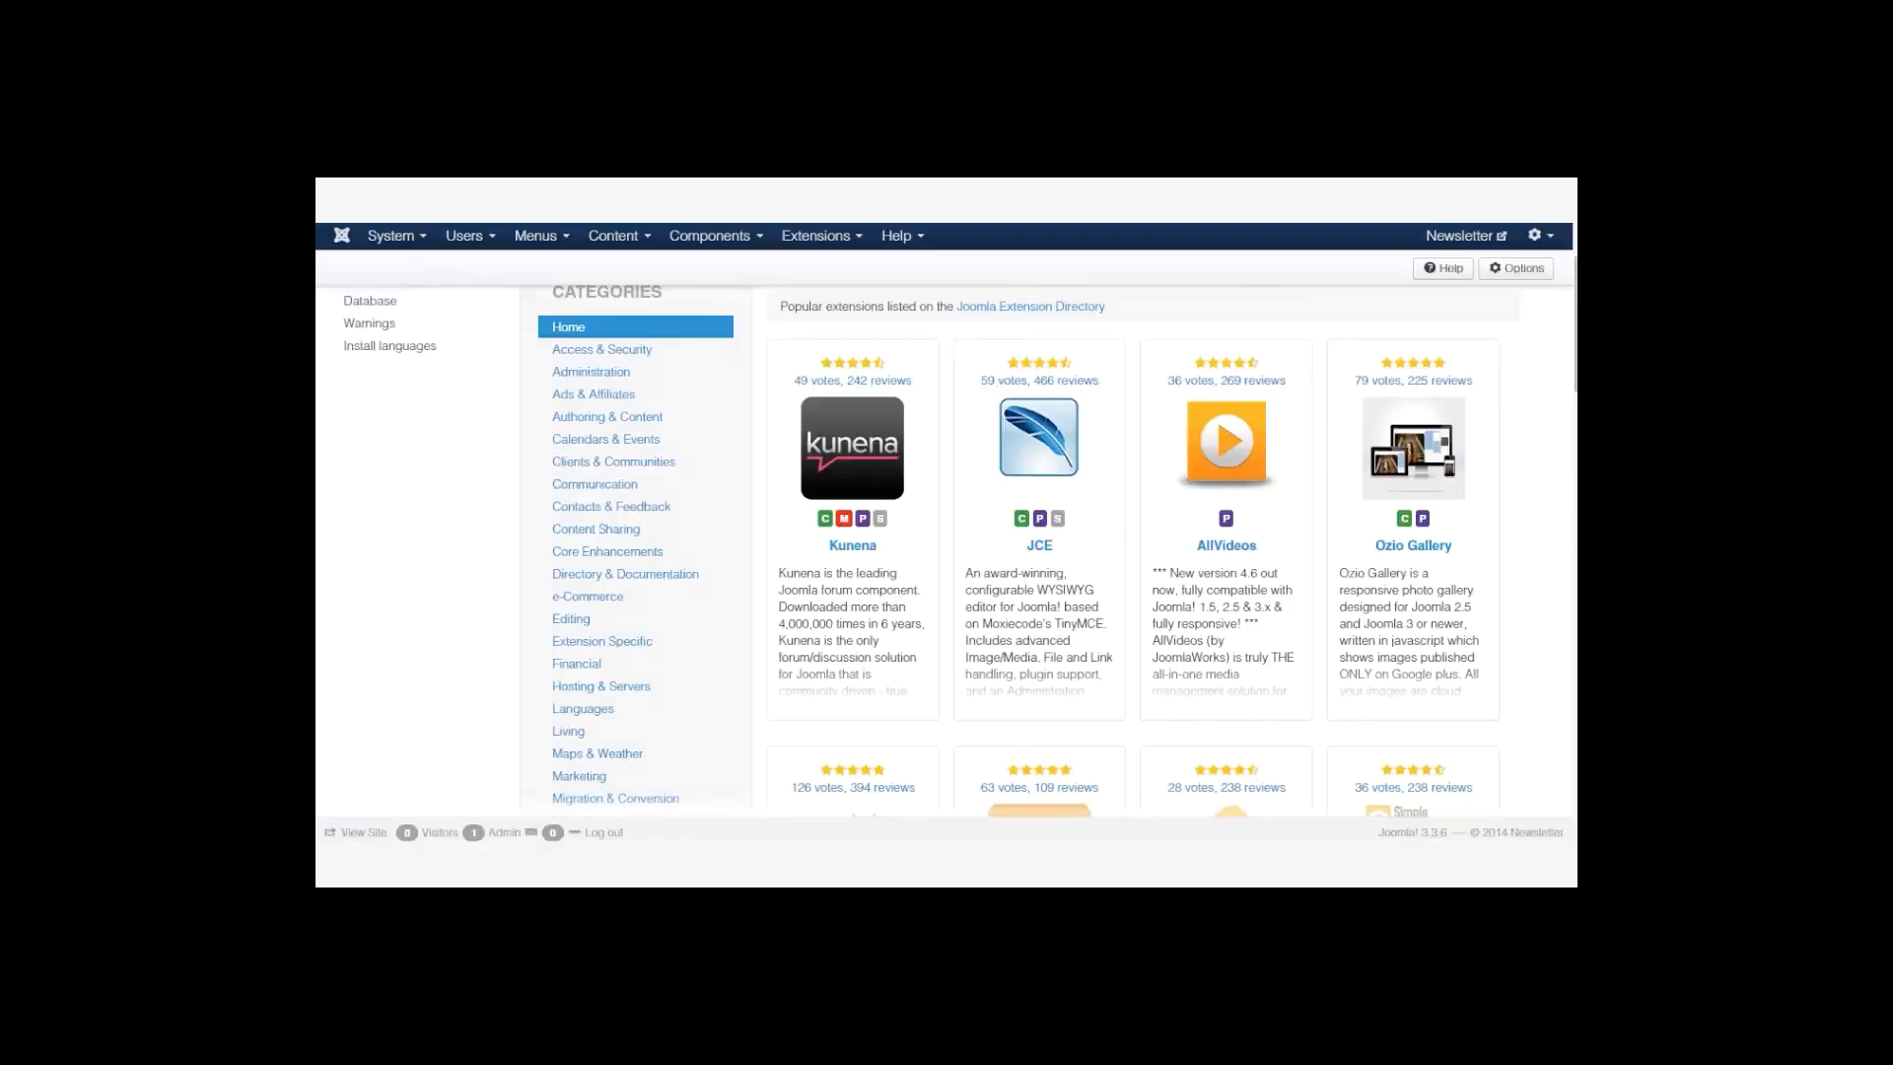
left_click_drag(1575, 328, 1575, 295)
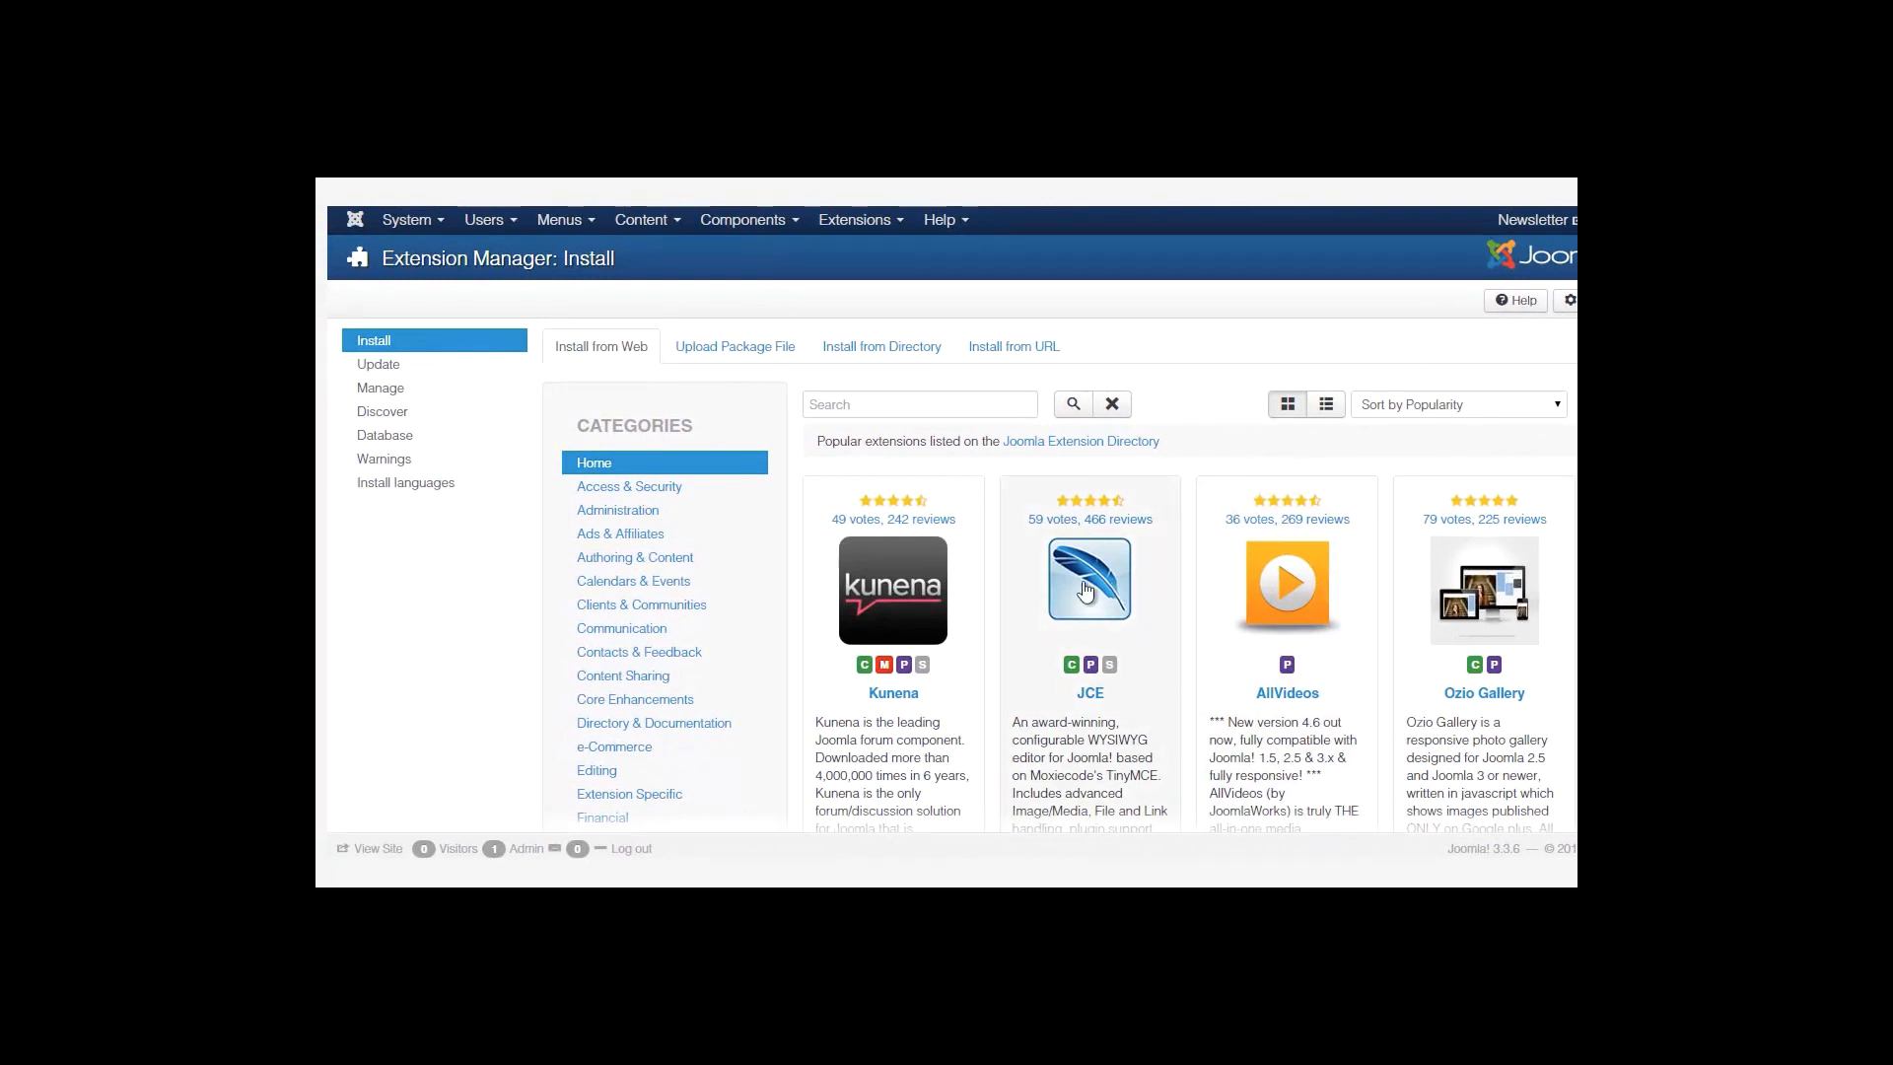
left_click(867, 226)
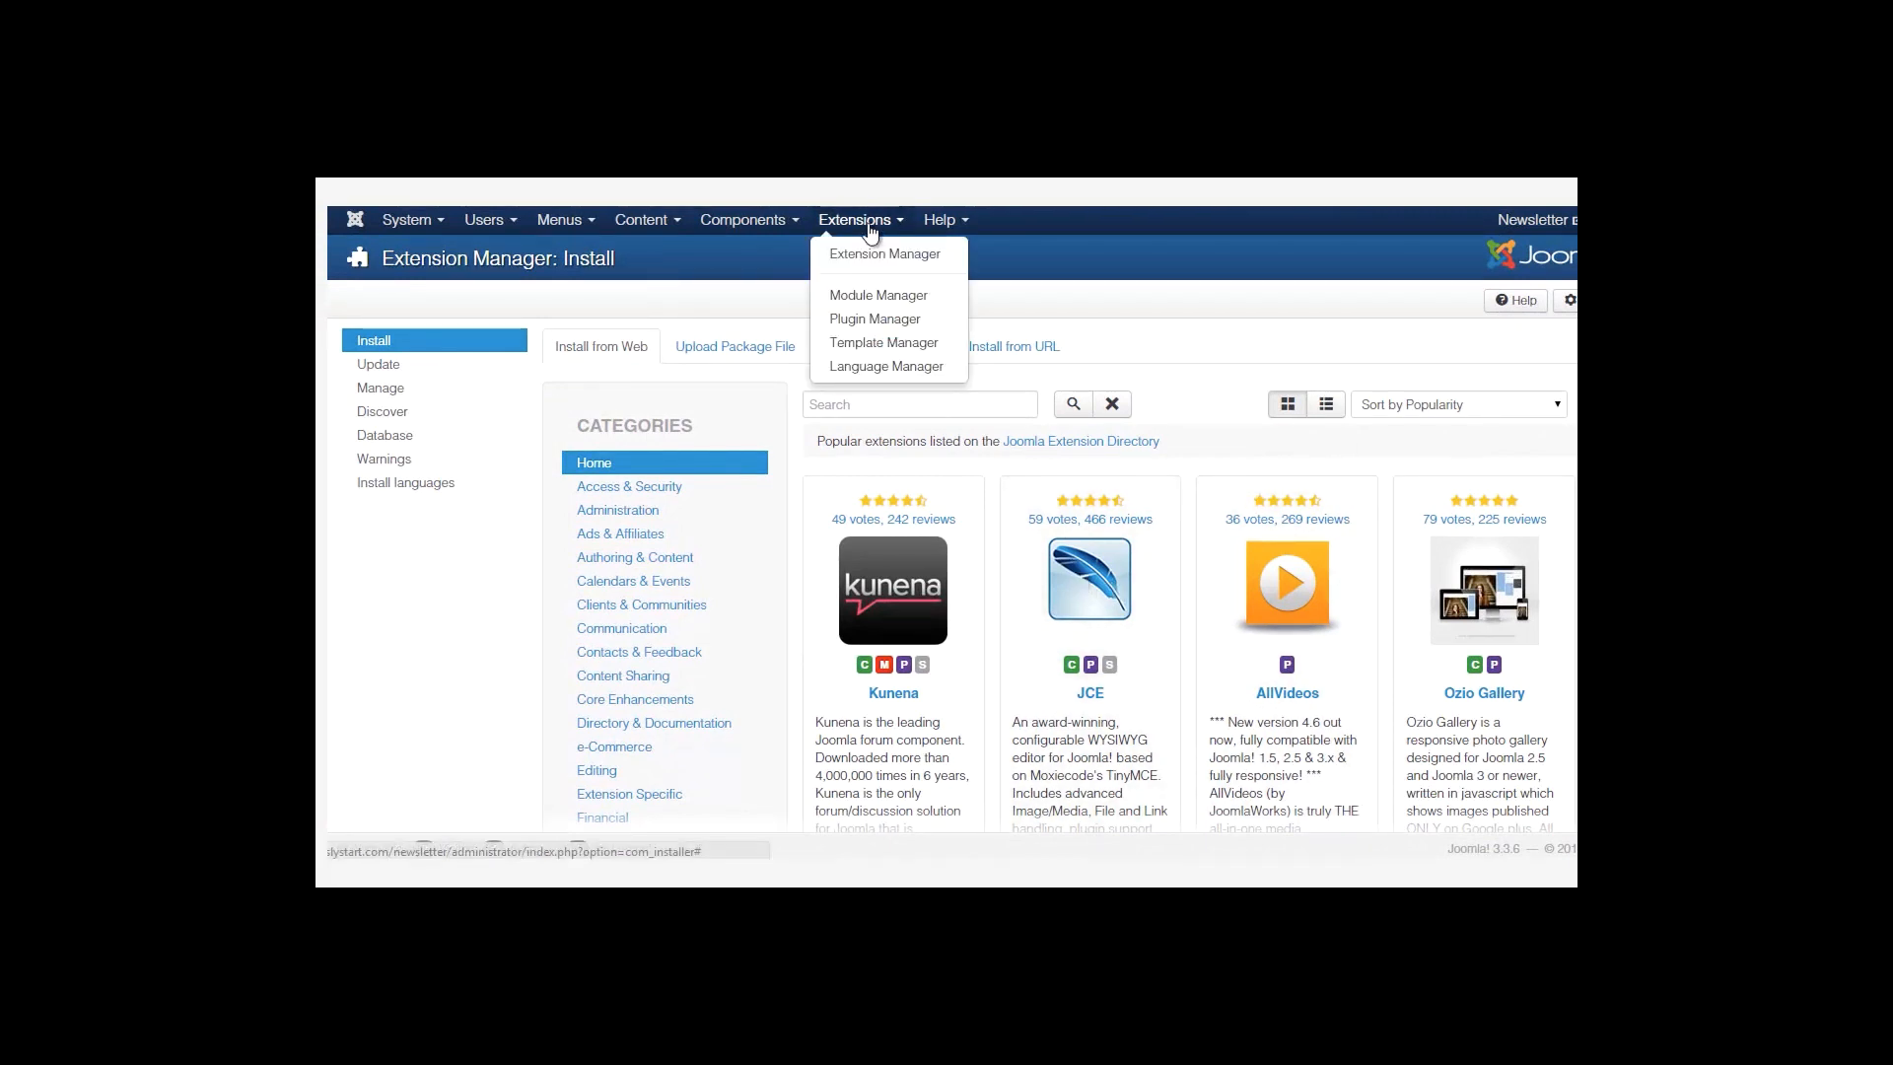
left_click(1153, 347)
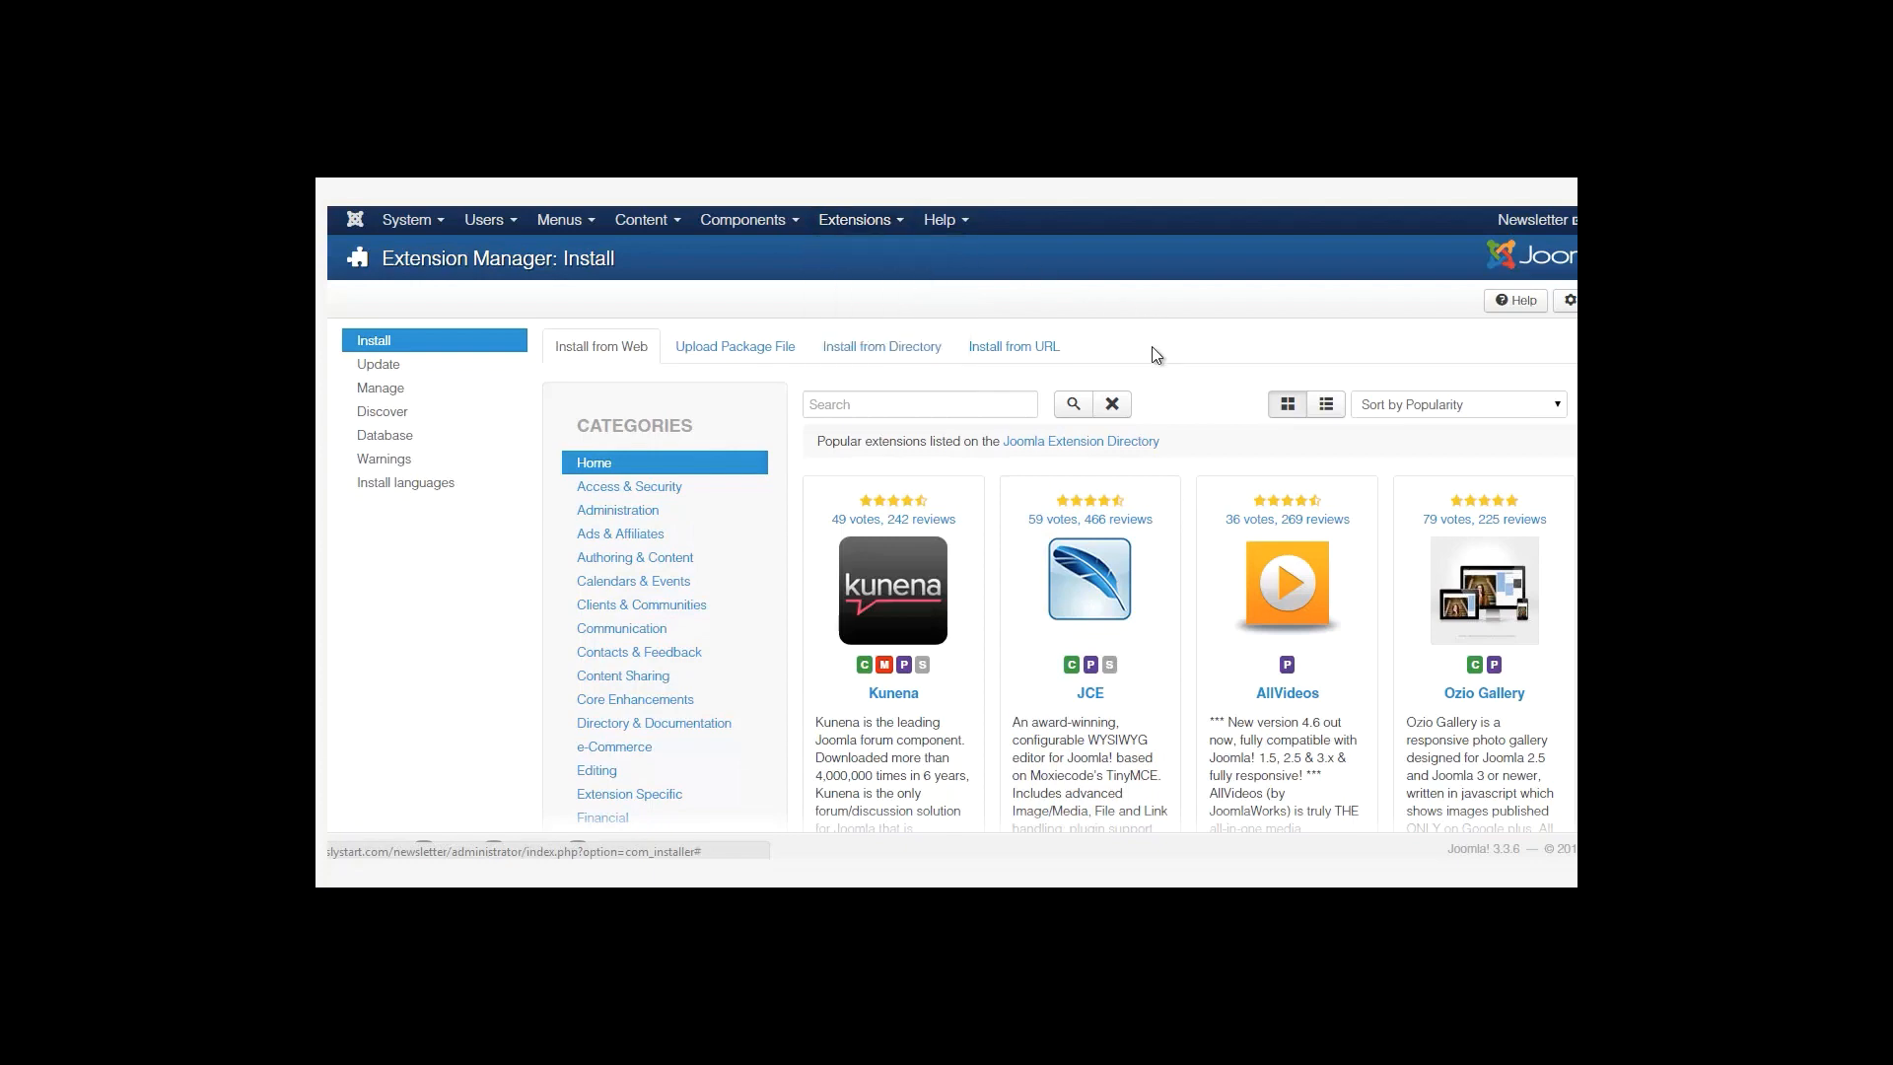
scroll(1155, 473, "down", 2)
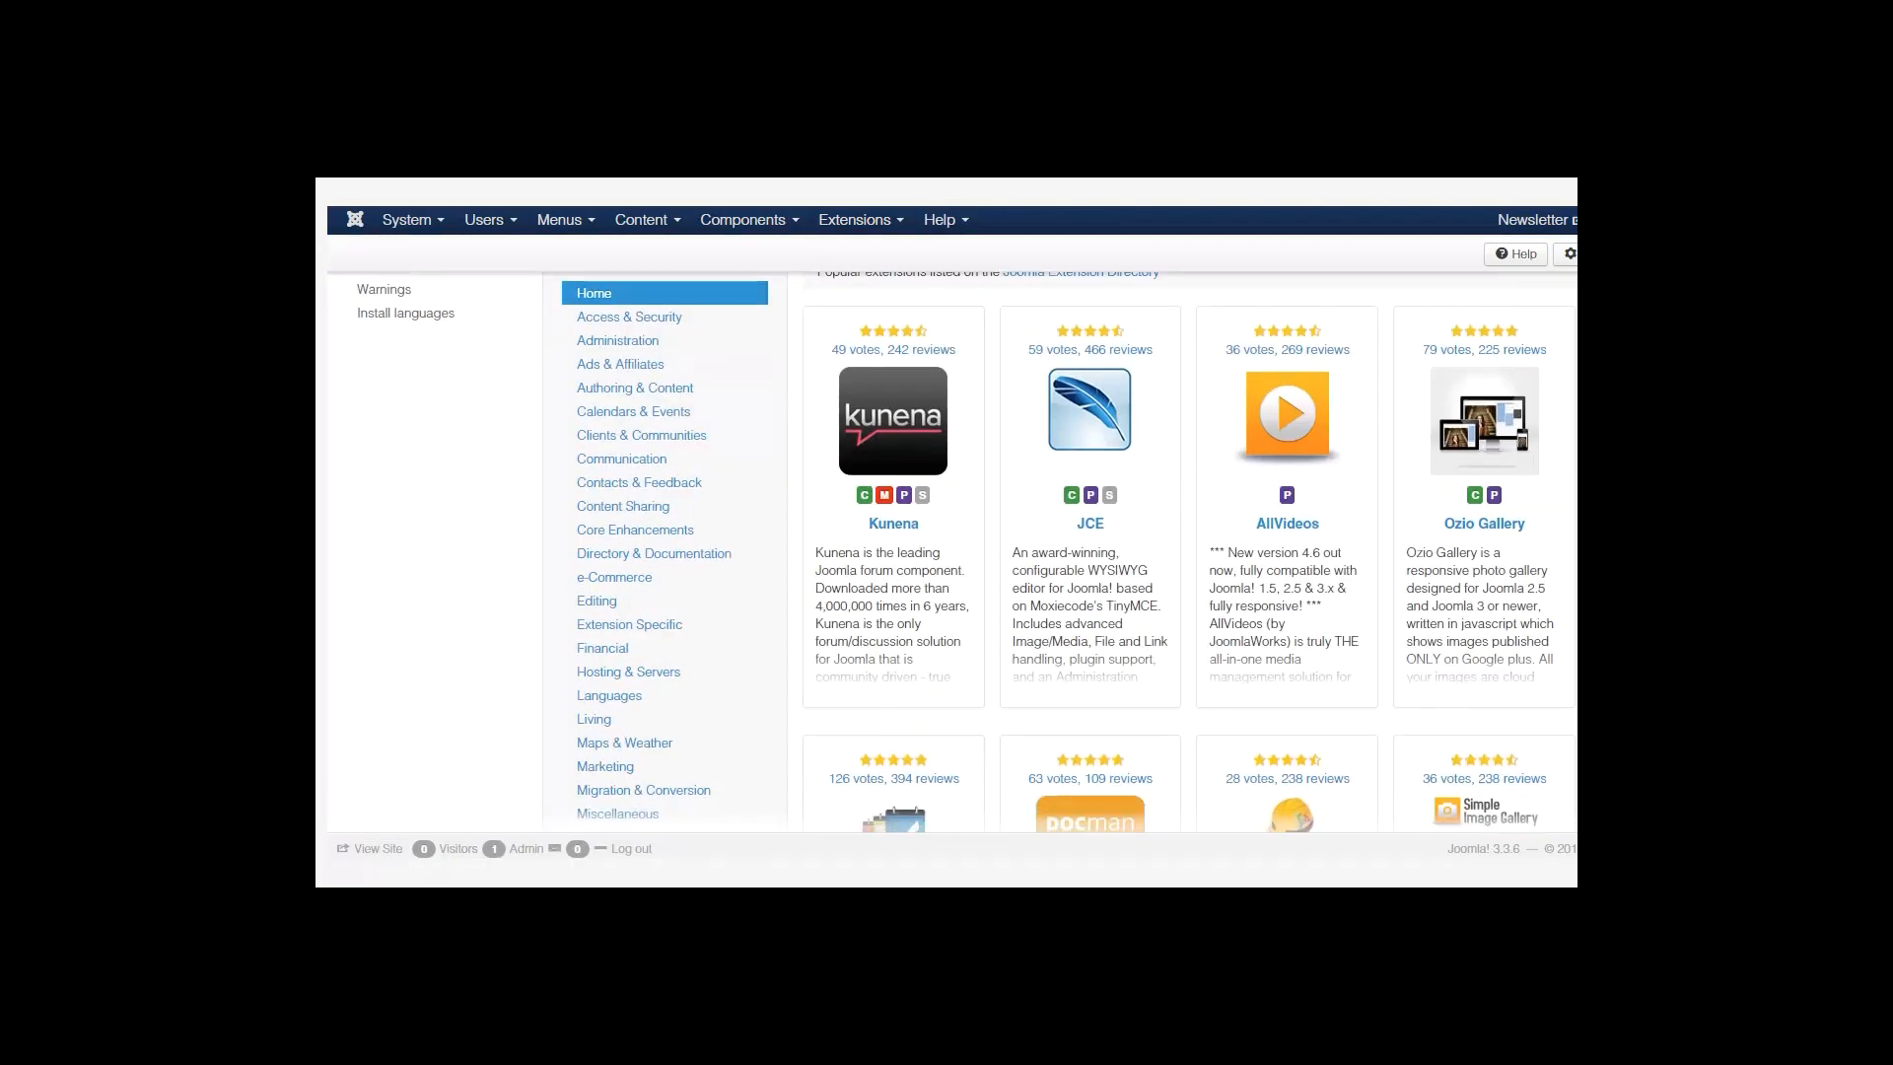
left_click(1089, 525)
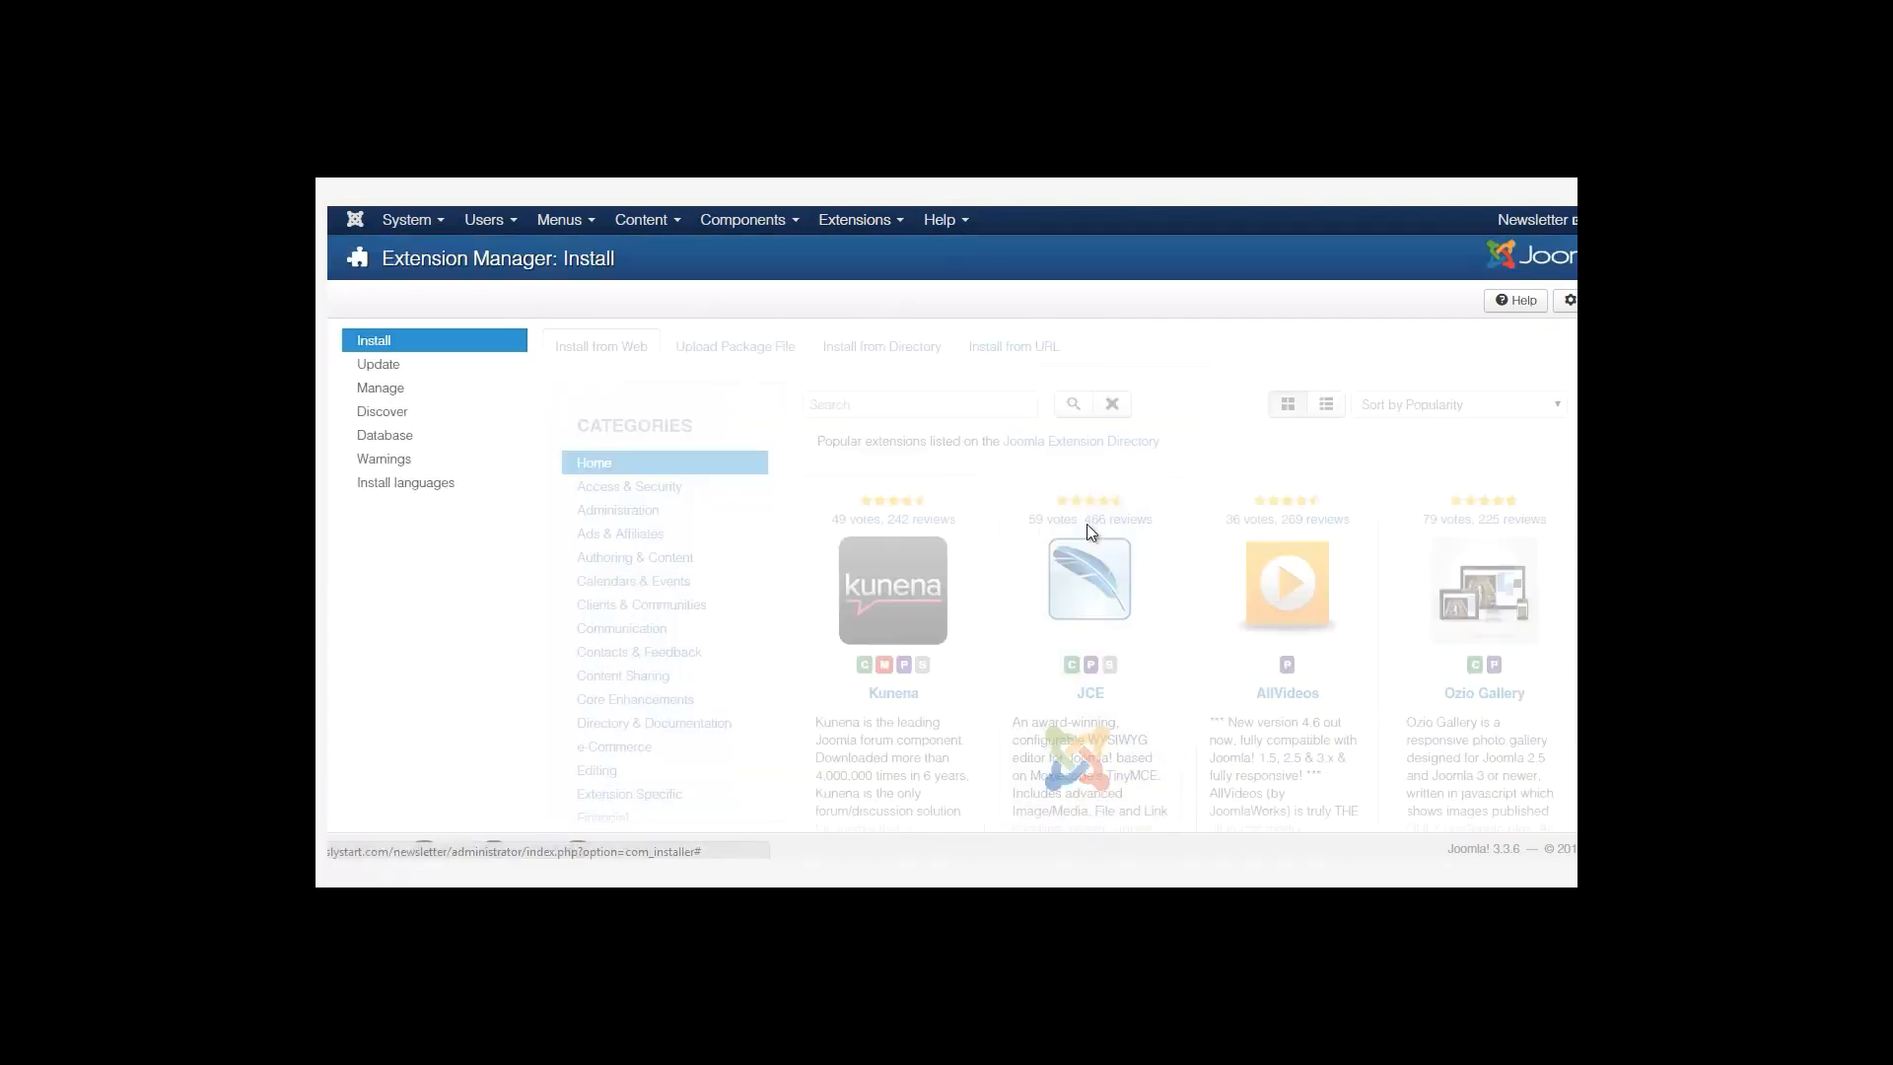
left_click(881, 313)
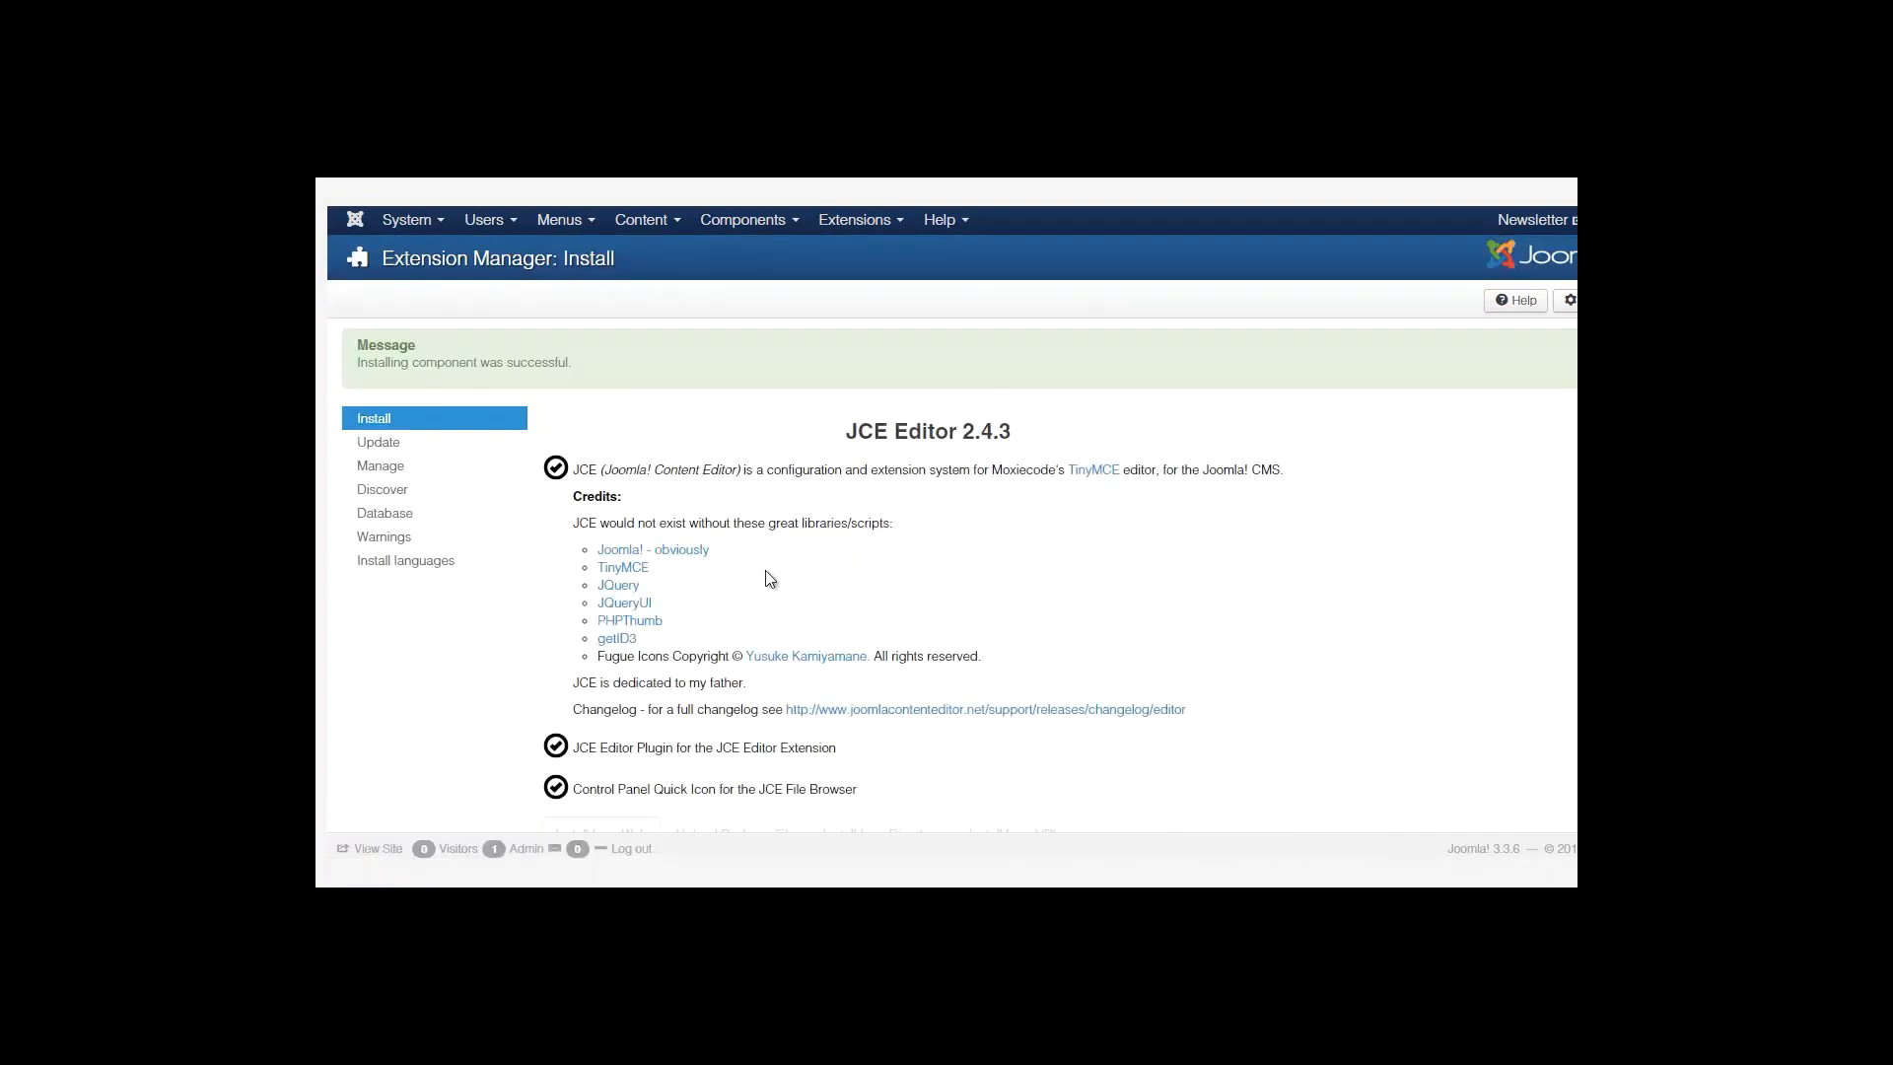
scroll(706, 508, "down", 4)
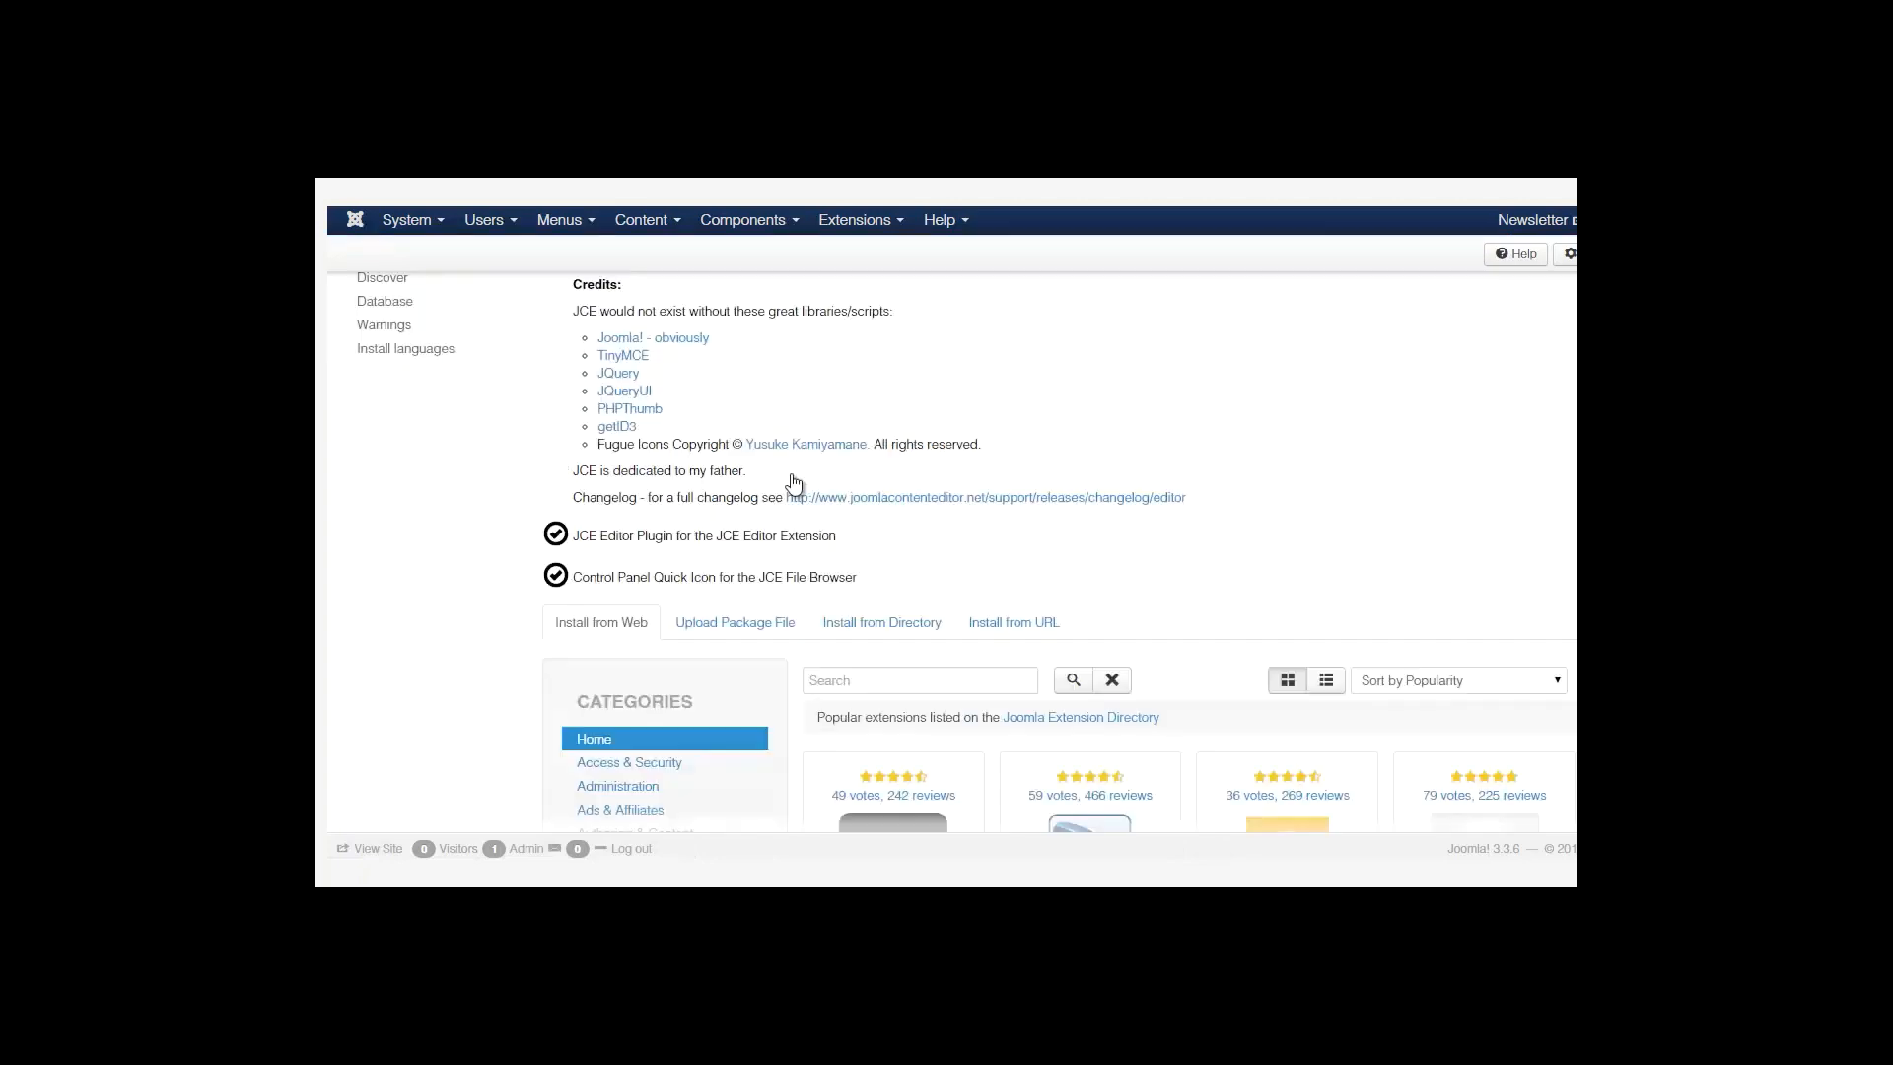
scroll(826, 489, "up", 5)
left_click_drag(1007, 435, 839, 439)
left_click(840, 439)
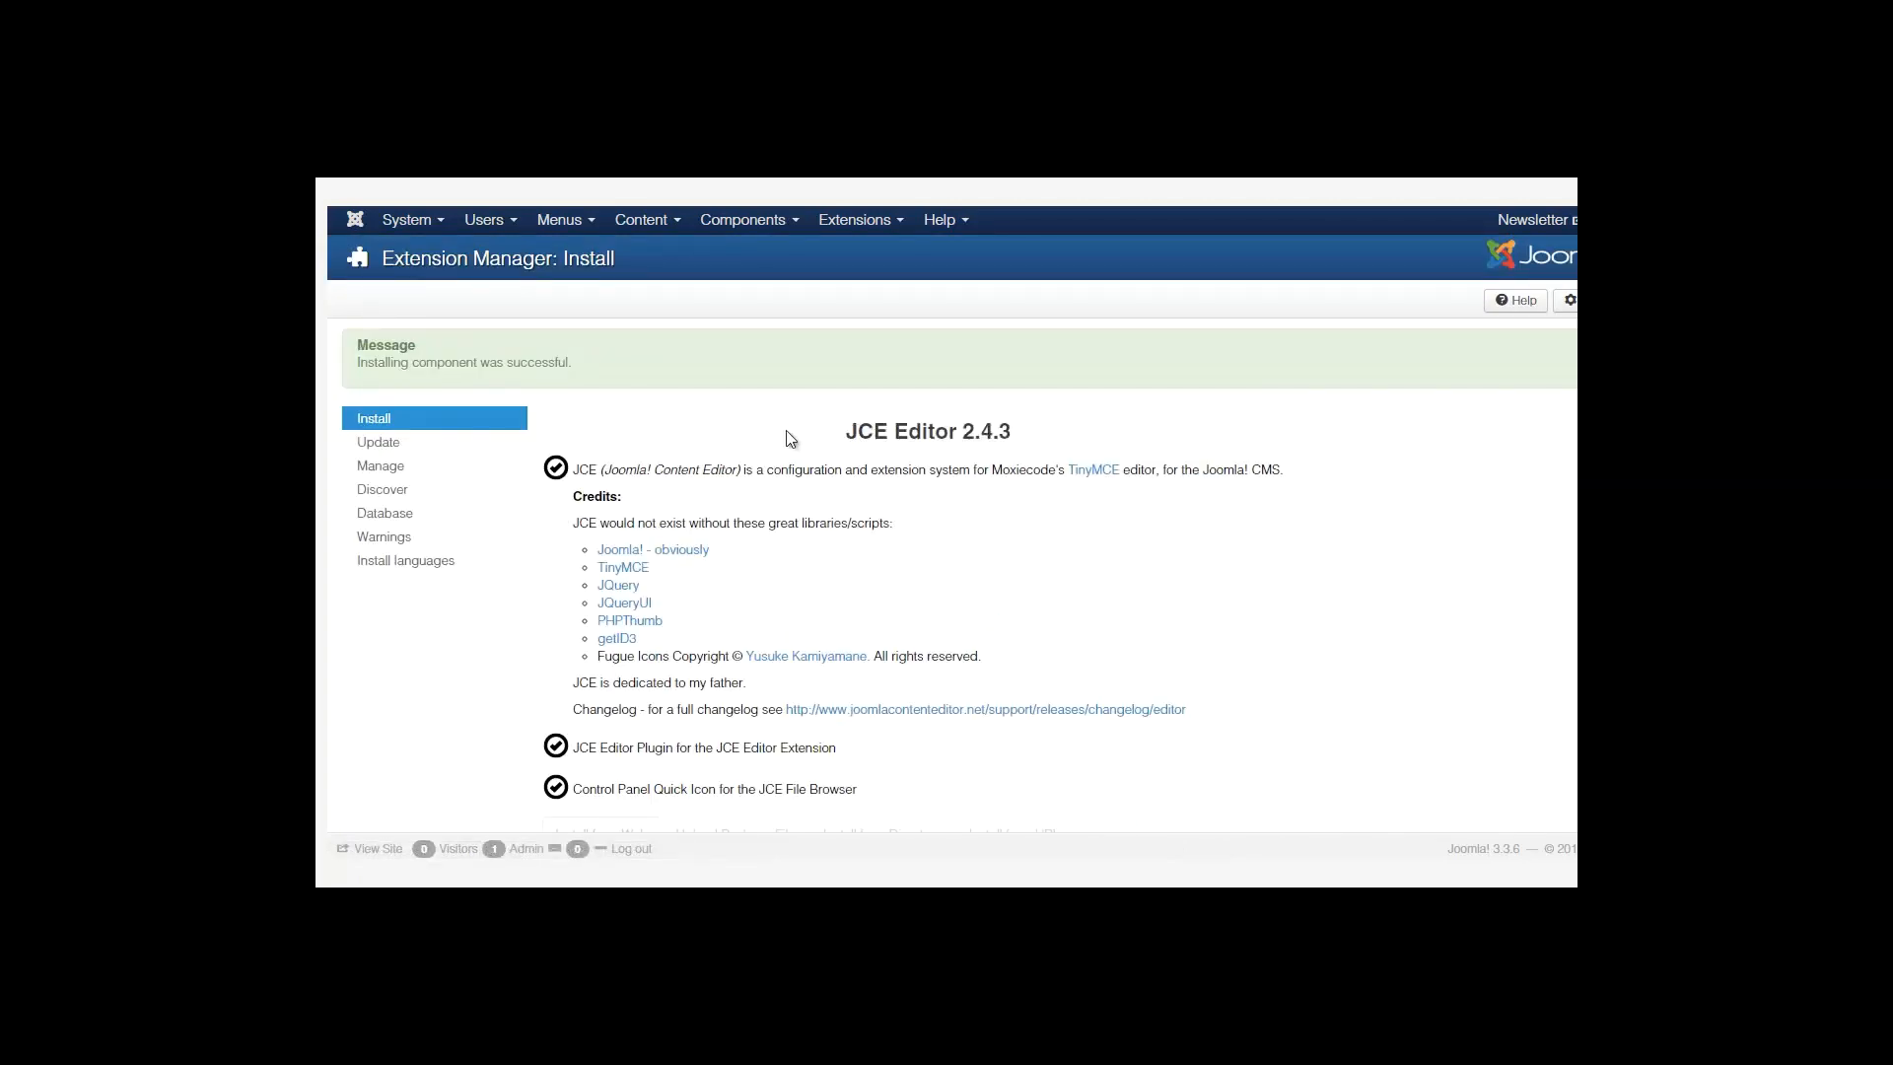
Set Default Editor to Editor - JCE in Global Configuration and save it.
left_click(422, 227)
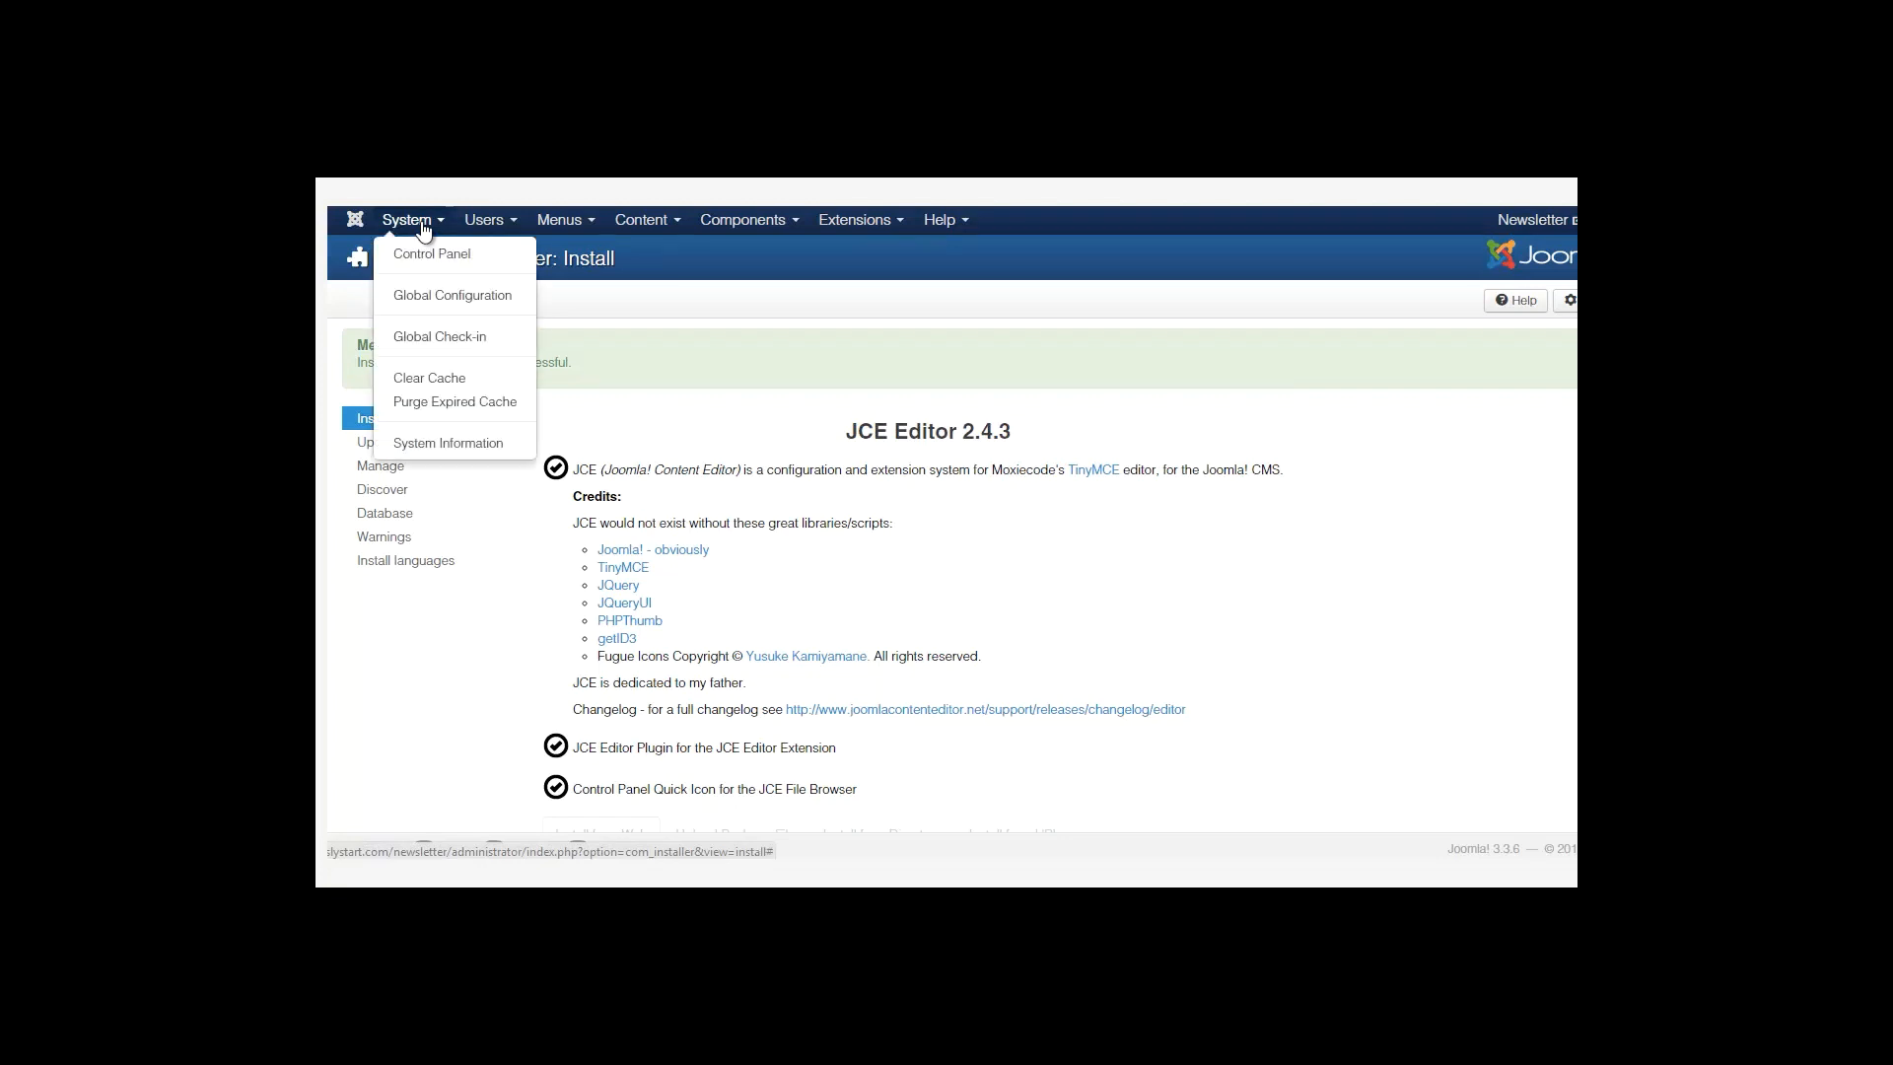
left_click(452, 299)
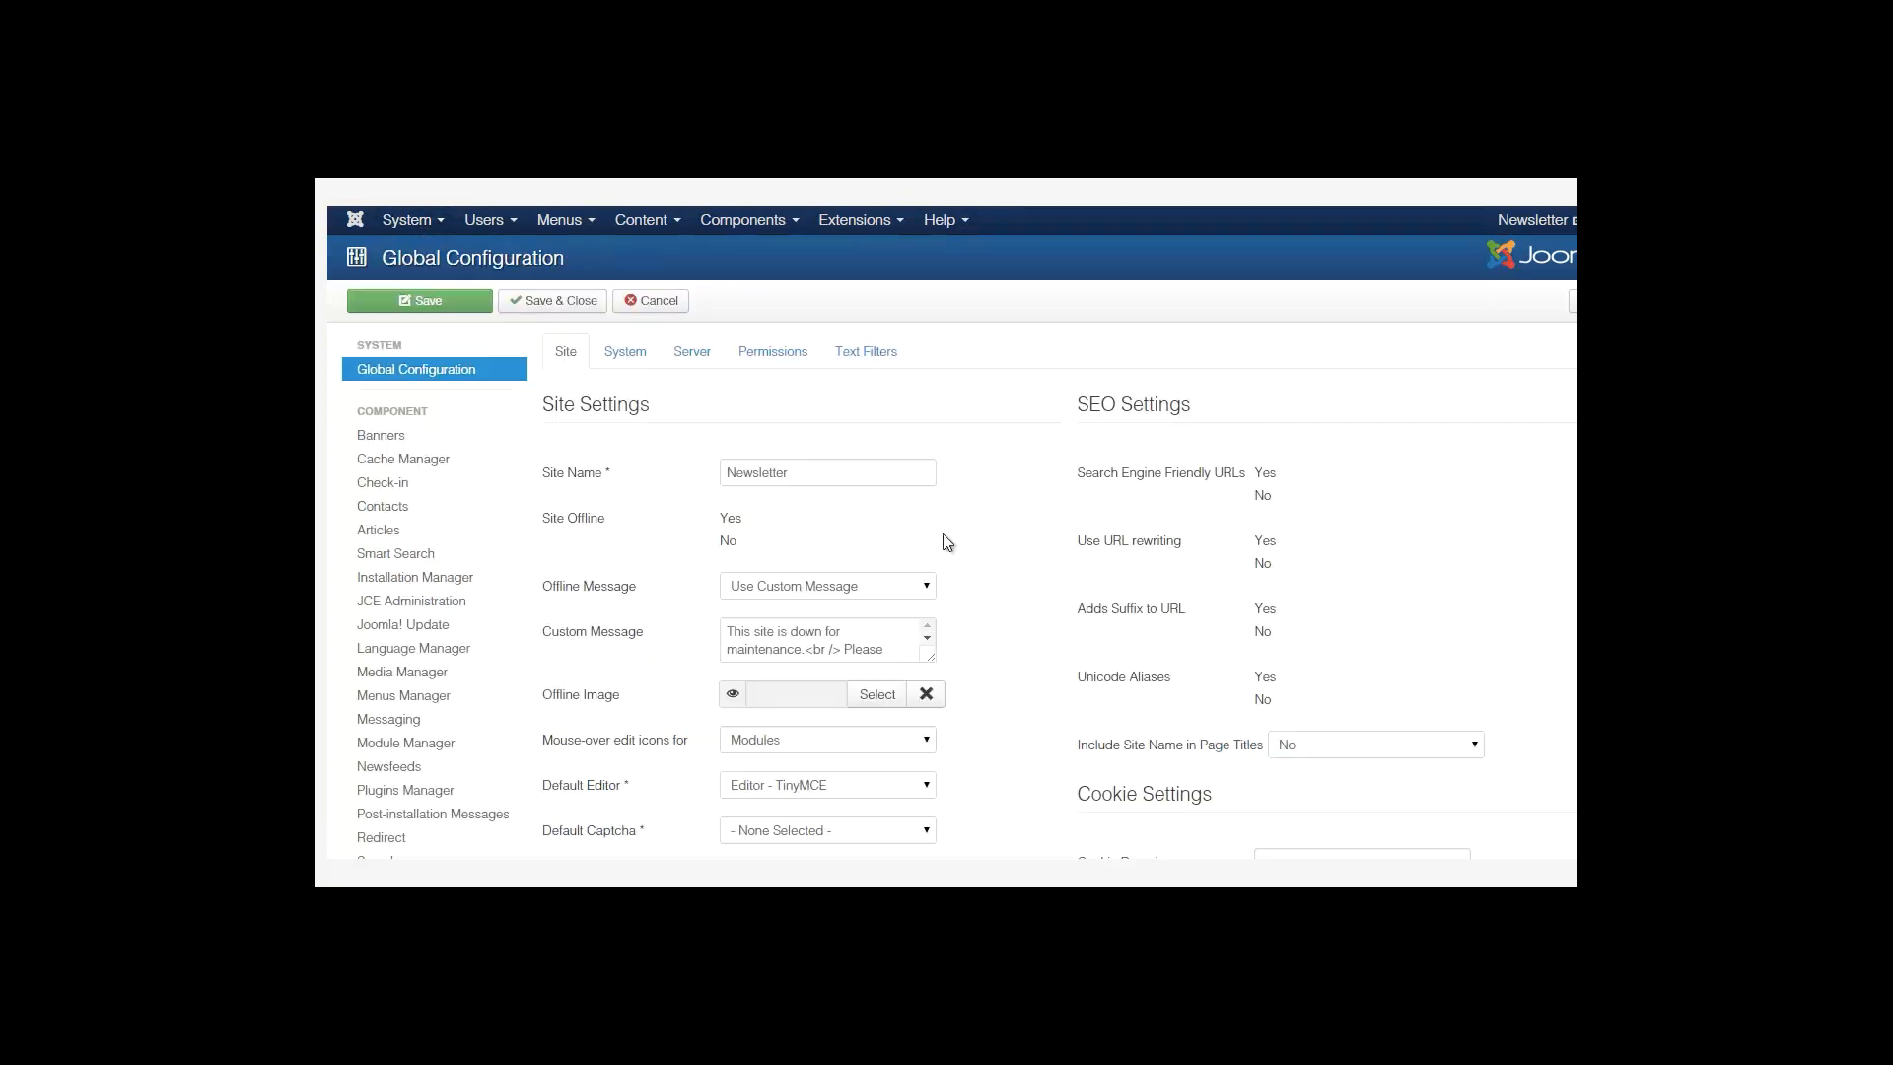
scroll(1537, 503, "down", 3)
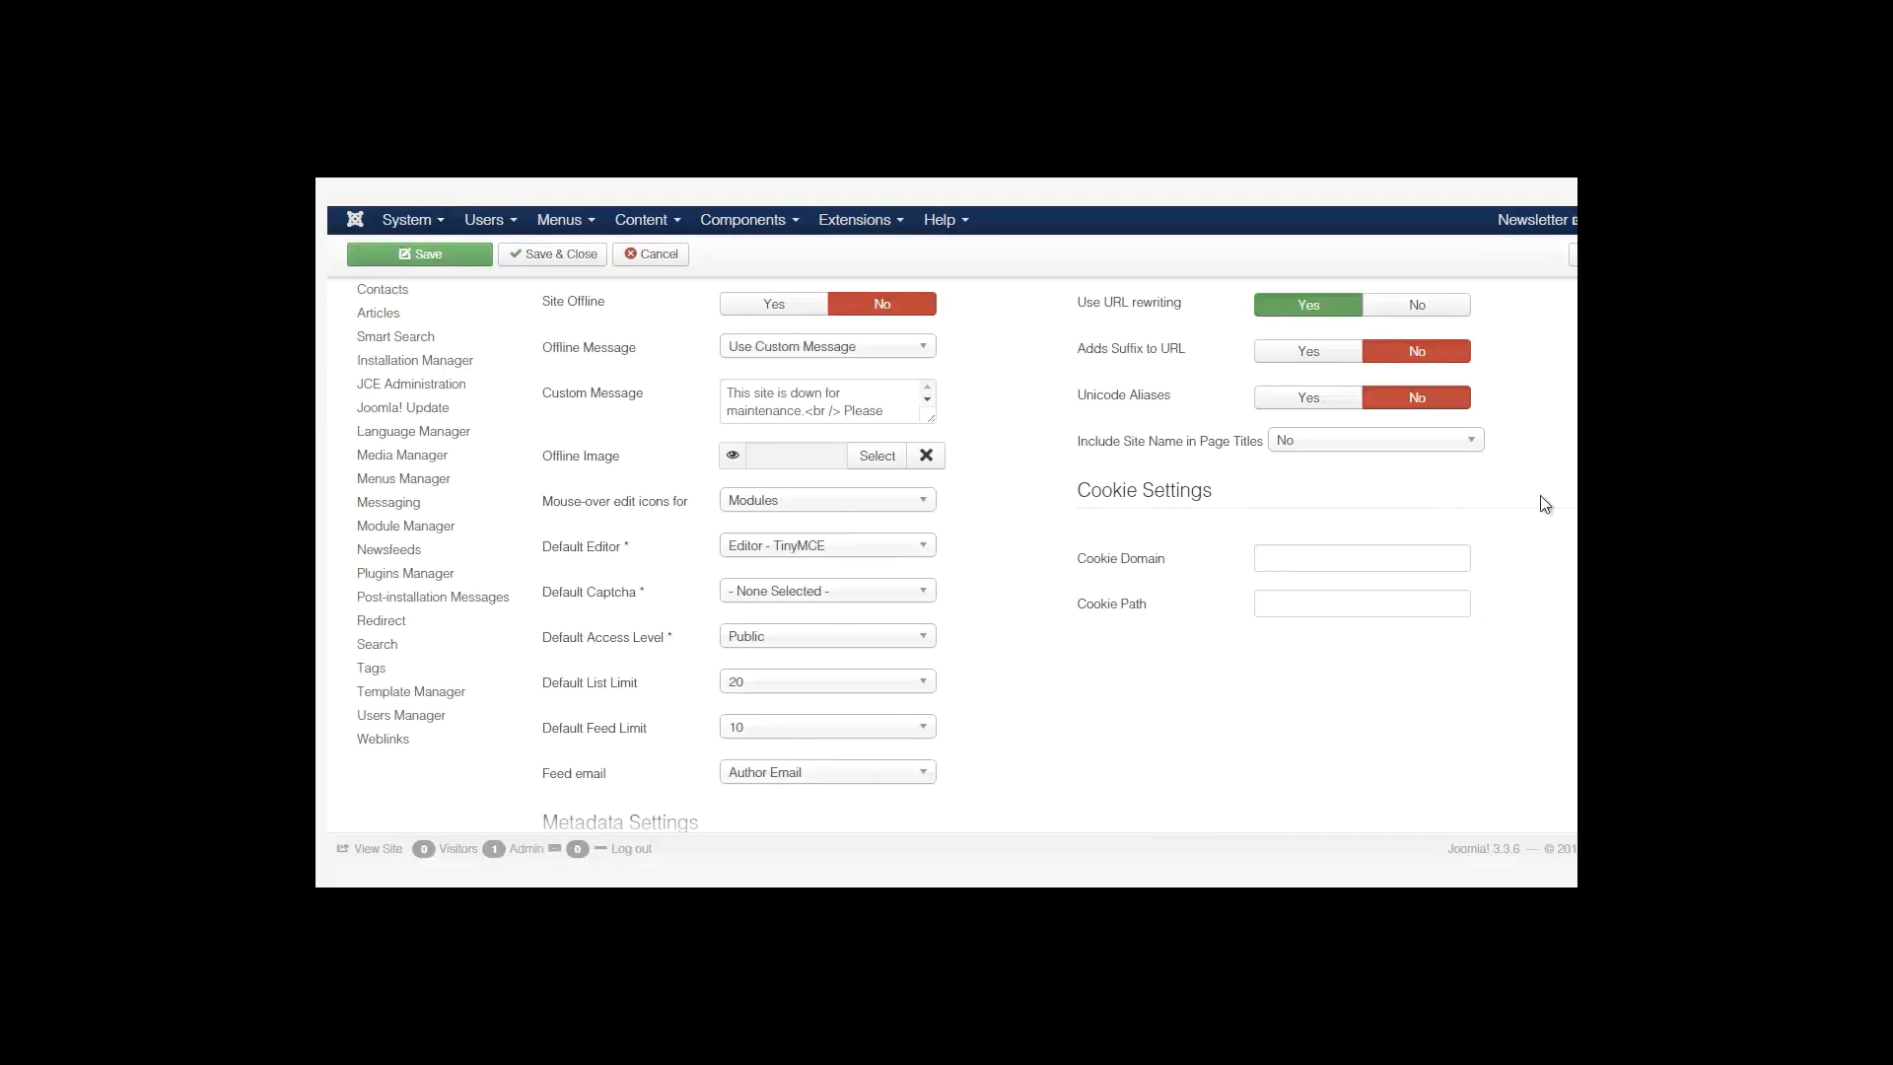
left_click(785, 559)
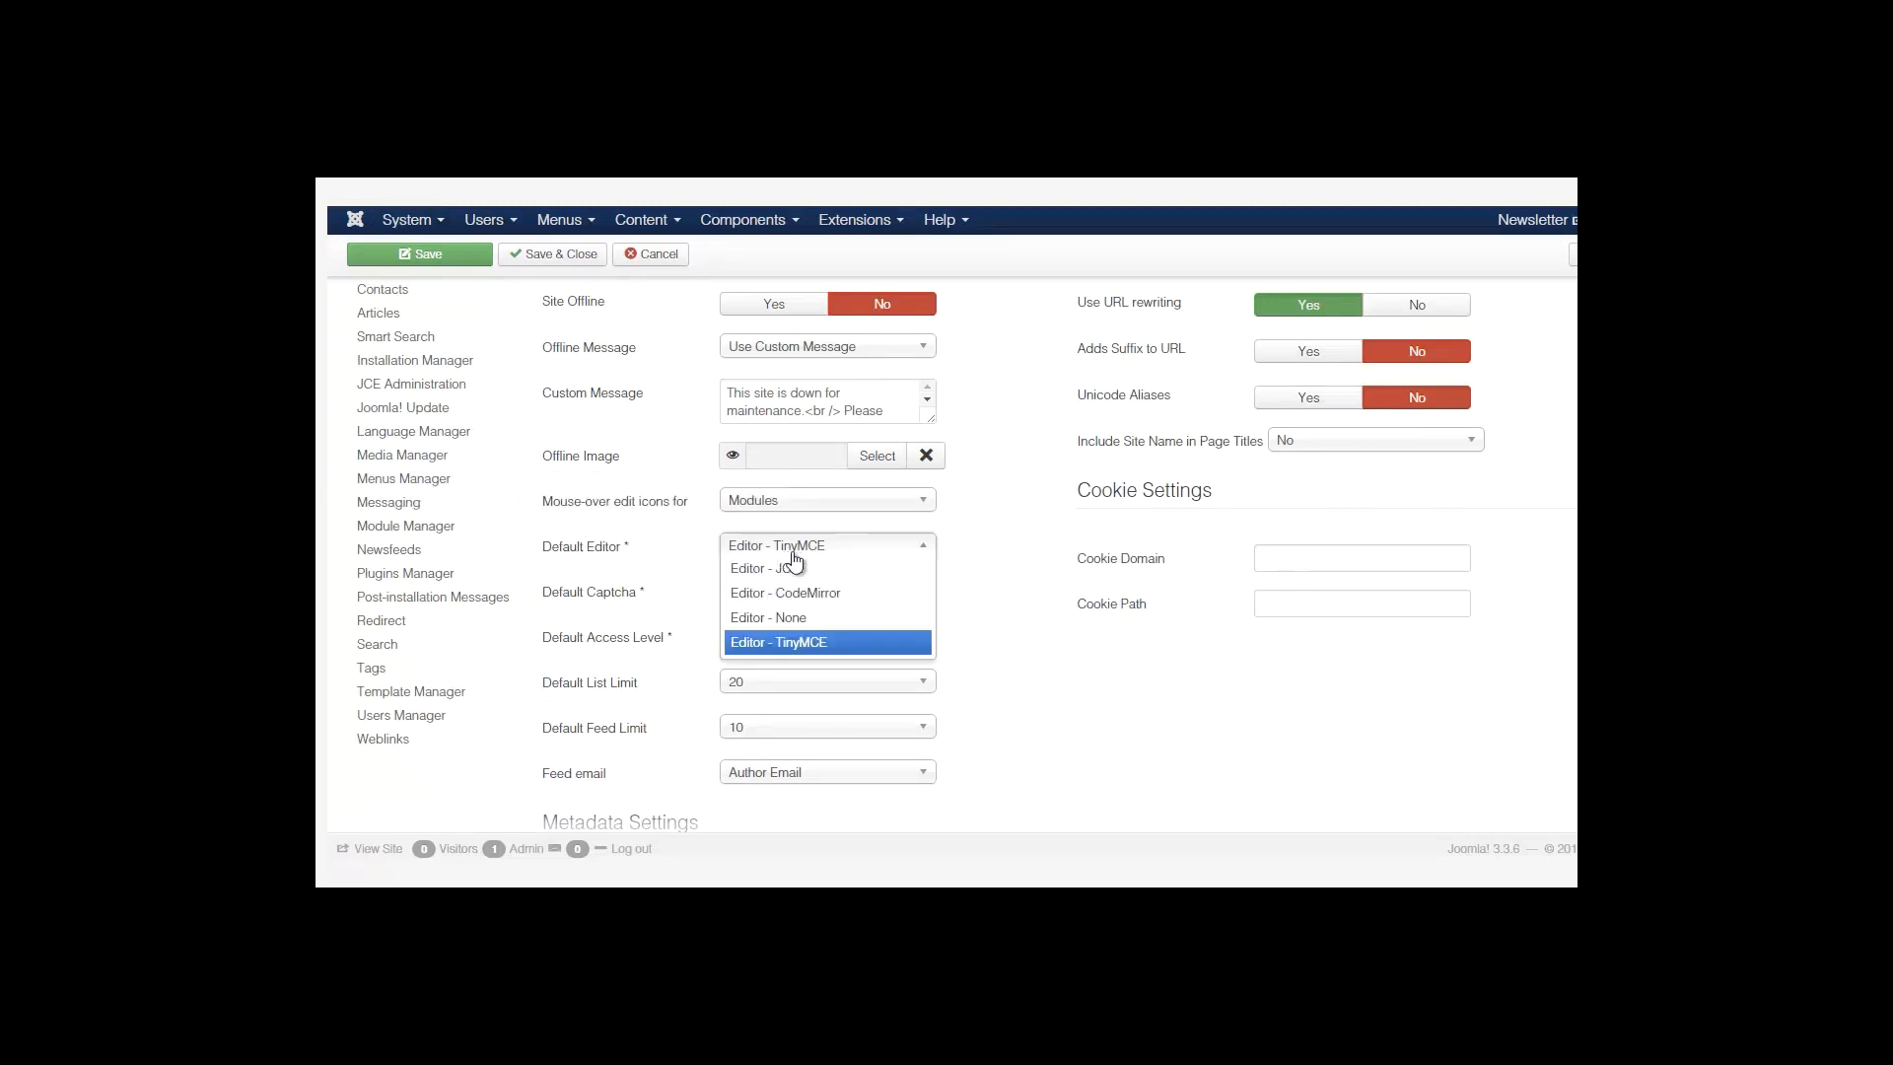
left_click(789, 570)
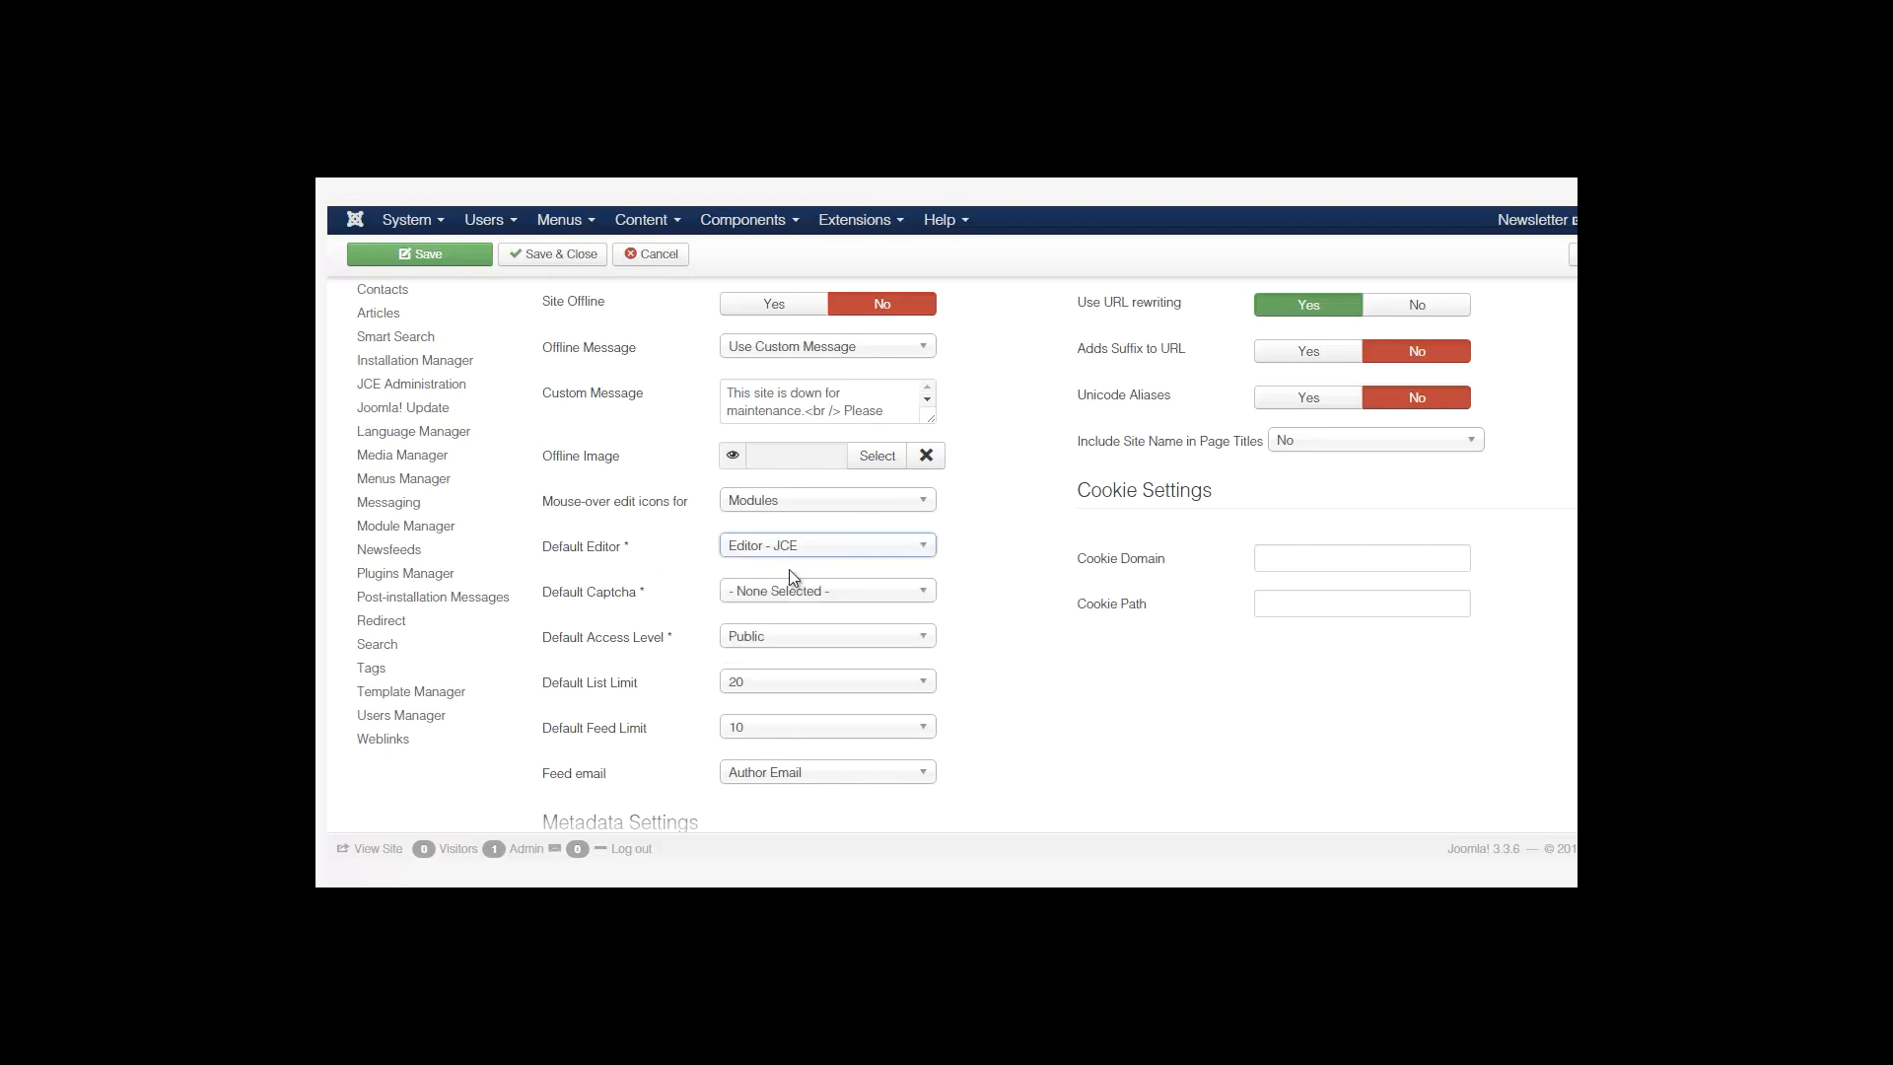
left_click(564, 264)
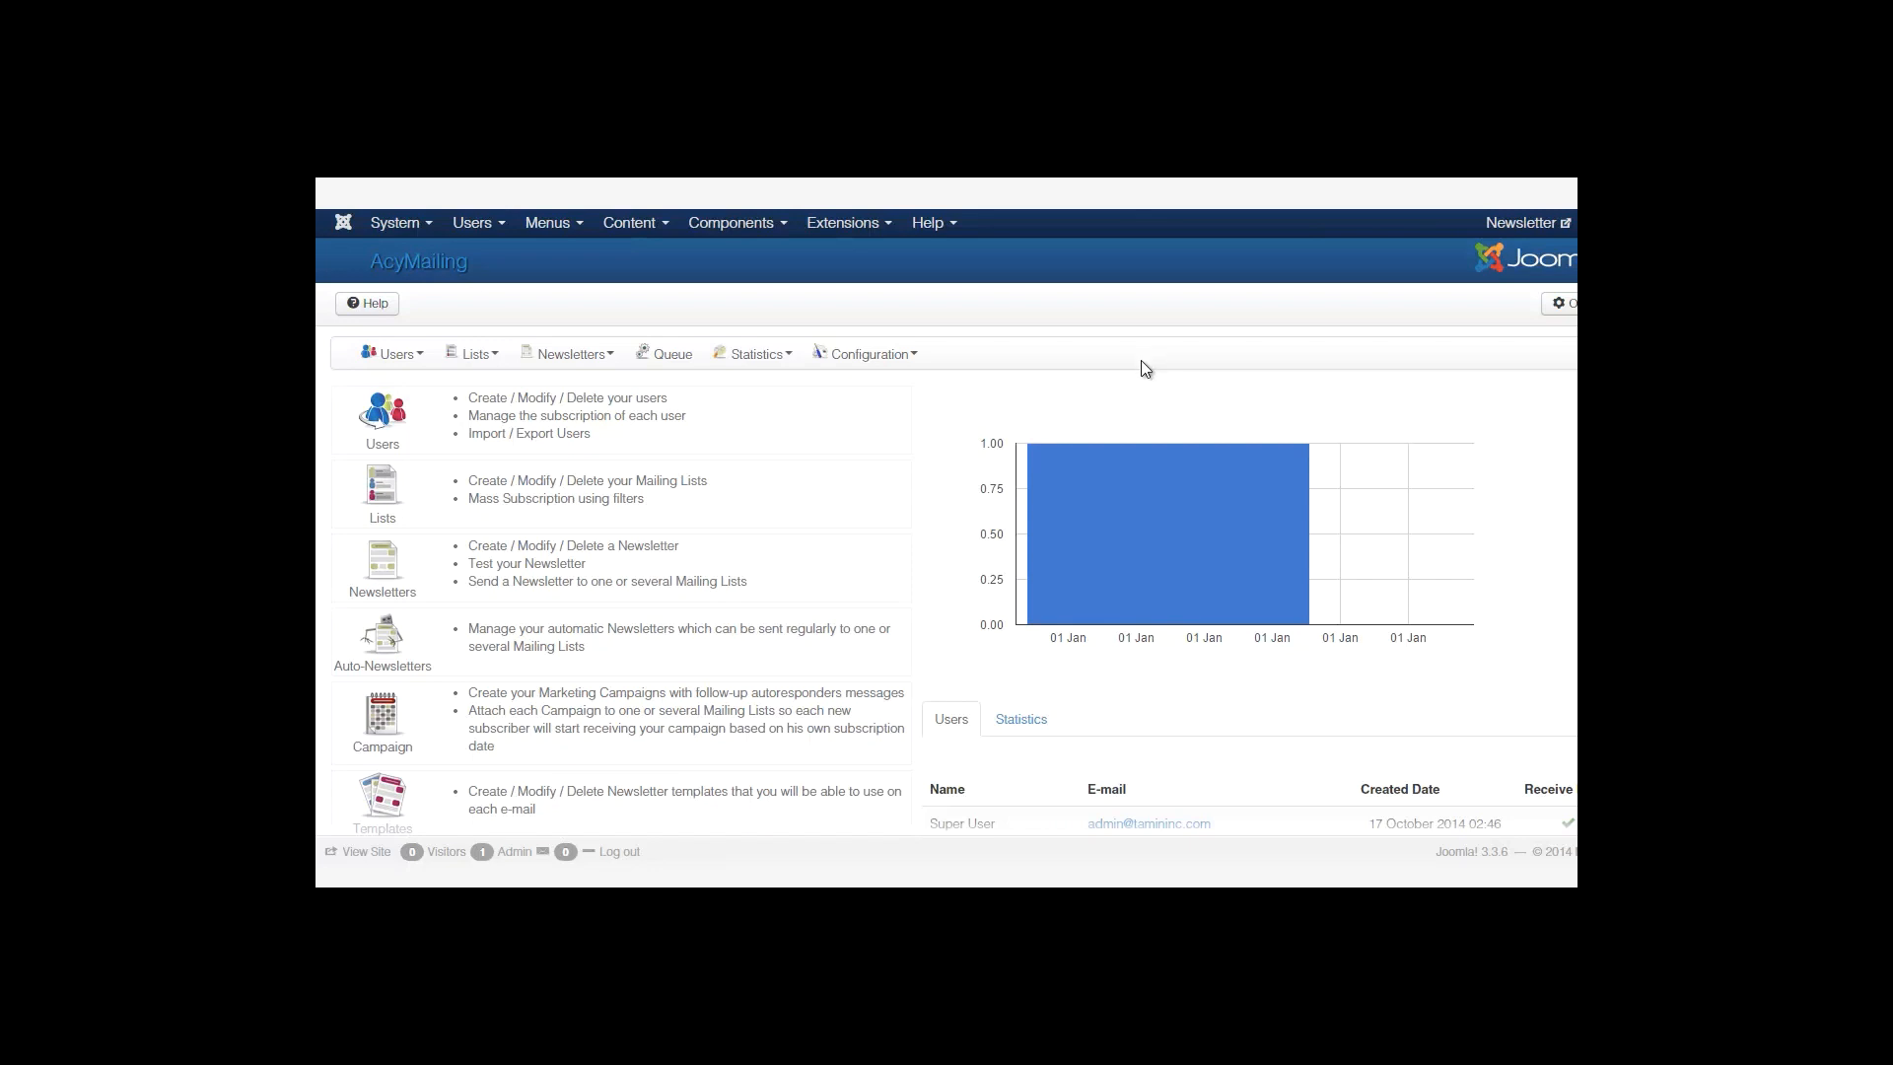
Show the newsletter statistics table on AcyMailing's dashboard.
scroll(1183, 453, "down", 2)
scroll(1351, 536, "down", 2)
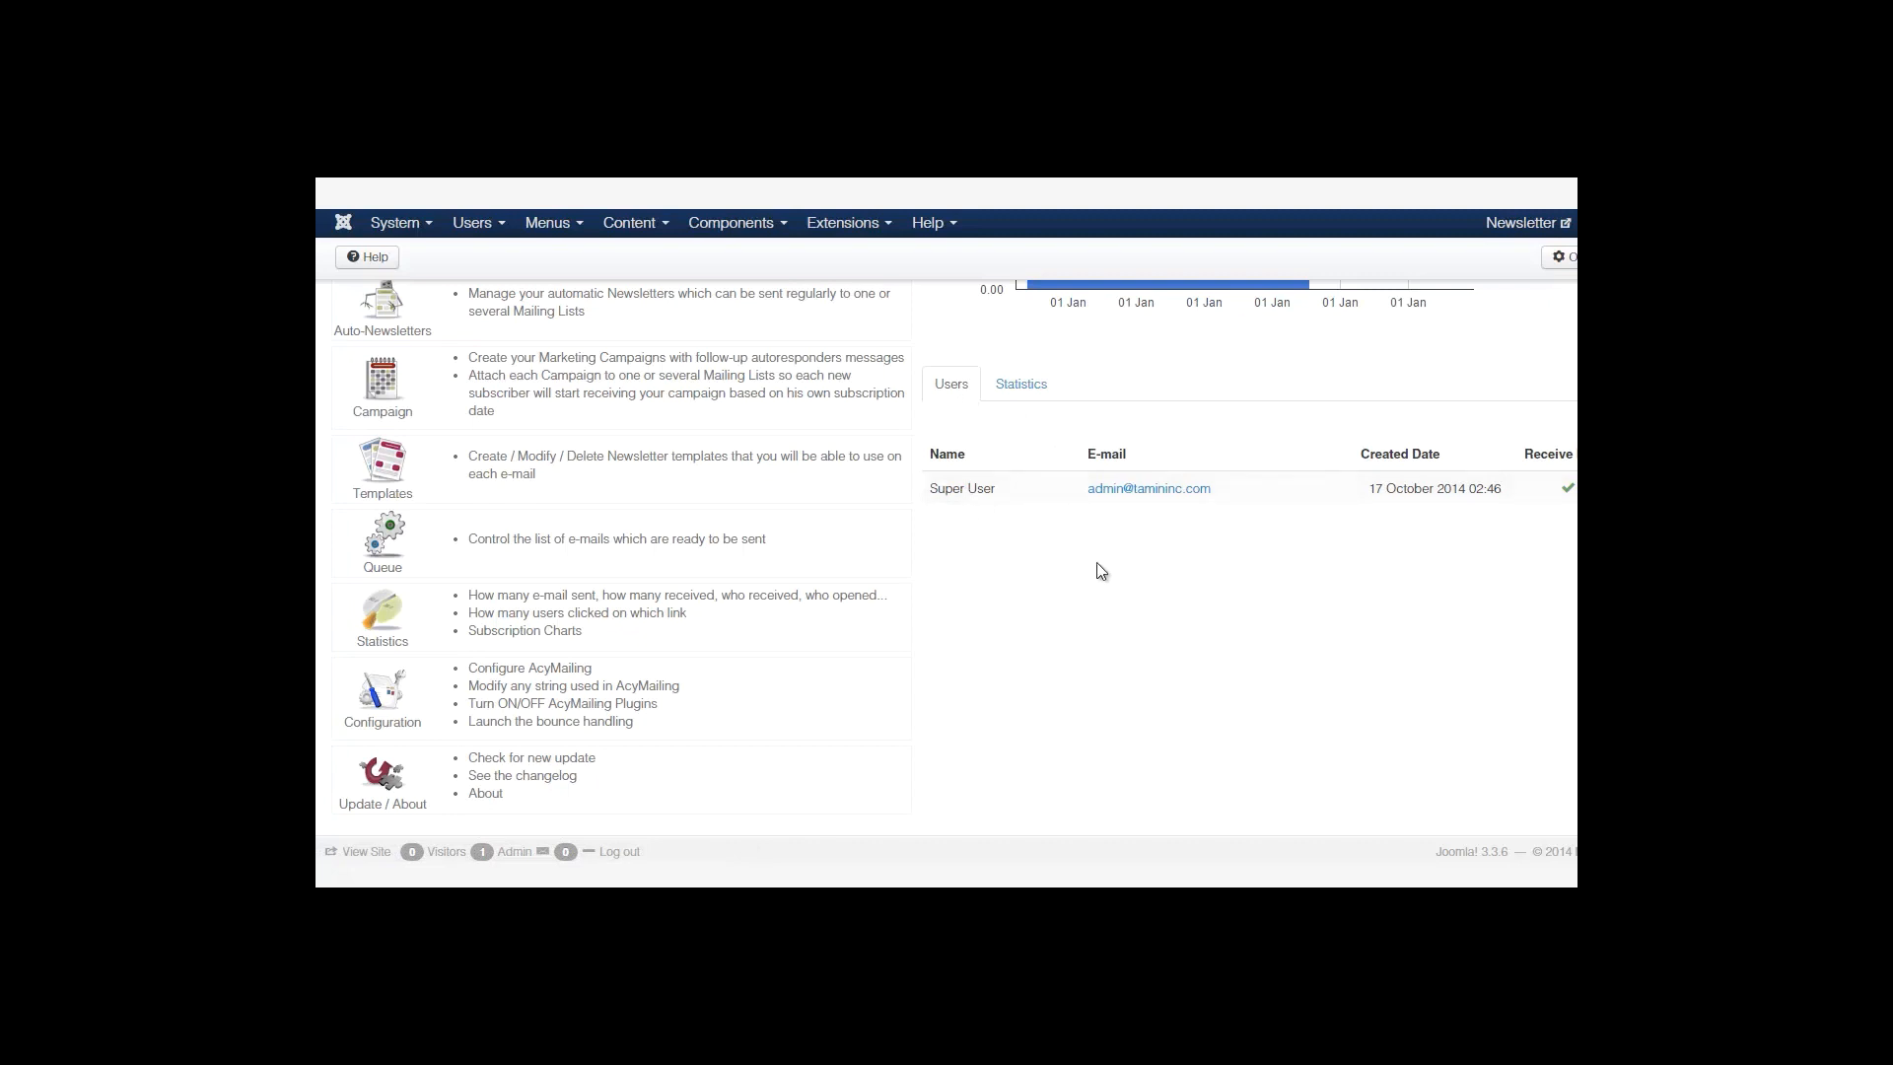
left_click(1026, 384)
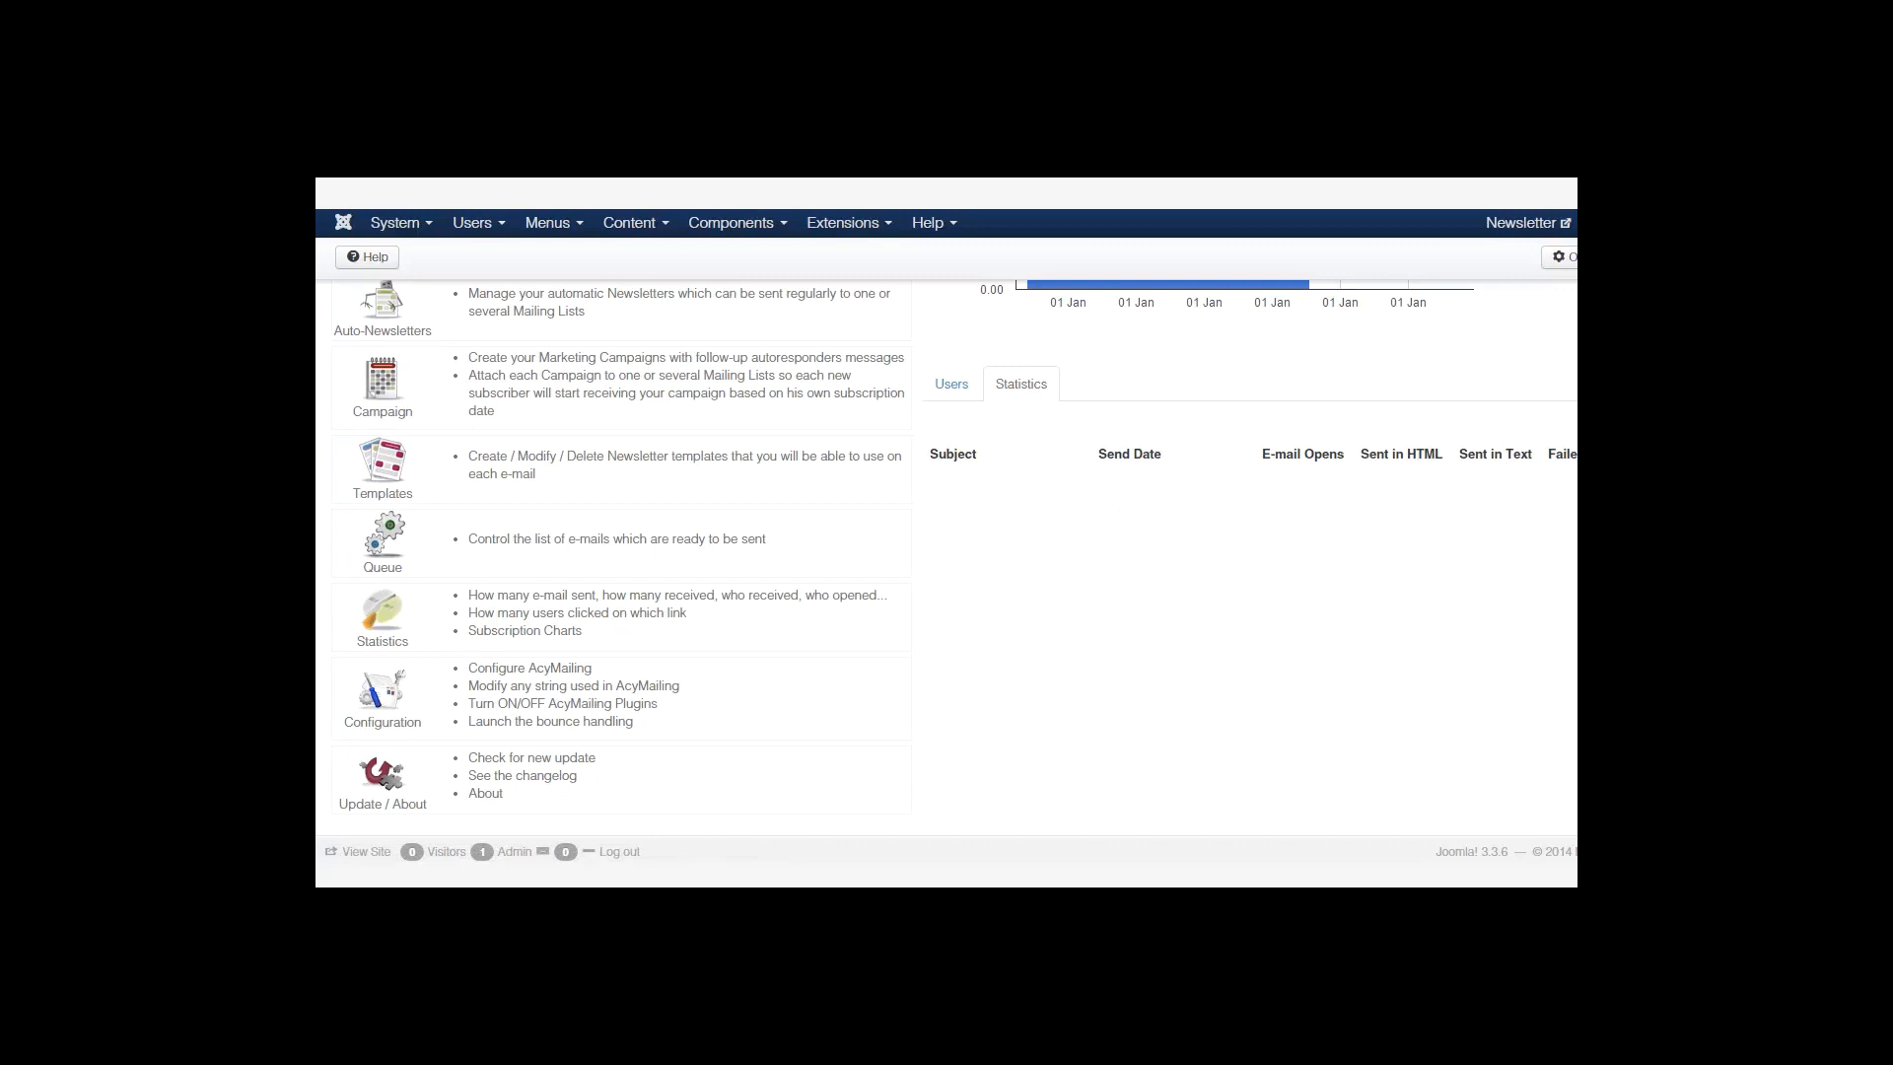
scroll(946, 557, "up", 3)
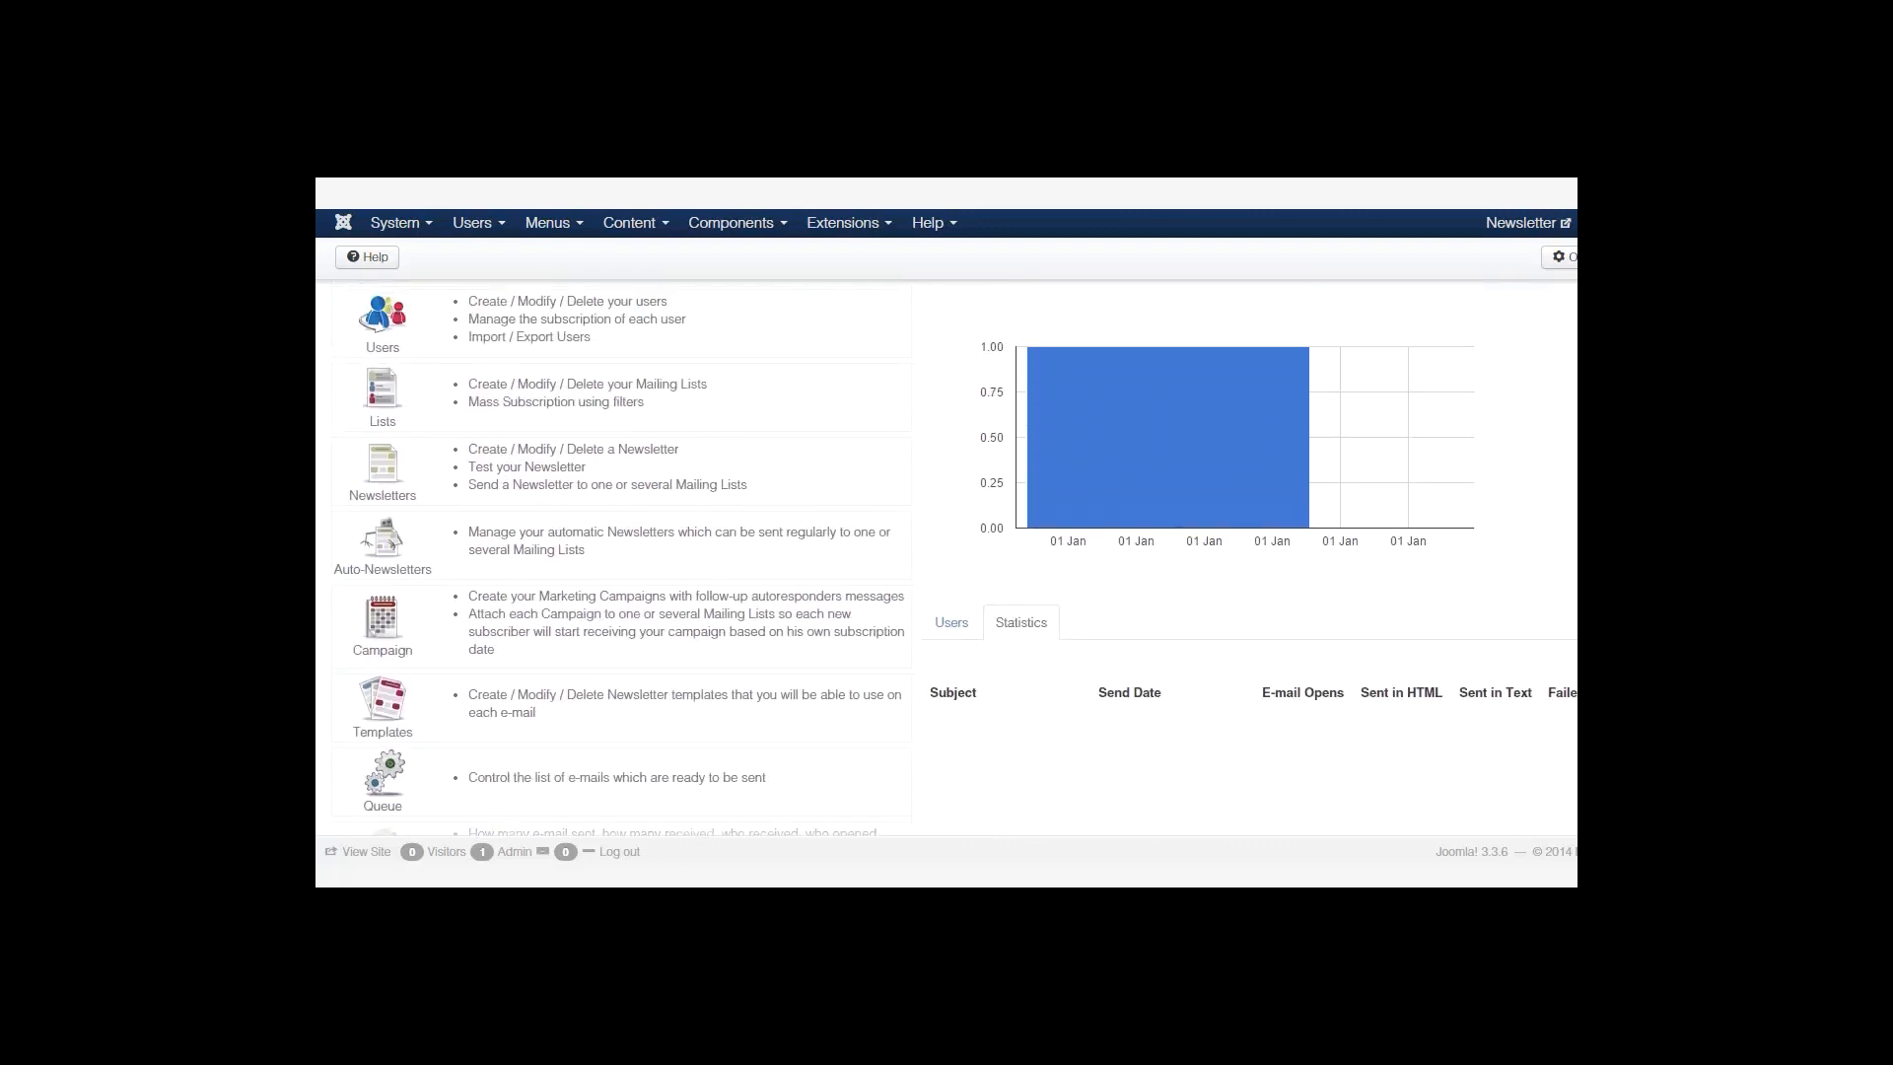
scroll(947, 557, "down", 1)
Show the subscribed users list, then expand AcyMailing's Configuration menu.
left_click(952, 511)
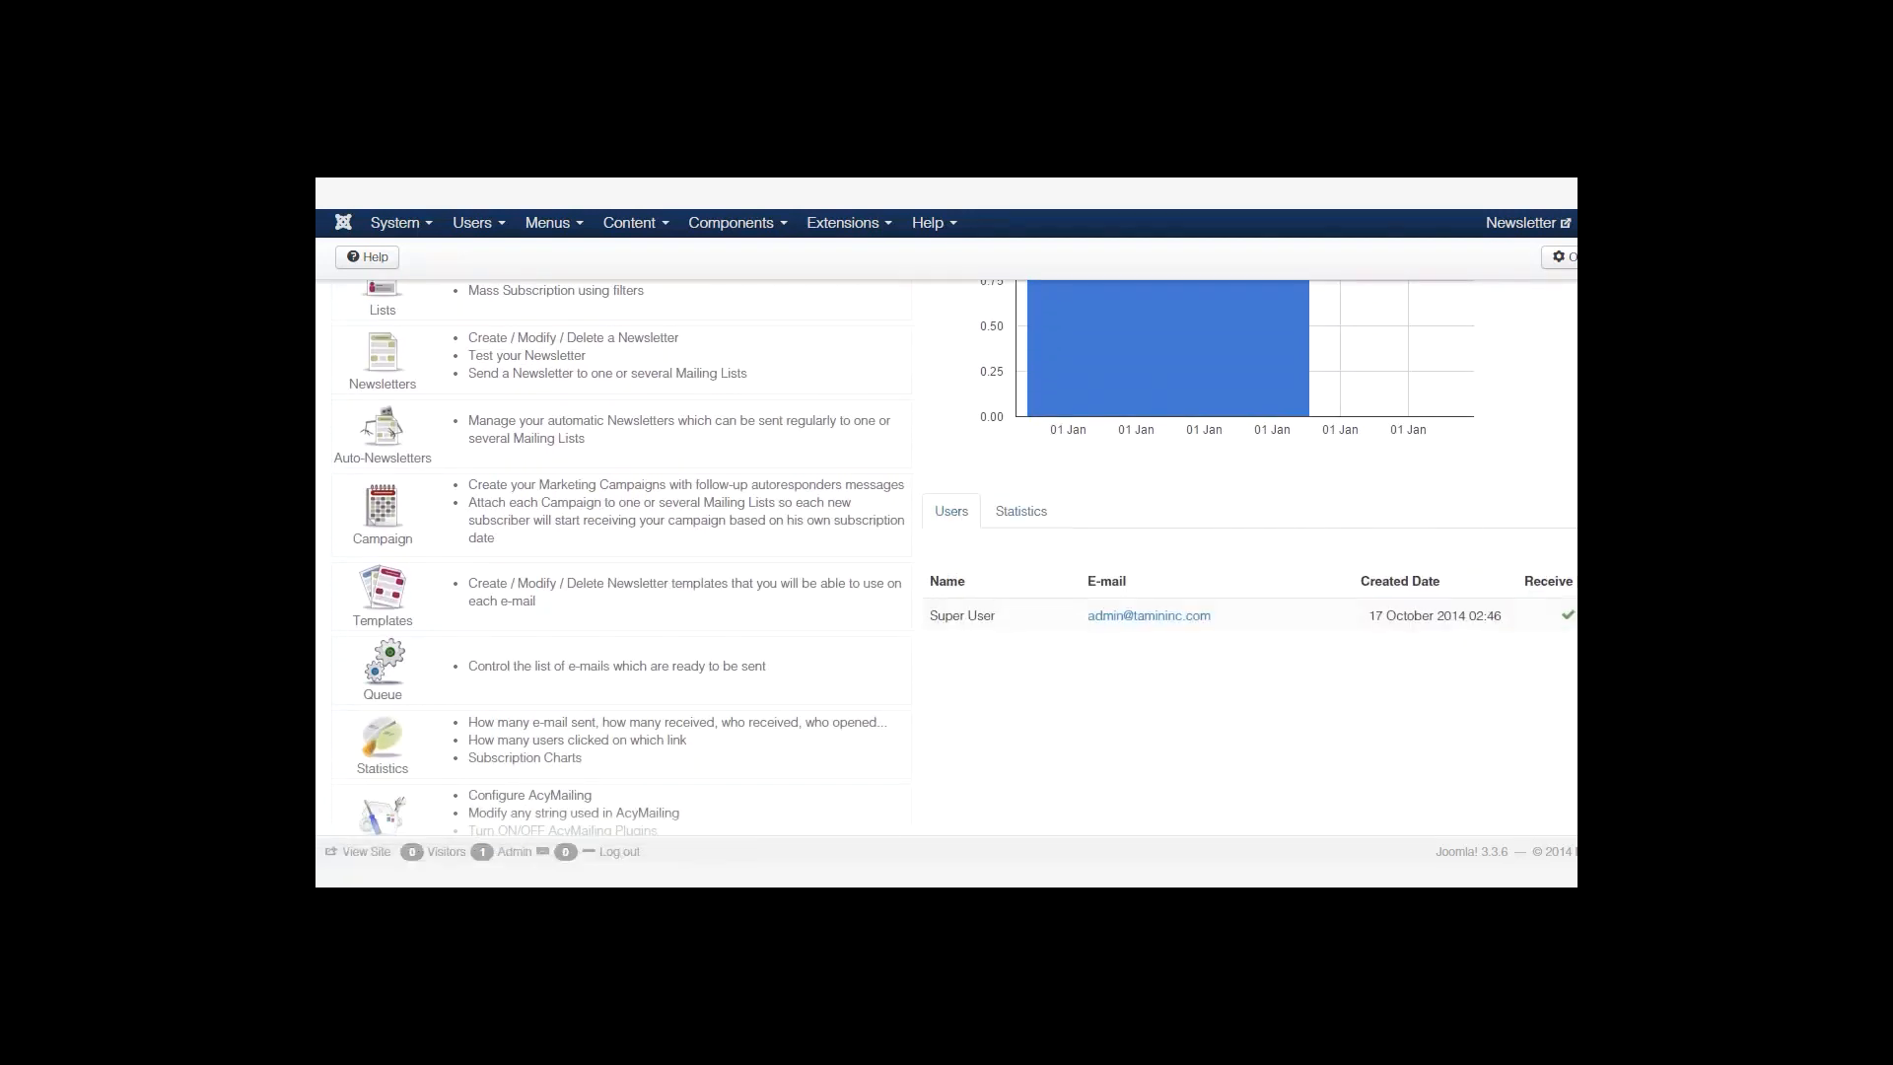
scroll(1079, 626, "down", 1)
scroll(947, 557, "up", 2)
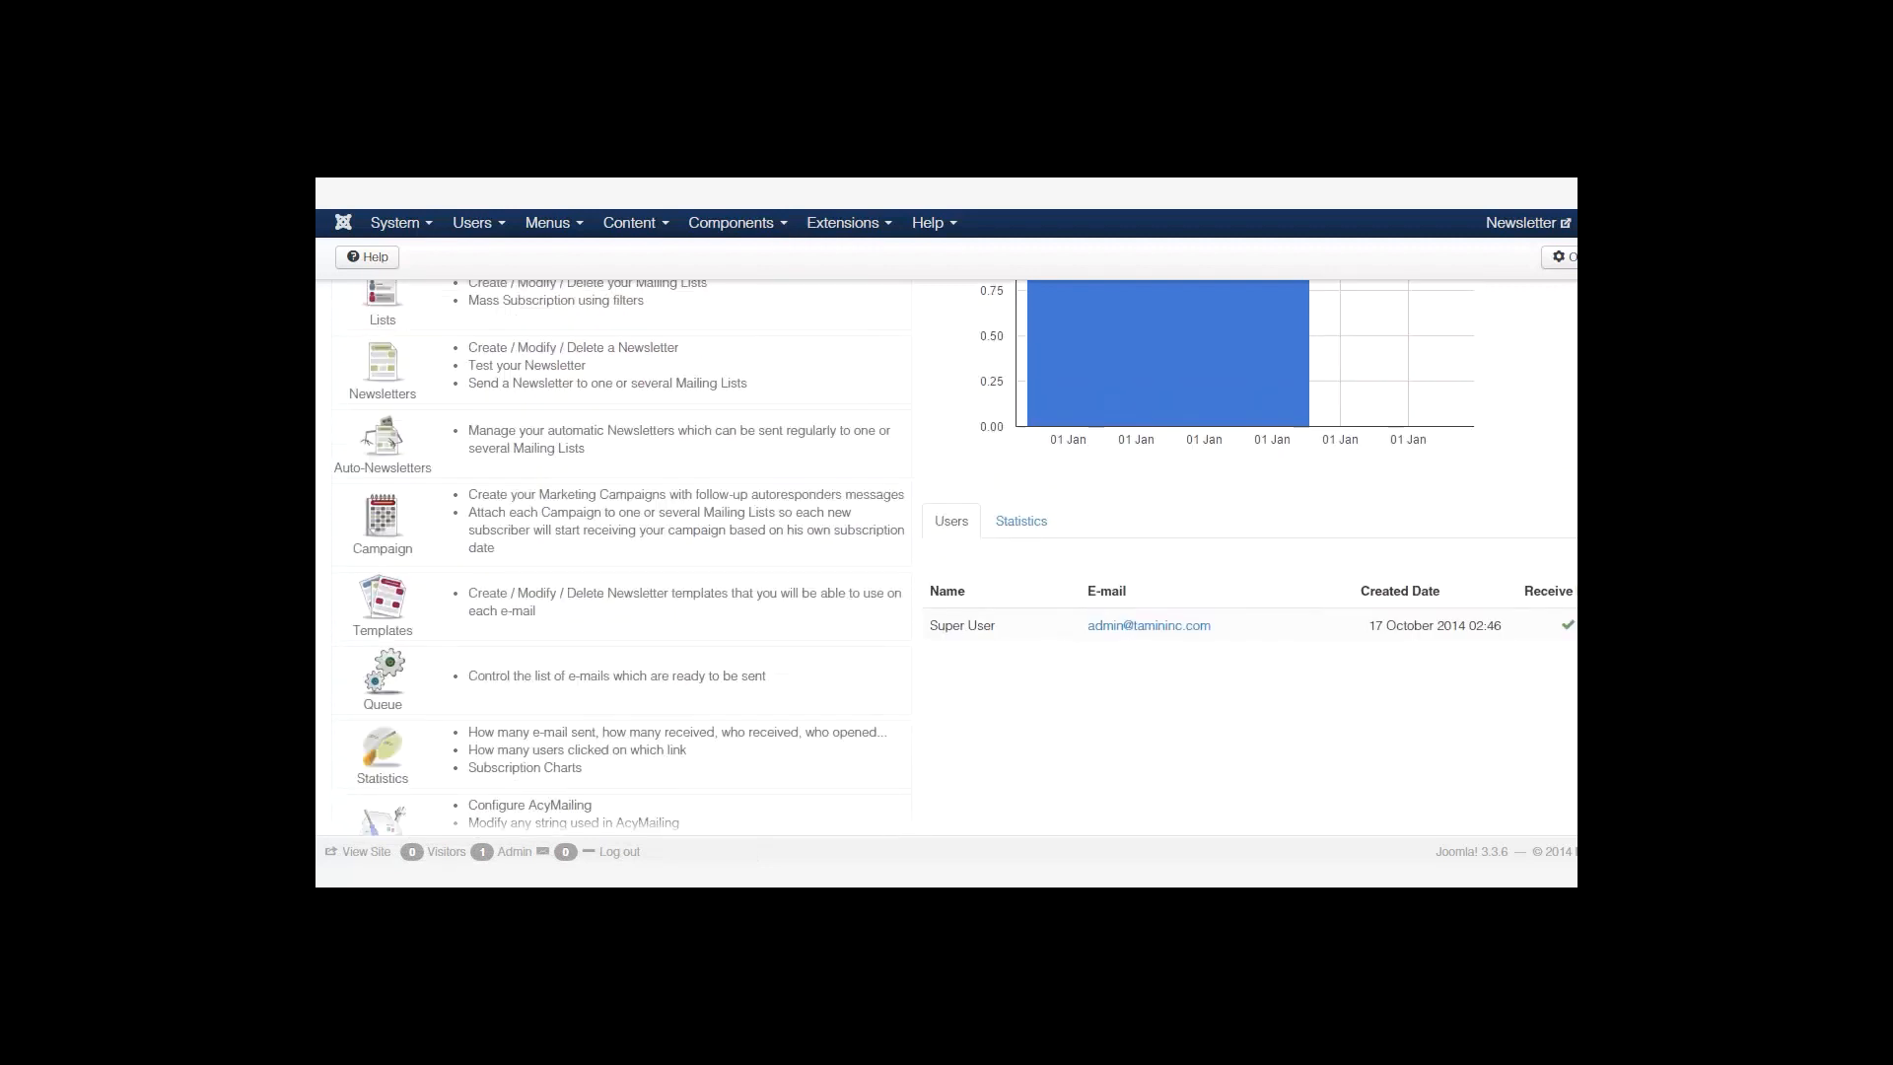
scroll(583, 477, "up", 1)
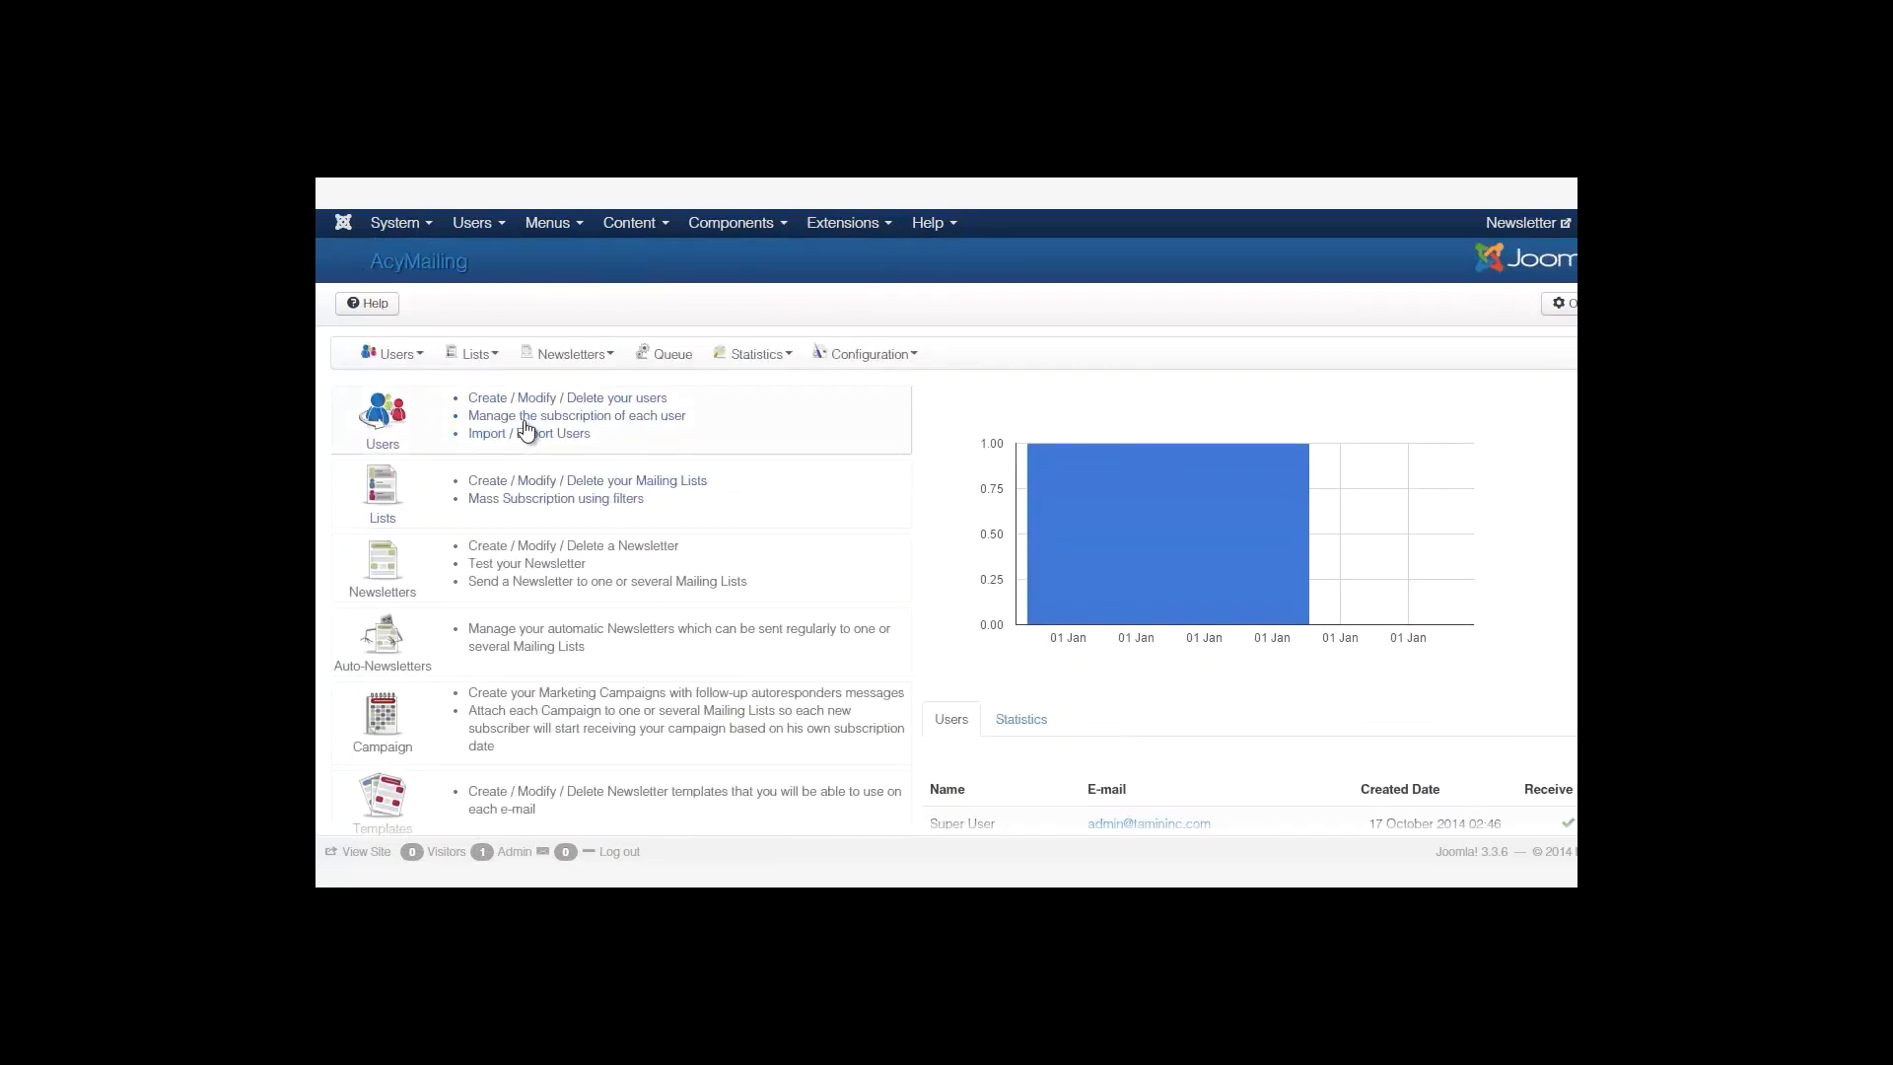
scroll(411, 564, "down", 4)
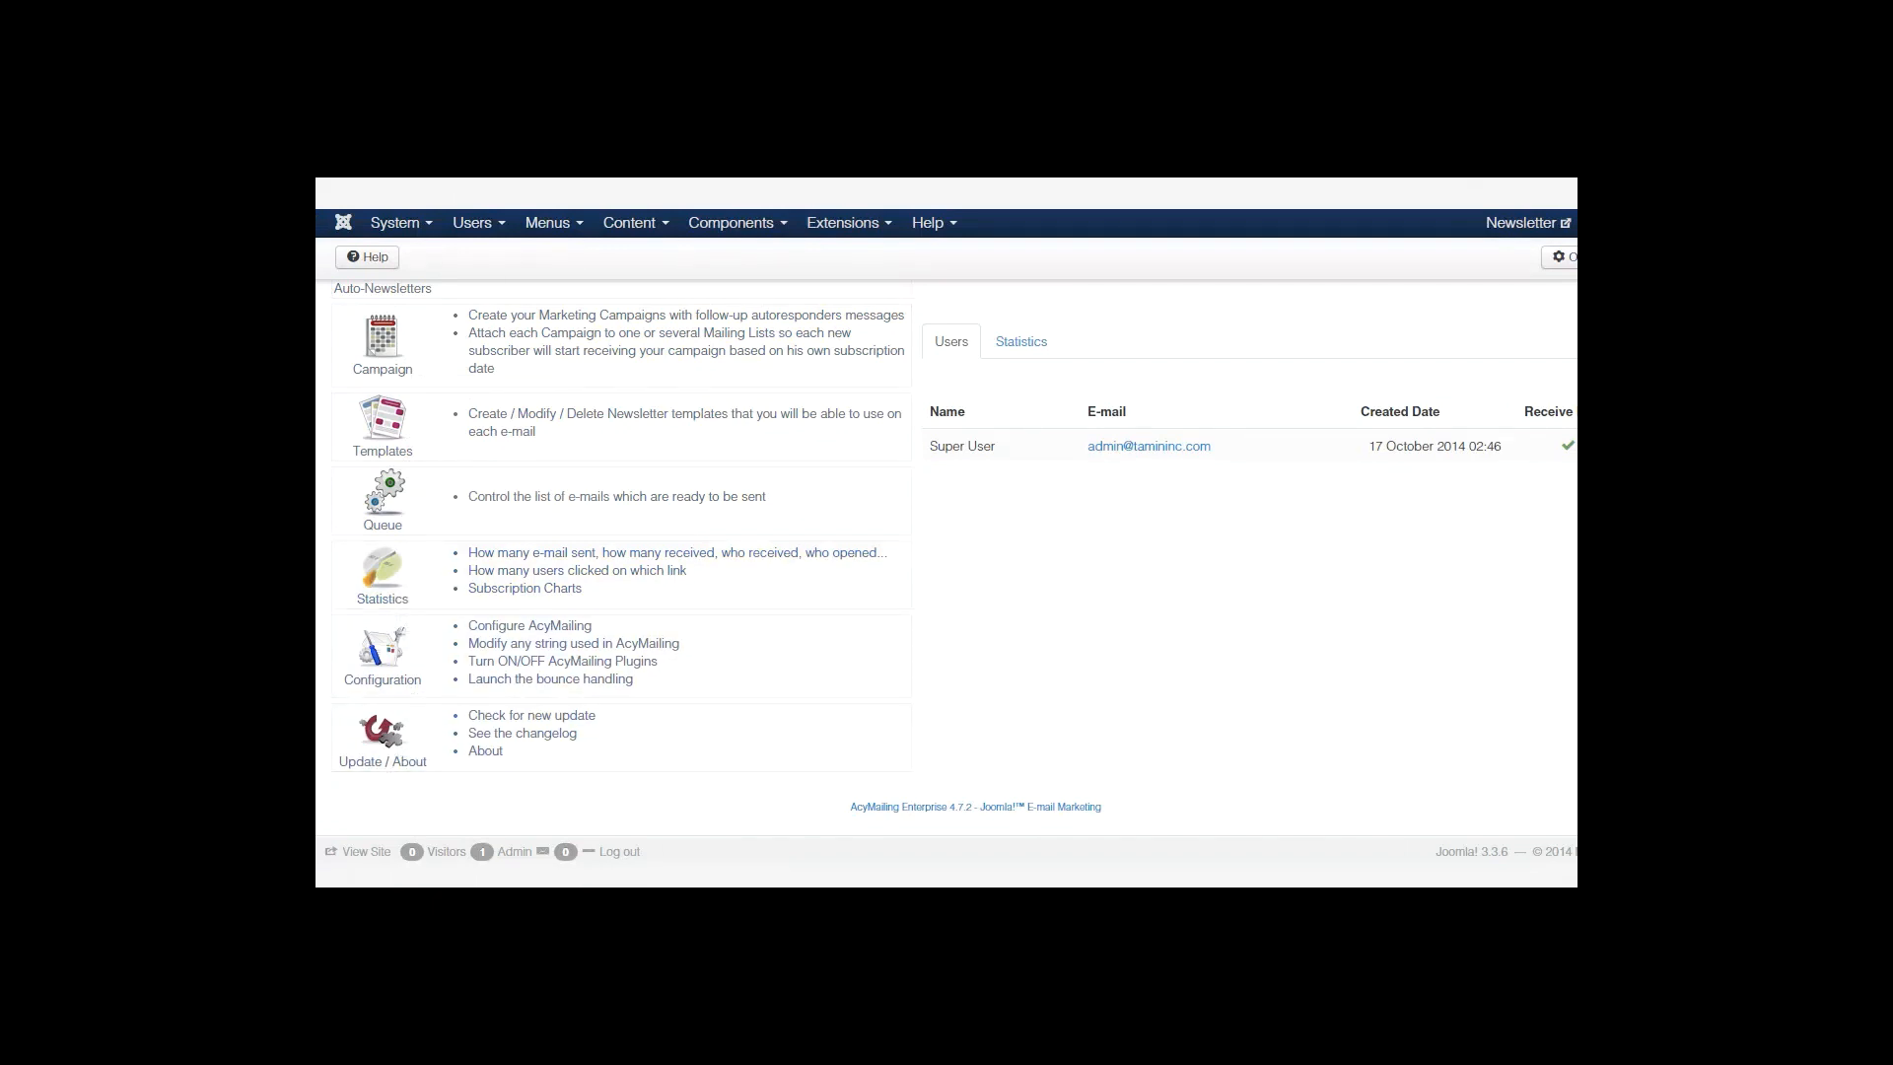
scroll(374, 759, "up", 2)
scroll(375, 758, "up", 2)
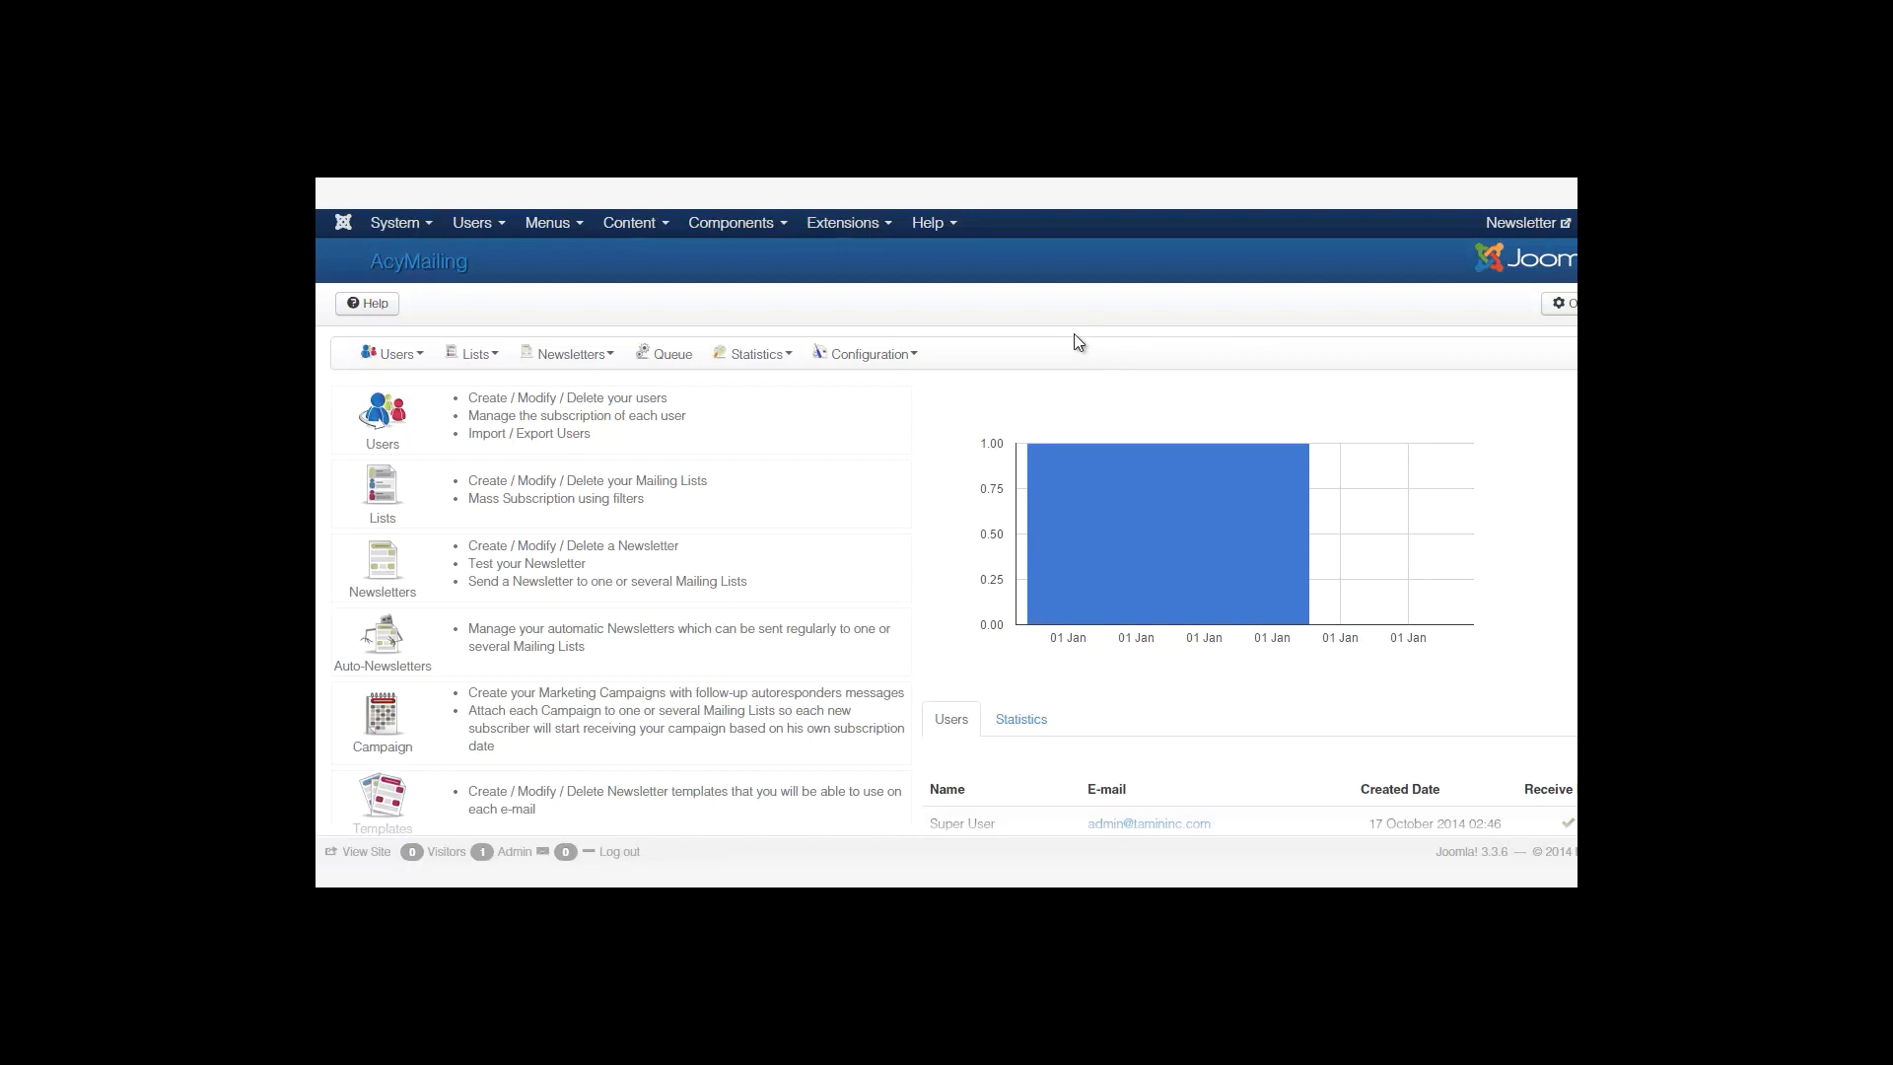
left_click(915, 364)
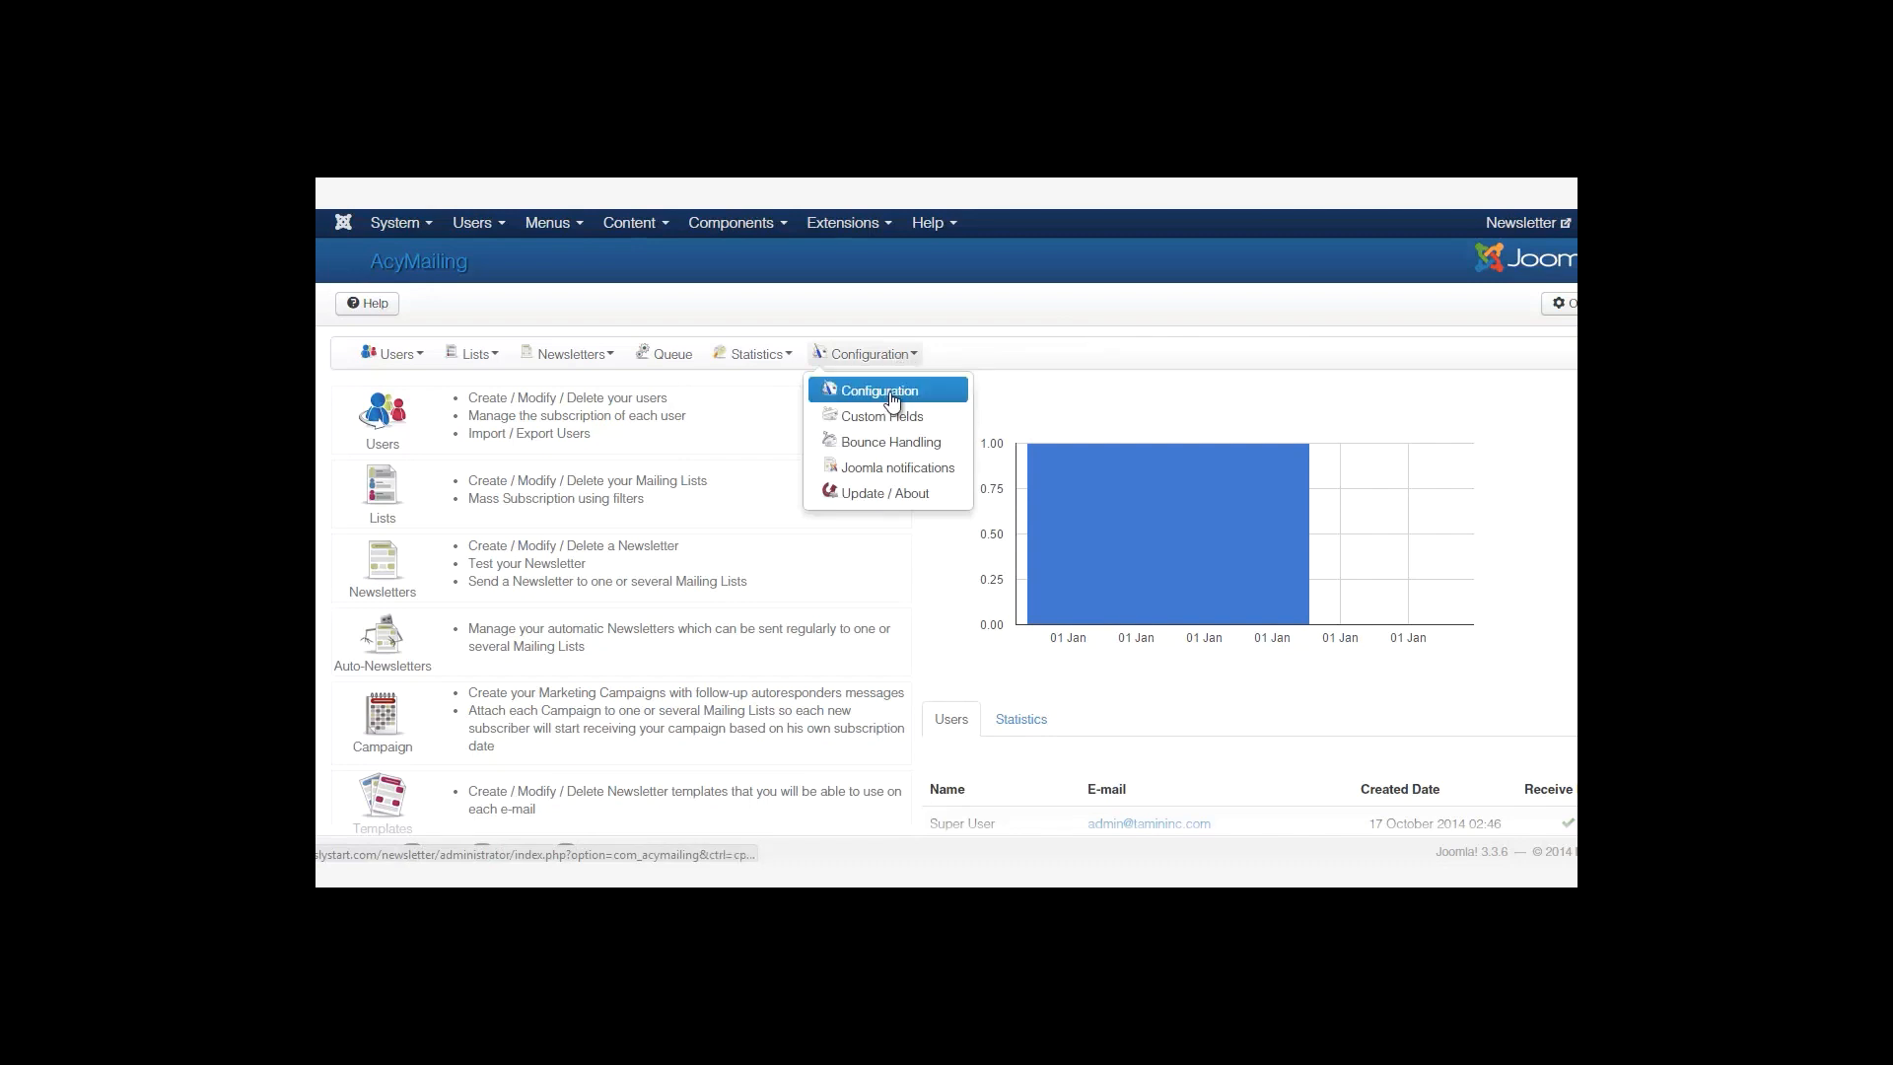
Open AcyMailing's Configuration page and check the From Name value Newsletter.
left_click(893, 392)
scroll(946, 557, "down", 5)
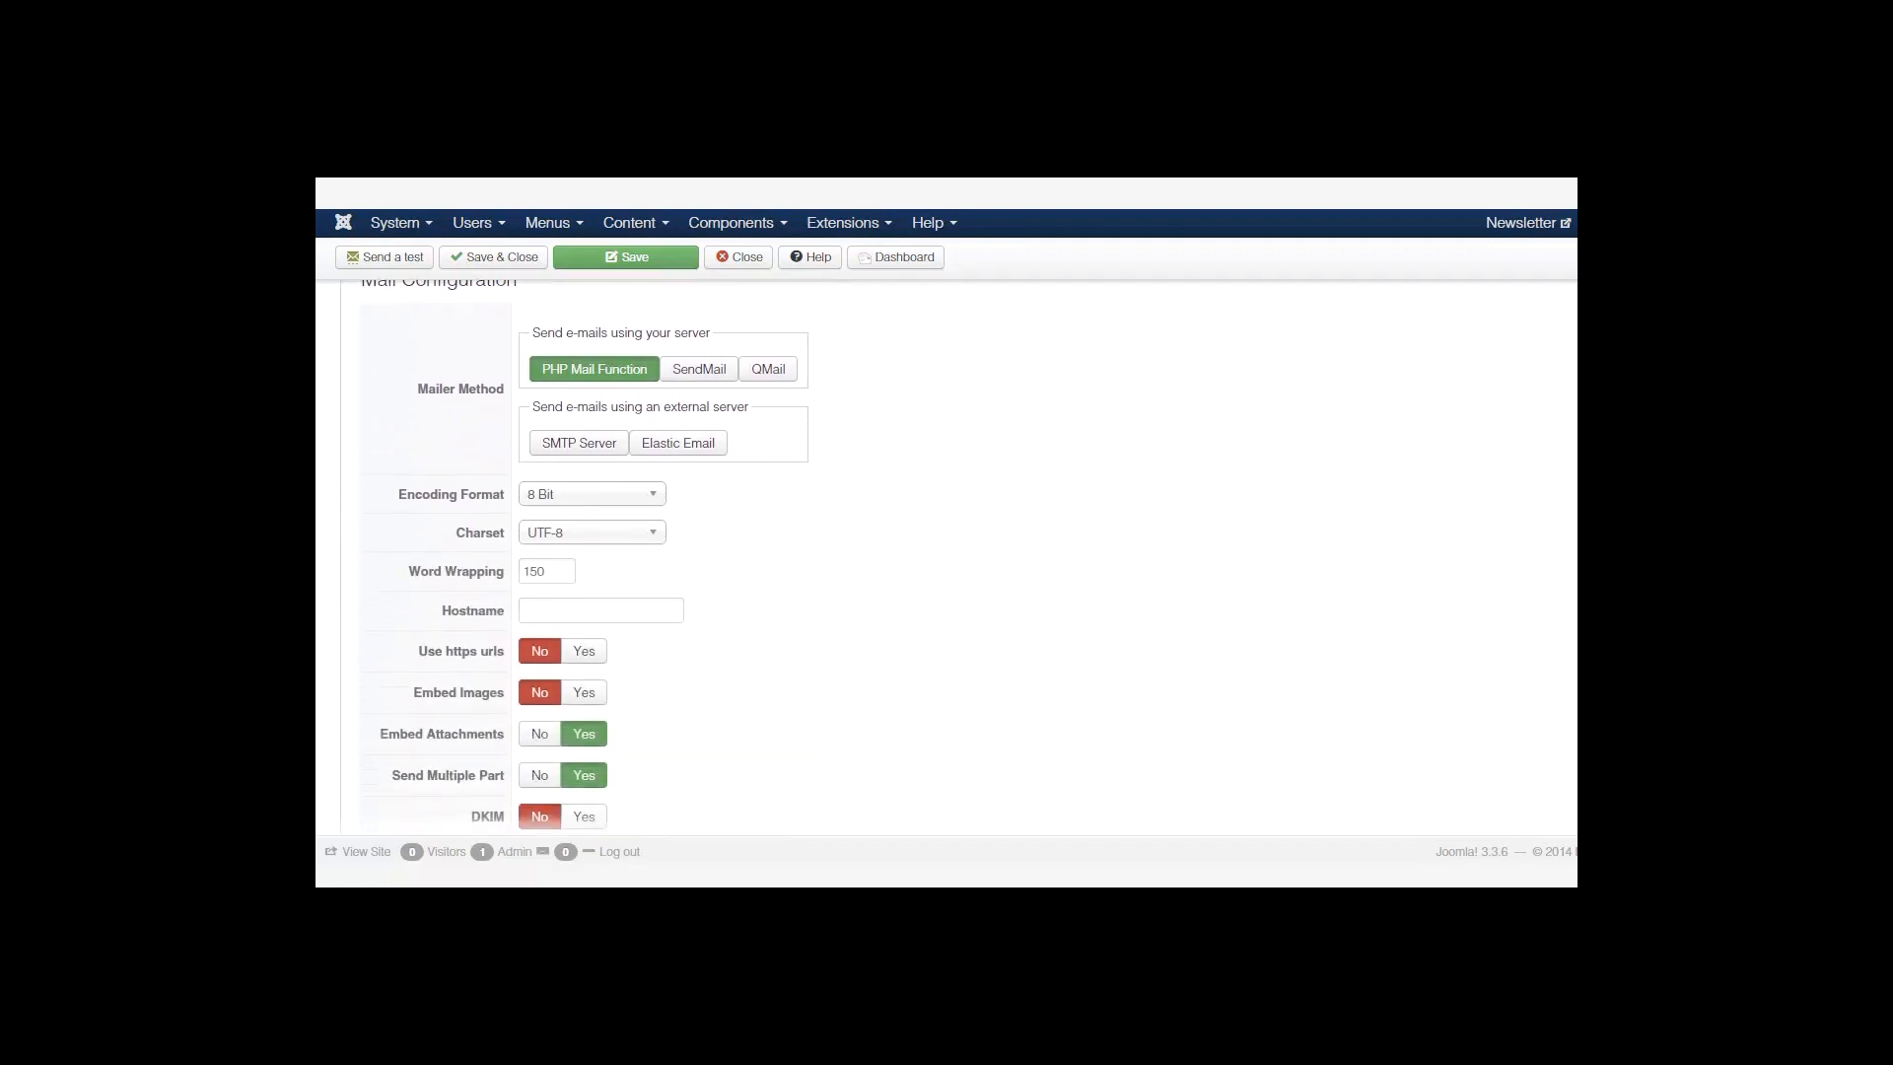
scroll(946, 557, "down", 2)
scroll(947, 557, "up", 7)
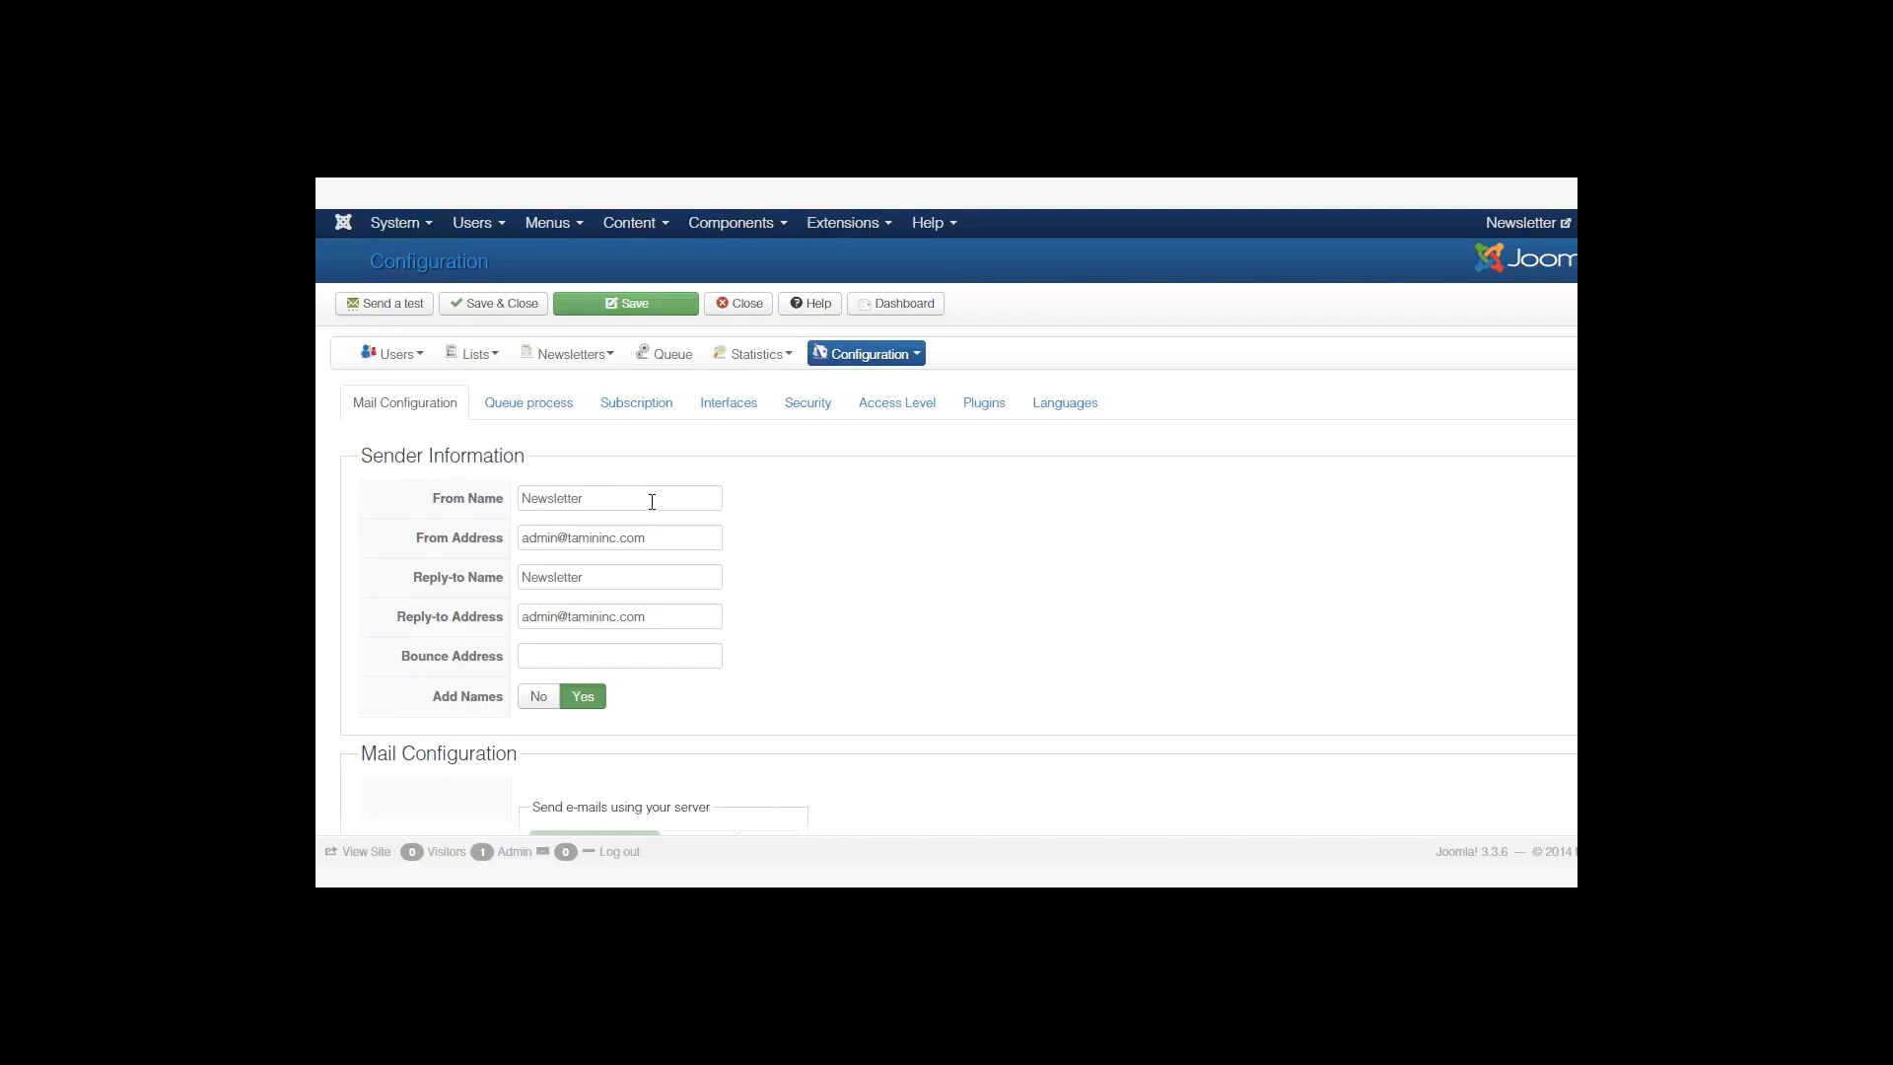
scroll(435, 398, "down", 1)
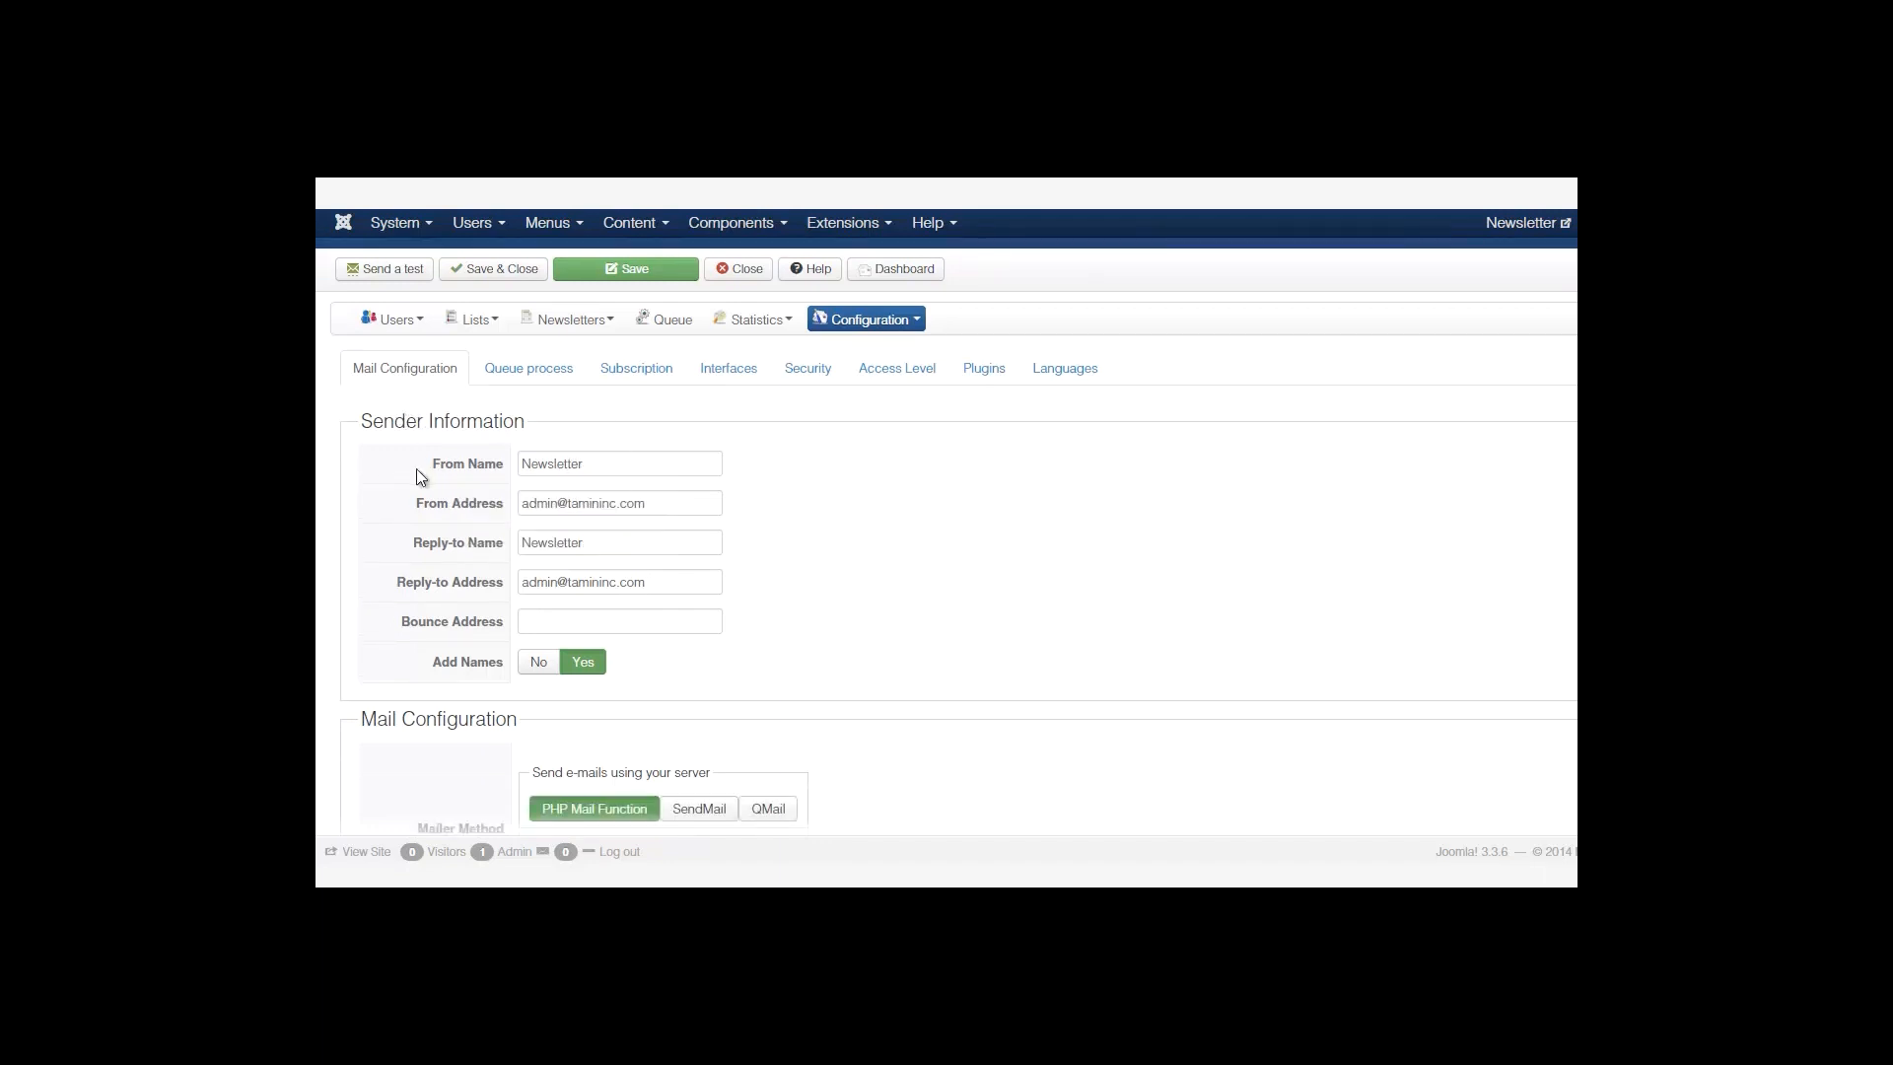
mouse_move(514, 476)
left_click_drag(585, 466, 522, 466)
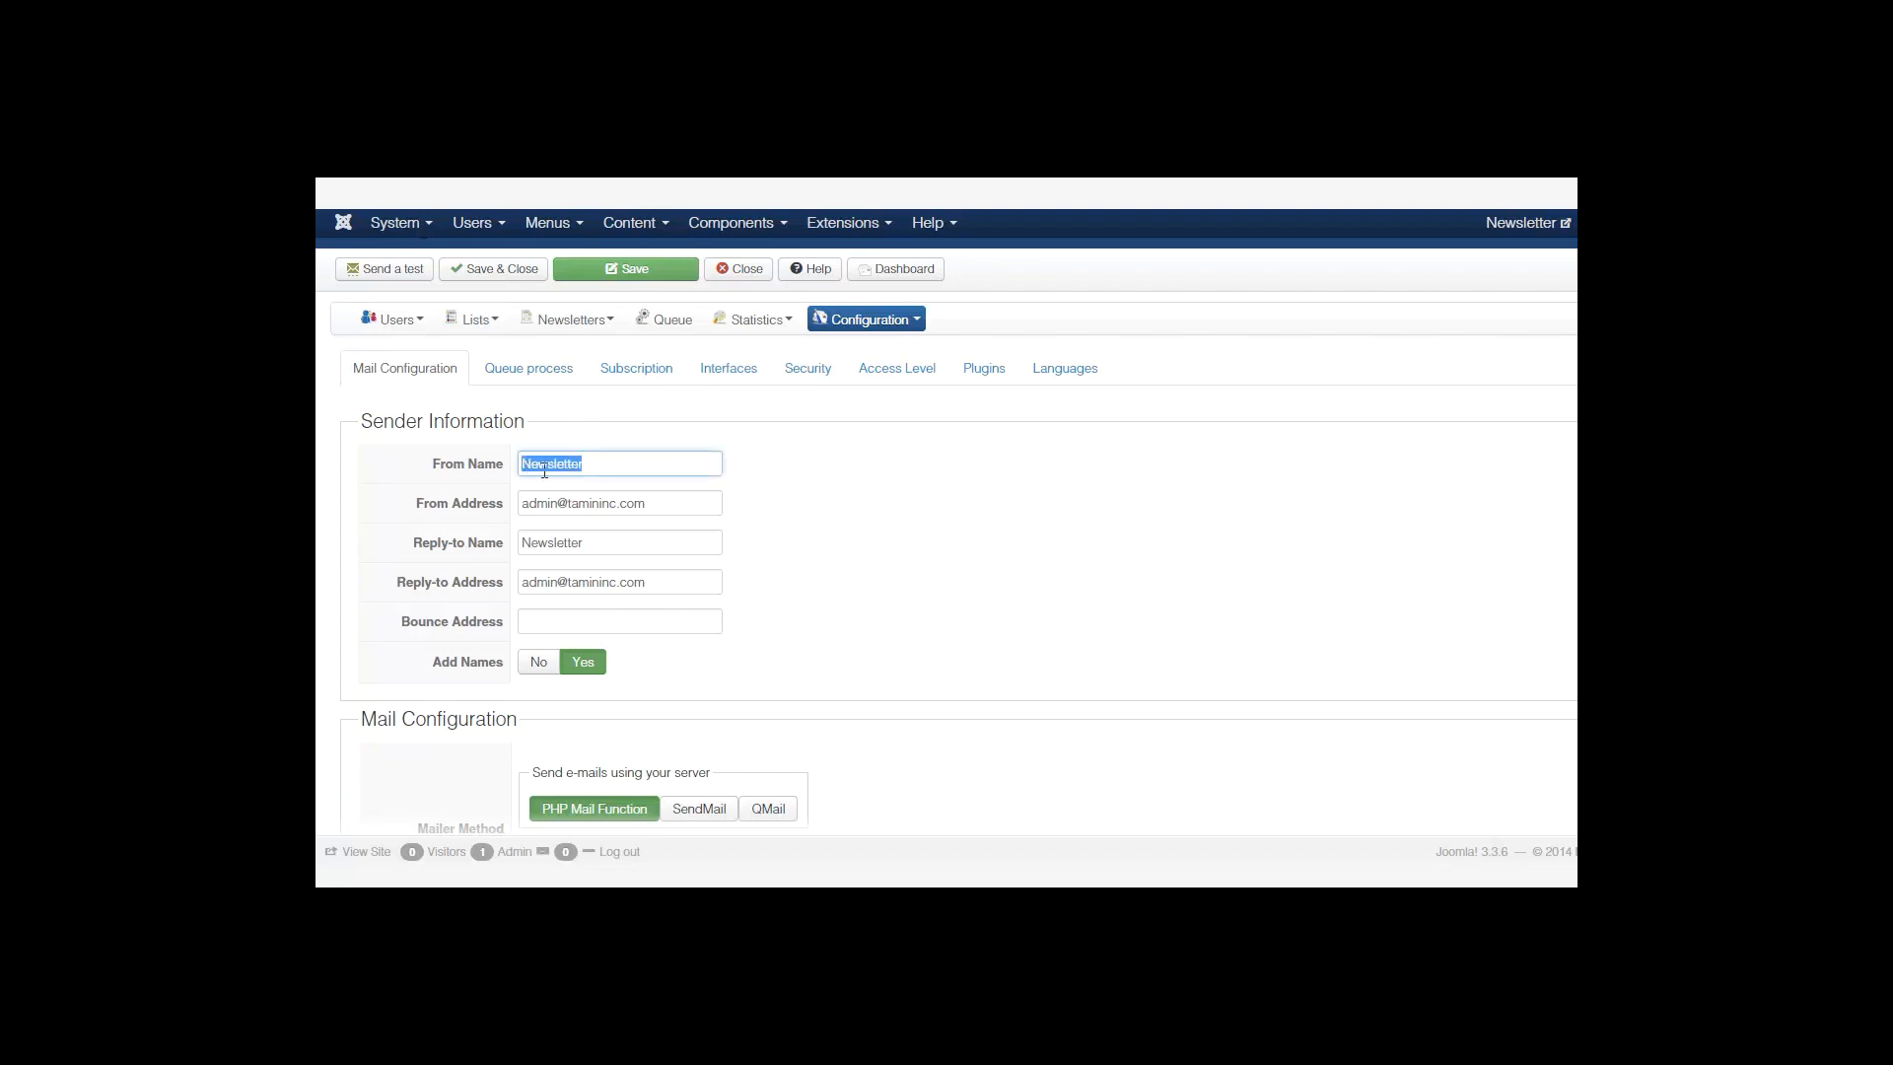
left_click(544, 471)
Look over the remaining sender addresses, Reply-to Name and mailer settings.
scroll(739, 472, "down", 1)
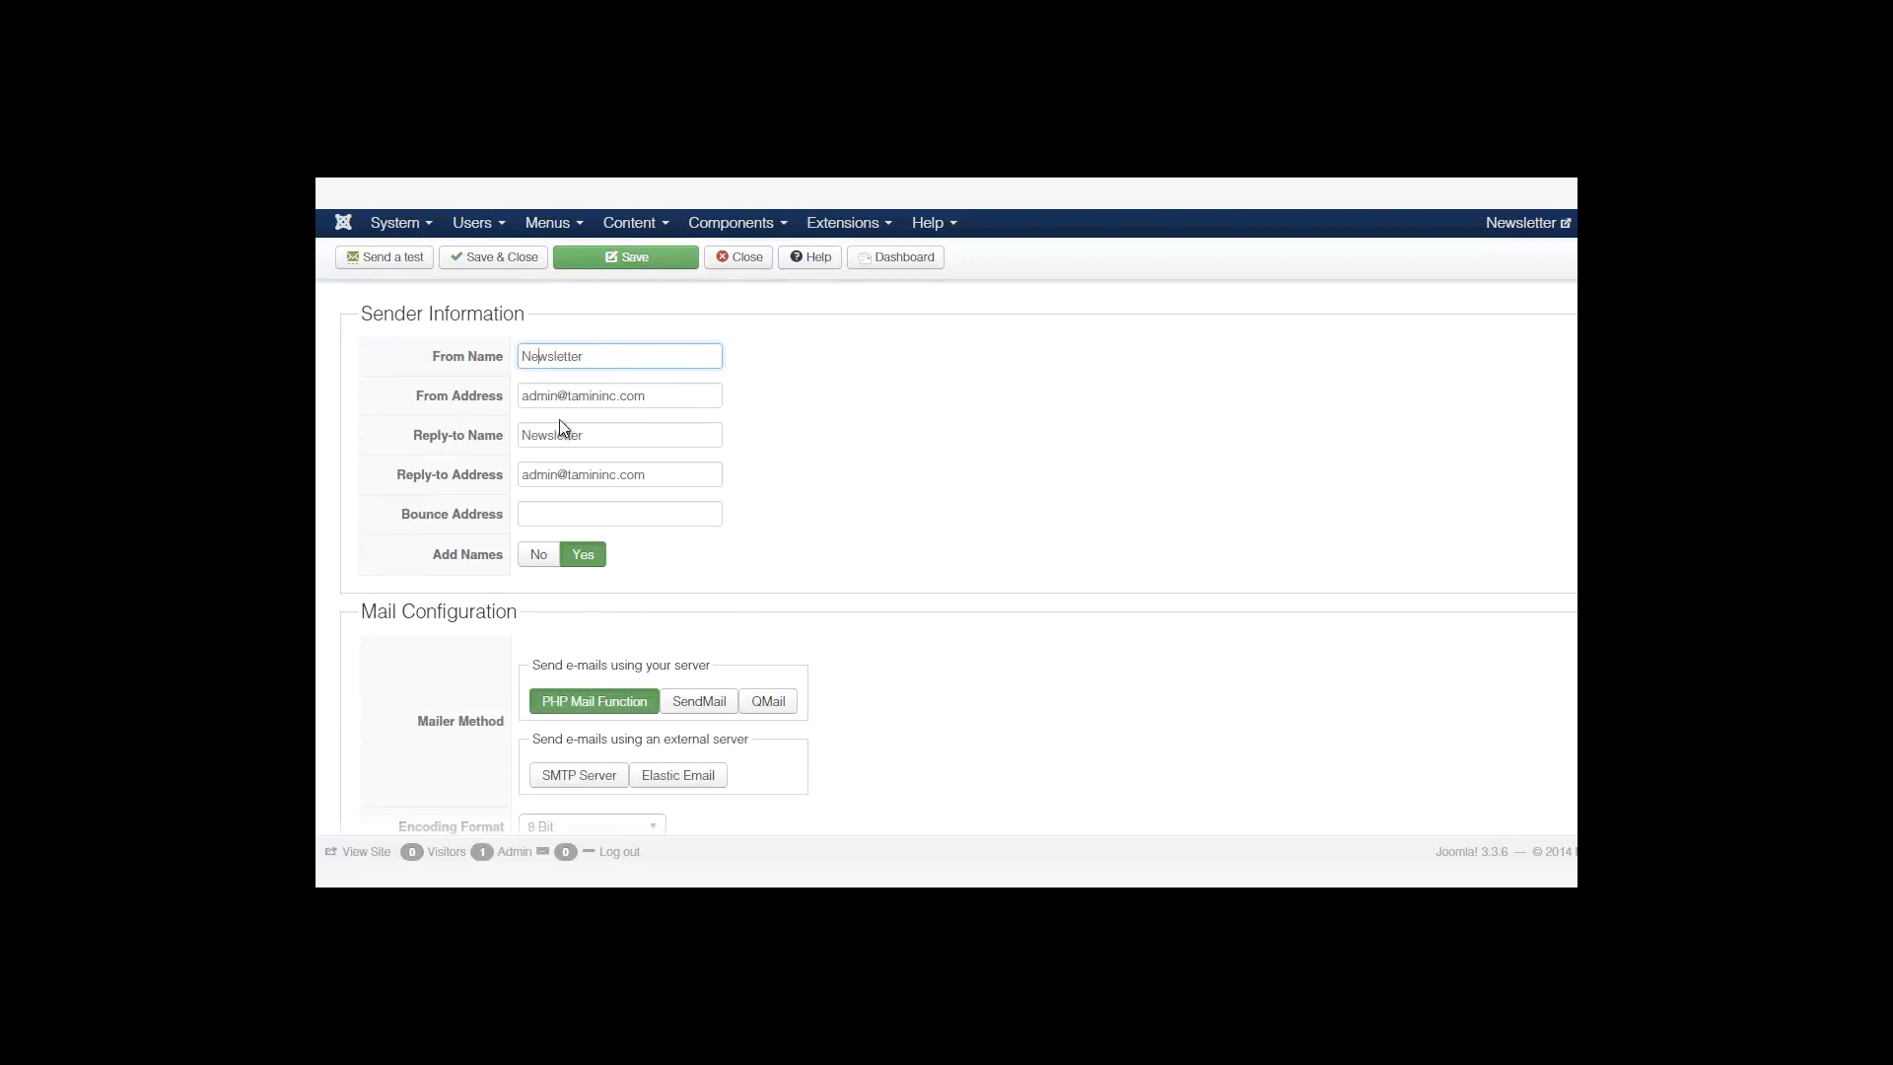
mouse_move(519, 445)
mouse_move(473, 477)
mouse_move(638, 521)
scroll(467, 392, "down", 2)
mouse_move(467, 391)
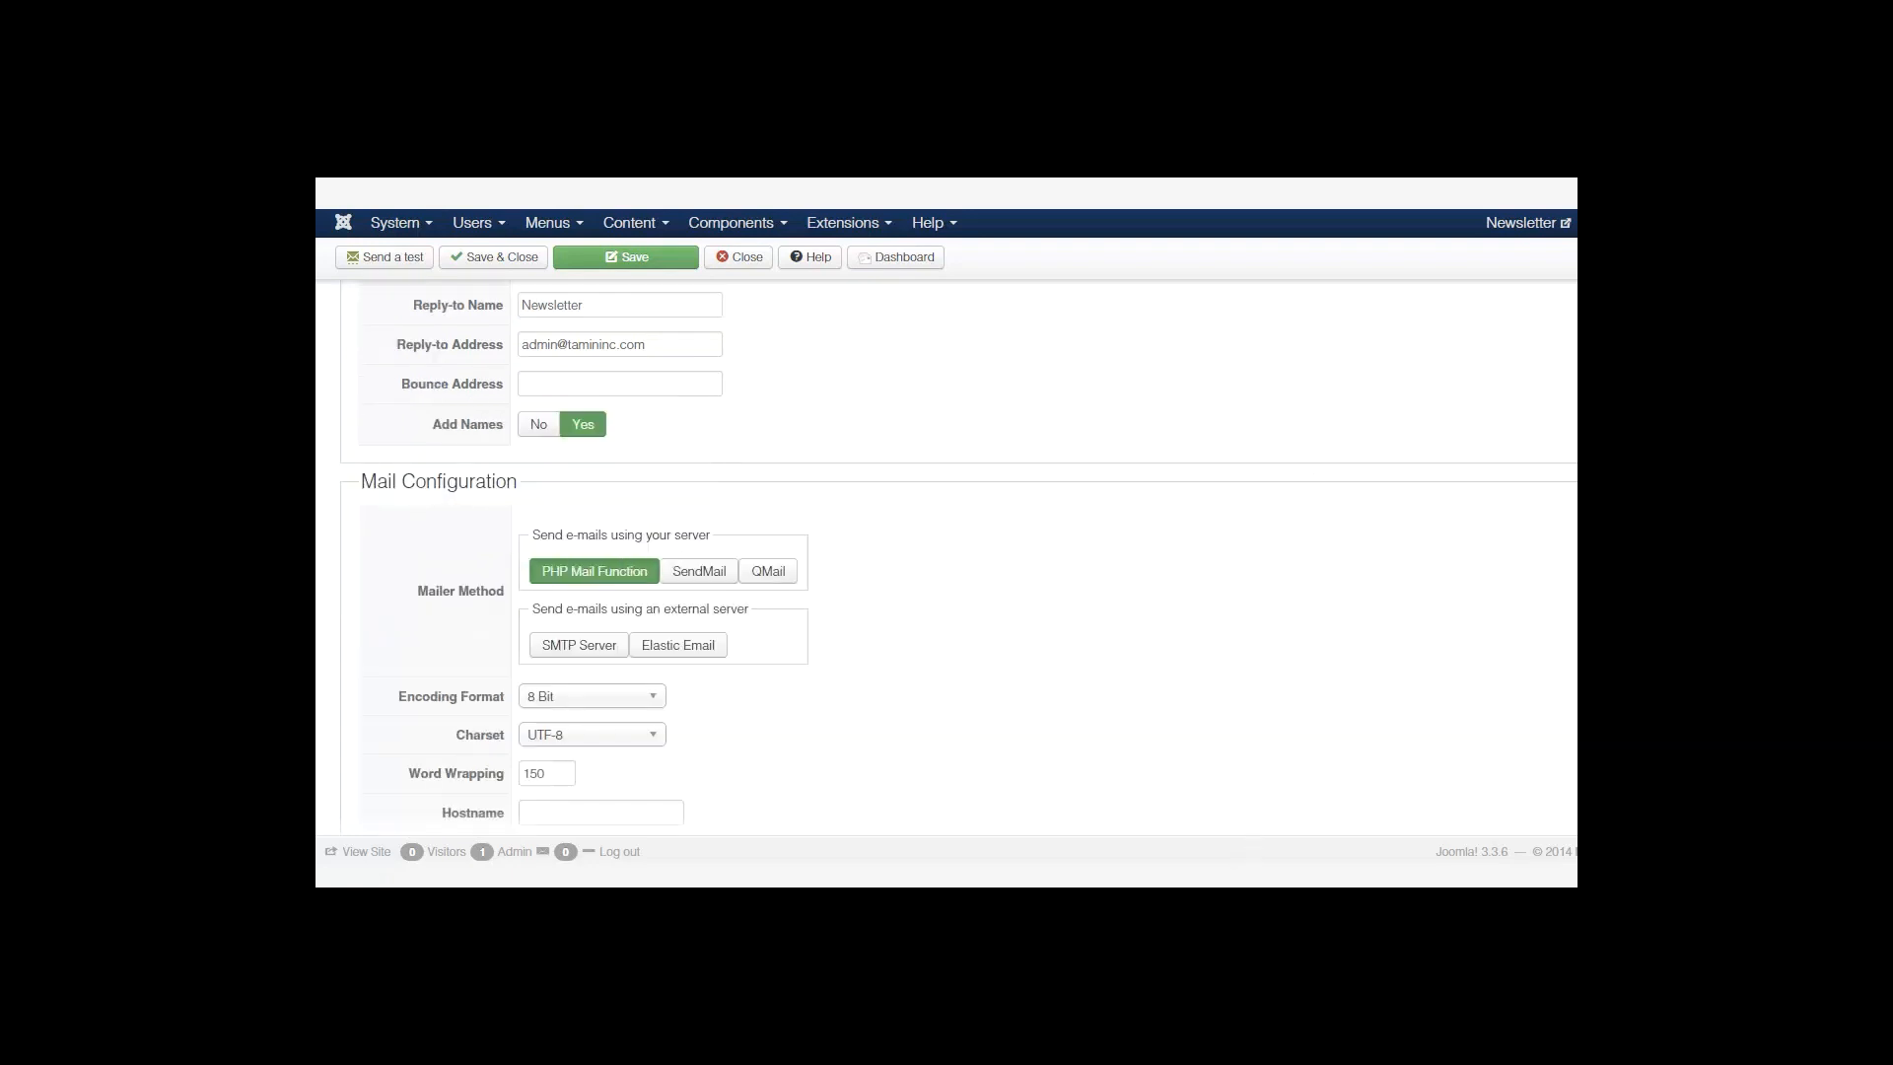
scroll(942, 506, "down", 3)
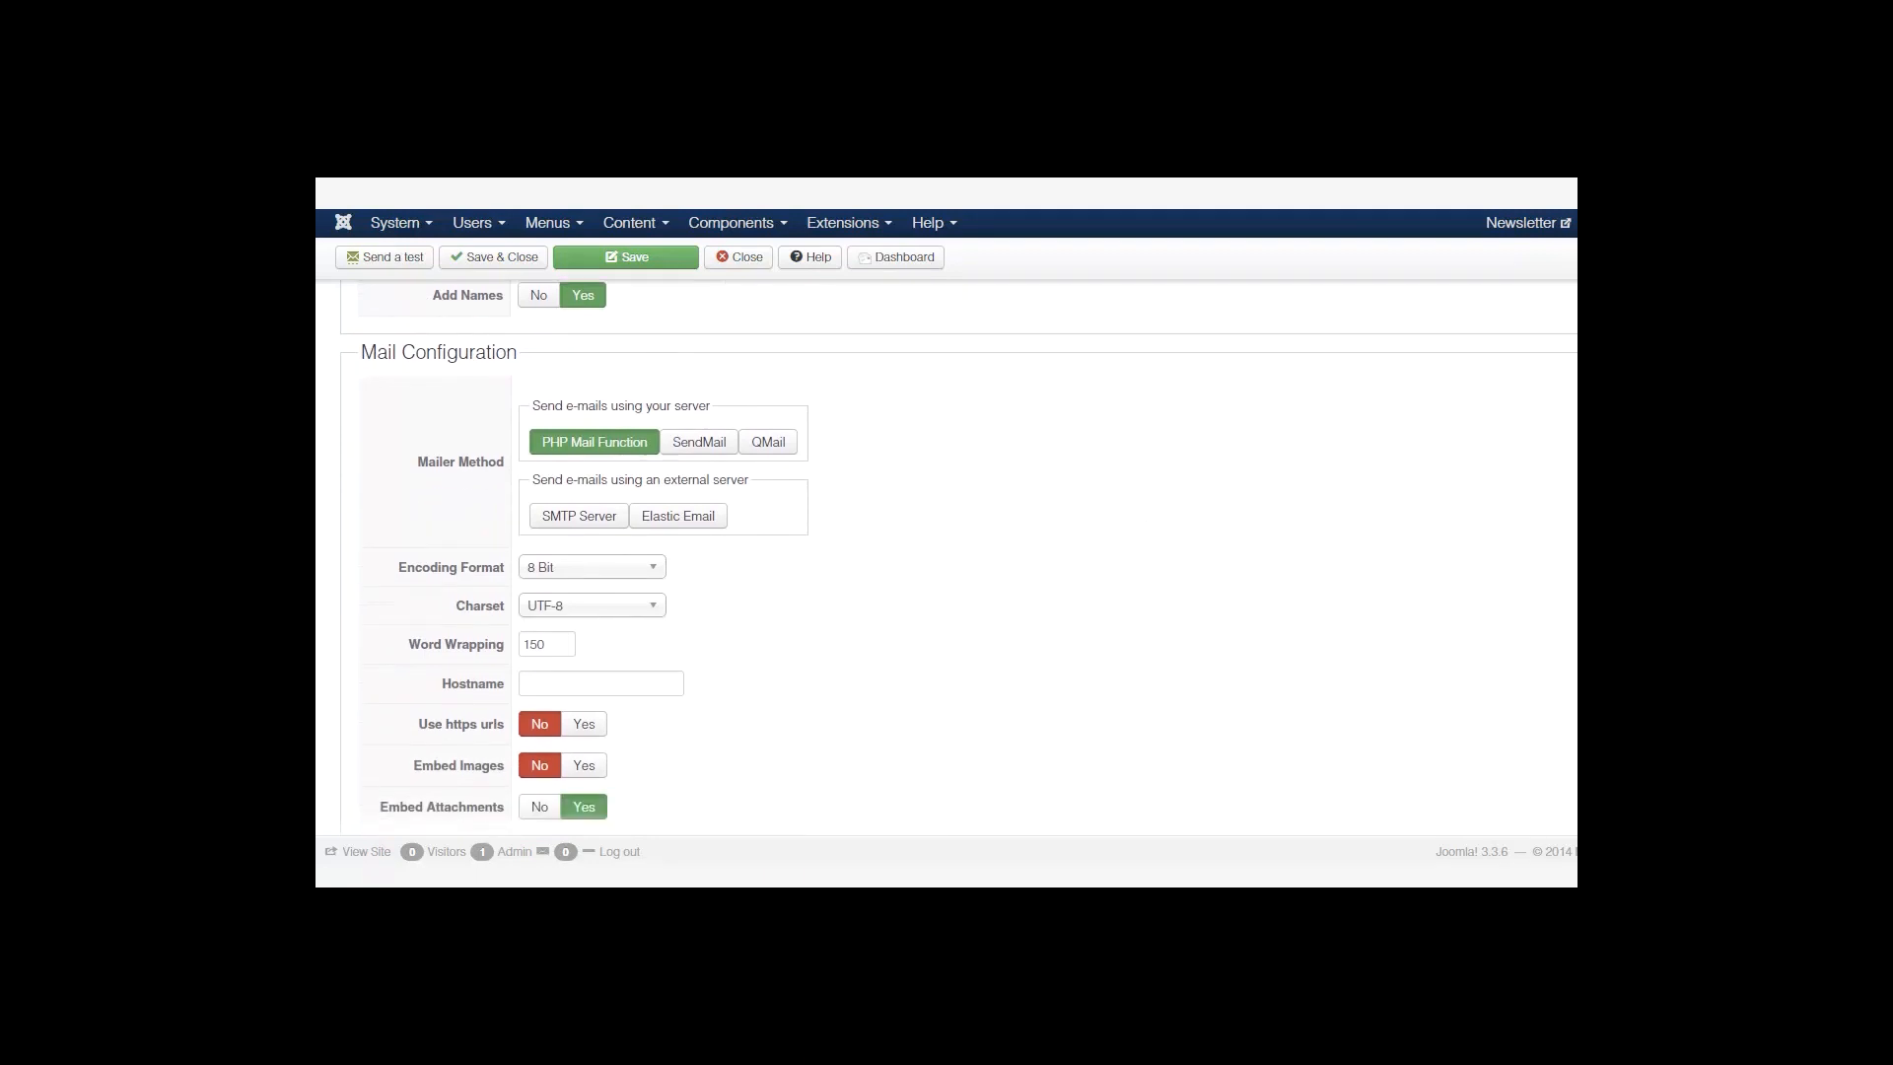
scroll(1427, 578, "down", 2)
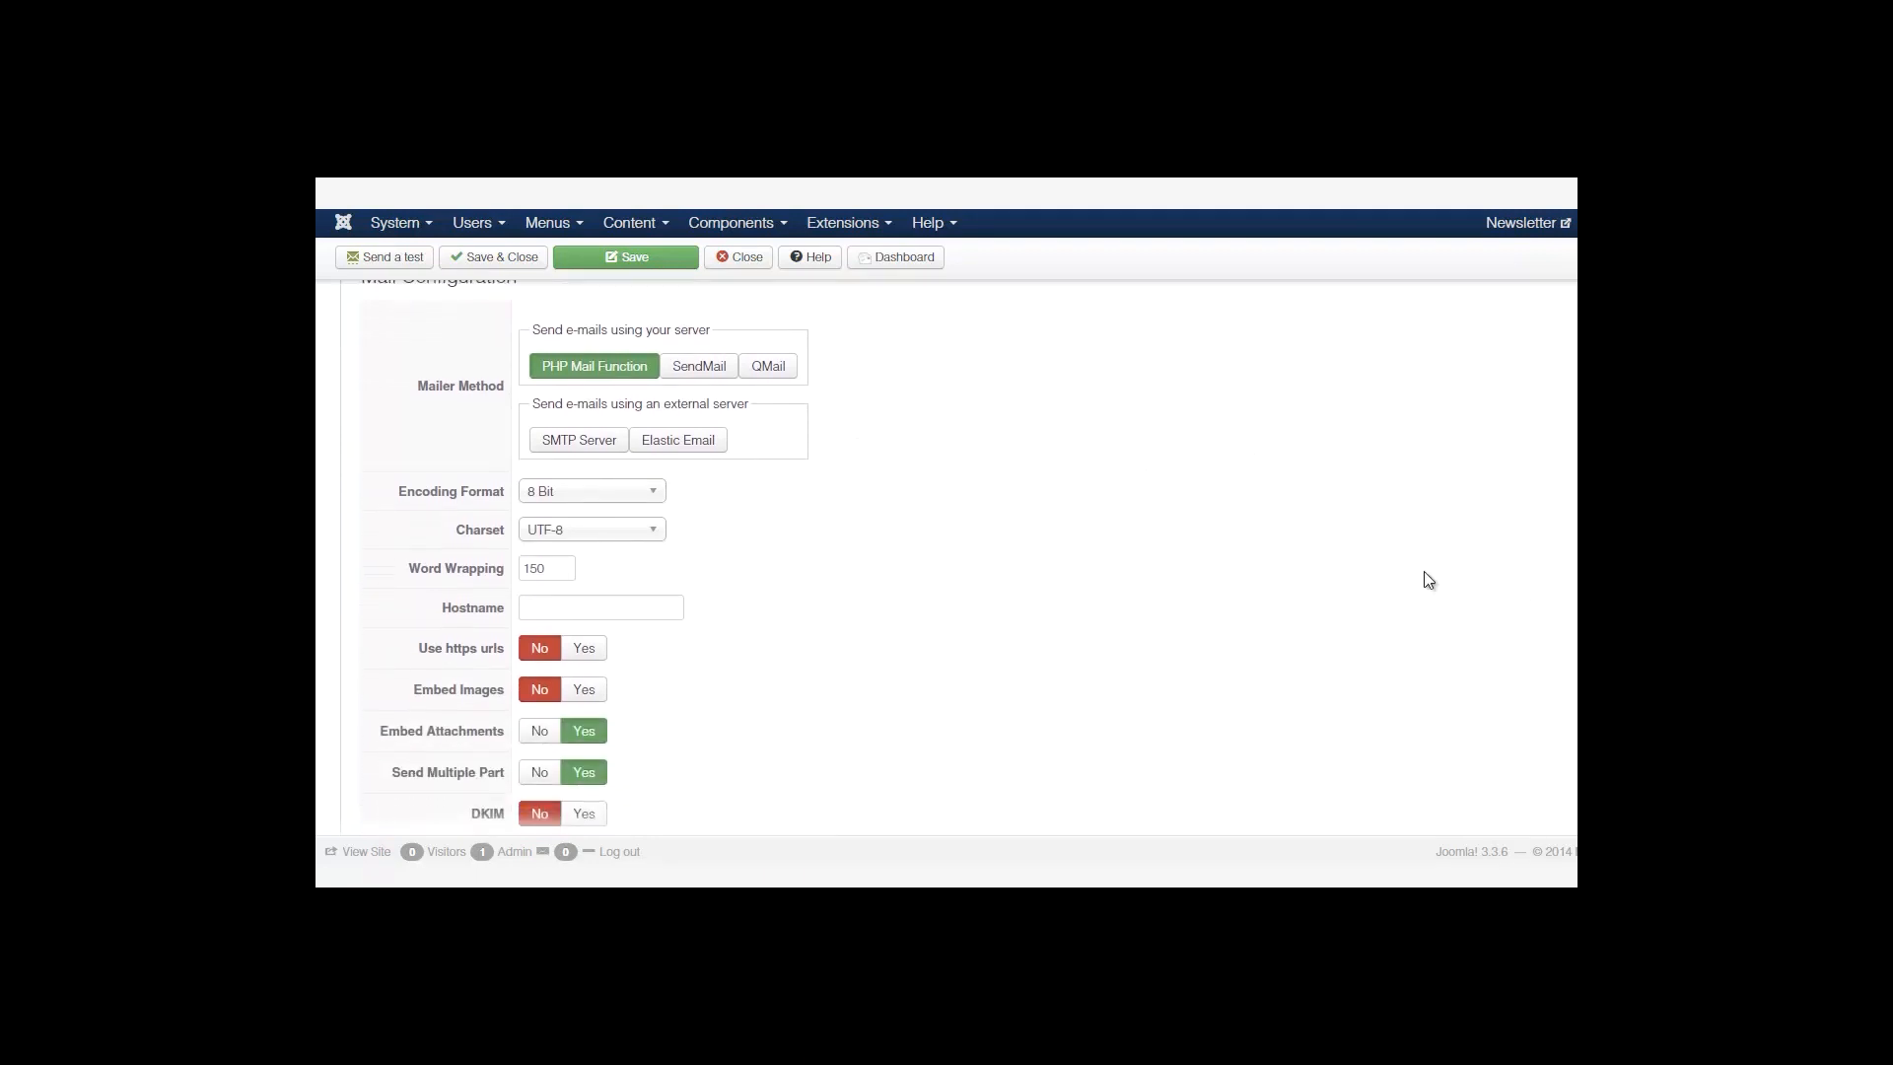
scroll(946, 557, "down", 2)
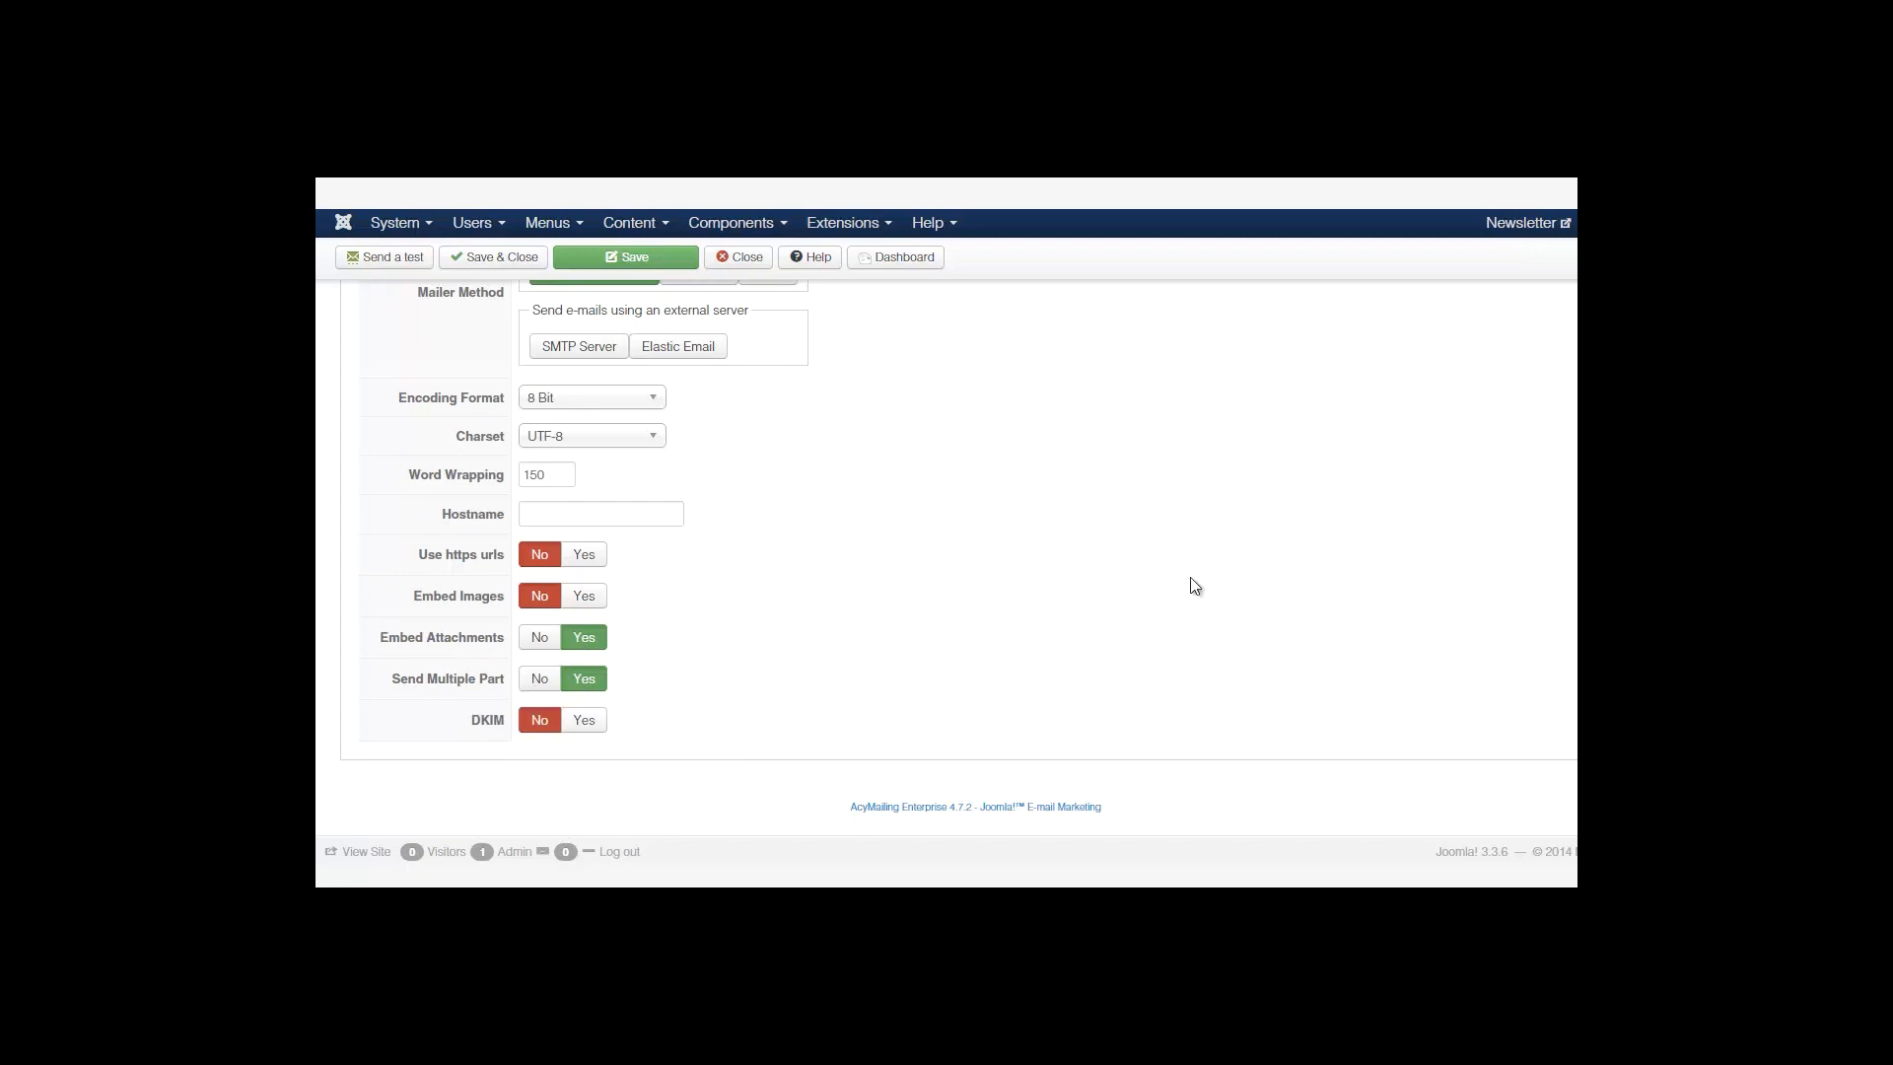
scroll(1528, 410, "up", 10)
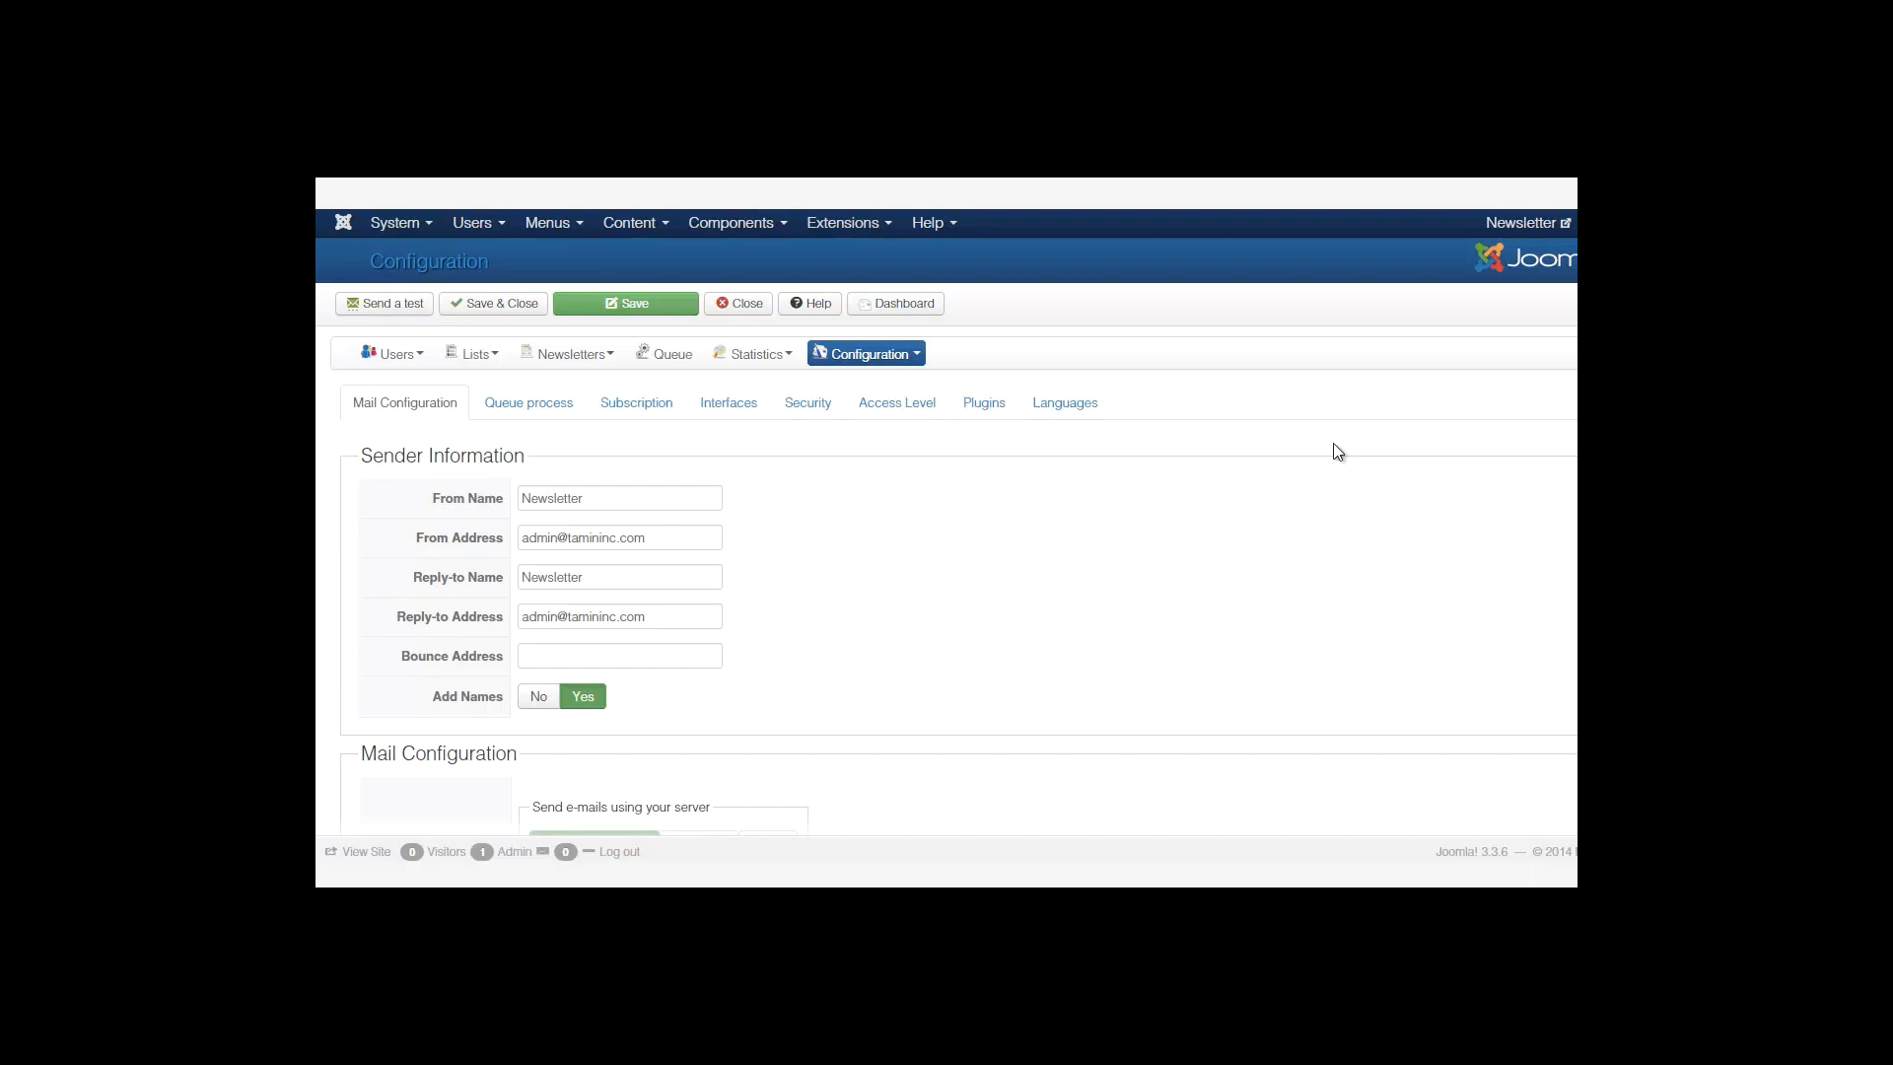
Open the Queue process tab showing Automatic / Manual processing, 70 e-mails every 15 minutes.
left_click(567, 406)
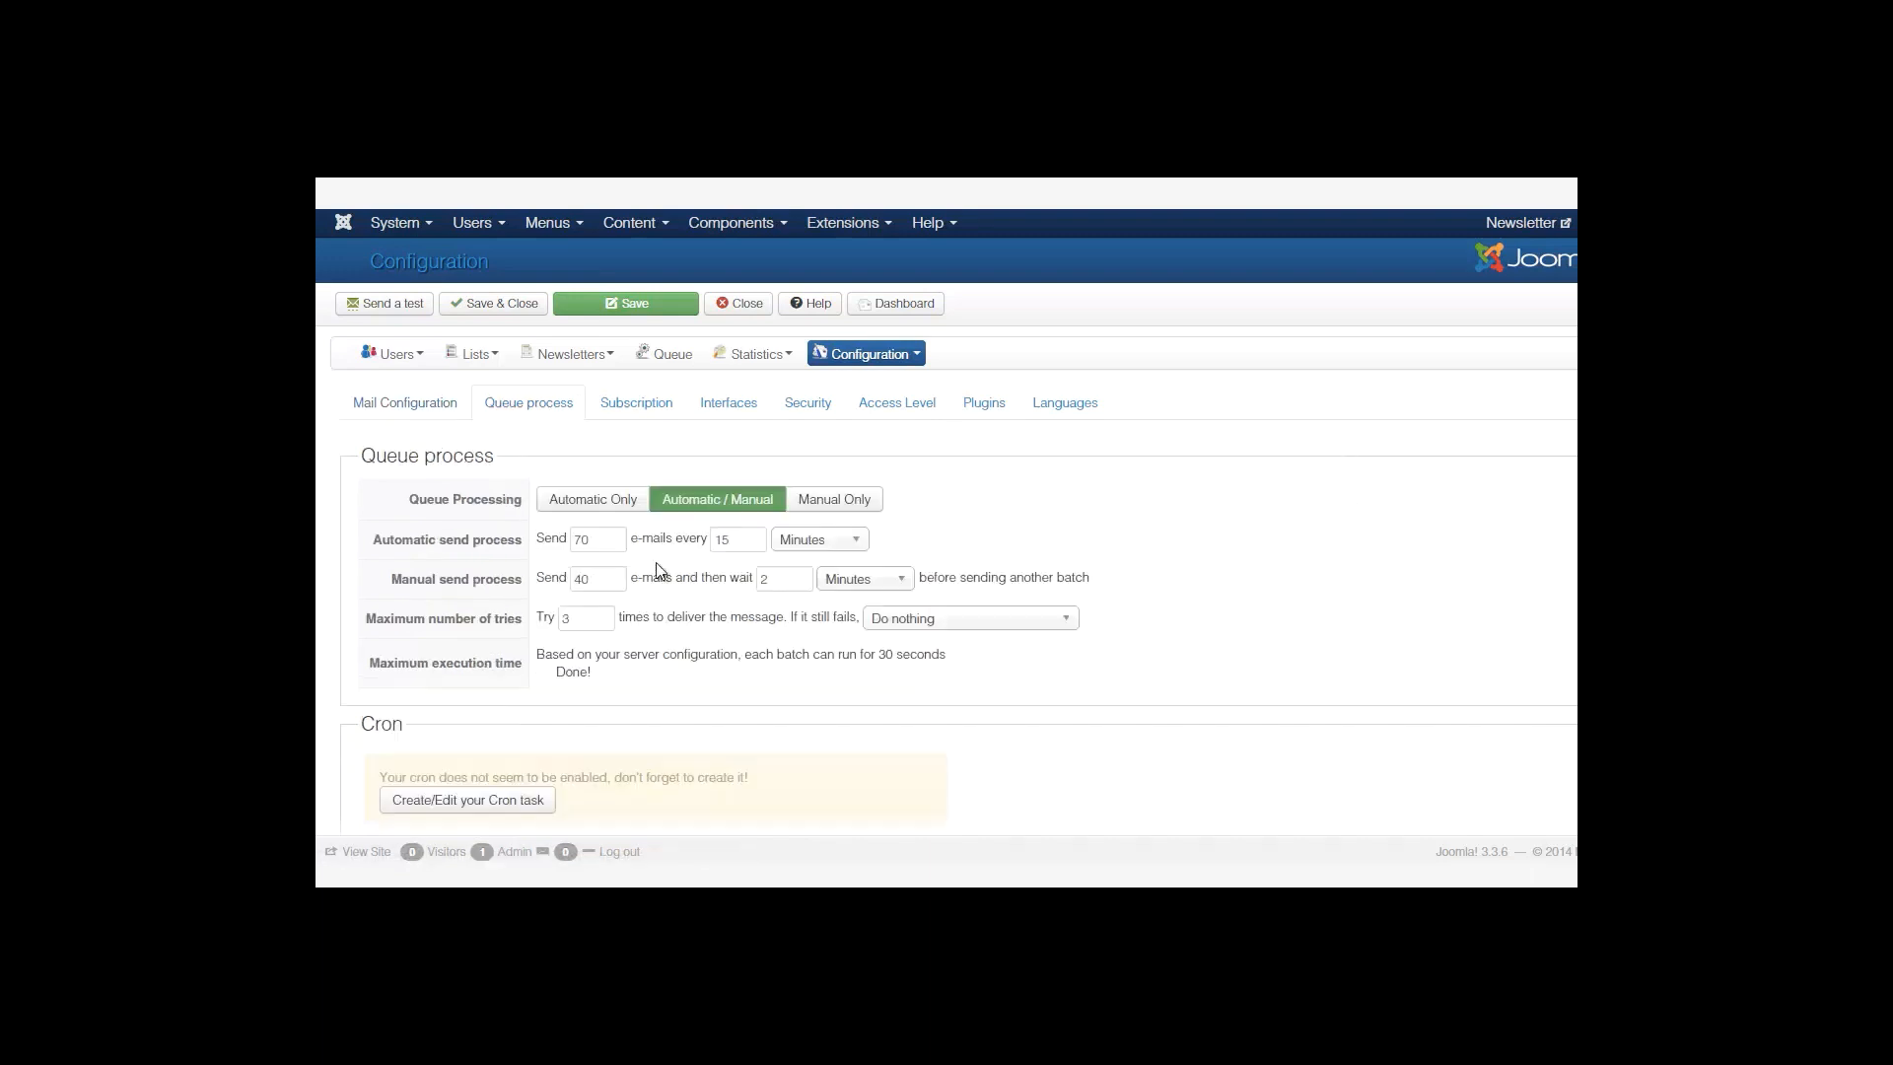
scroll(946, 552, "down", 3)
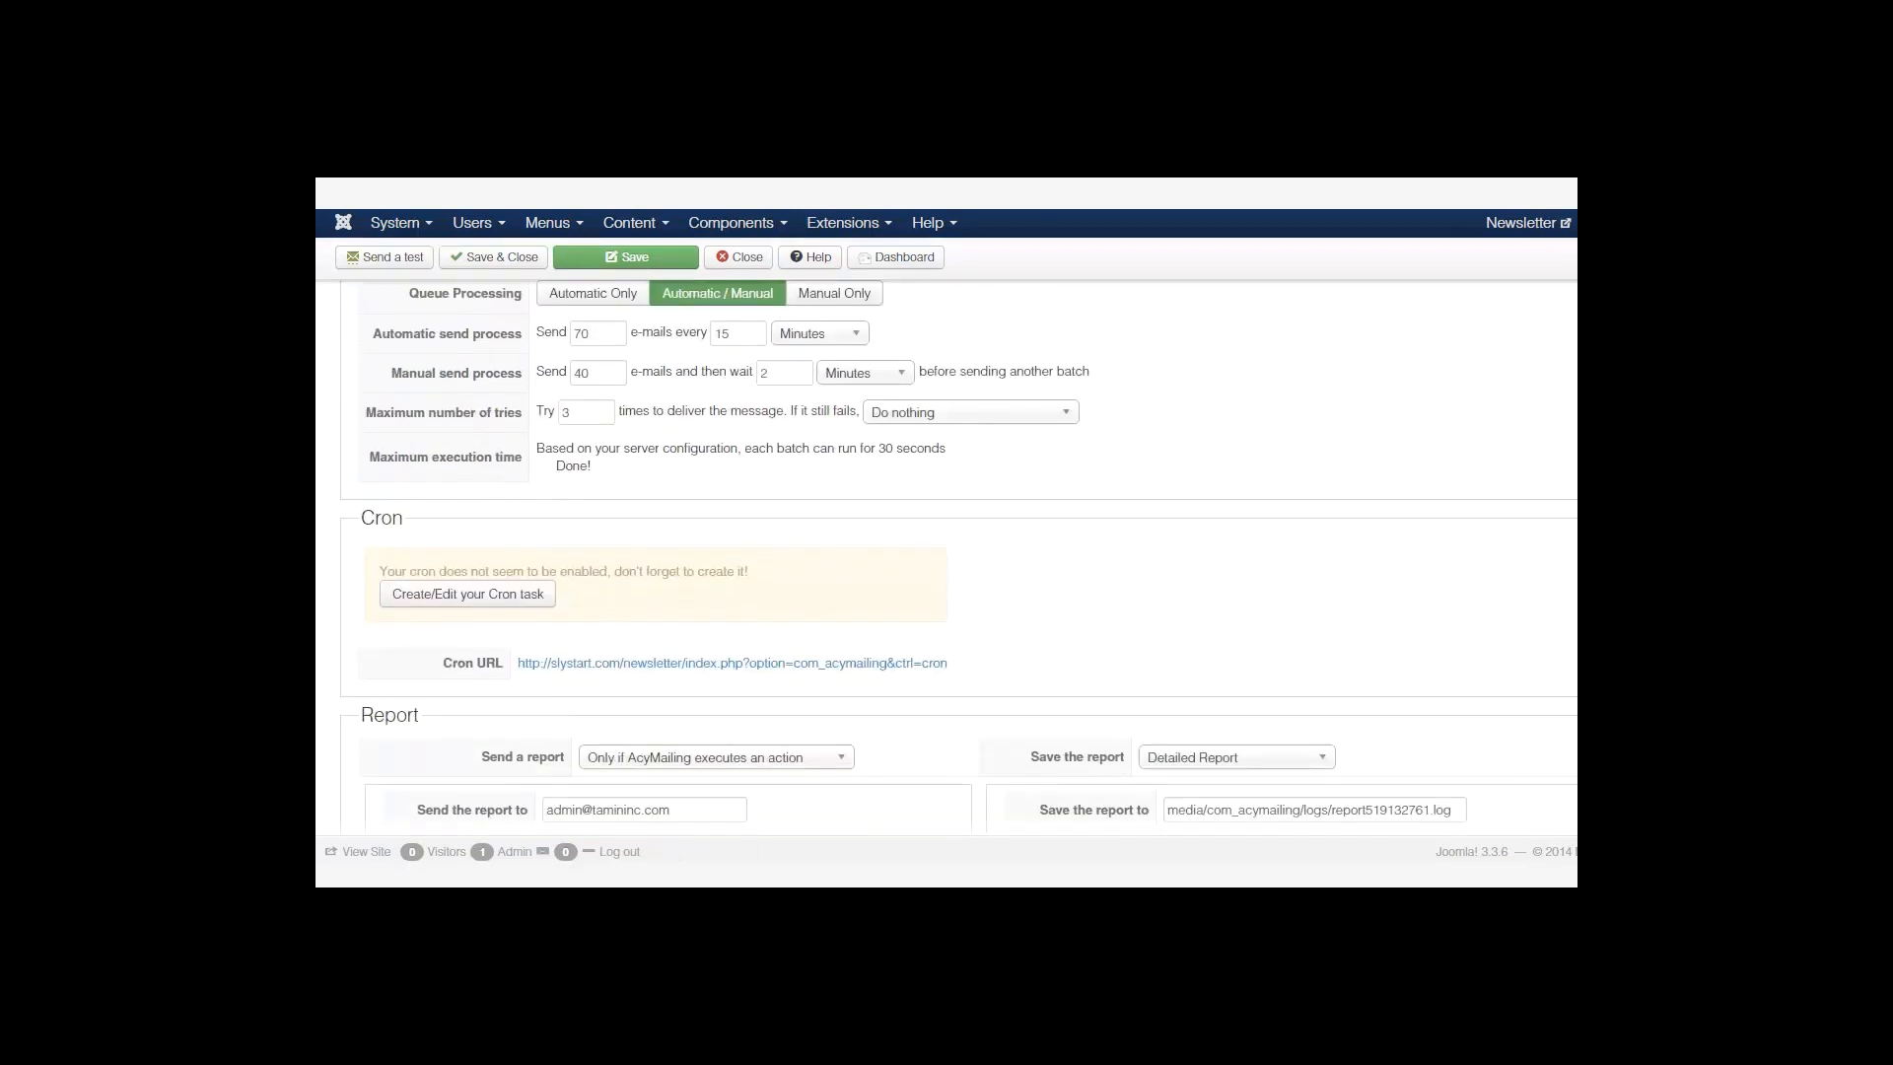
scroll(449, 615, "down", 2)
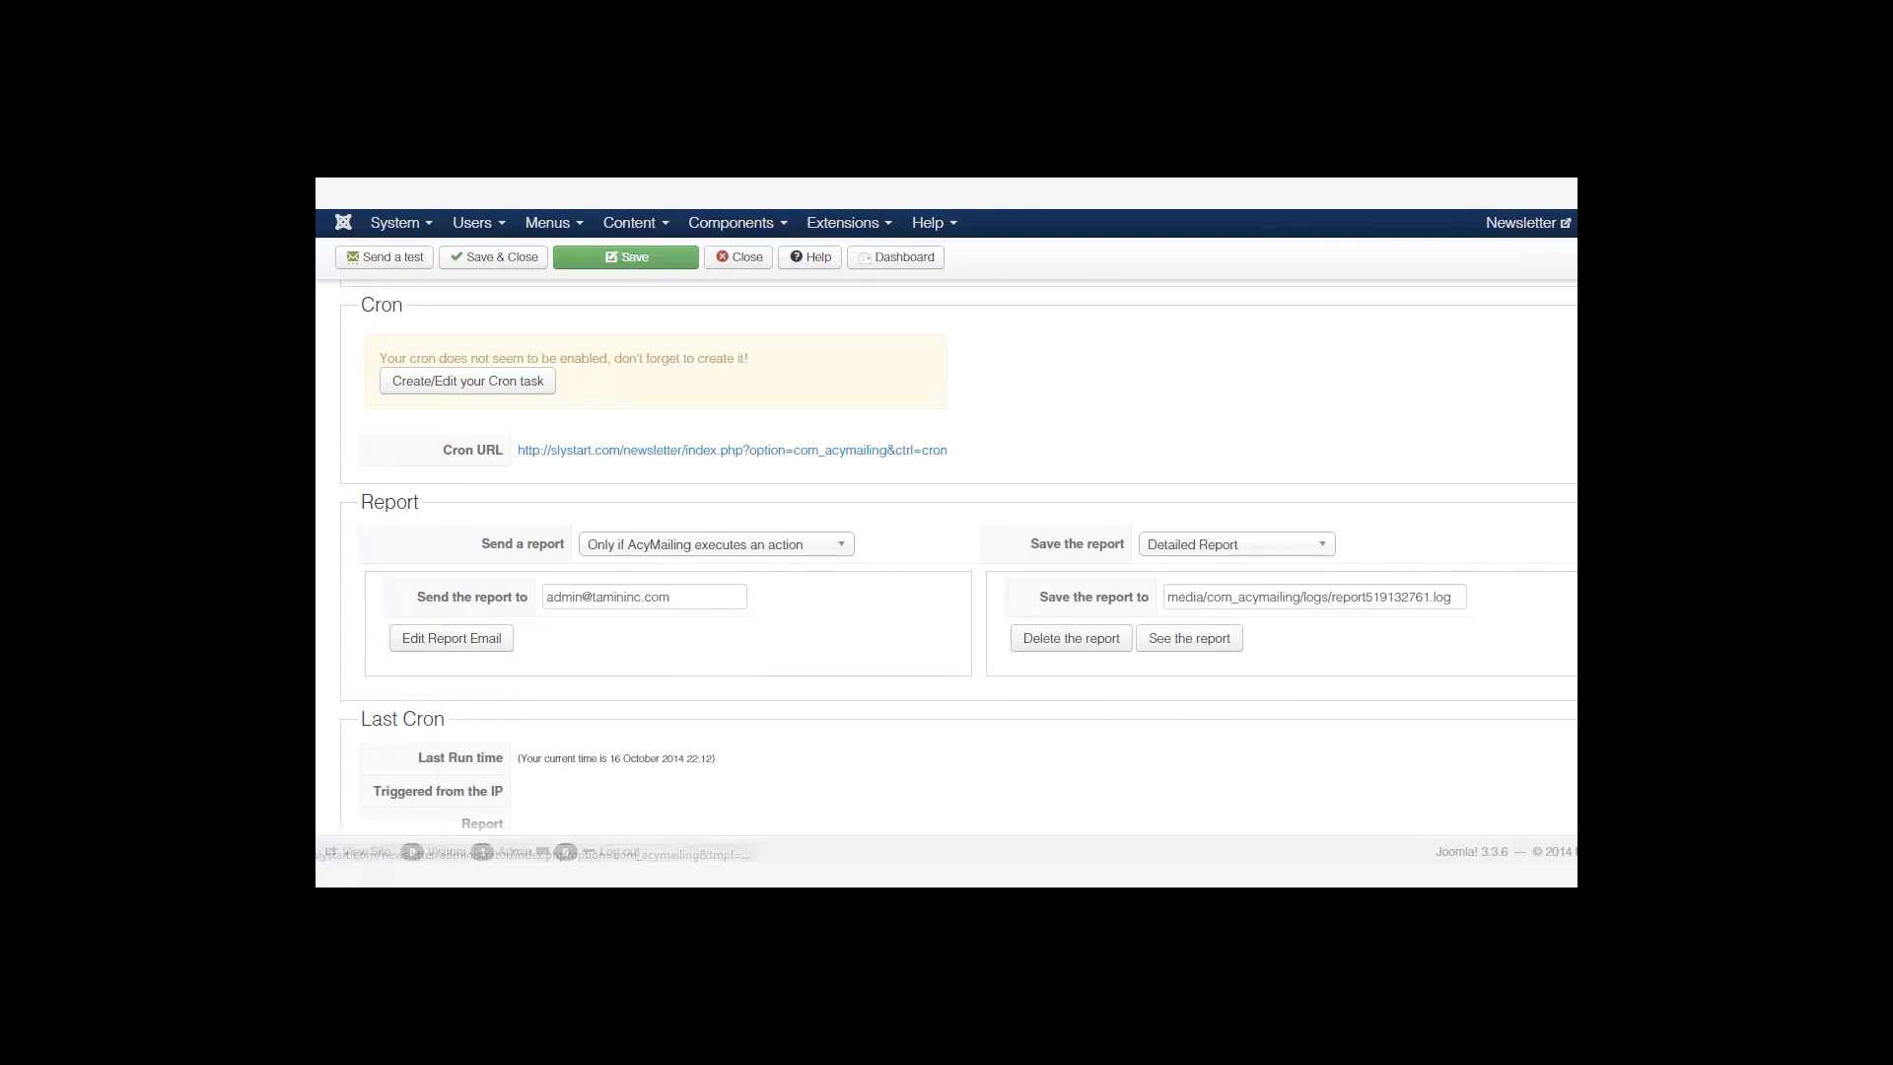
scroll(887, 552, "down", 1)
scroll(732, 474, "up", 5)
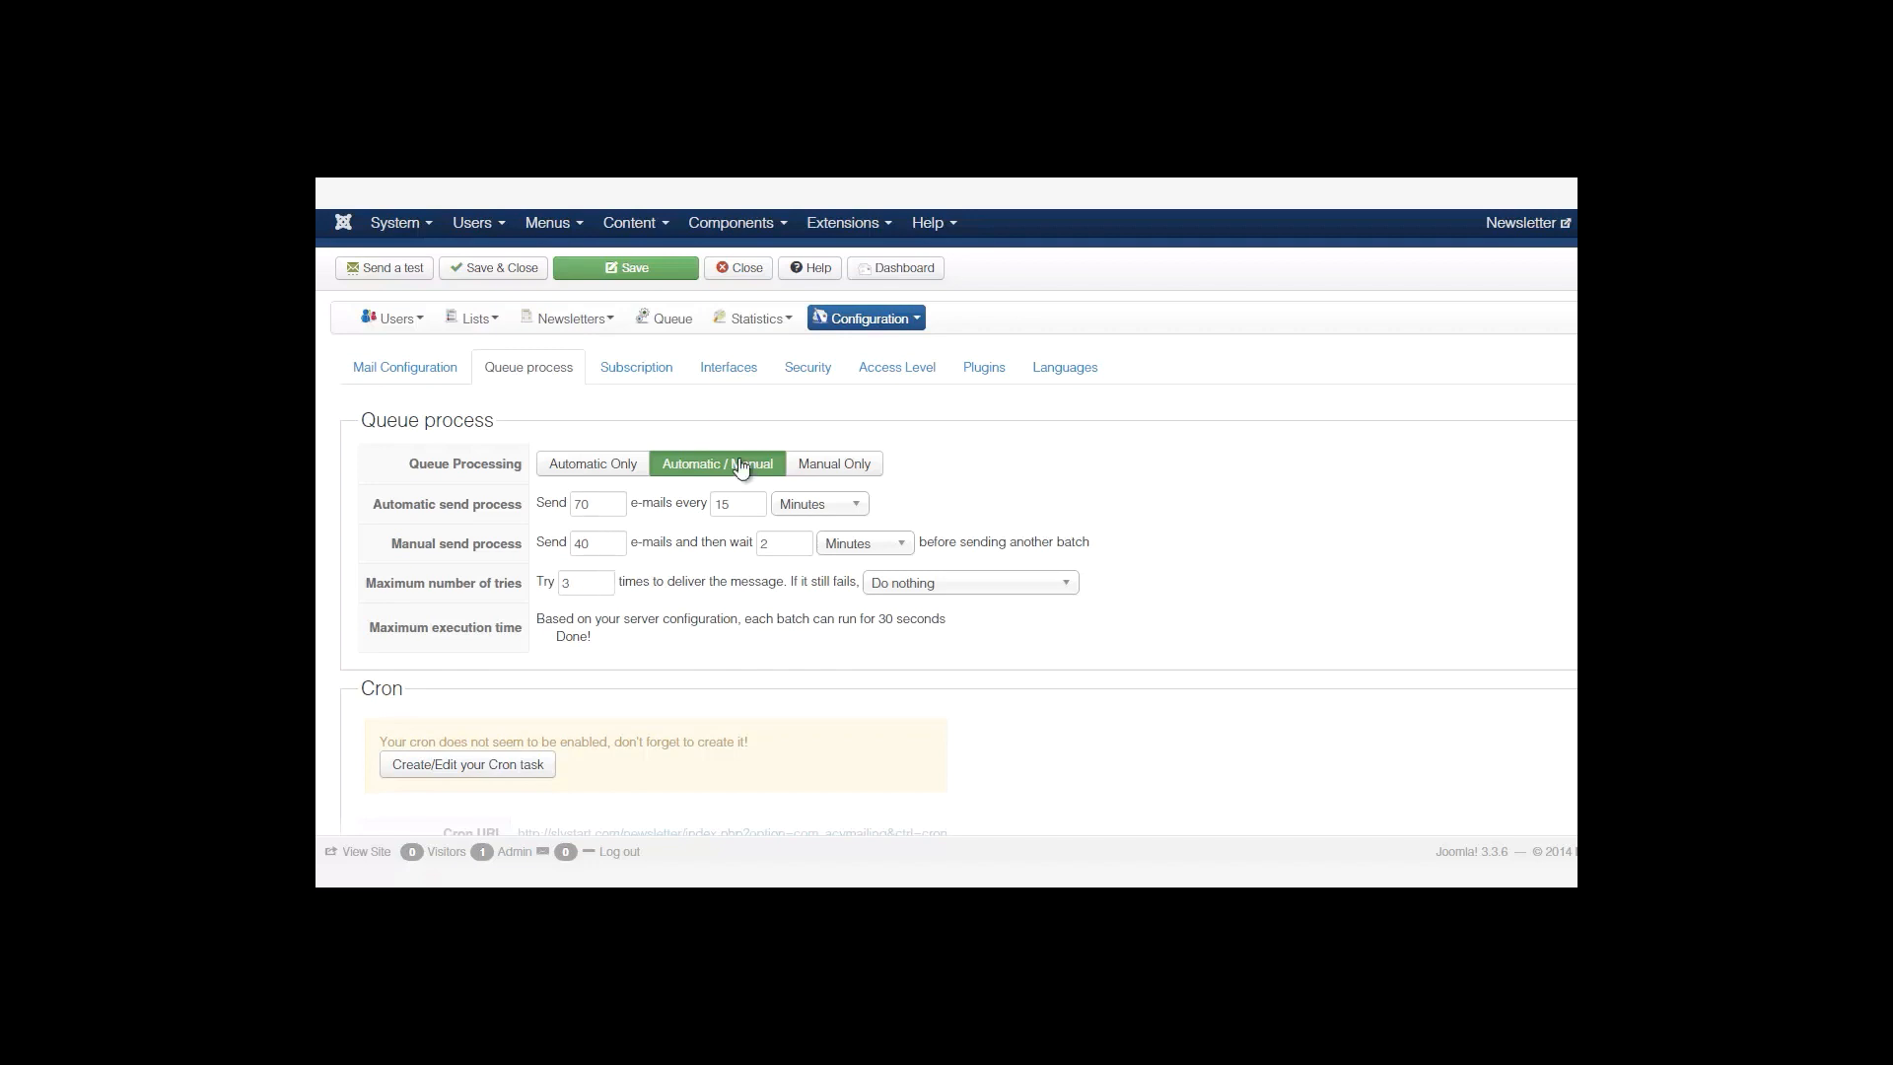
In Subscription settings, enter an admin e-mail under Notifications for 'When a new user is created'.
left_click(640, 369)
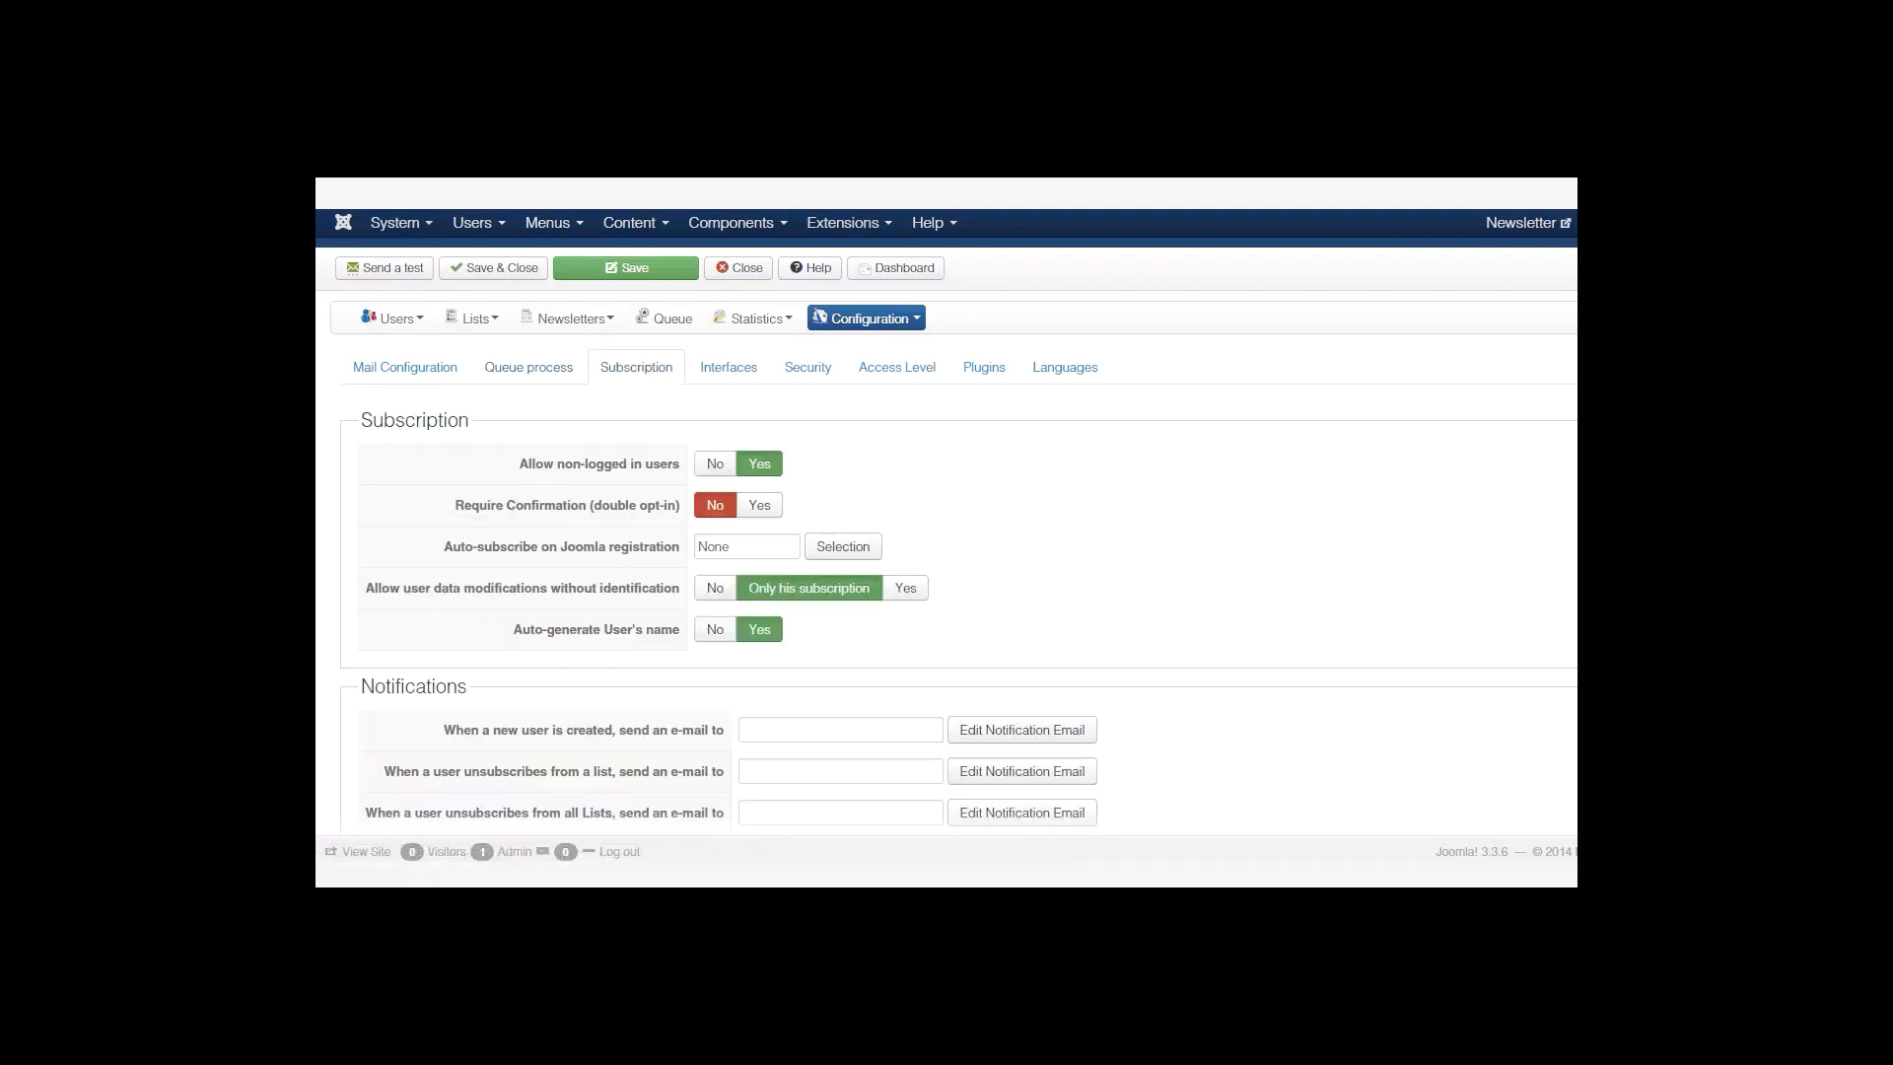
scroll(947, 552, "down", 3)
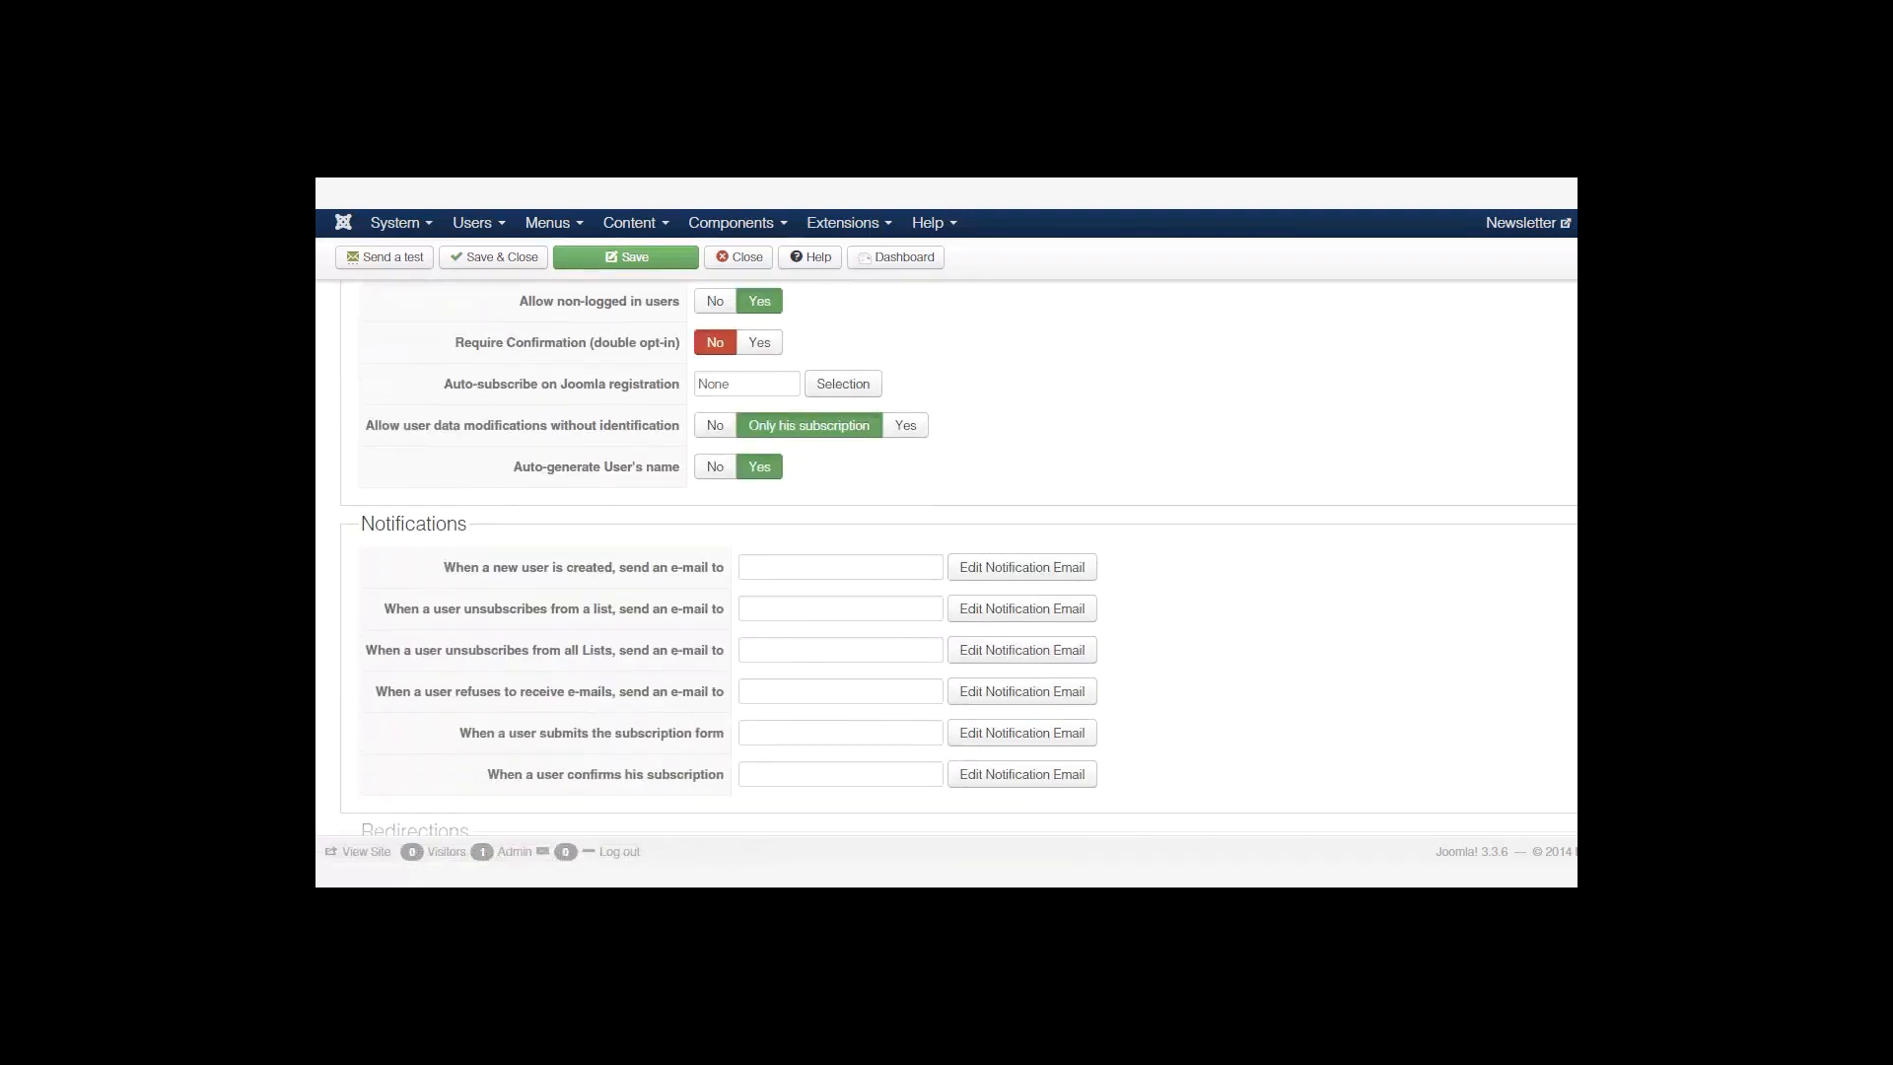
scroll(946, 552, "down", 1)
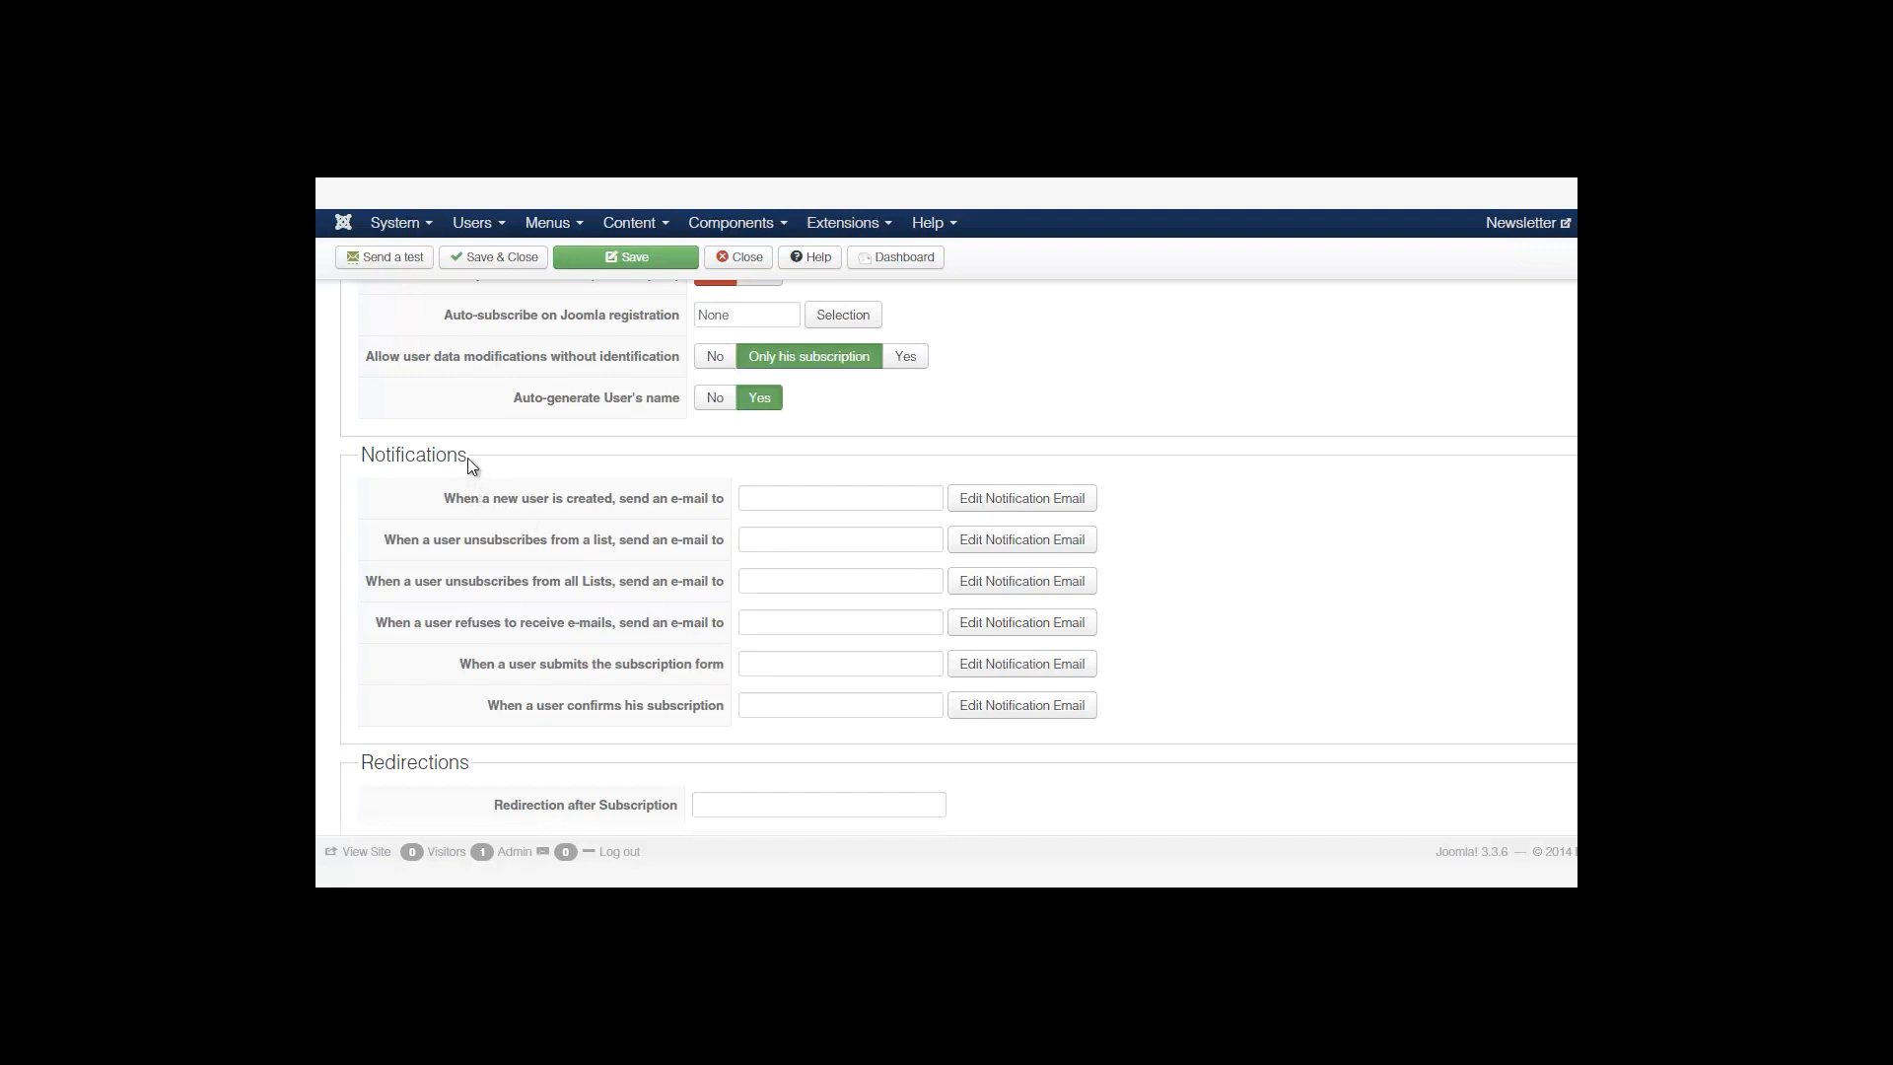
left_click_drag(467, 454, 364, 454)
left_click(444, 494)
scroll(1180, 522, "down", 1)
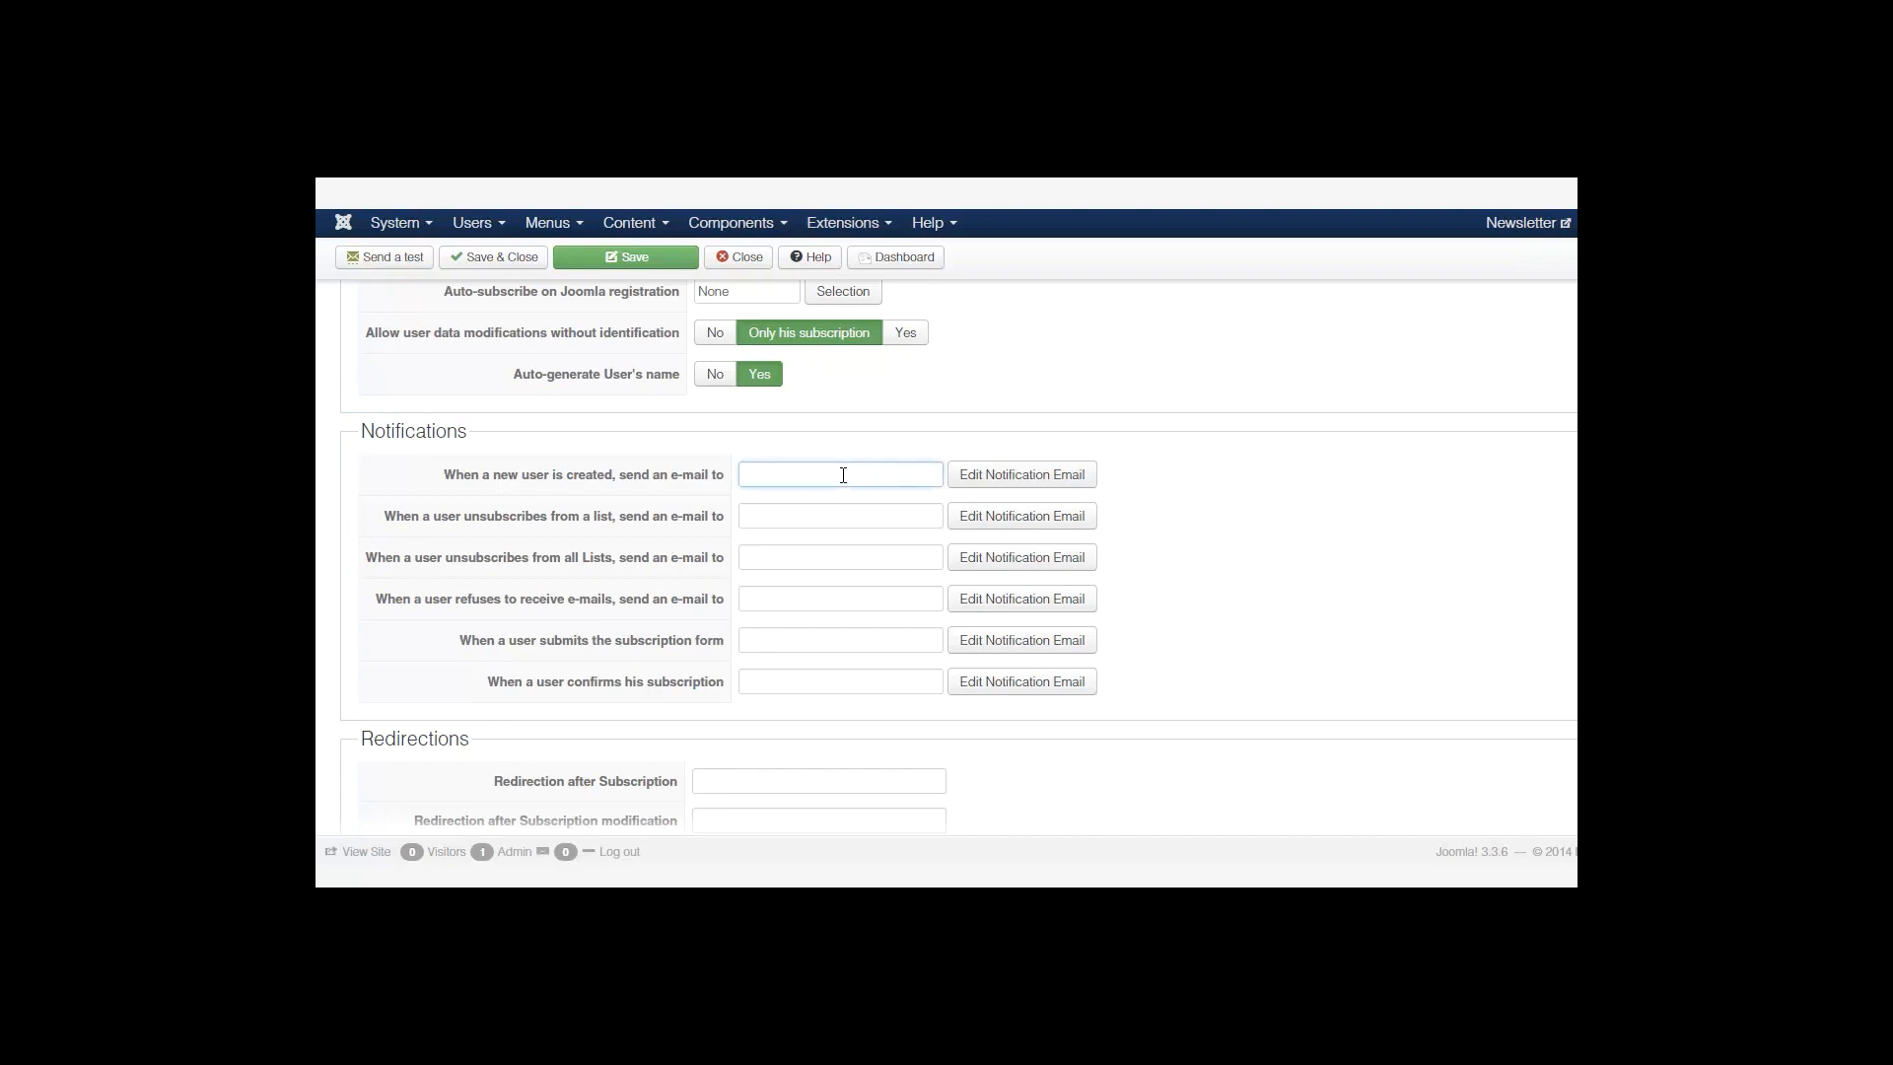
type("dmin@email.com")
Move down to the Redirection after Subscription field and place the cursor in it.
scroll(931, 557, "down", 3)
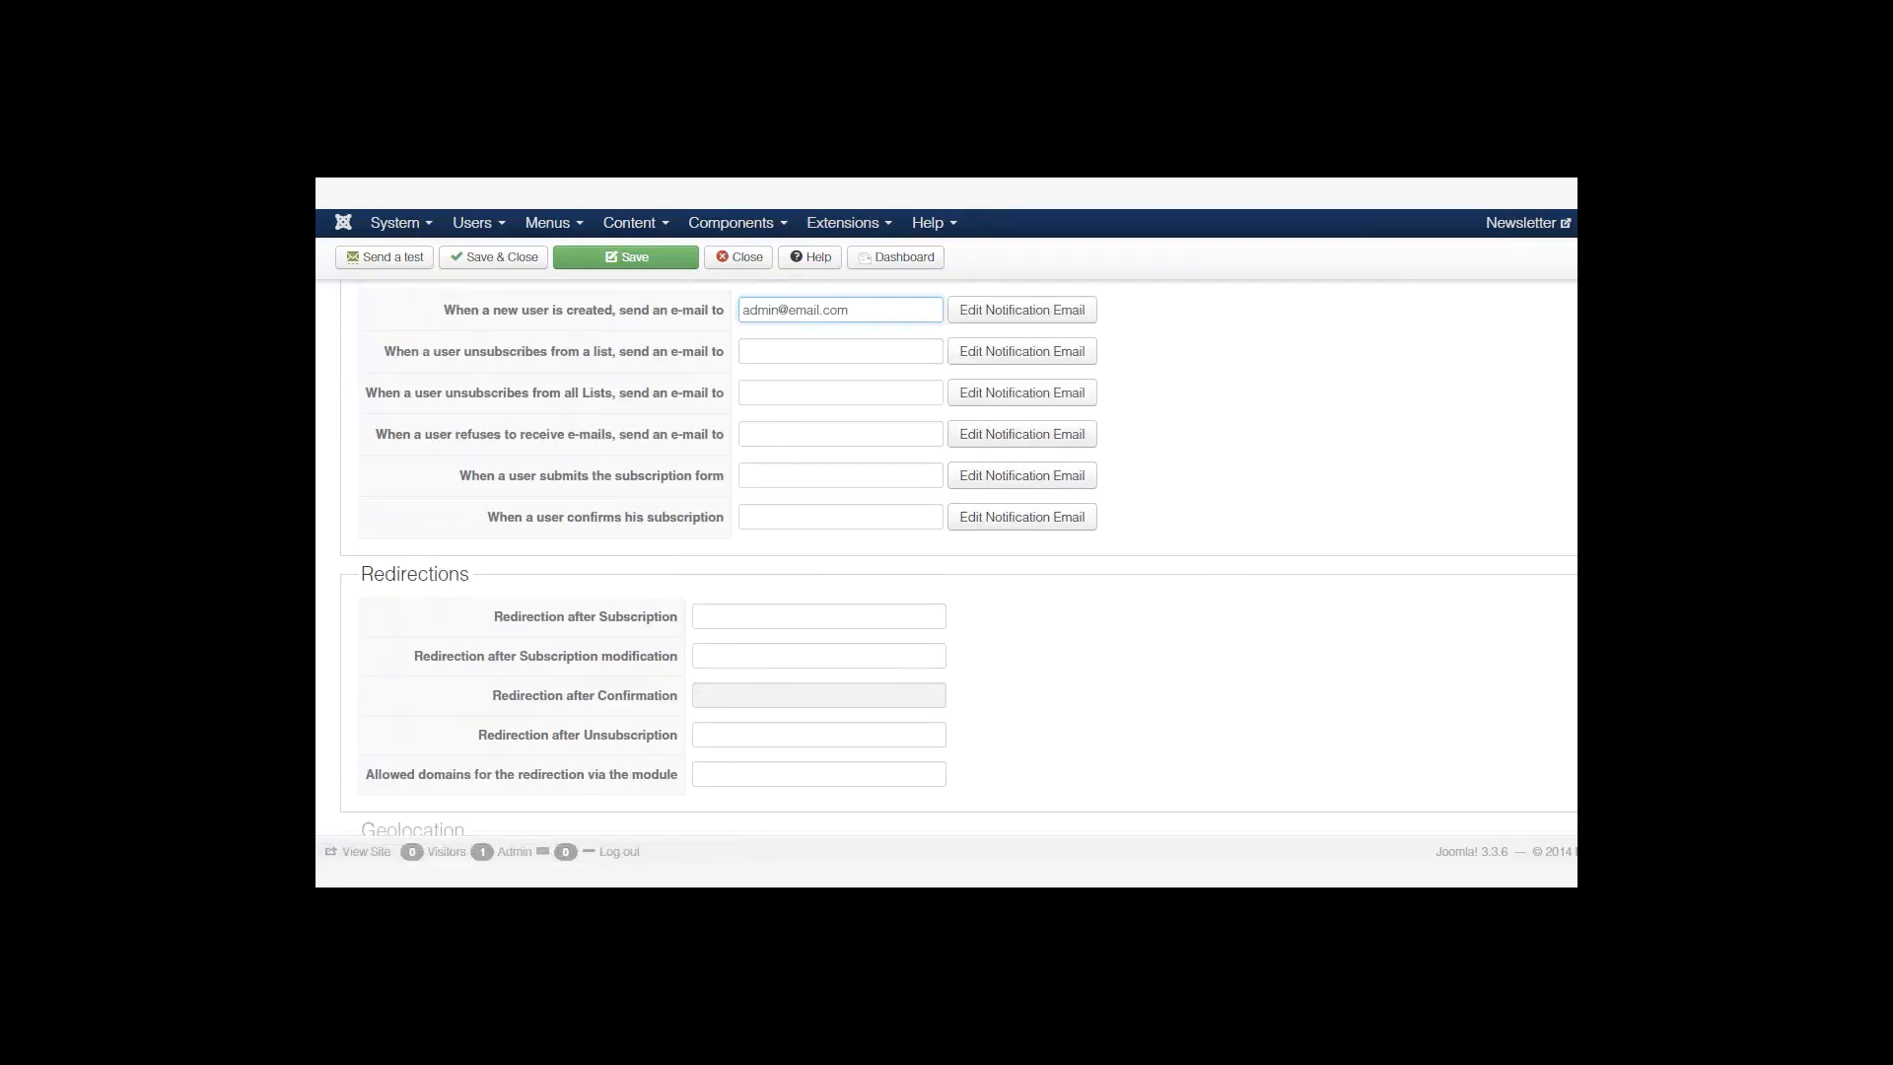
scroll(710, 672, "down", 1)
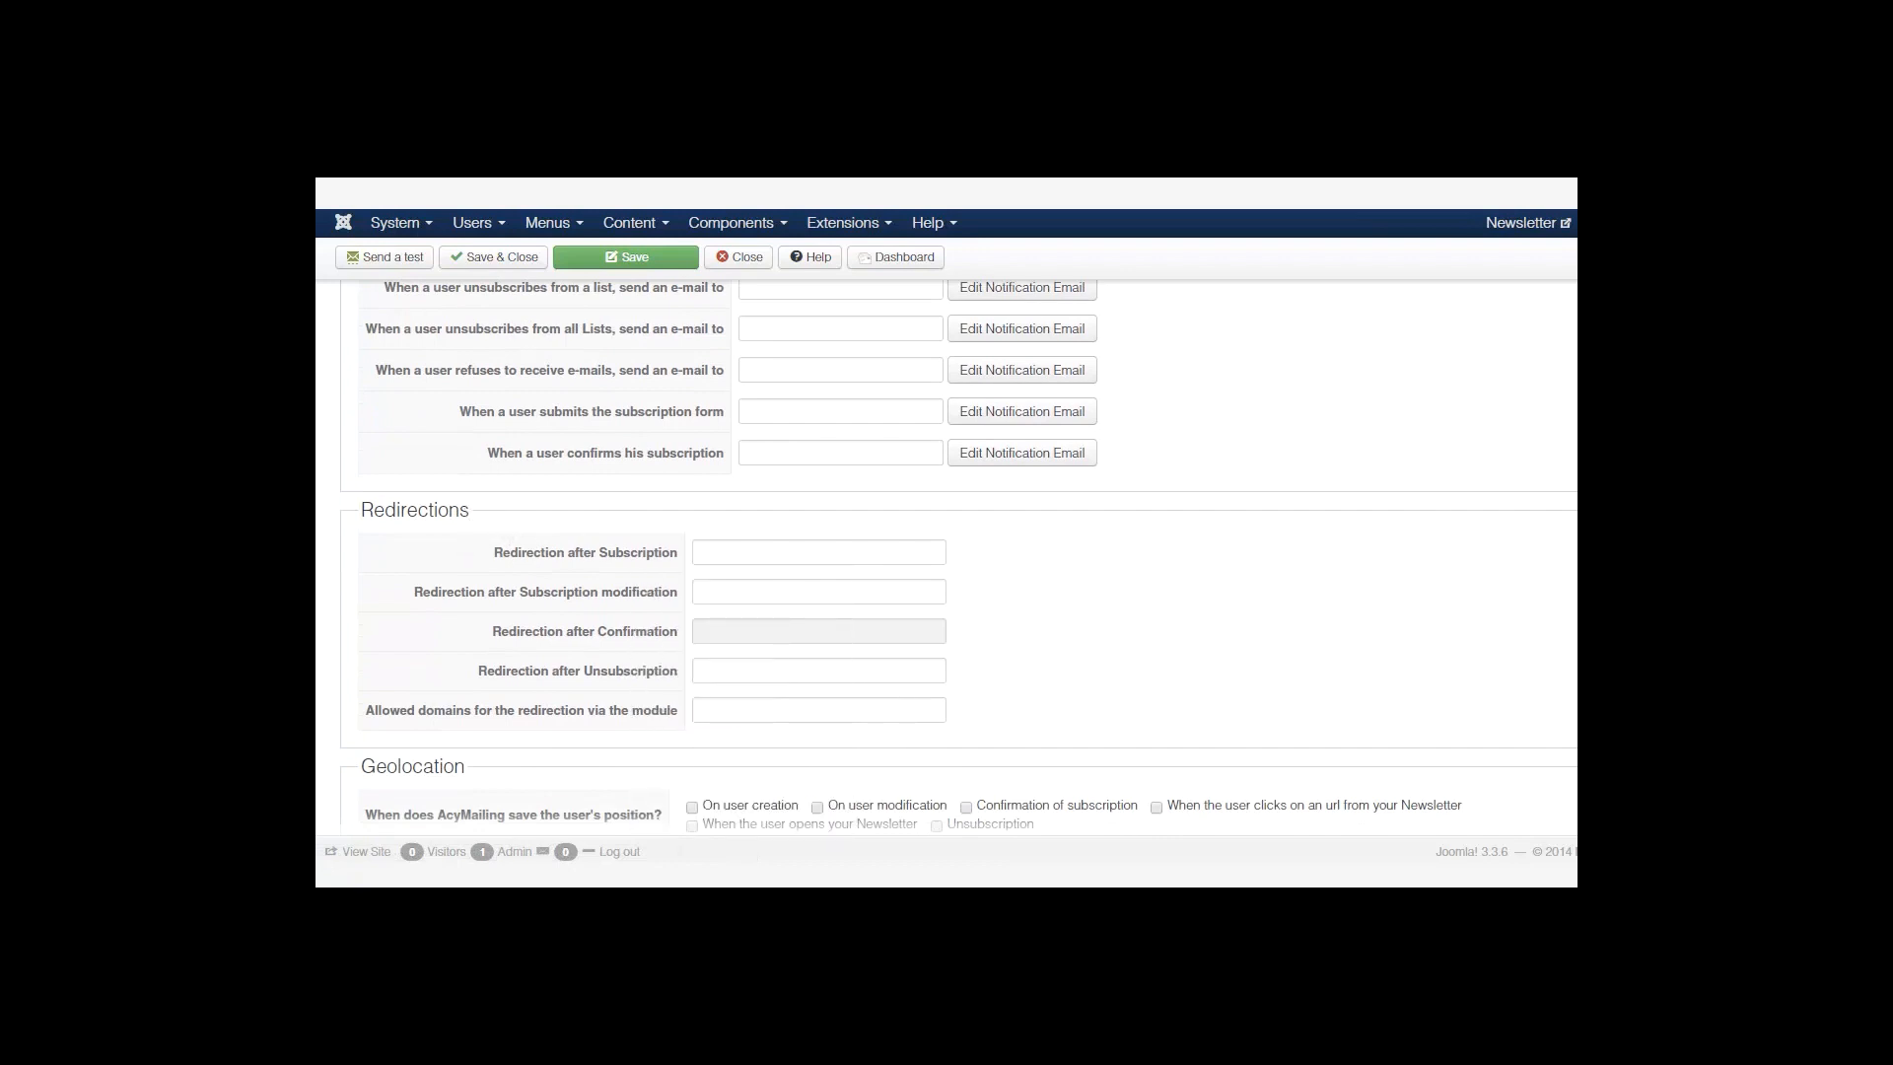
scroll(896, 562, "down", 1)
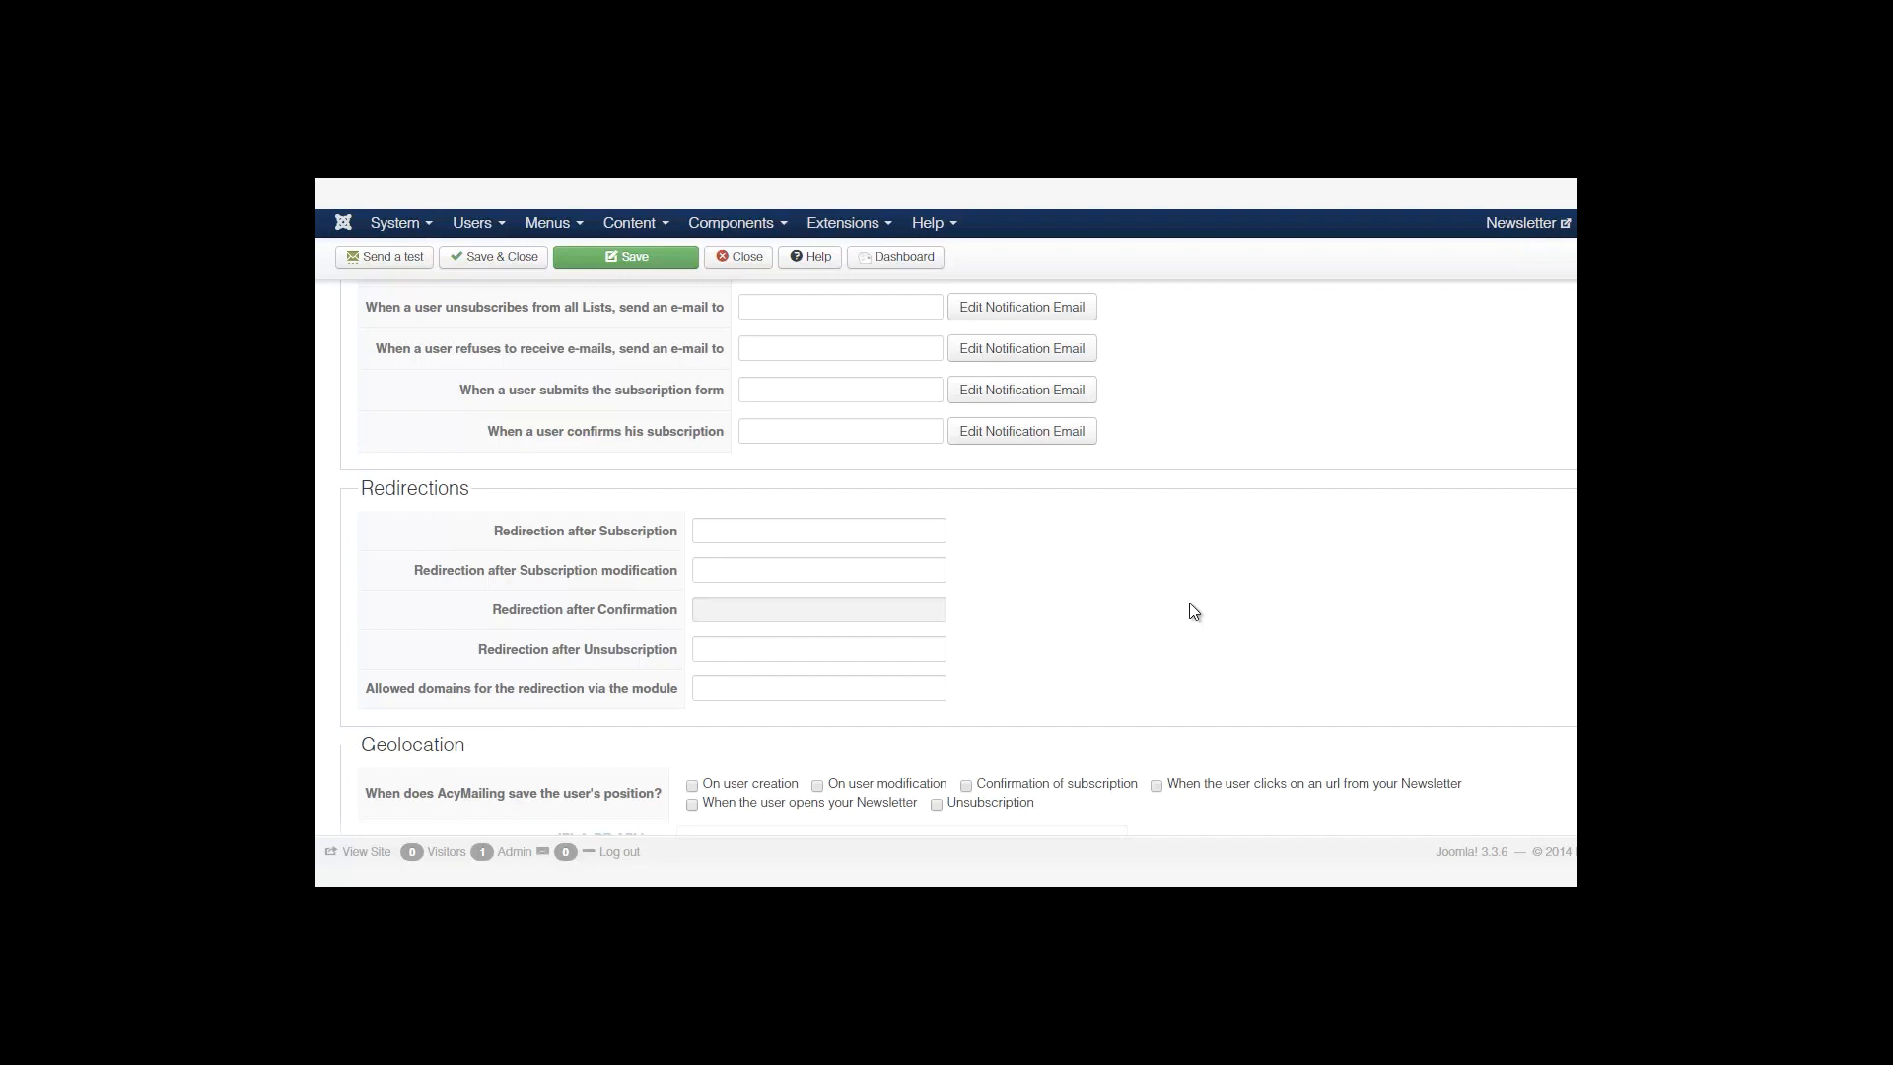
mouse_move(612, 529)
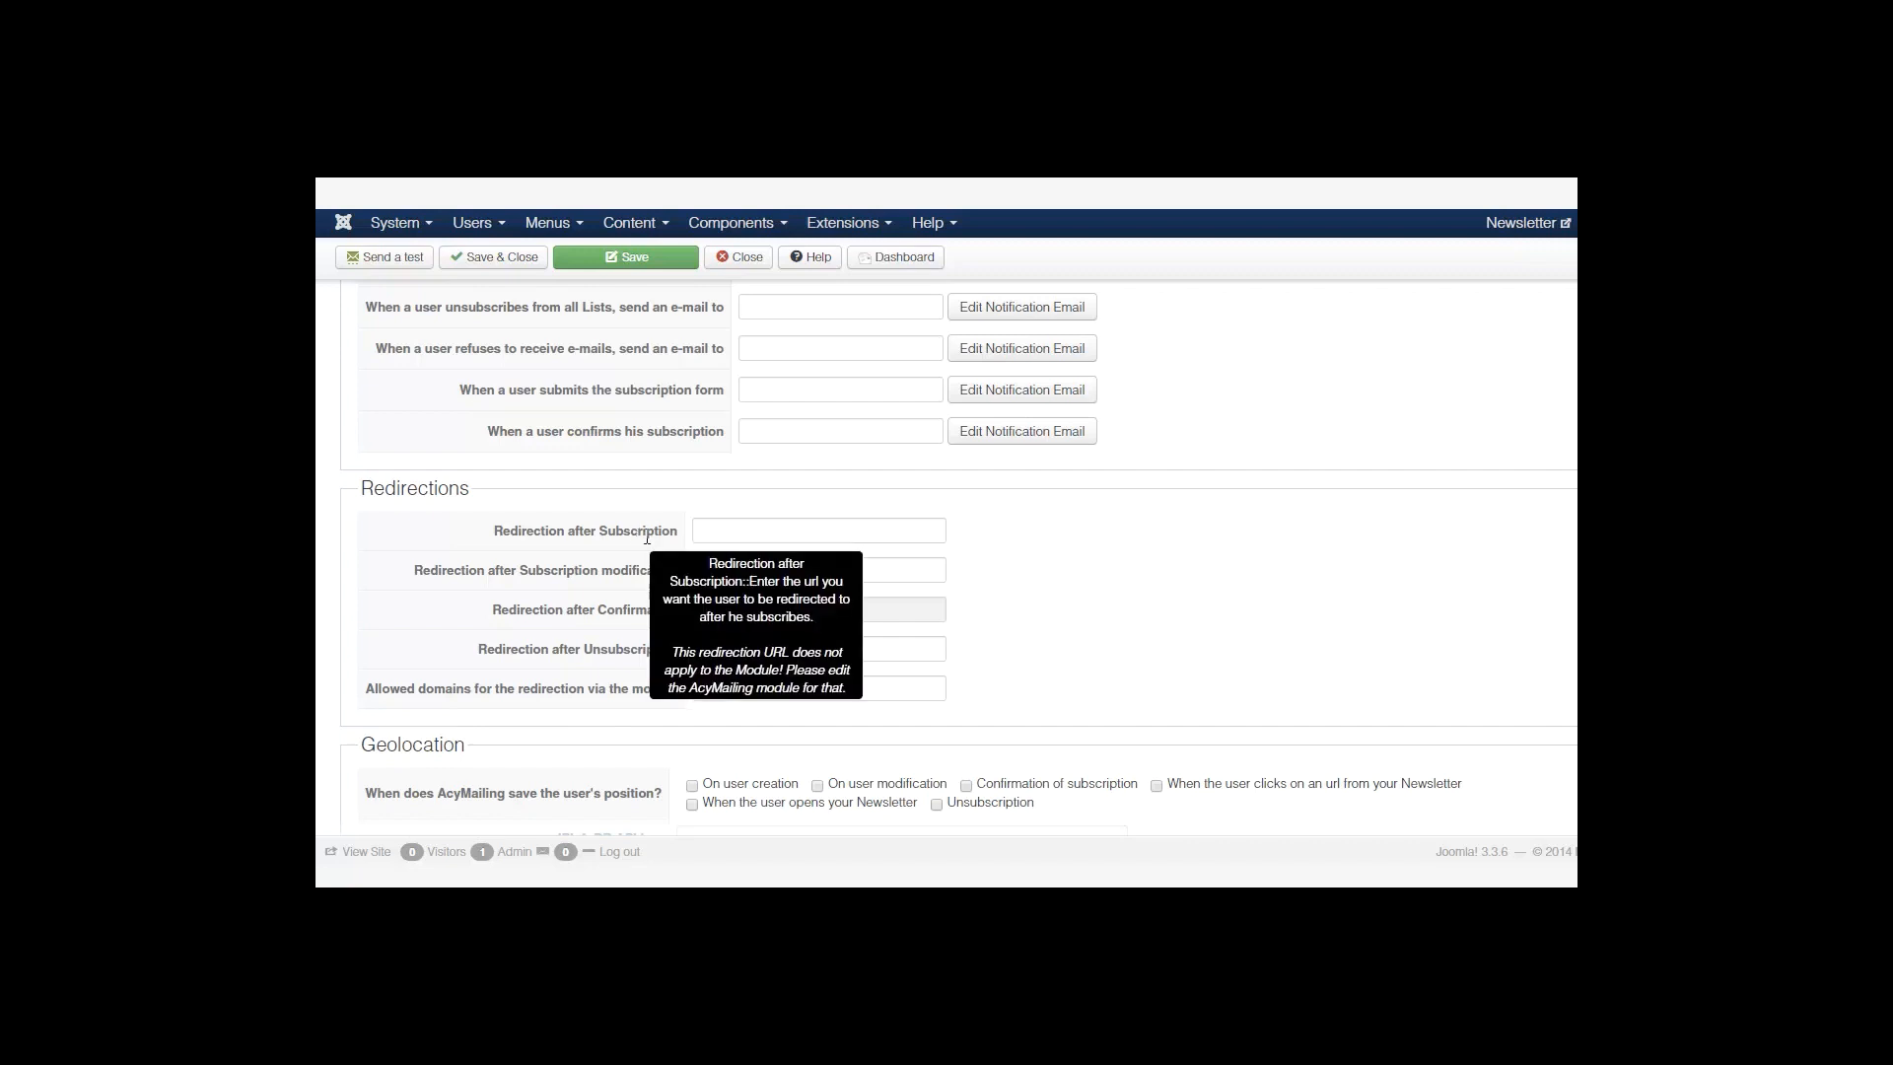
left_click(736, 527)
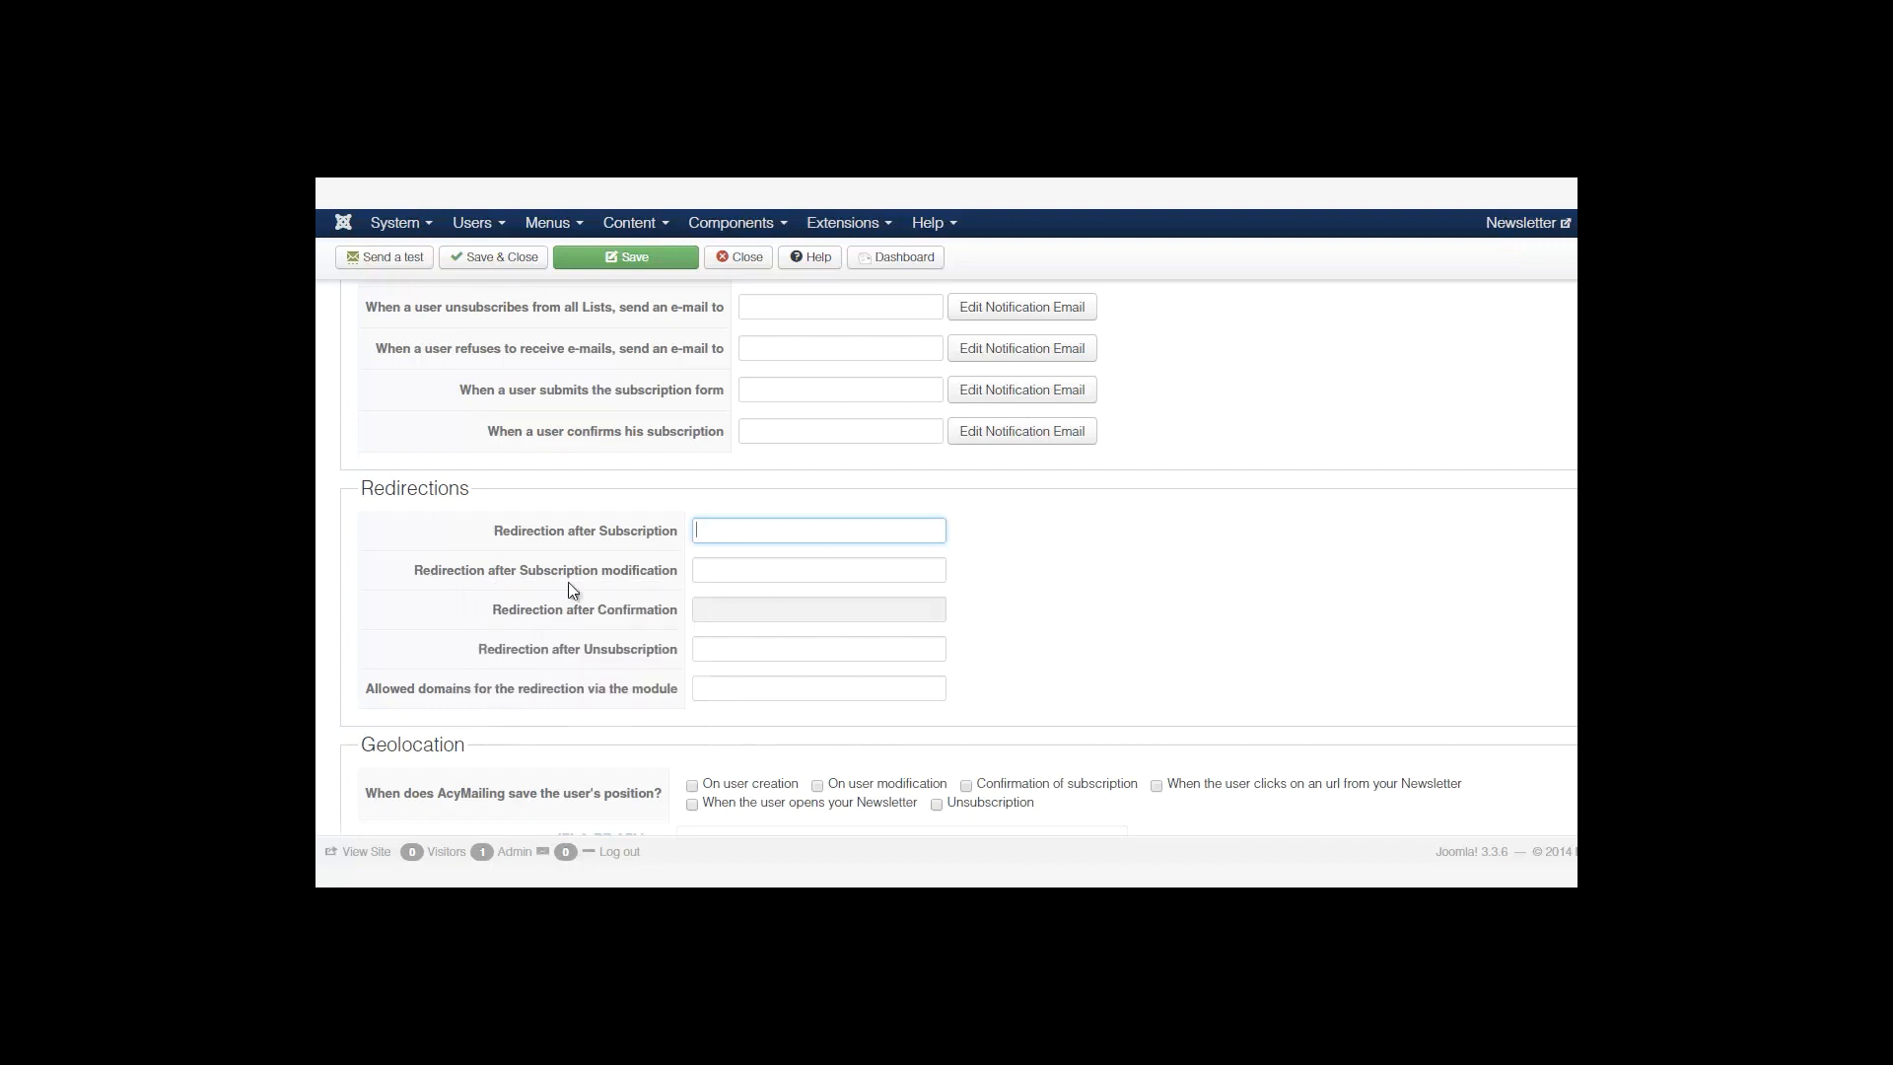
scroll(497, 562, "down", 1)
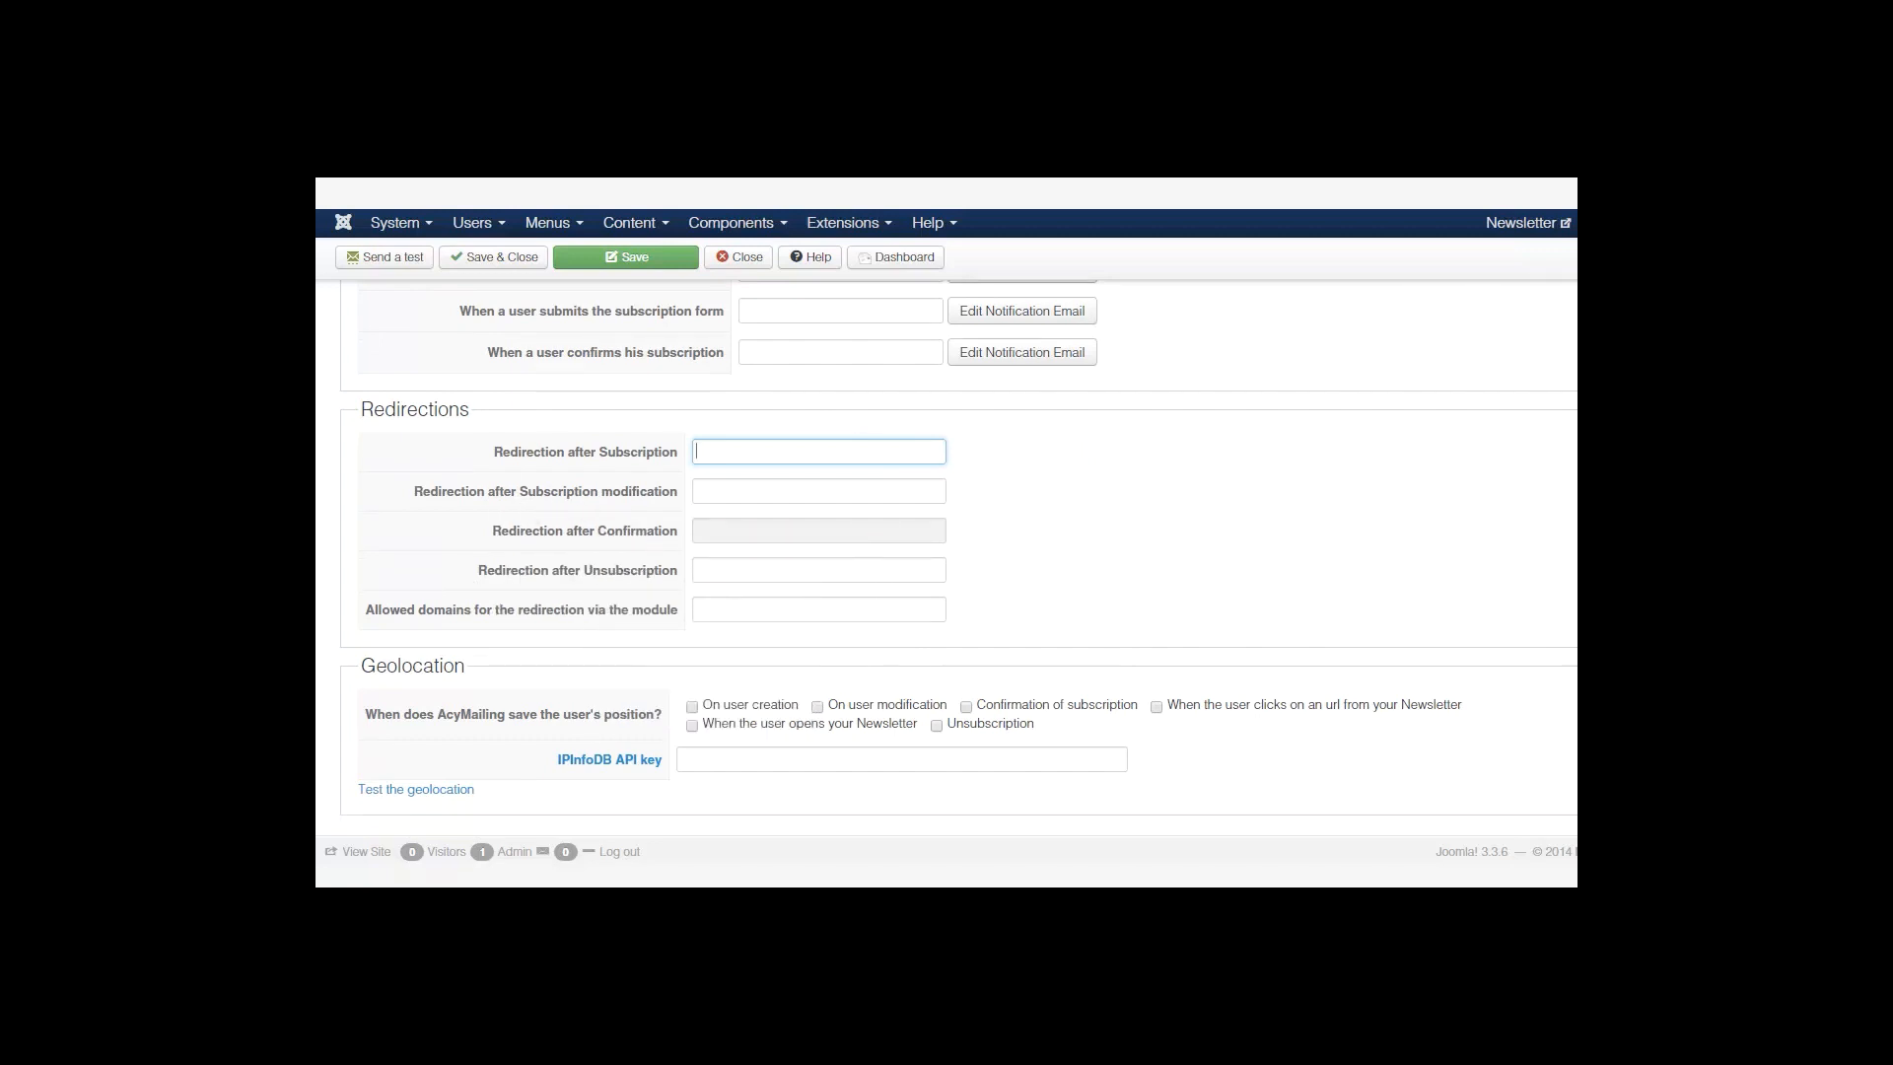
scroll(958, 545, "down", 1)
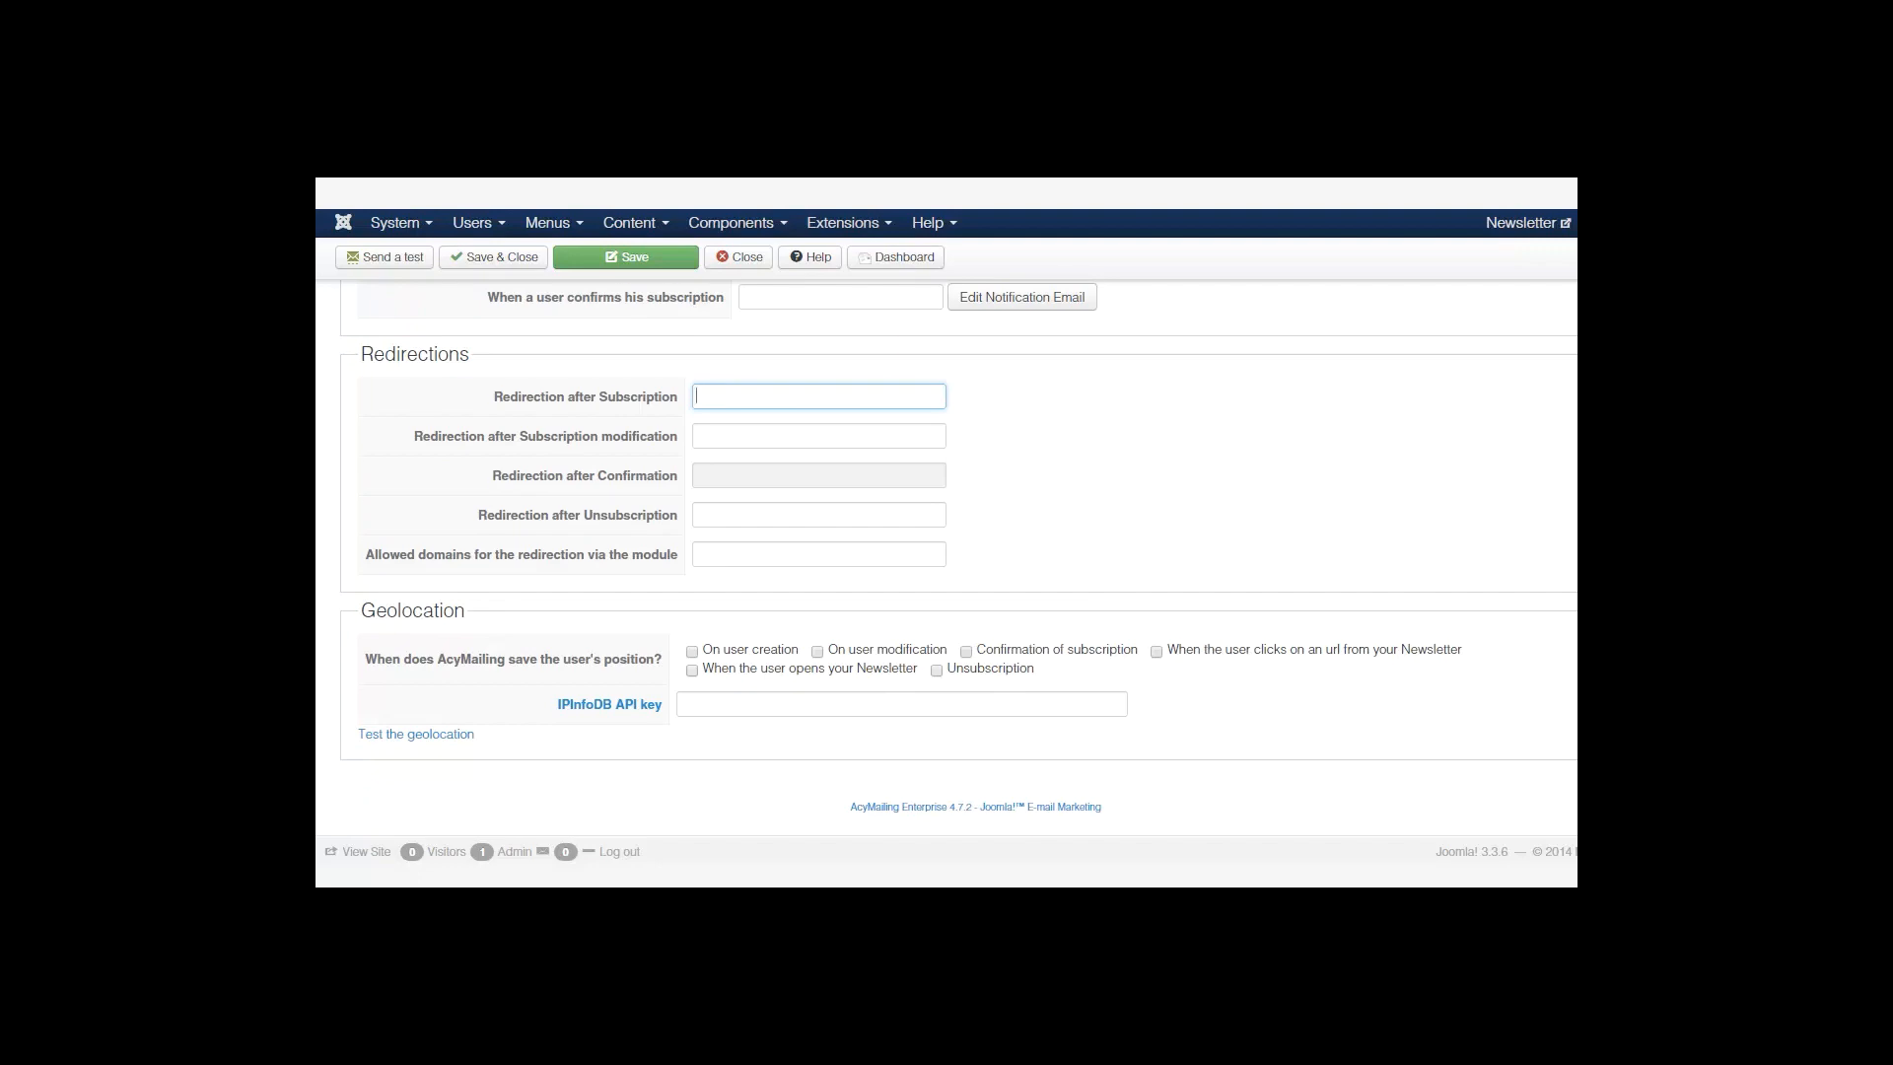
scroll(946, 552, "up", 10)
scroll(946, 552, "down", 4)
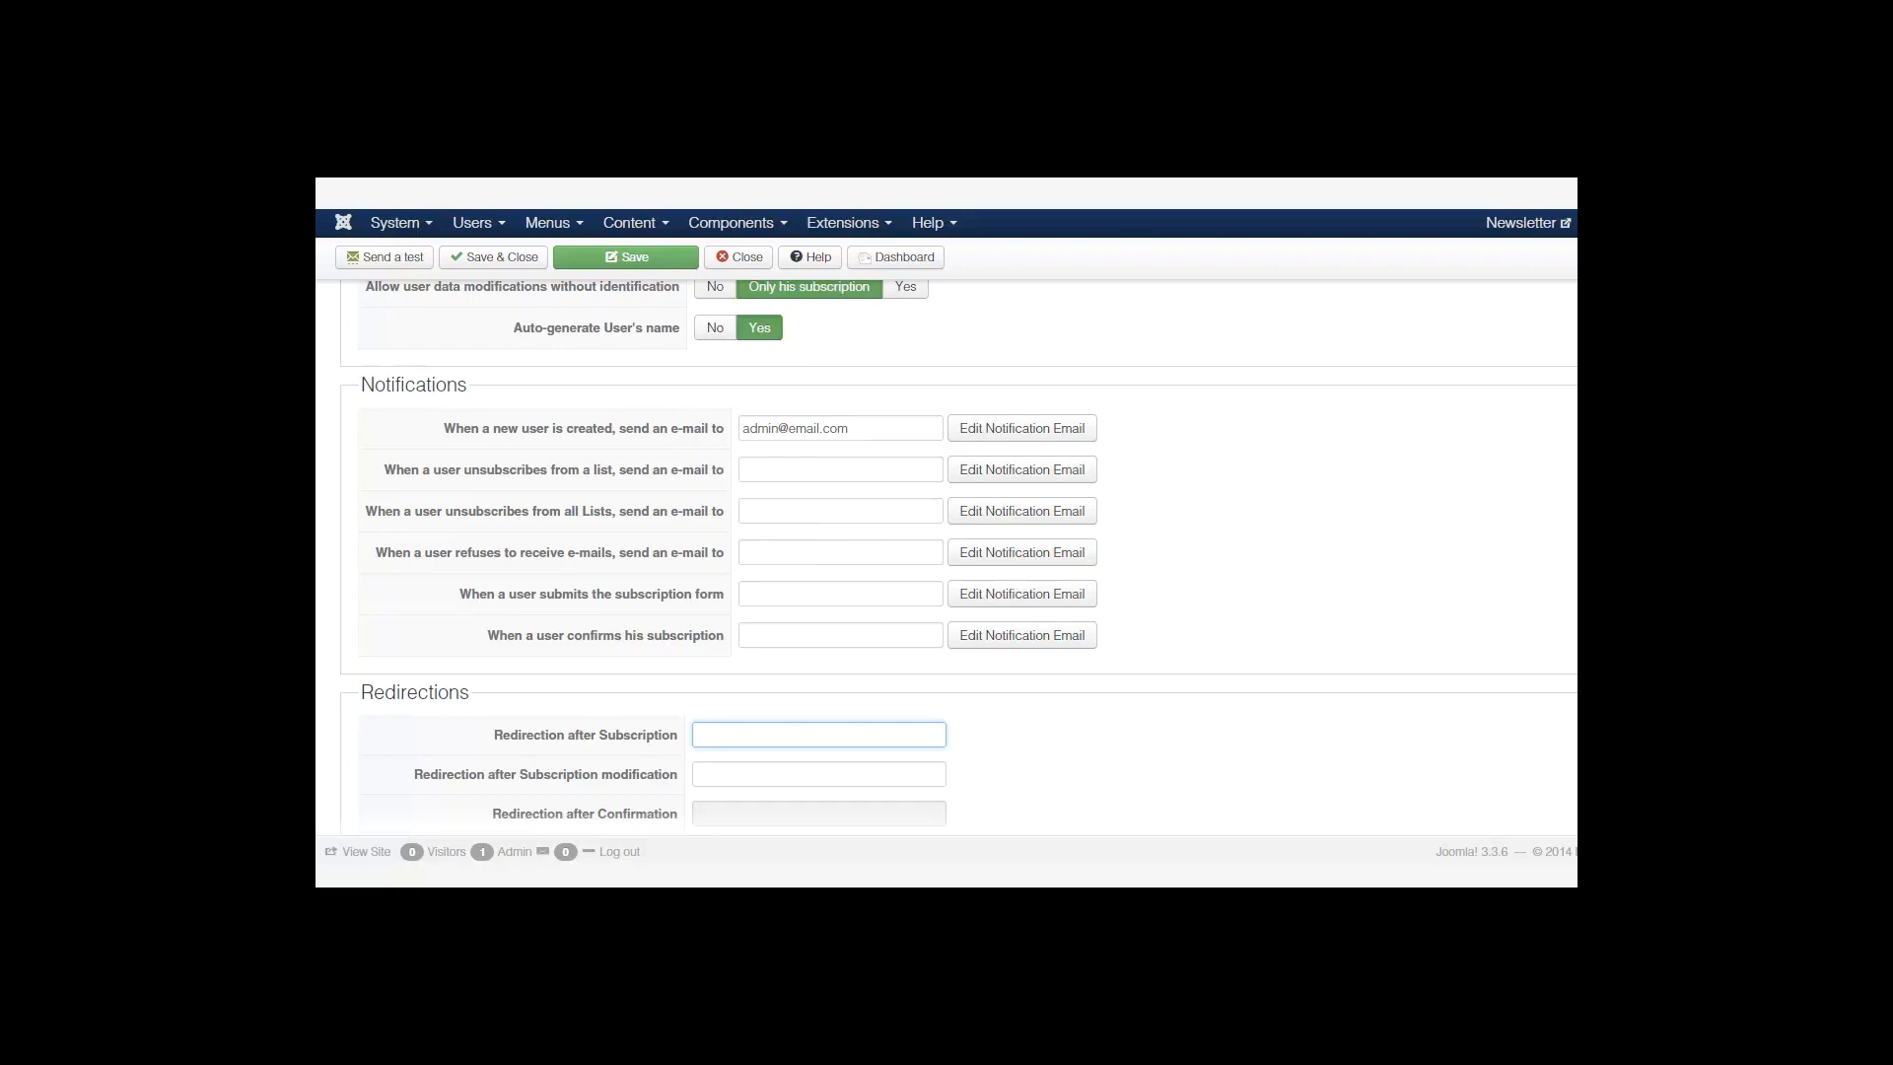
scroll(946, 552, "up", 3)
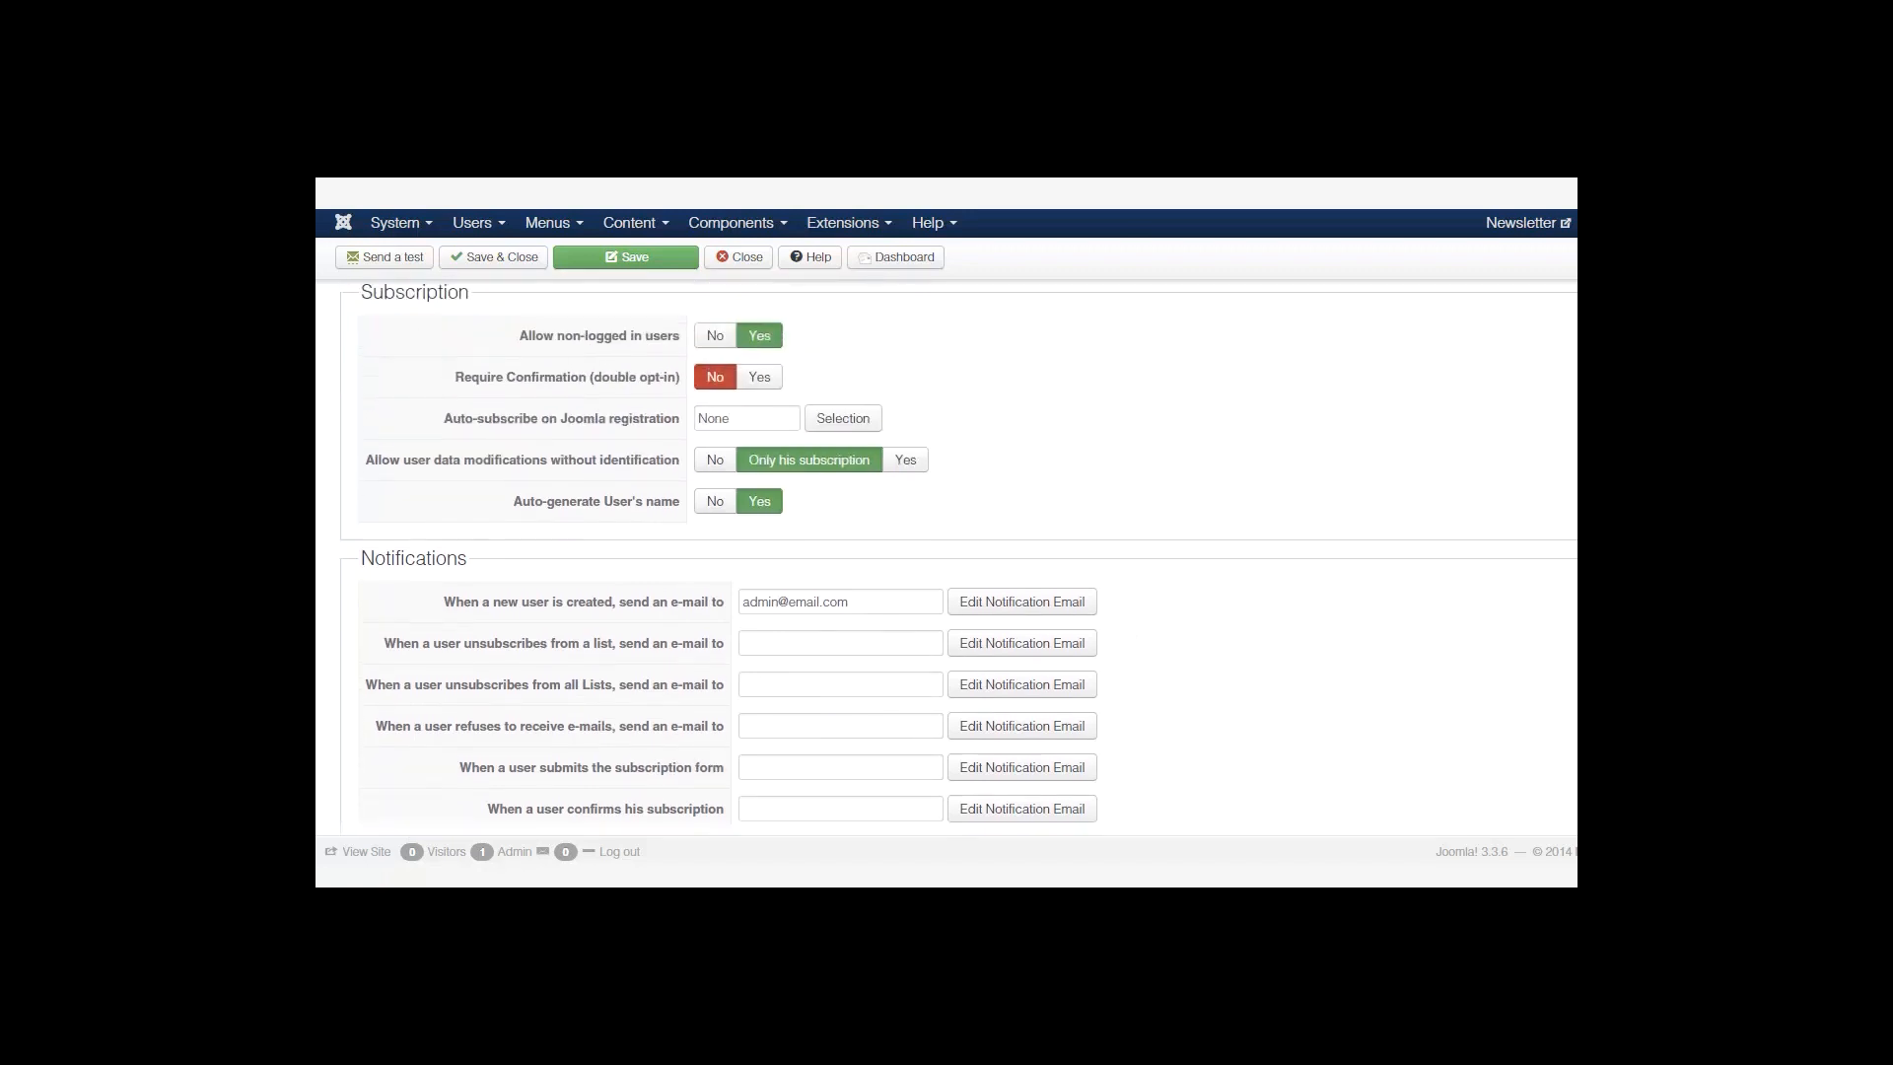
scroll(946, 552, "up", 2)
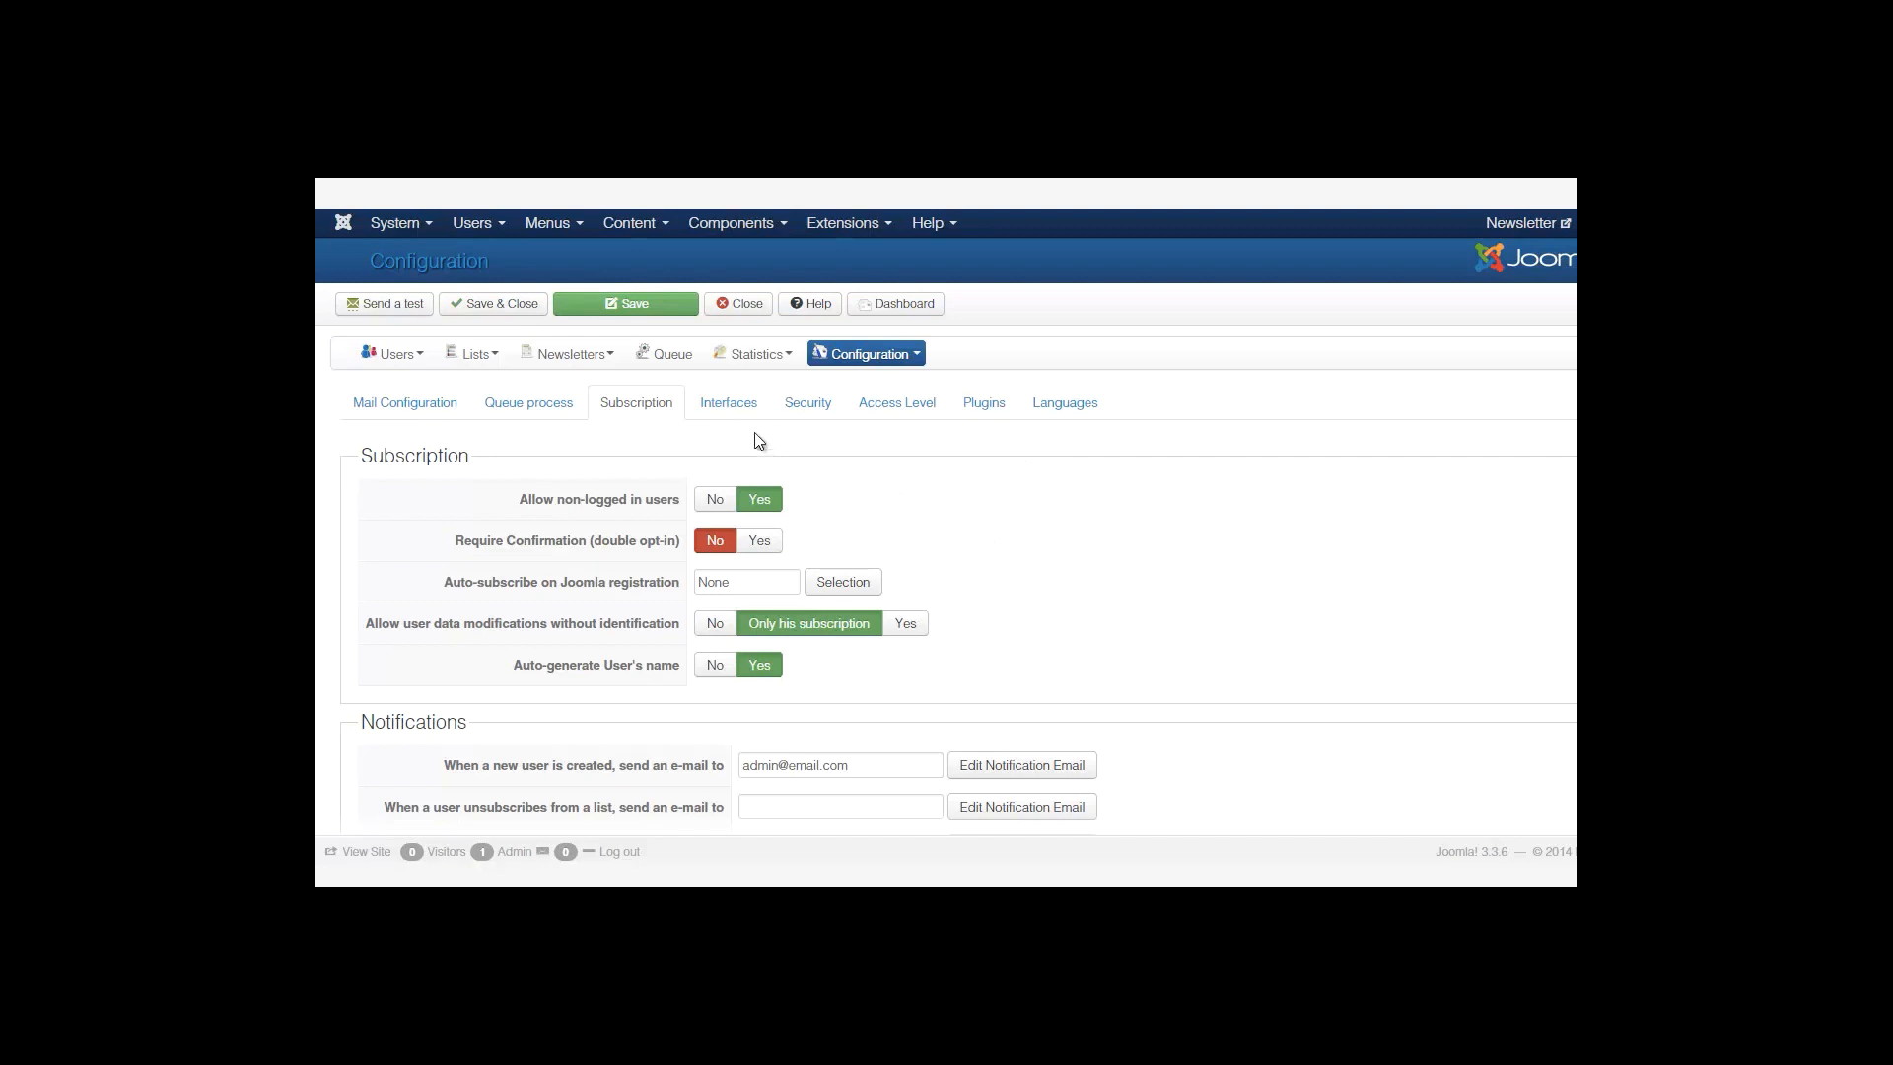
On the Interfaces tab, look through module_custom.css and close it unchanged.
left_click(765, 408)
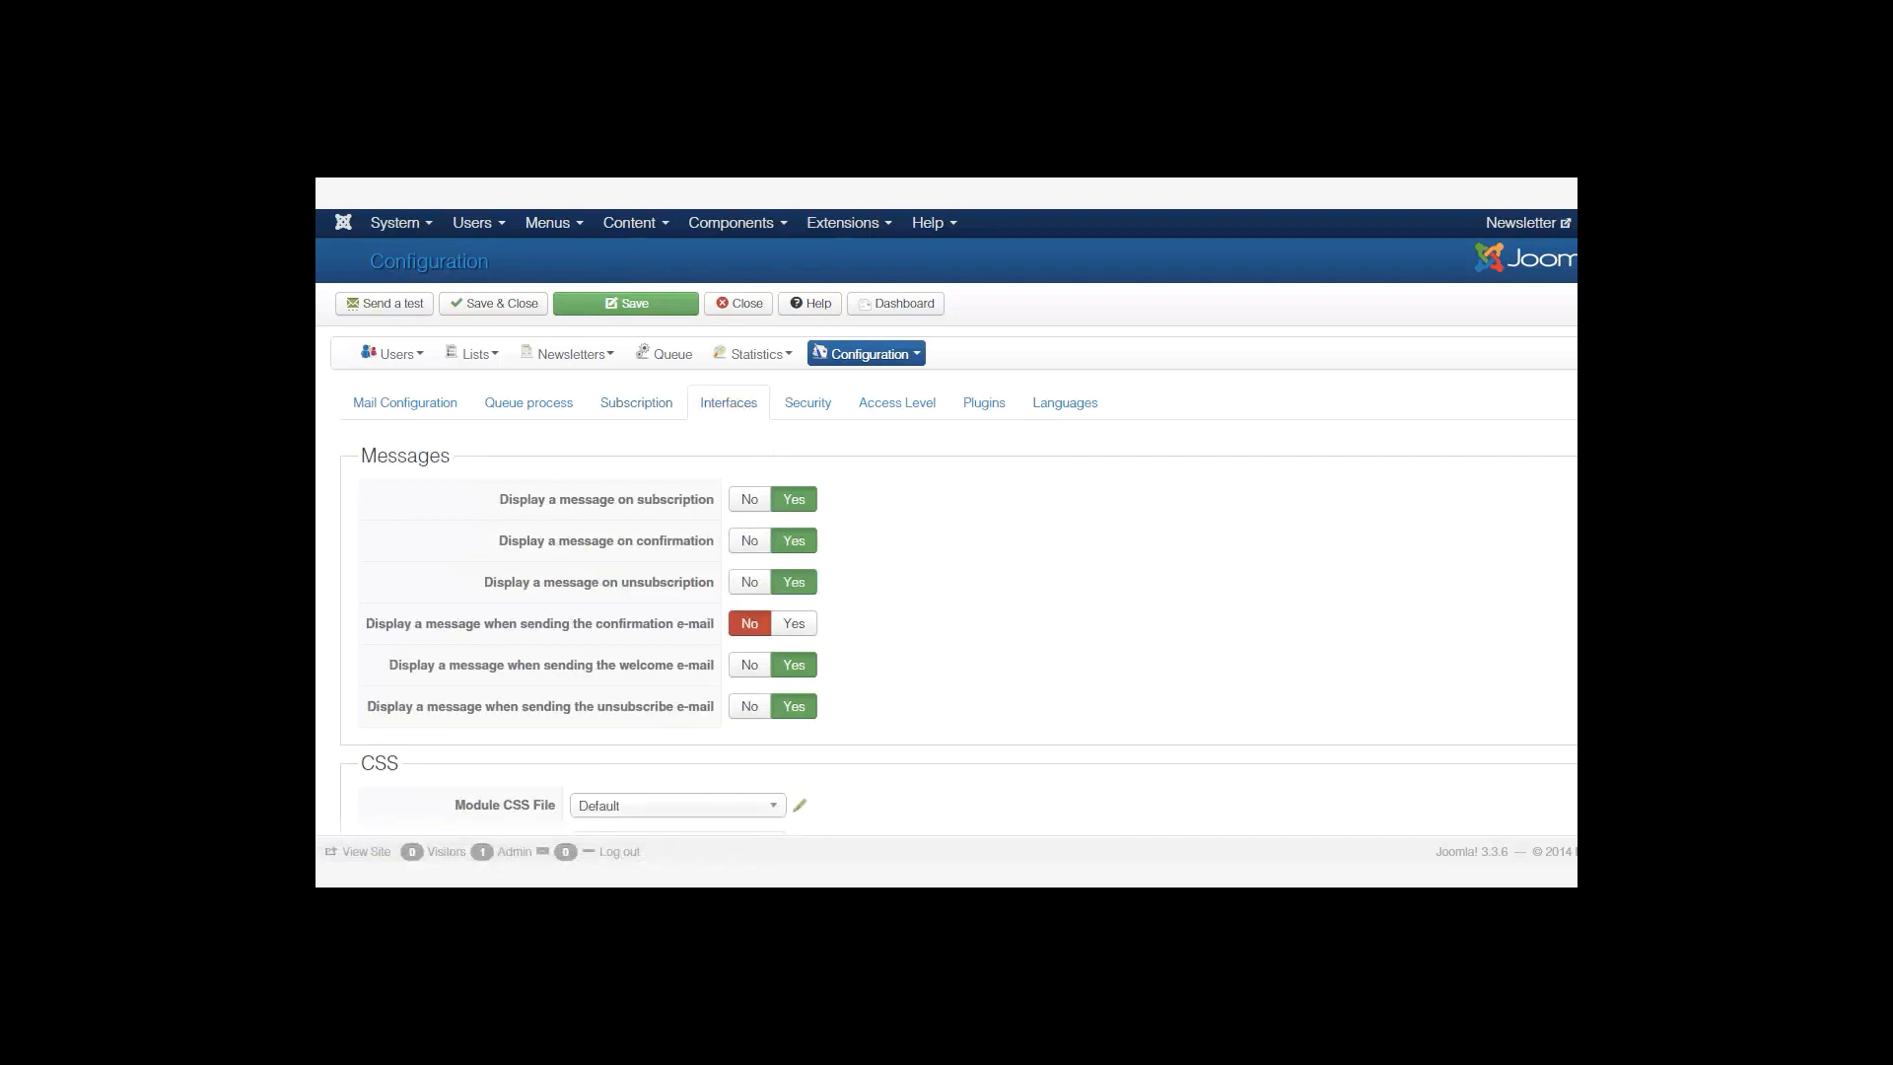
scroll(946, 552, "down", 2)
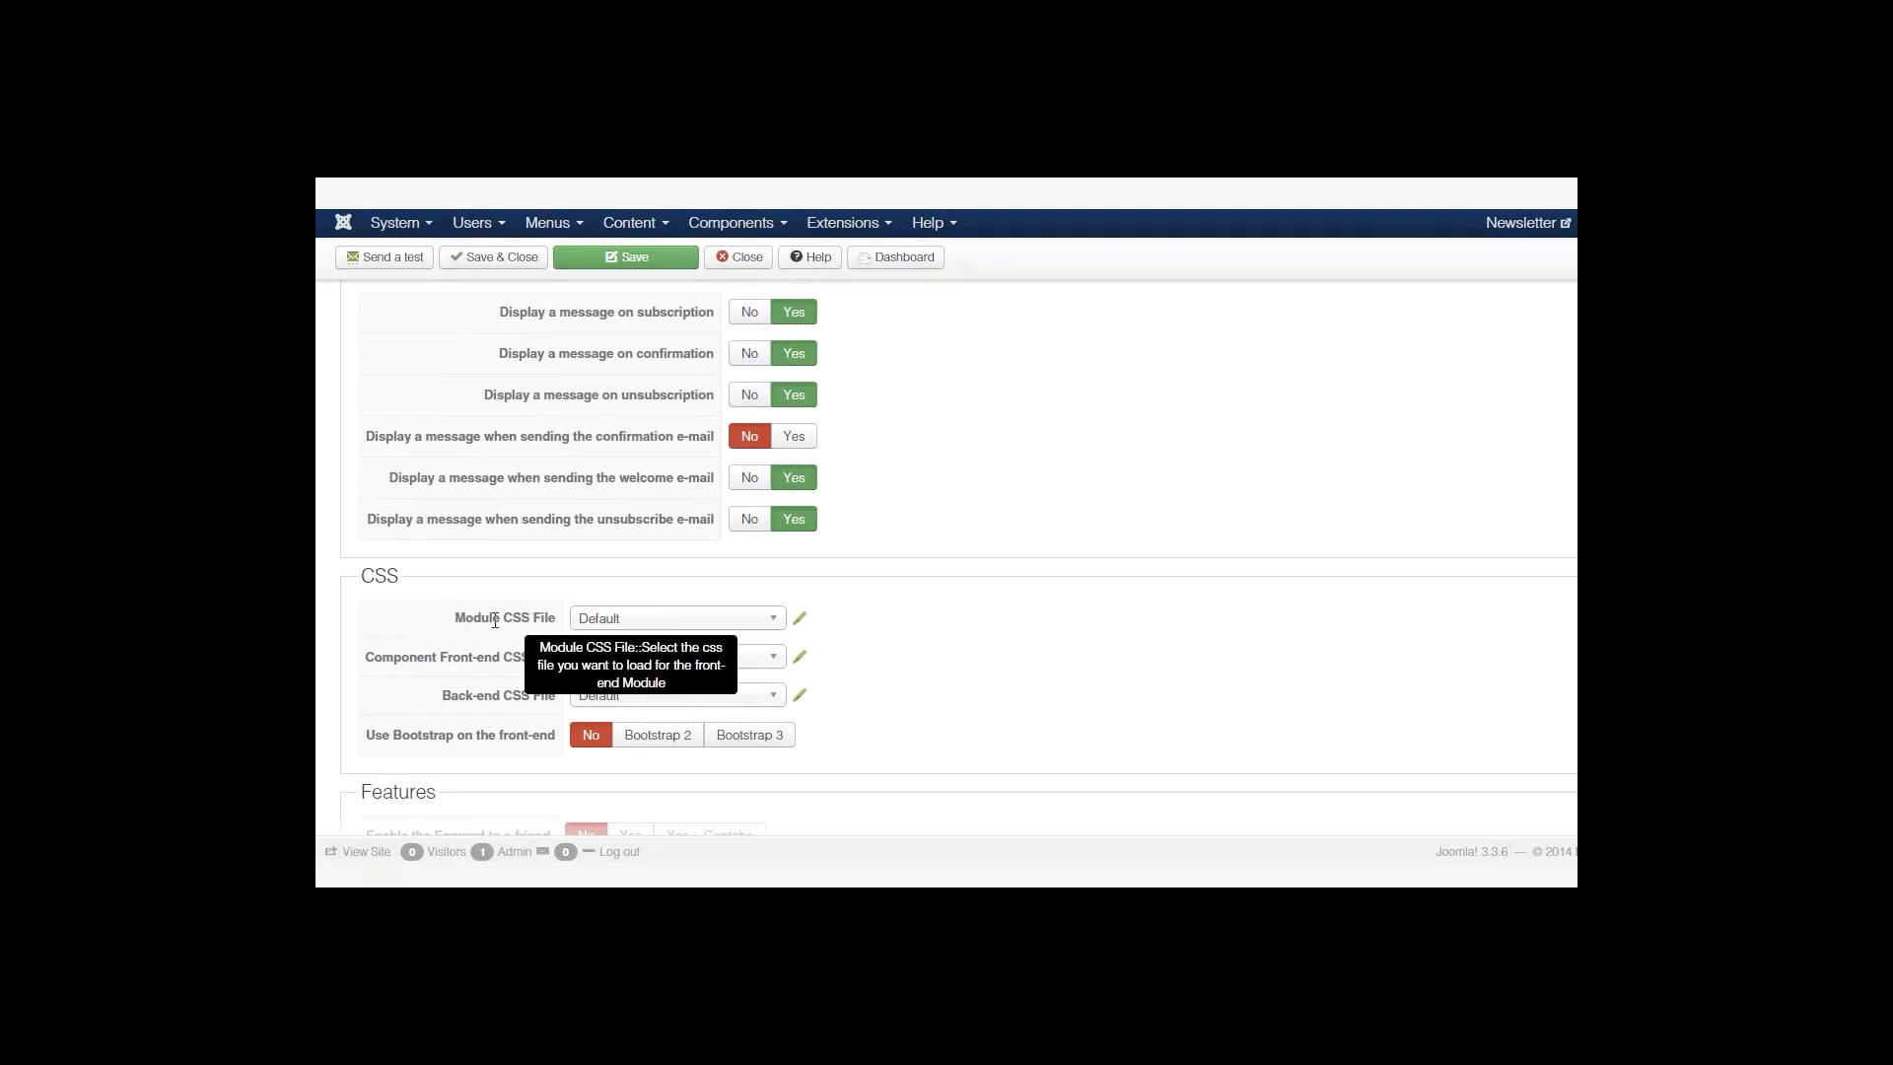
left_click(799, 618)
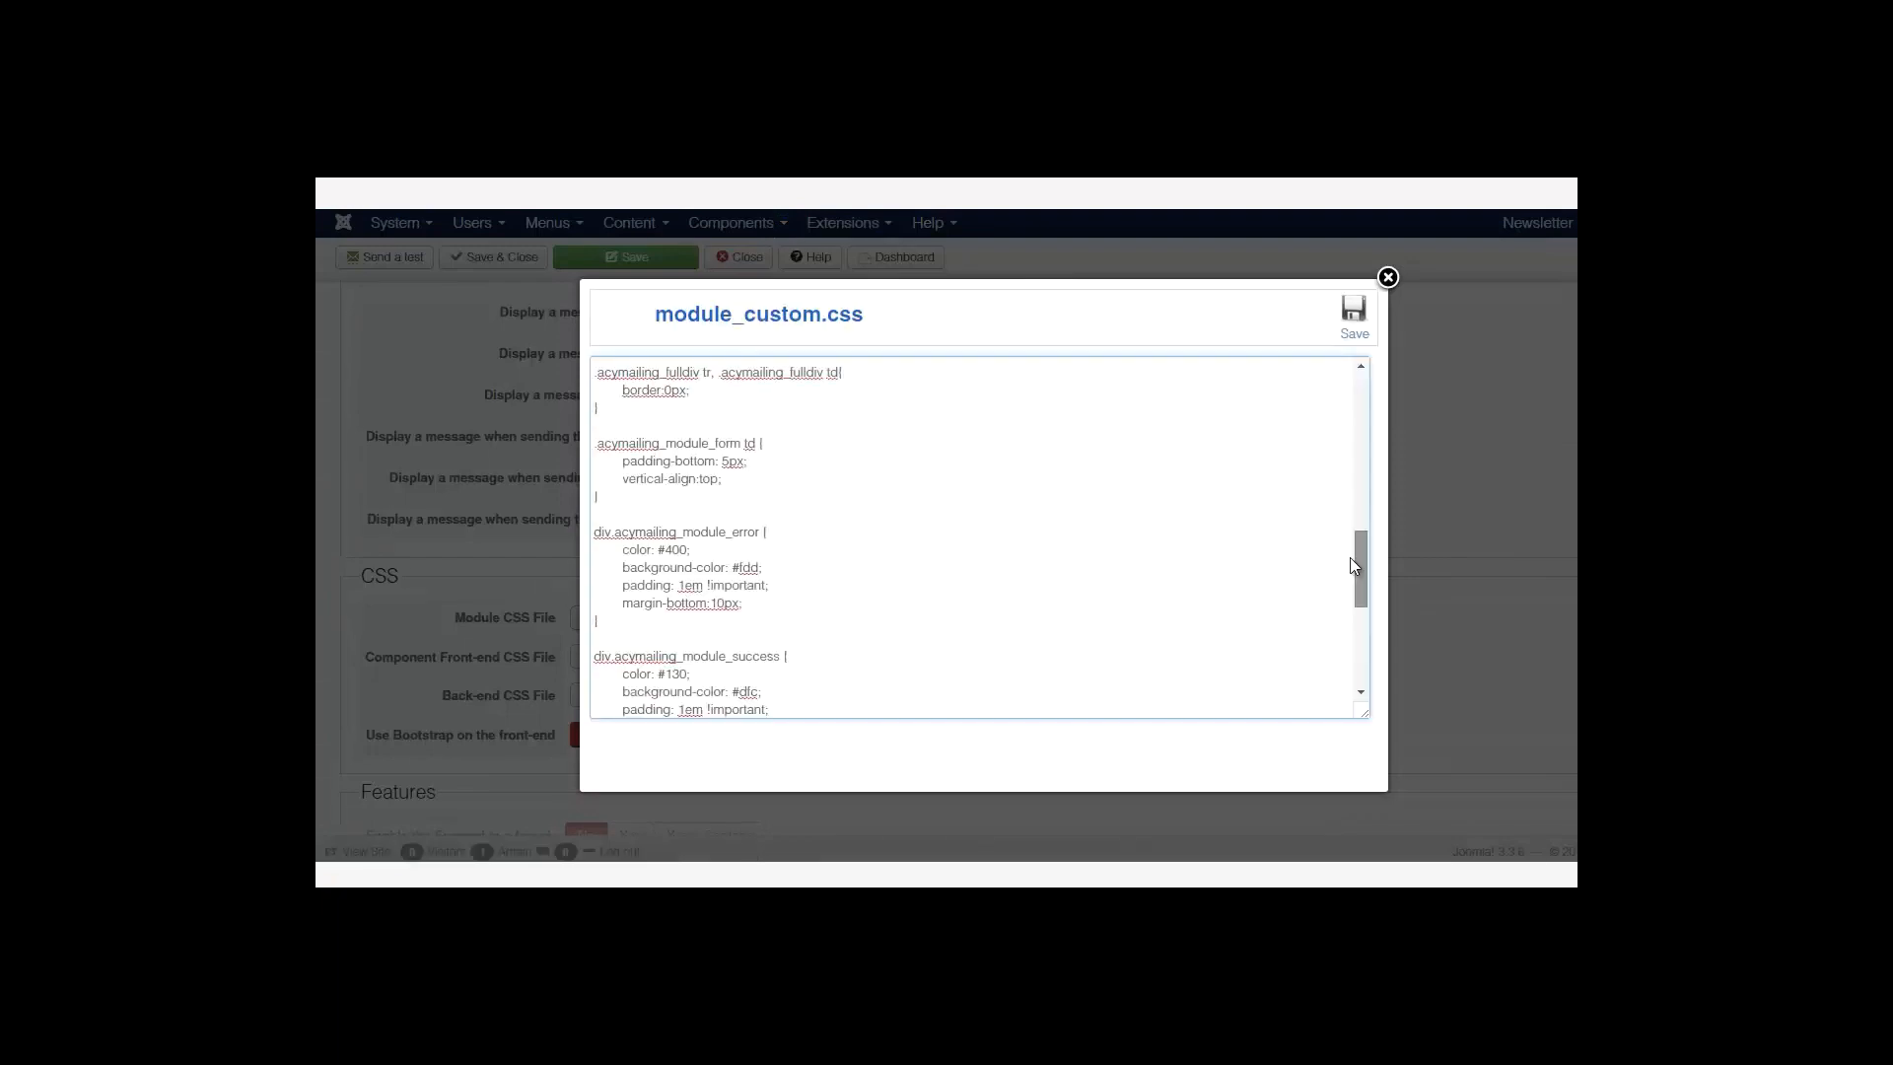
left_click_drag(1355, 558, 1355, 547)
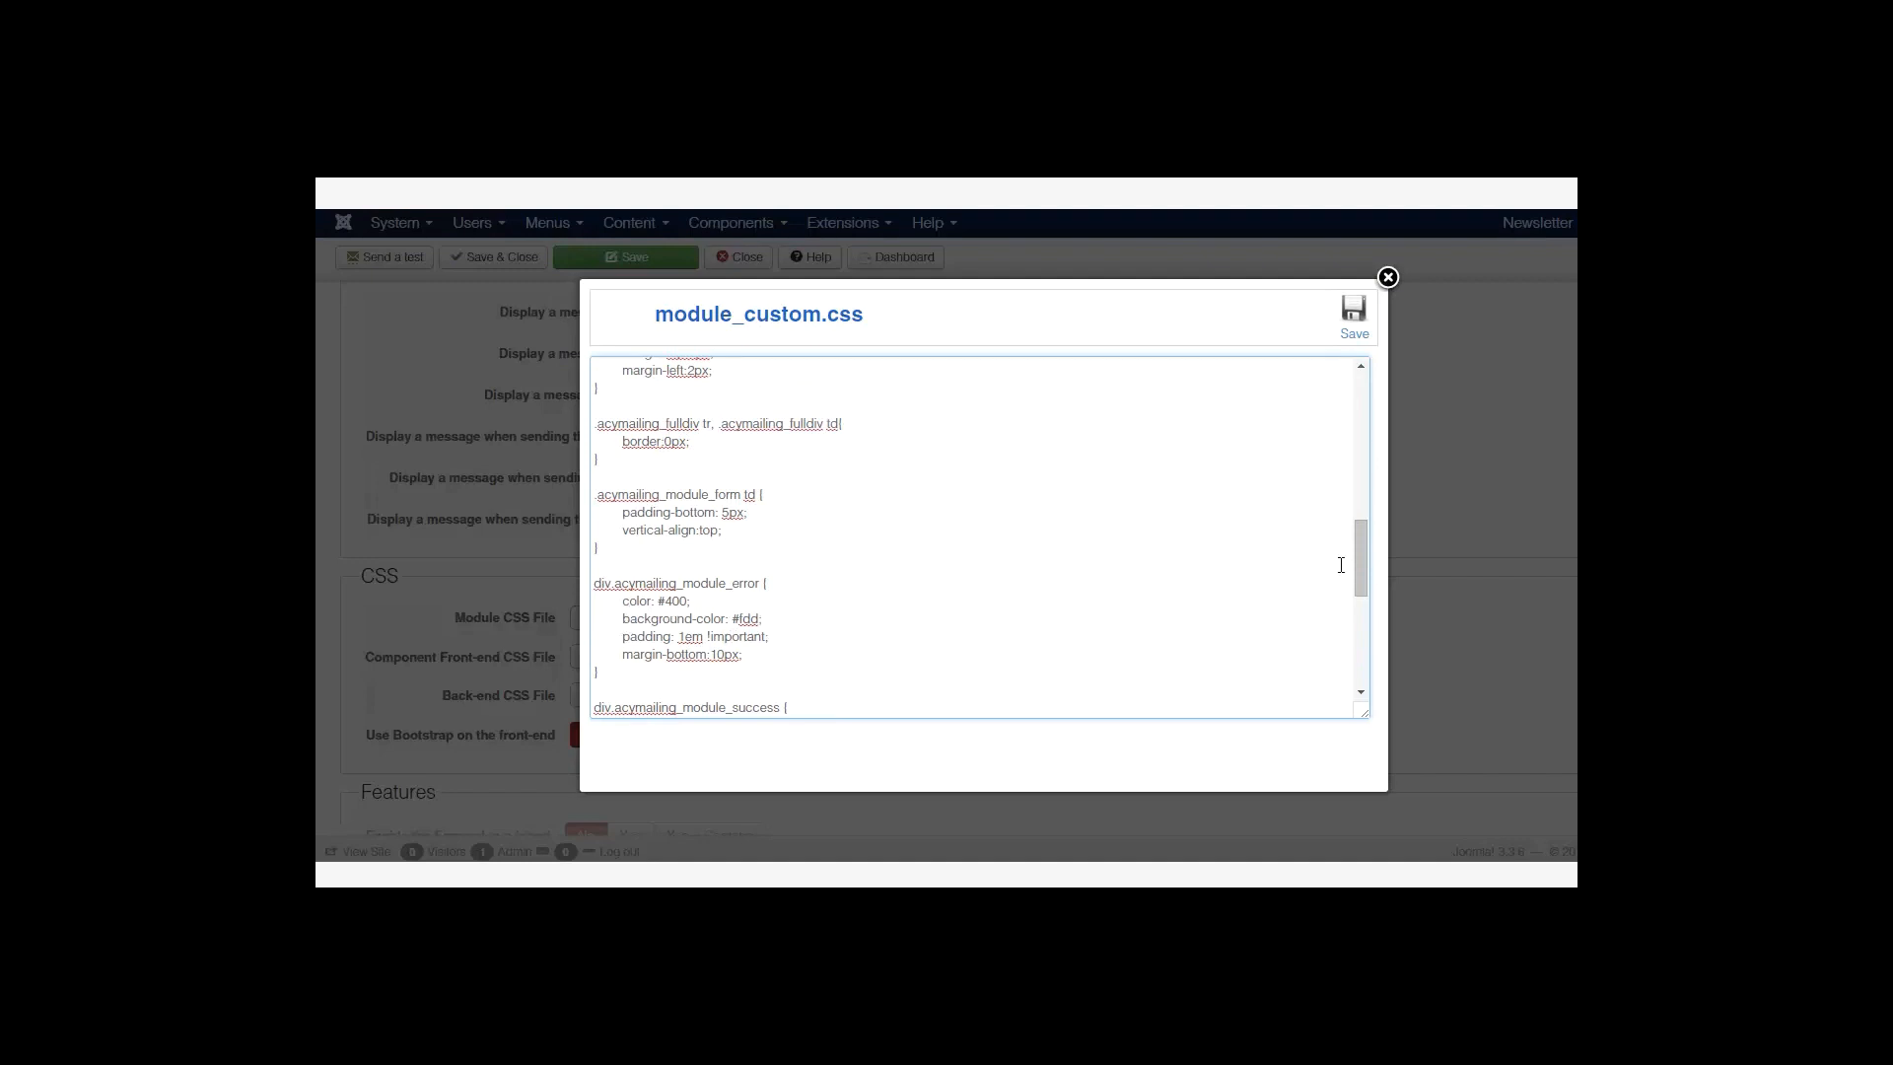
left_click_drag(1362, 564, 1357, 656)
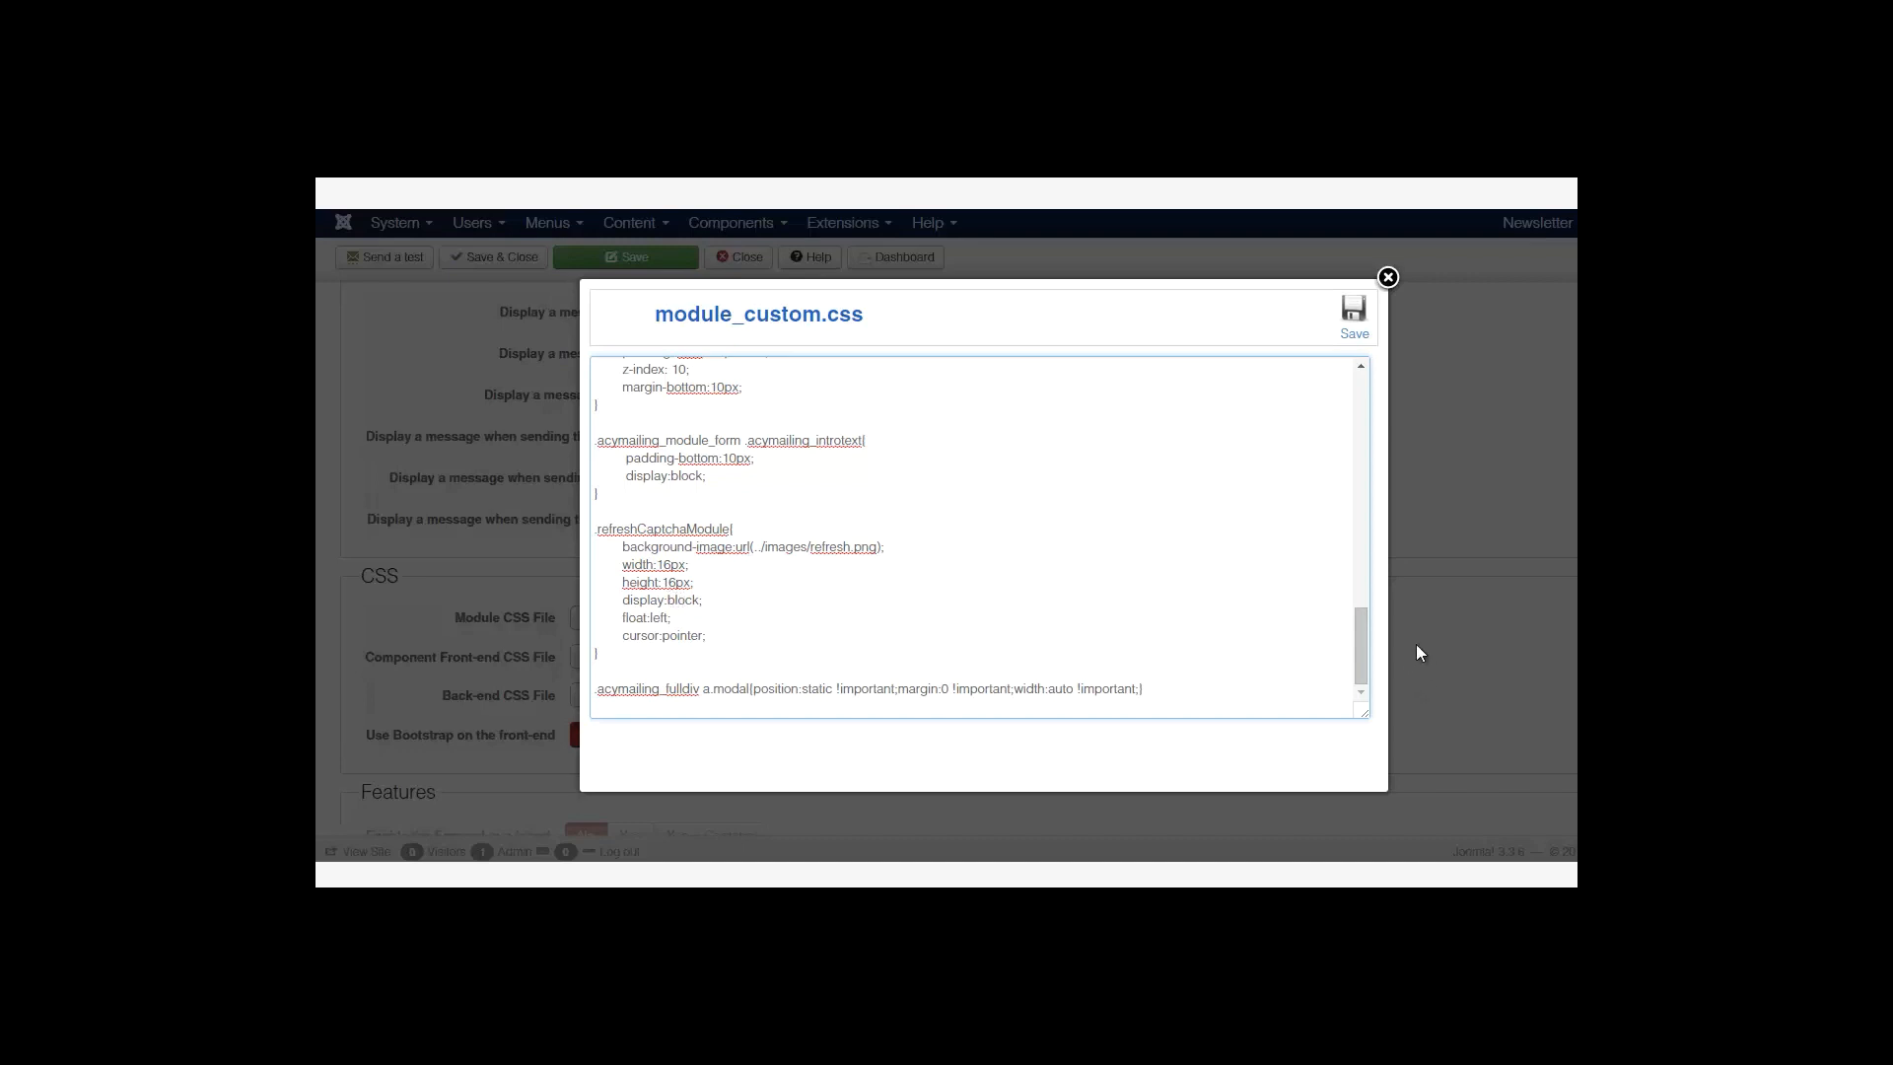
scroll(1352, 593, "up", 3)
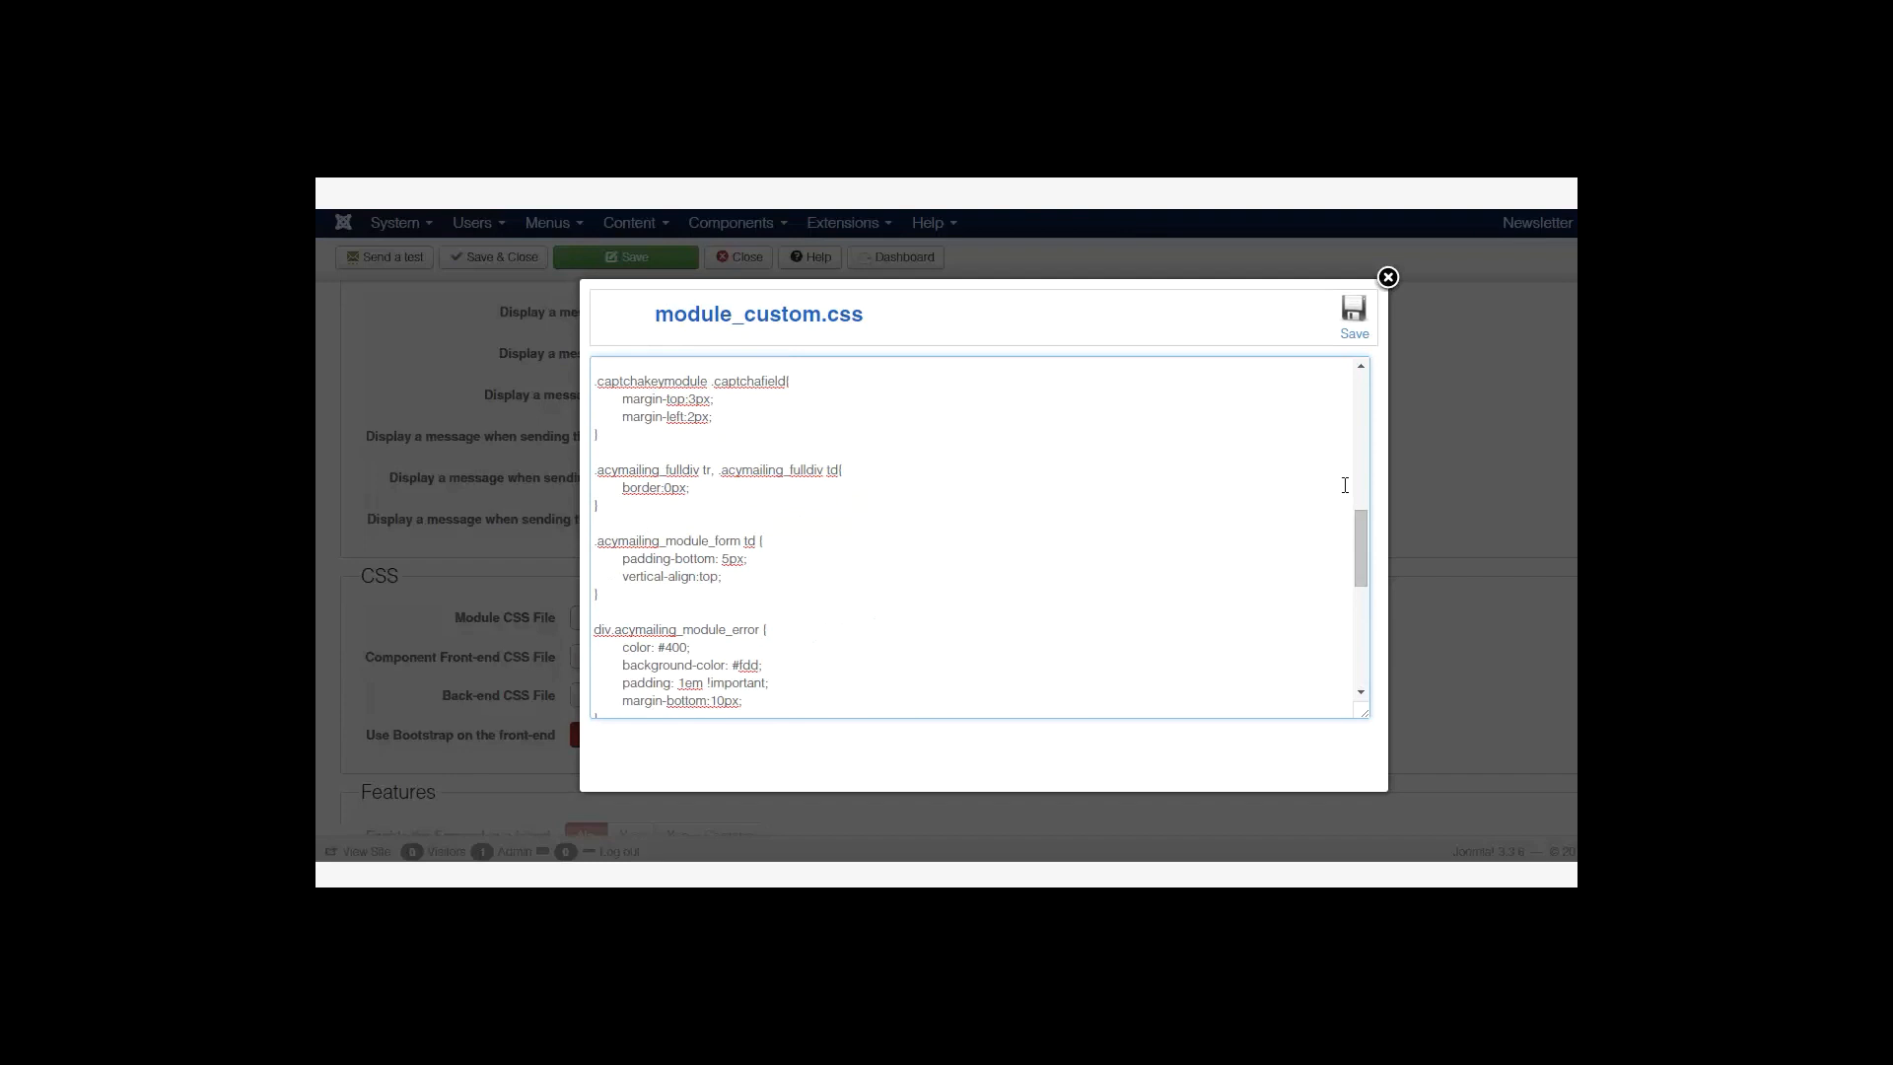
left_click(1388, 278)
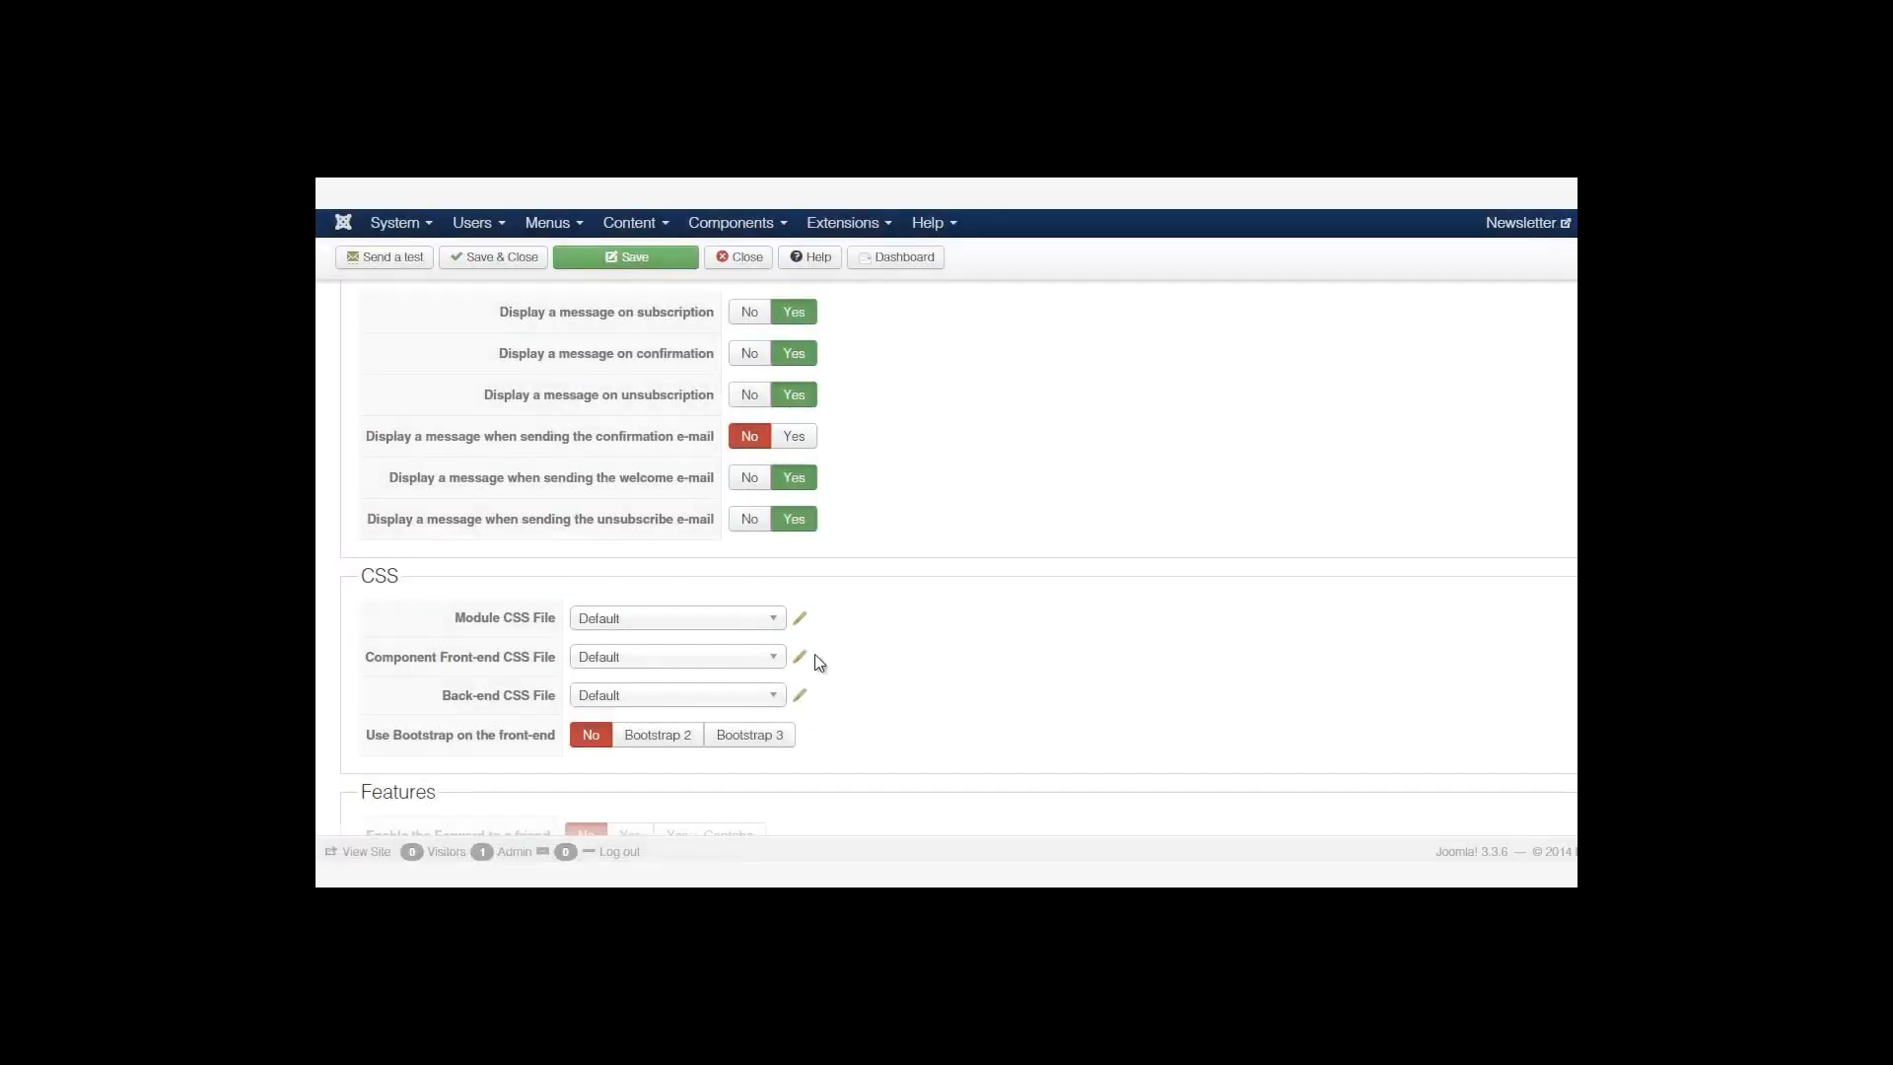
Set Forward to a friend to 'Yes + Captcha' and add Google Analytics click tracking.
scroll(958, 557, "down", 3)
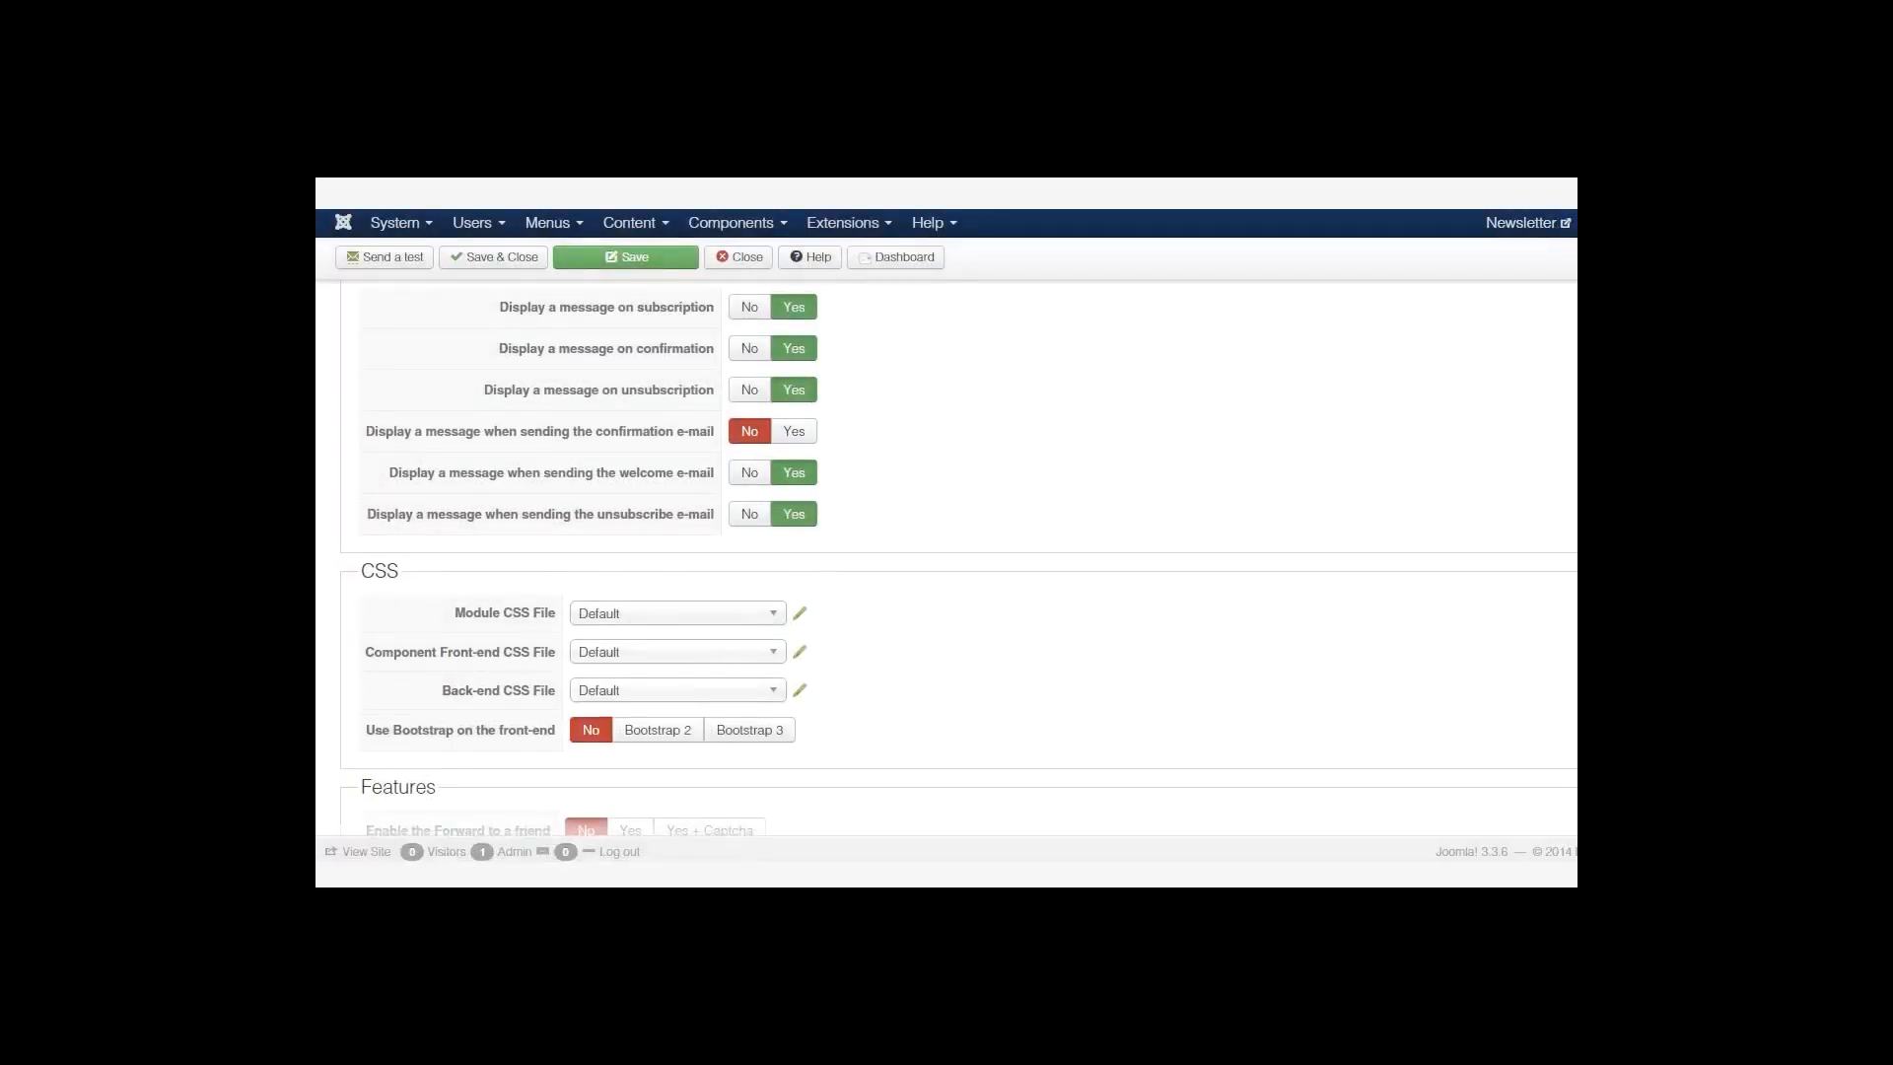
scroll(1173, 488, "down", 1)
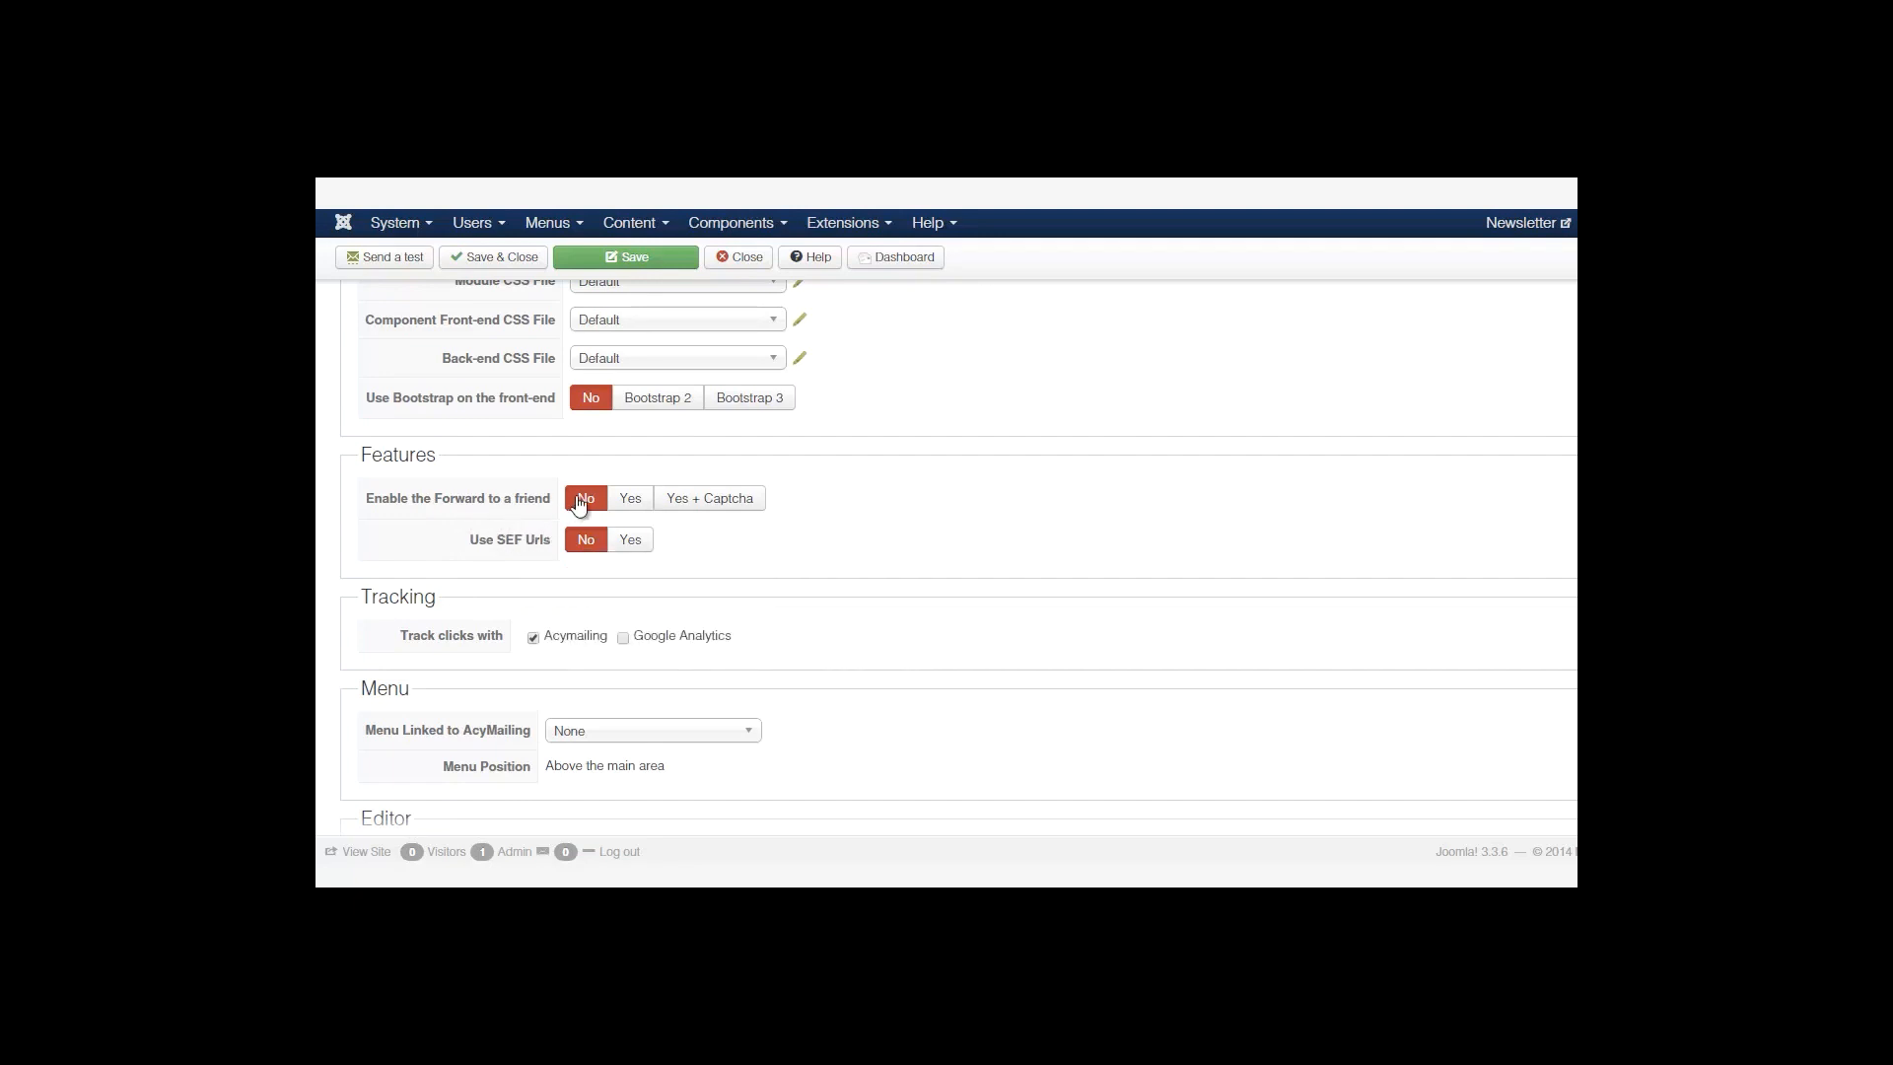
left_click(716, 505)
mouse_move(553, 543)
scroll(855, 424, "down", 3)
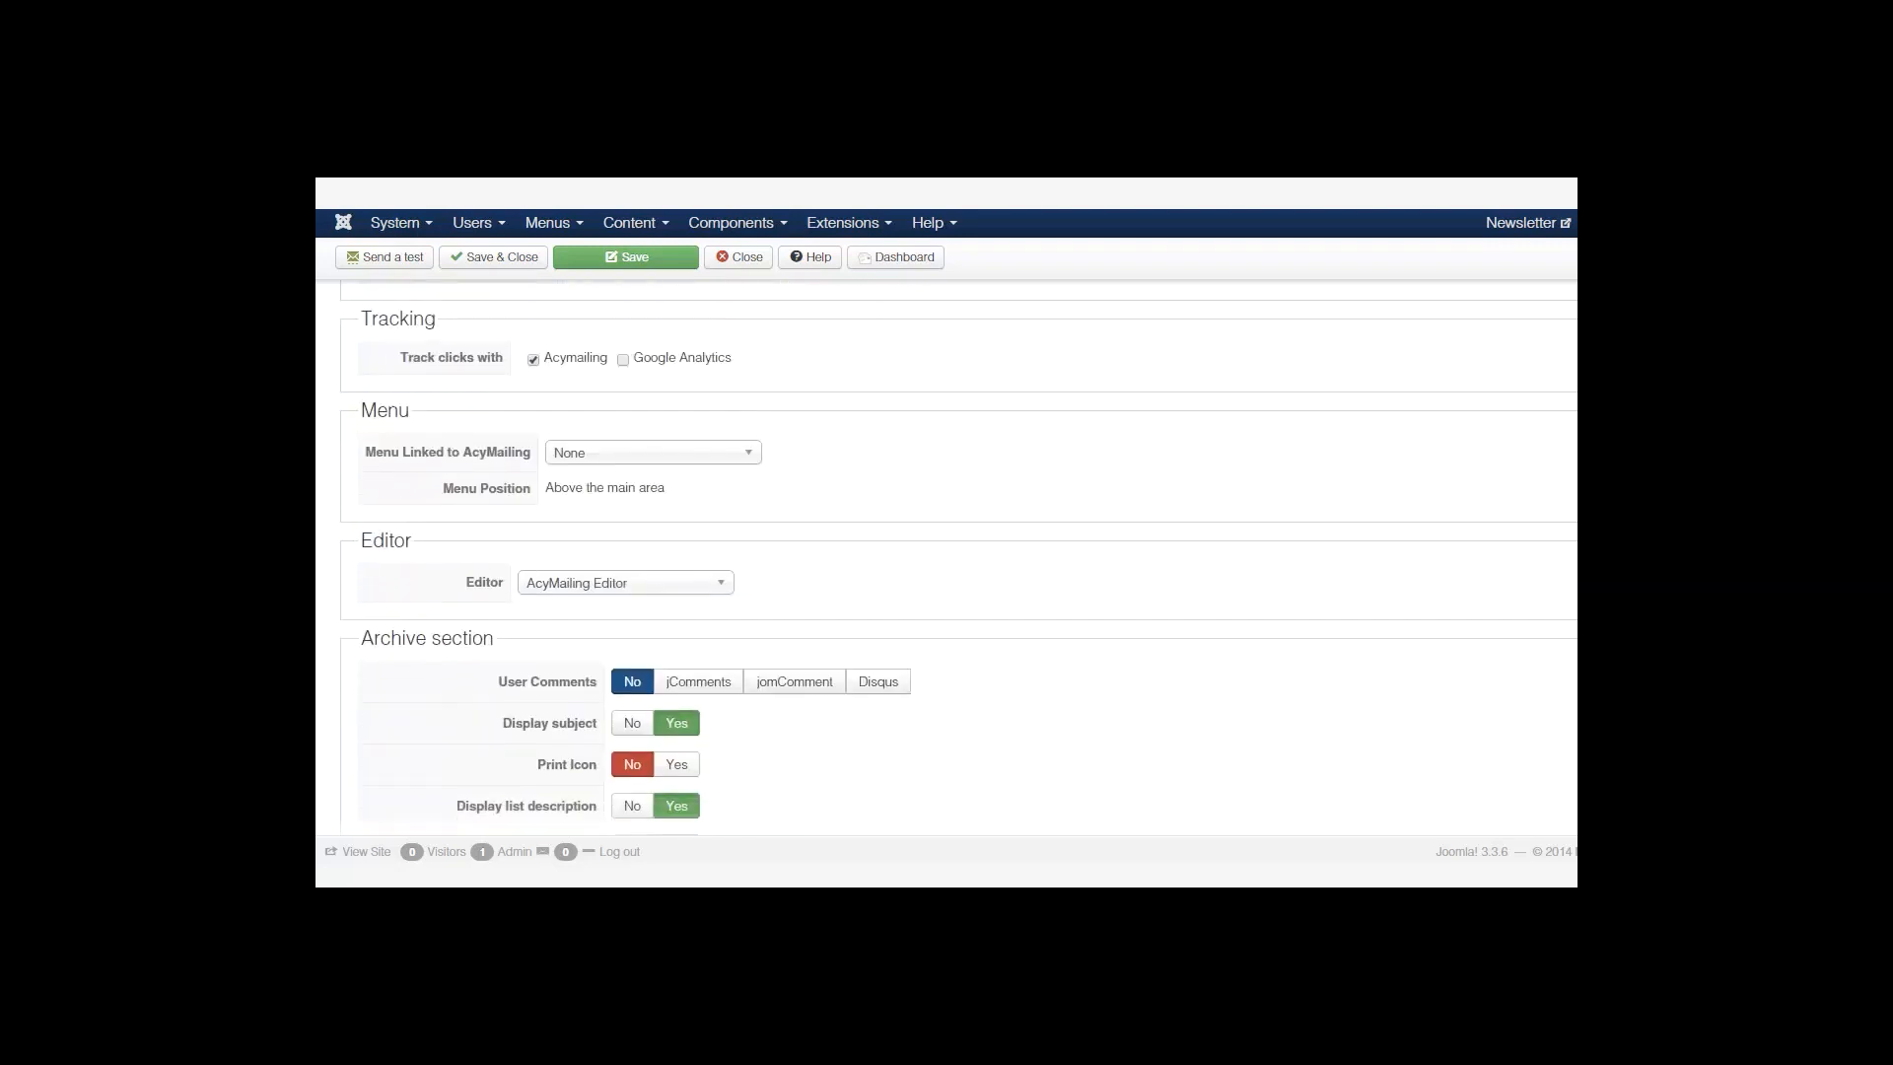
left_click(624, 361)
Check the linked Menu choices, leaving it at None, and bring up the Editor list.
left_click(749, 456)
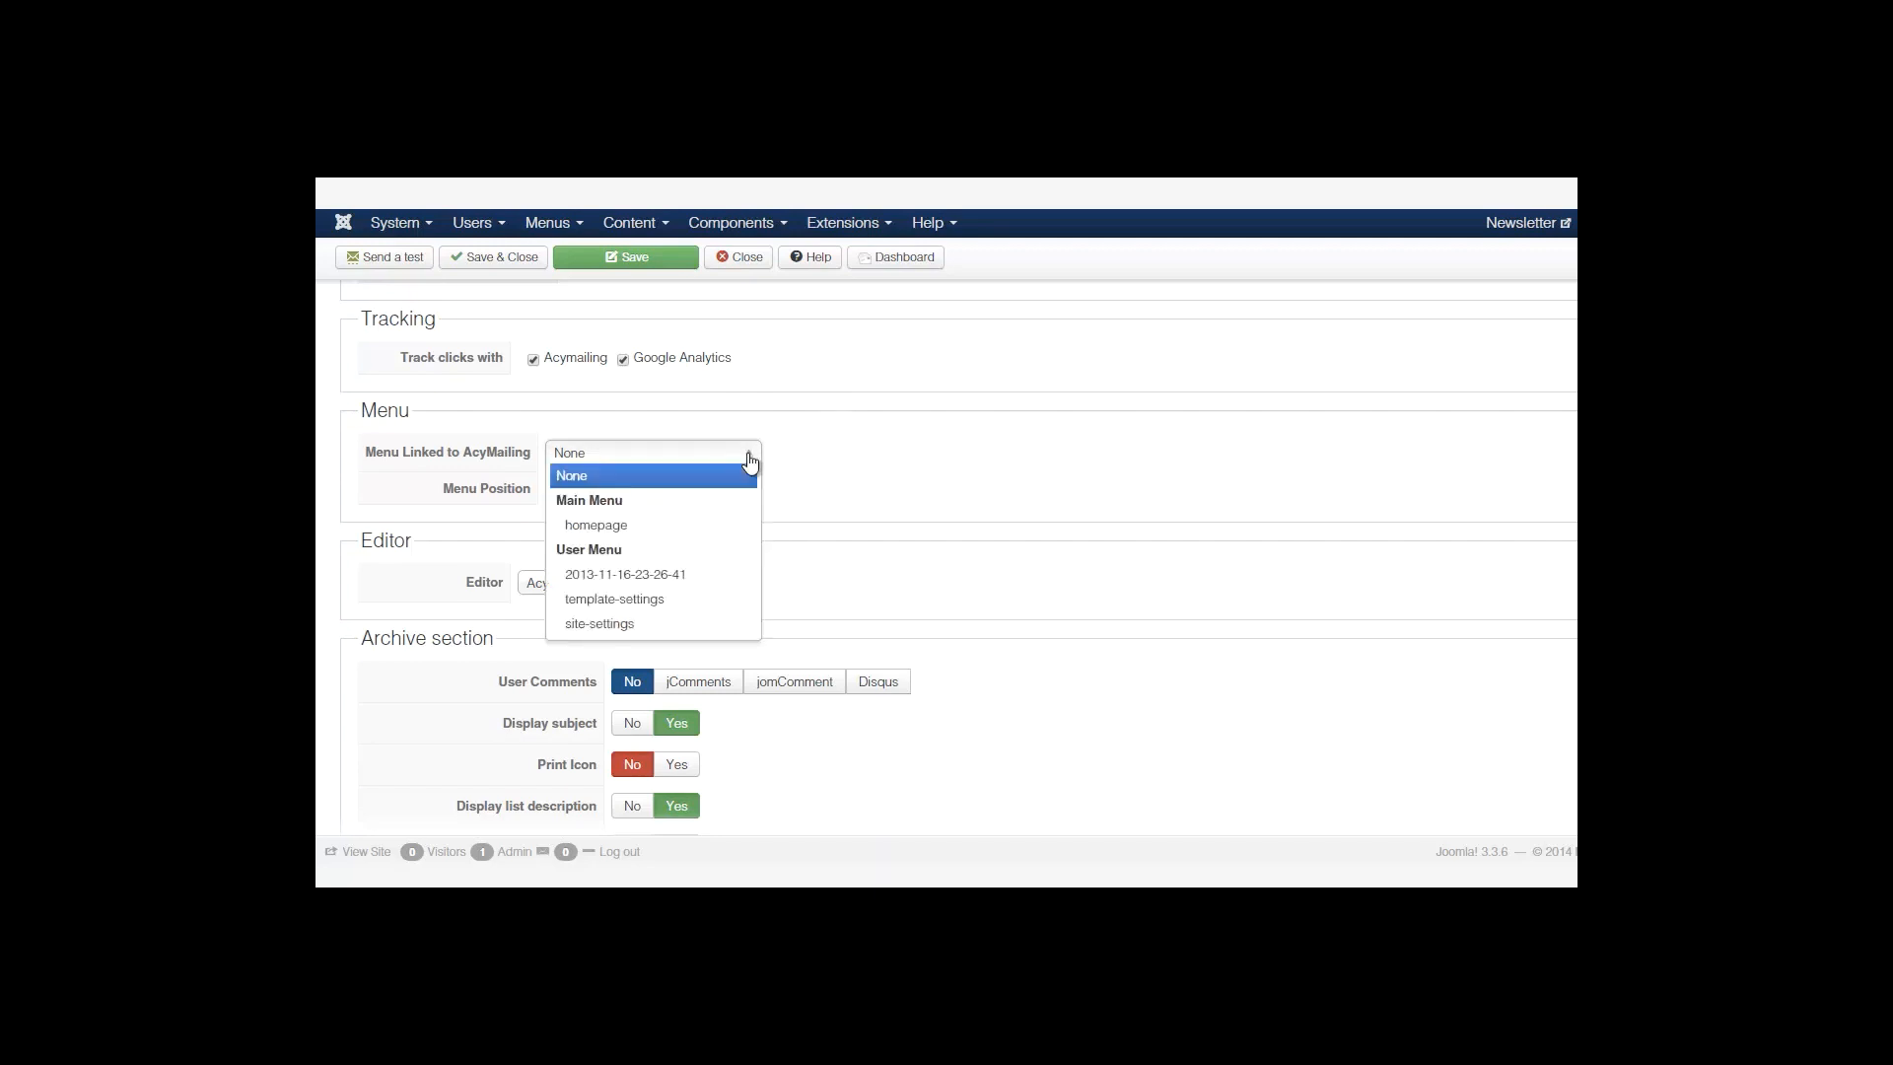
left_click(749, 459)
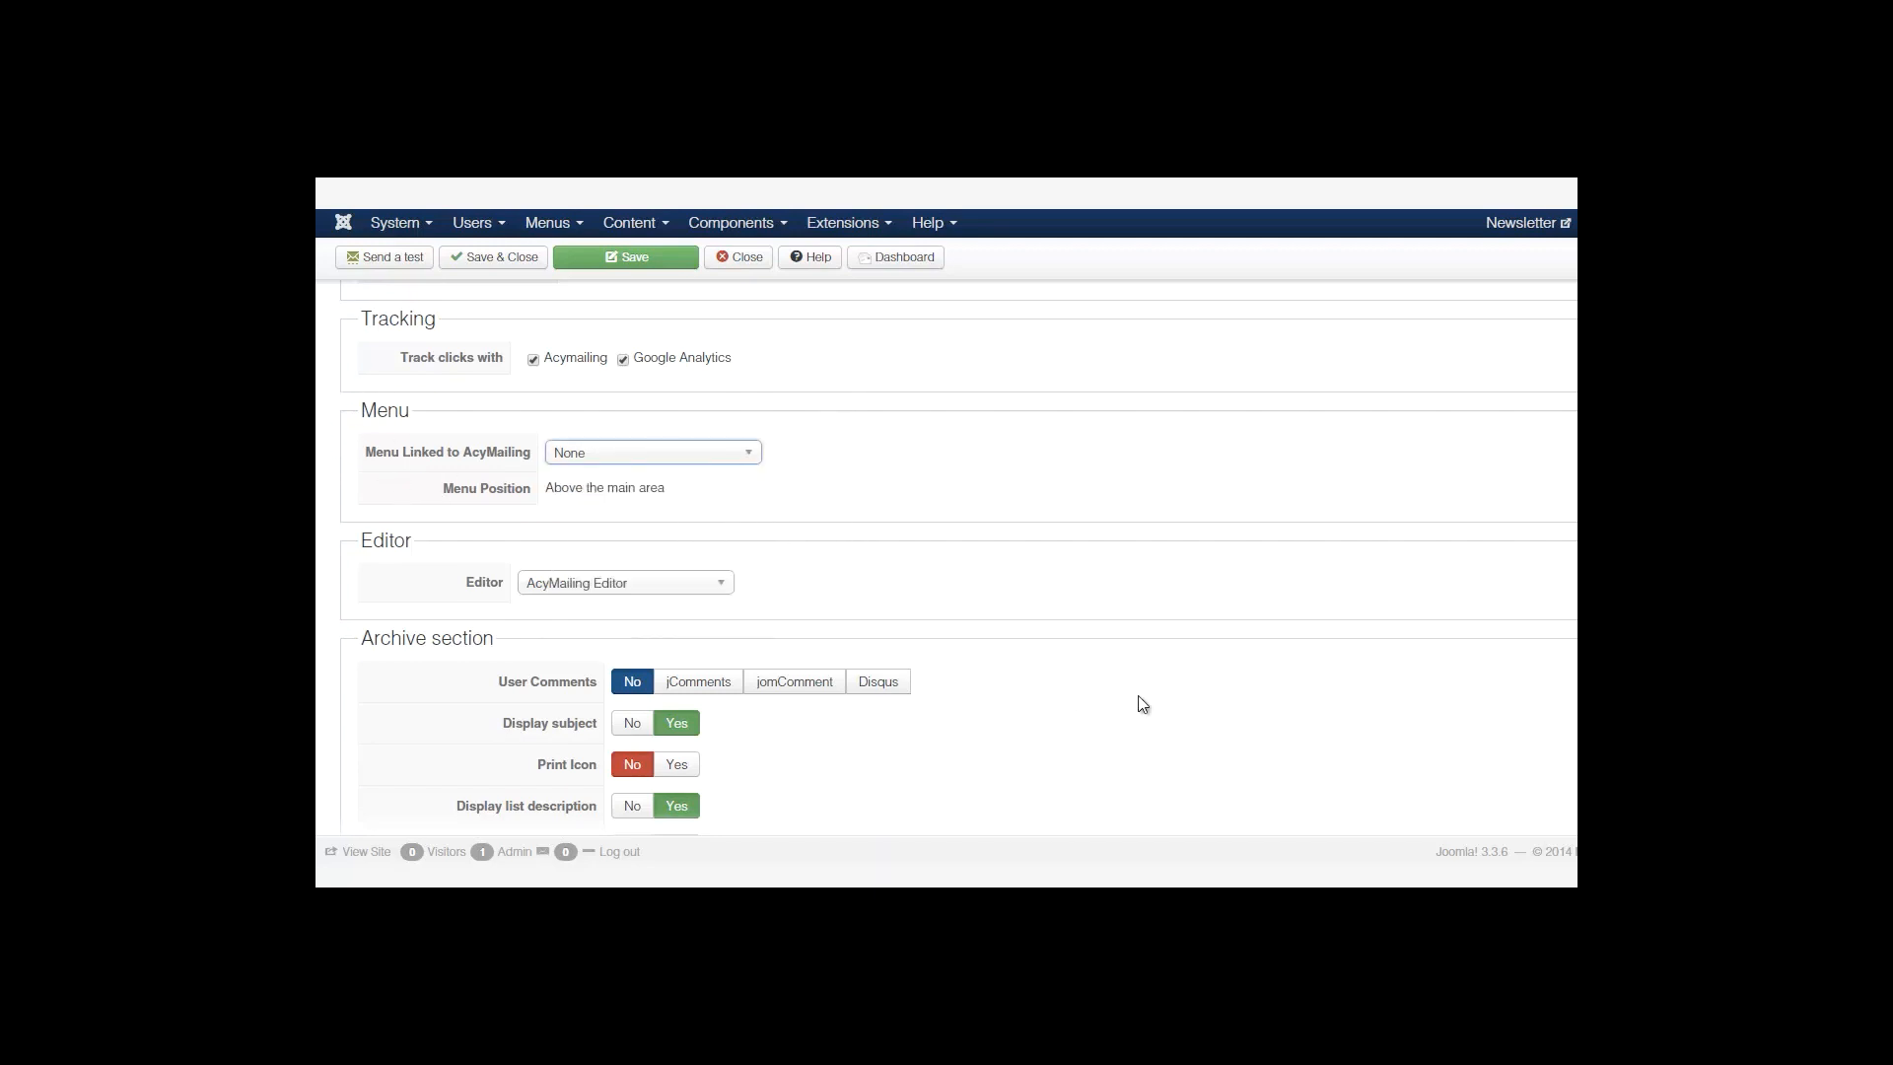
scroll(1014, 549, "down", 2)
left_click(700, 427)
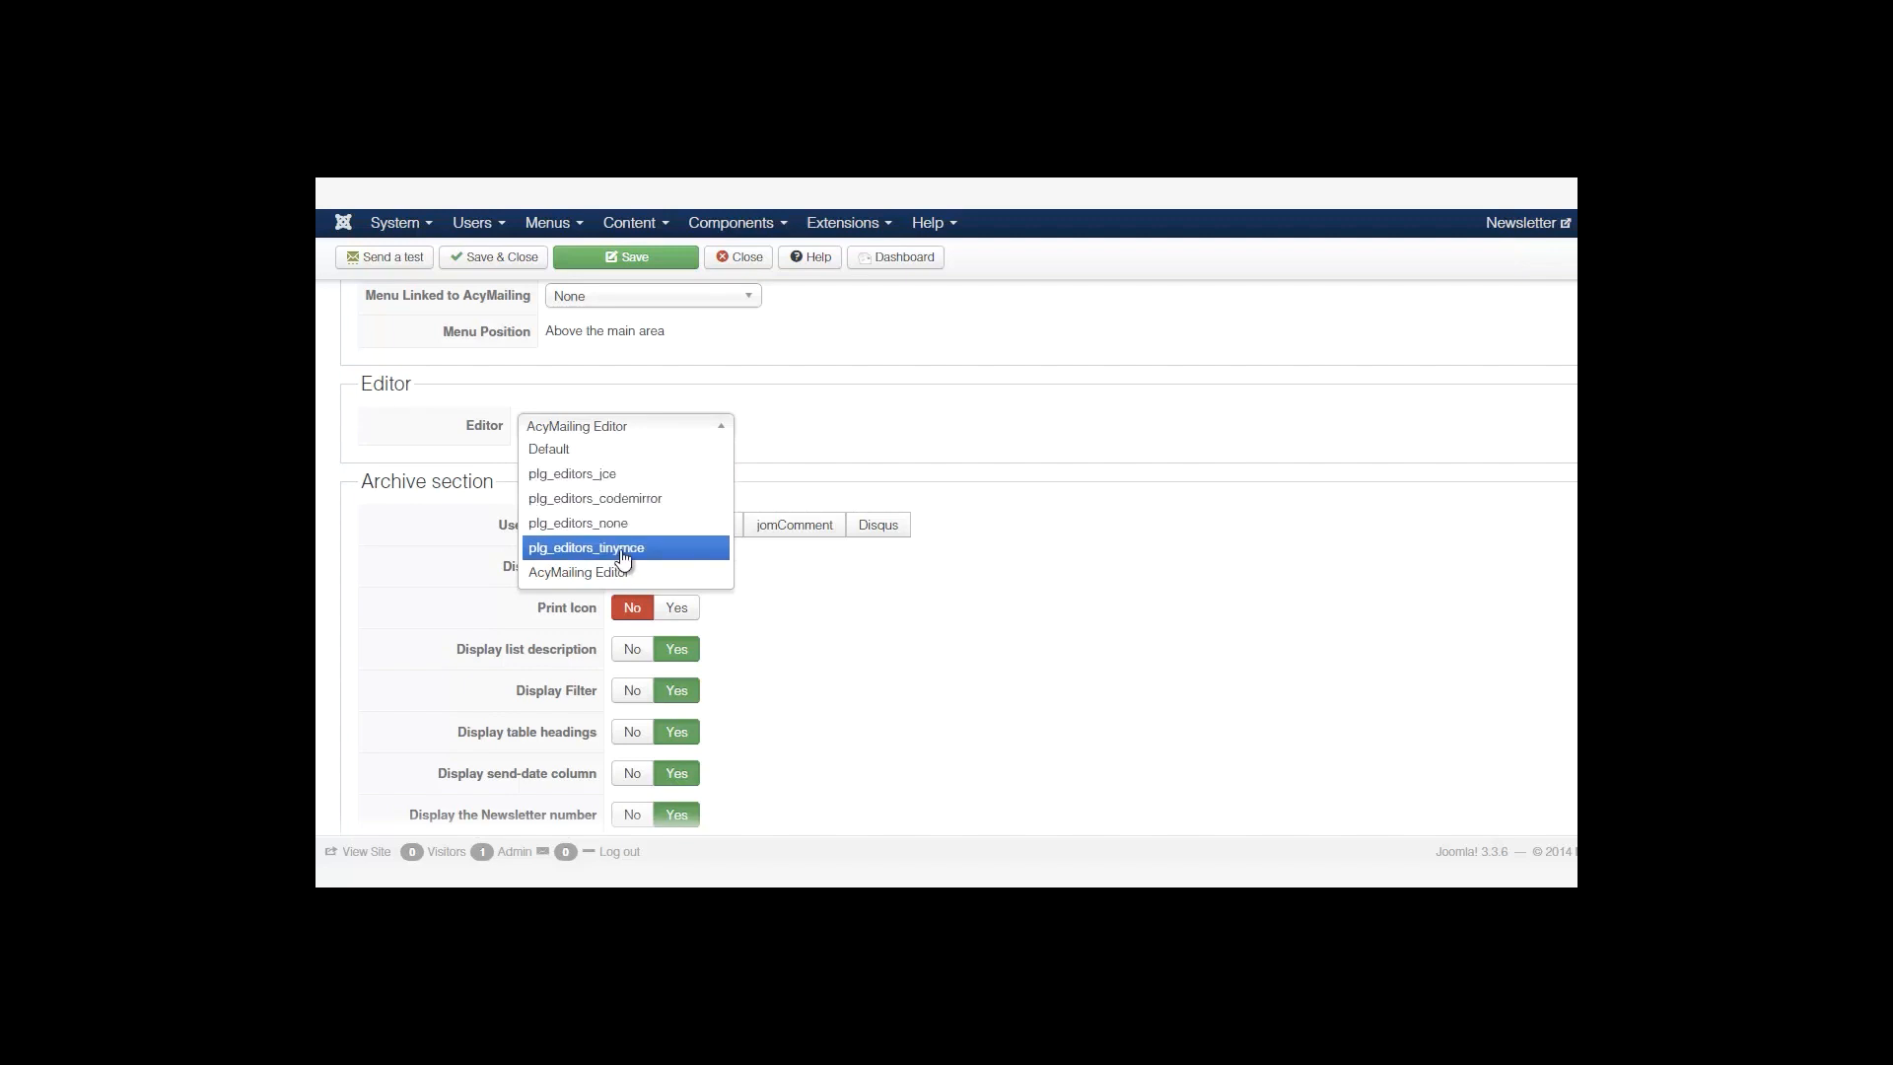
Choose plg_editors_jce as the AcyMailing editor.
left_click(857, 405)
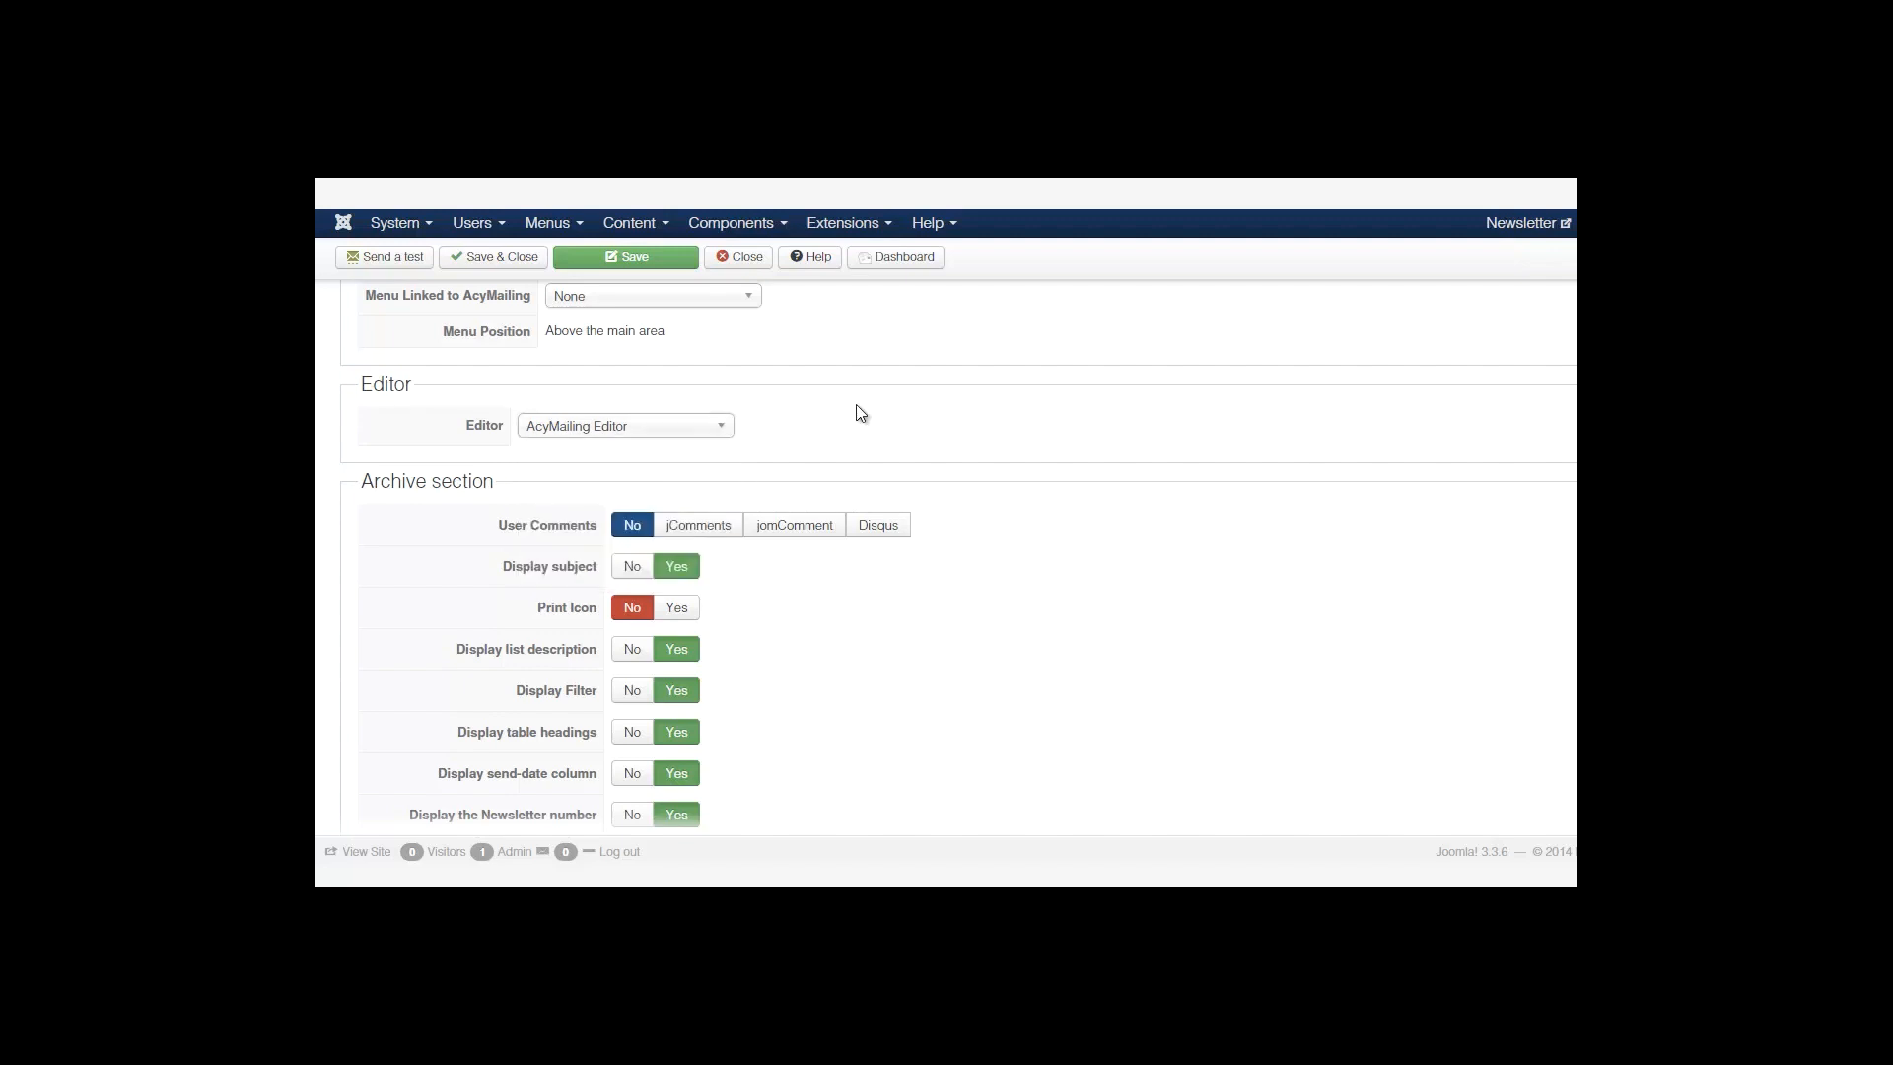
left_click(692, 426)
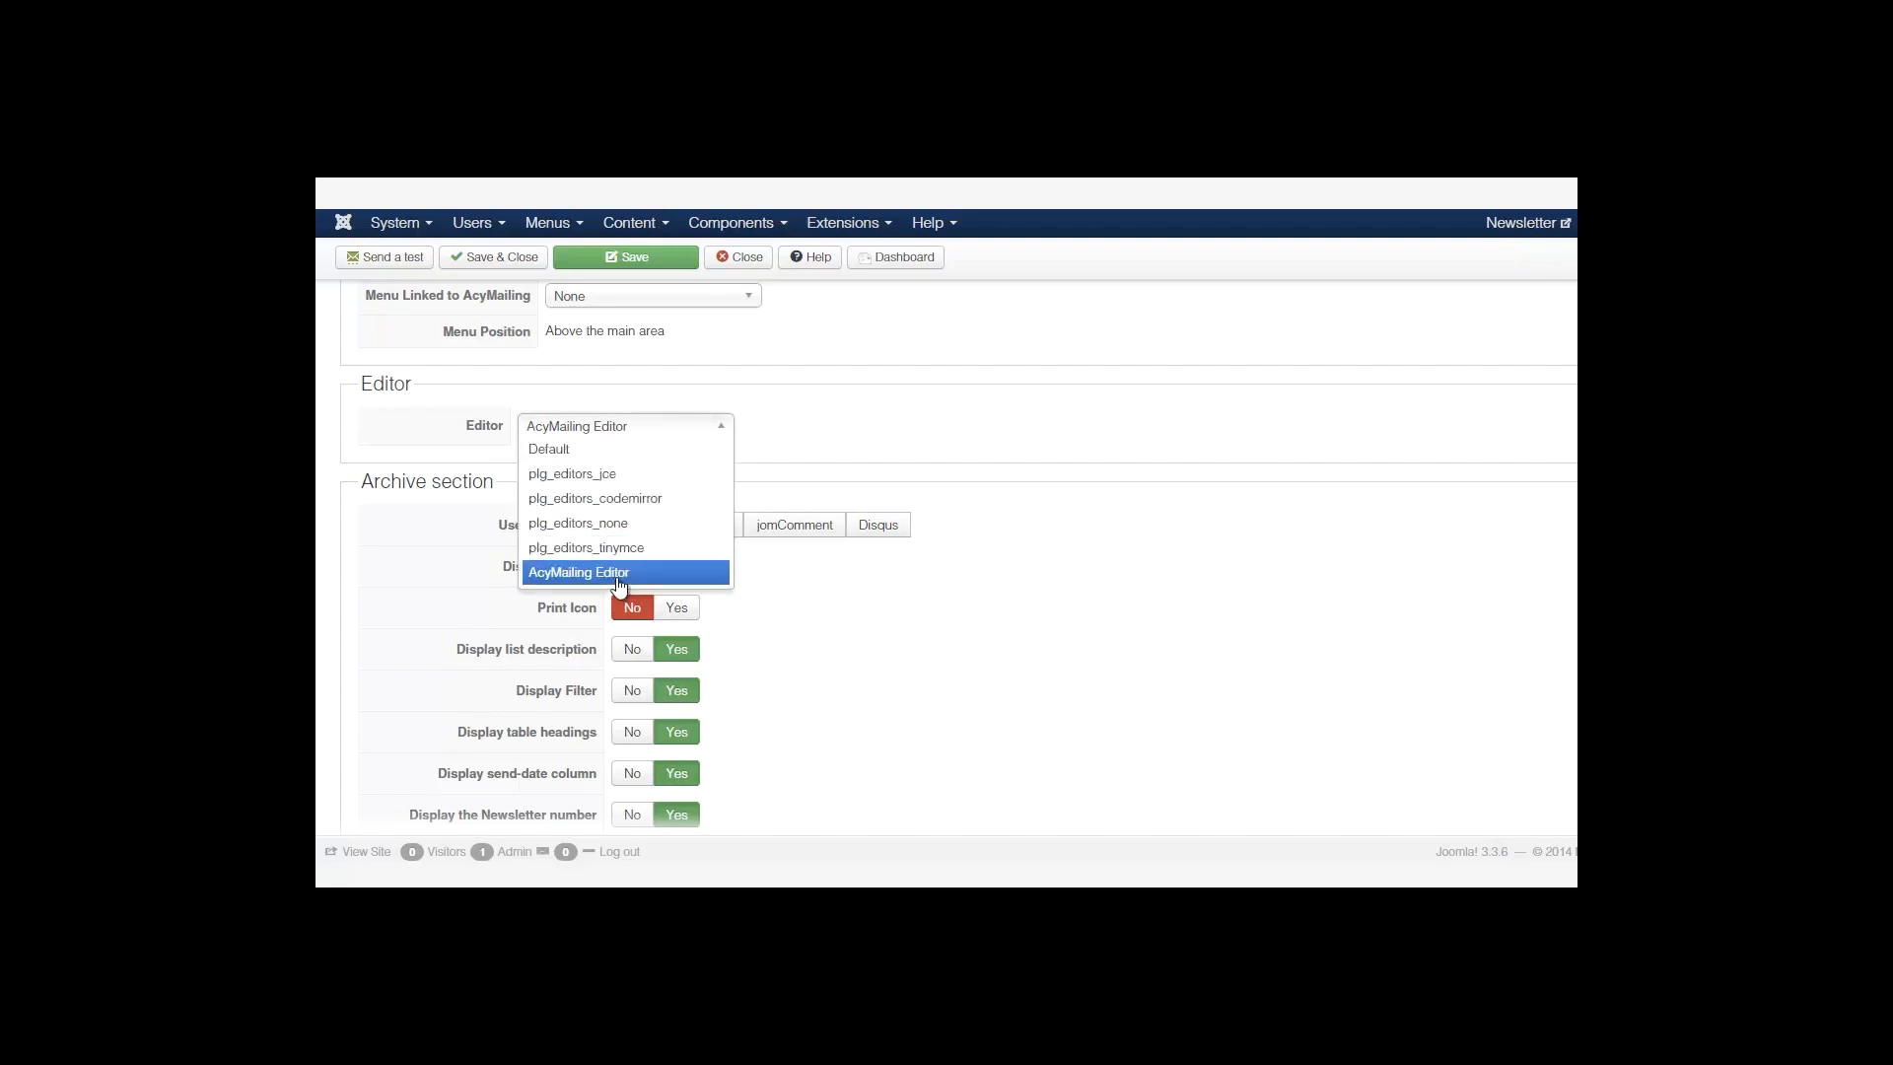
left_click(604, 477)
Try jComments, jomComment and Disqus for archive comments, then set User Comments to No.
scroll(1490, 541, "down", 1)
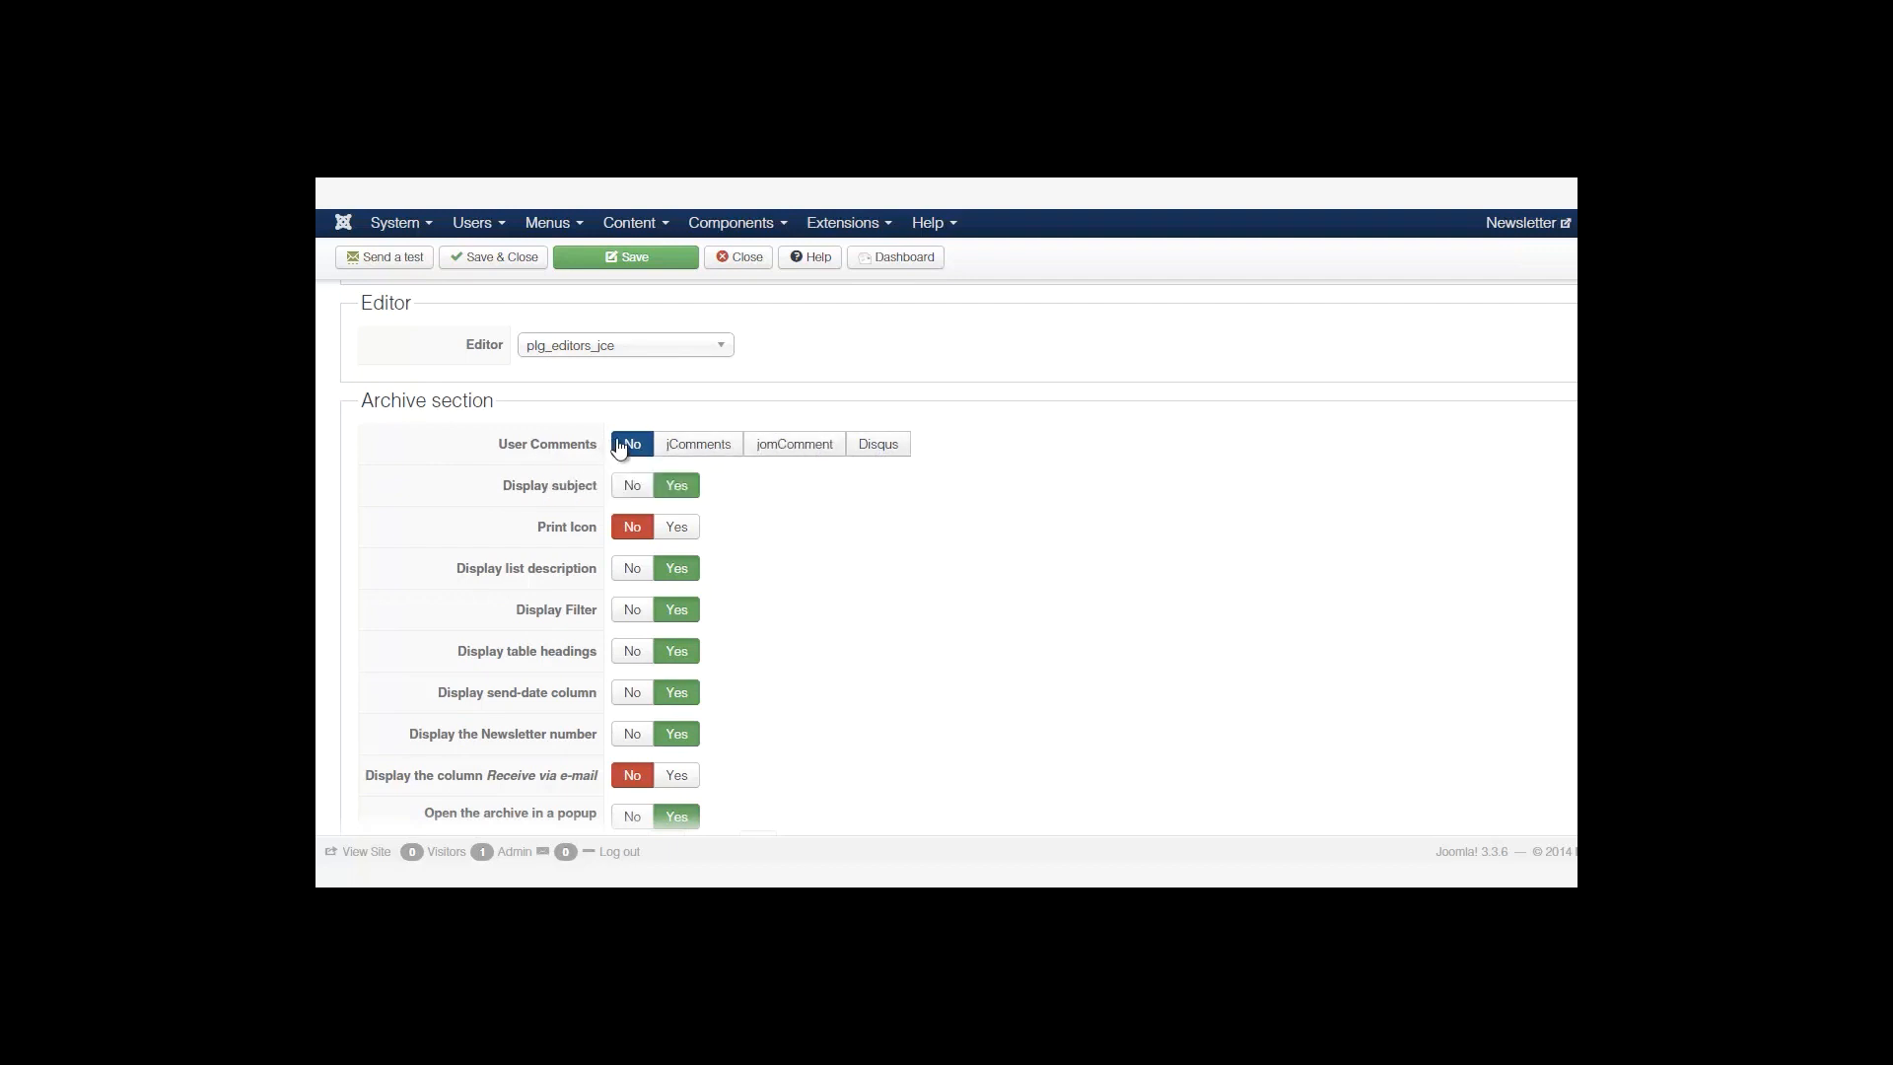
left_click(690, 445)
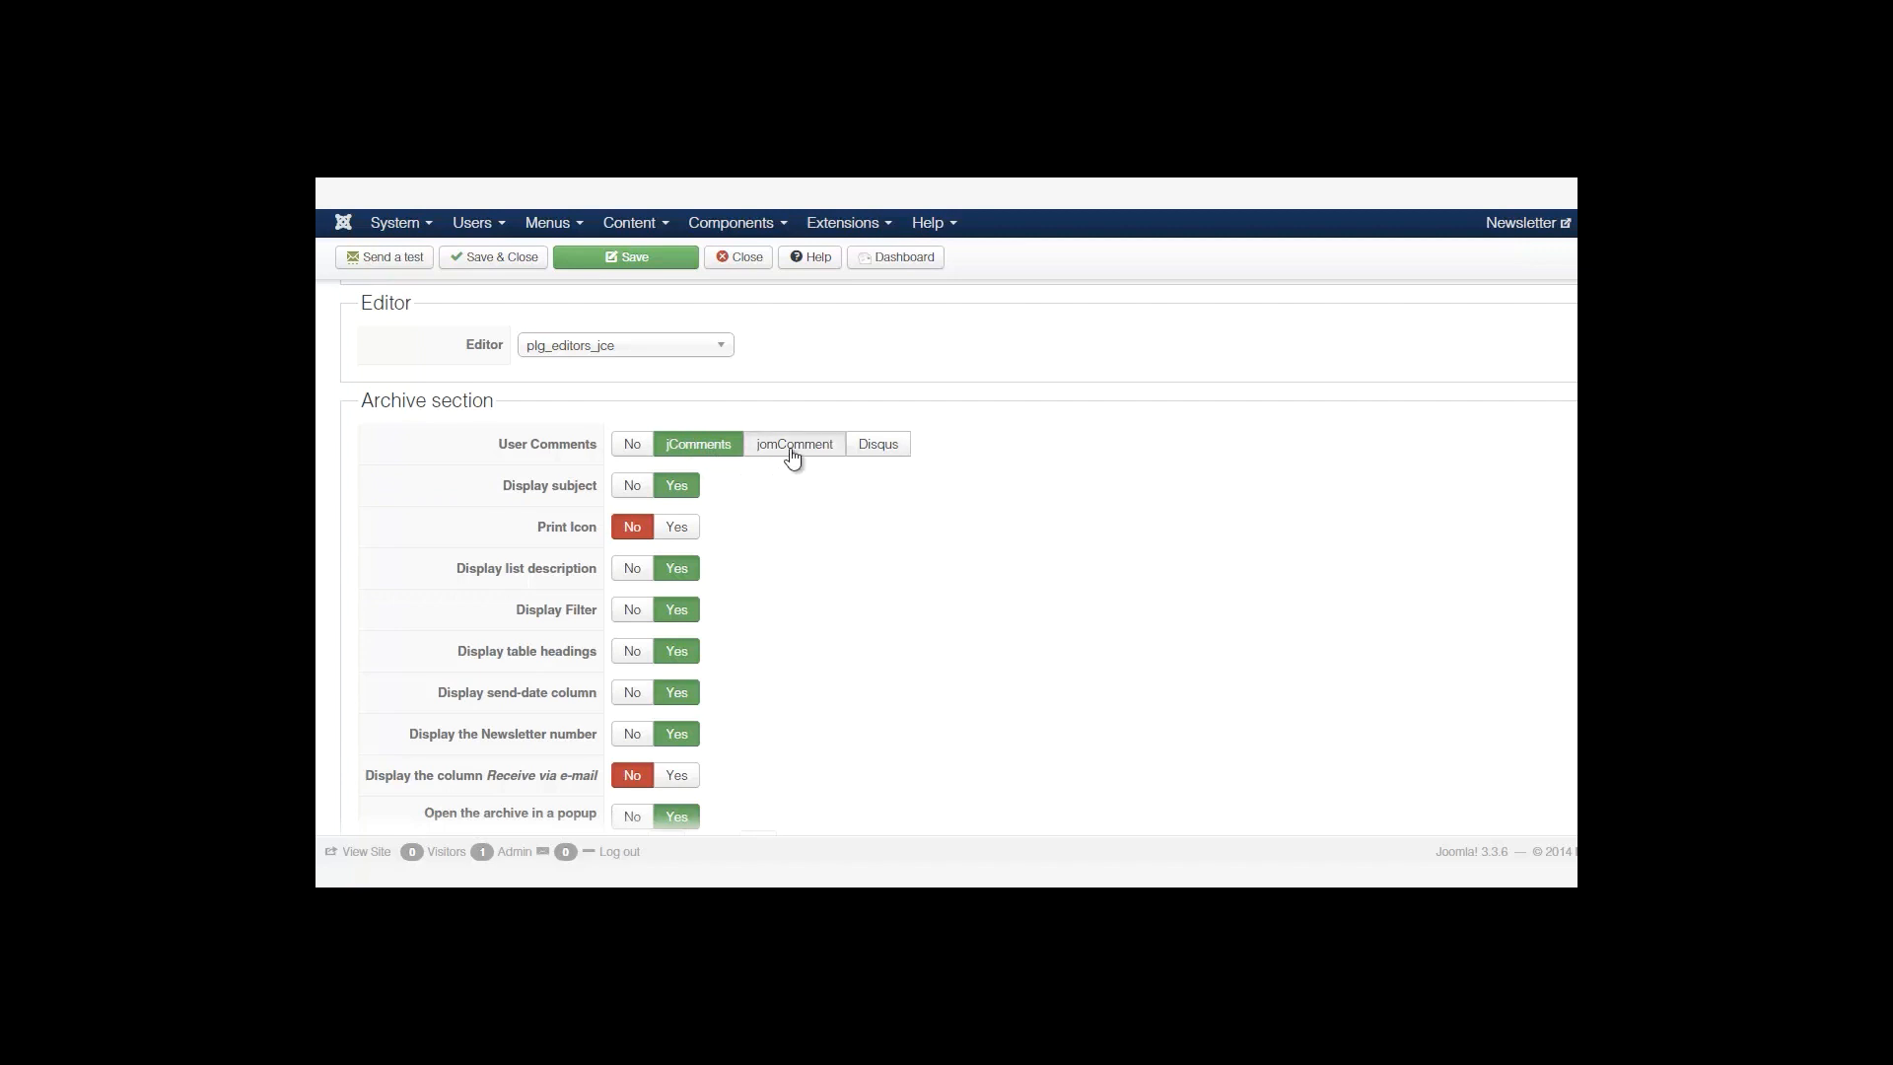
left_click(789, 451)
left_click(710, 451)
left_click(881, 449)
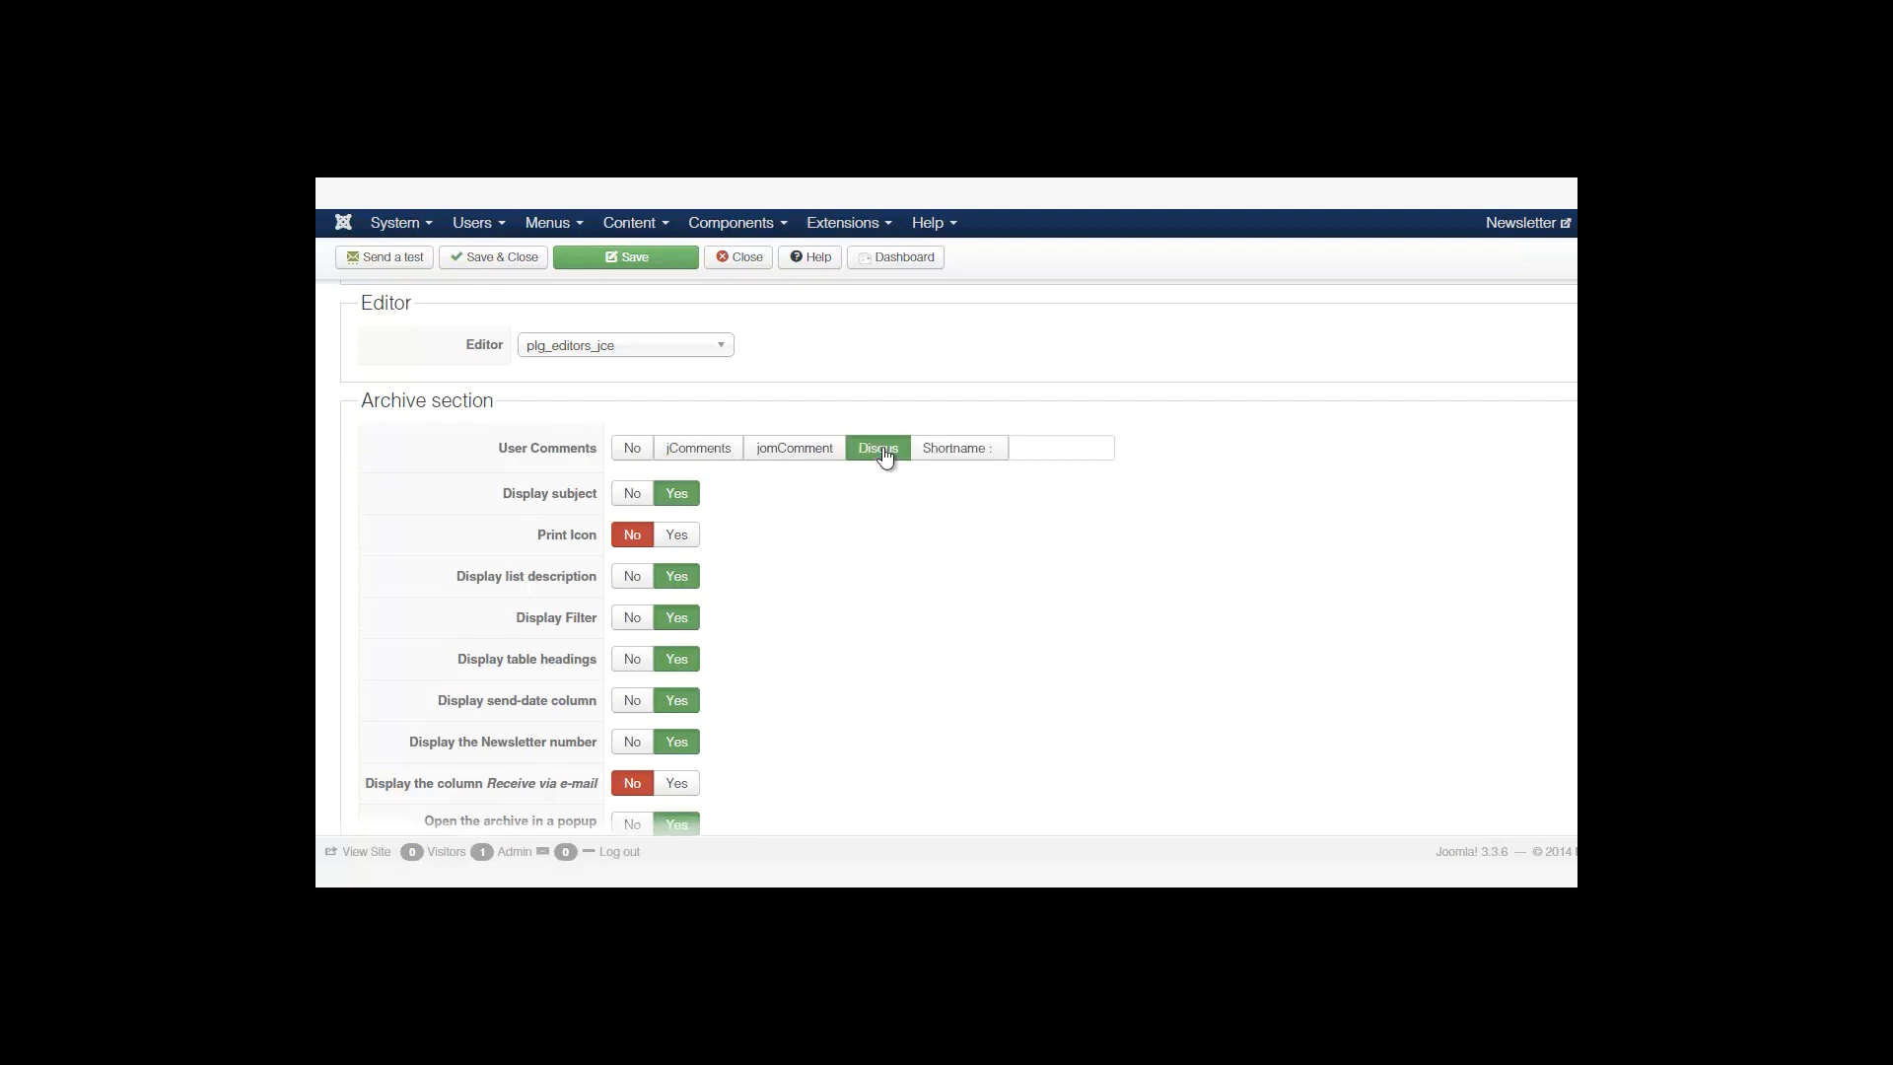
left_click(1035, 453)
left_click(636, 453)
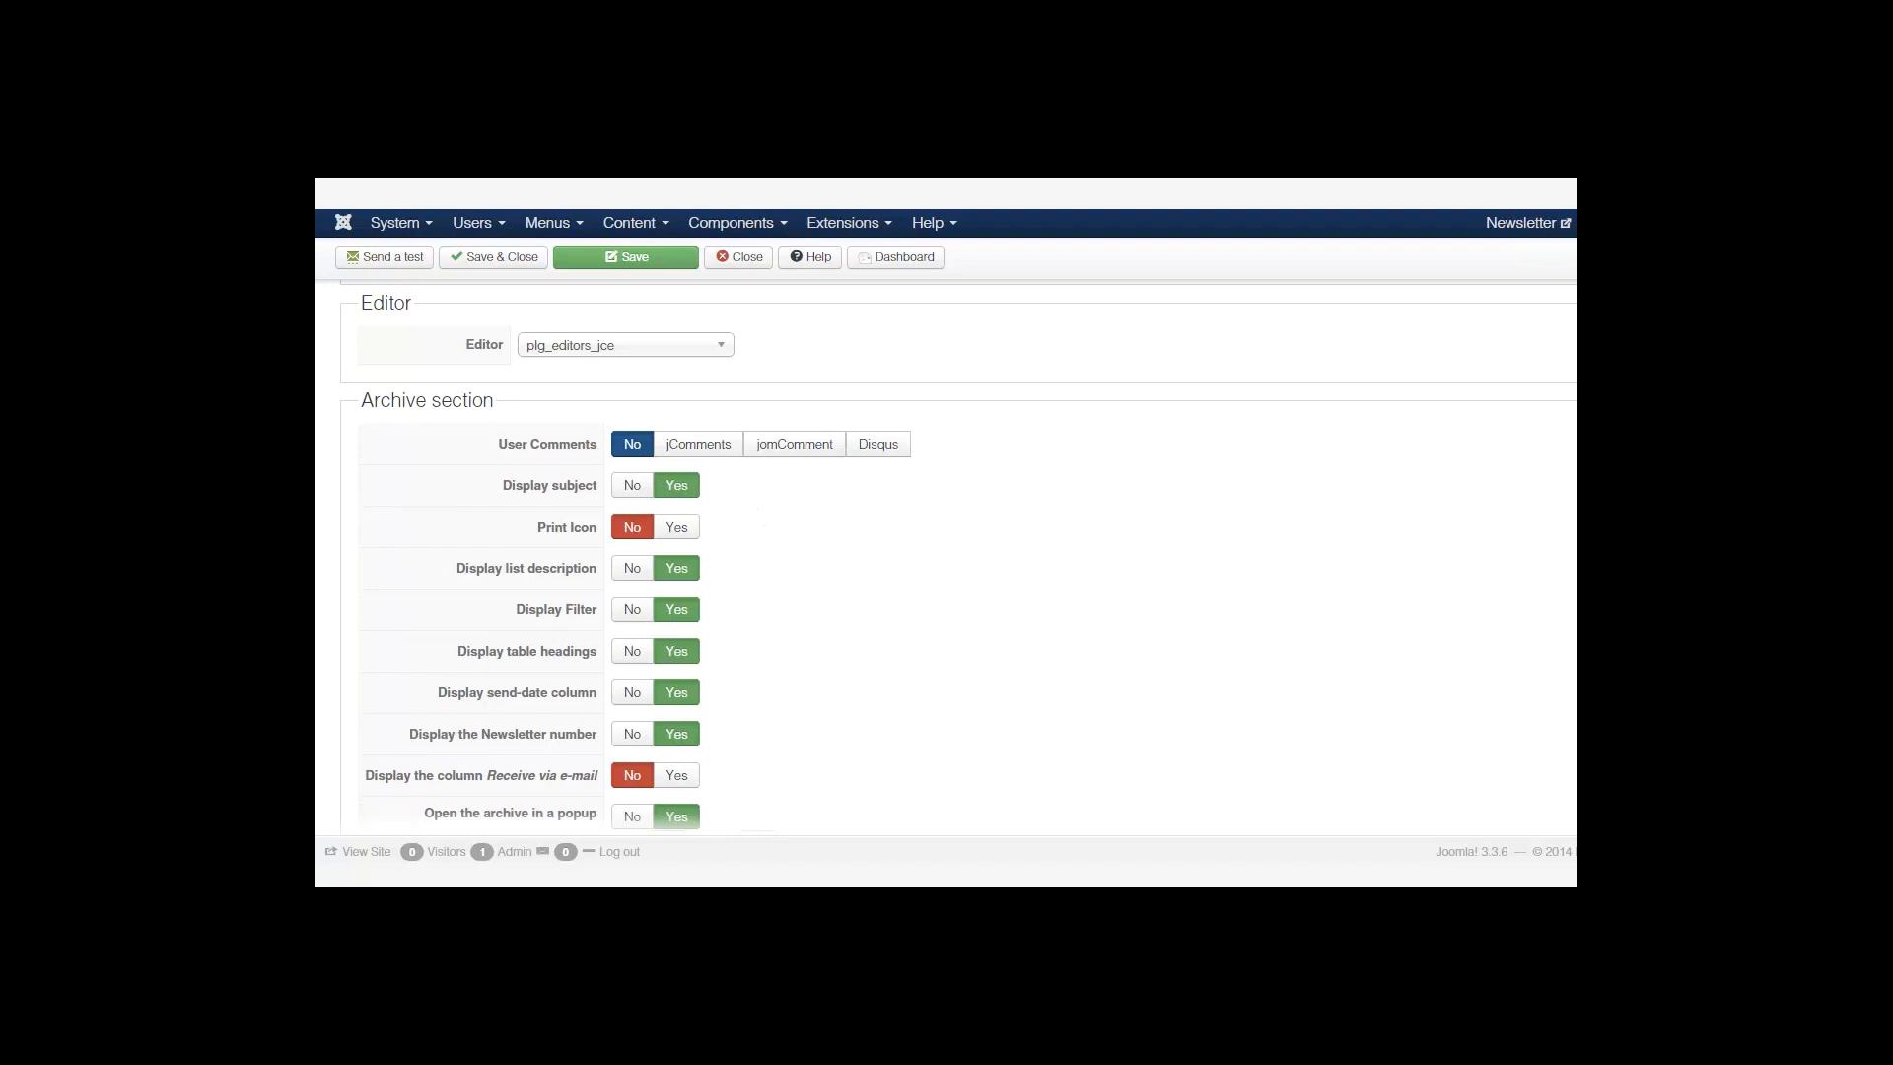
Try RSS feed as the RSS Type, then set it back to None.
scroll(587, 589, "down", 1)
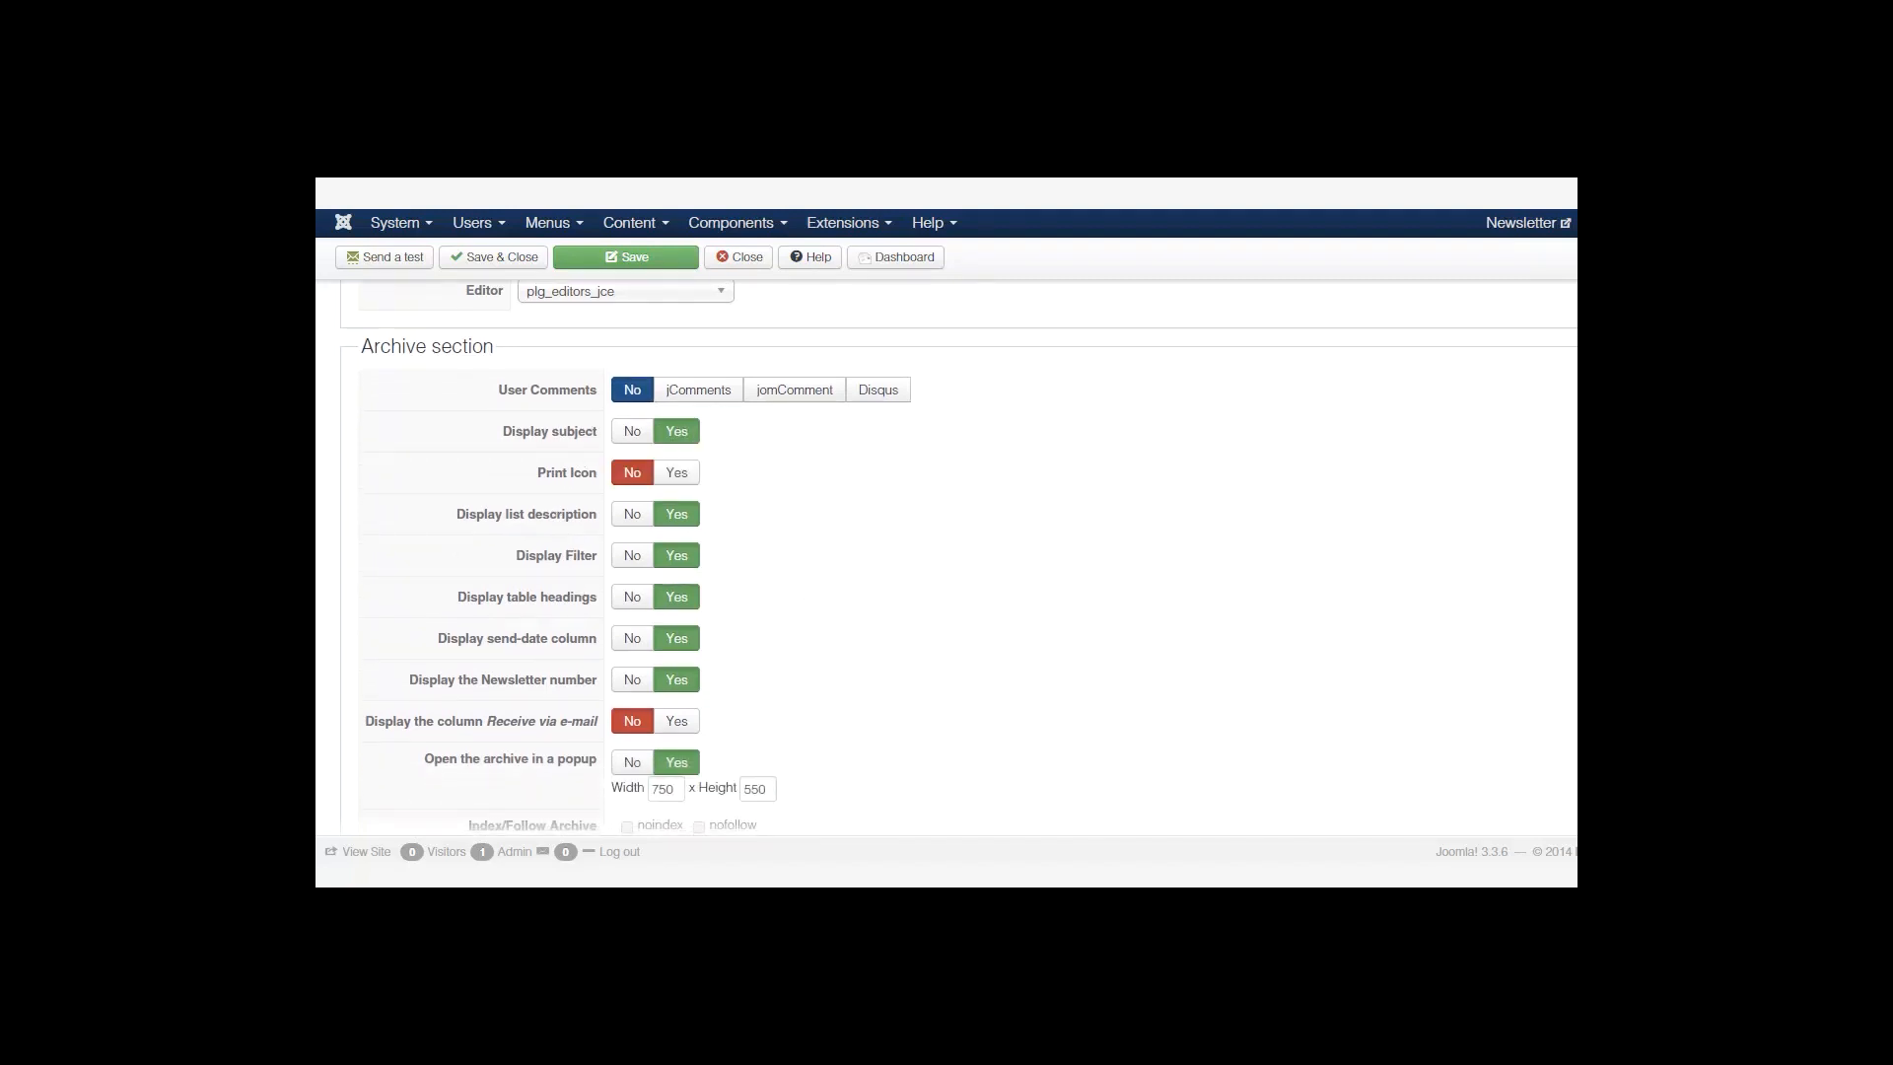
scroll(808, 438, "down", 1)
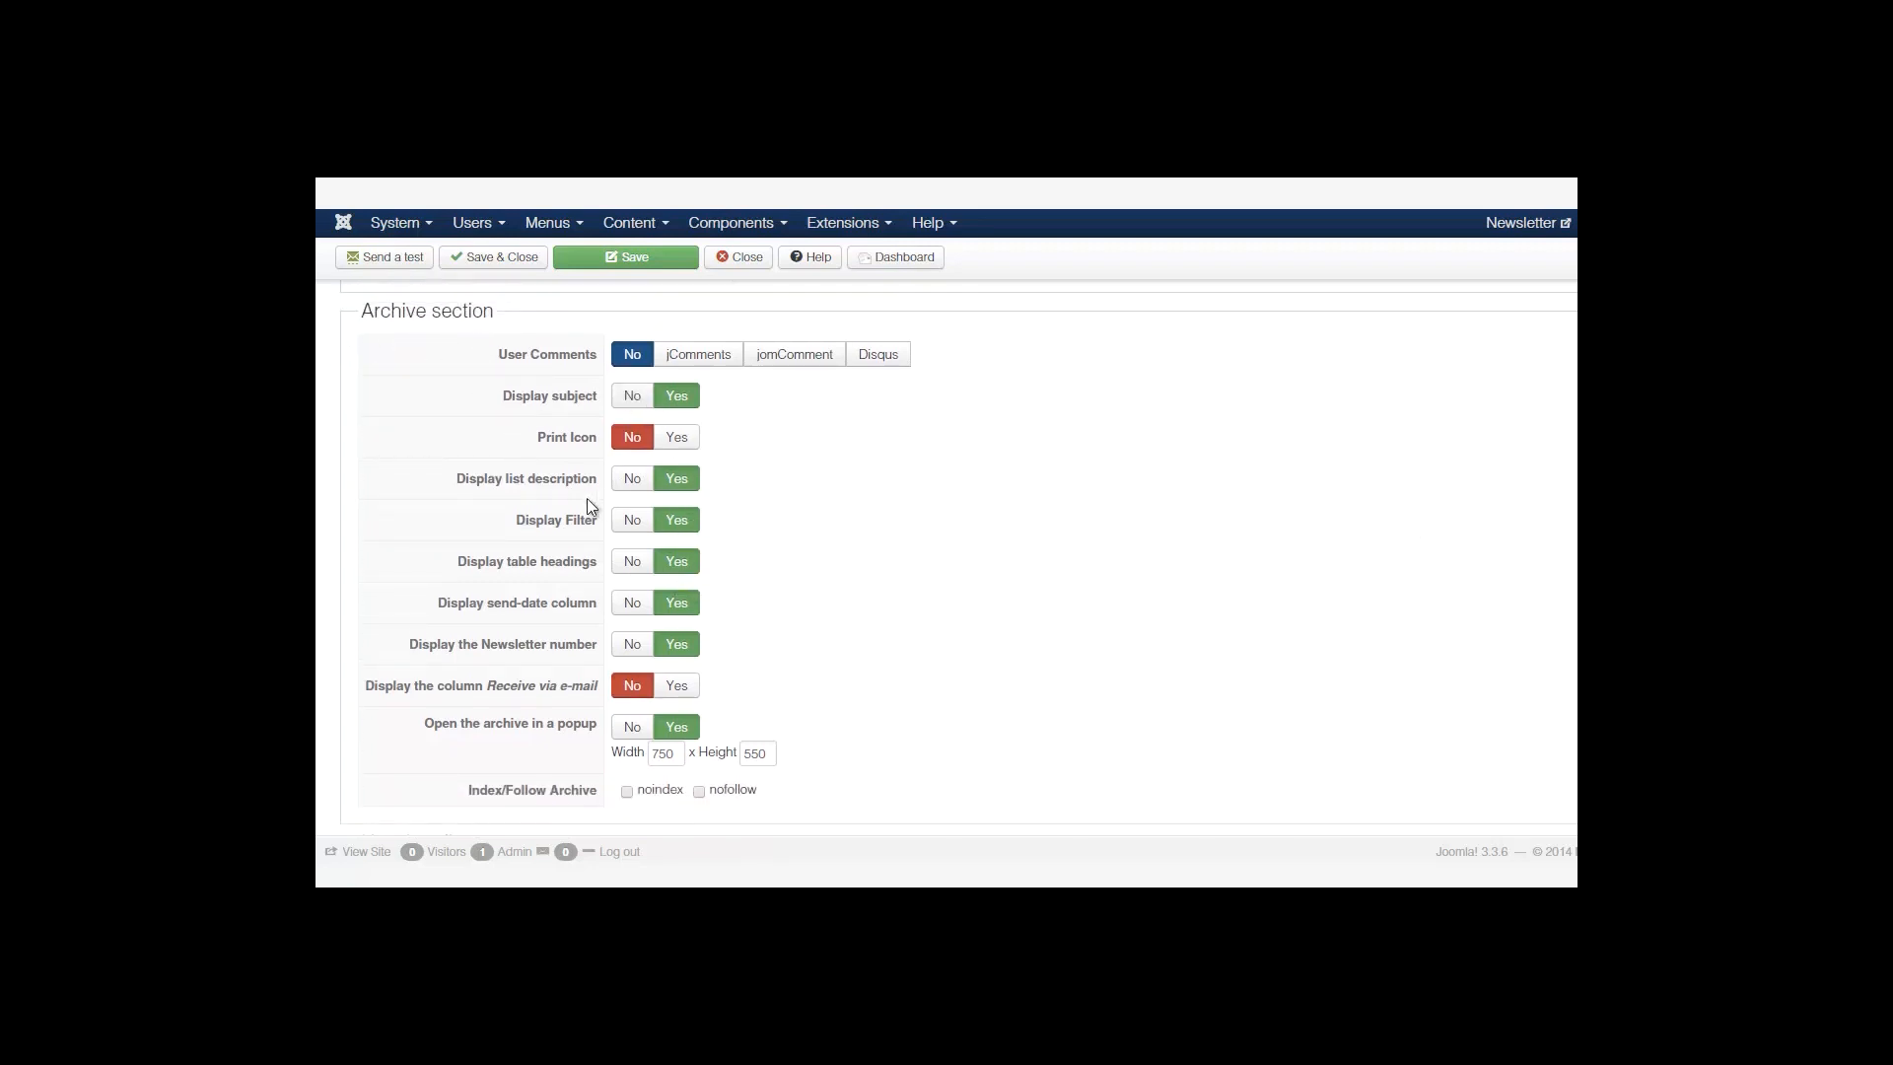
scroll(958, 557, "down", 2)
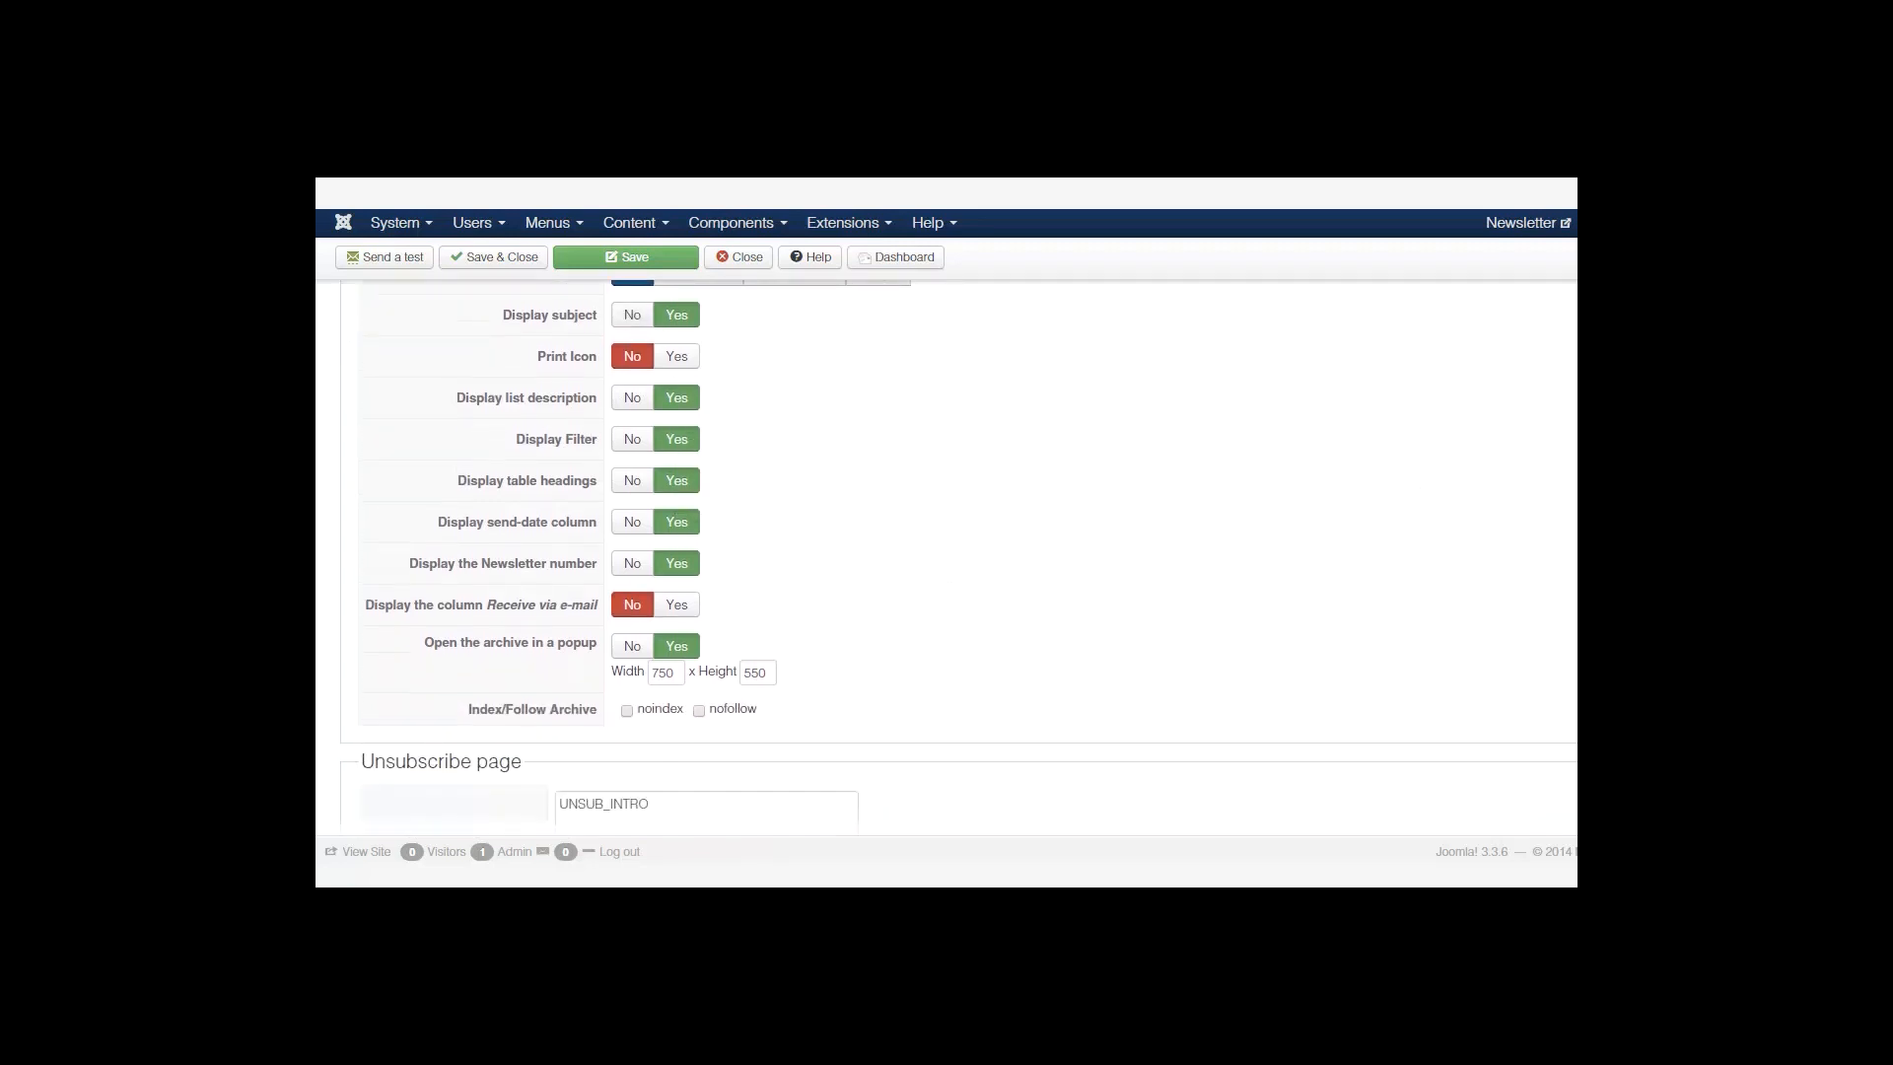
scroll(958, 556, "down", 9)
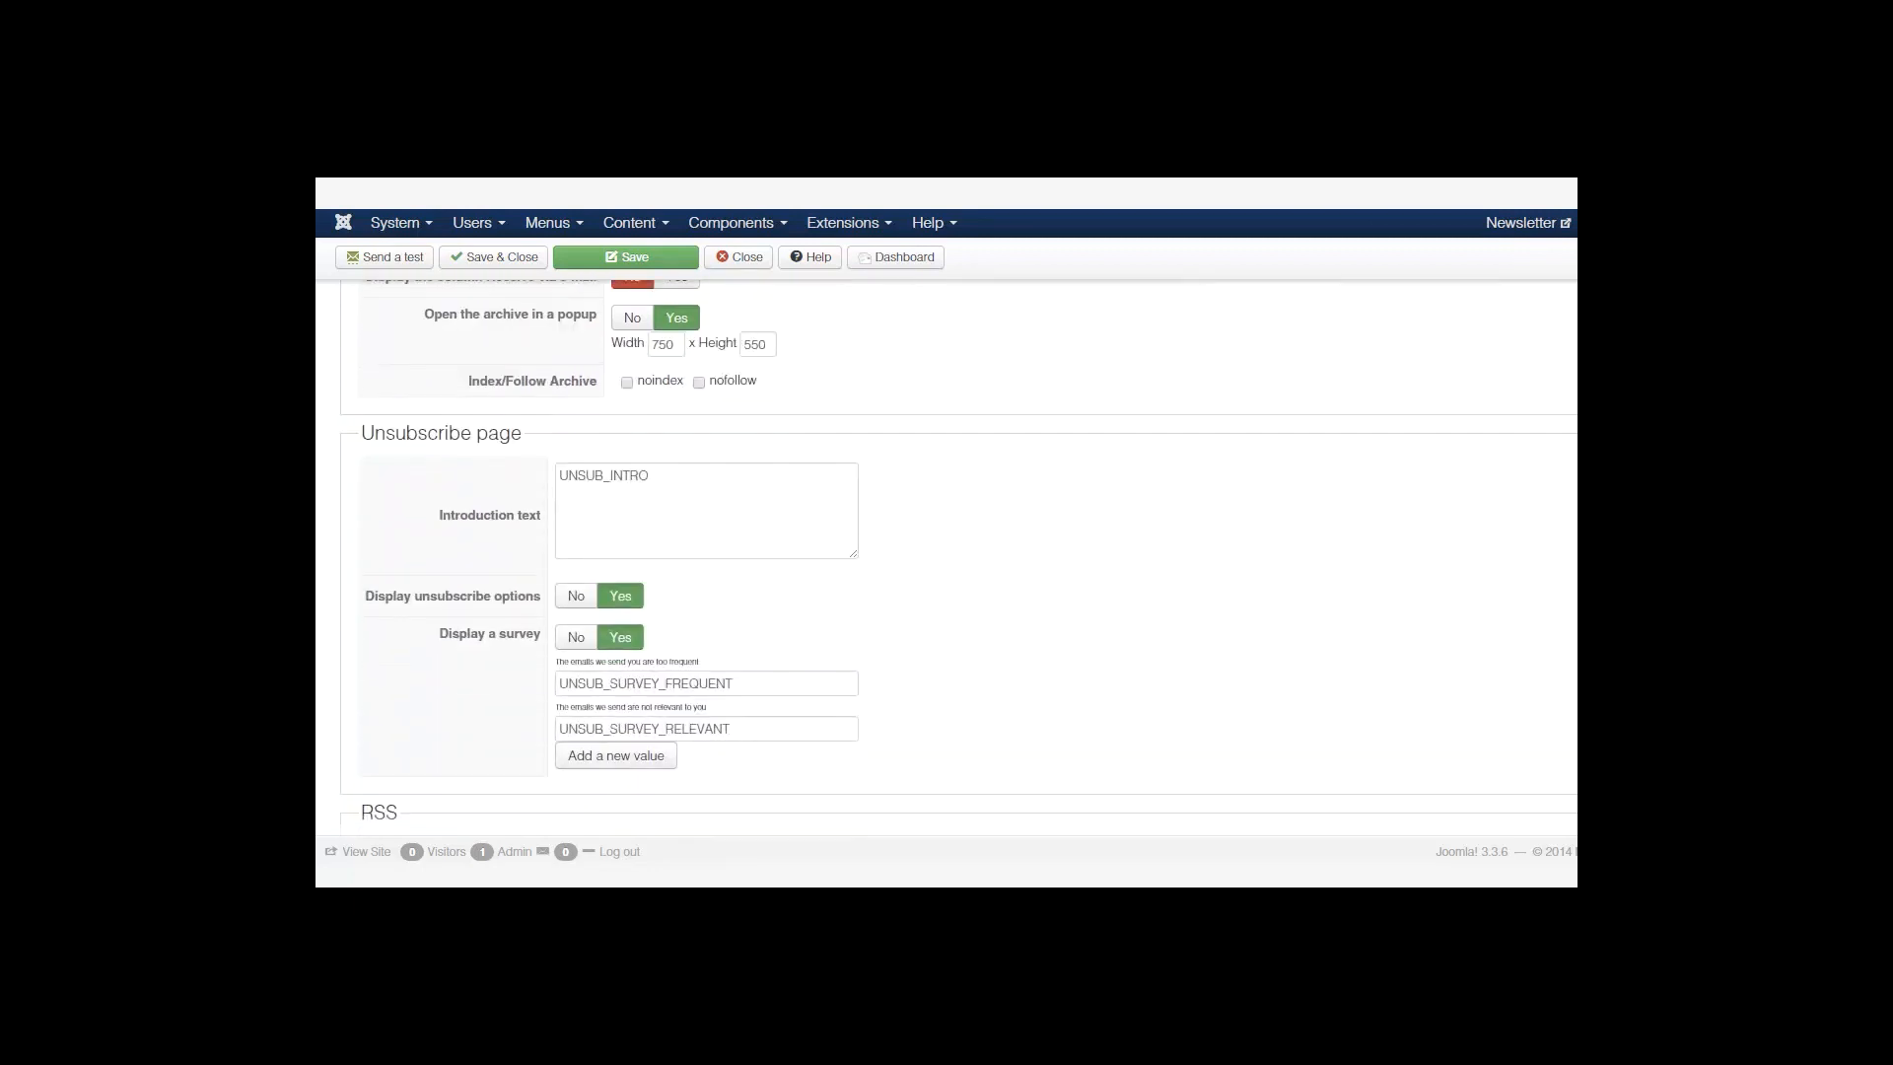
scroll(1095, 467, "down", 2)
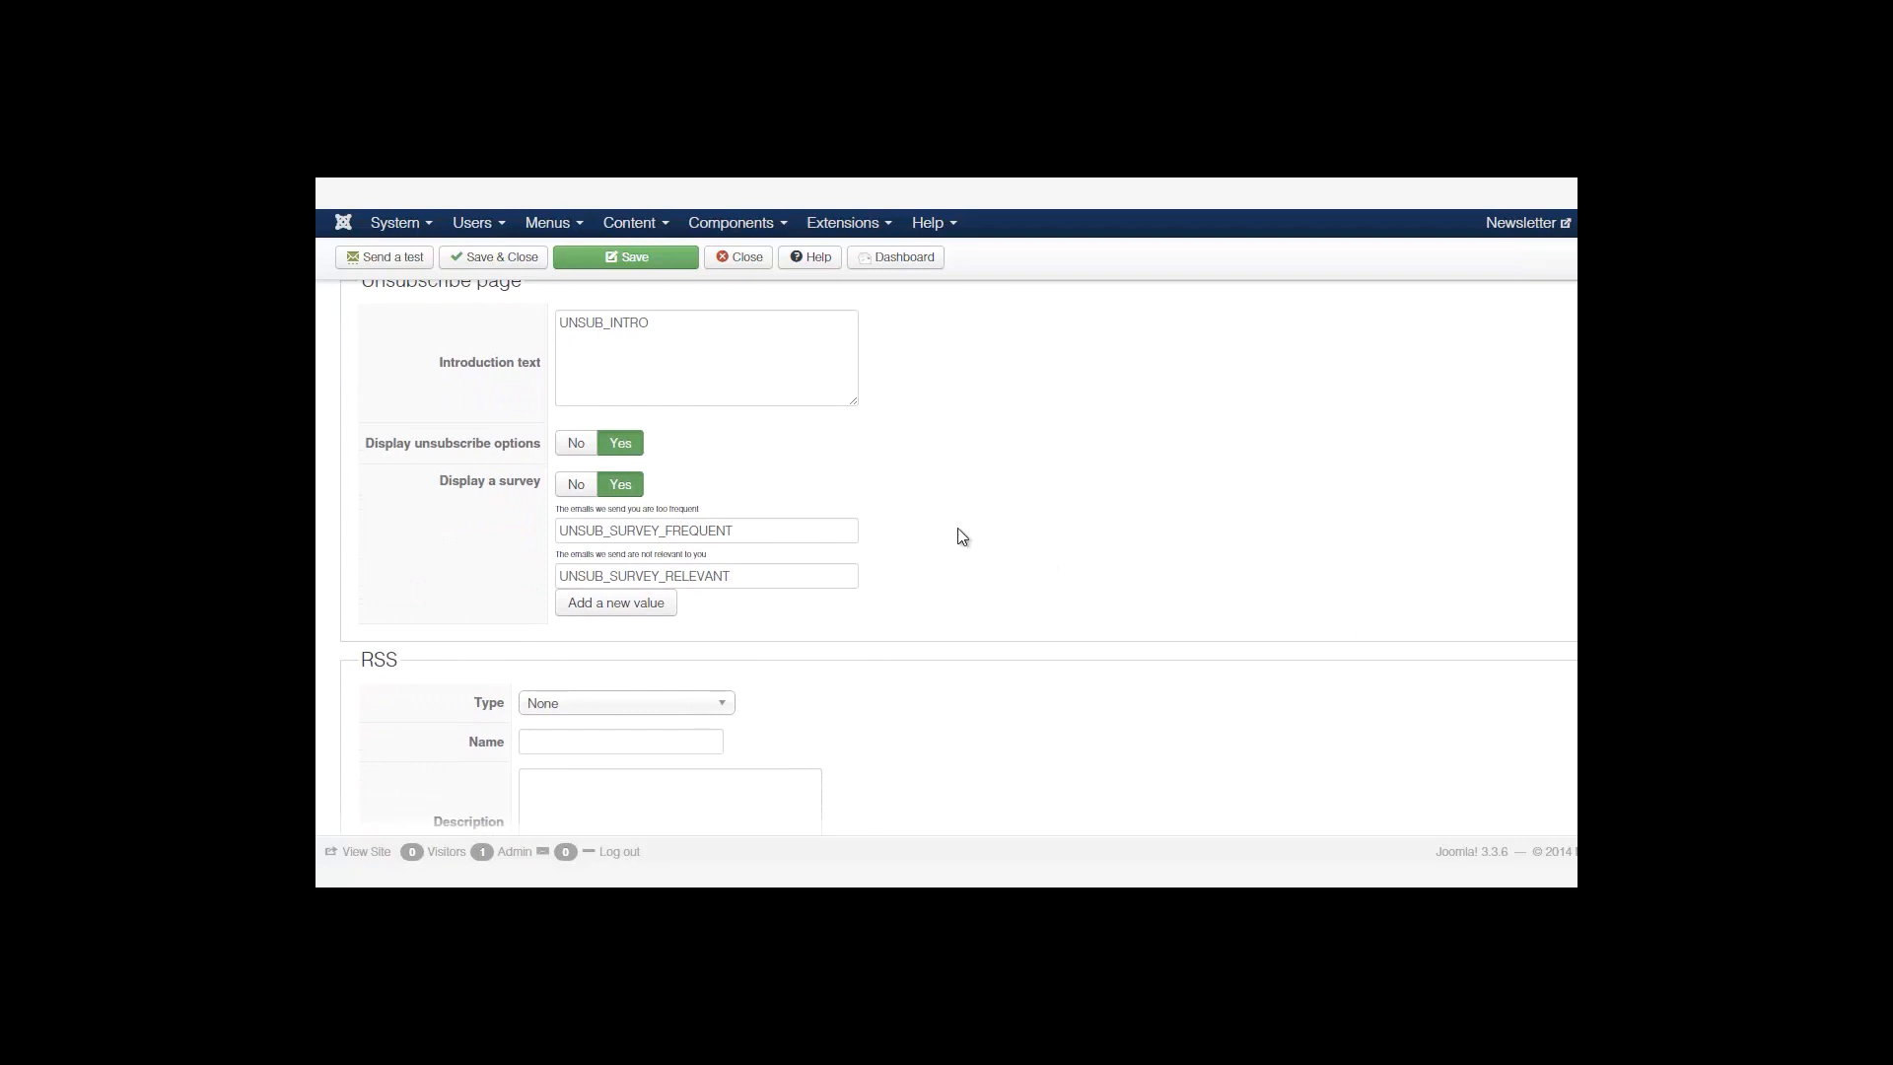
scroll(958, 556, "down", 7)
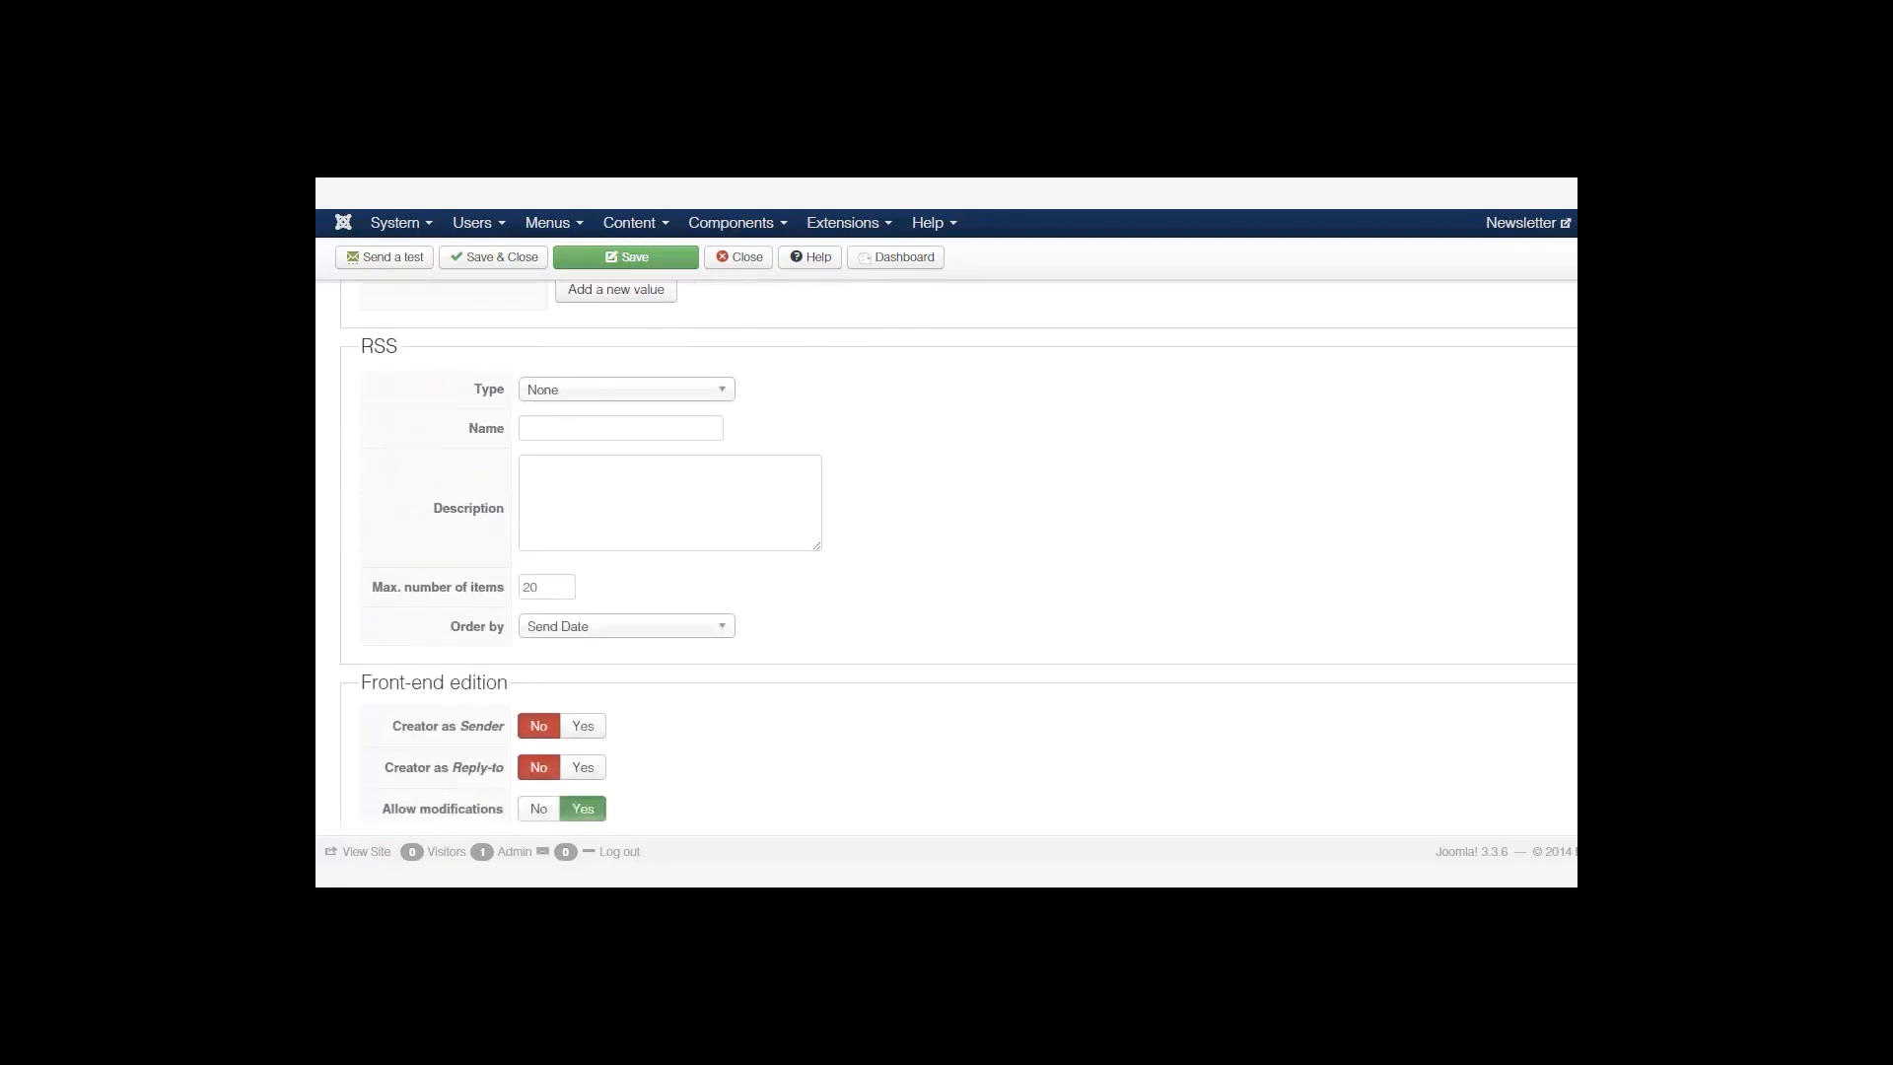
left_click(584, 392)
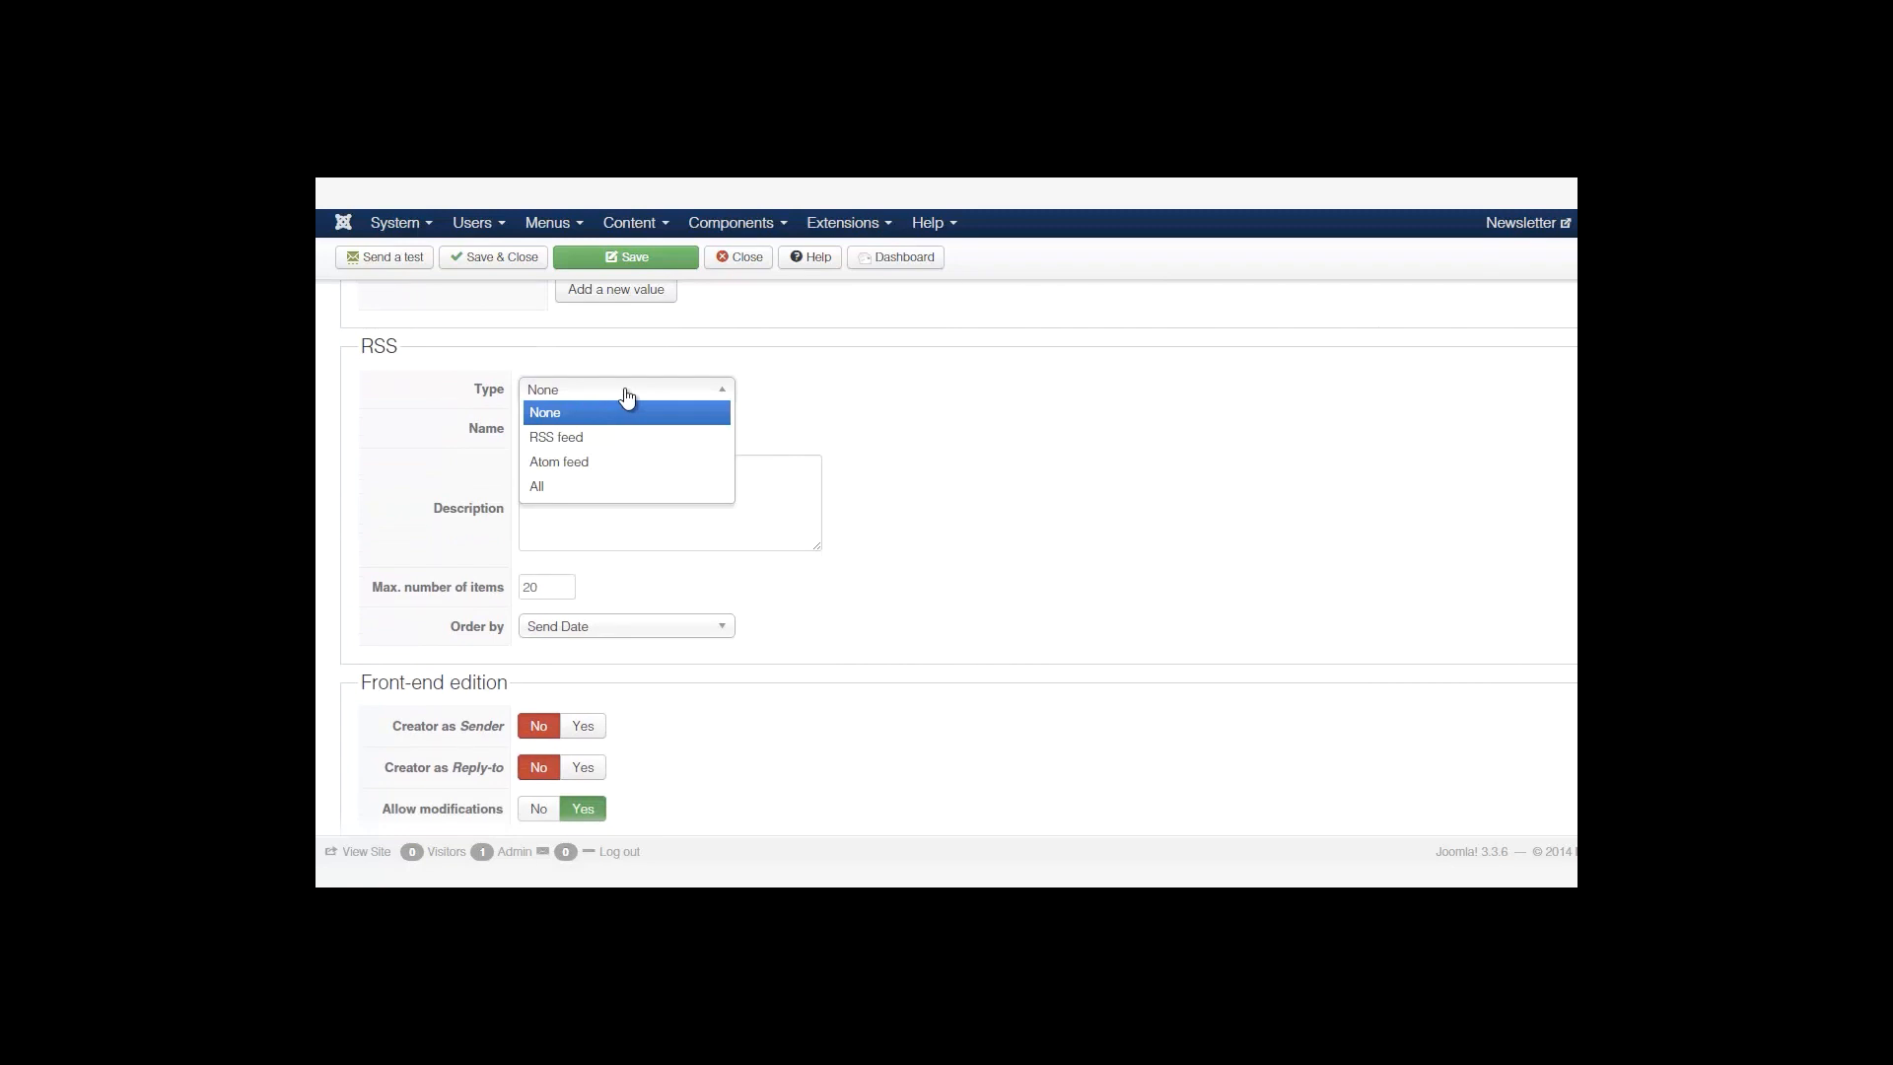
left_click(619, 437)
left_click(609, 392)
left_click(608, 393)
left_click(621, 392)
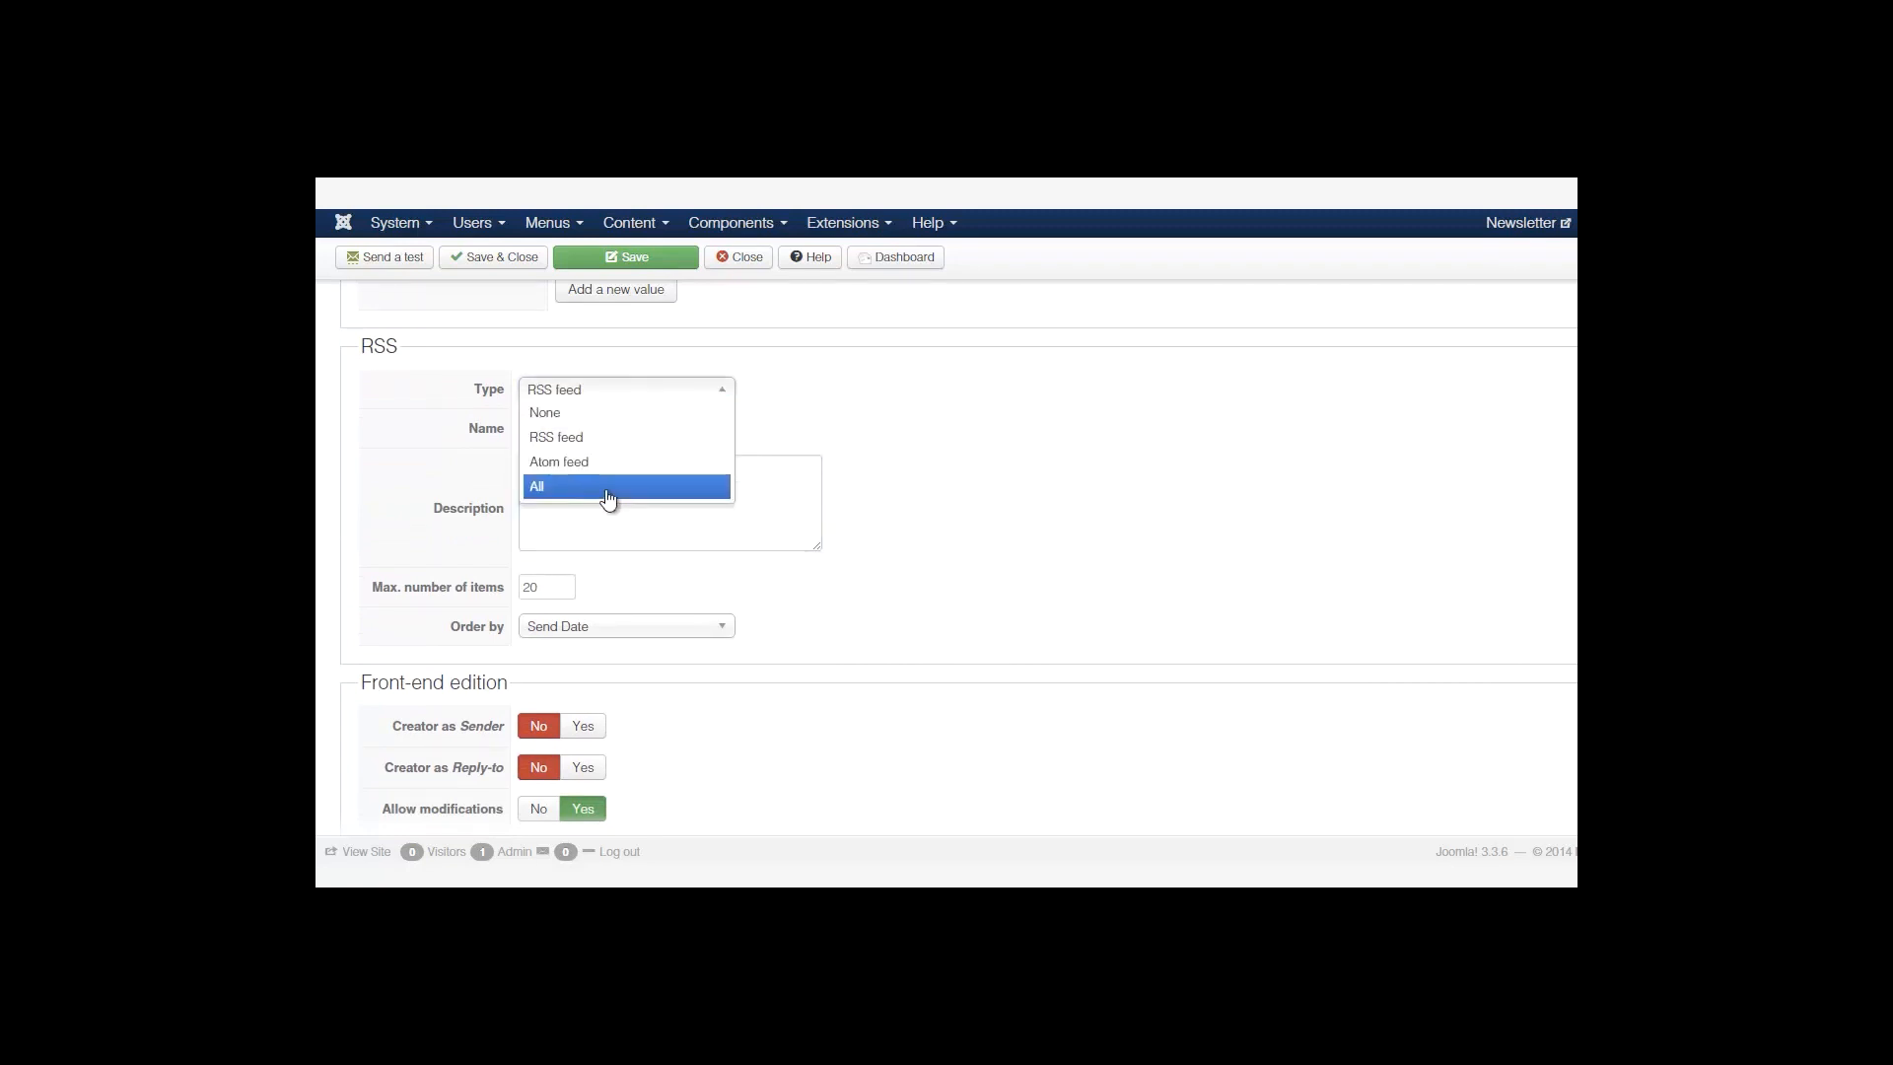
left_click(653, 406)
Set the footer's 'Display the brand' option to No.
scroll(946, 552, "down", 2)
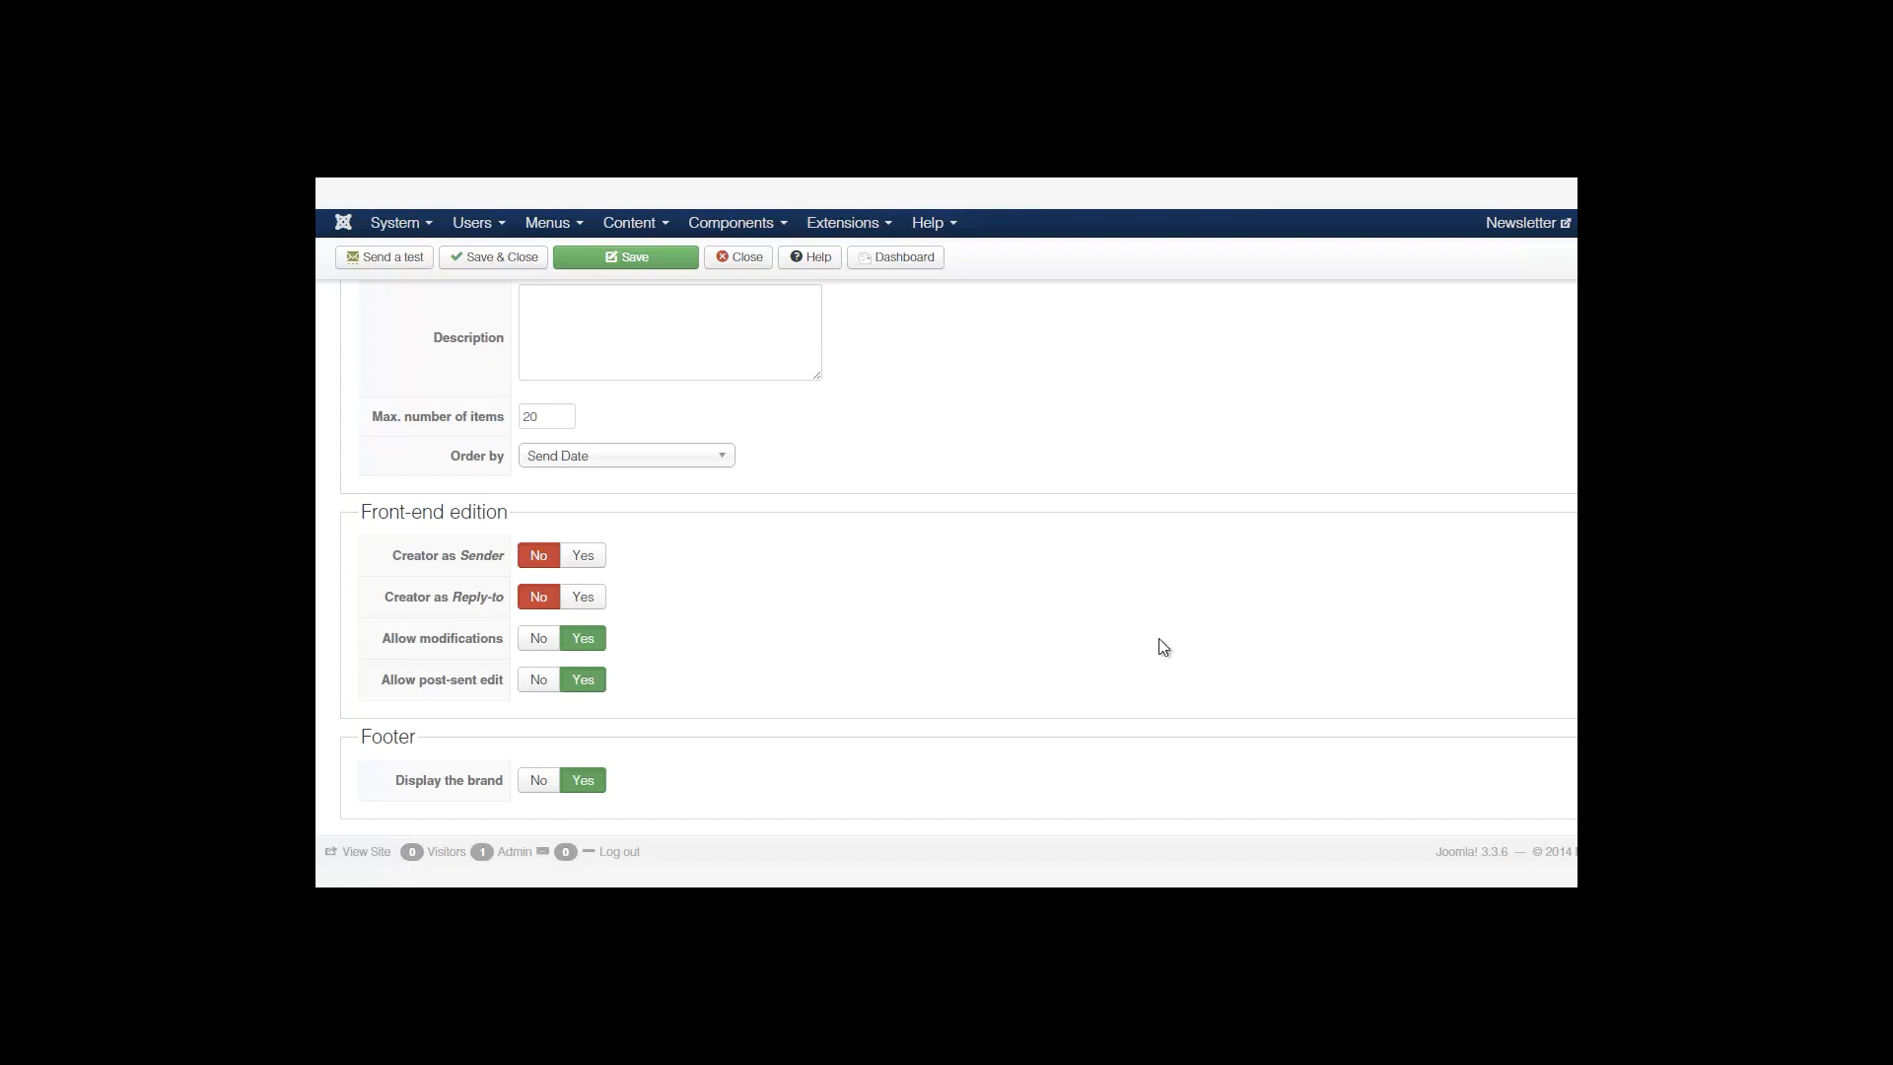
scroll(487, 727, "down", 1)
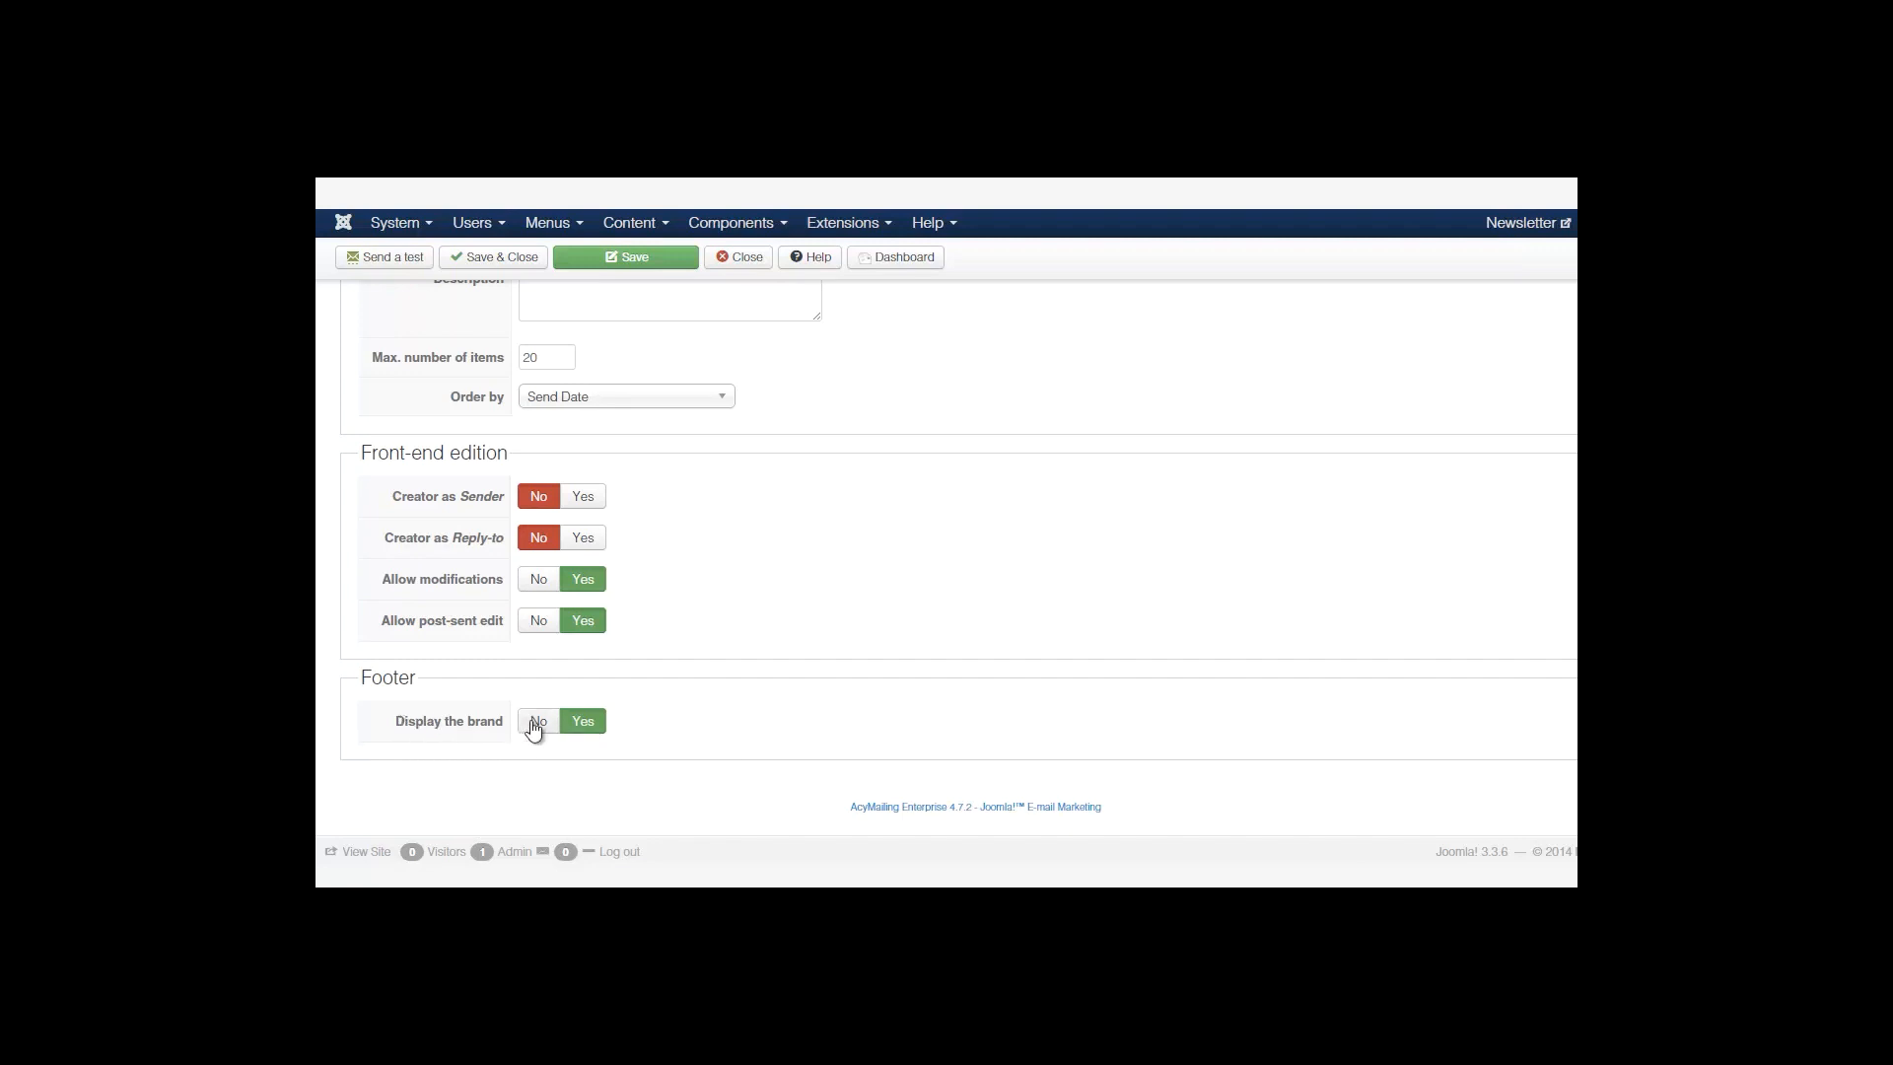
left_click(534, 722)
scroll(947, 520, "up", 20)
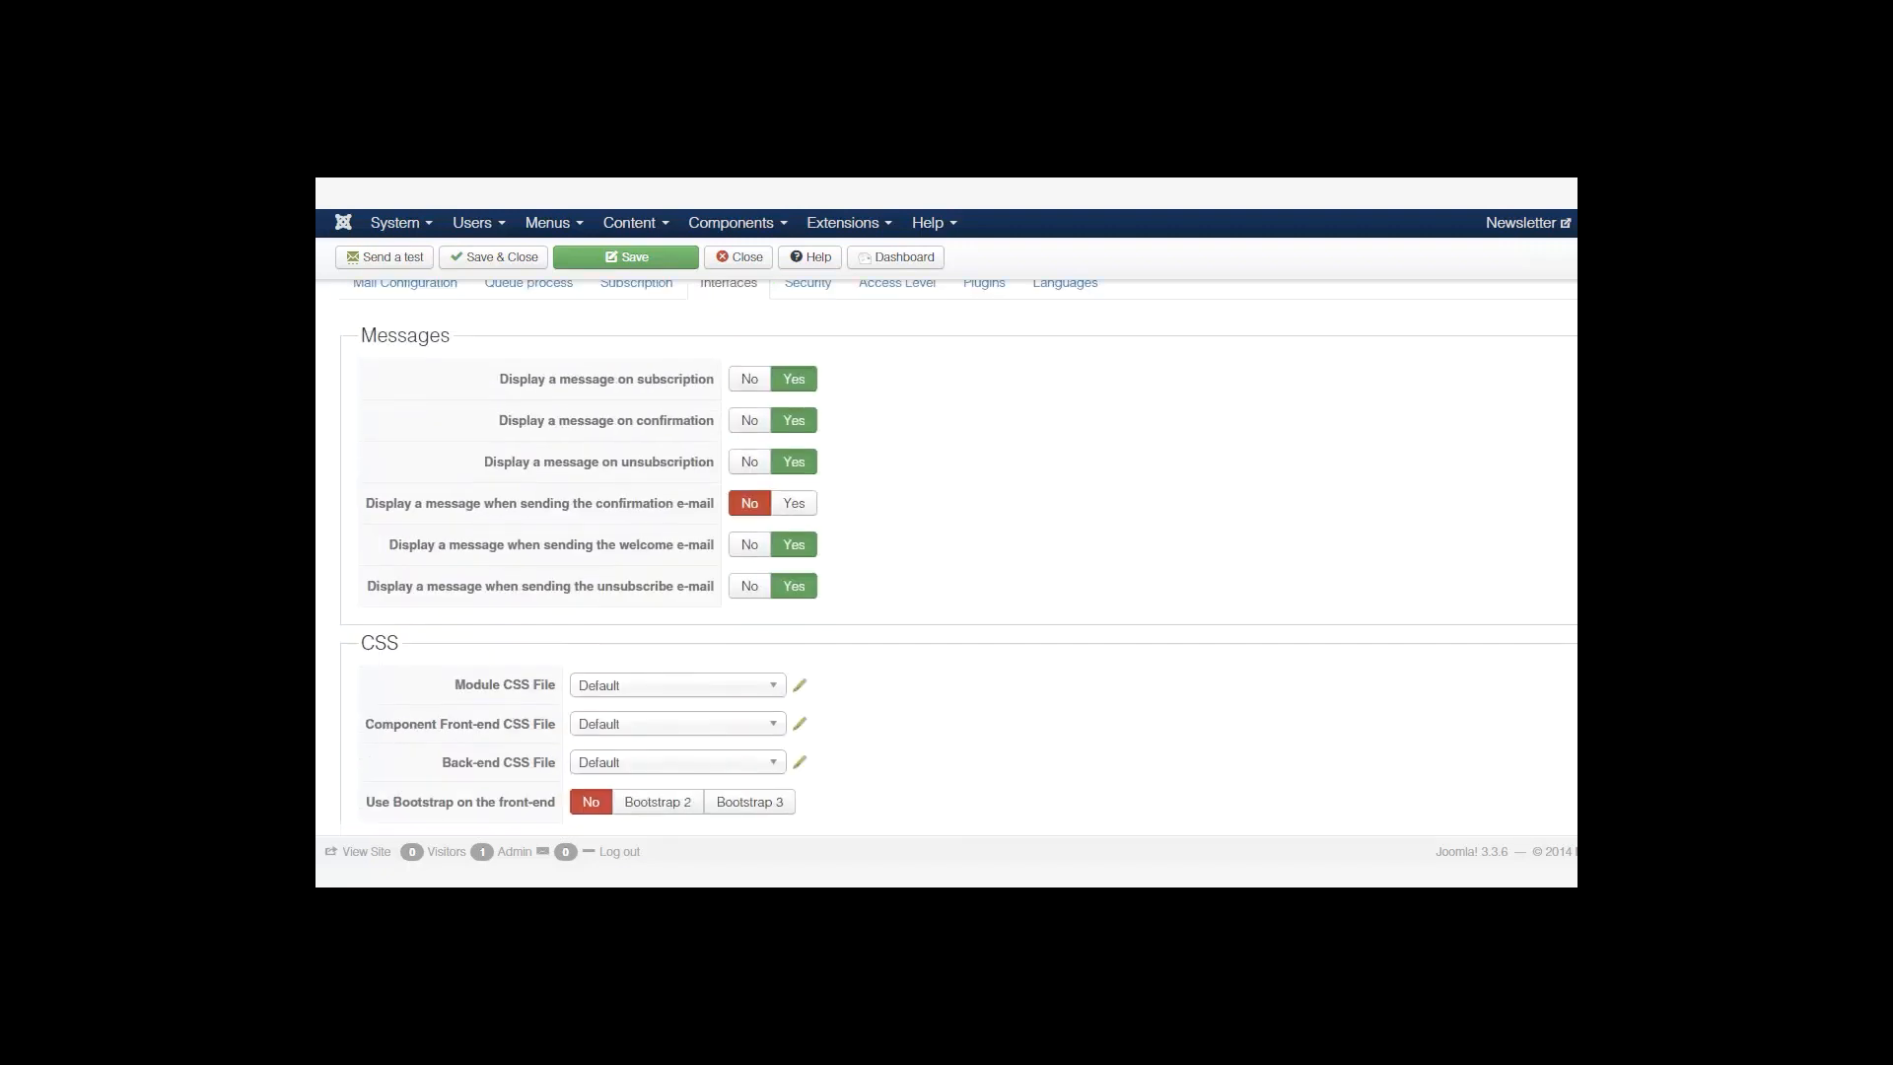
Set 'Enable the captcha' to Yes on the Security tab.
left_click(808, 402)
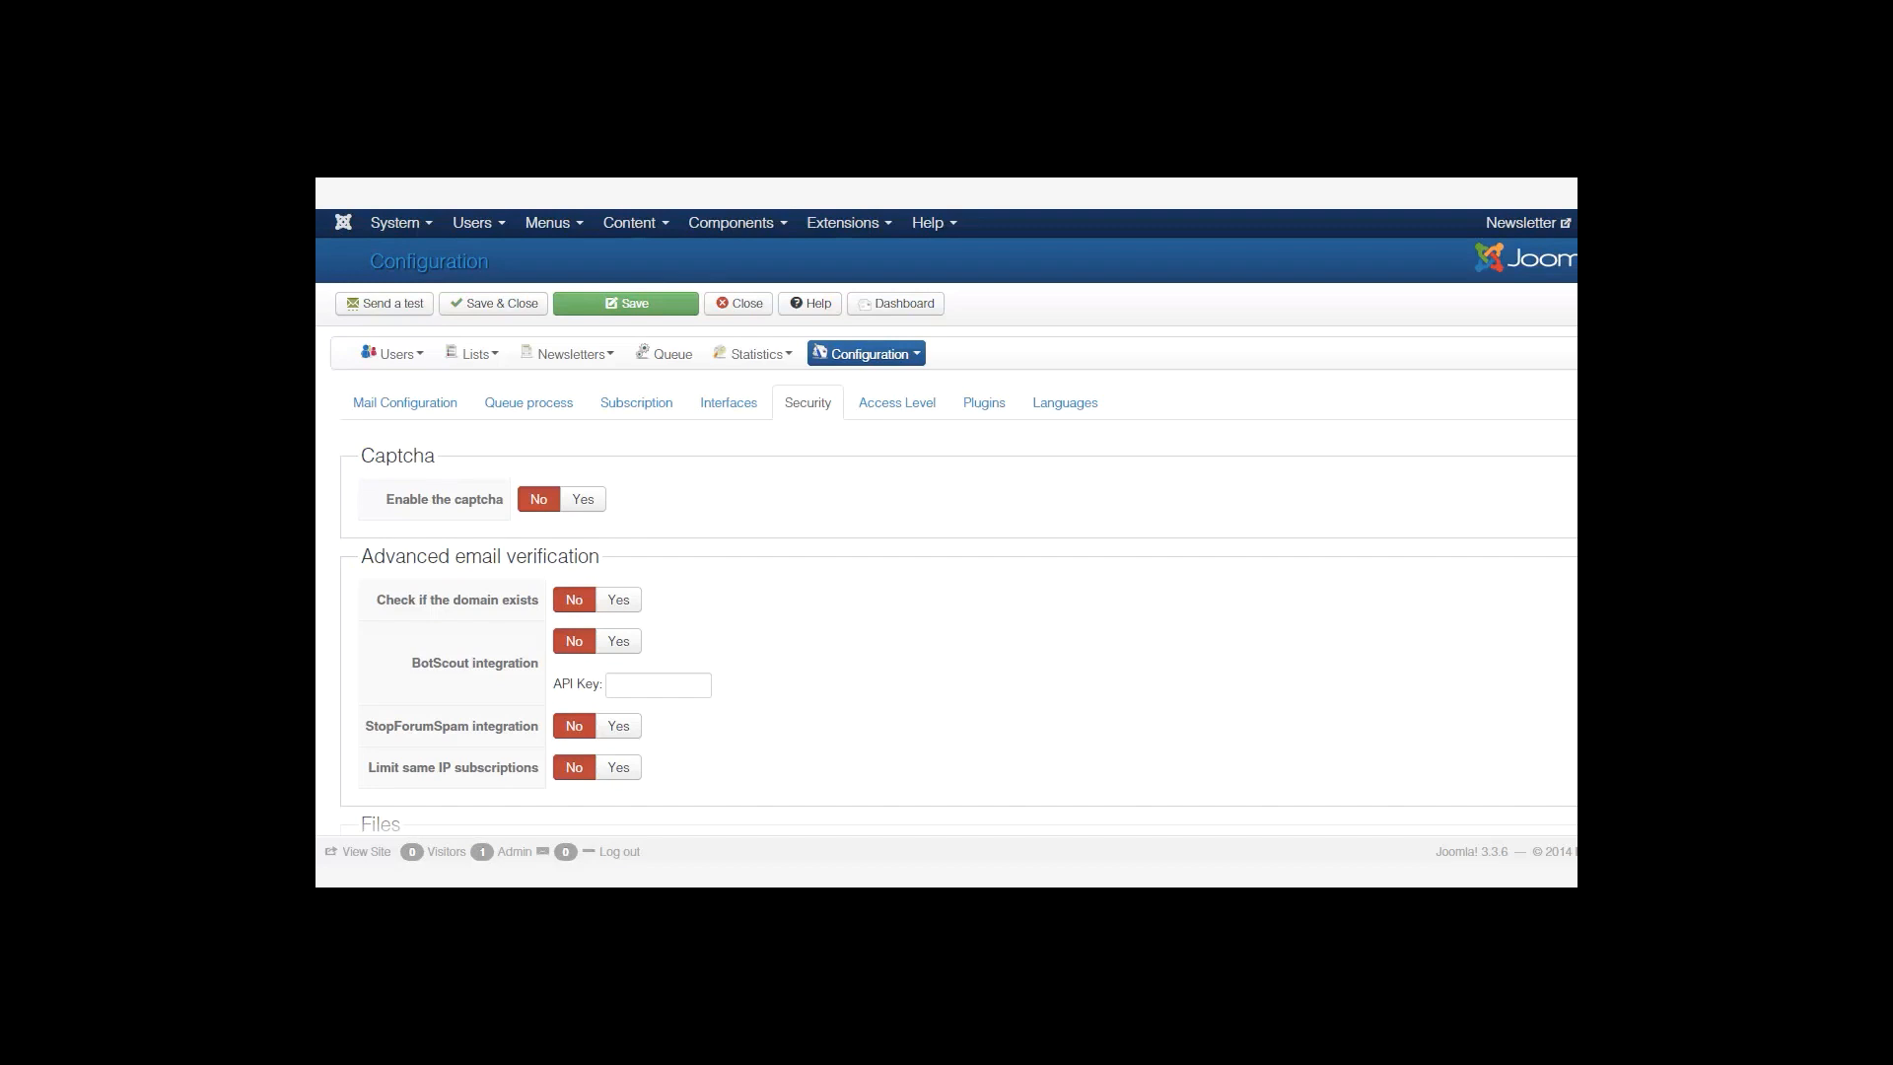
left_click(584, 500)
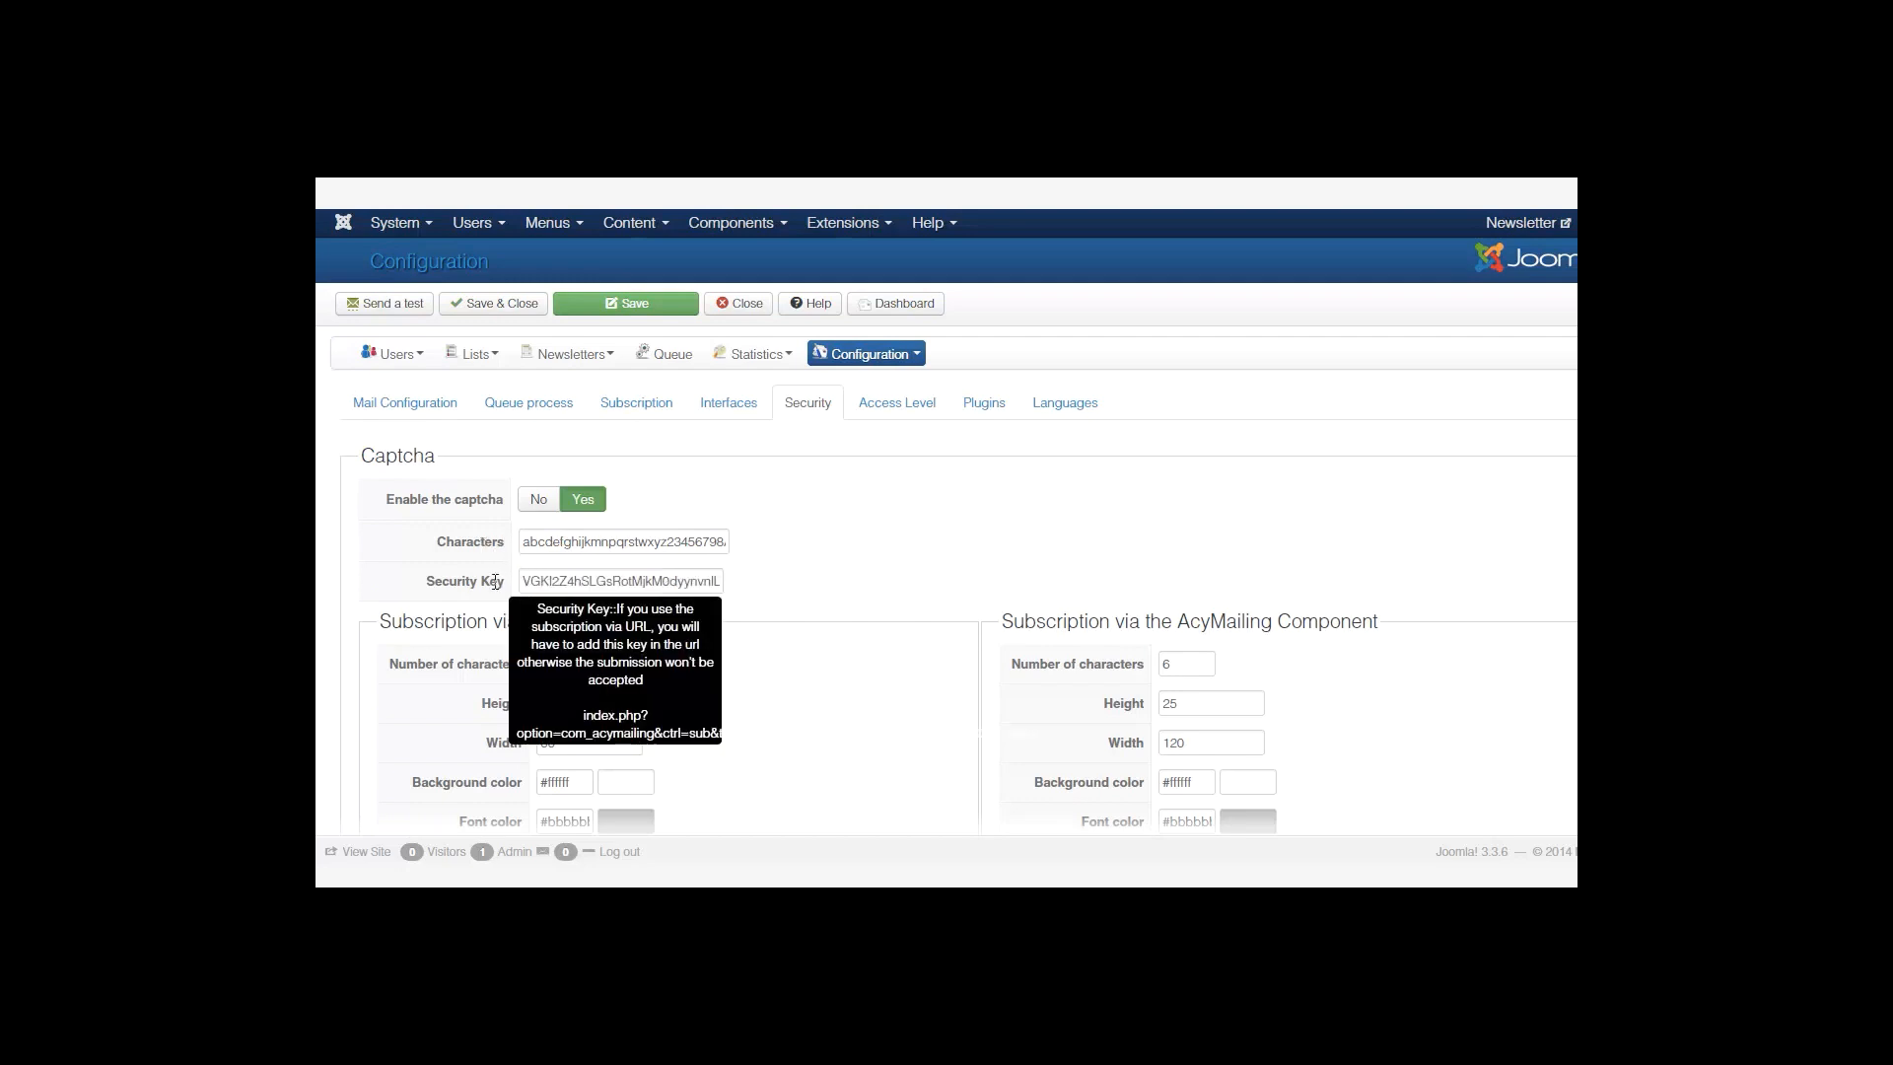
scroll(600, 442, "down", 2)
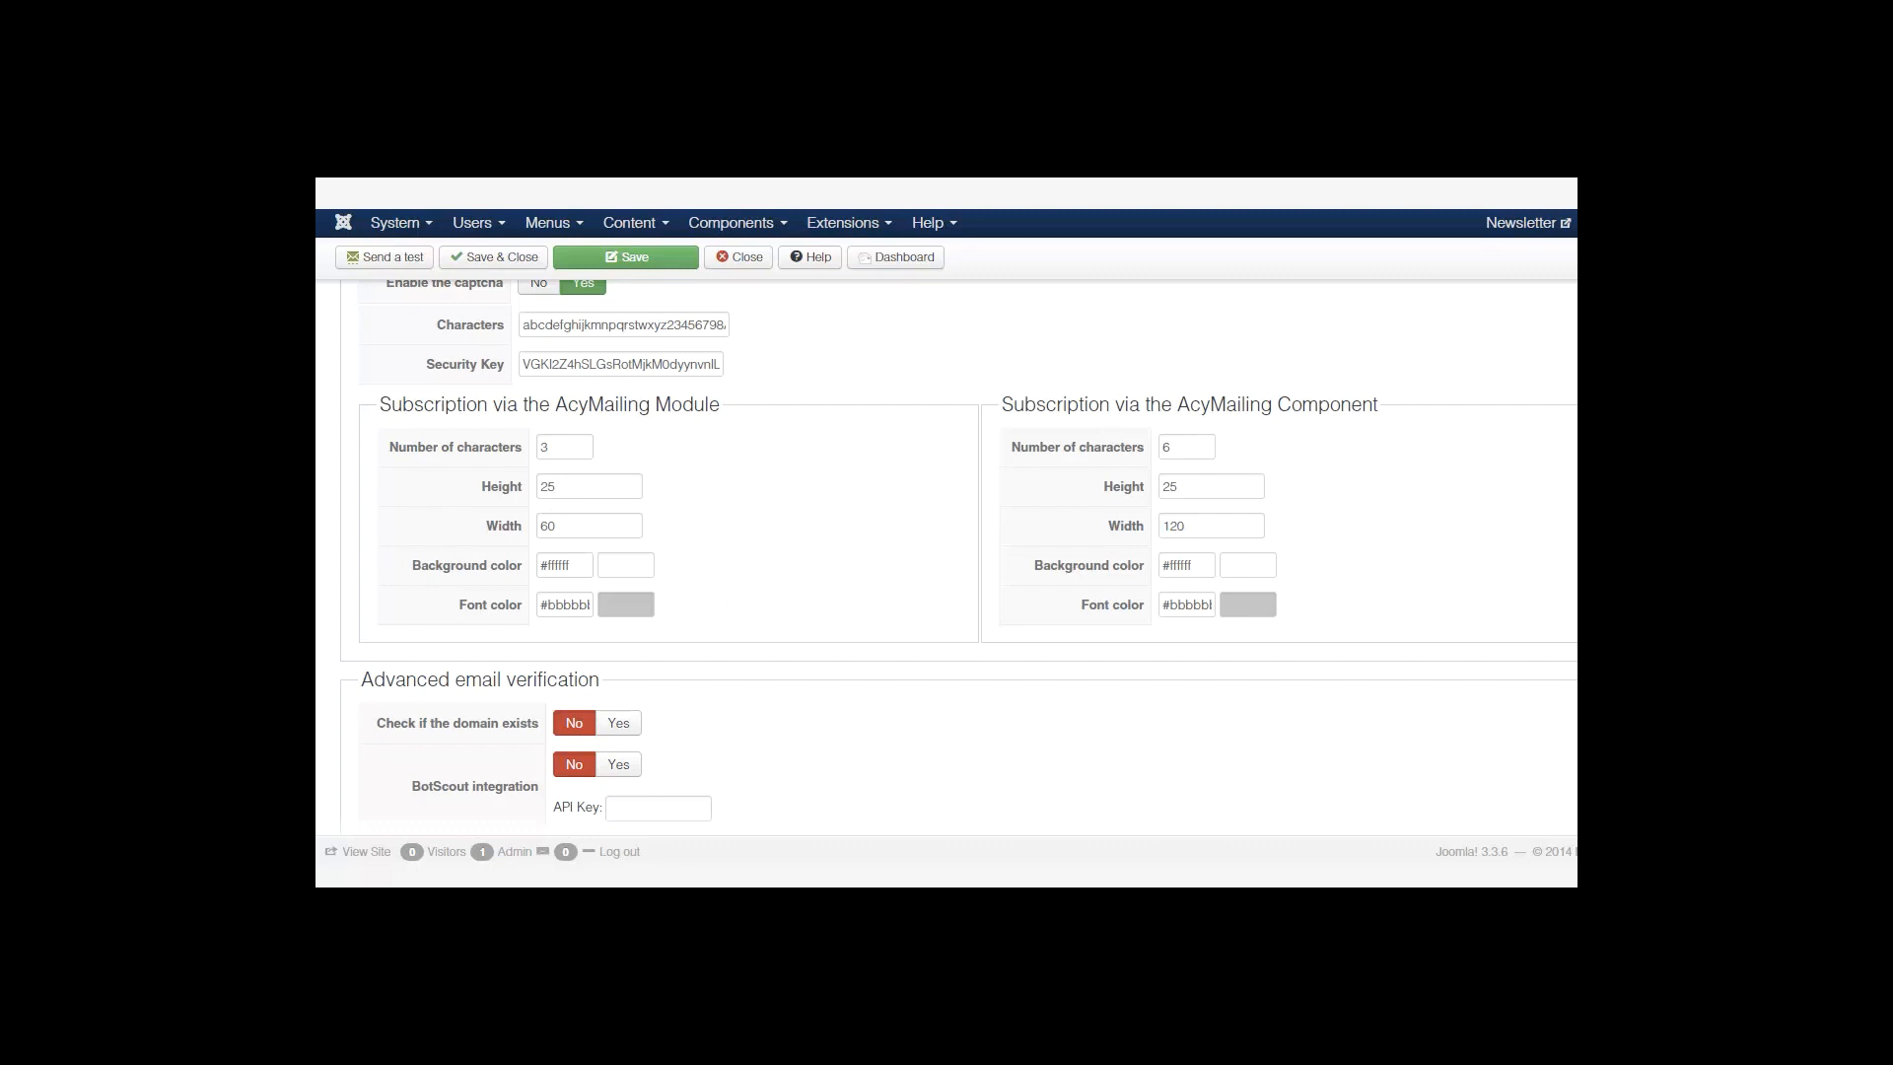
scroll(958, 550, "down", 3)
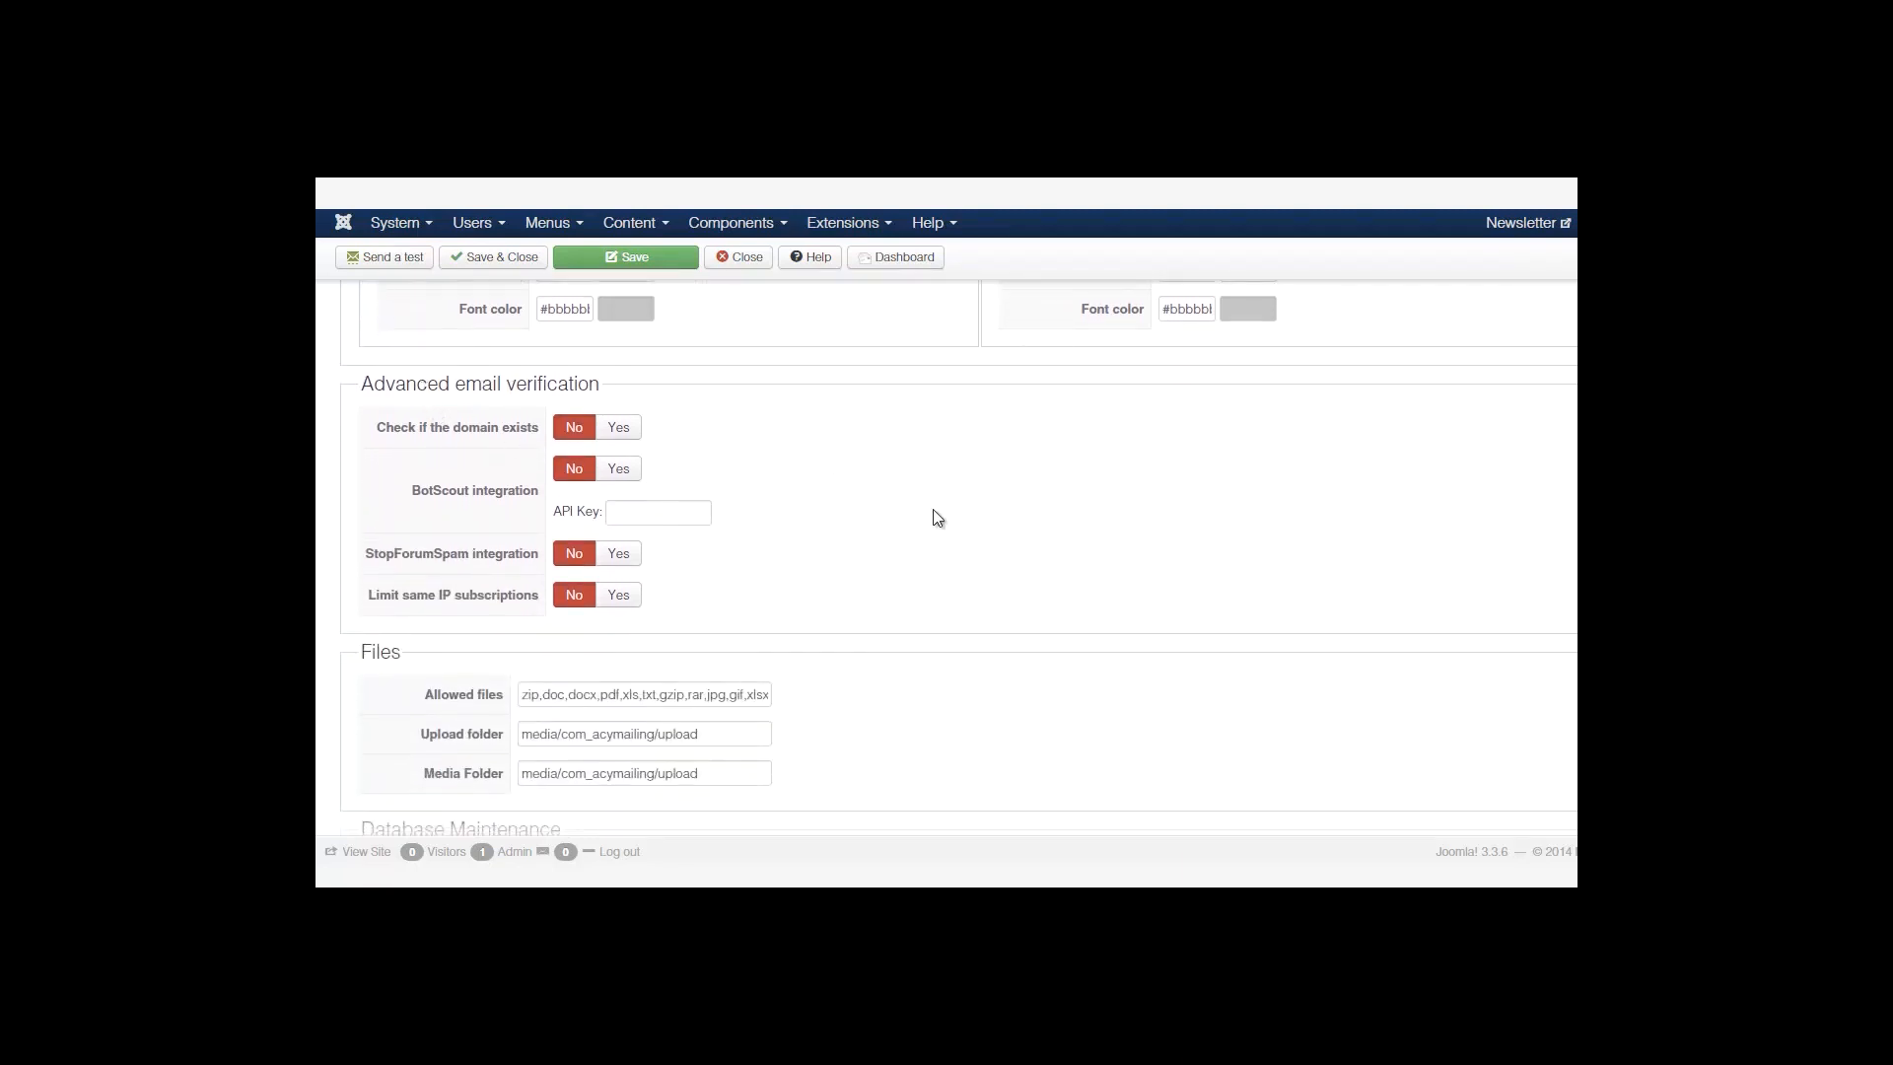
scroll(333, 619, "down", 2)
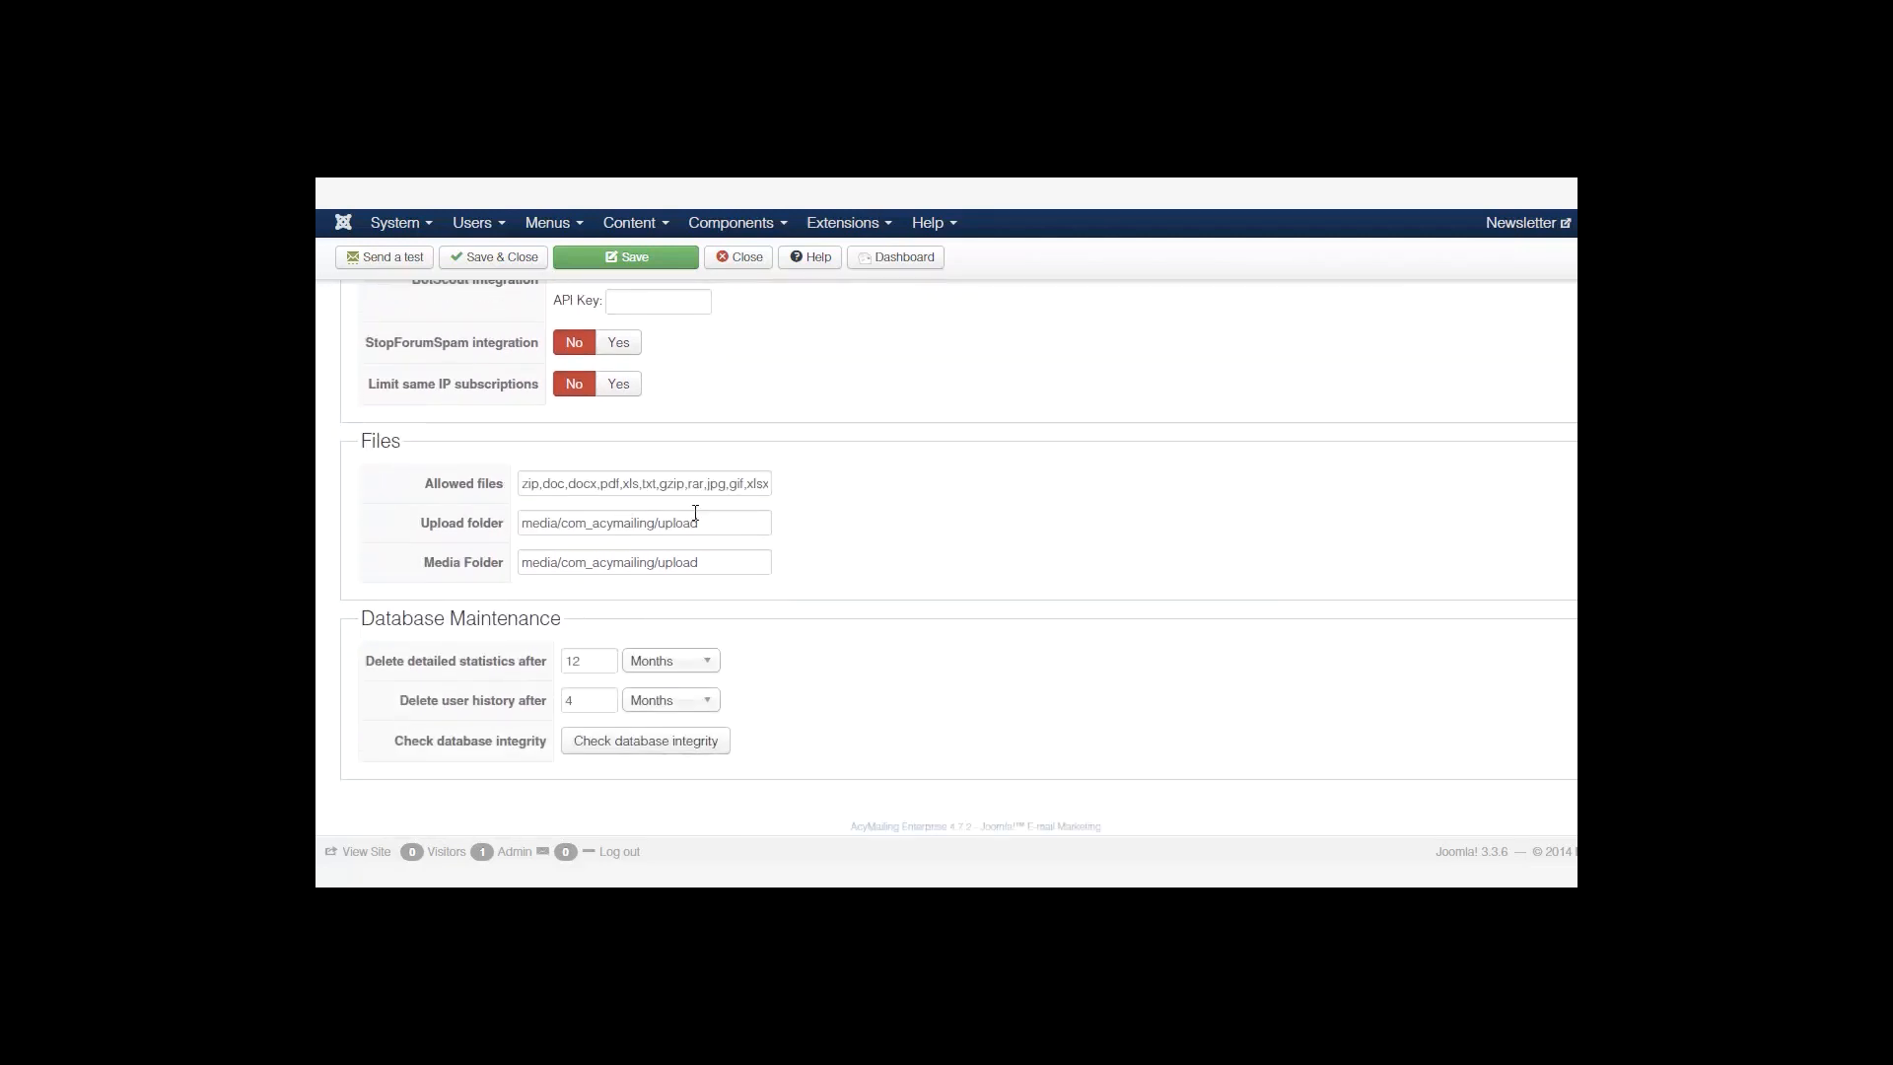
Review the allowed file extensions and upload folder path under Files without changing them.
left_click_drag(579, 484, 790, 494)
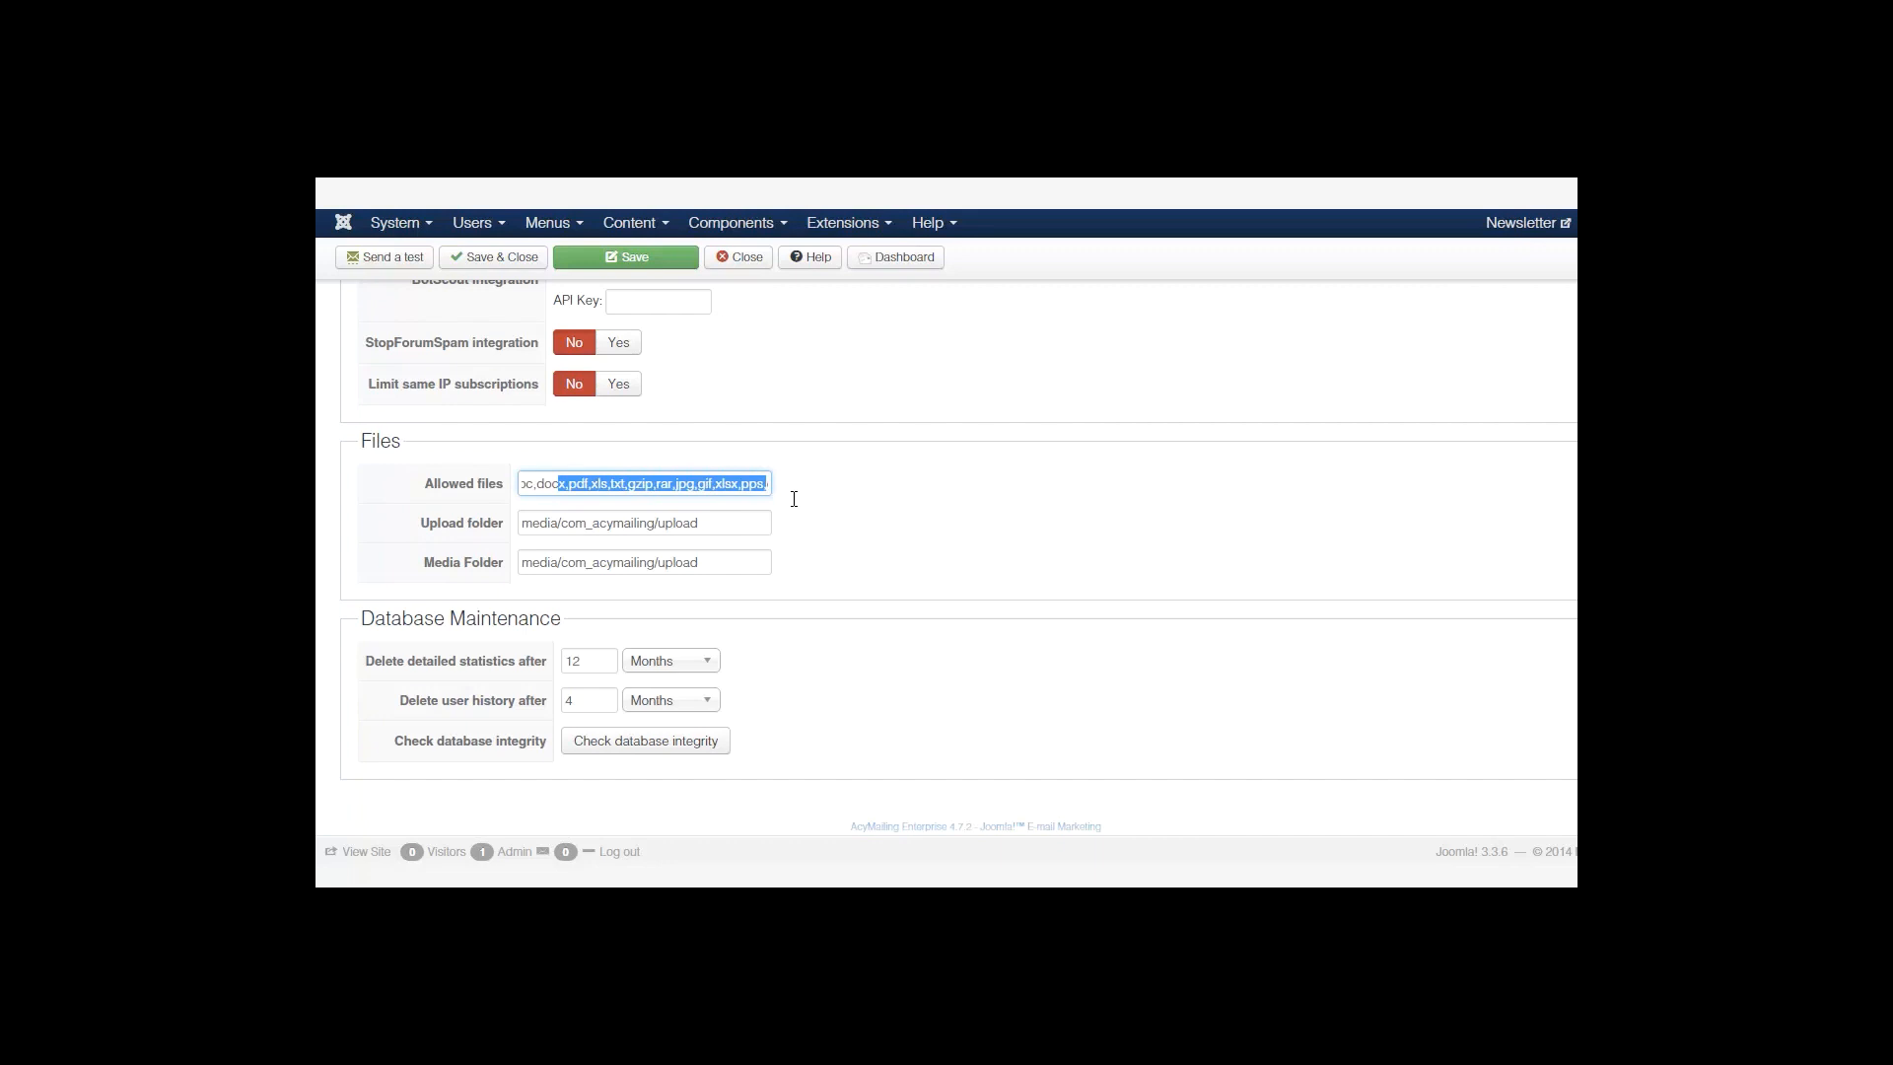
double_click(699, 483)
left_click(643, 483)
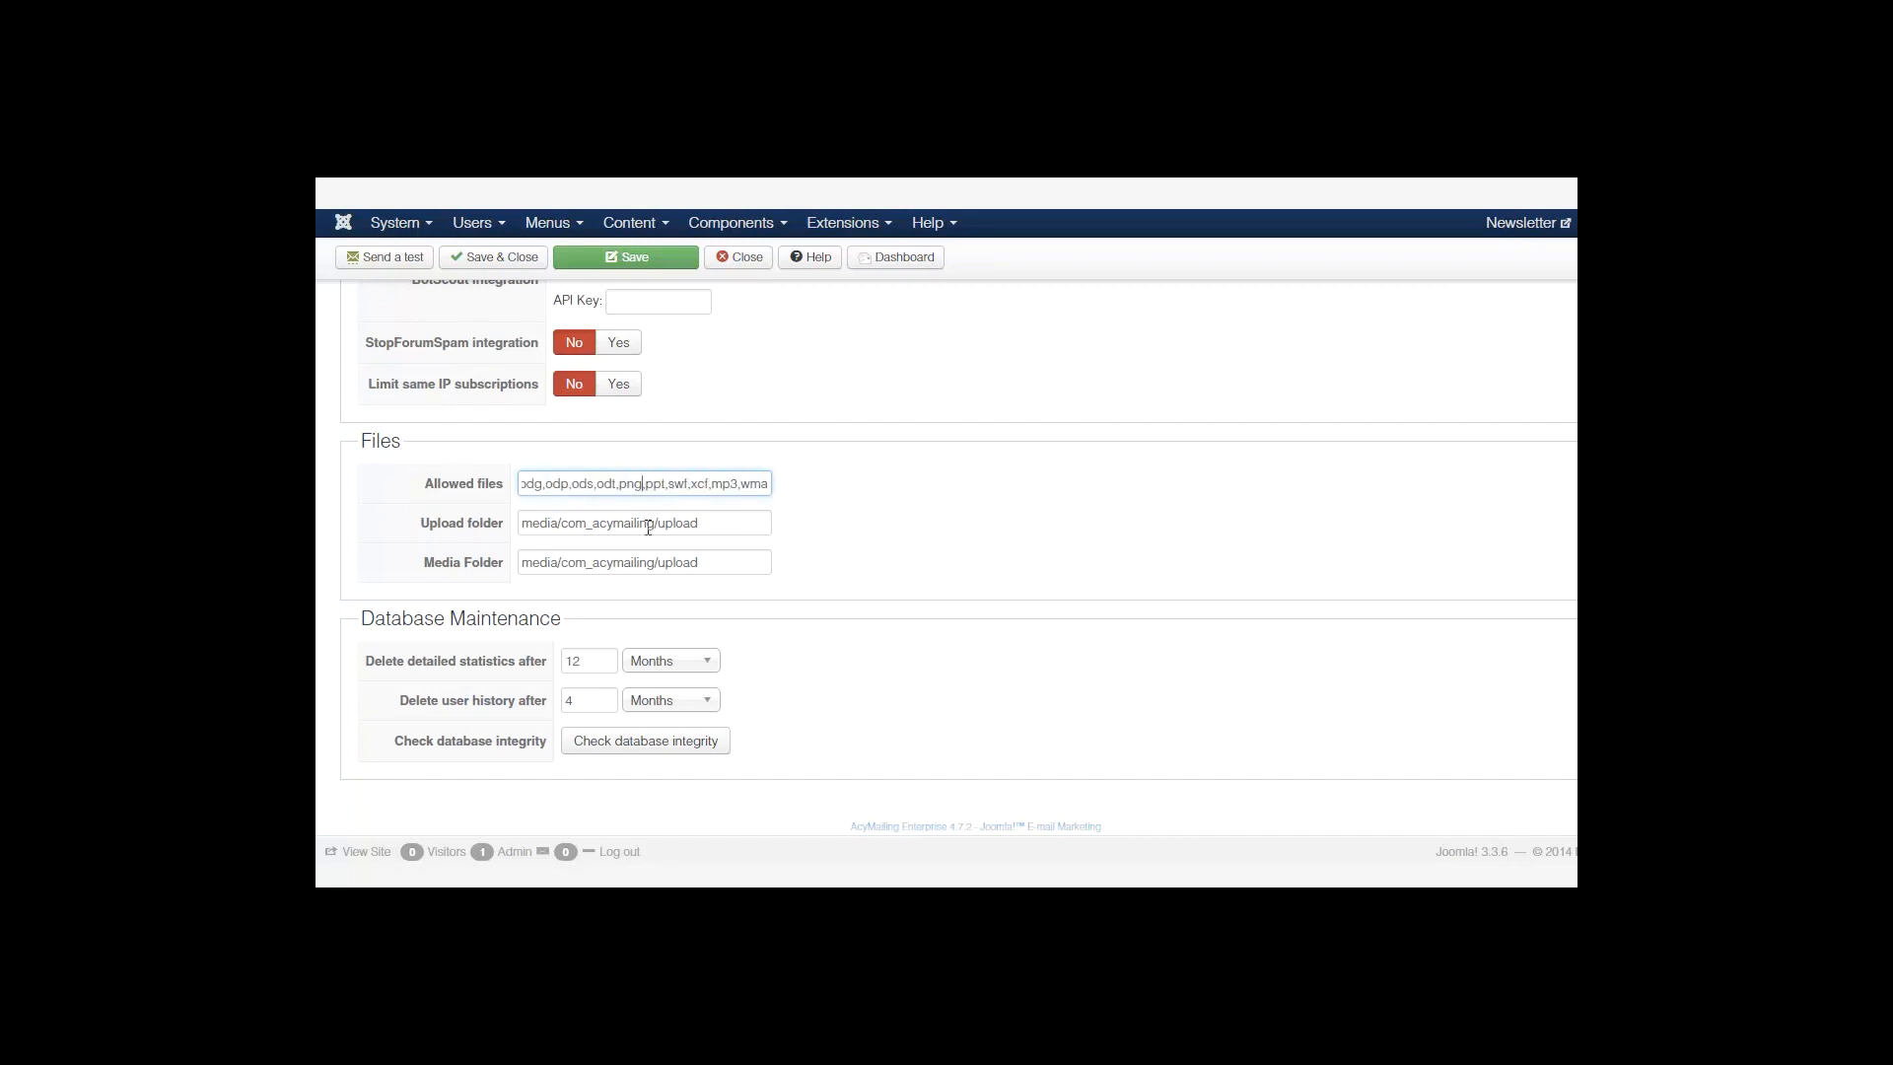
left_click_drag(702, 526, 657, 526)
left_click(706, 525)
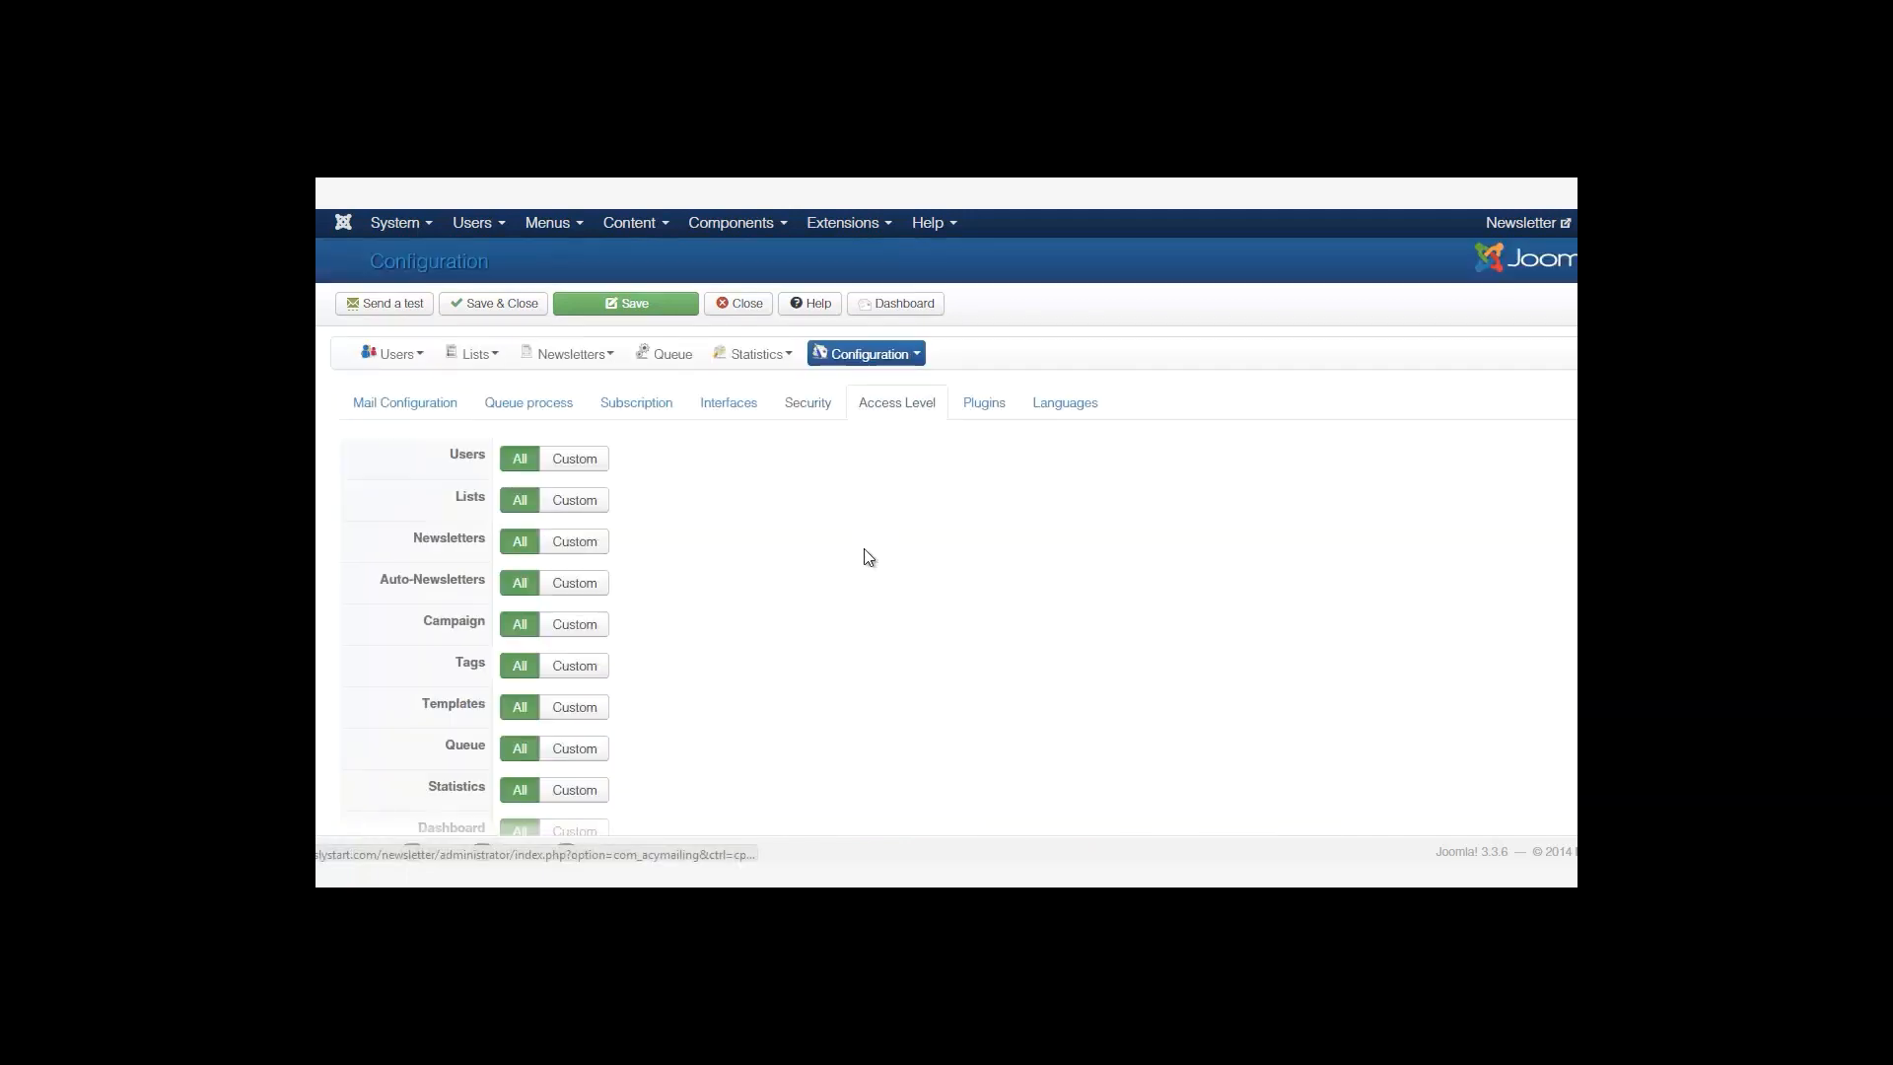
Switch Users and Dashboard access to Custom to inspect permissions, then restore both to All.
scroll(946, 611, "down", 2)
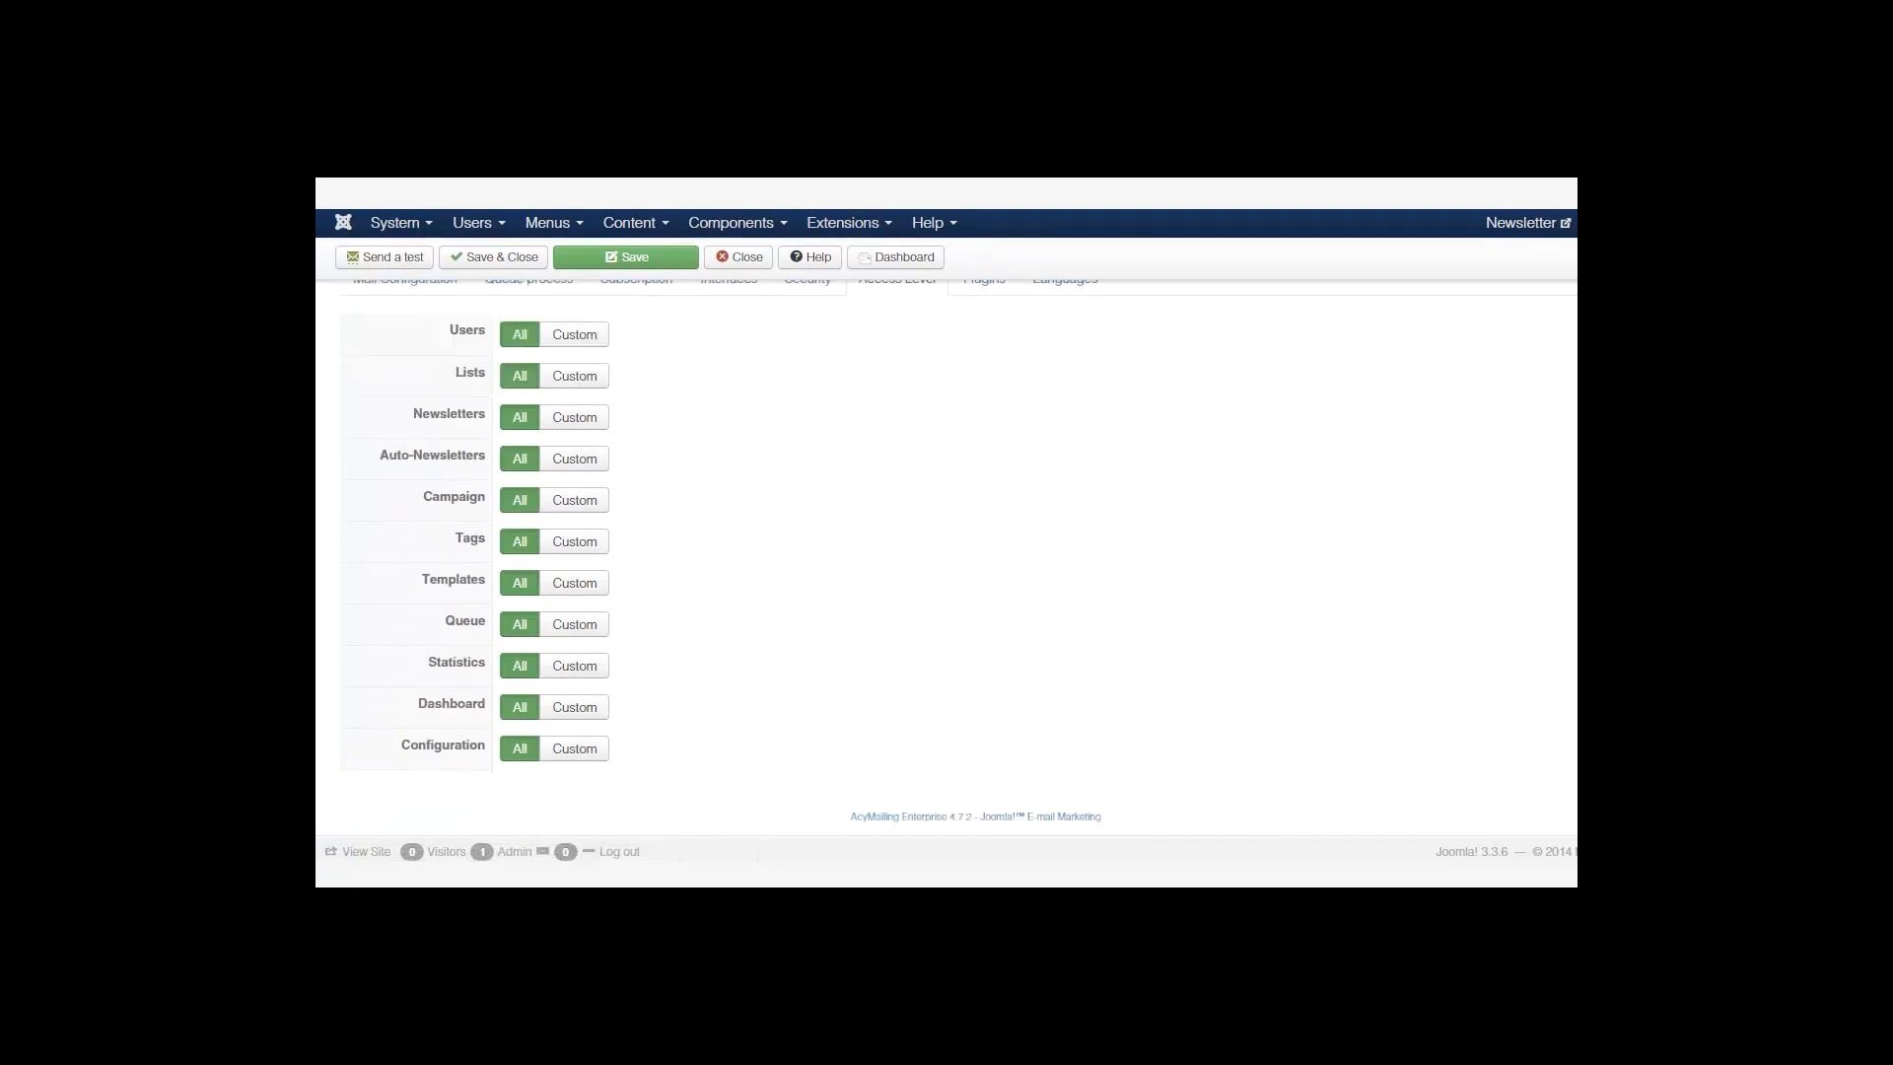
scroll(946, 611, "up", 1)
left_click(575, 432)
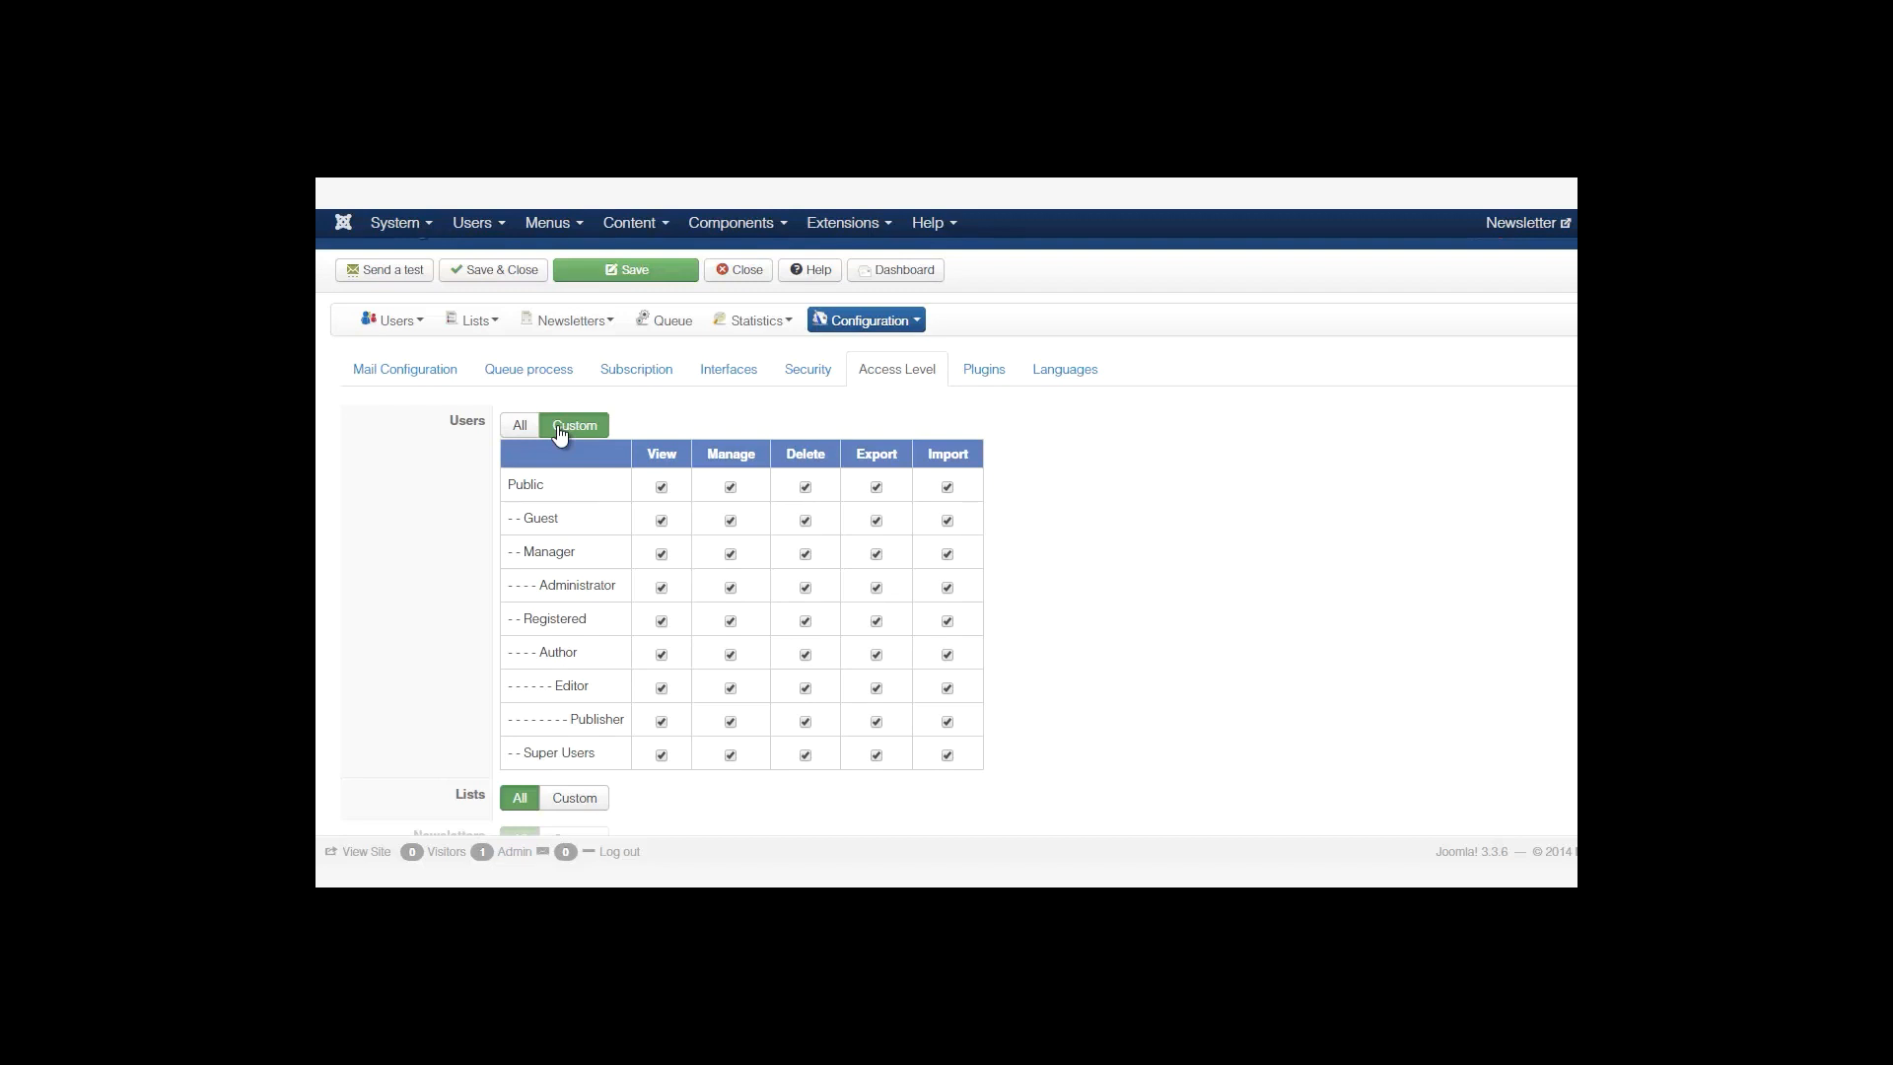
left_click(662, 487)
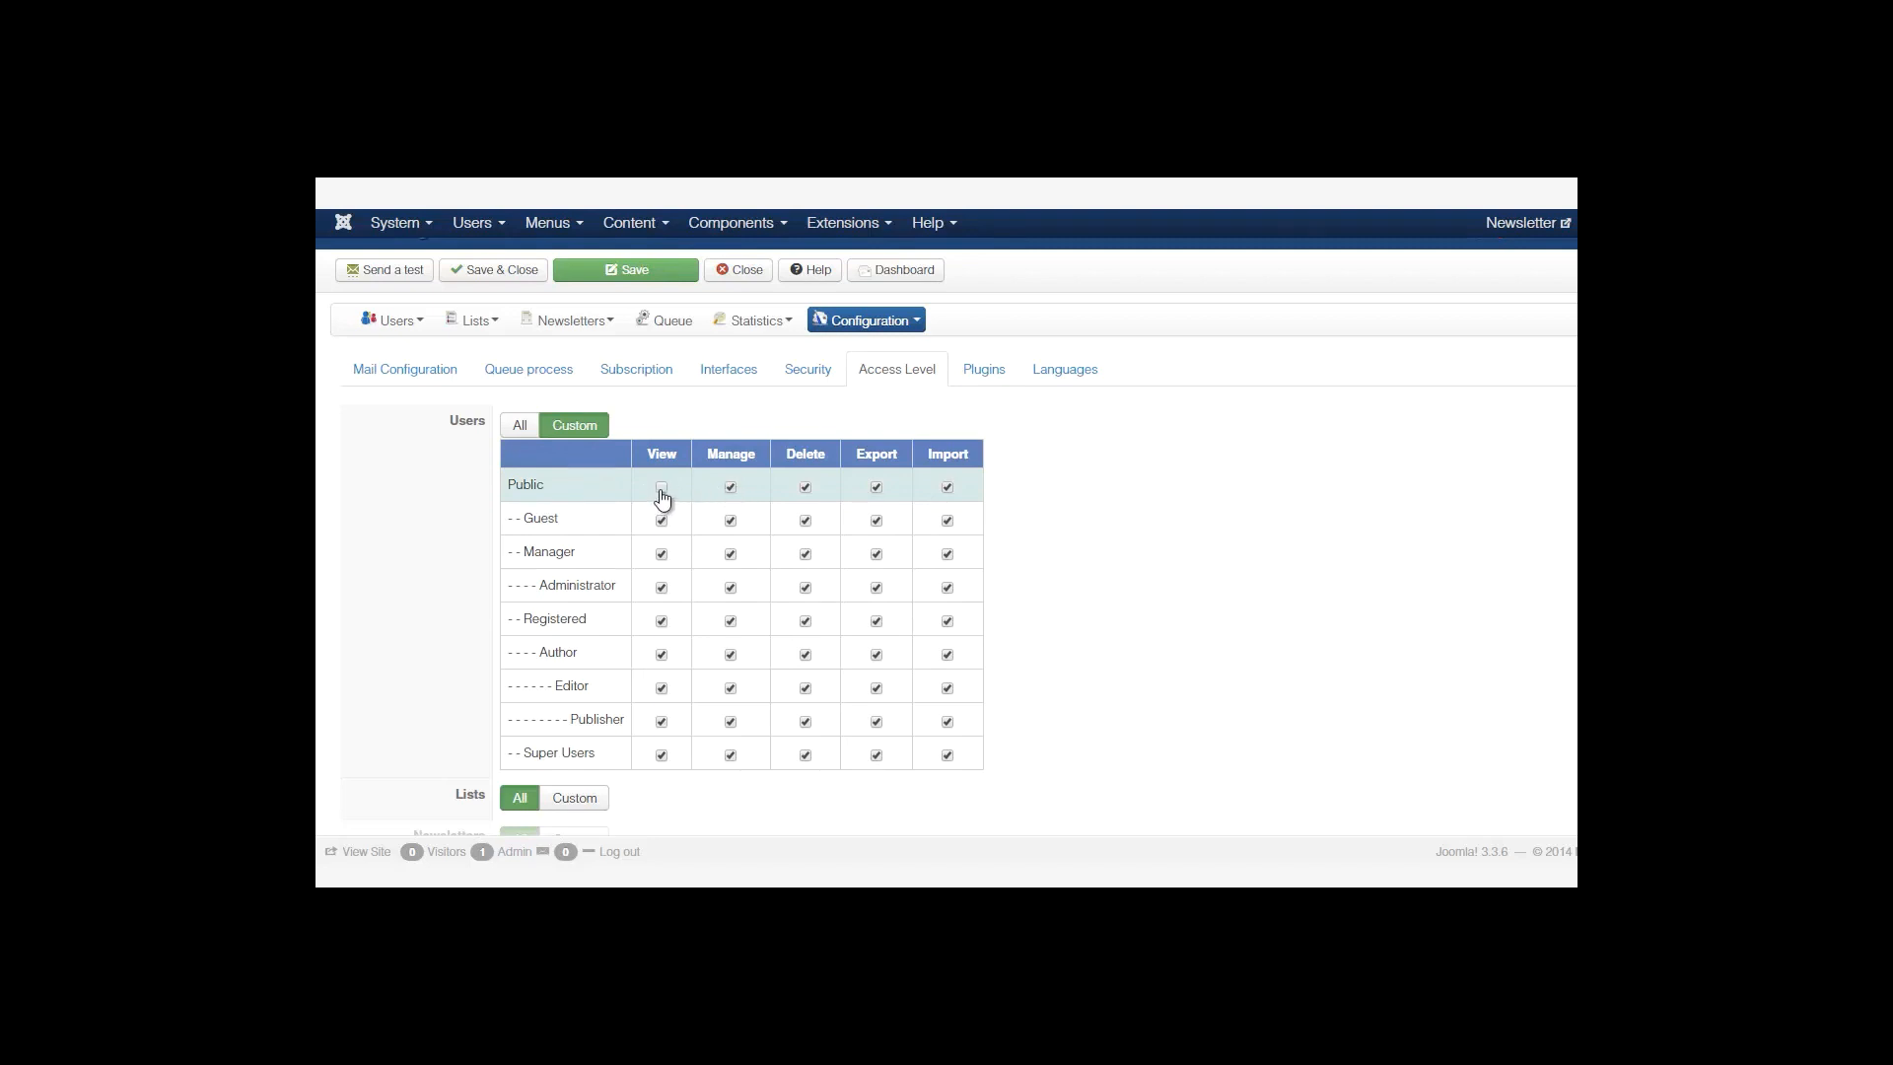
left_click(523, 426)
scroll(563, 633, "down", 2)
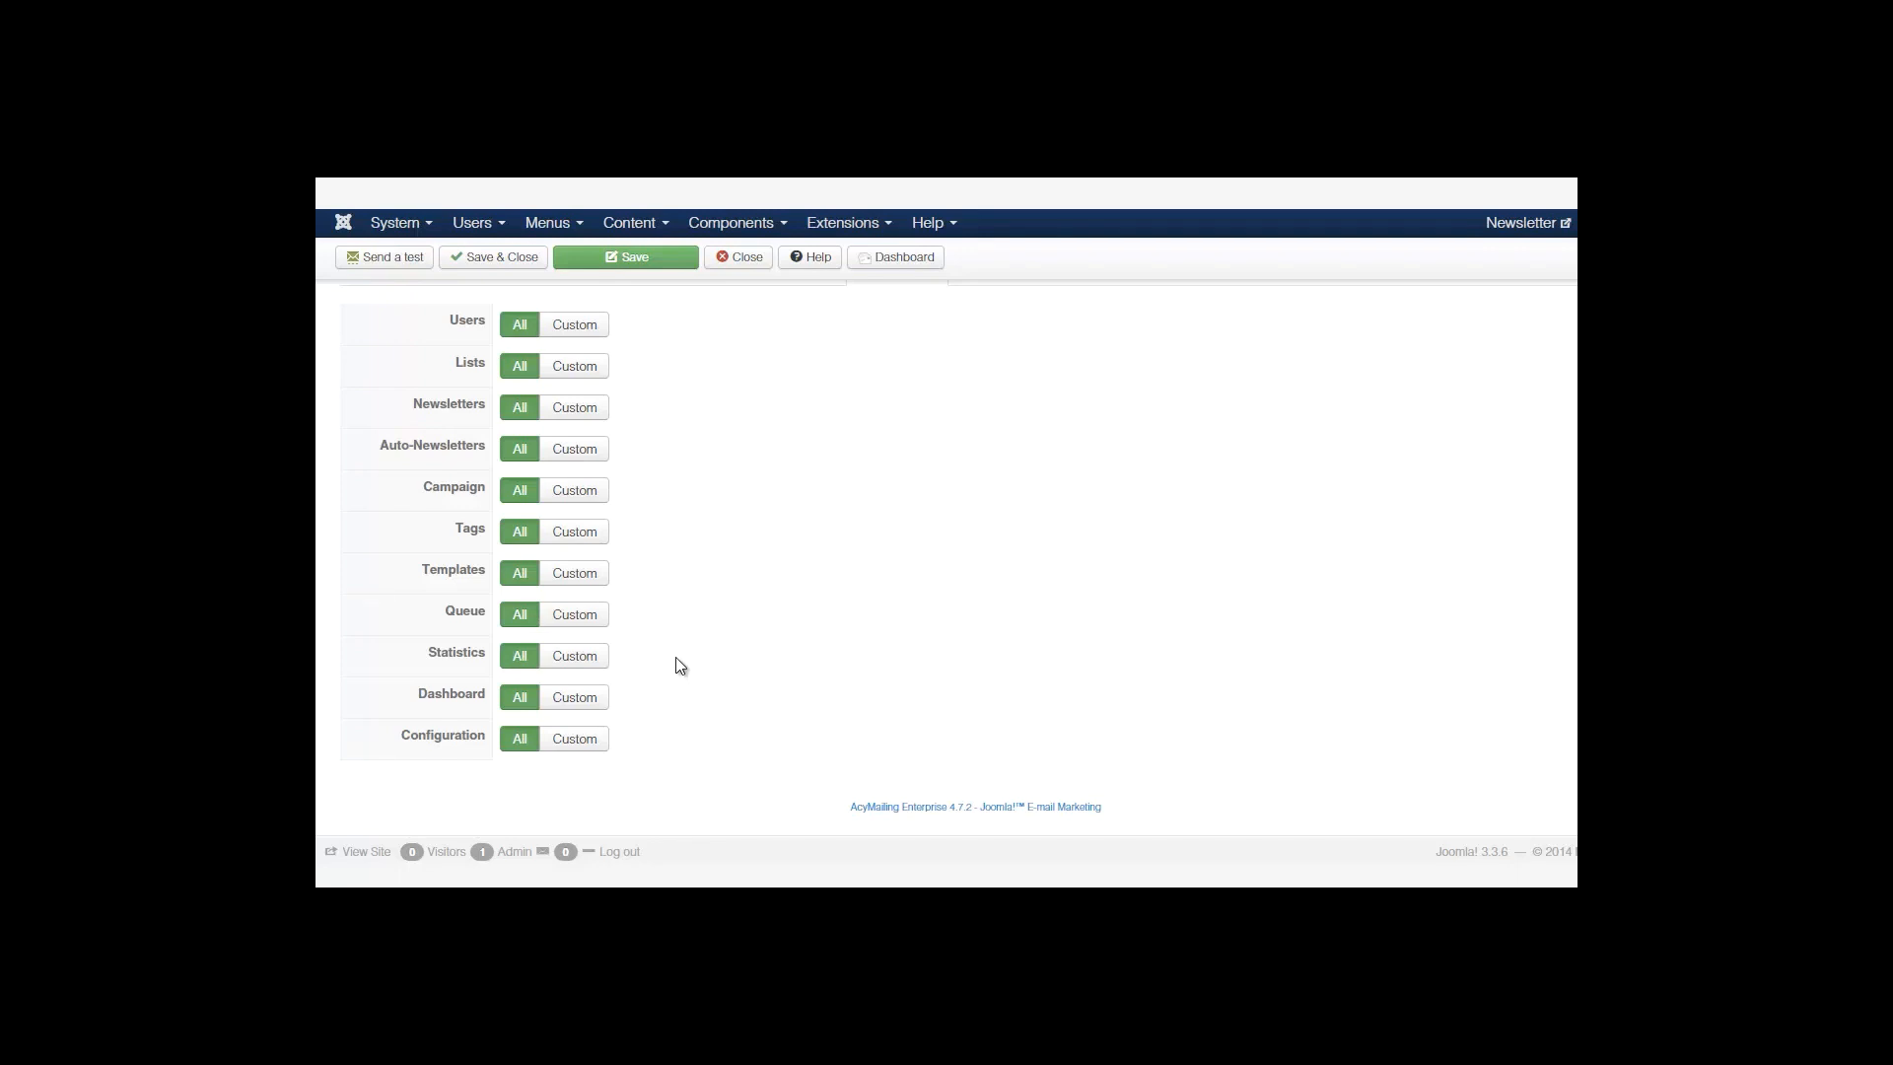
left_click(583, 700)
scroll(822, 601, "down", 3)
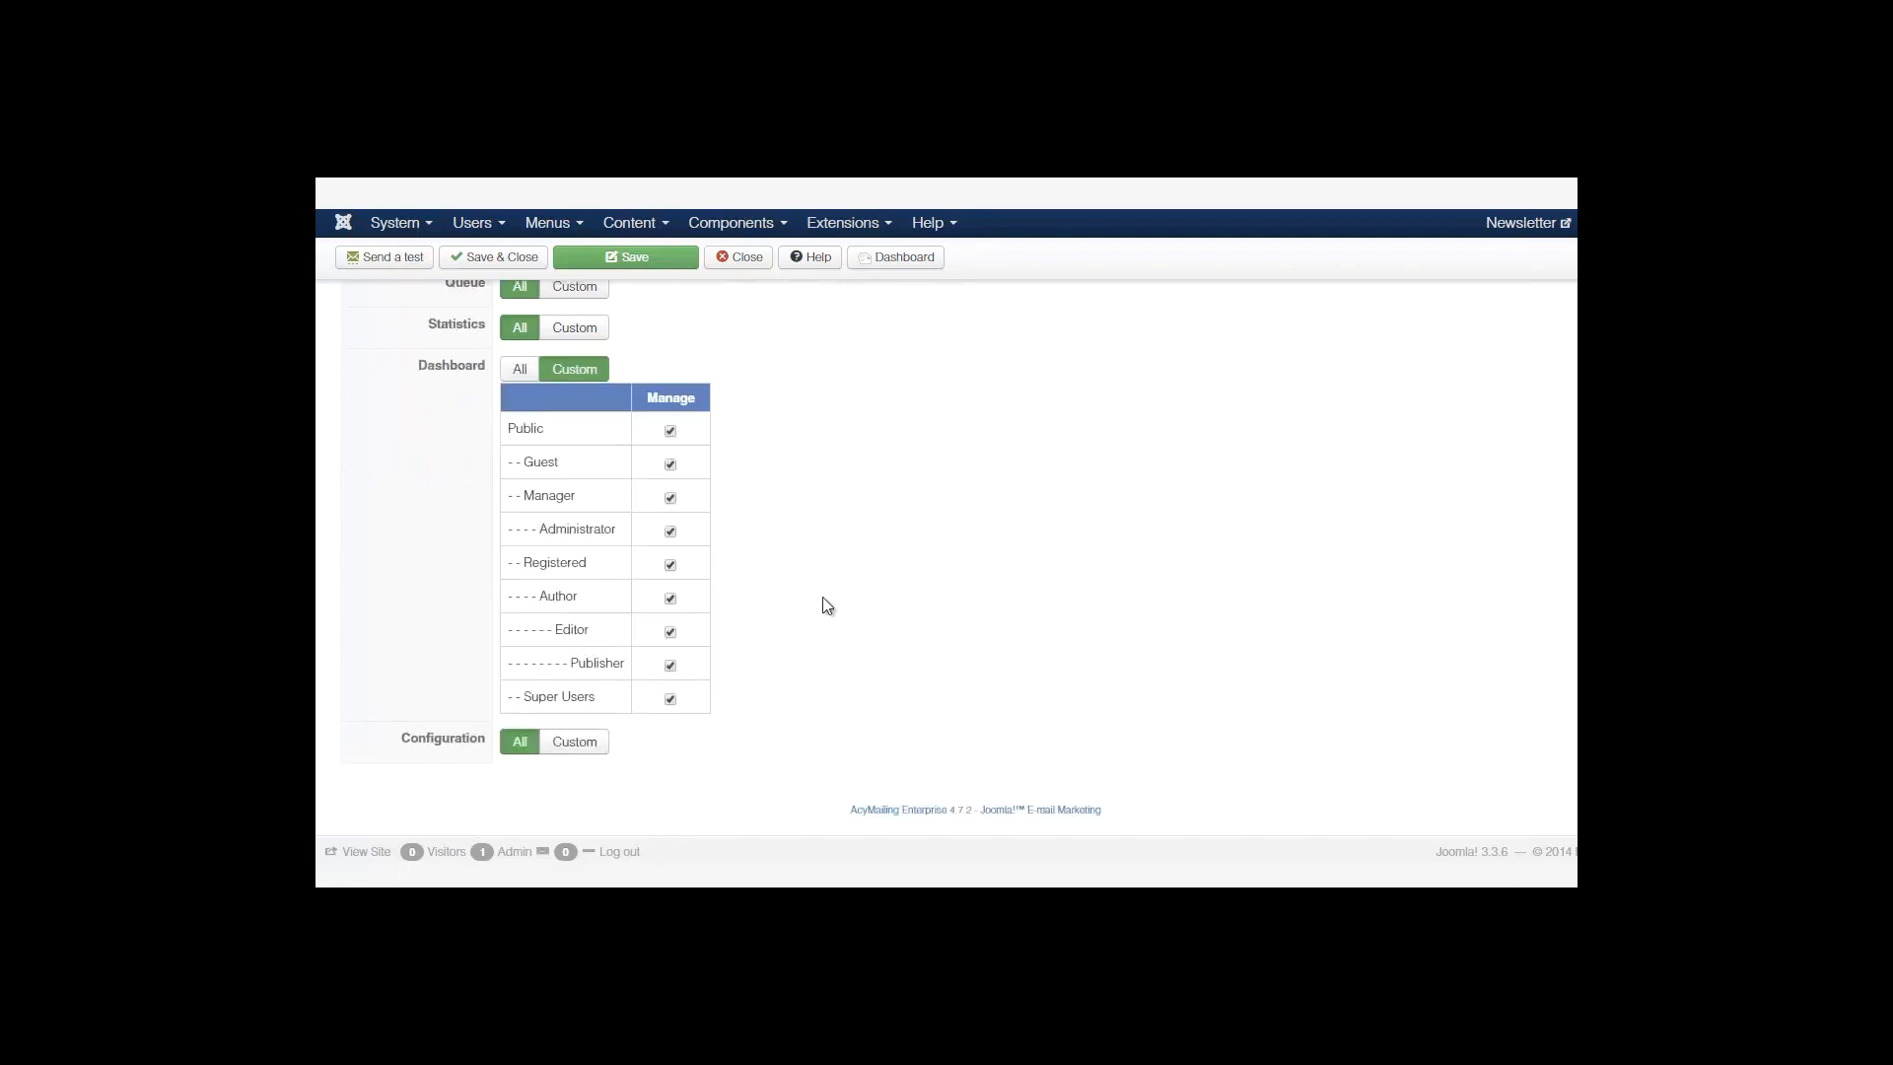
left_click(520, 371)
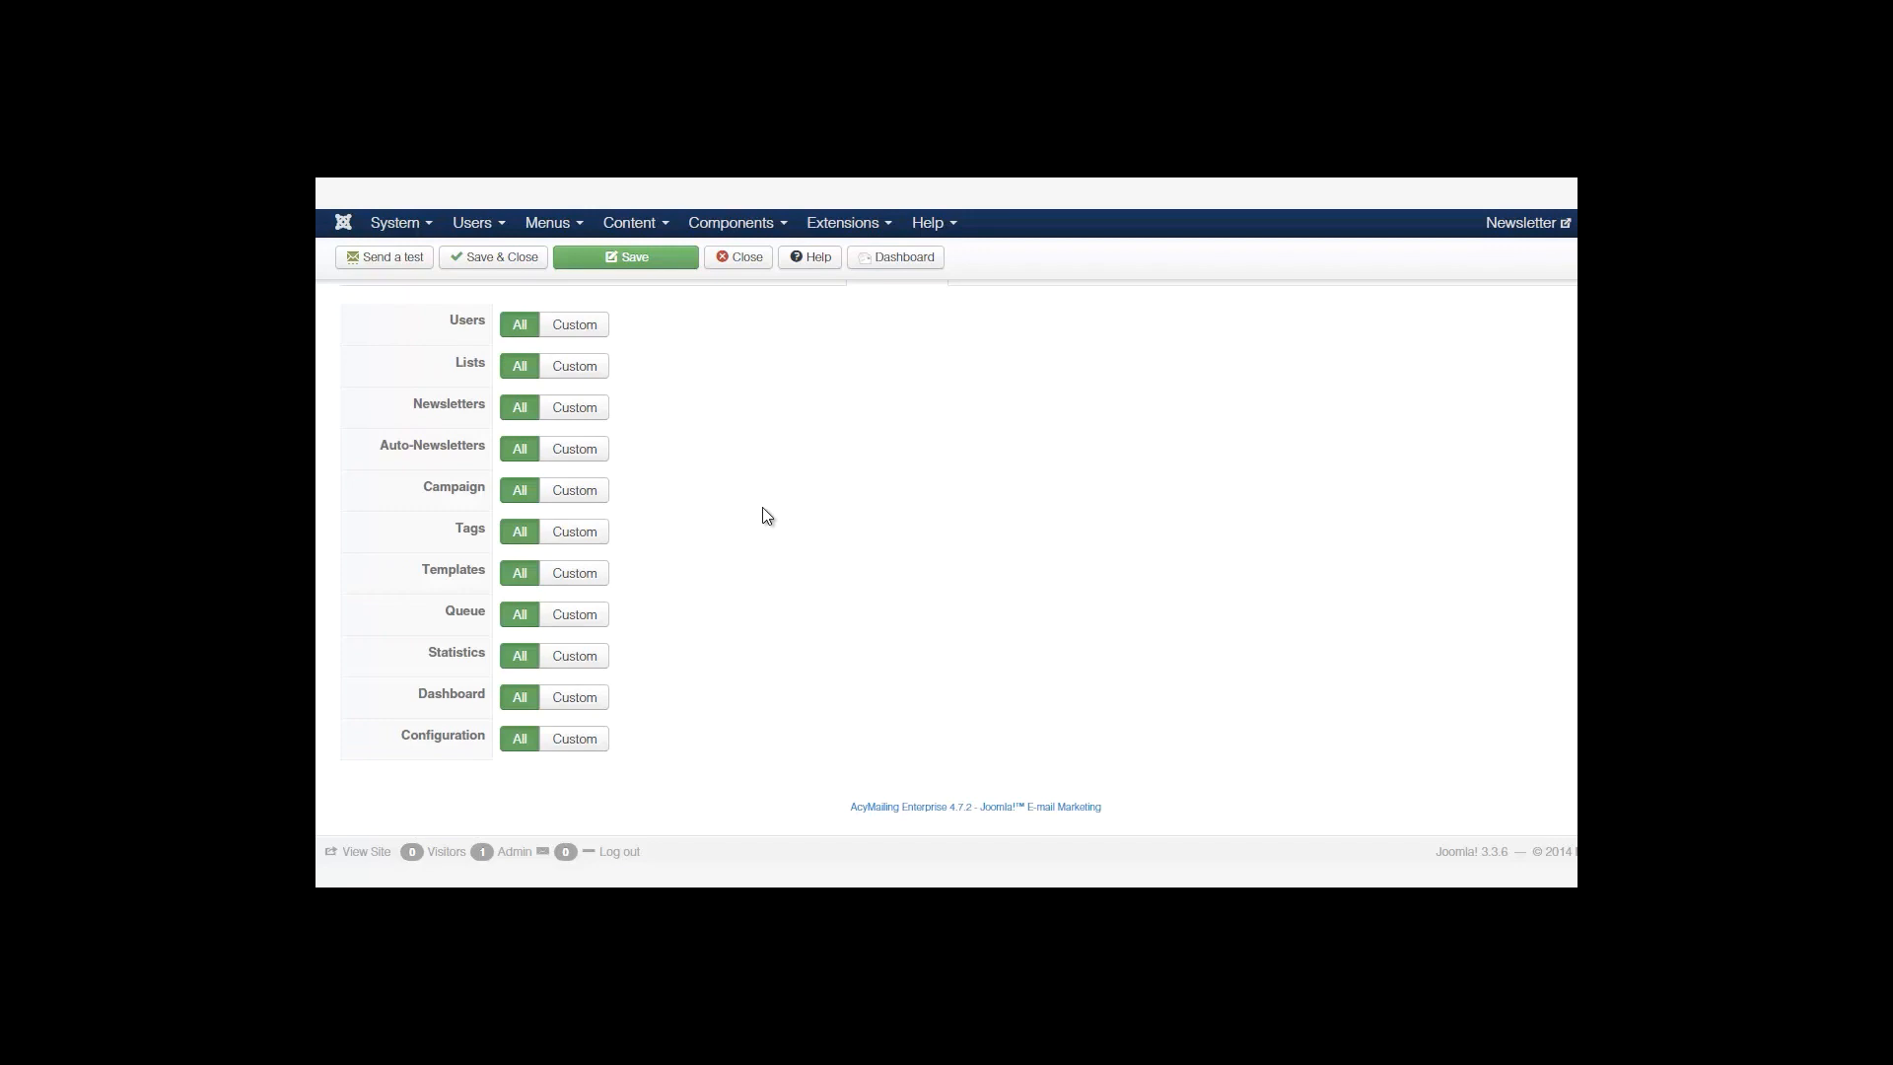
Check Lists custom permissions, restore it to All, and go to Plugins settings.
left_click(569, 372)
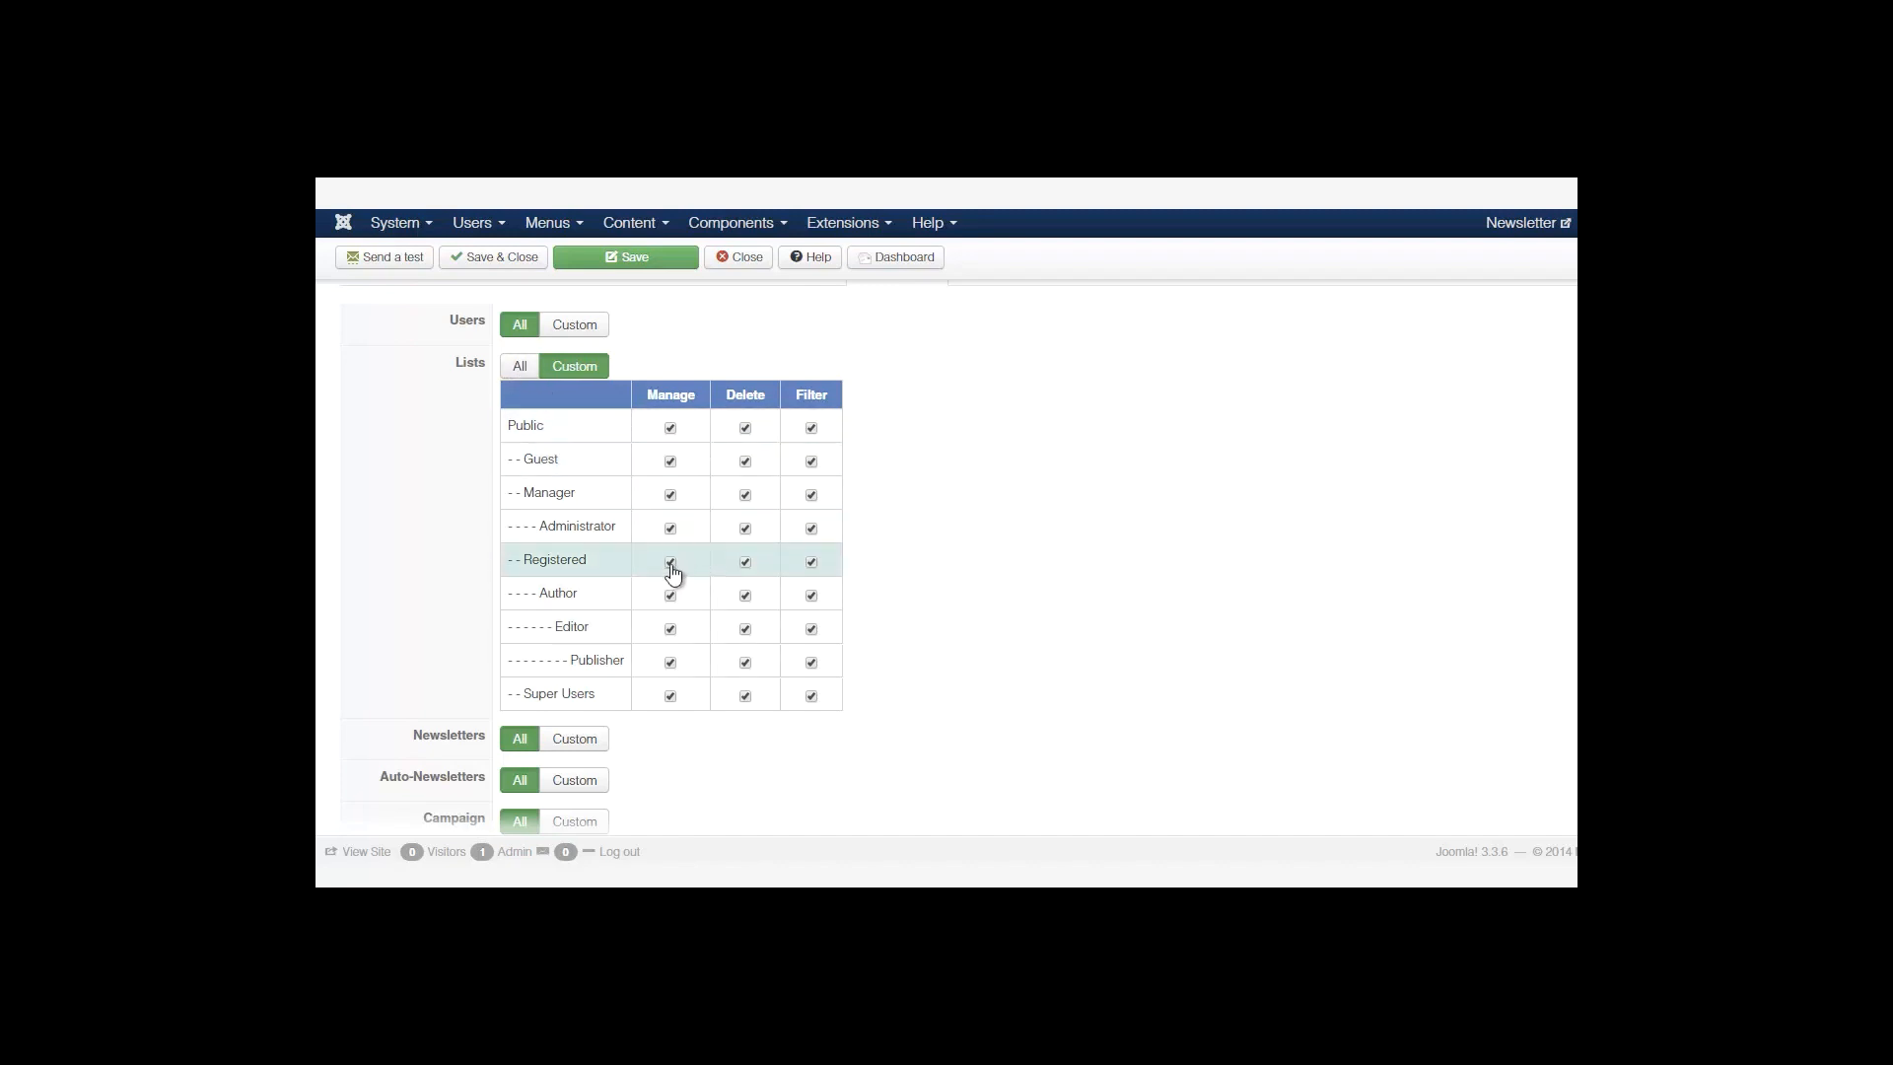
left_click(523, 368)
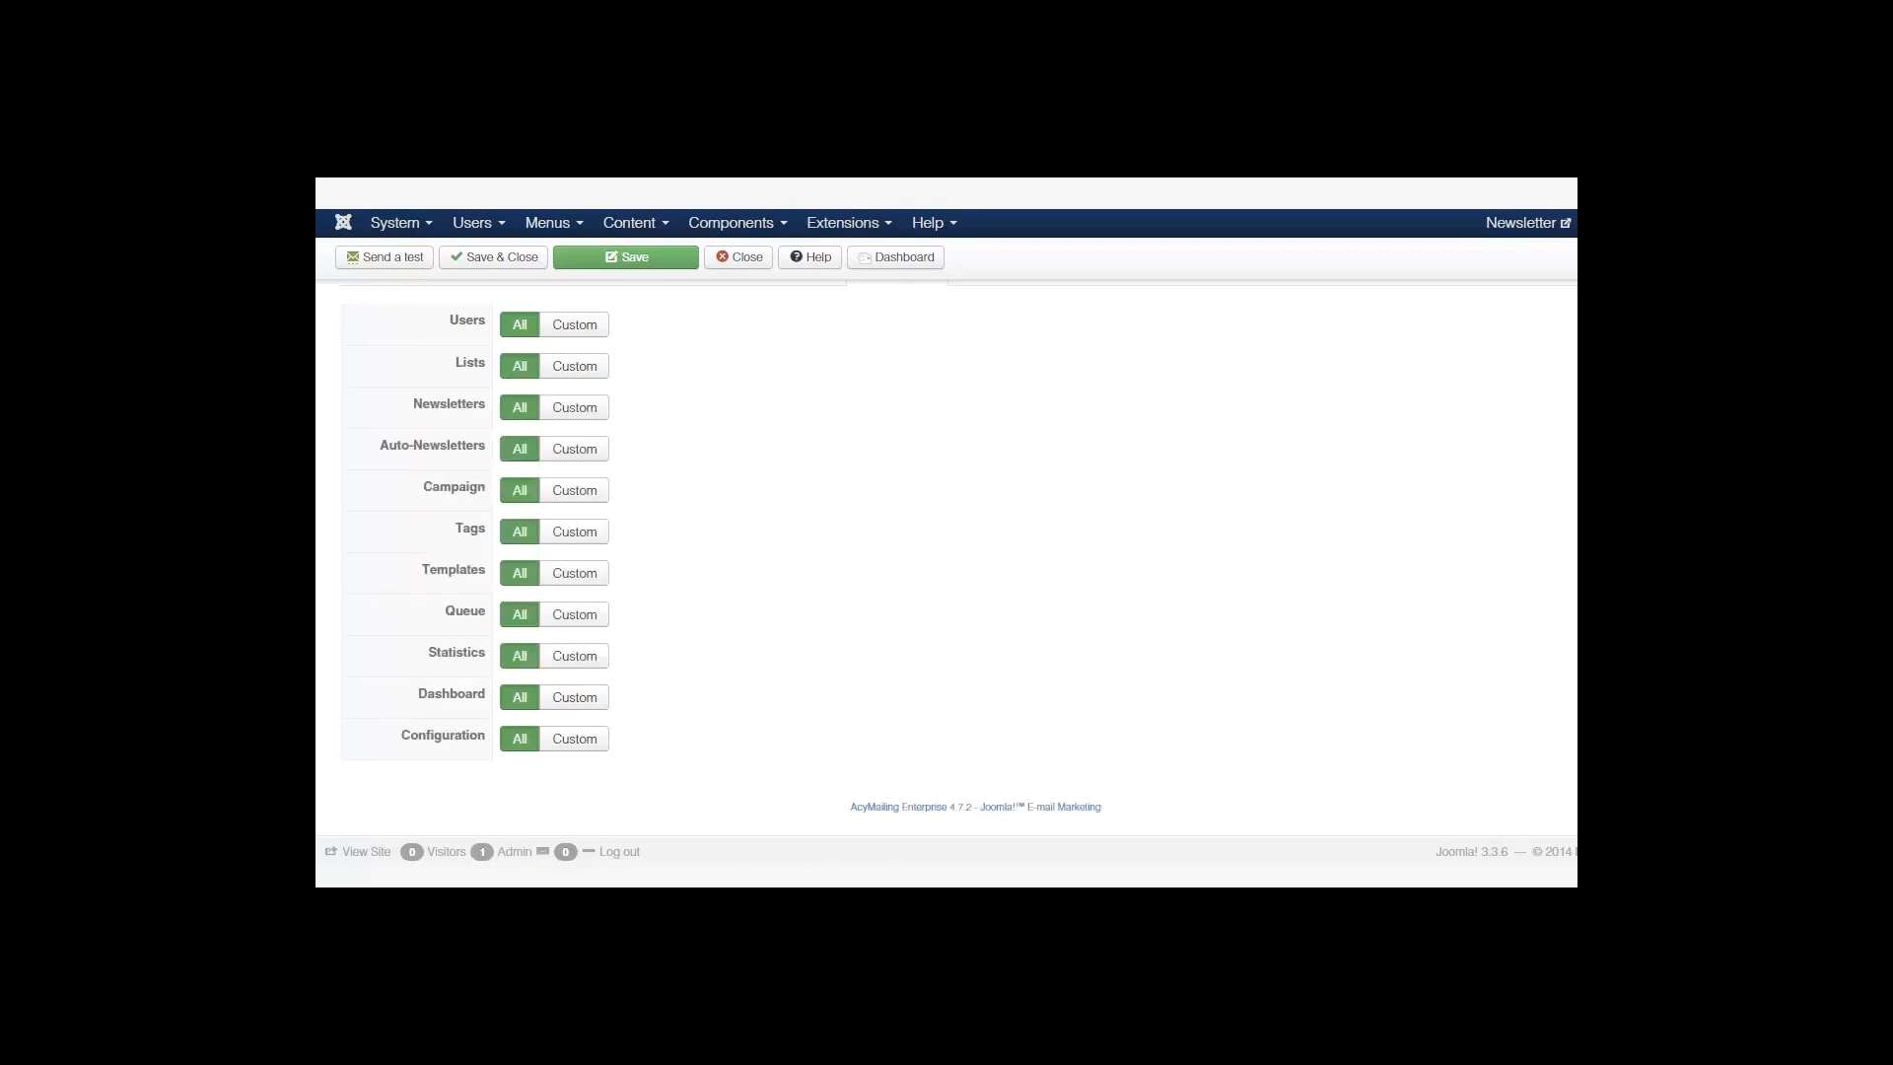
scroll(946, 552, "up", 2)
left_click(984, 407)
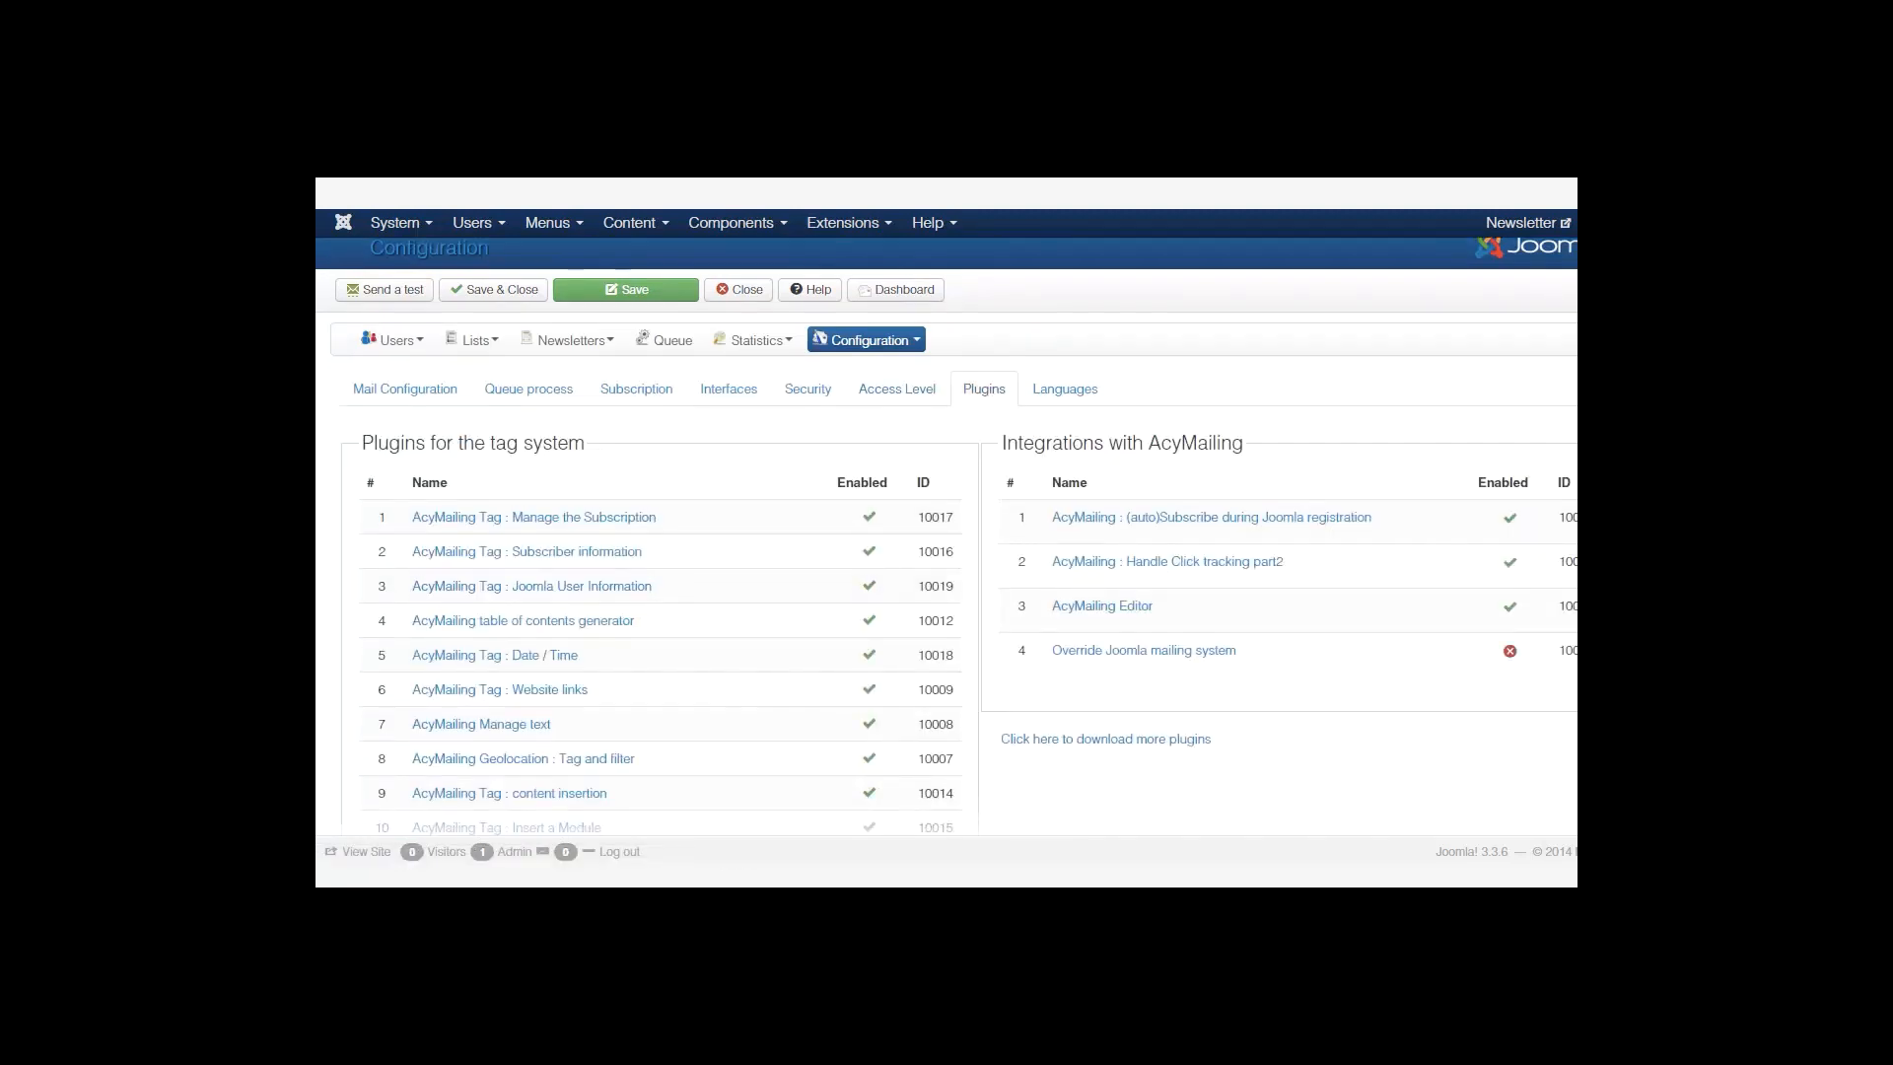
Enable the Override Joomla mailing system integration.
scroll(946, 552, "down", 2)
scroll(946, 552, "up", 2)
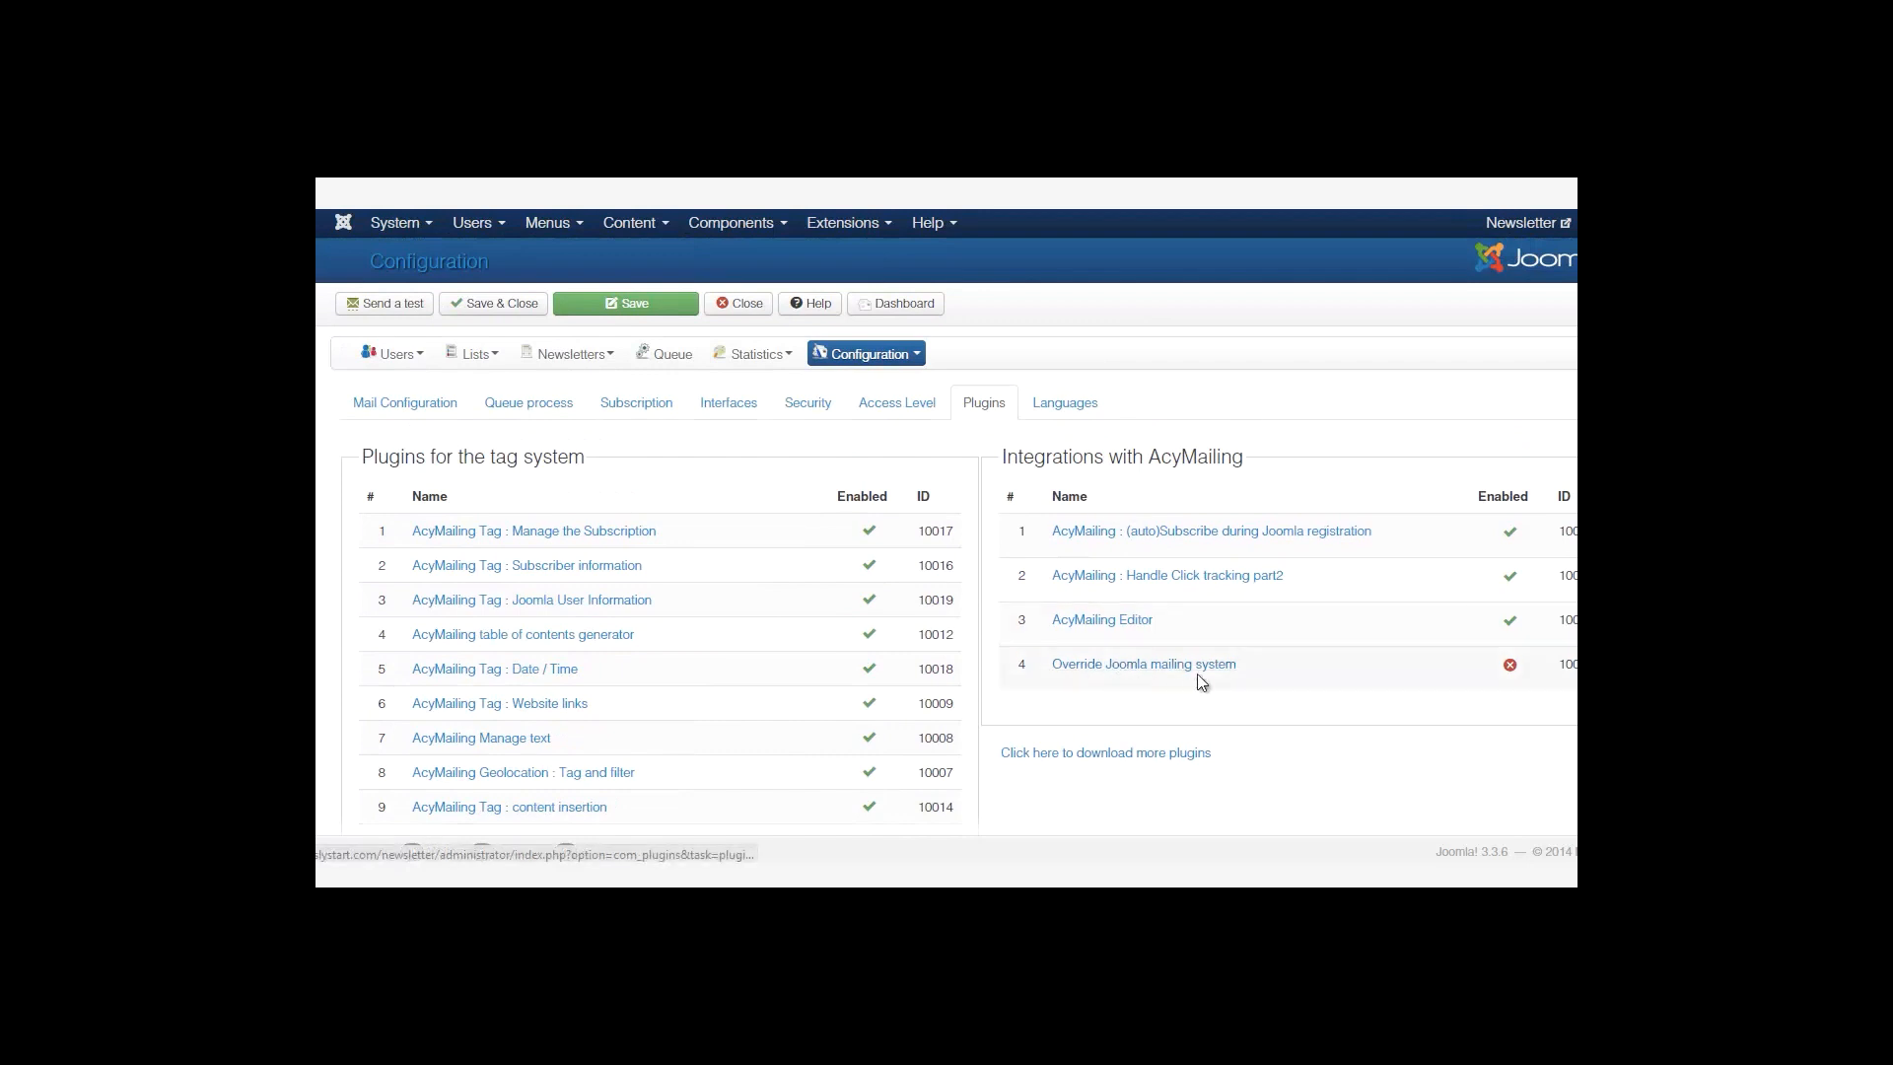
left_click(1510, 667)
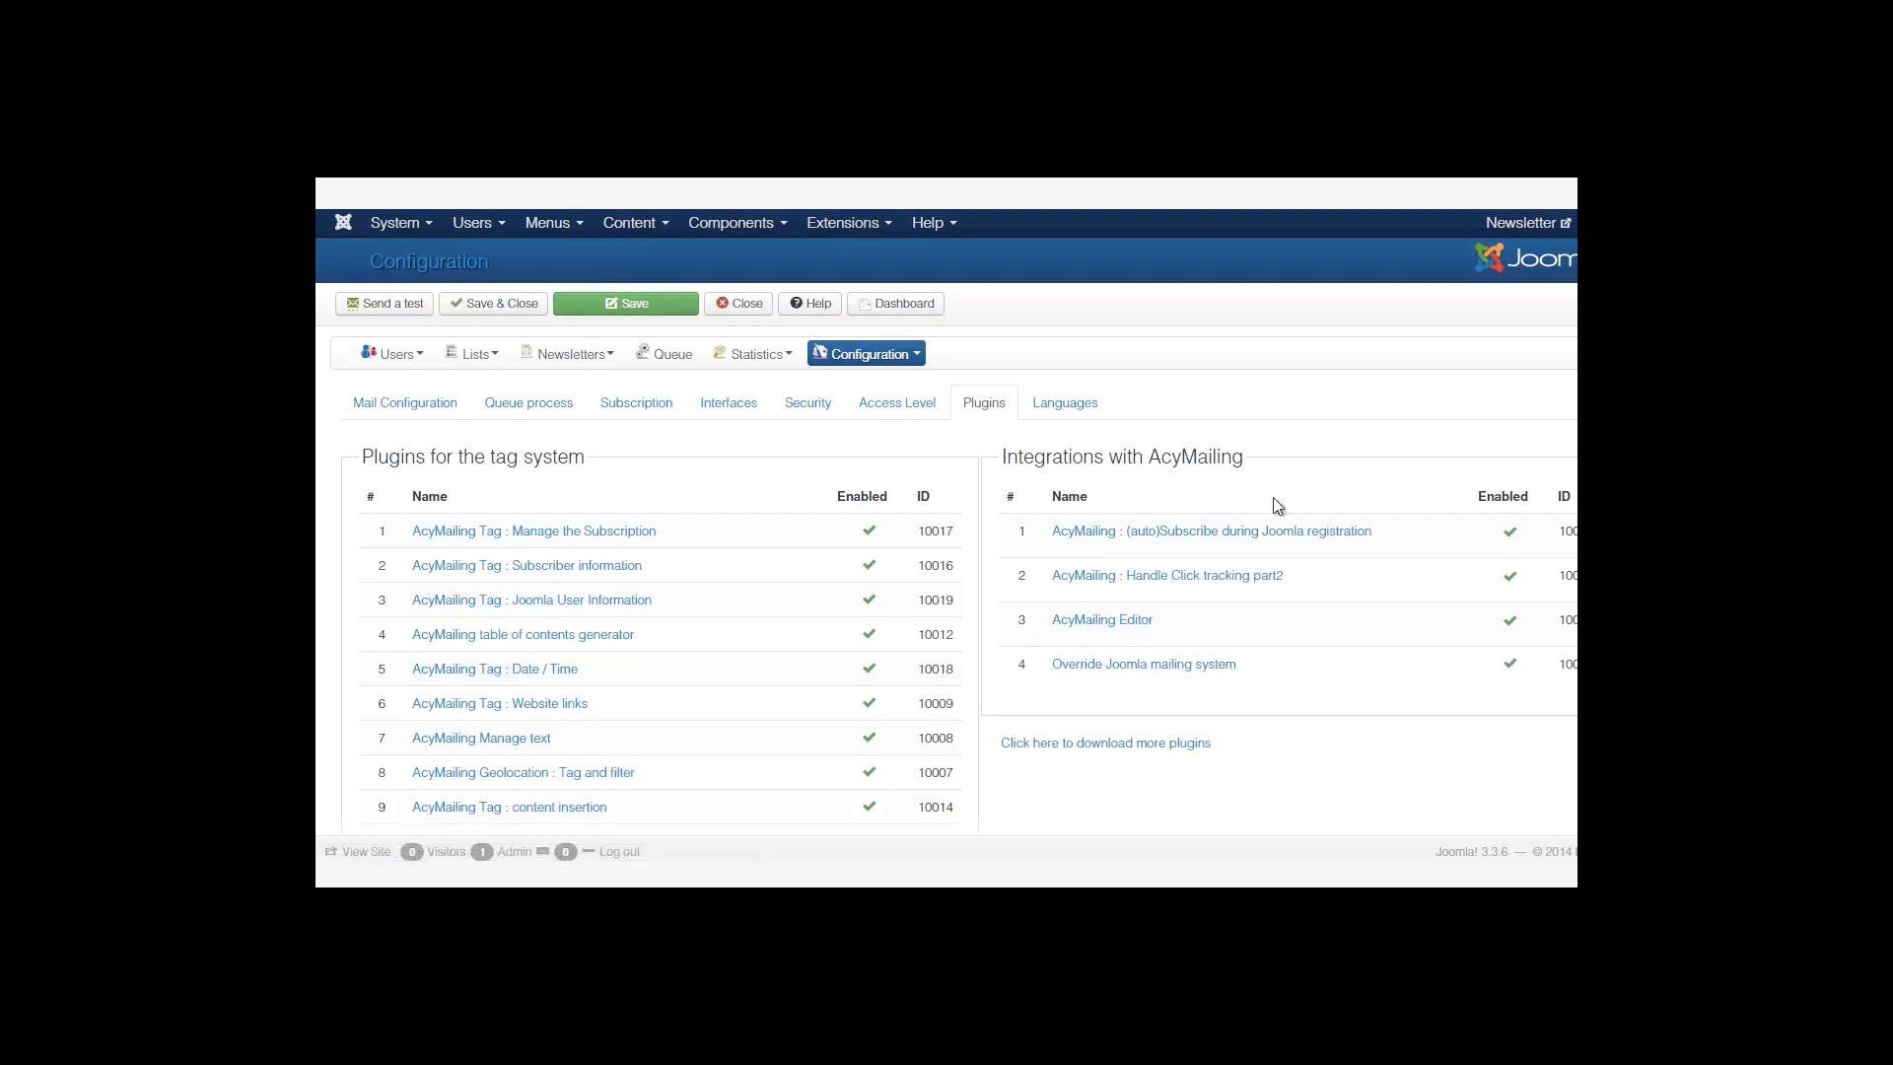
Look over the Languages, Mail Settings and Subscription tabs.
left_click(1062, 402)
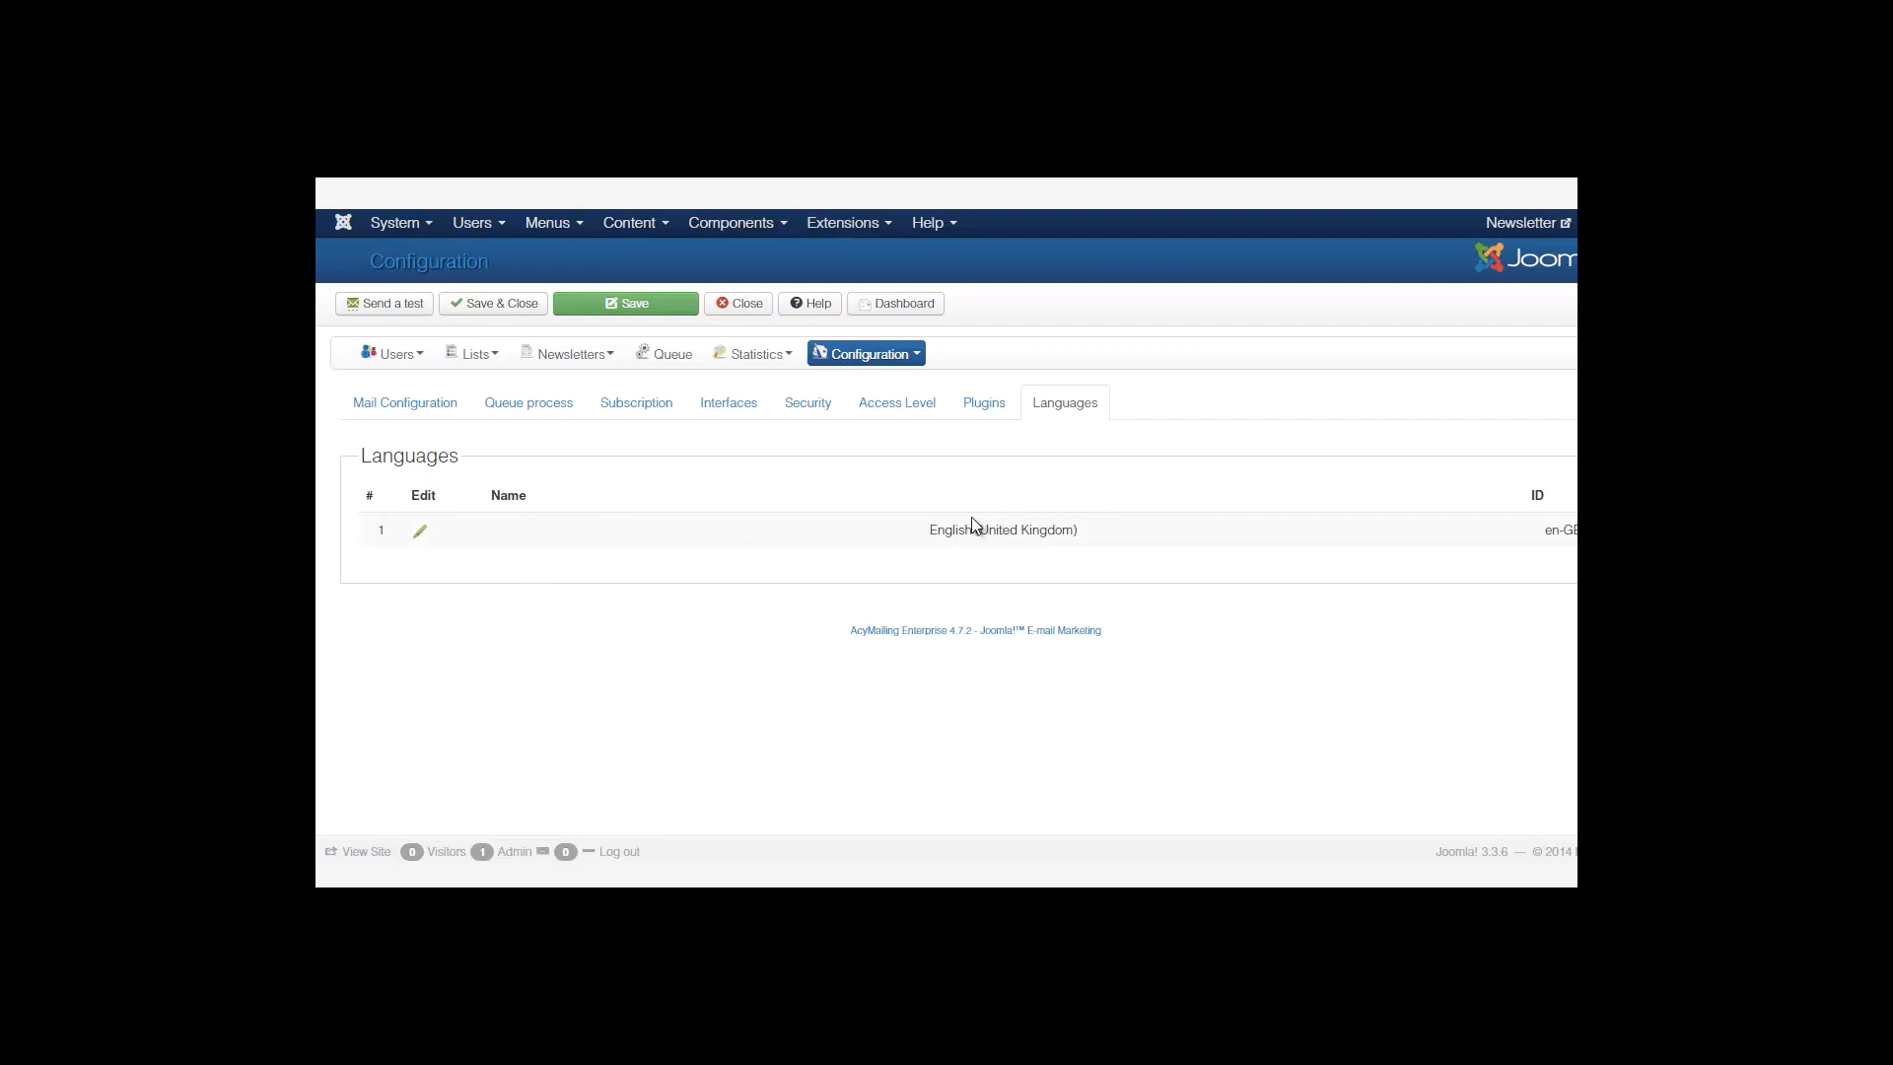
left_click(436, 422)
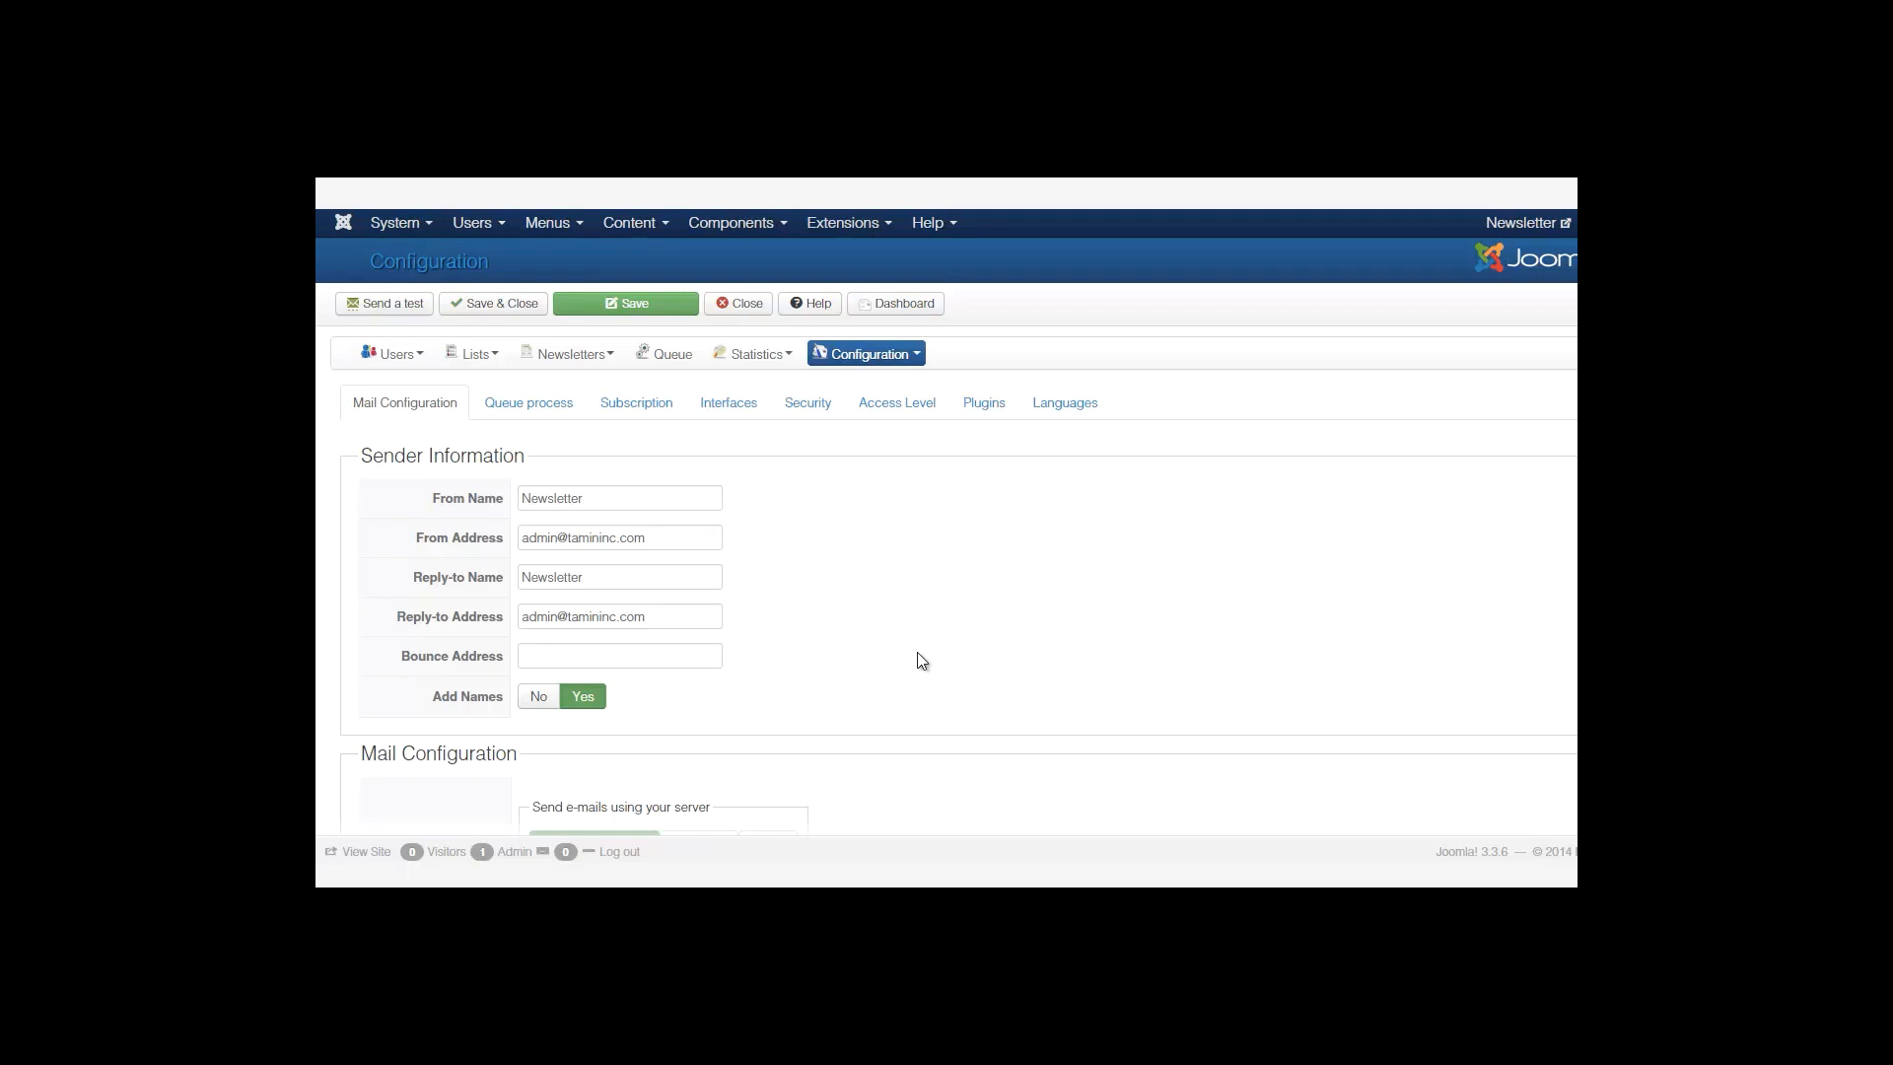
left_click(652, 402)
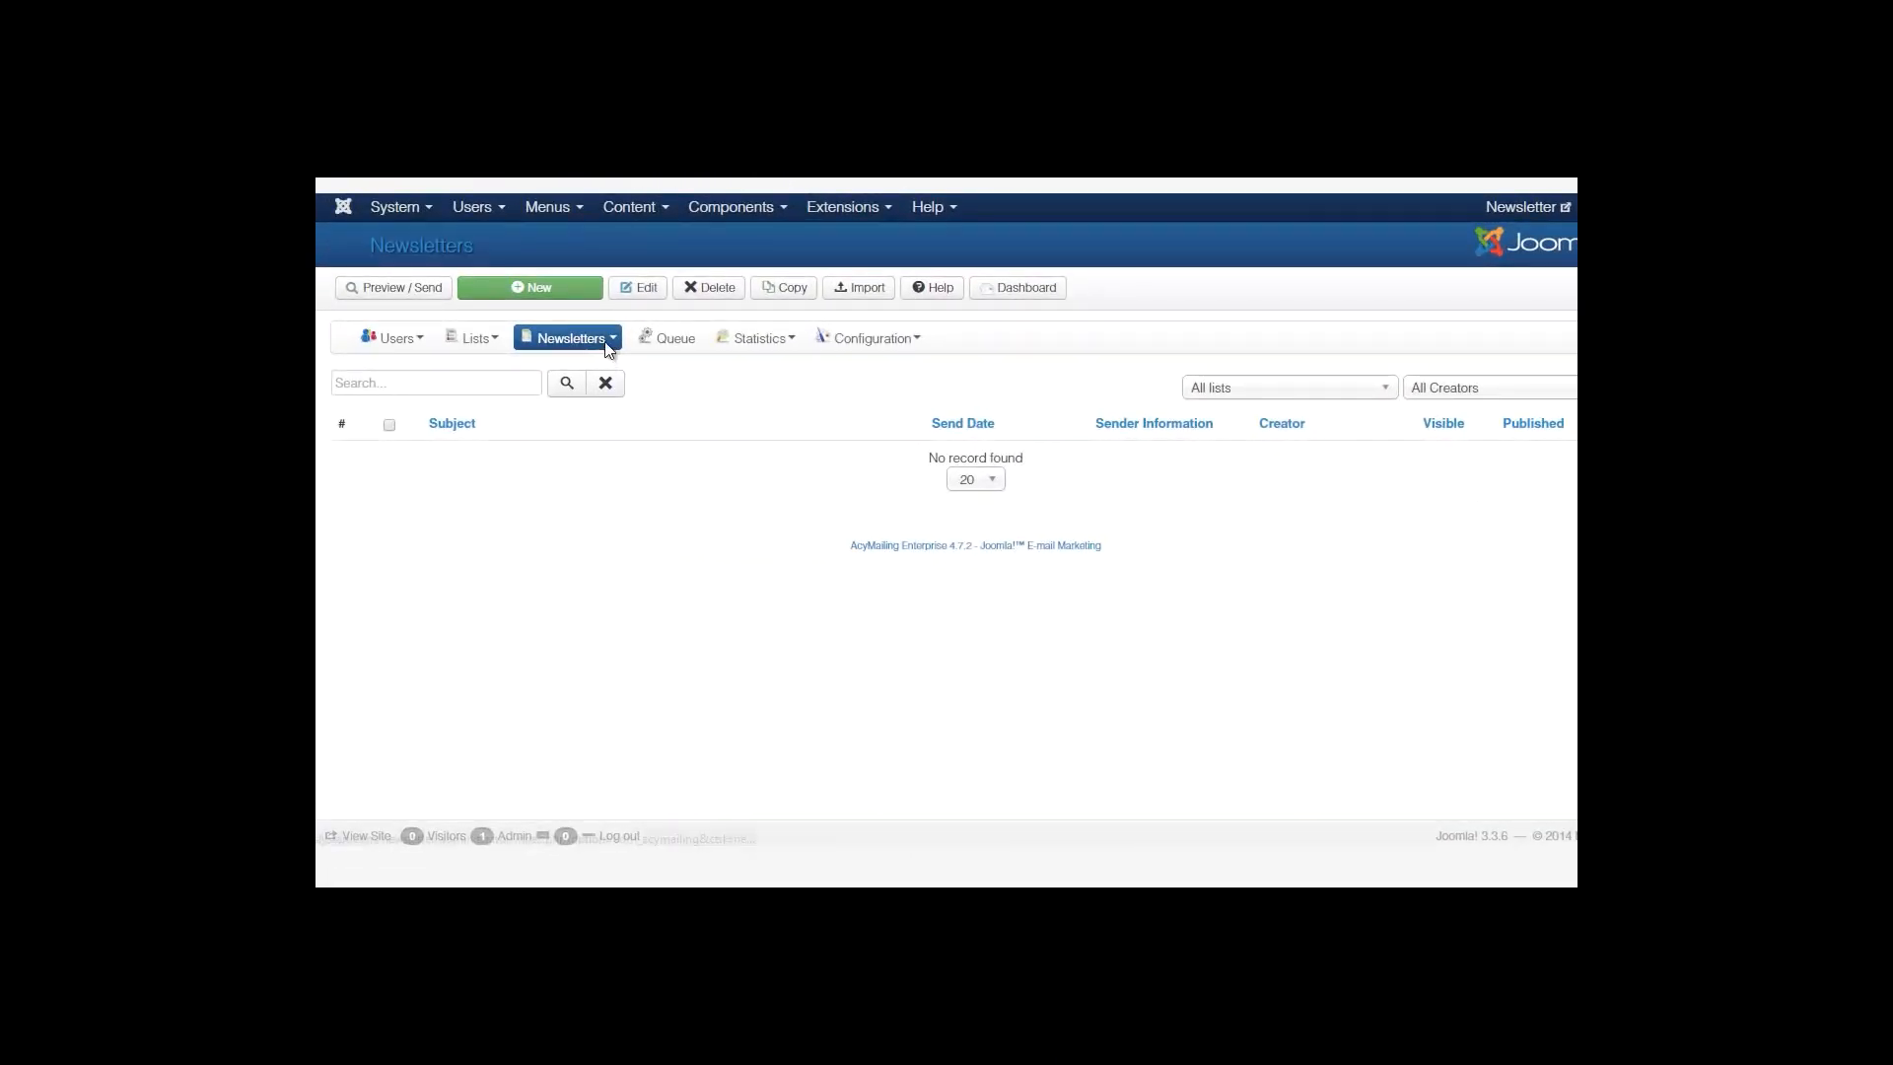
Create a new newsletter from the Newsletters submenu.
mouse_move(606, 347)
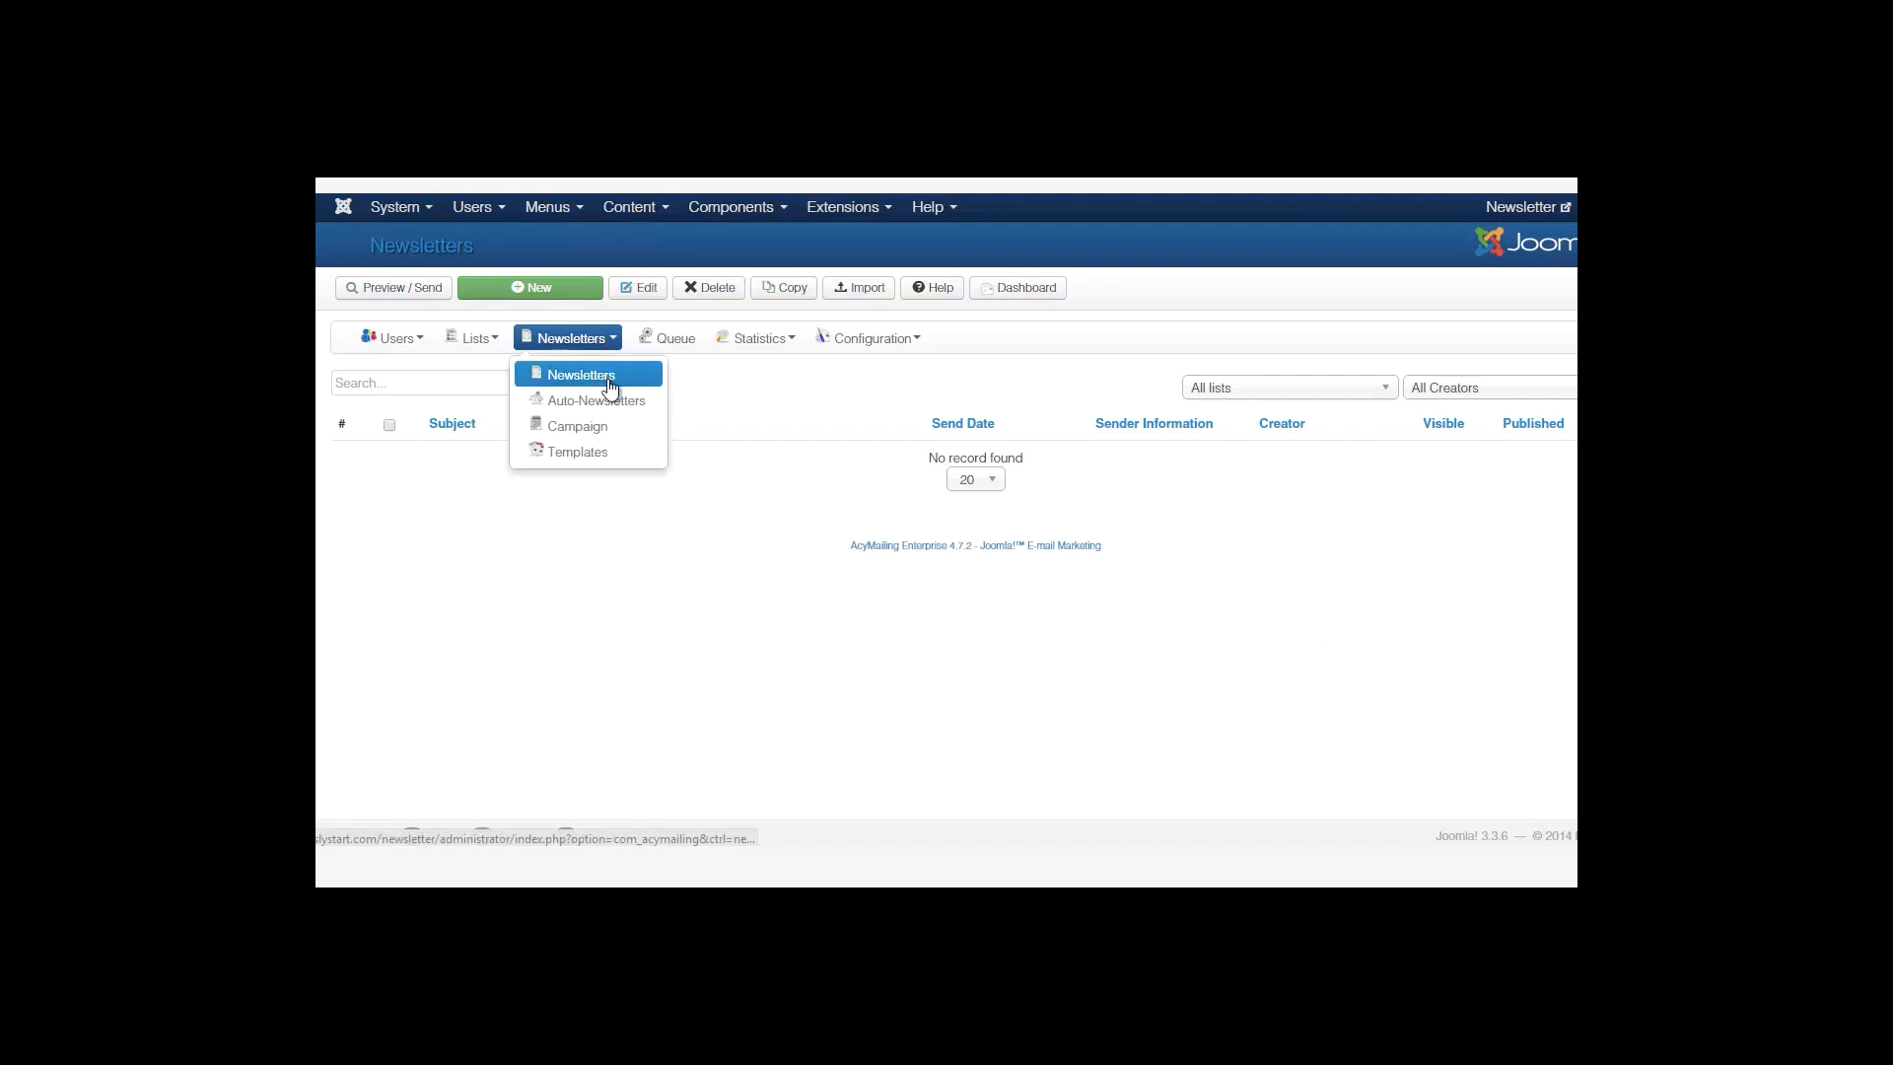
left_click(549, 294)
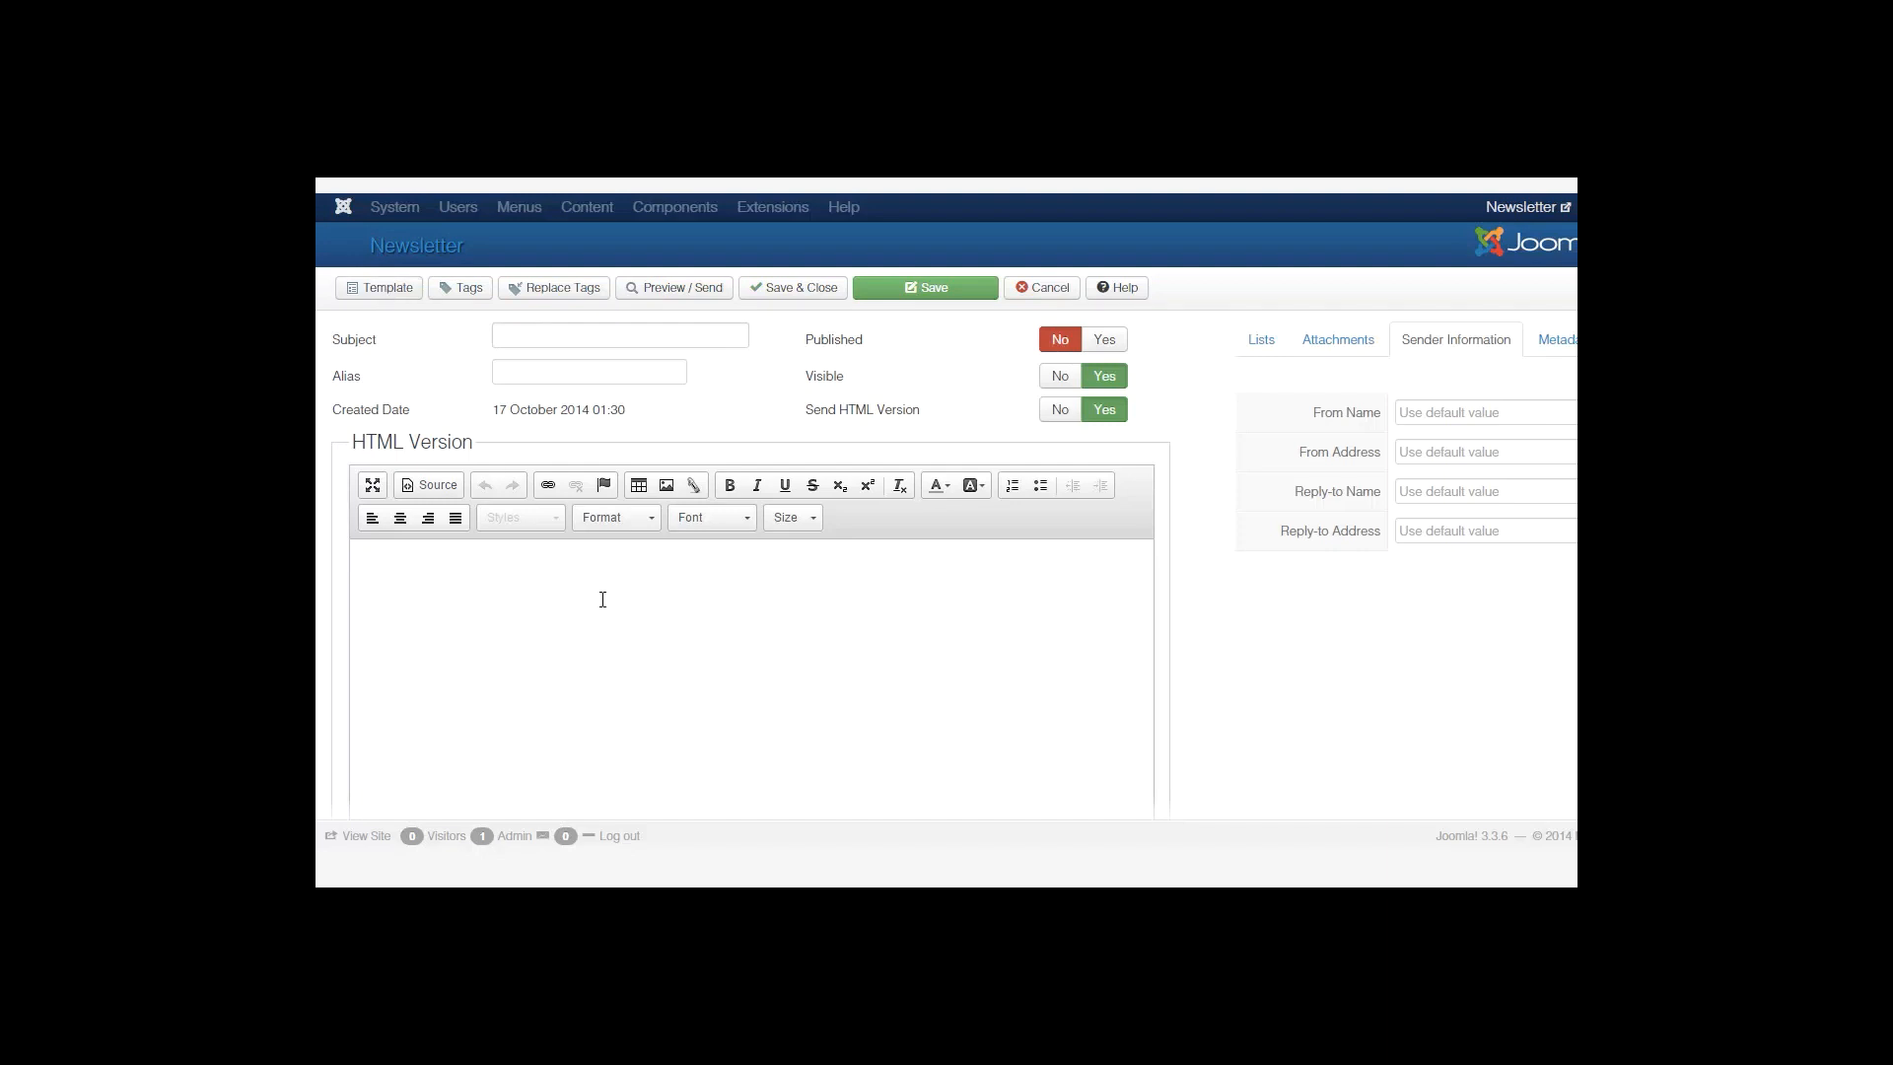
left_click(409, 291)
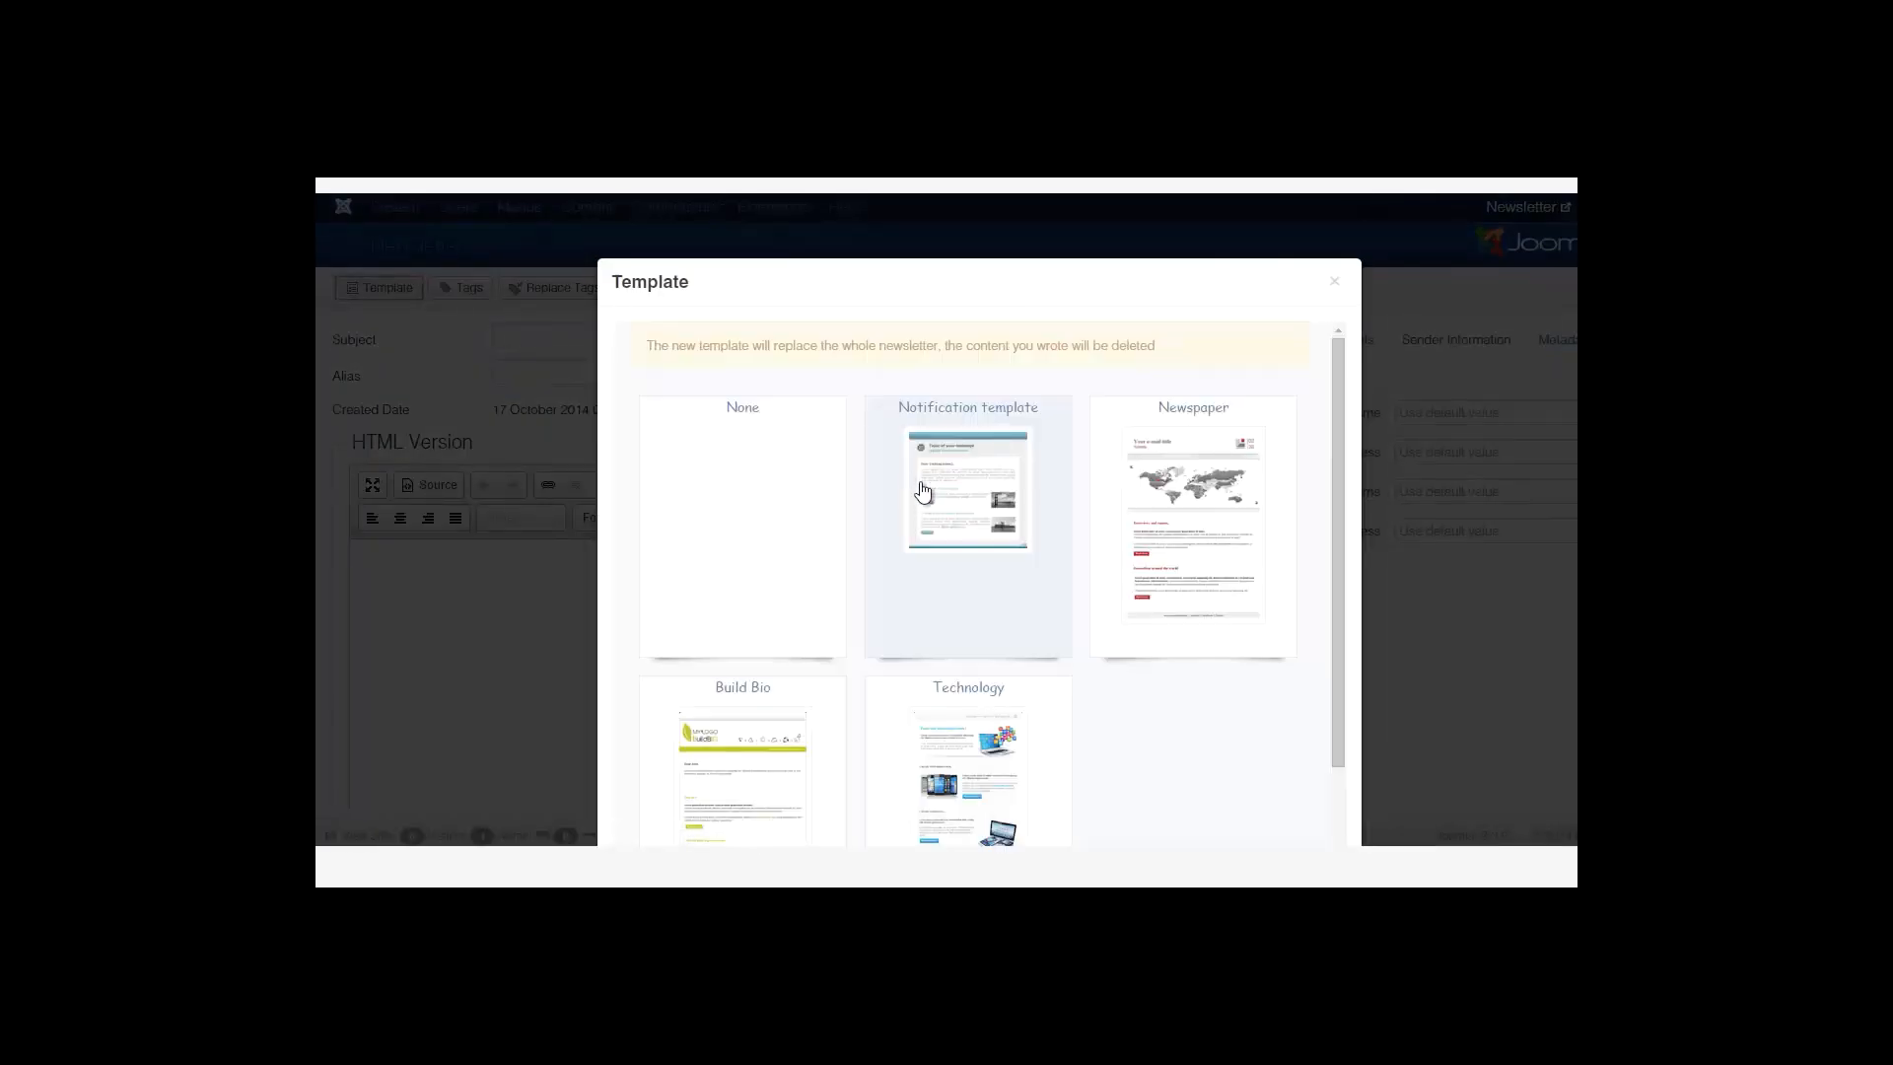
left_click_drag(1338, 481, 1338, 552)
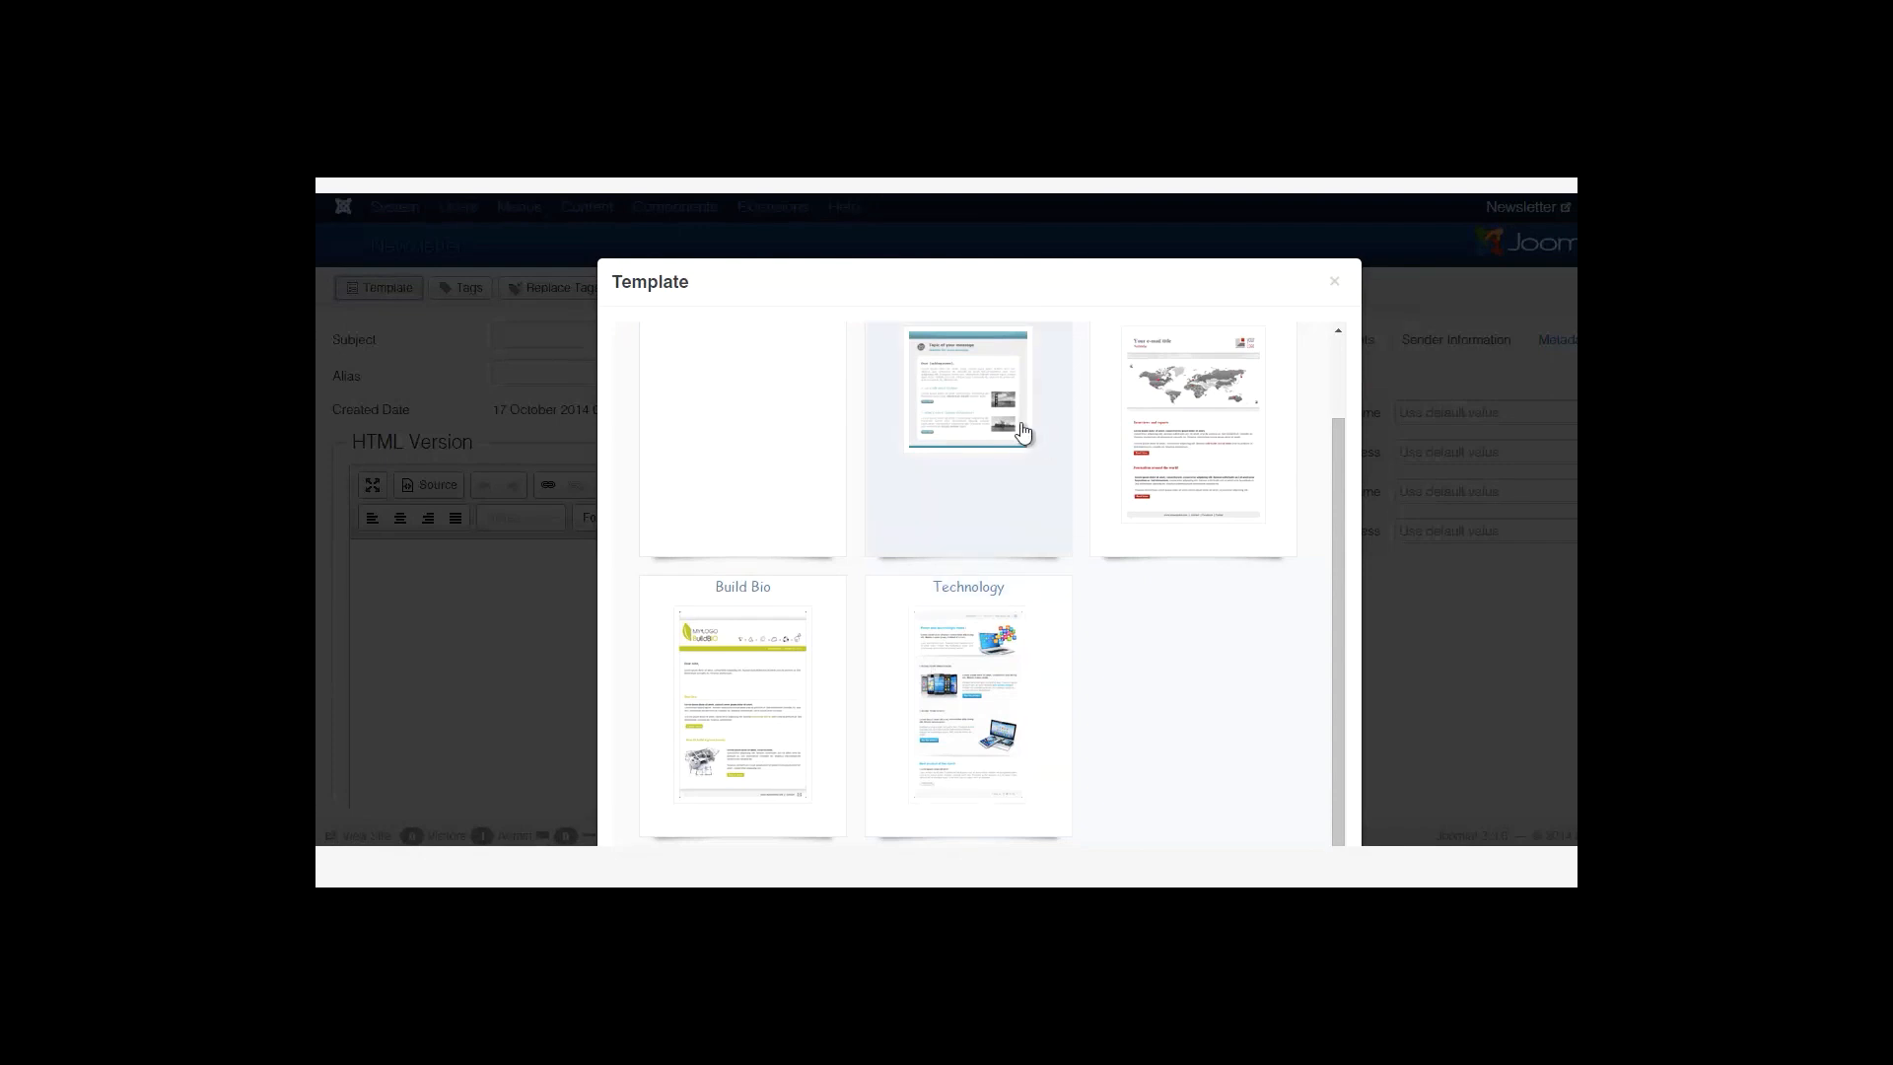
left_click(975, 411)
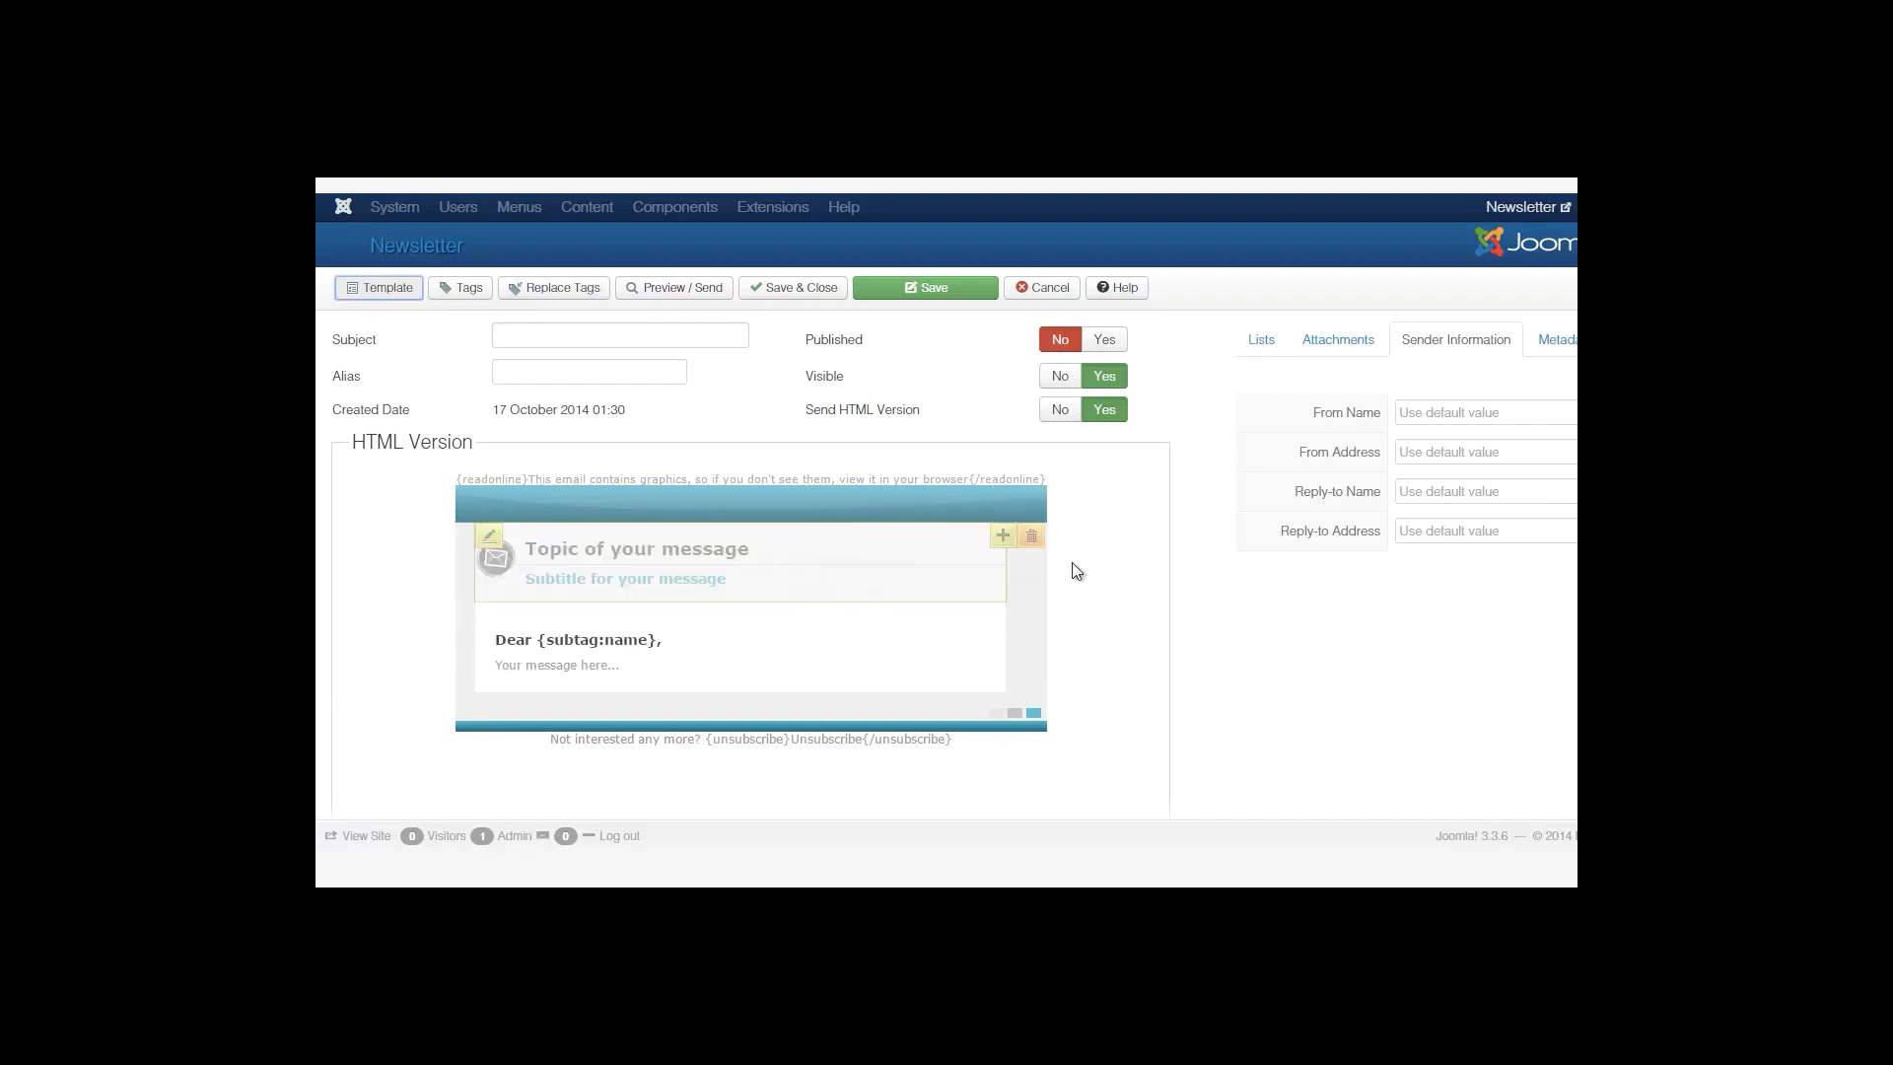
left_click(387, 291)
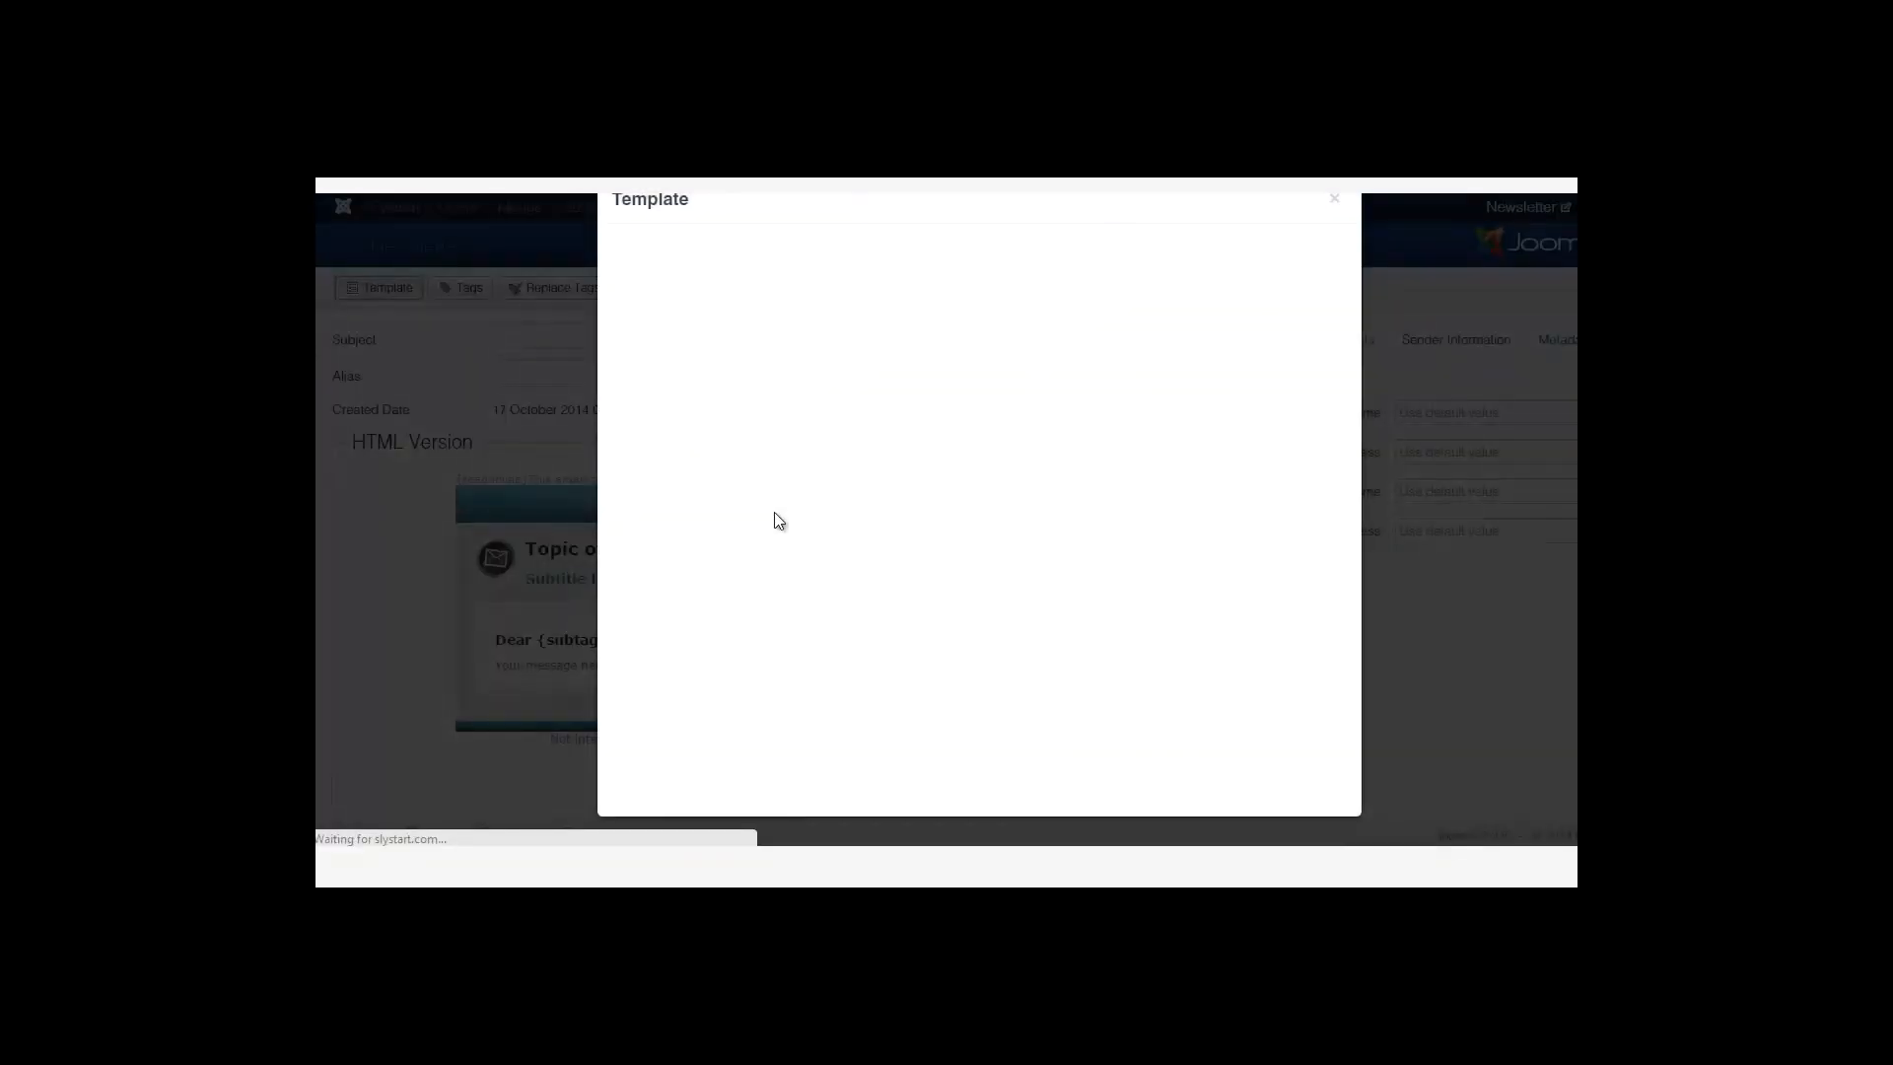
left_click(759, 483)
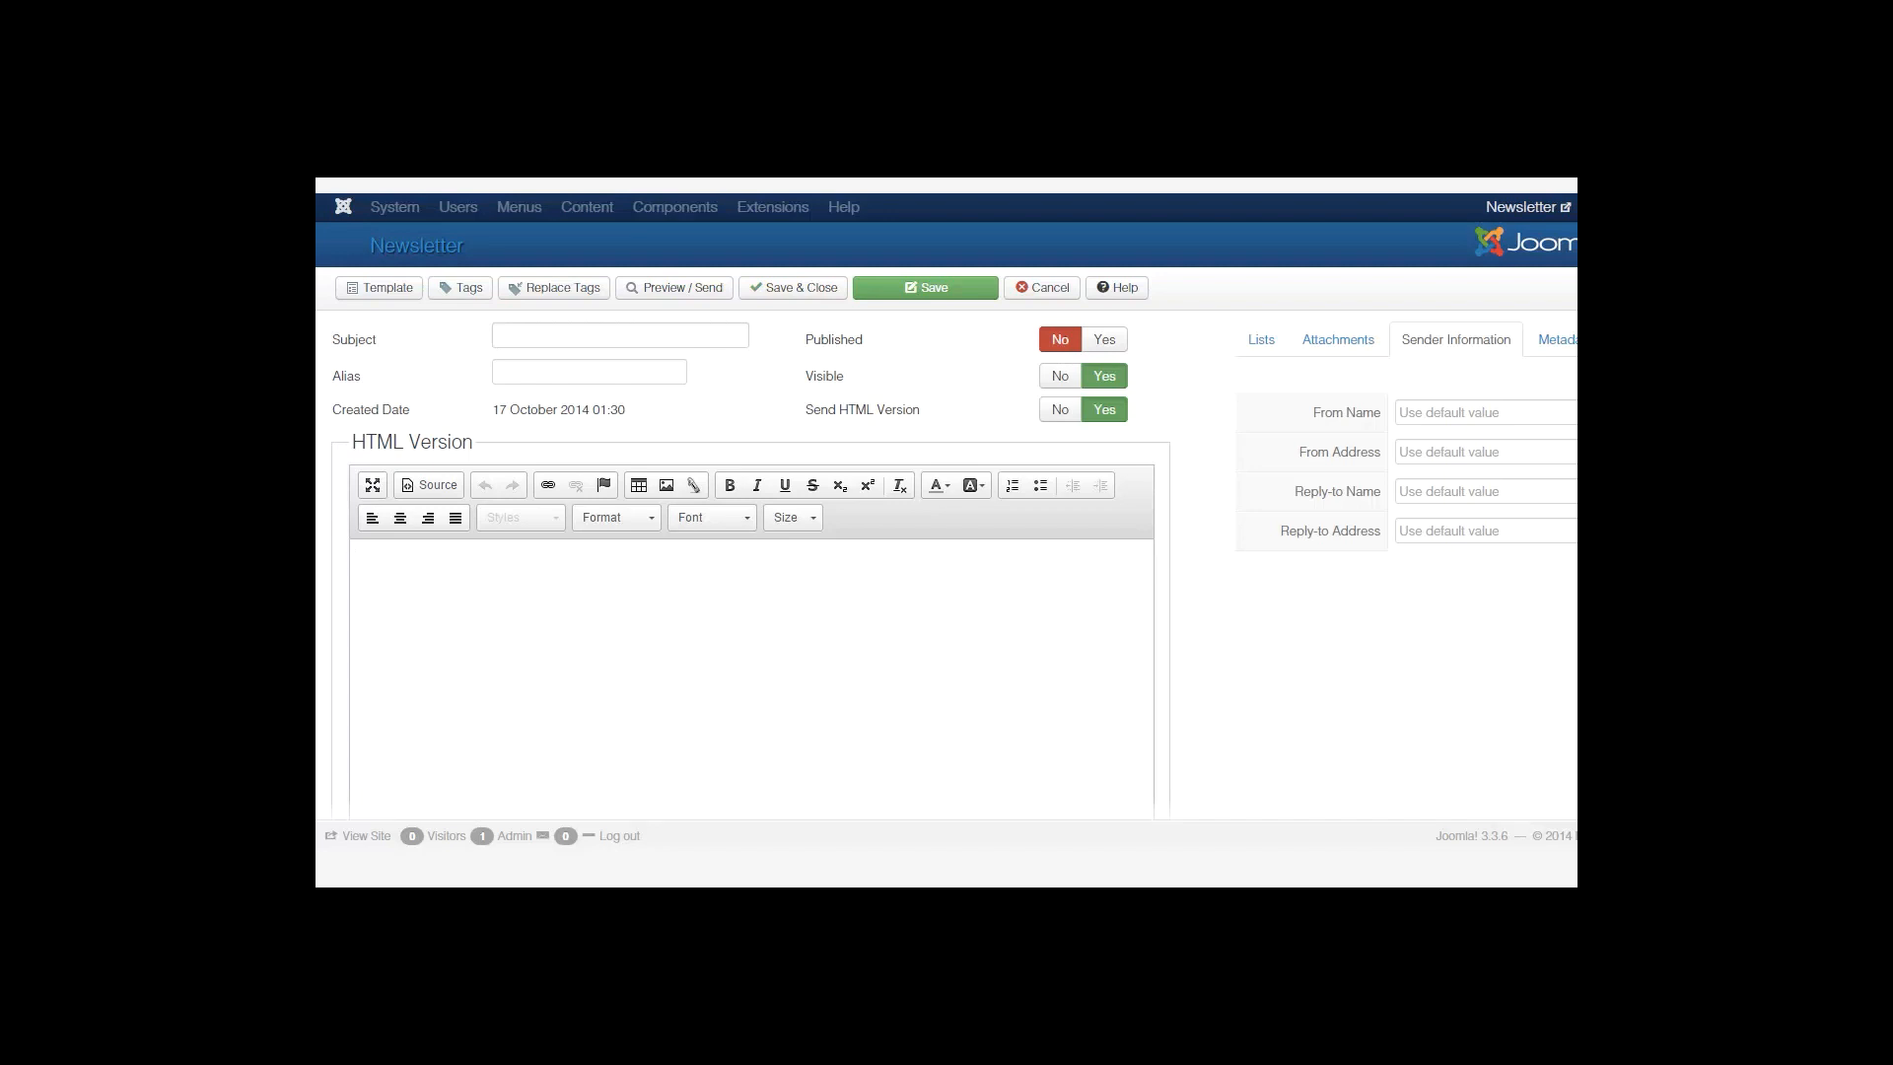
Set the subject to 'My First Newsletter' and Published to Yes.
scroll(751, 552, "down", 2)
scroll(619, 410, "up", 2)
type("My Frist New")
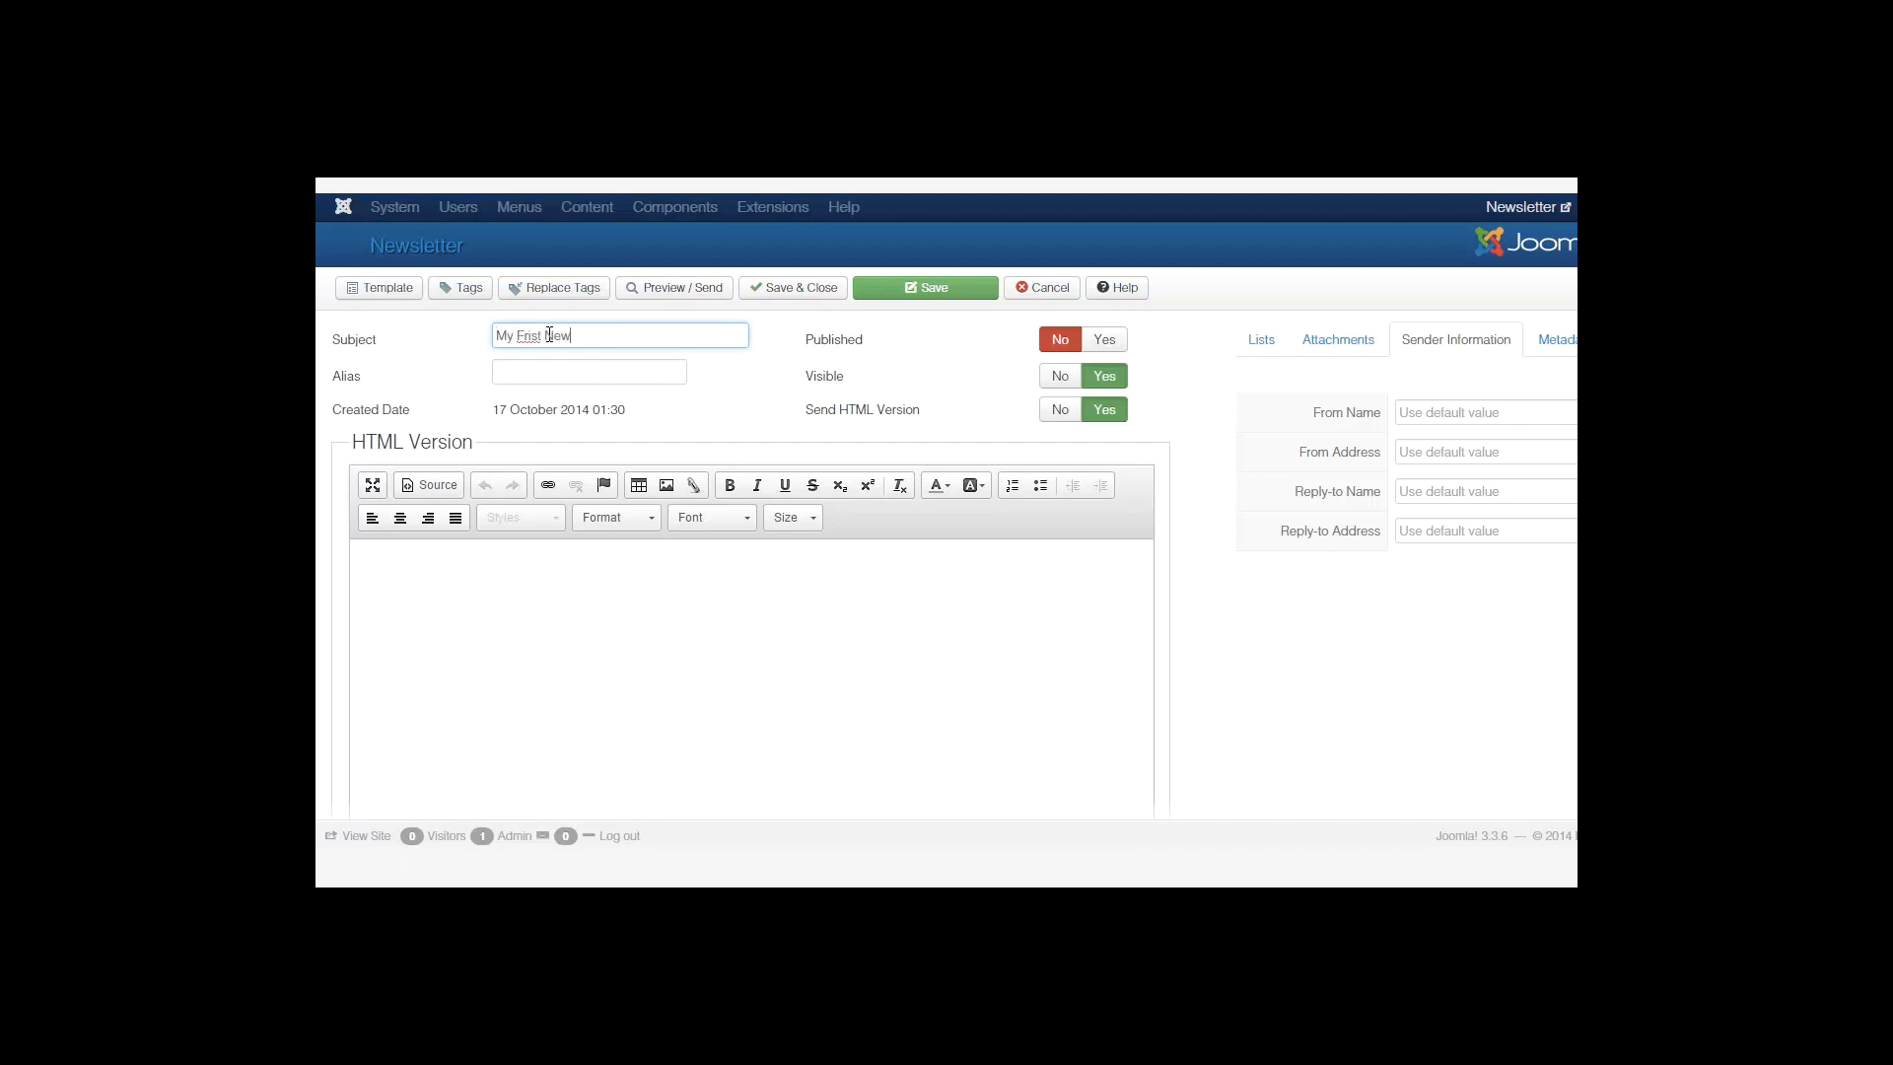
key("BackSpace")
key("BackSpace")
key("BackSpace")
key("BackSpace")
key("BackSpace")
key("BackSpace")
key("BackSpace")
type("irst Newsletter")
left_click(1105, 341)
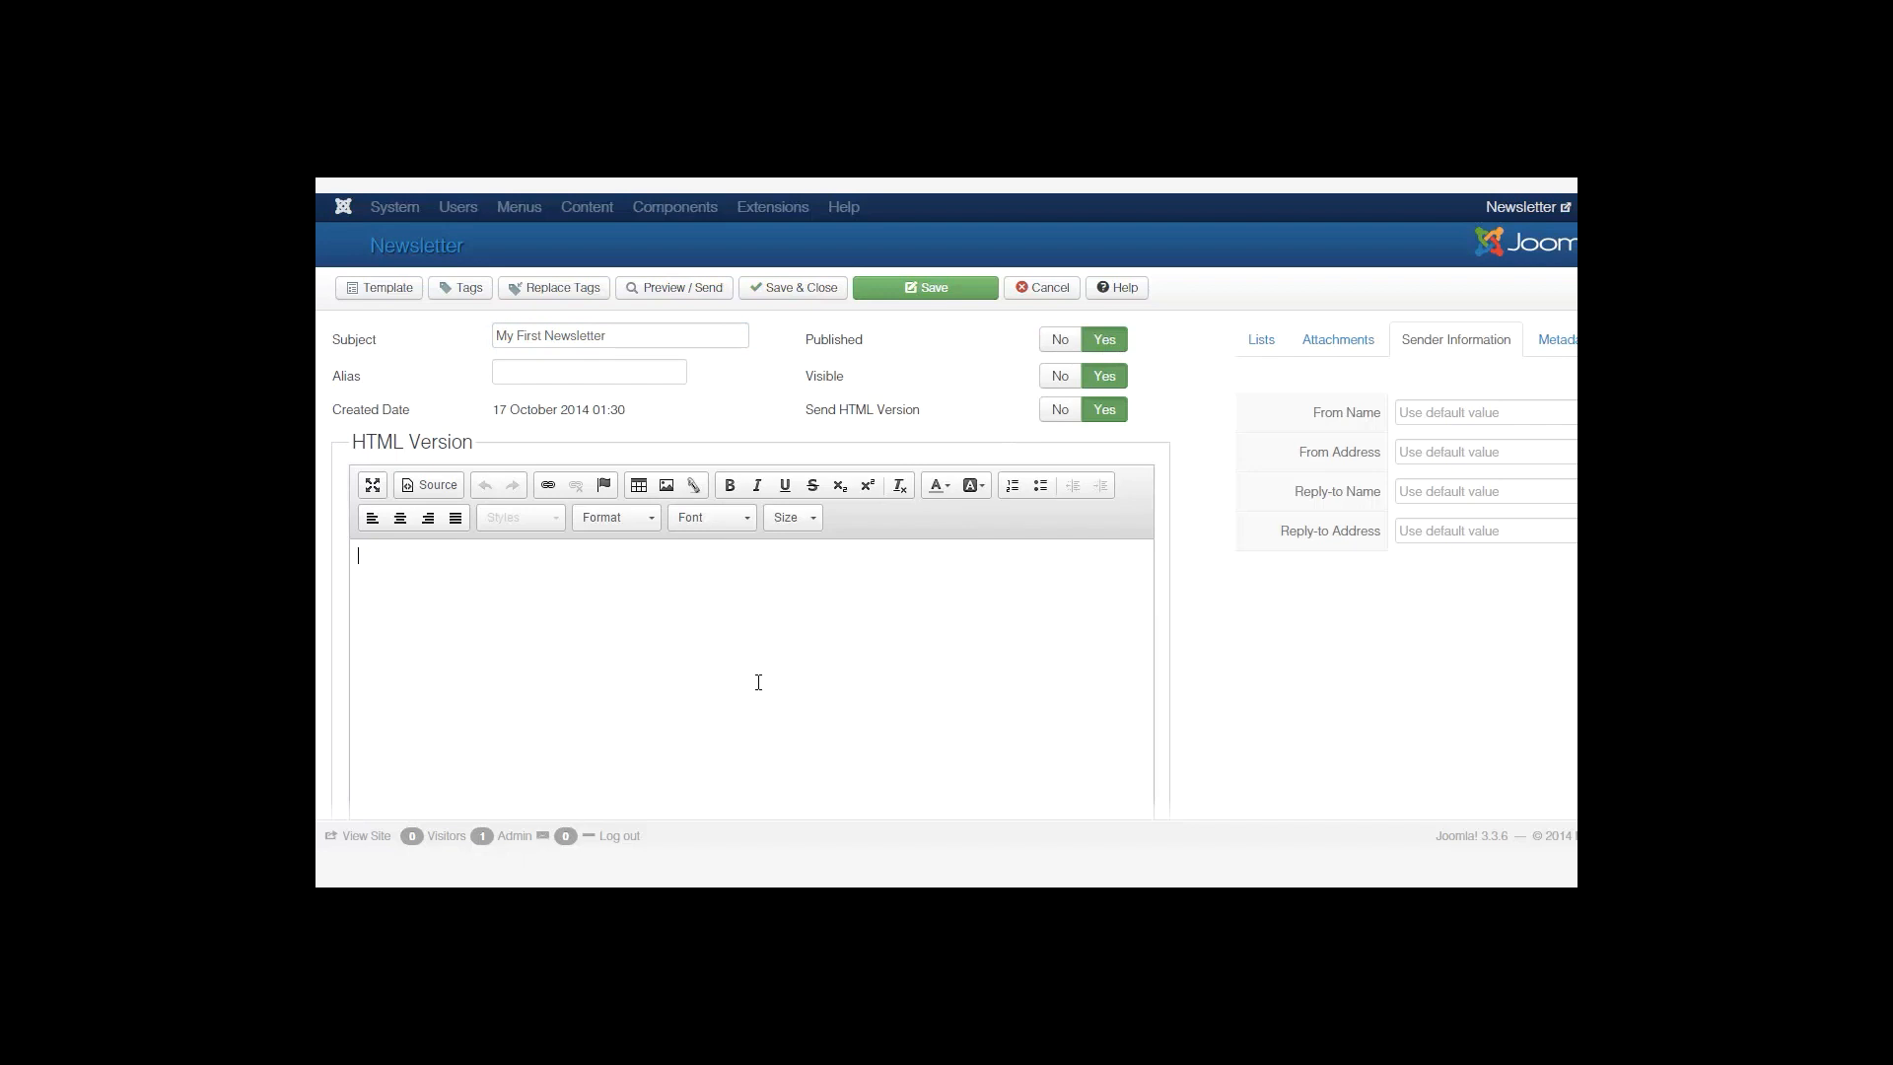
Write 'Hello', 'This is my first newsletter.' and 'Thanks,' with the sender's name in the body.
type("Hello")
key("Return")
type("This is my first newsletter.")
key("Return")
type("Thanks,")
key("Return")
type("Mathew")
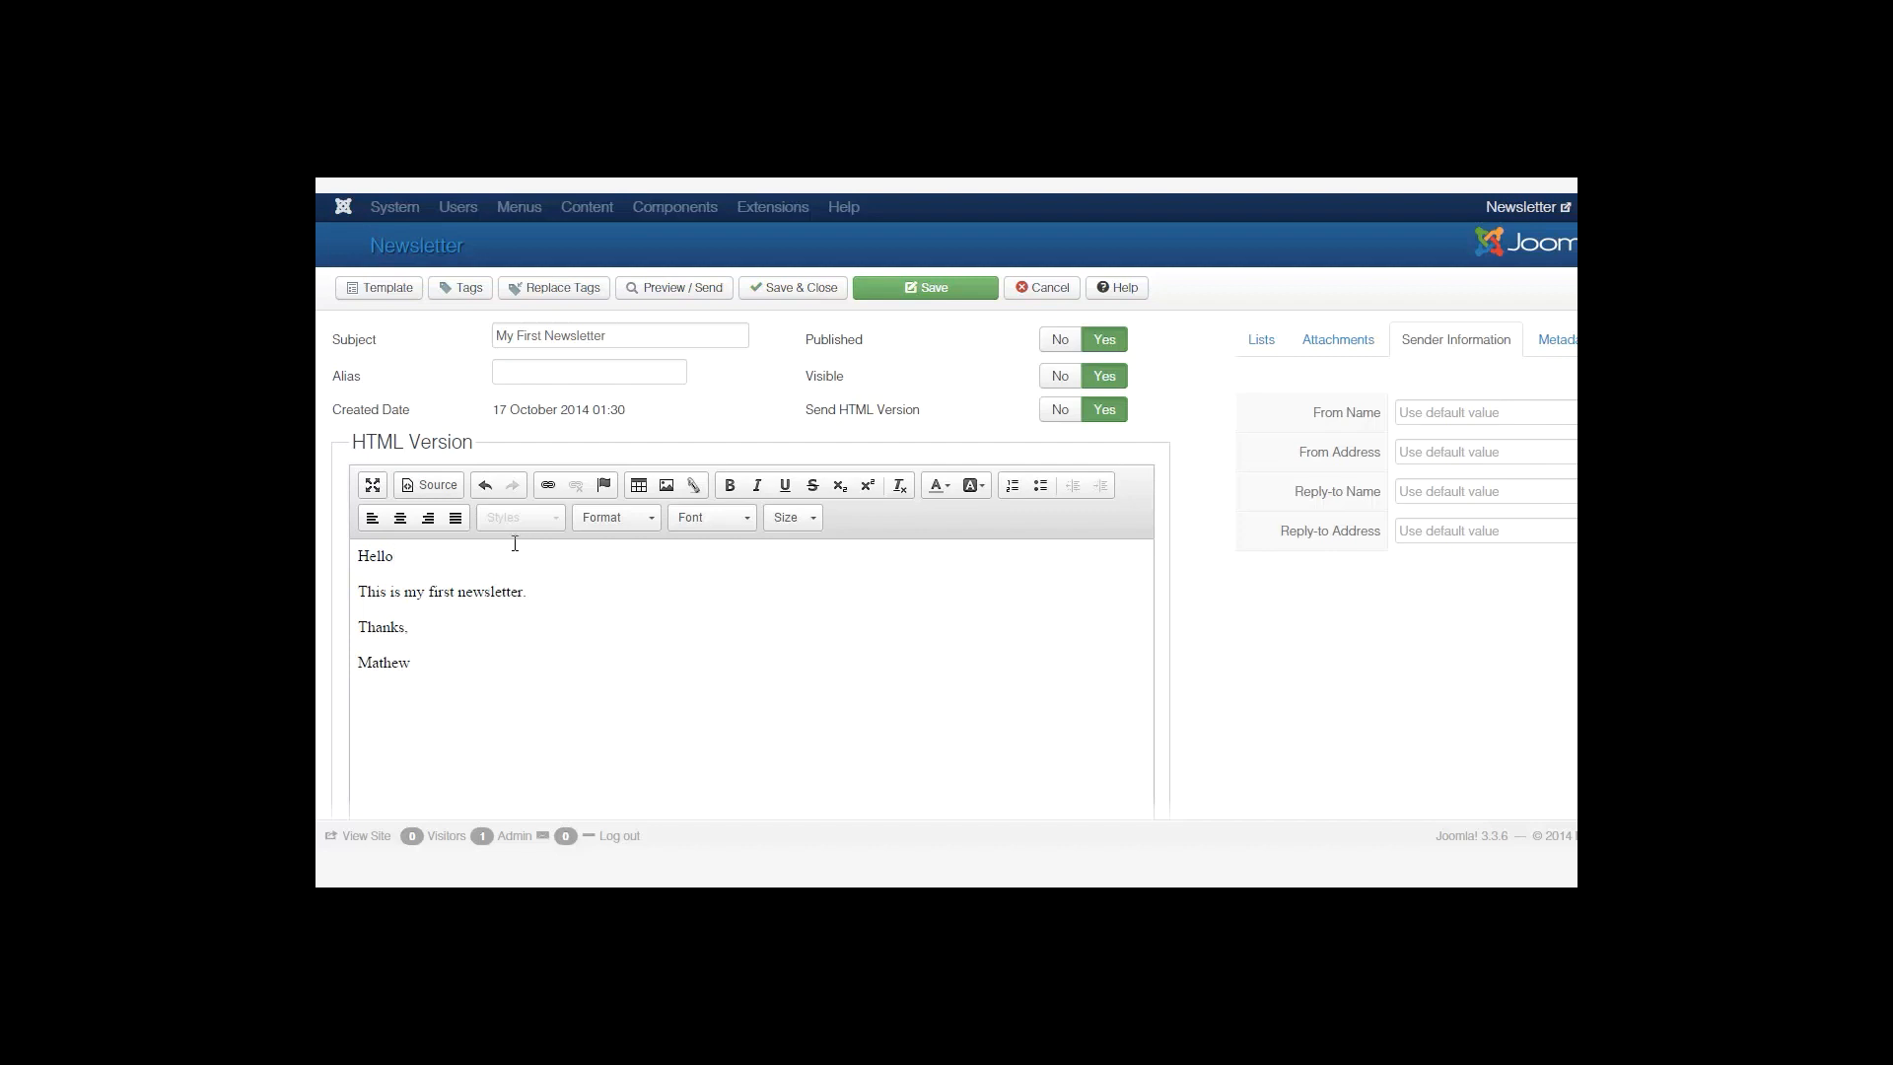
Insert the full subscriber name tag {subtag:name} right after 'Hello' in the greeting.
left_click(513, 543)
left_click(479, 294)
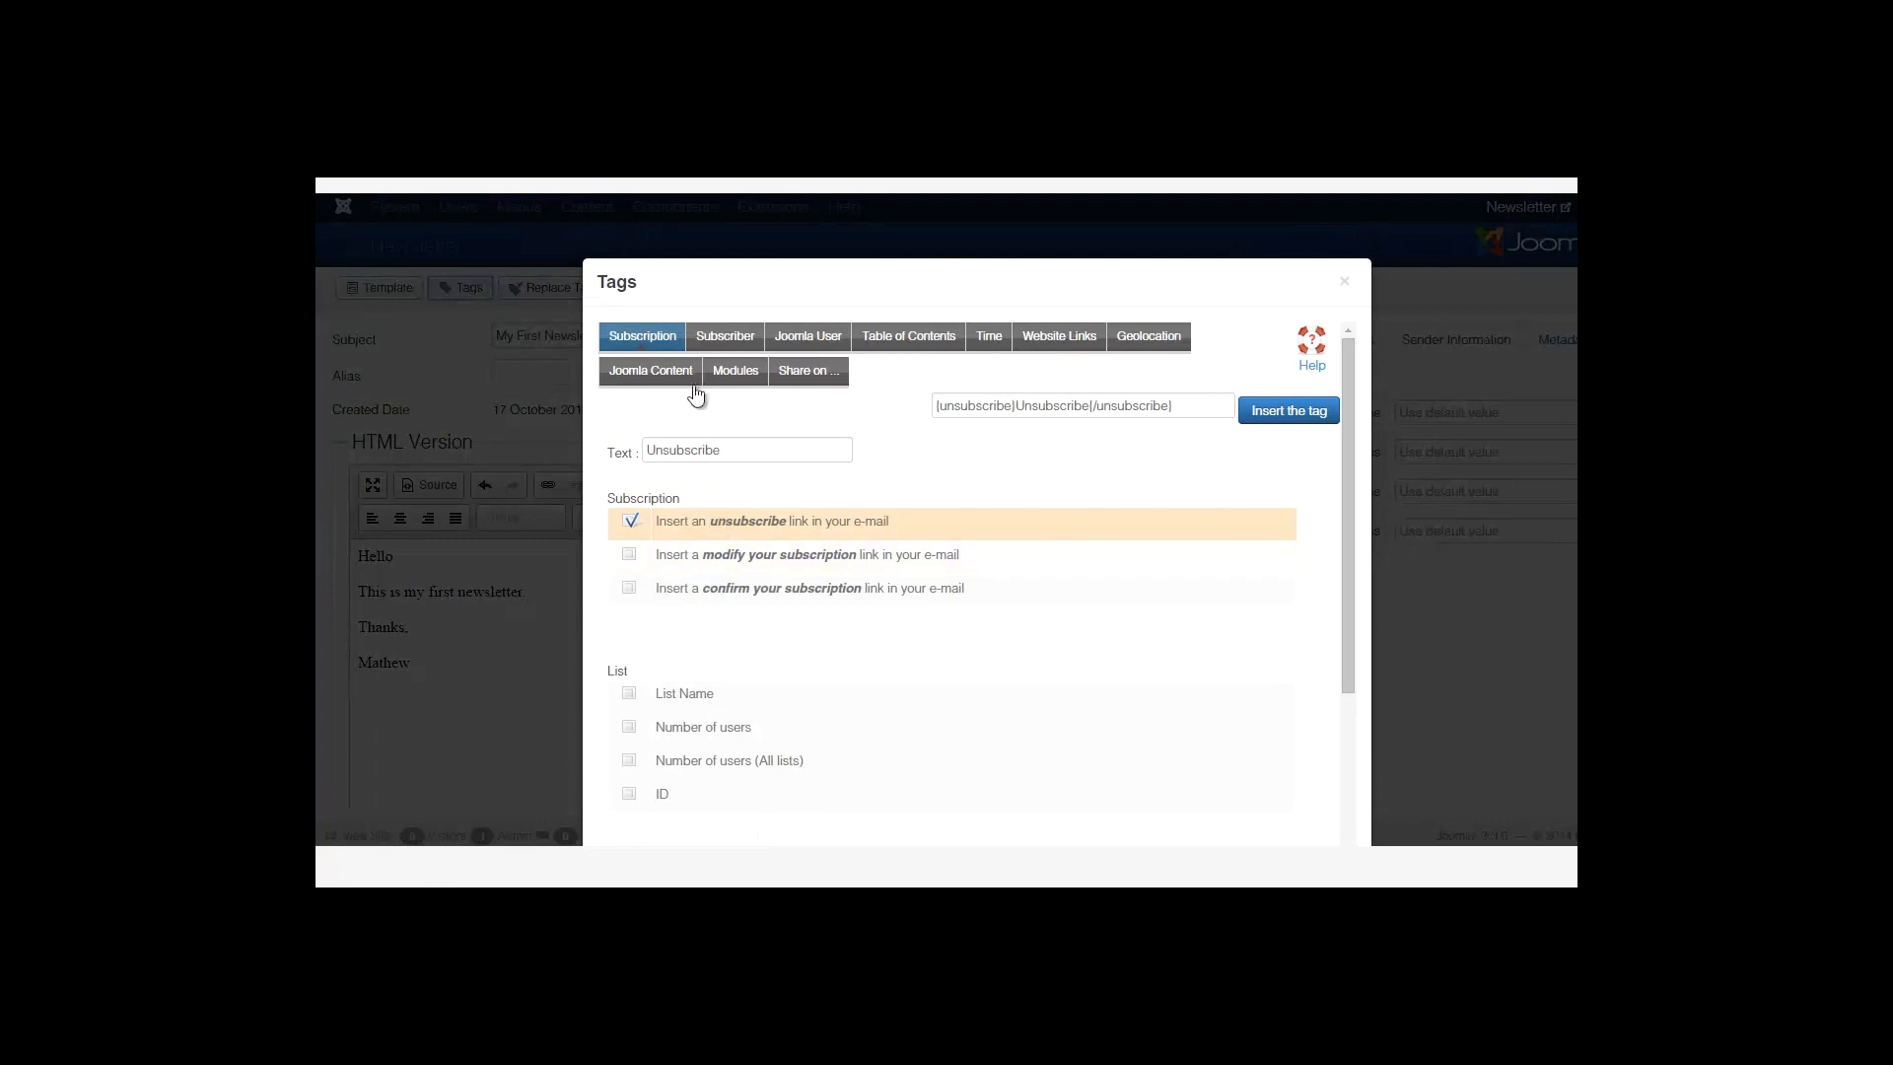
left_click(726, 338)
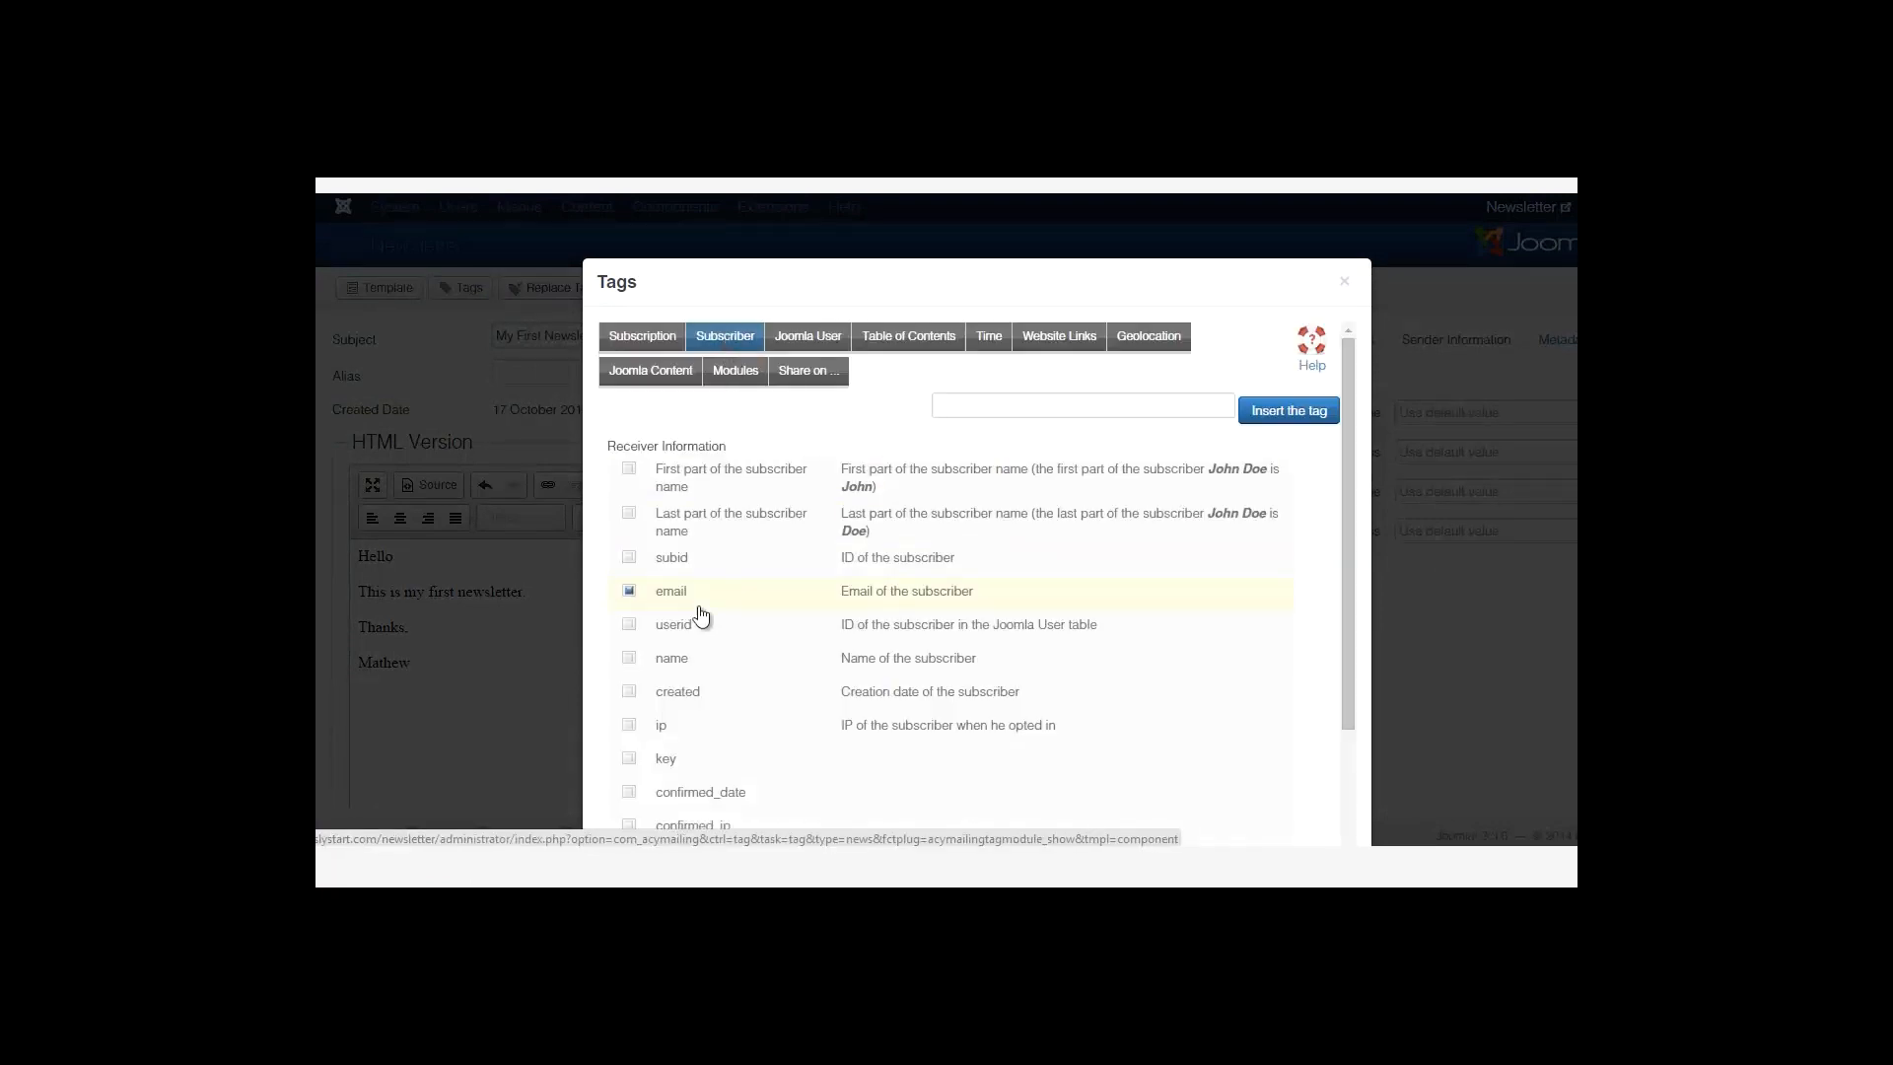
left_click(628, 660)
left_click(636, 510)
left_click(630, 471)
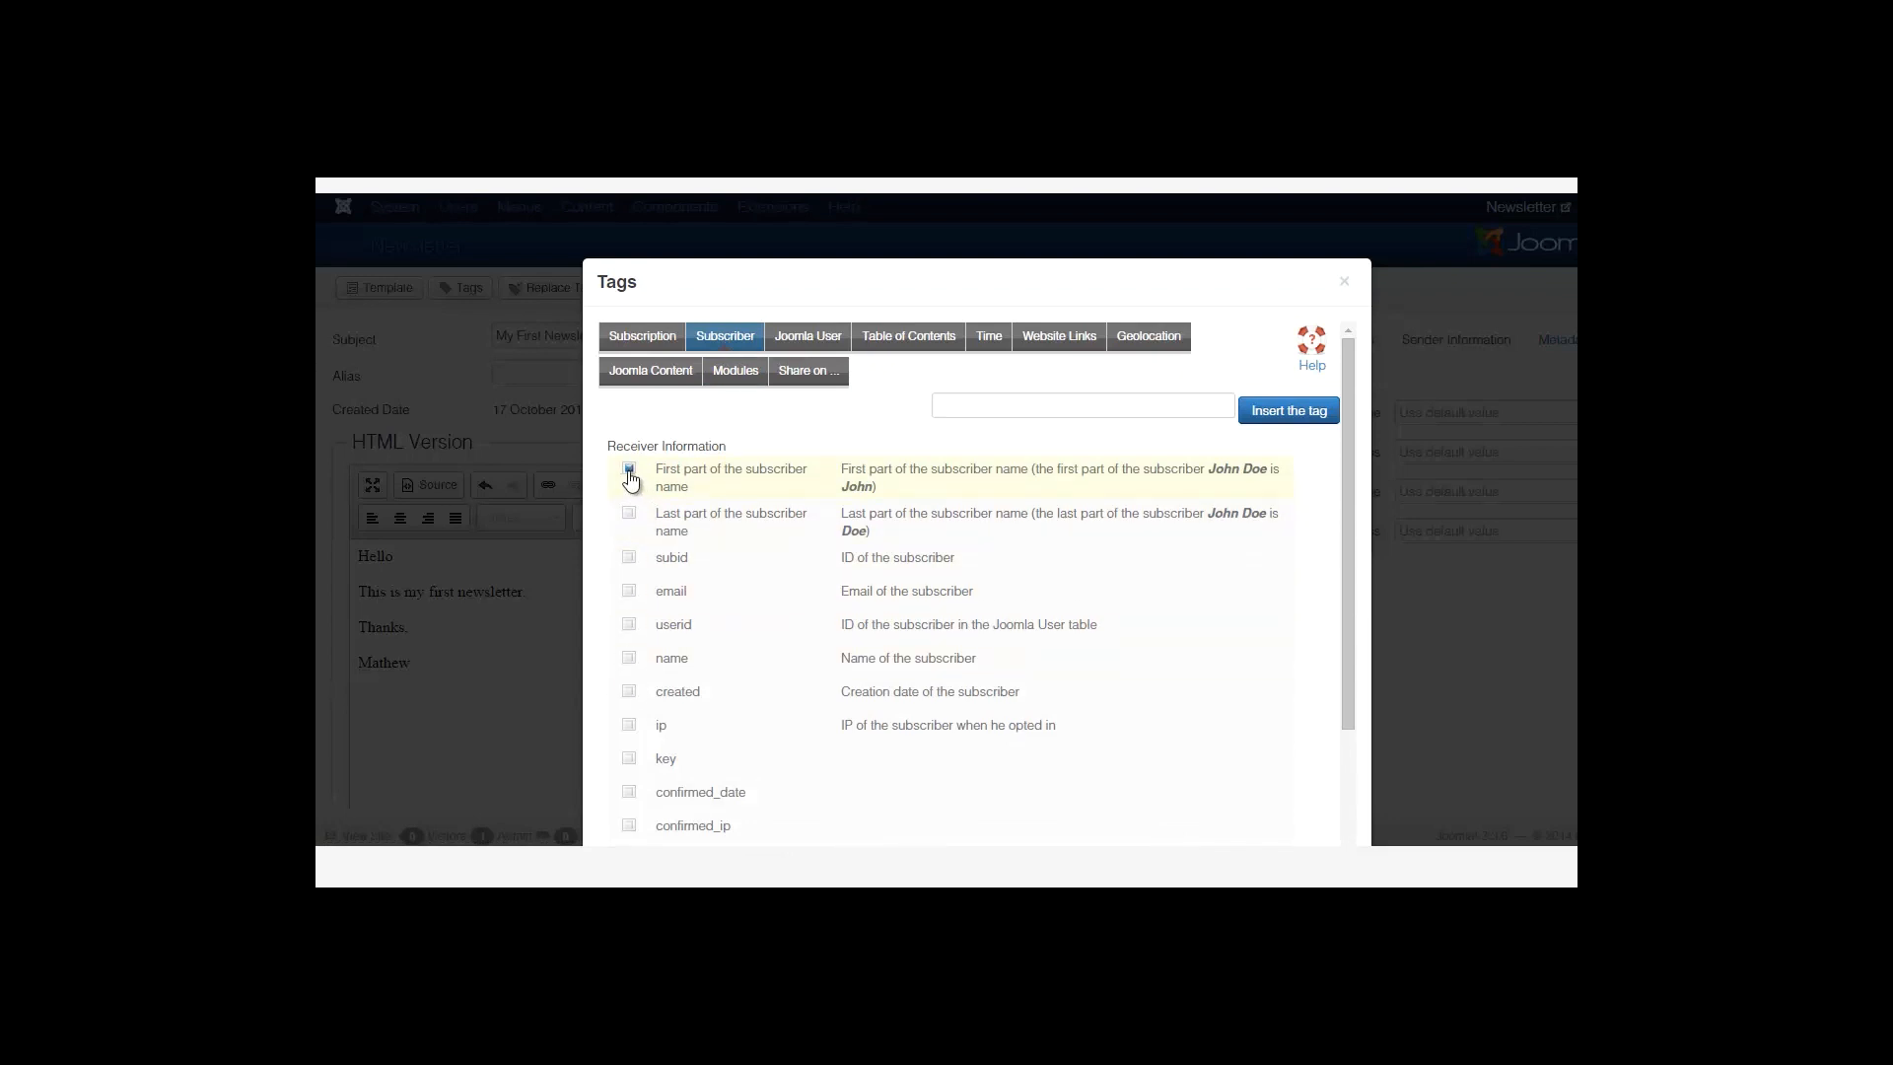
left_click(636, 670)
double_click(630, 658)
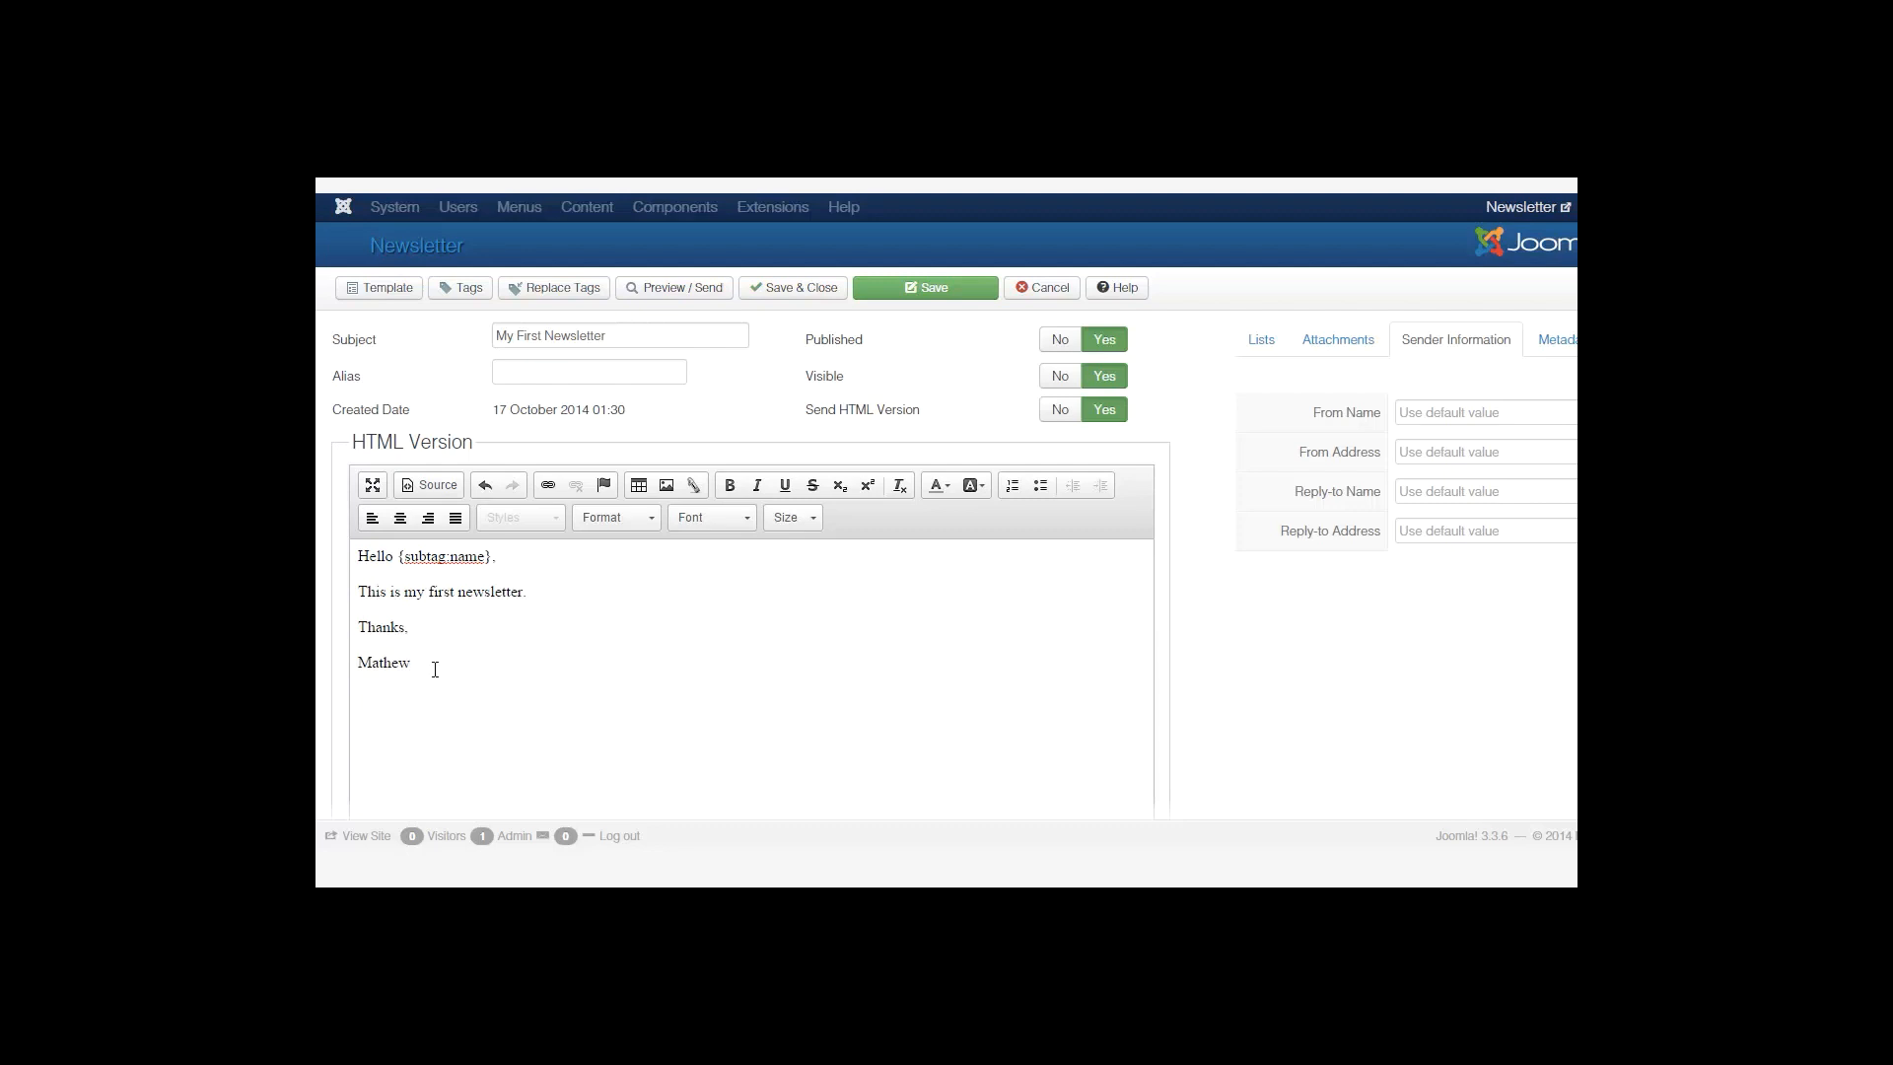
Add a closing line 'Click this link to' followed by the {unsubscribe} link tag.
key("Return")
type("Click the link to")
key("BackSpace")
key("BackSpace")
key("BackSpace")
key("BackSpace")
key("BackSpace")
key("BackSpace")
key("BackSpace")
key("BackSpace")
key("BackSpace")
type("is link to")
left_click(467, 291)
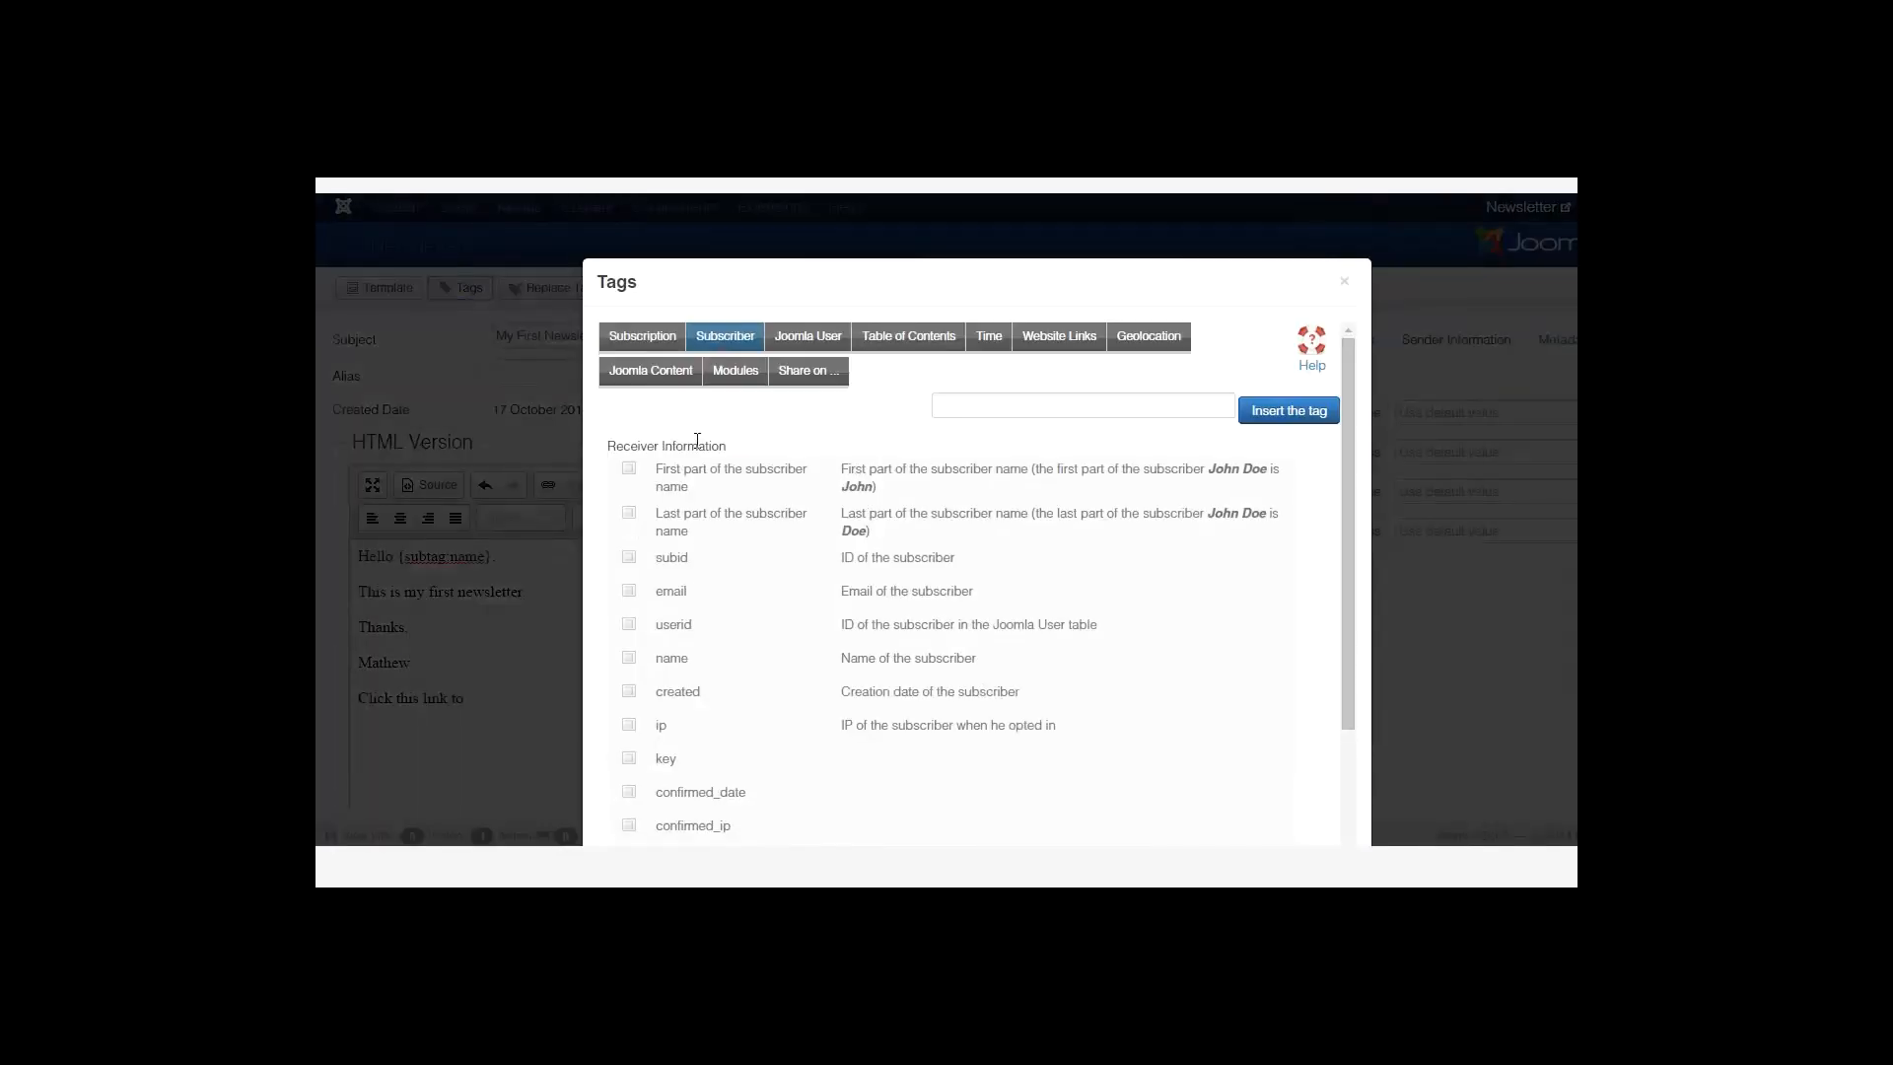
left_click(839, 559)
left_click(642, 336)
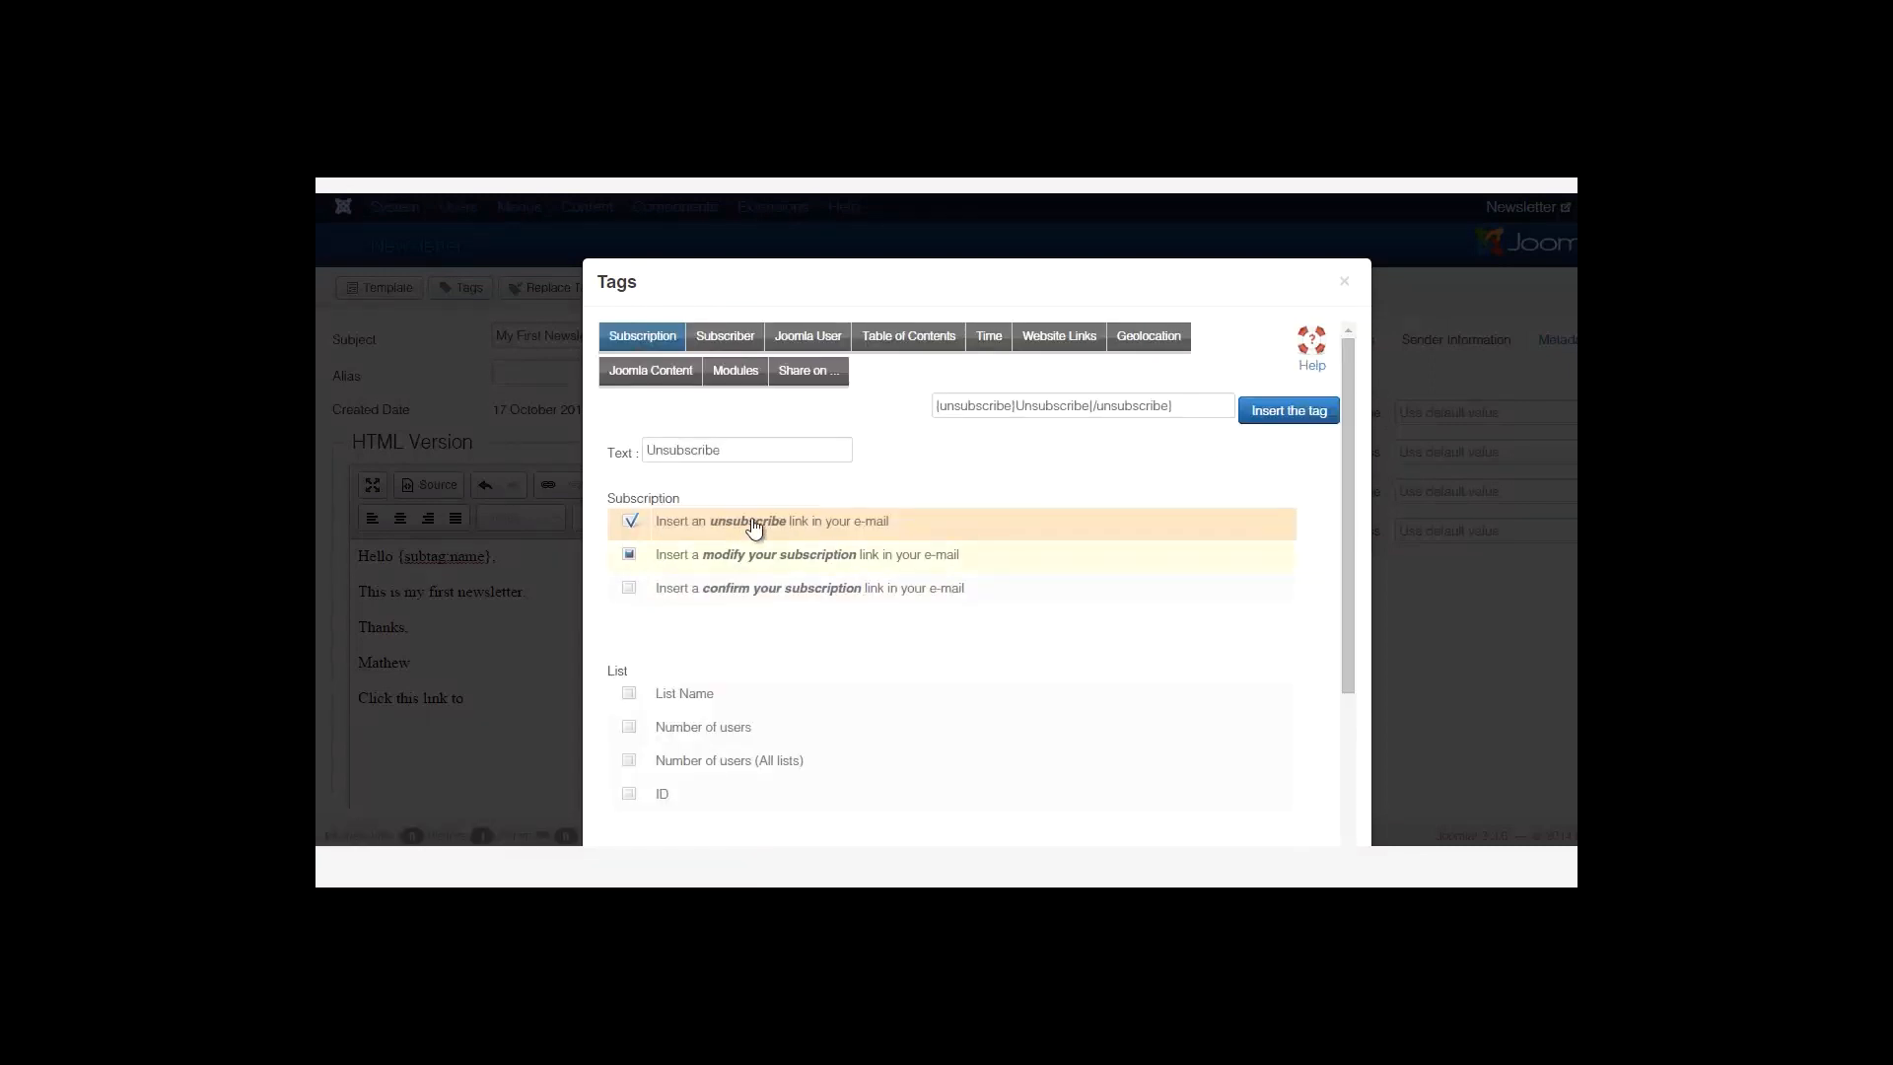
left_click(1282, 412)
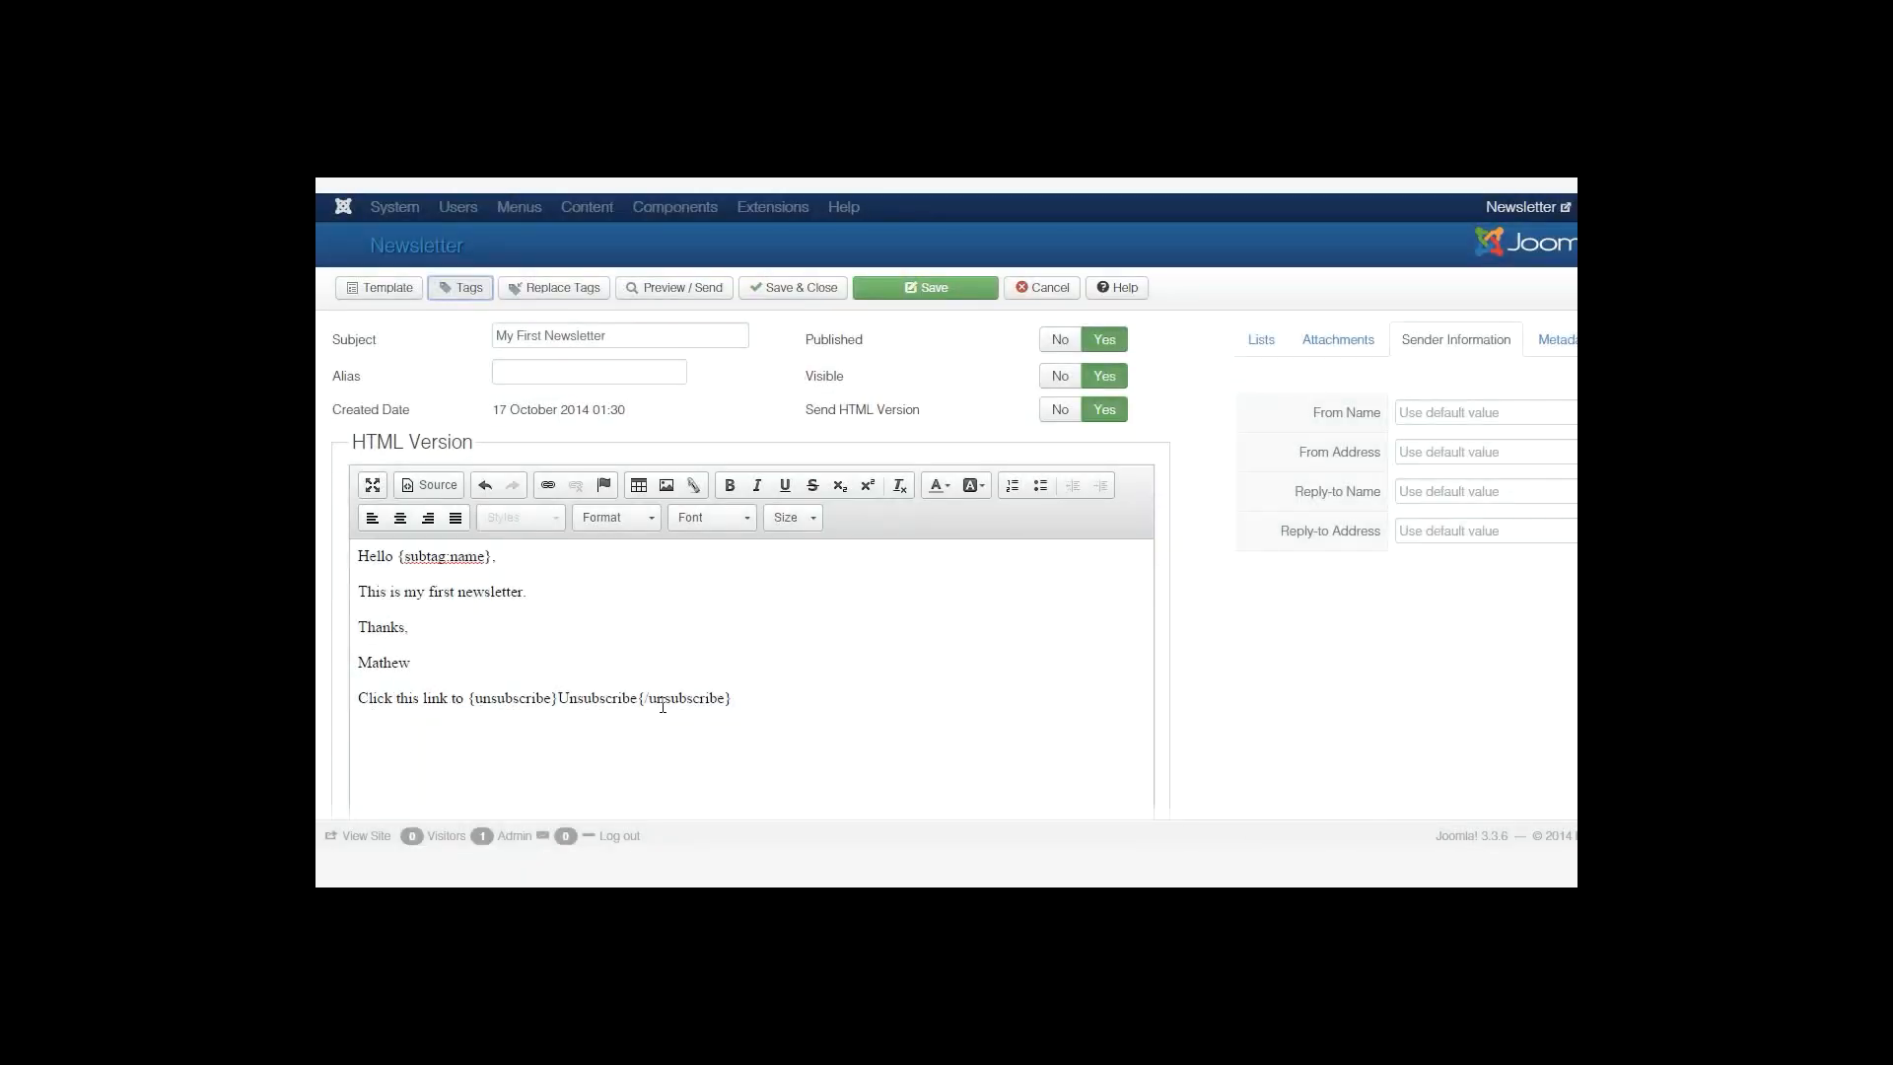
left_click(779, 700)
In the Lists tab, set New List and Newsletters to receive the newsletter.
scroll(584, 606, "down", 5)
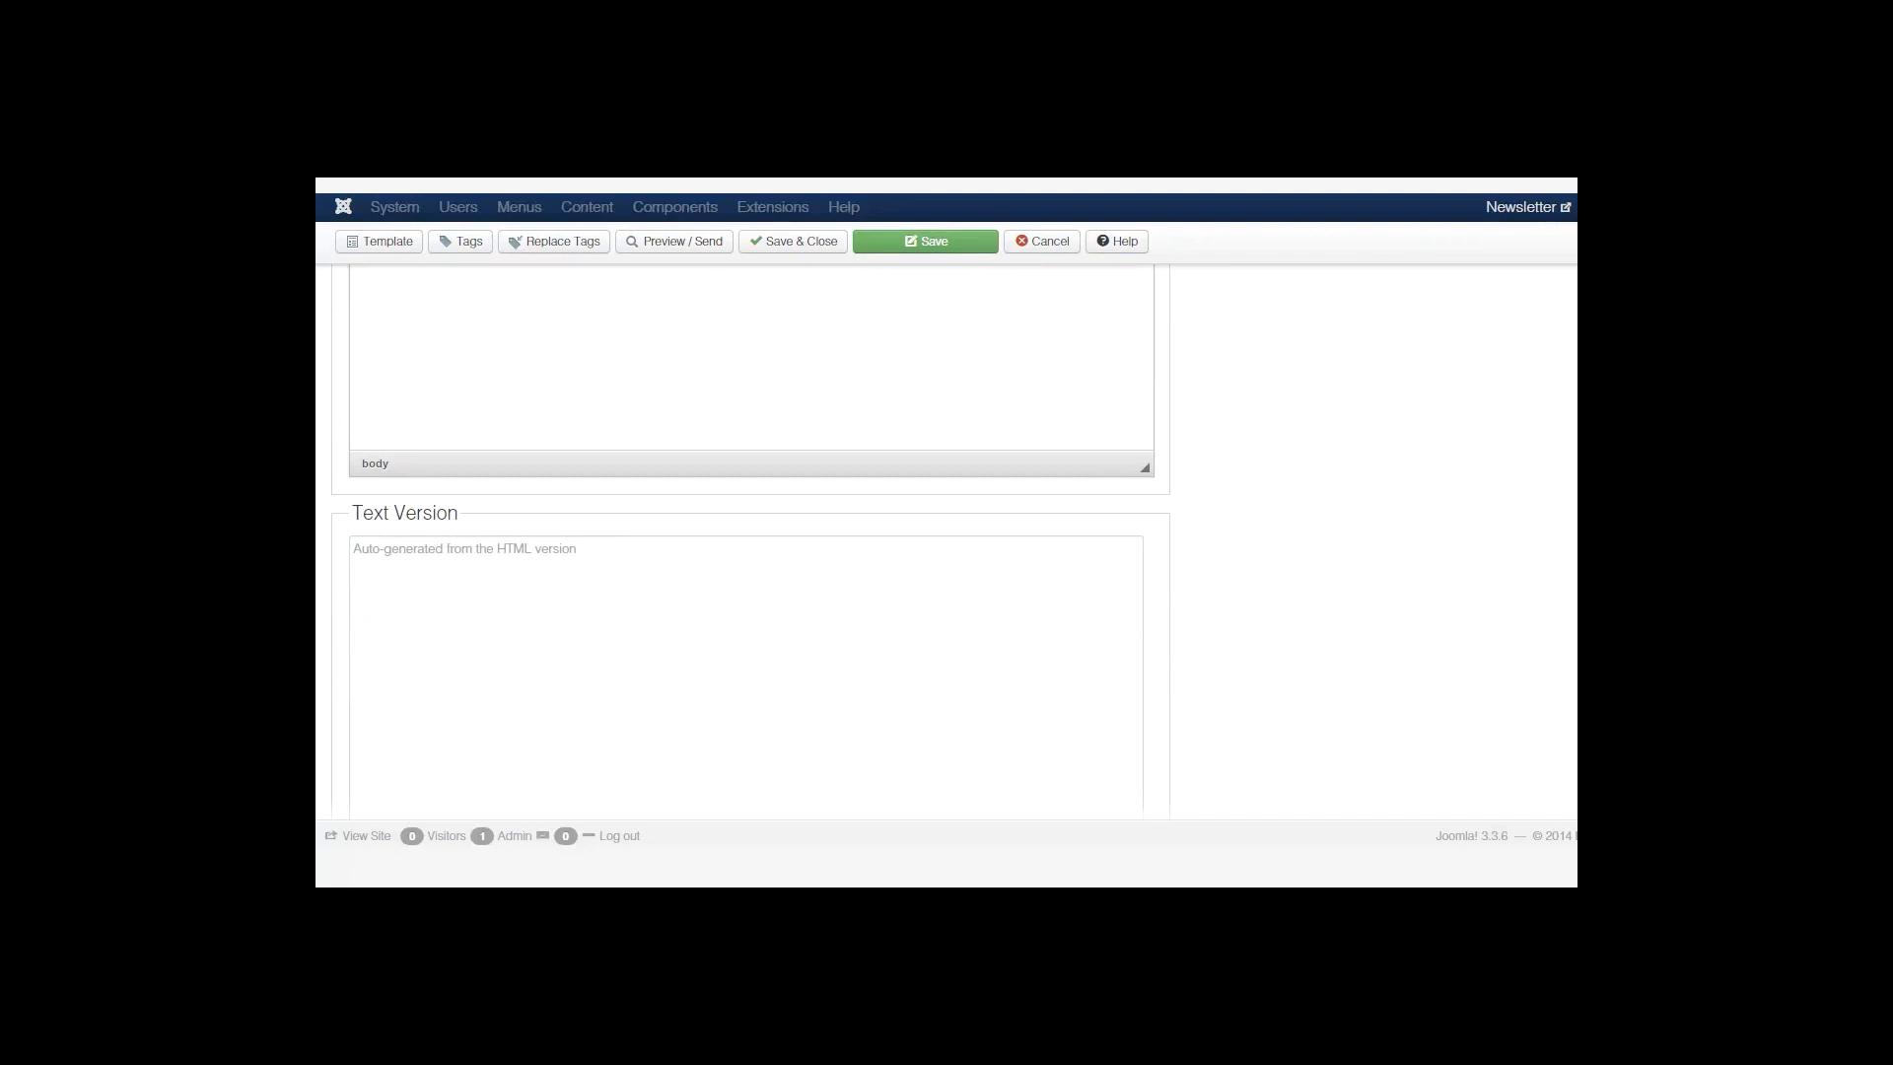
scroll(1449, 638, "up", 5)
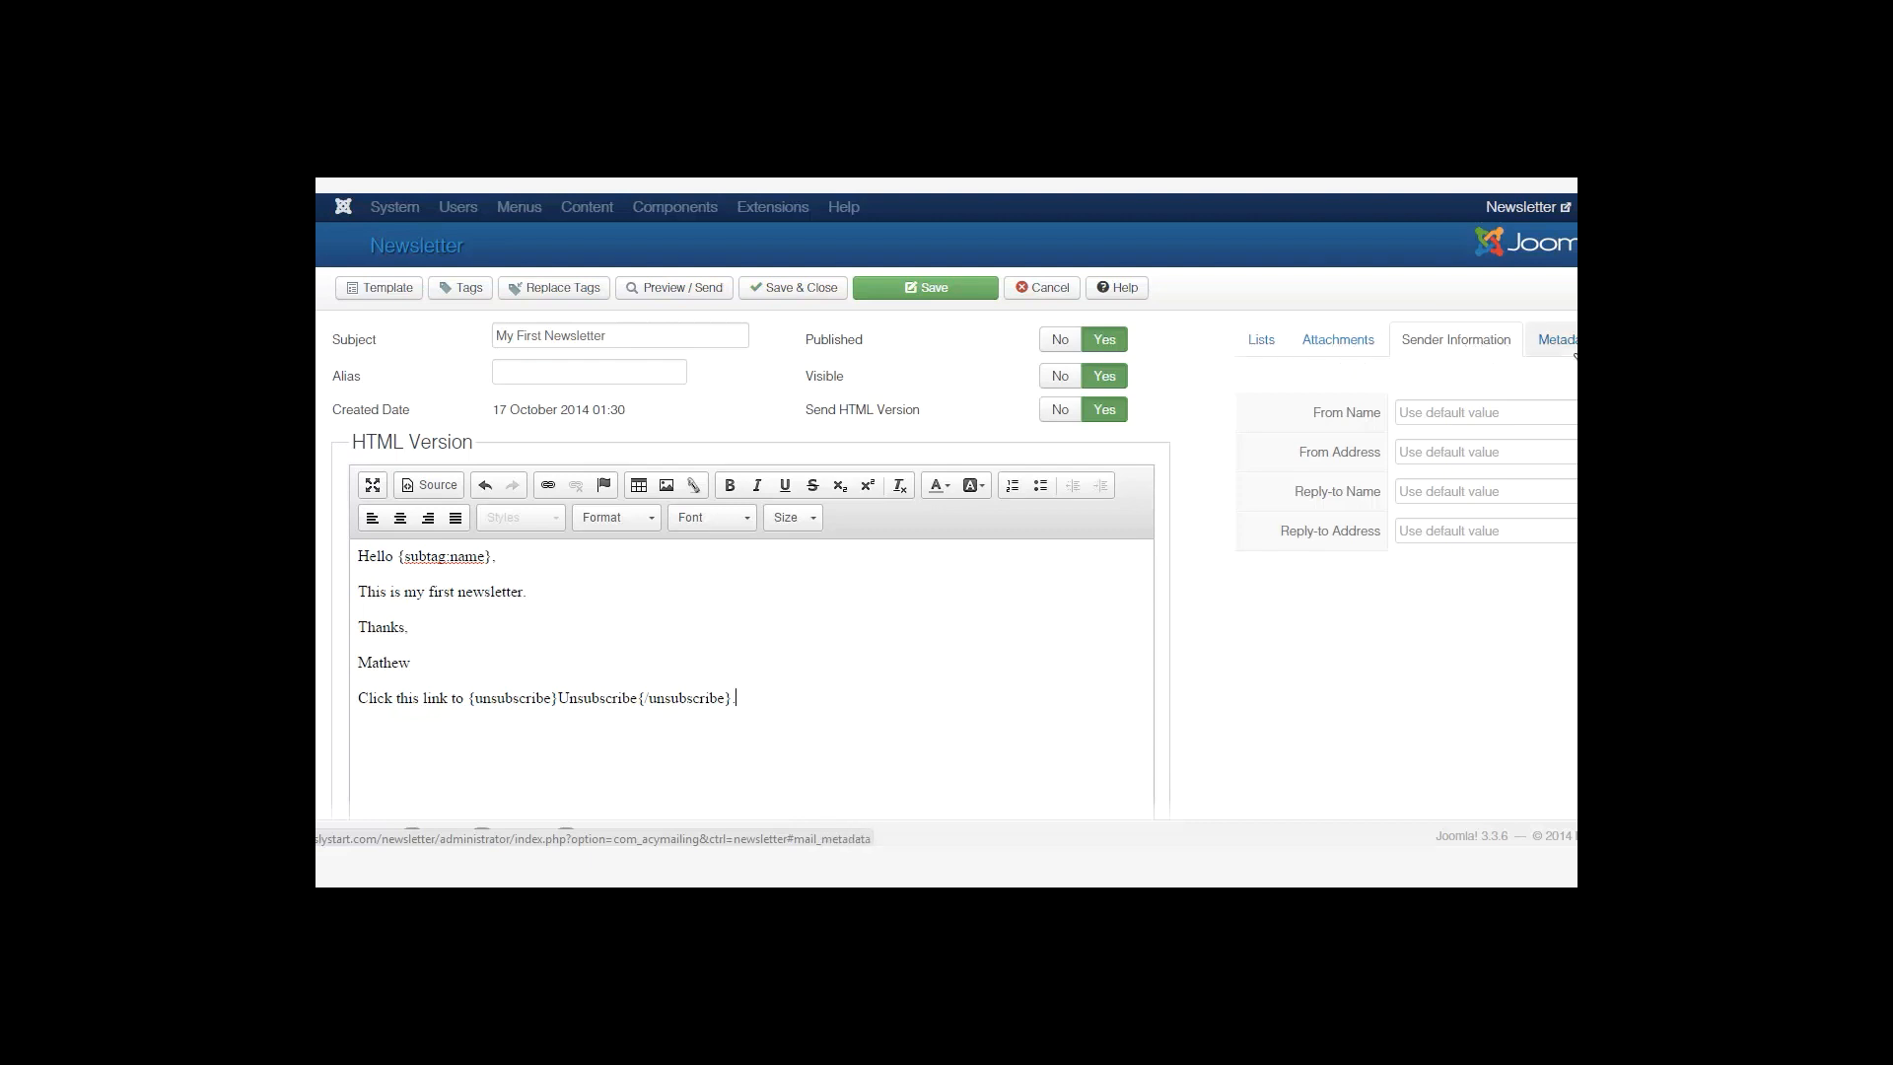
left_click(1261, 345)
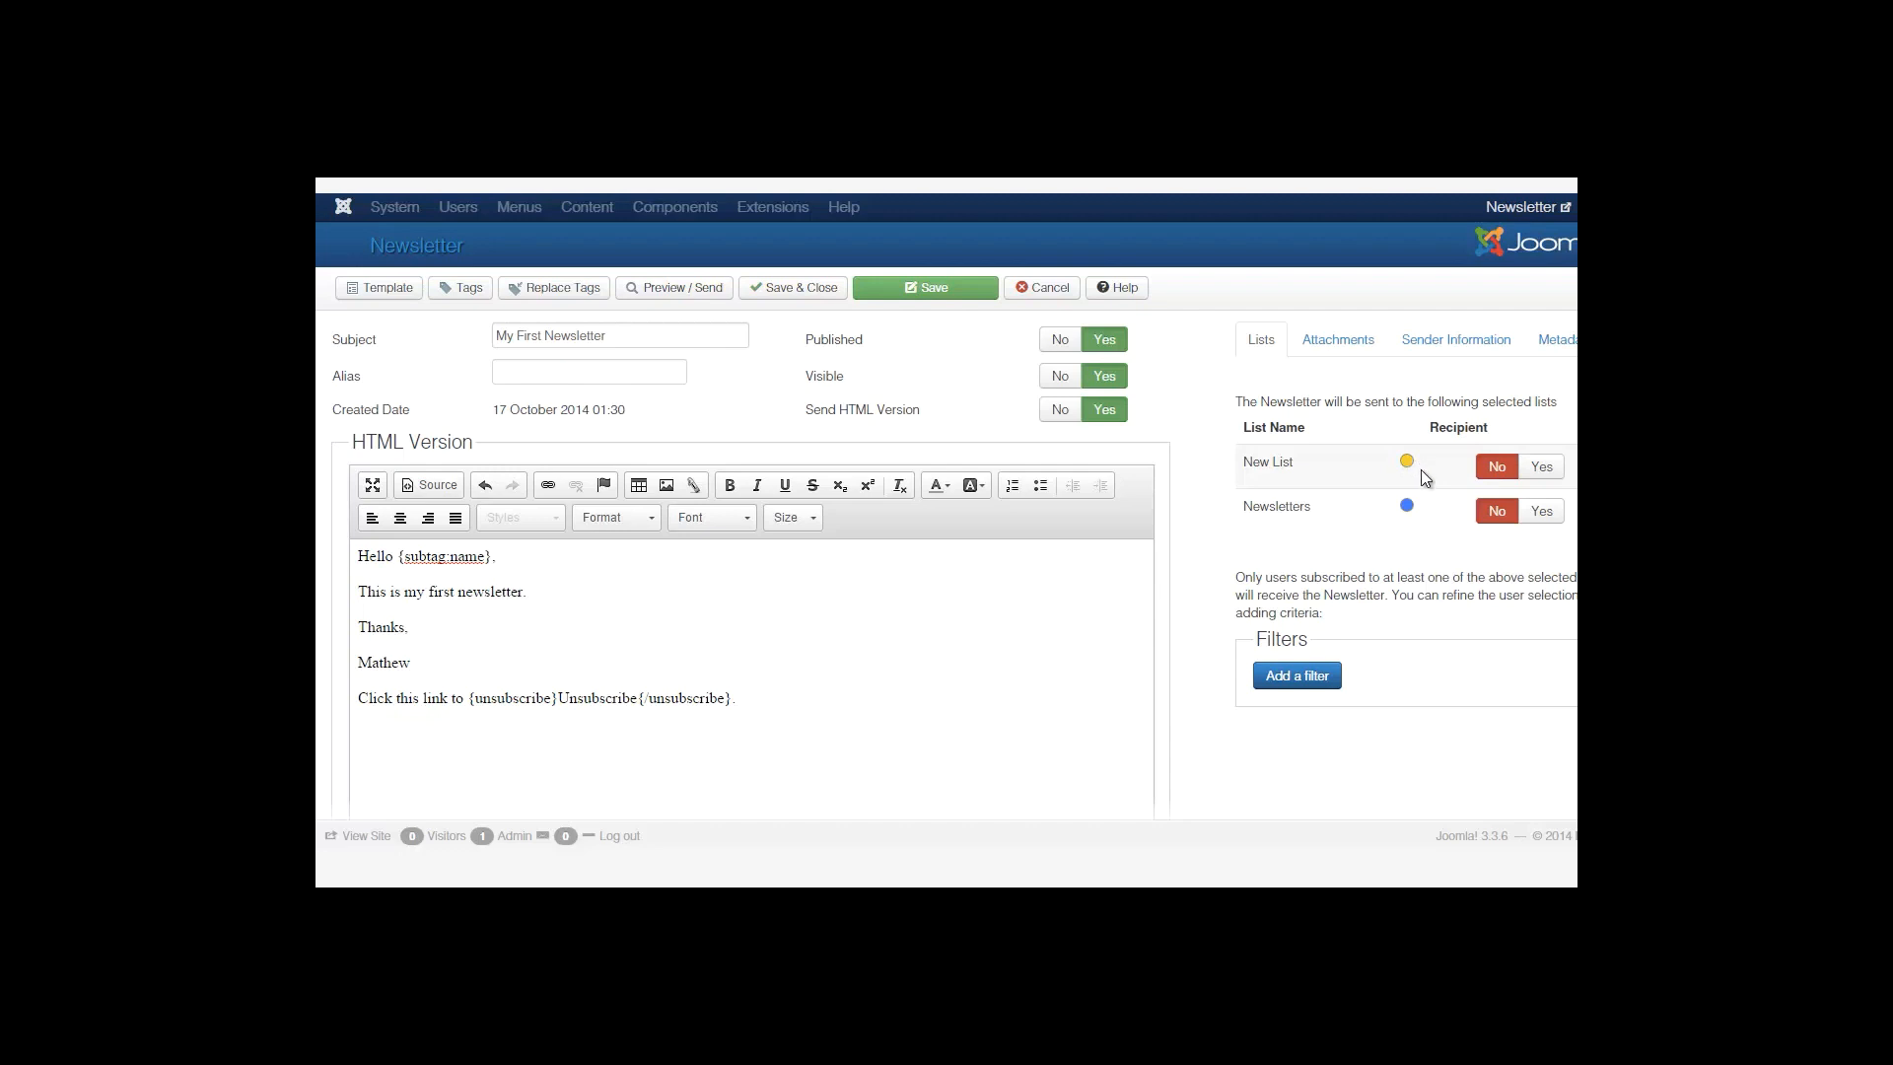
left_click(1541, 467)
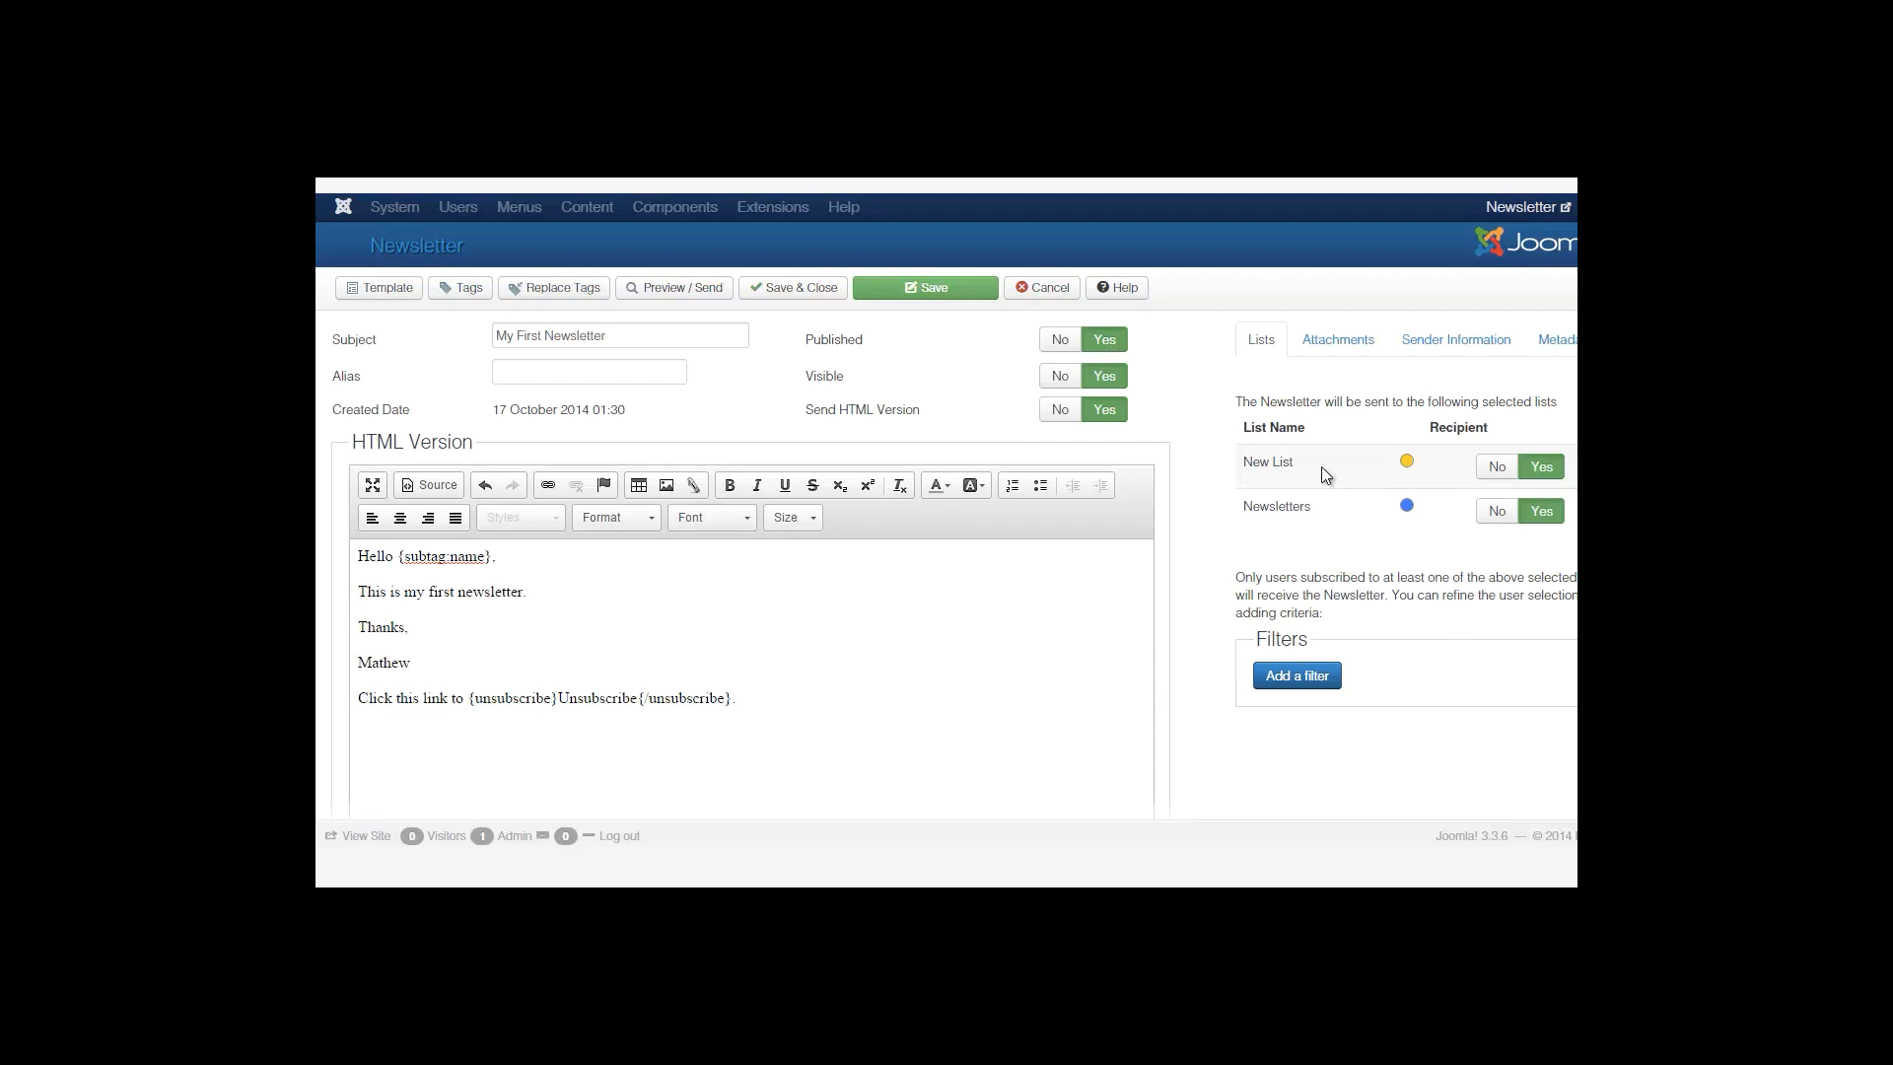
Review the Attachments options, then the Sender Information fields, starting at From Name.
left_click(1326, 349)
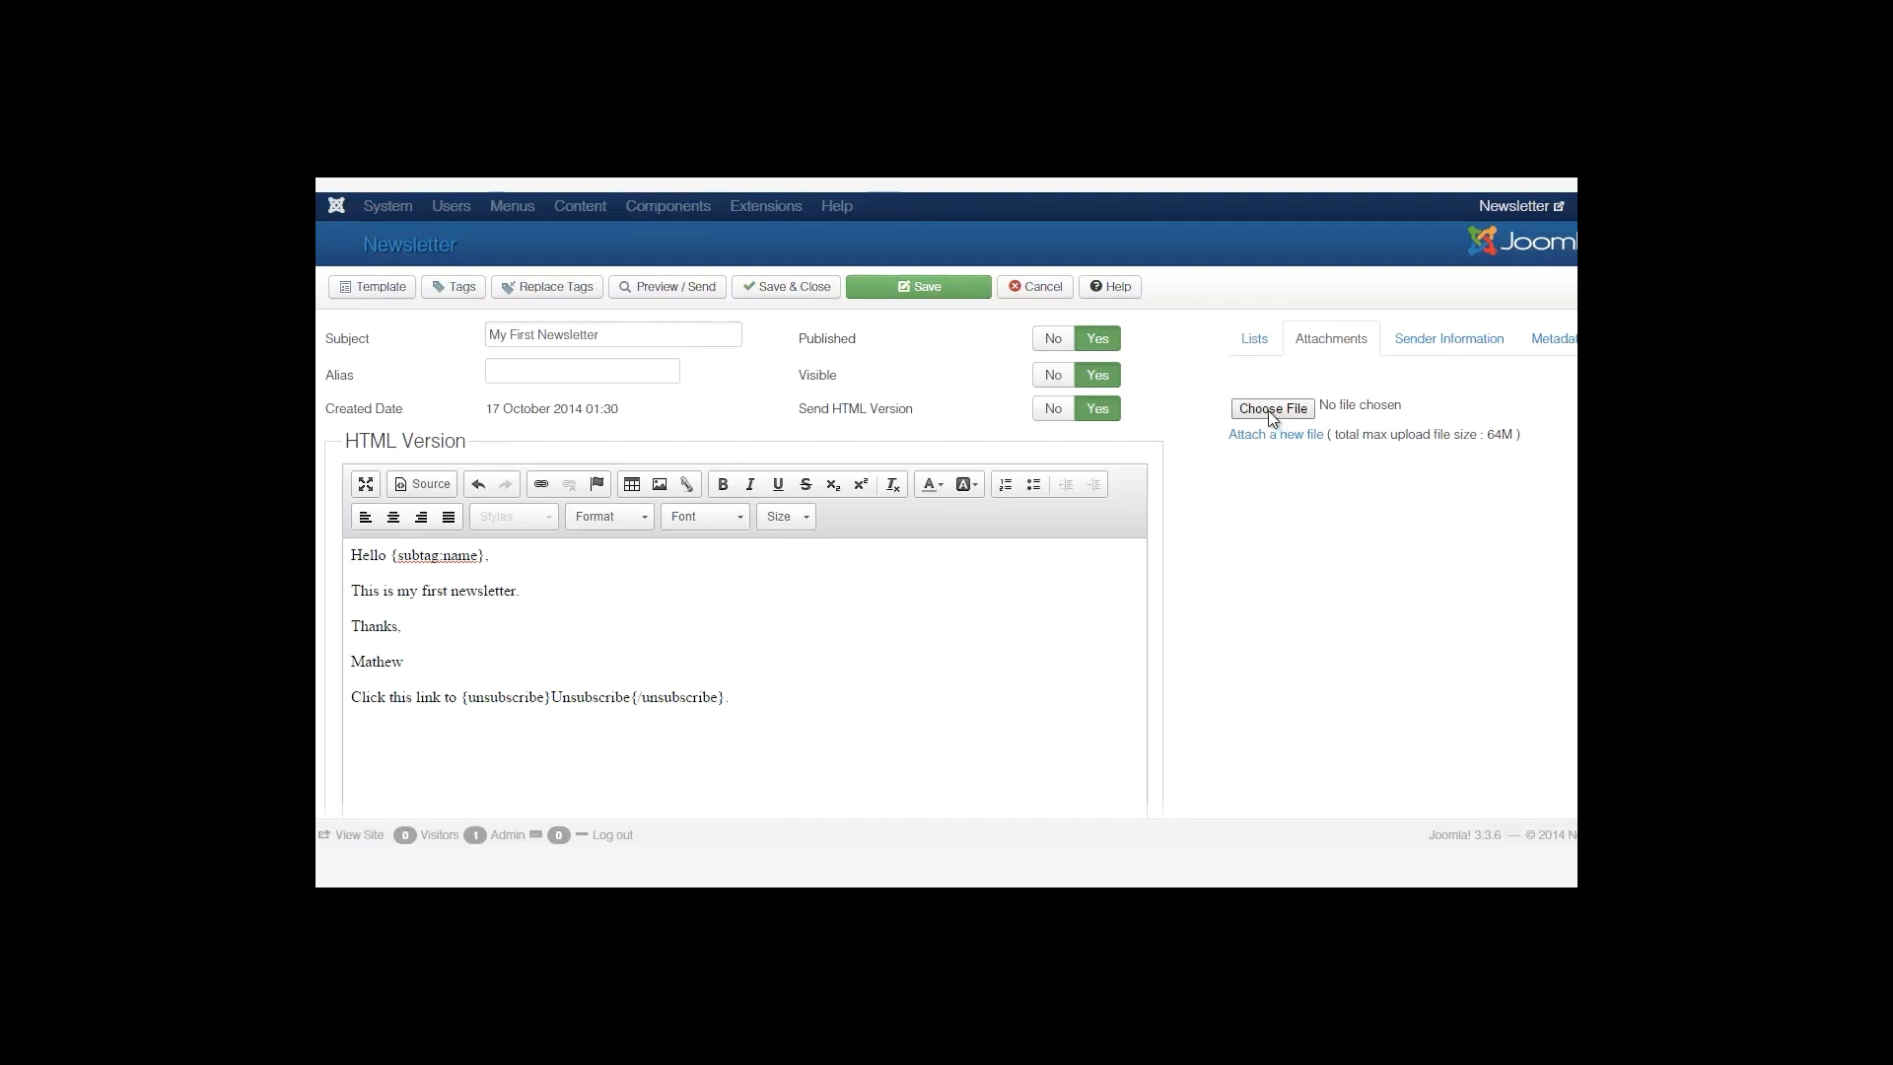
left_click(1384, 337)
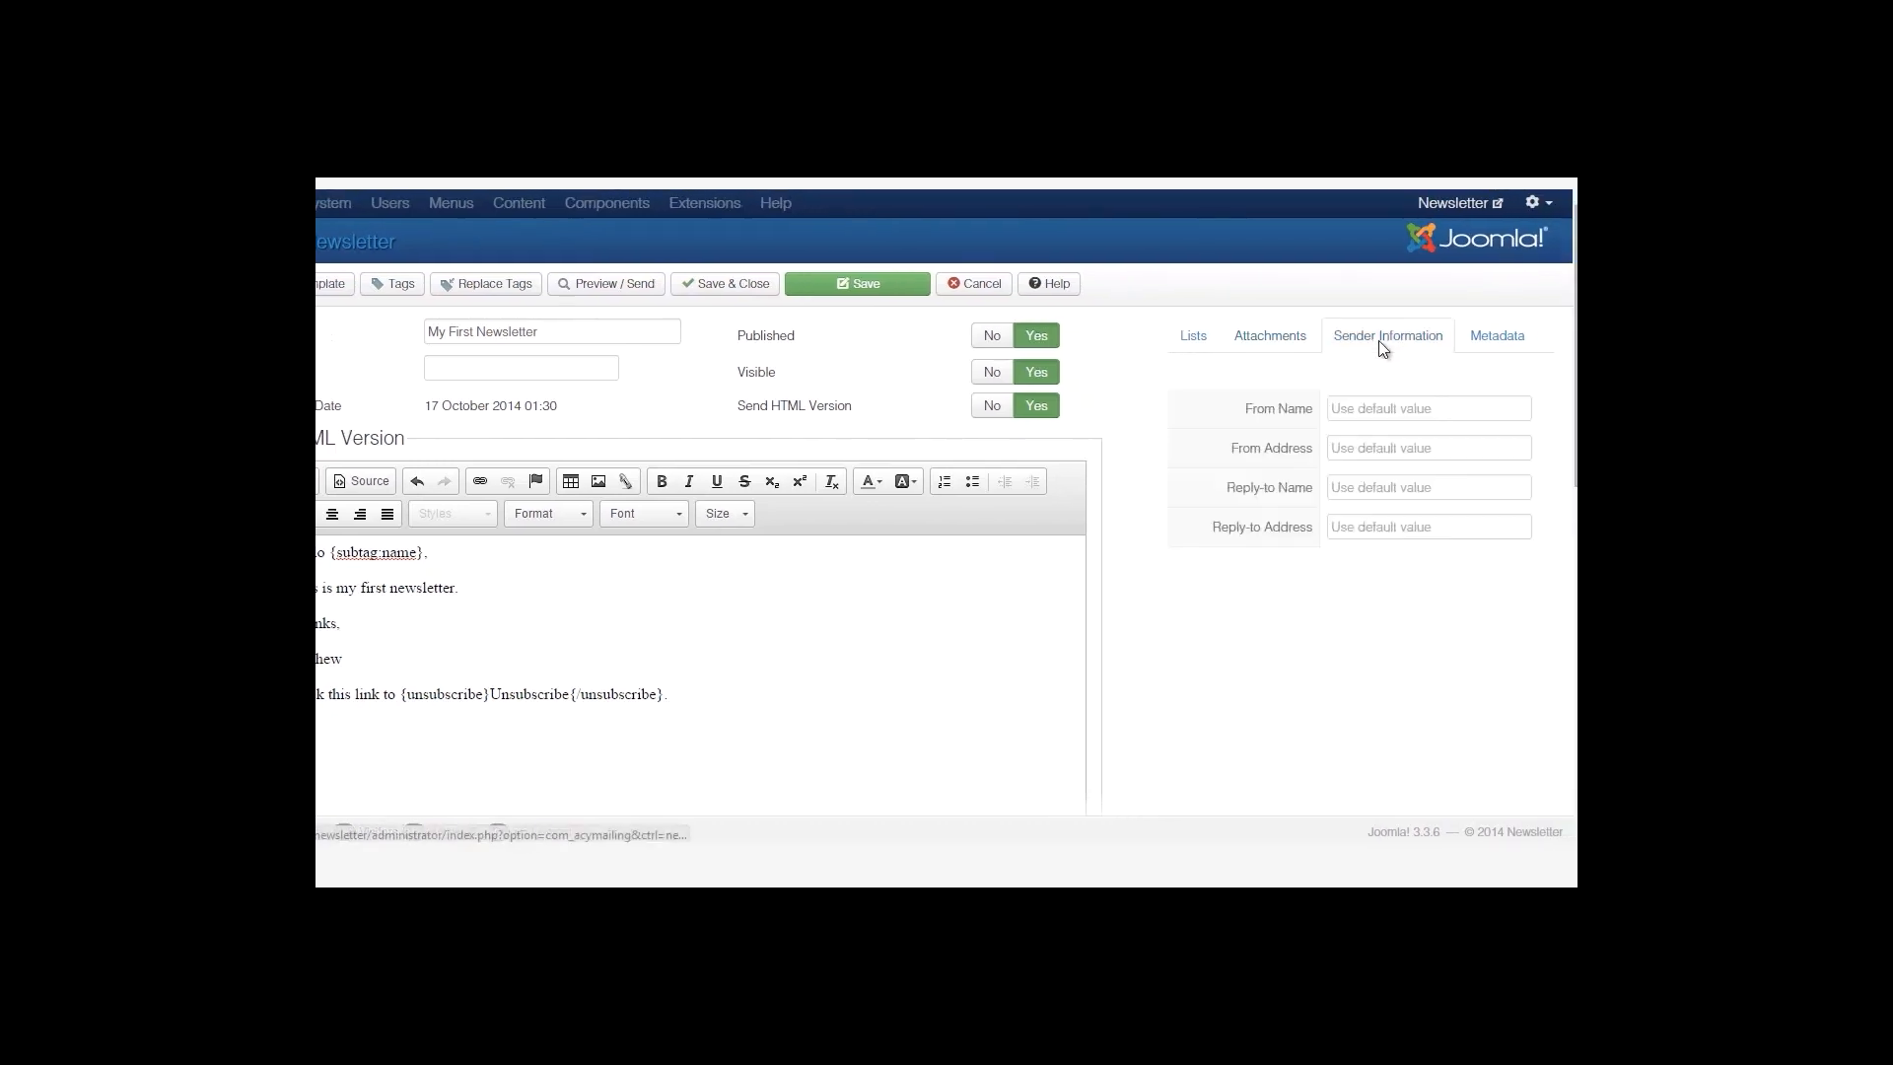
left_click(1361, 412)
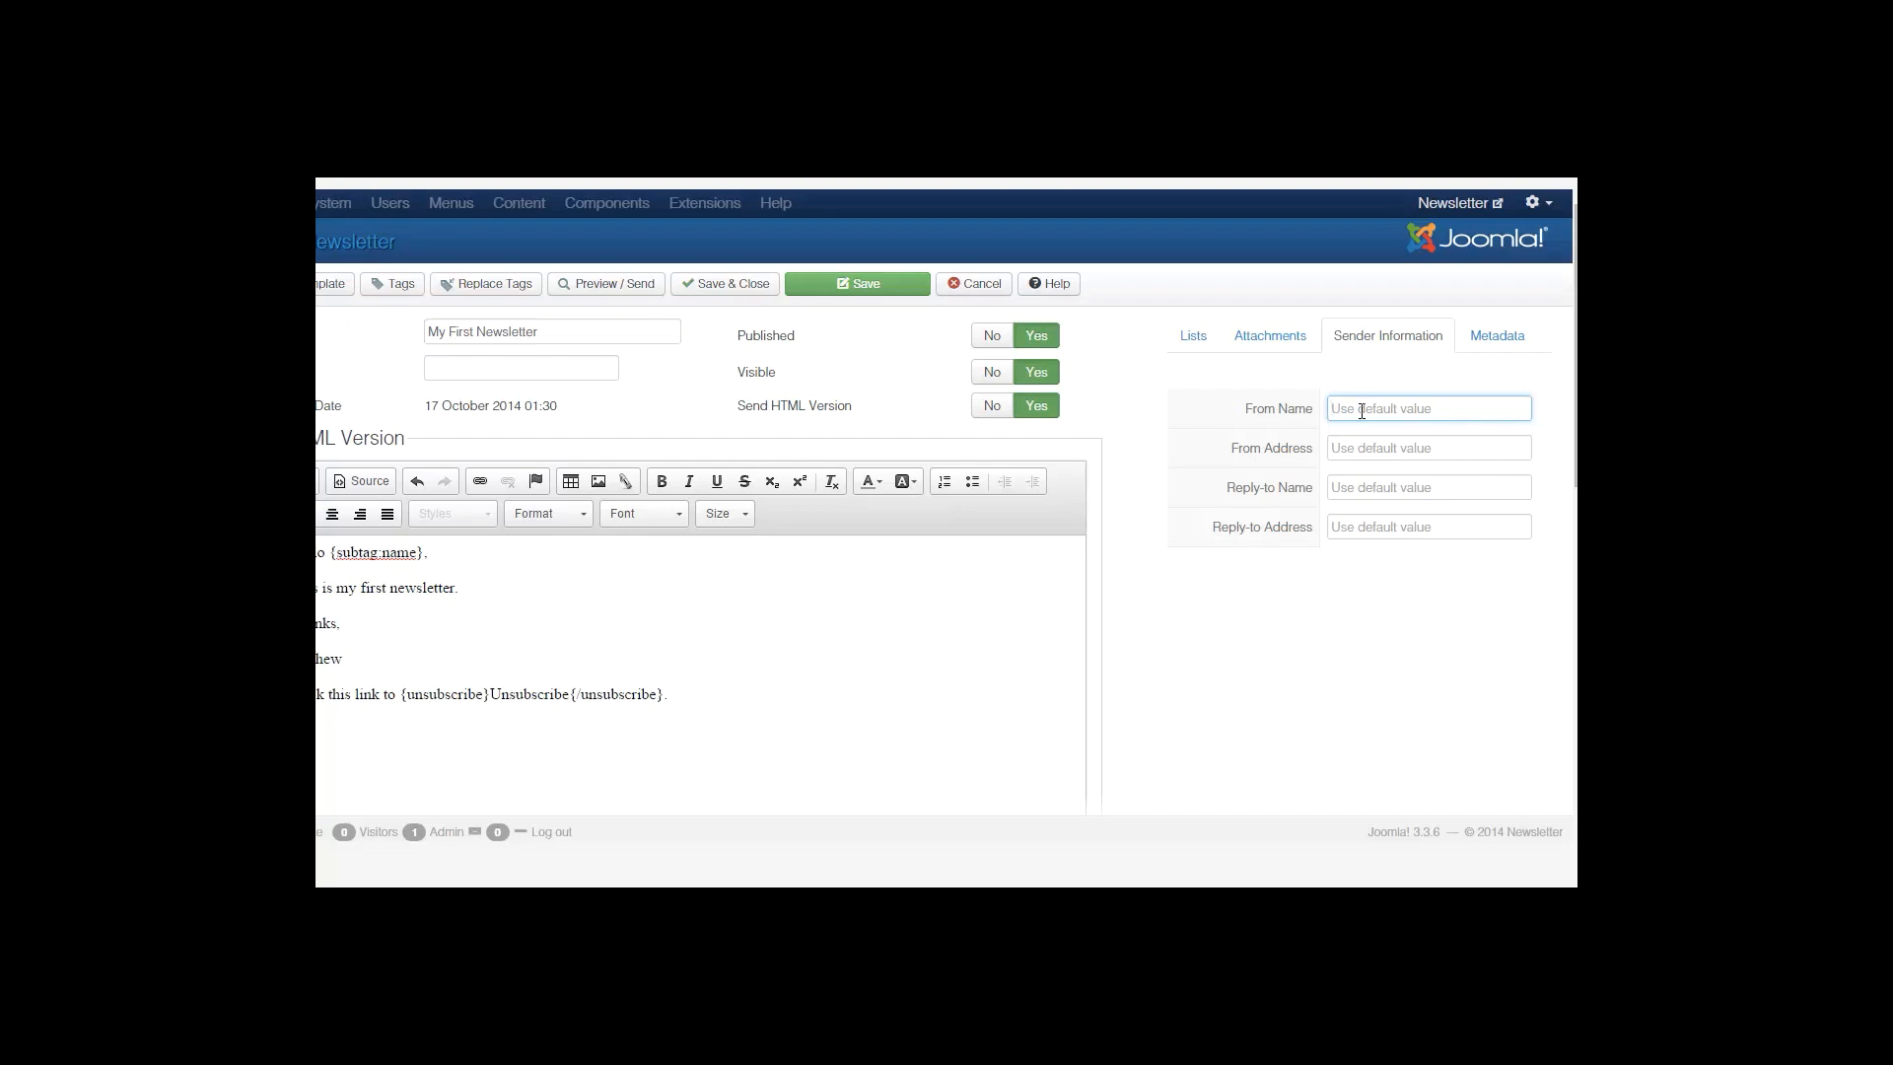
Set From Name to 'Newsletter' and From Address to the suggested admin e-mail.
type("Newsletter")
key("Tab")
type("admin")
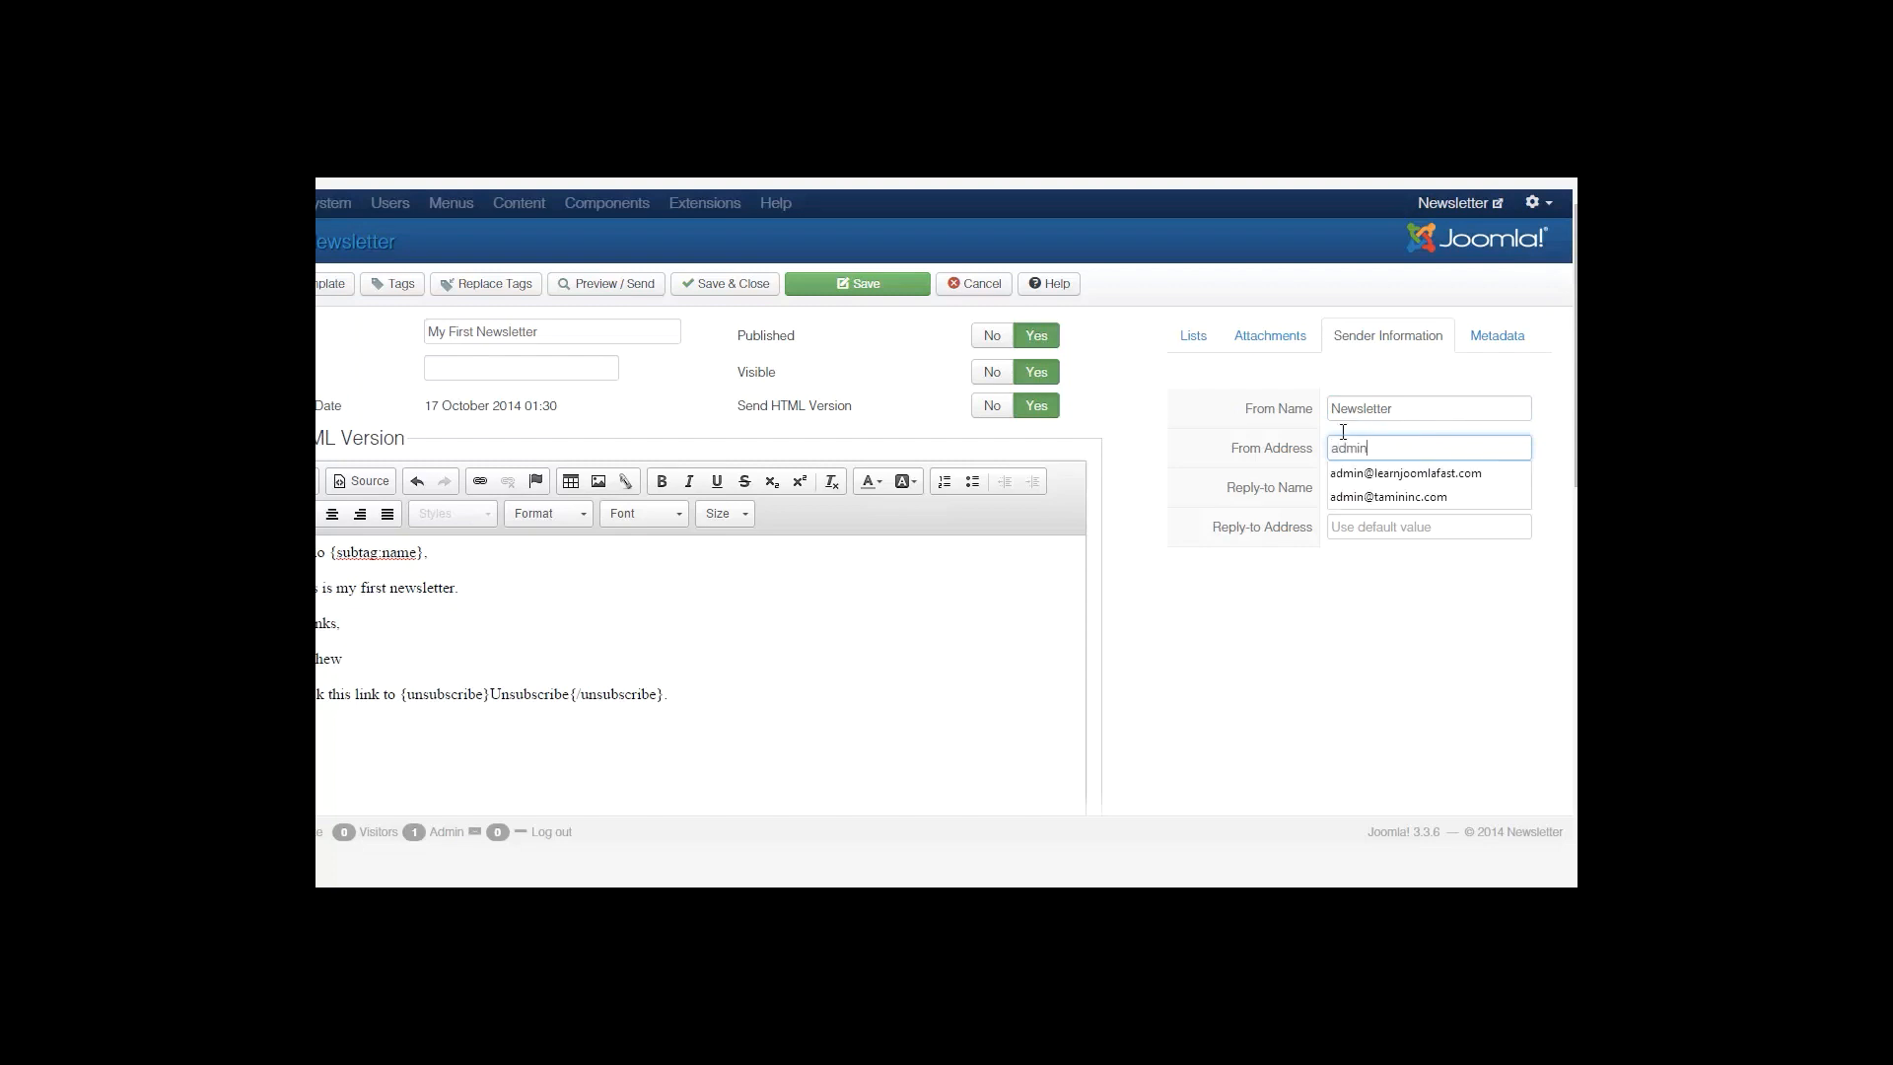
left_click(1372, 494)
Set Reply-to Name to 'Newsletter' and Reply-to Address to the admin e-mail, then check Metadata.
left_click(1372, 489)
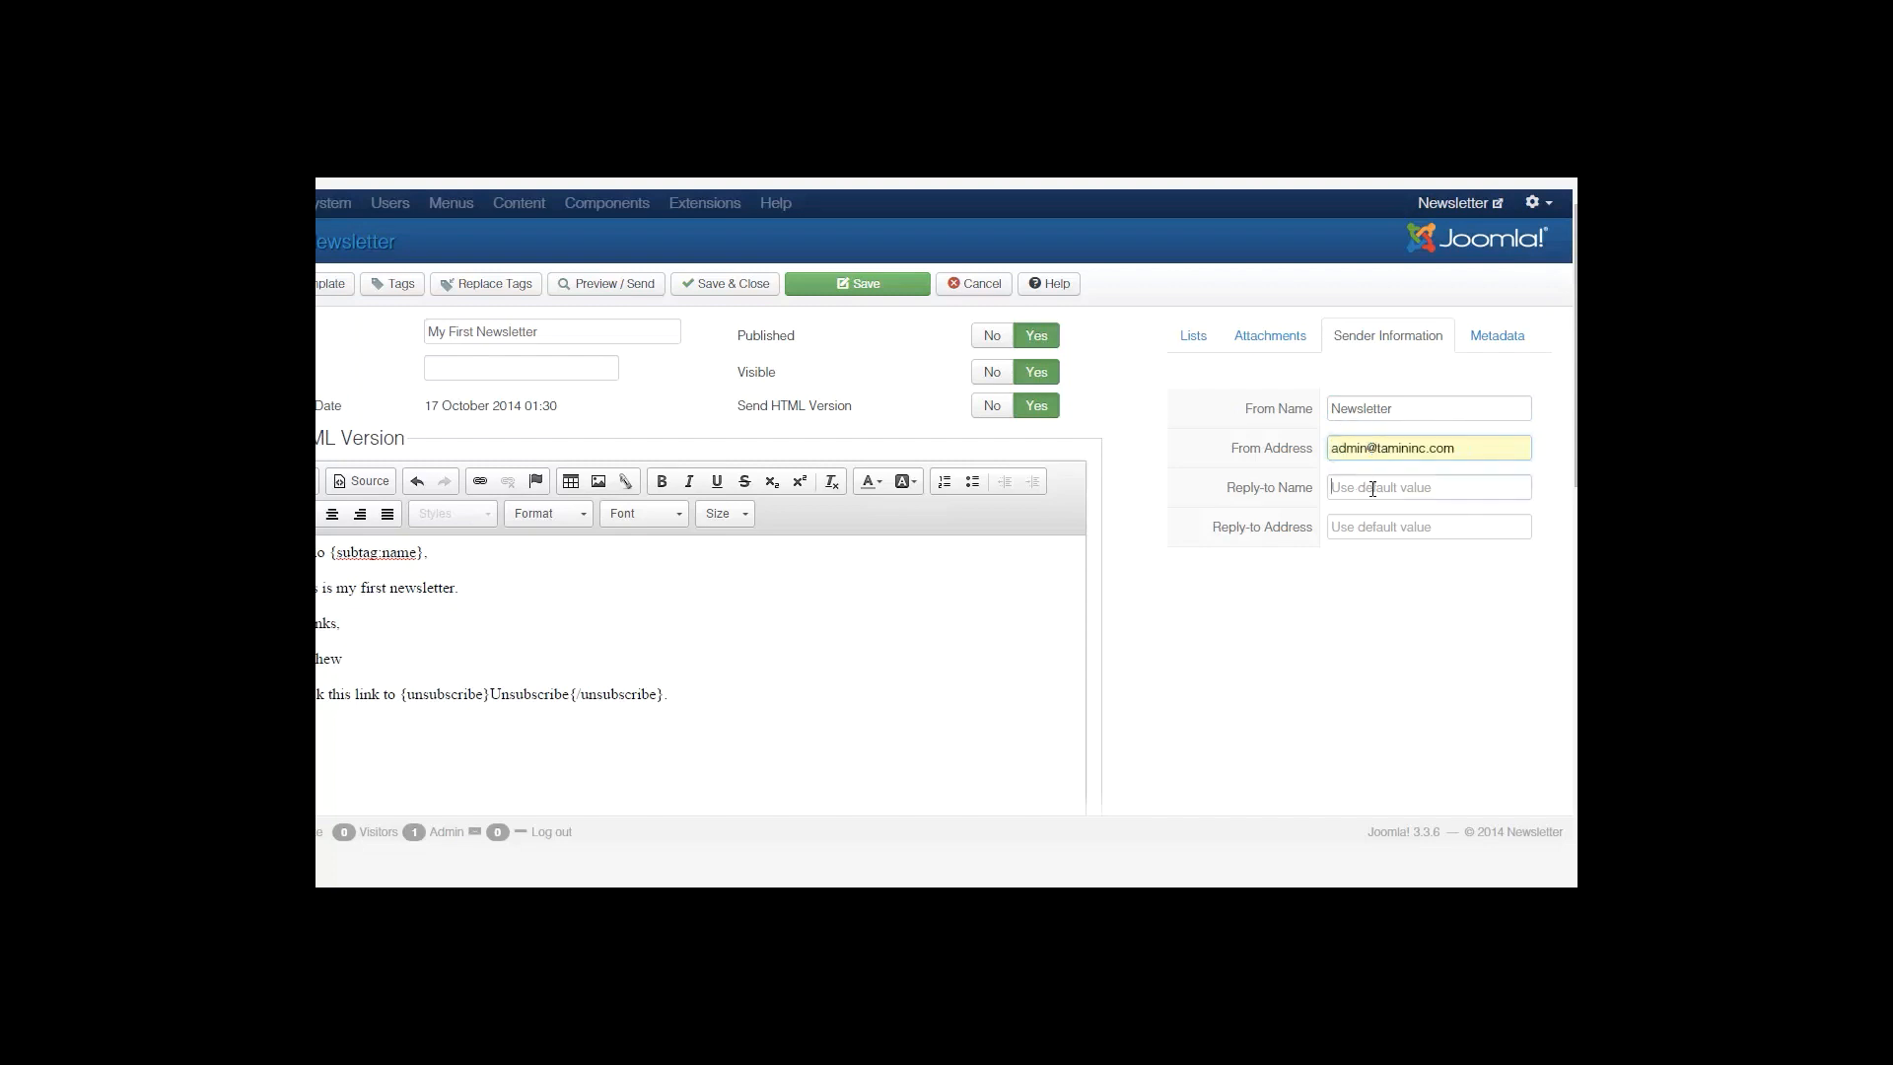
type("Newsletter")
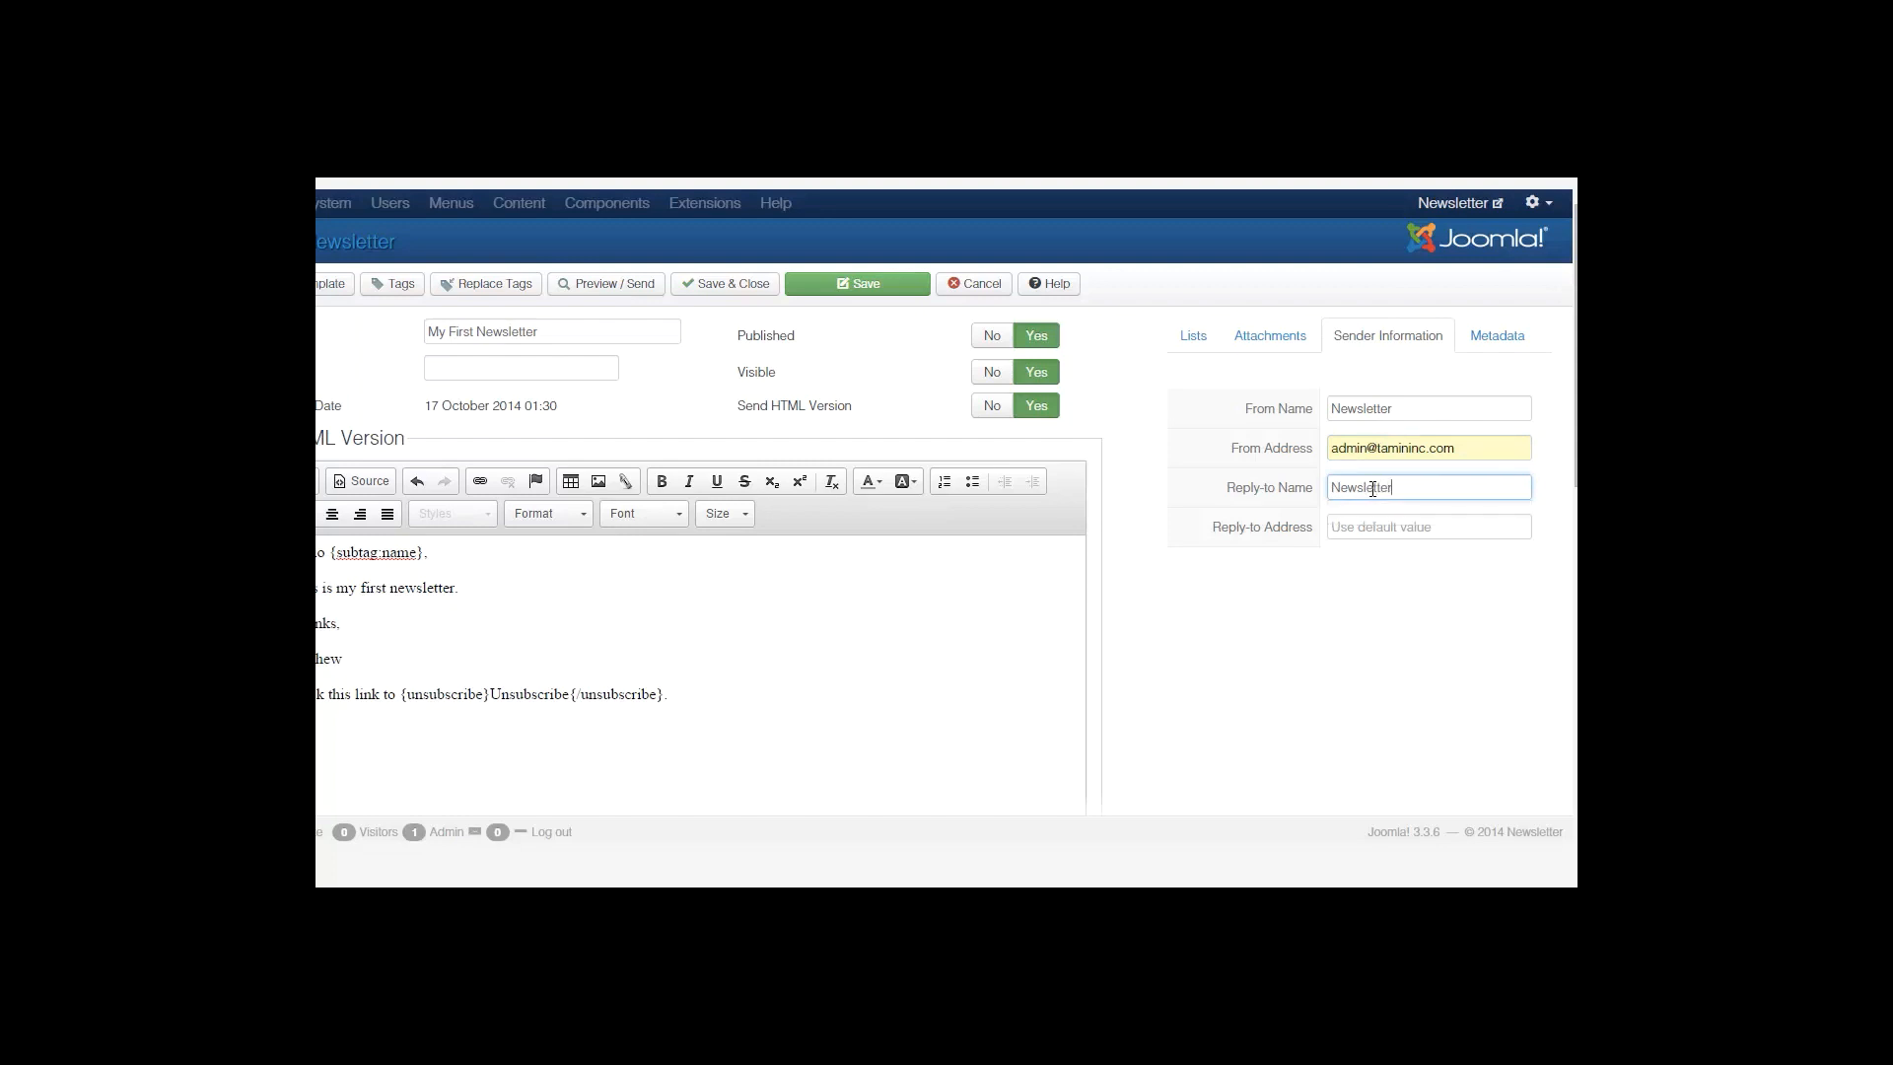
key("Tab")
type("admin")
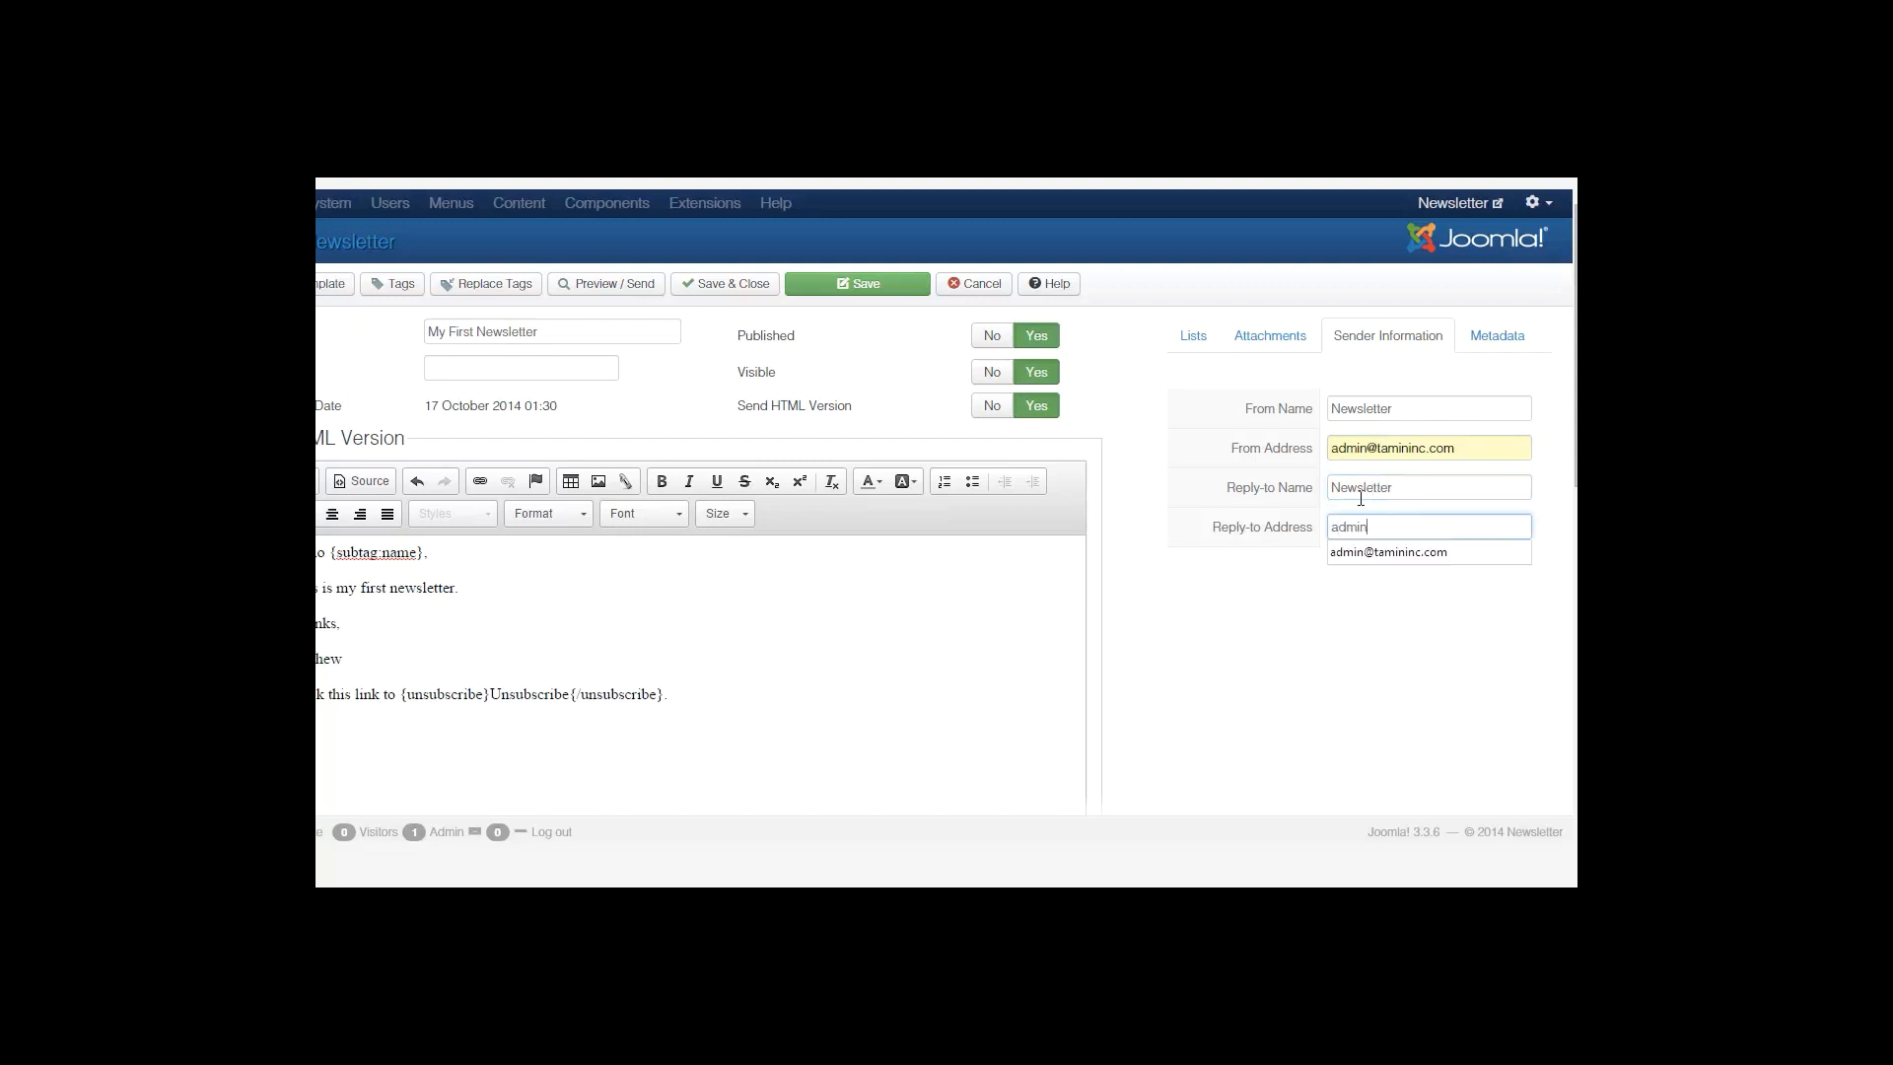
left_click(1369, 550)
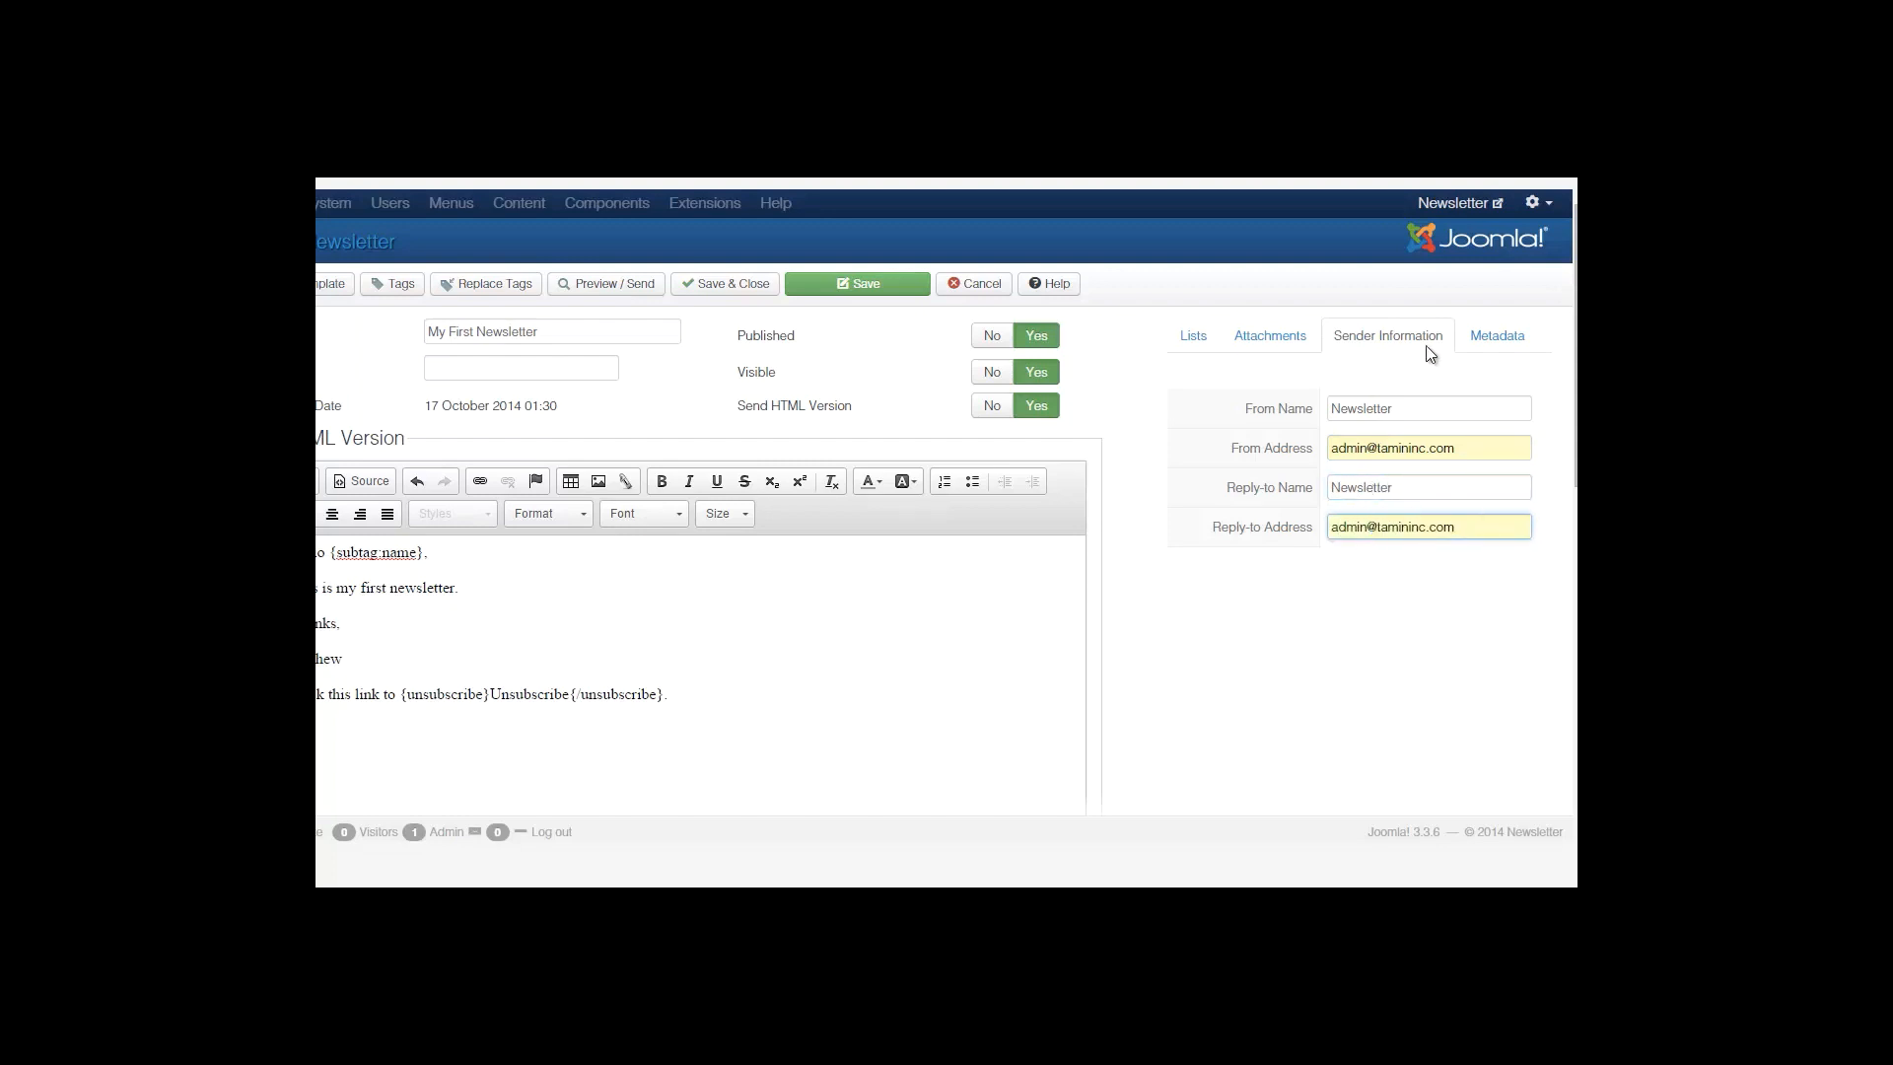
left_click(1486, 339)
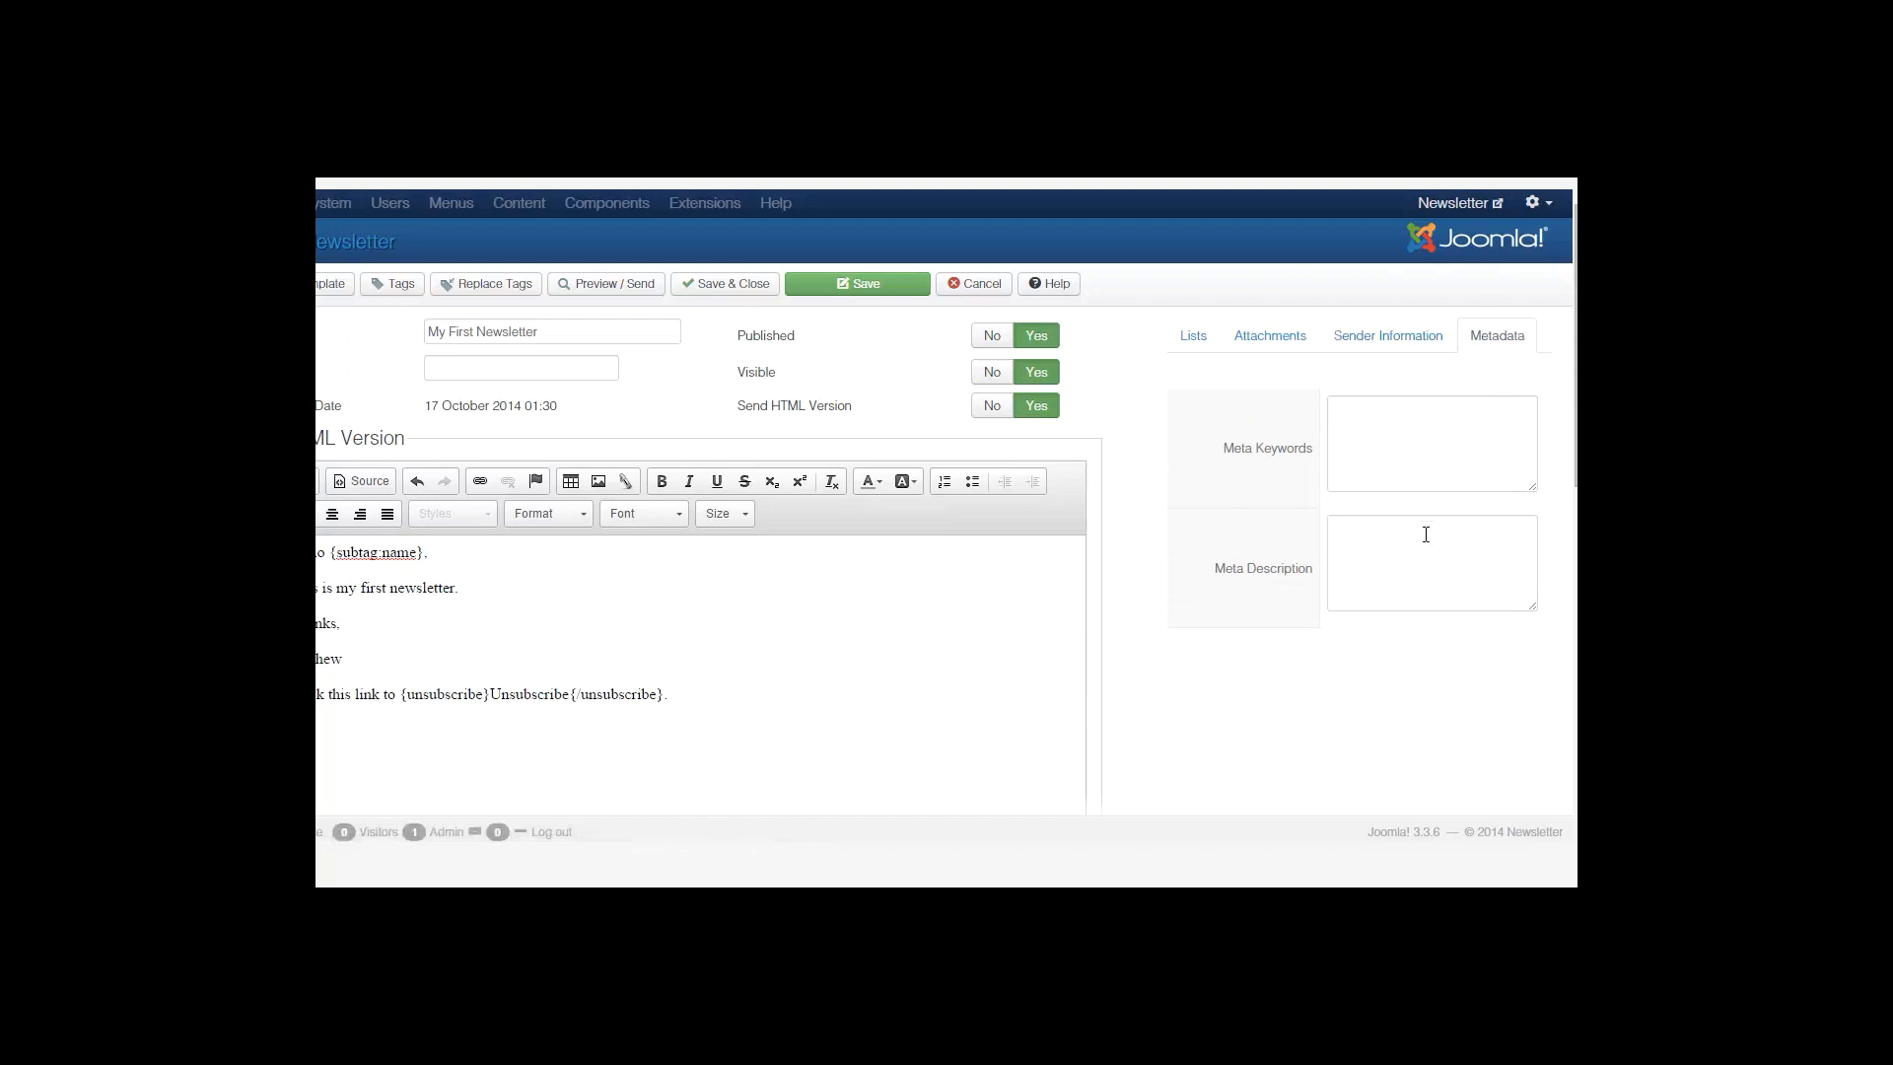
left_click(1199, 337)
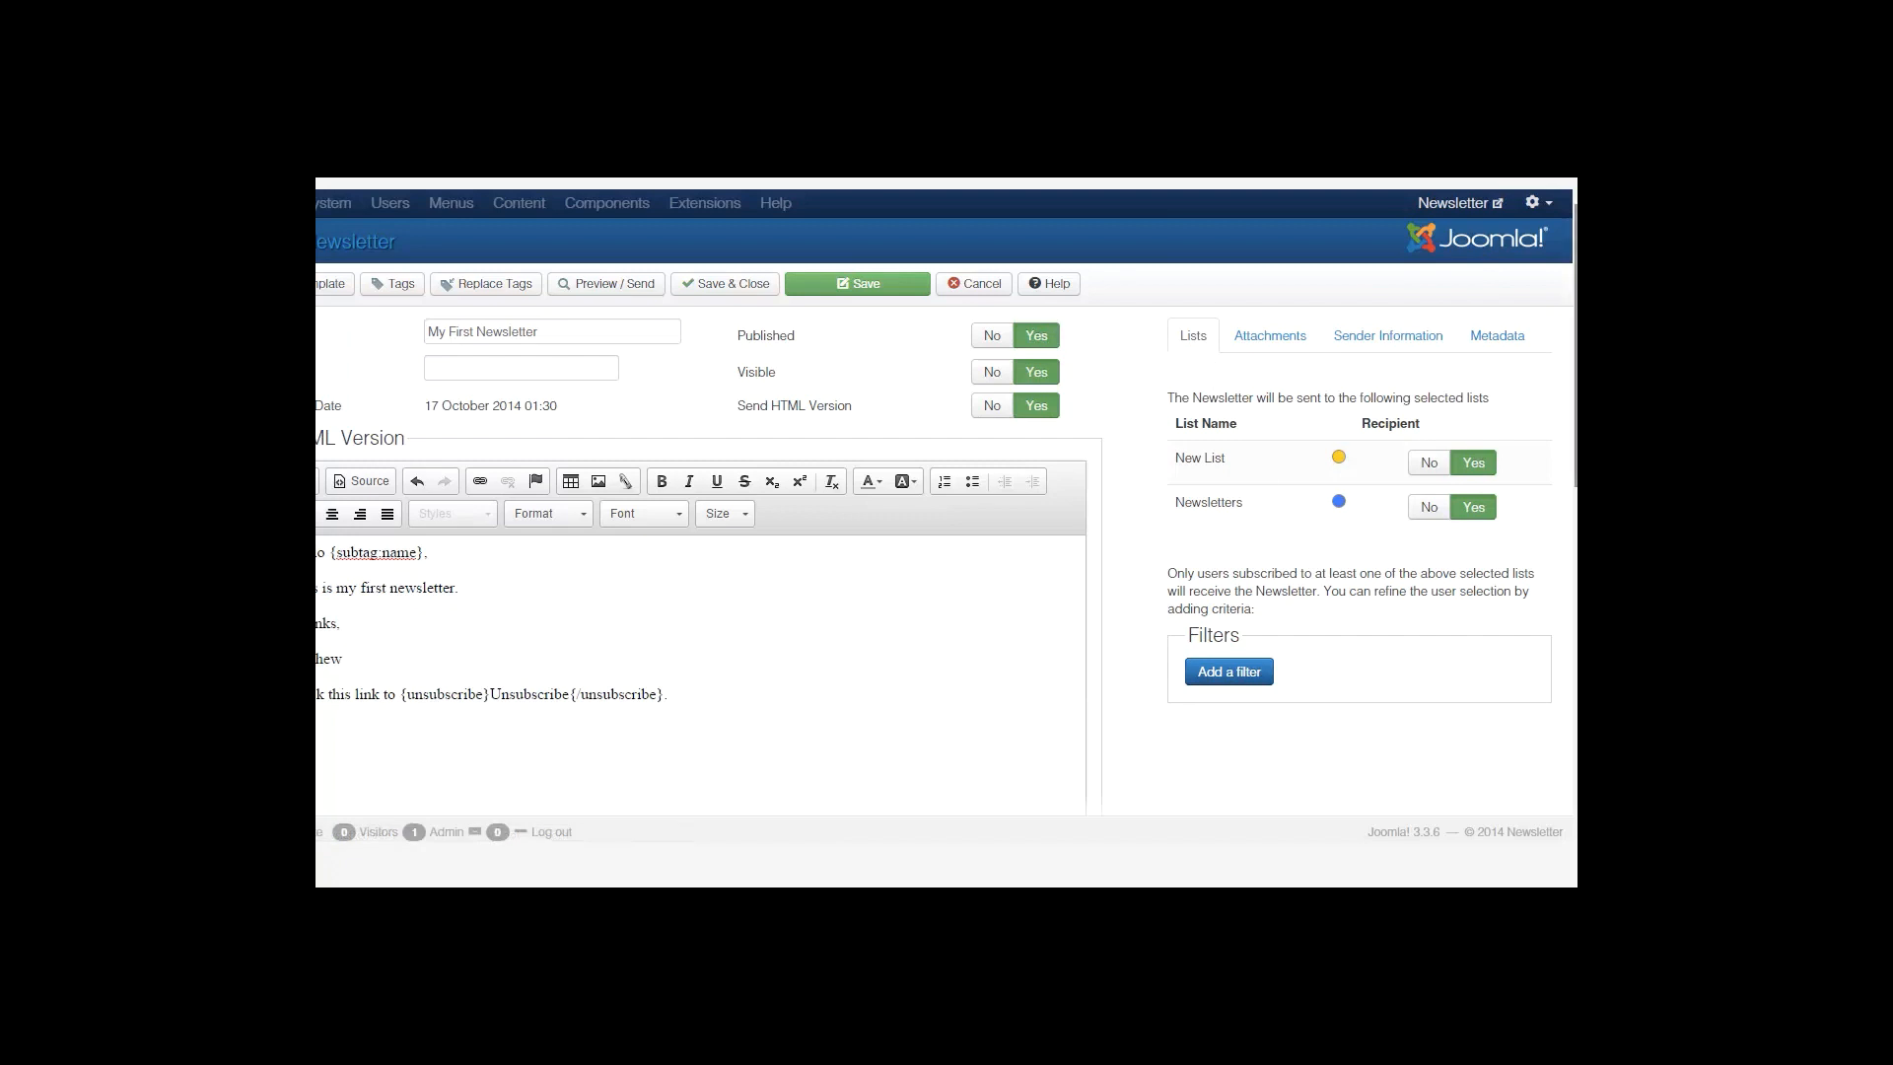
scroll(1175, 362, "down", 1)
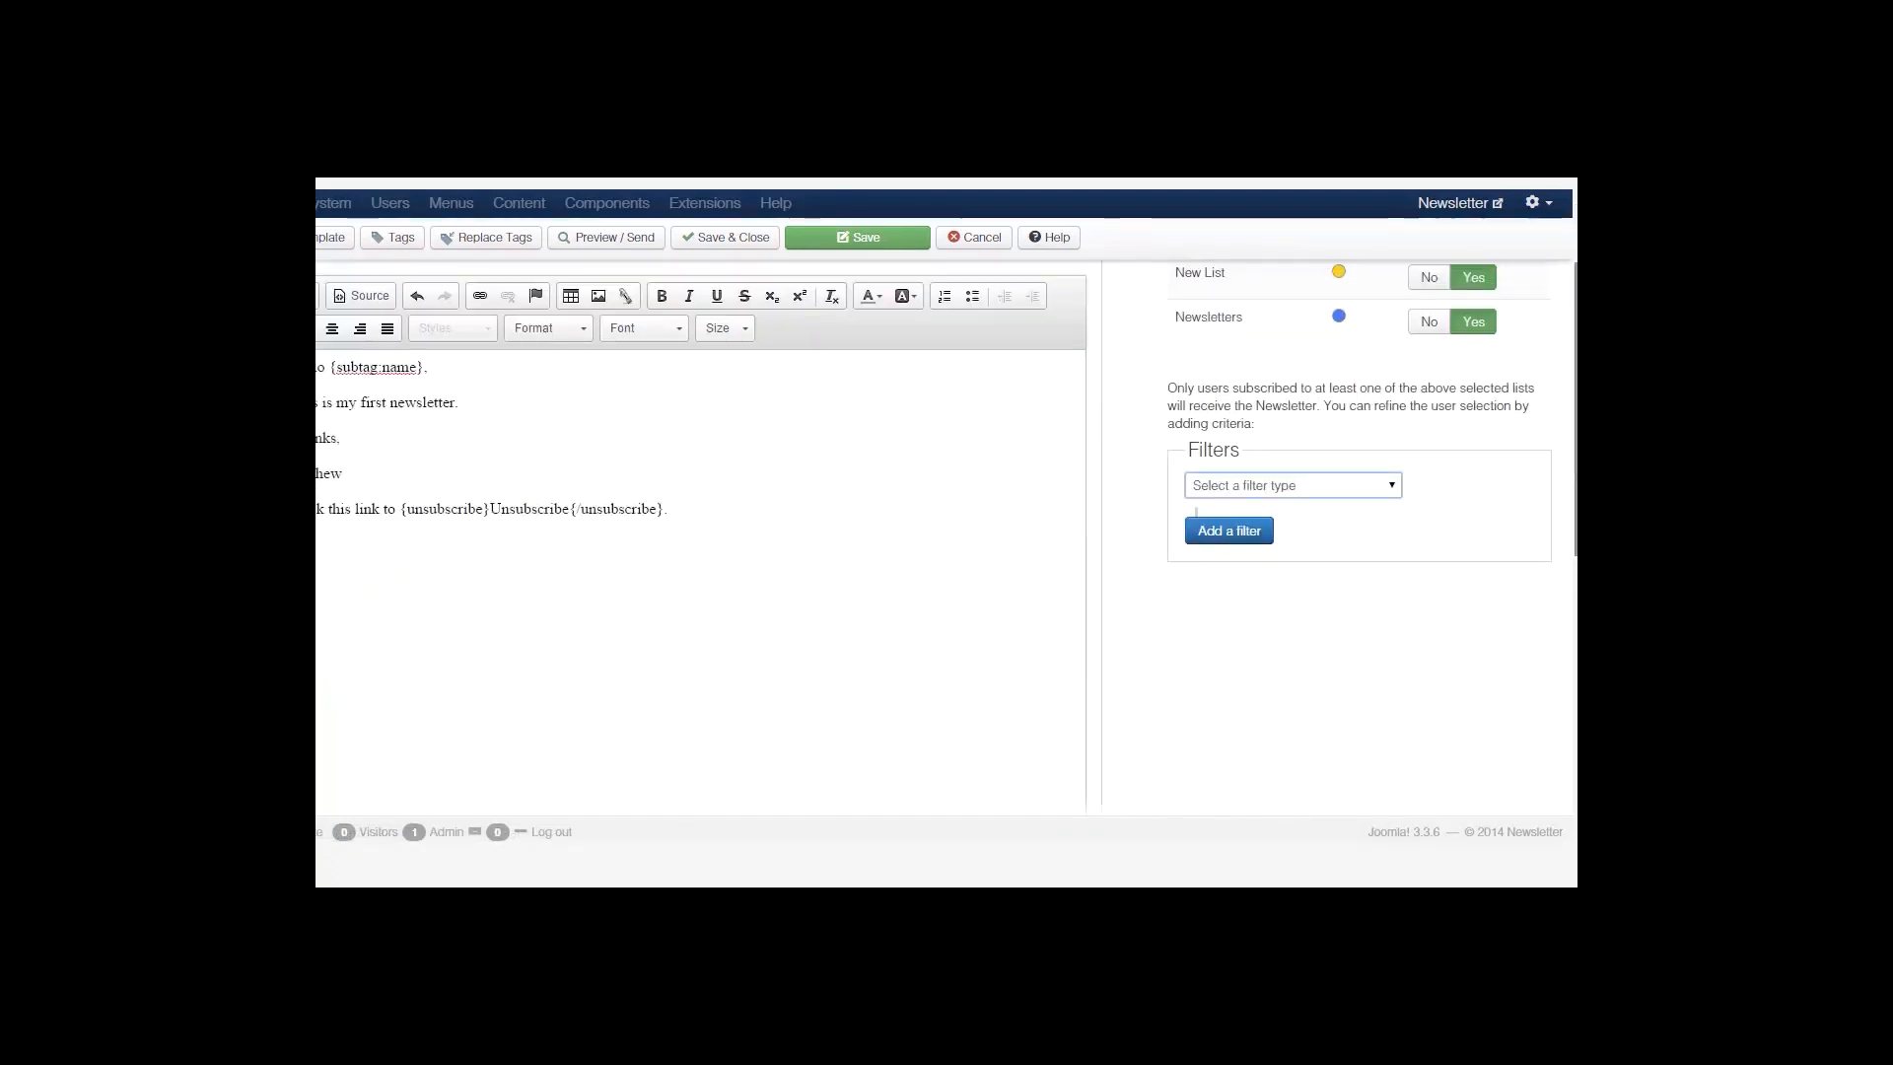
left_click(1338, 482)
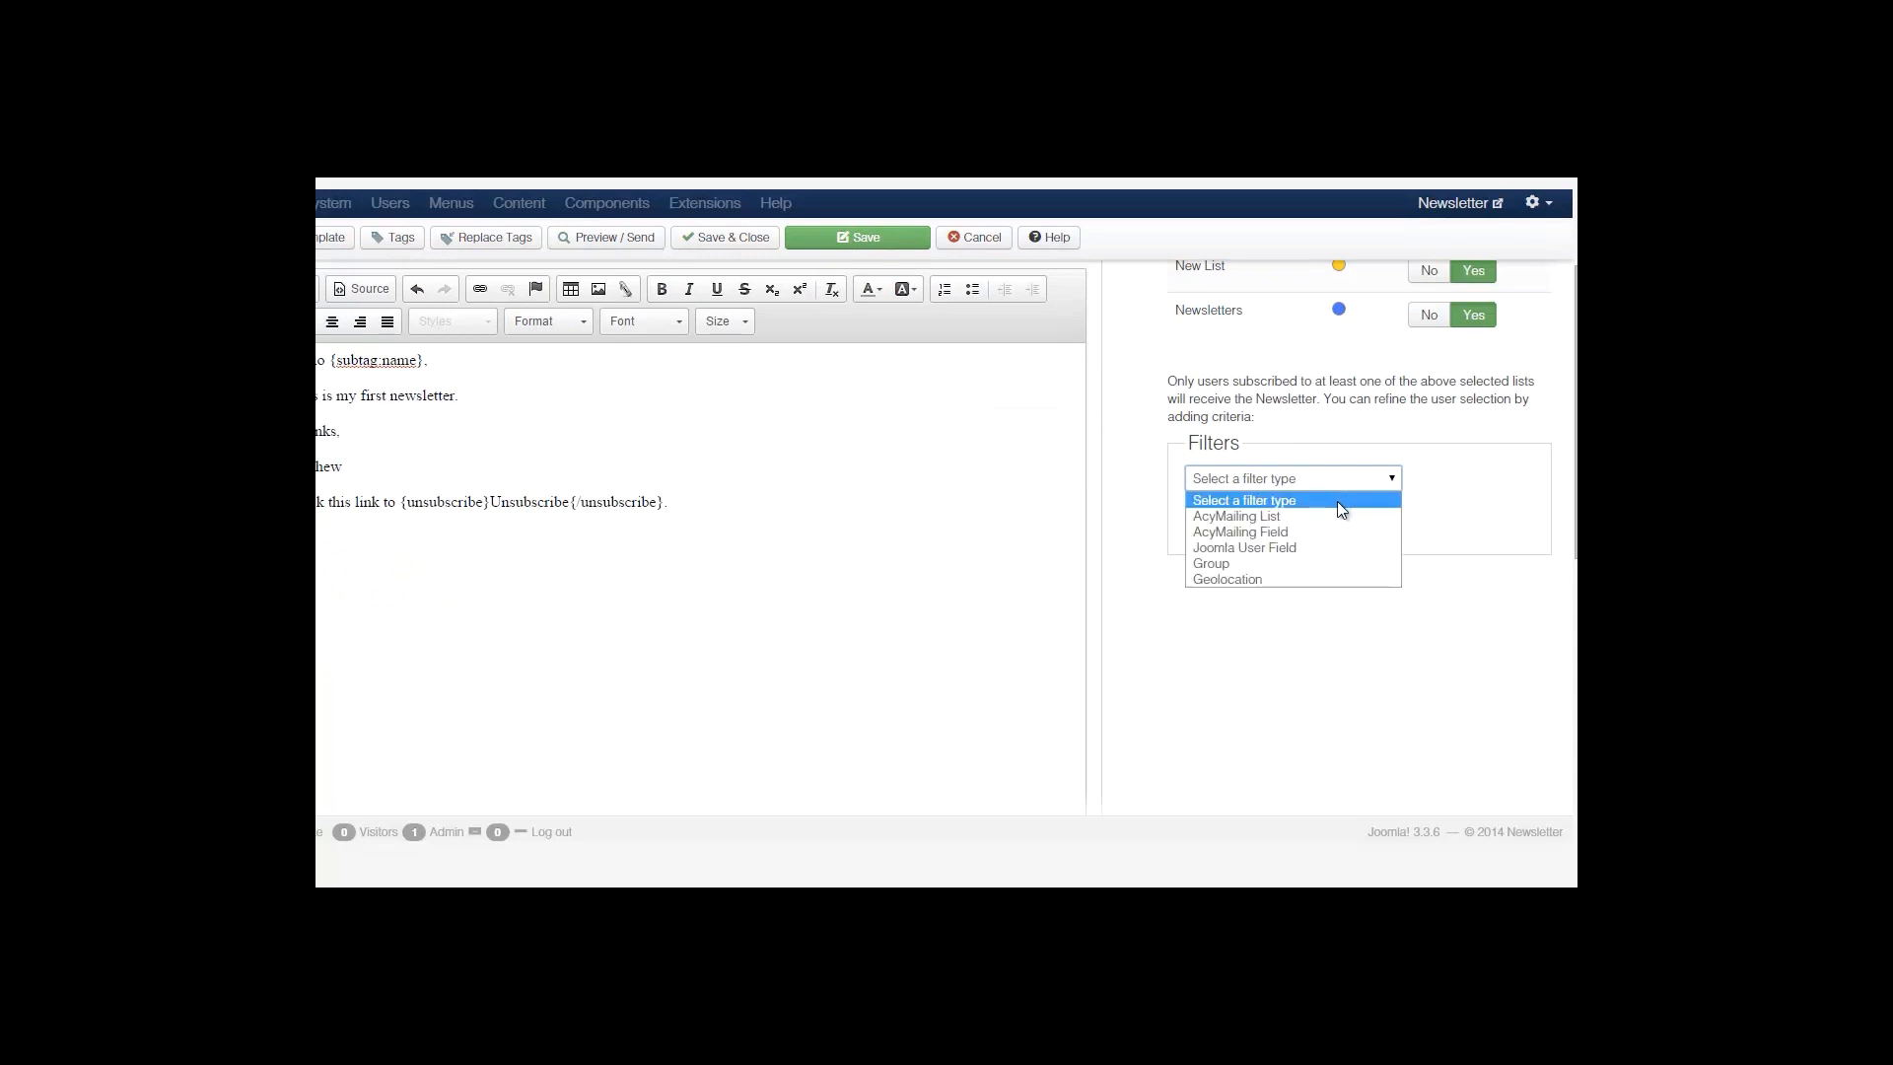
left_click(1326, 531)
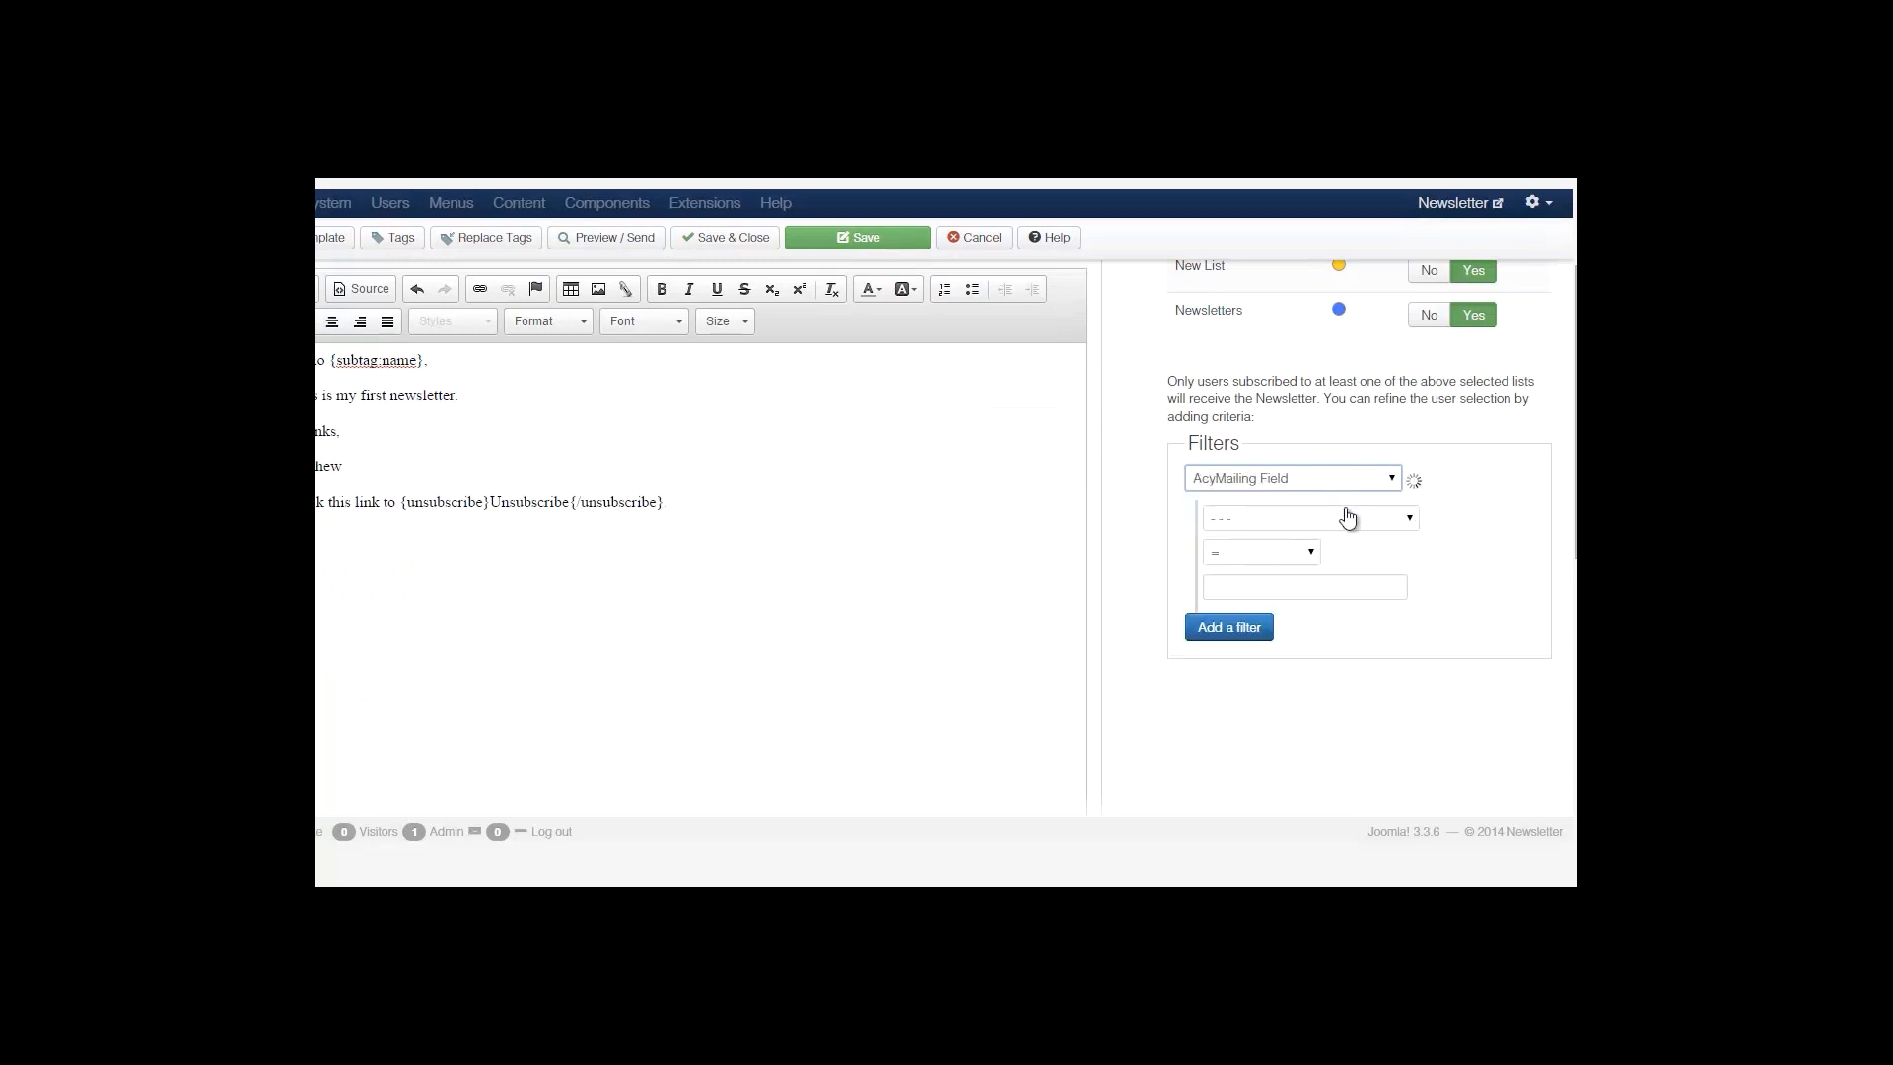
left_click(1347, 517)
left_click(1335, 484)
left_click(1331, 482)
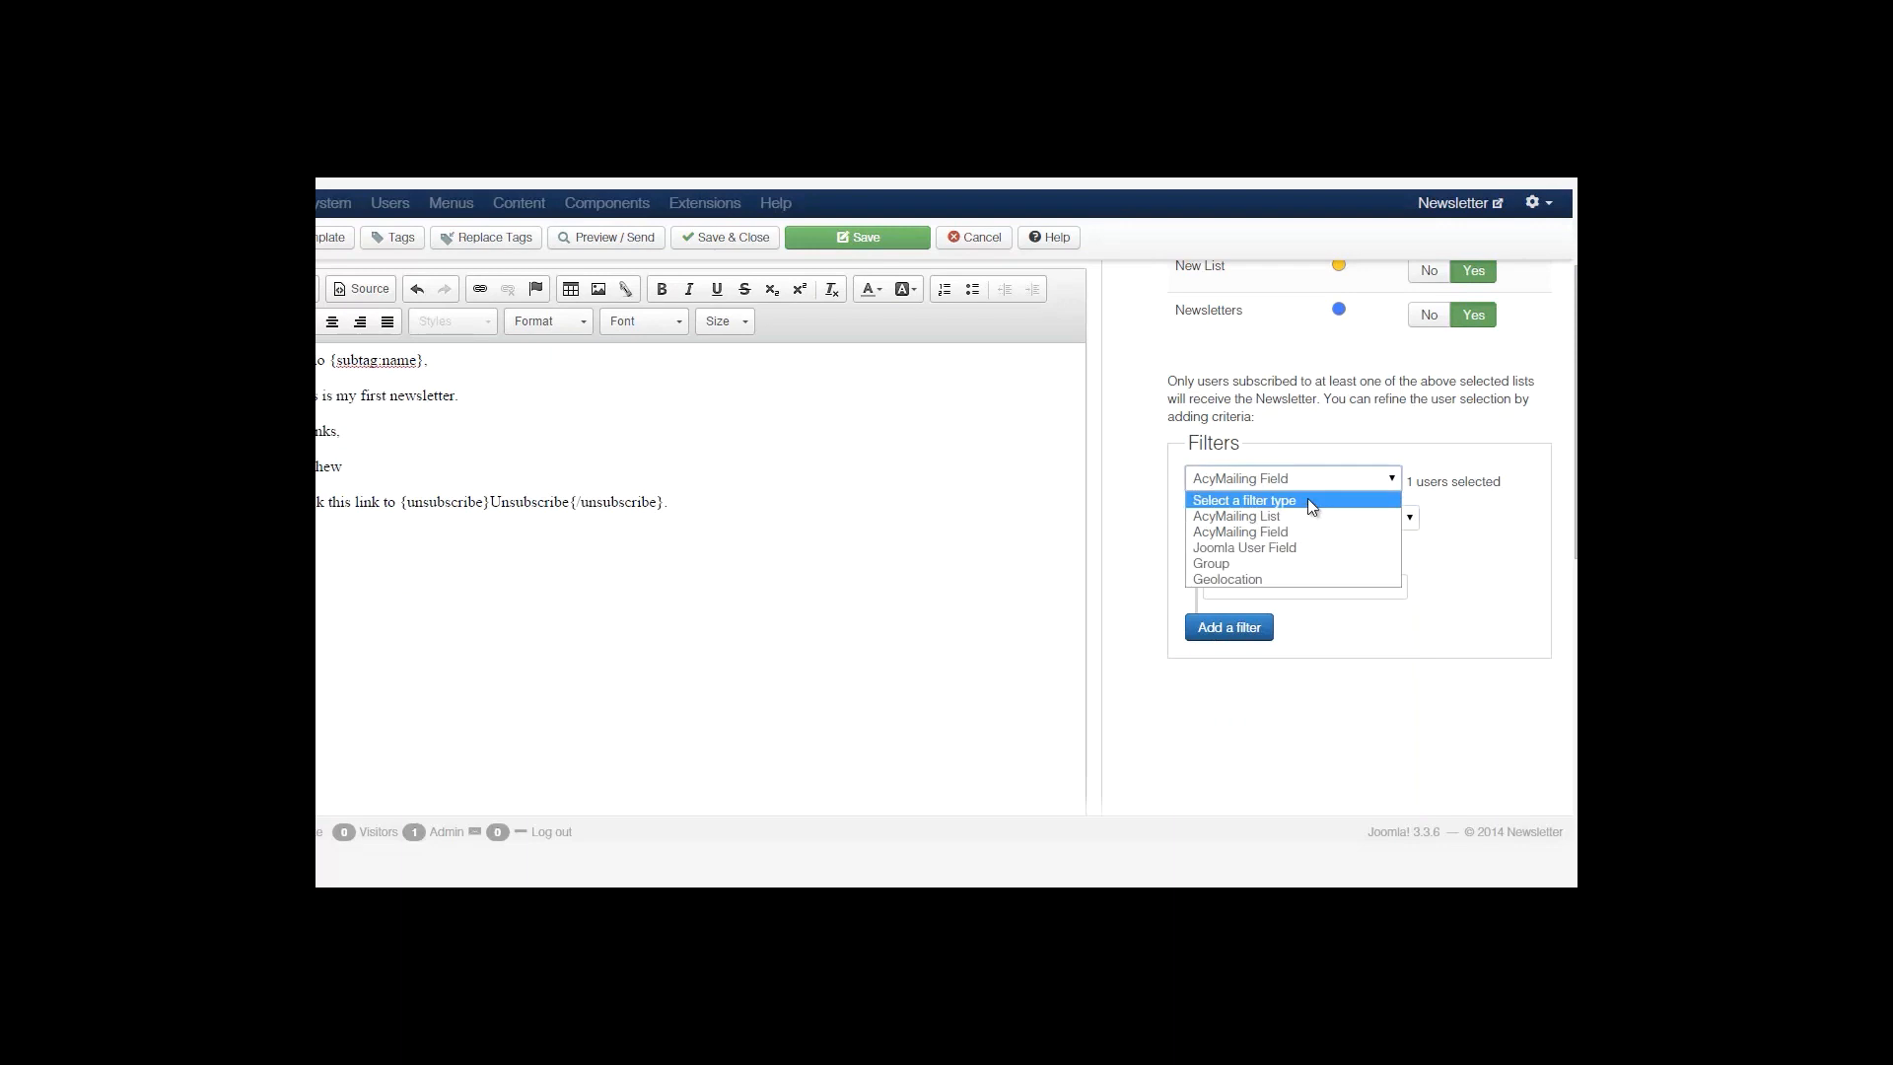
left_click(1312, 483)
left_click(1322, 517)
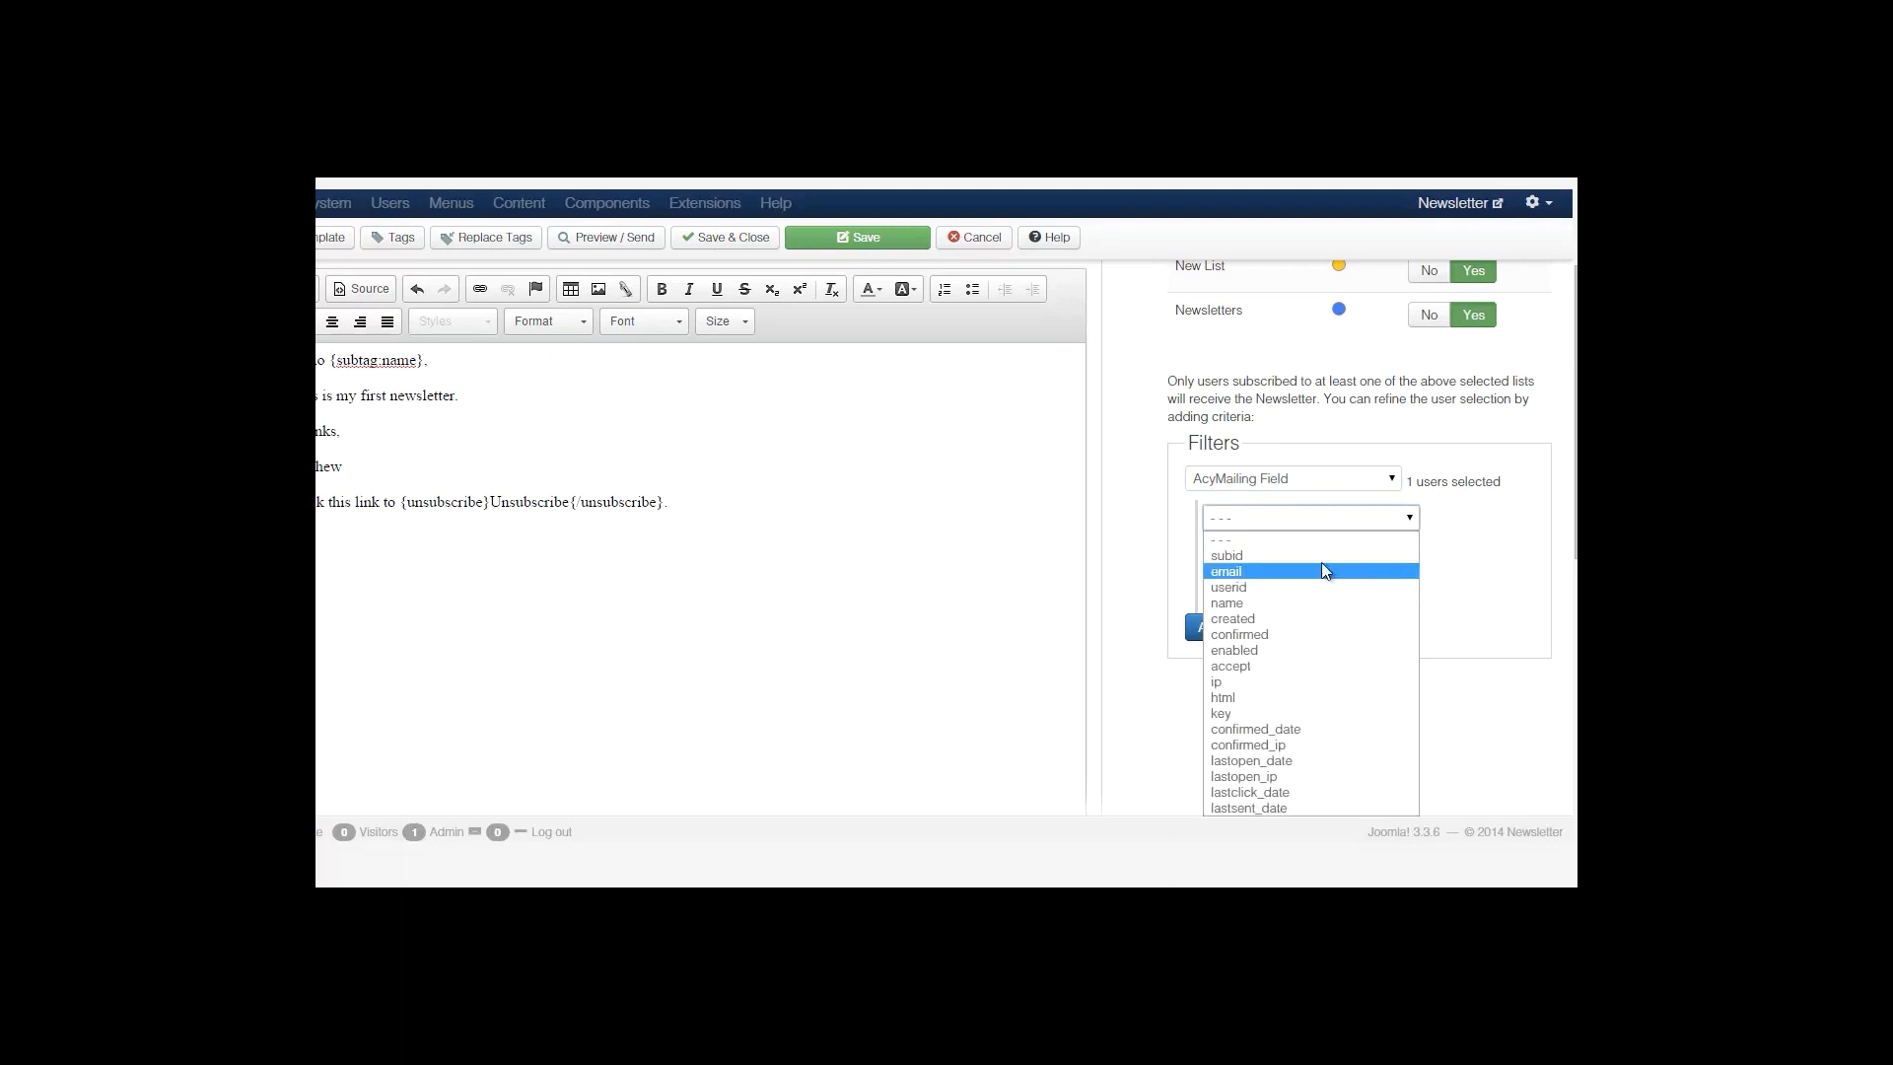
left_click(1321, 571)
left_click(1299, 480)
left_click(1293, 497)
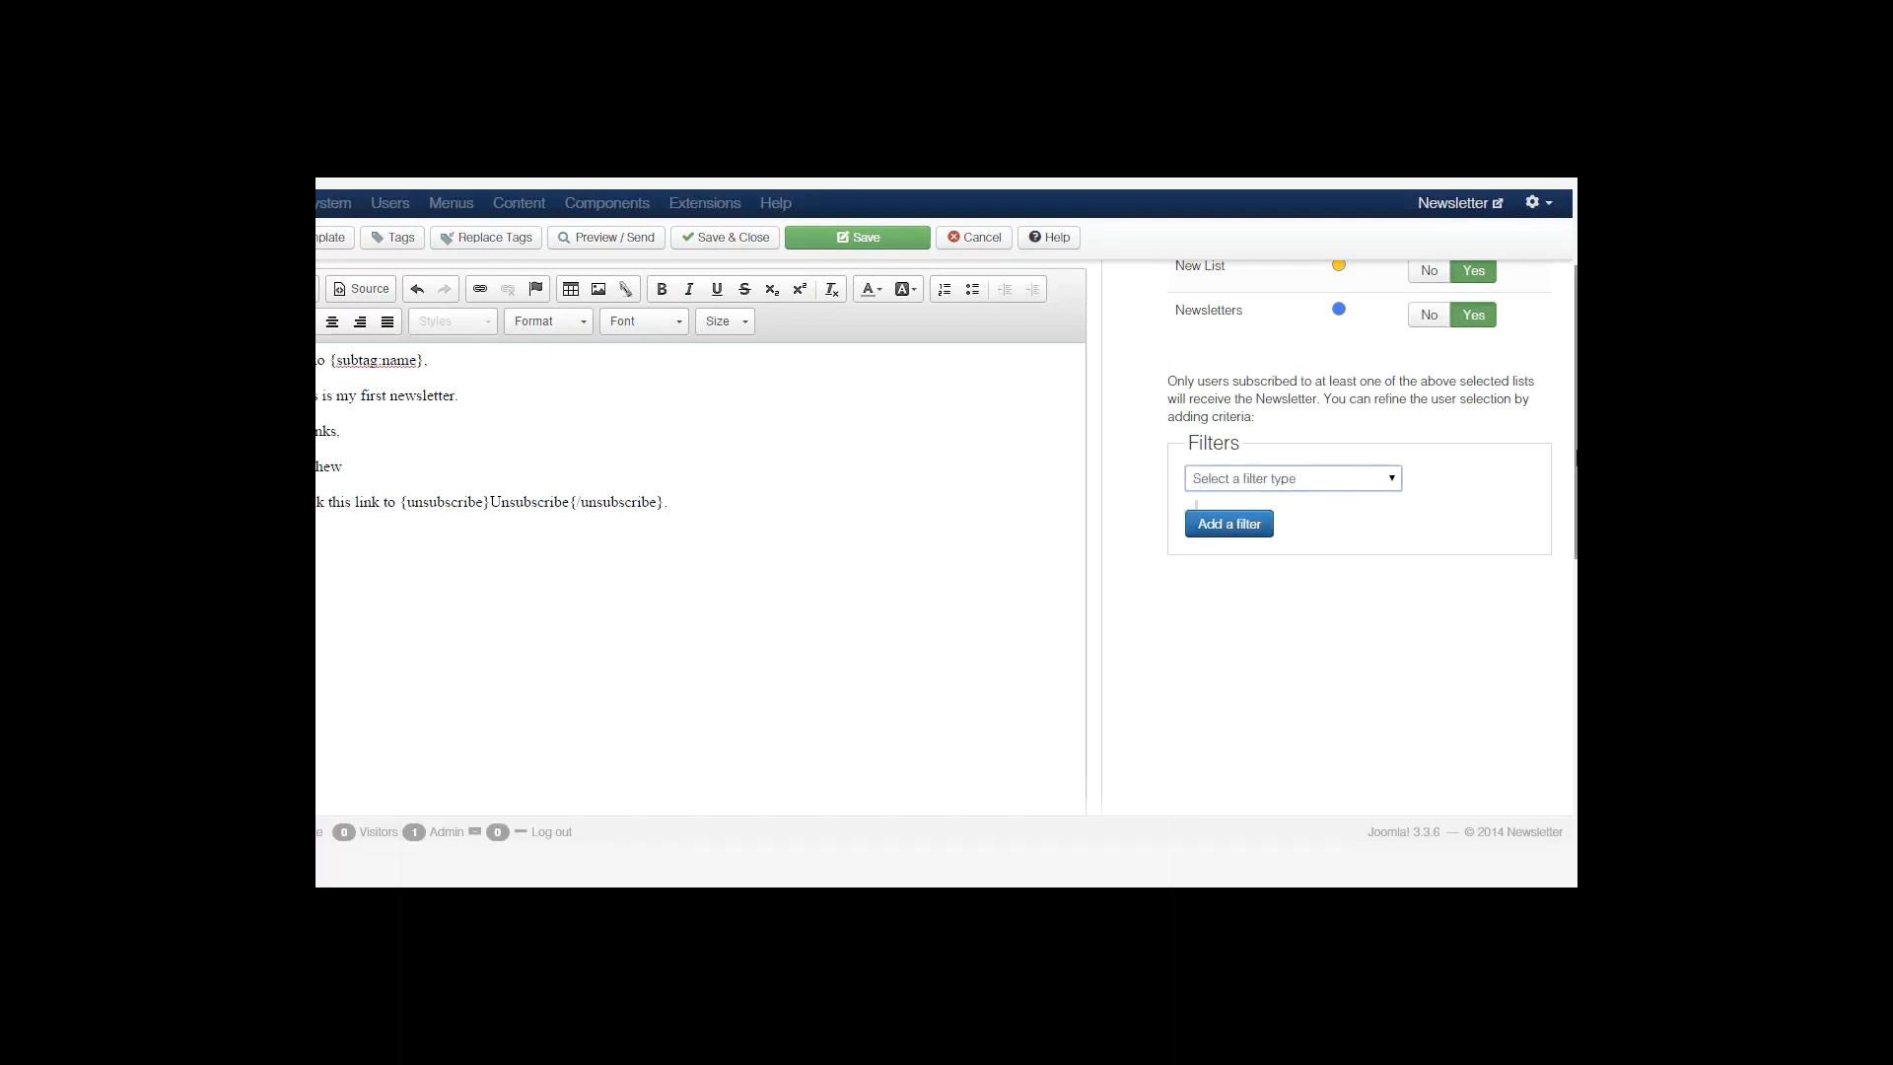
left_click_drag(1576, 452, 1574, 390)
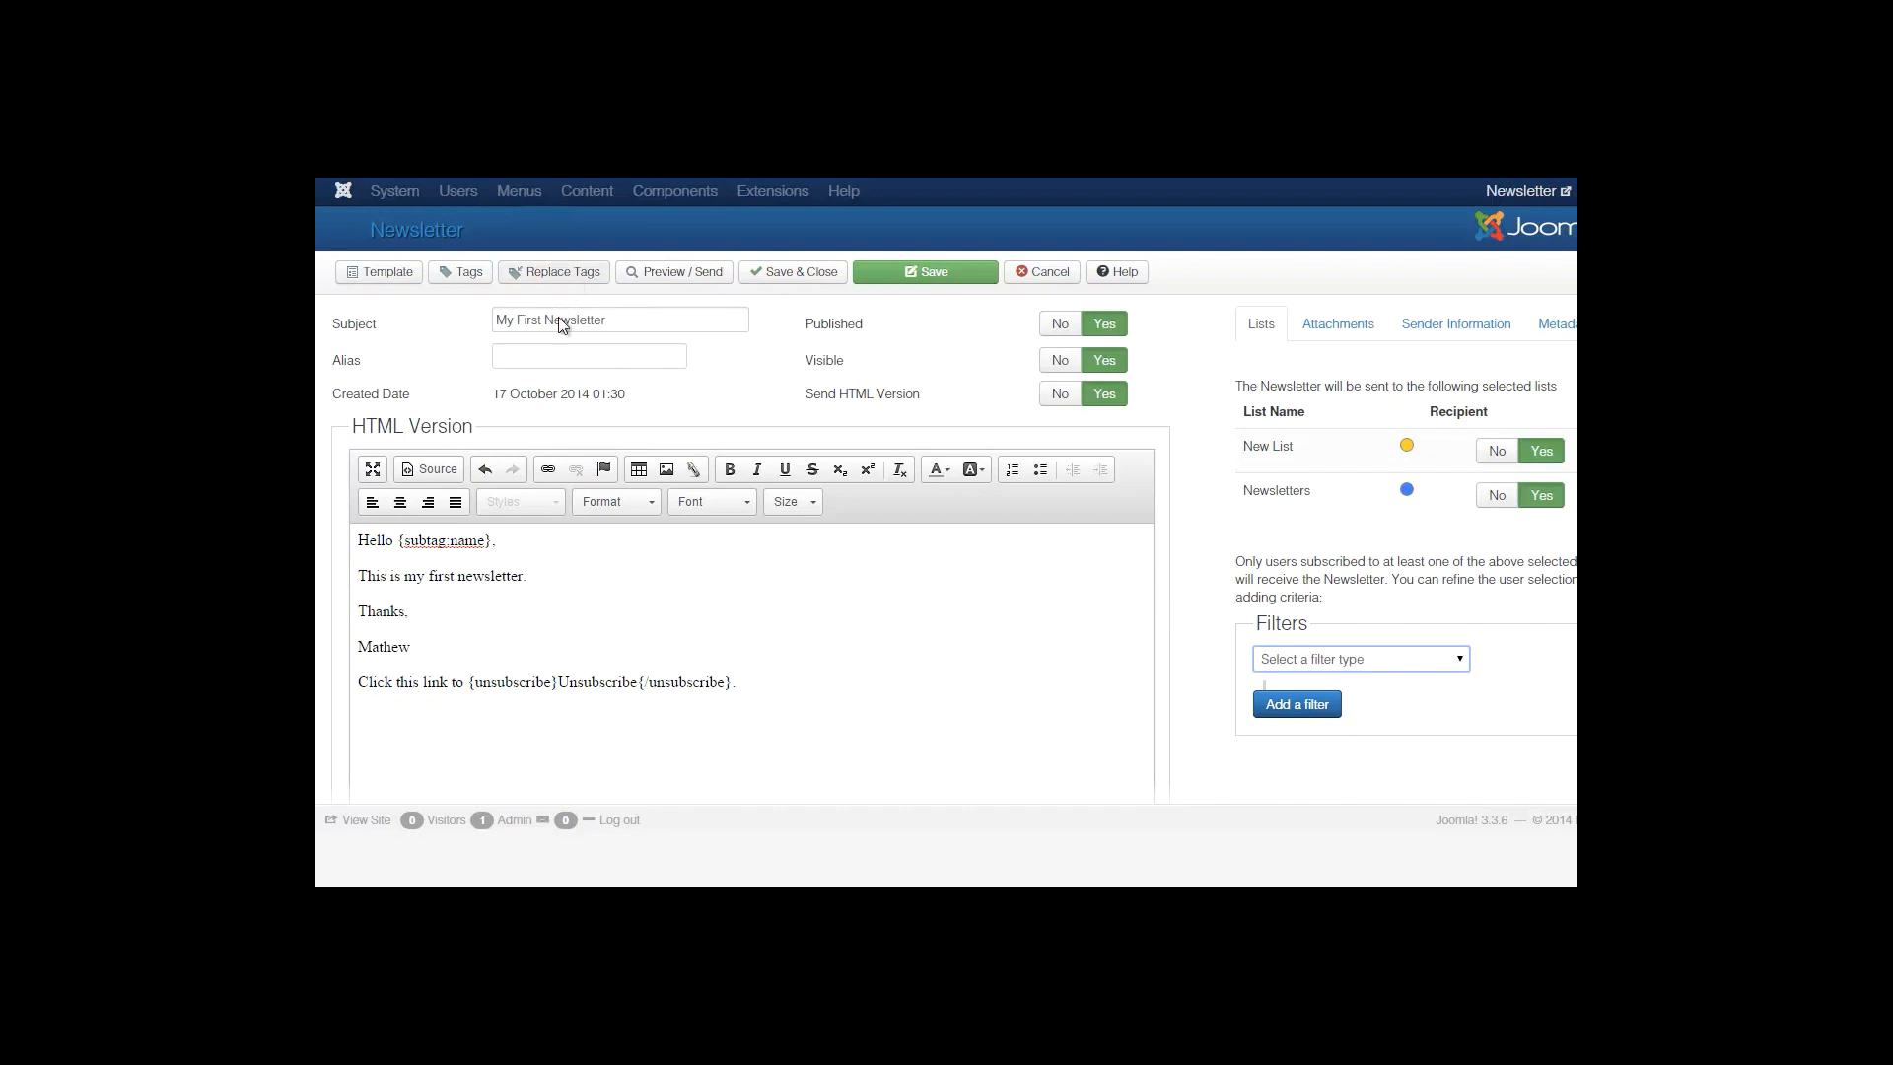
Replace tags and save My First Newsletter, checking the Successfully Saved message.
left_click(554, 272)
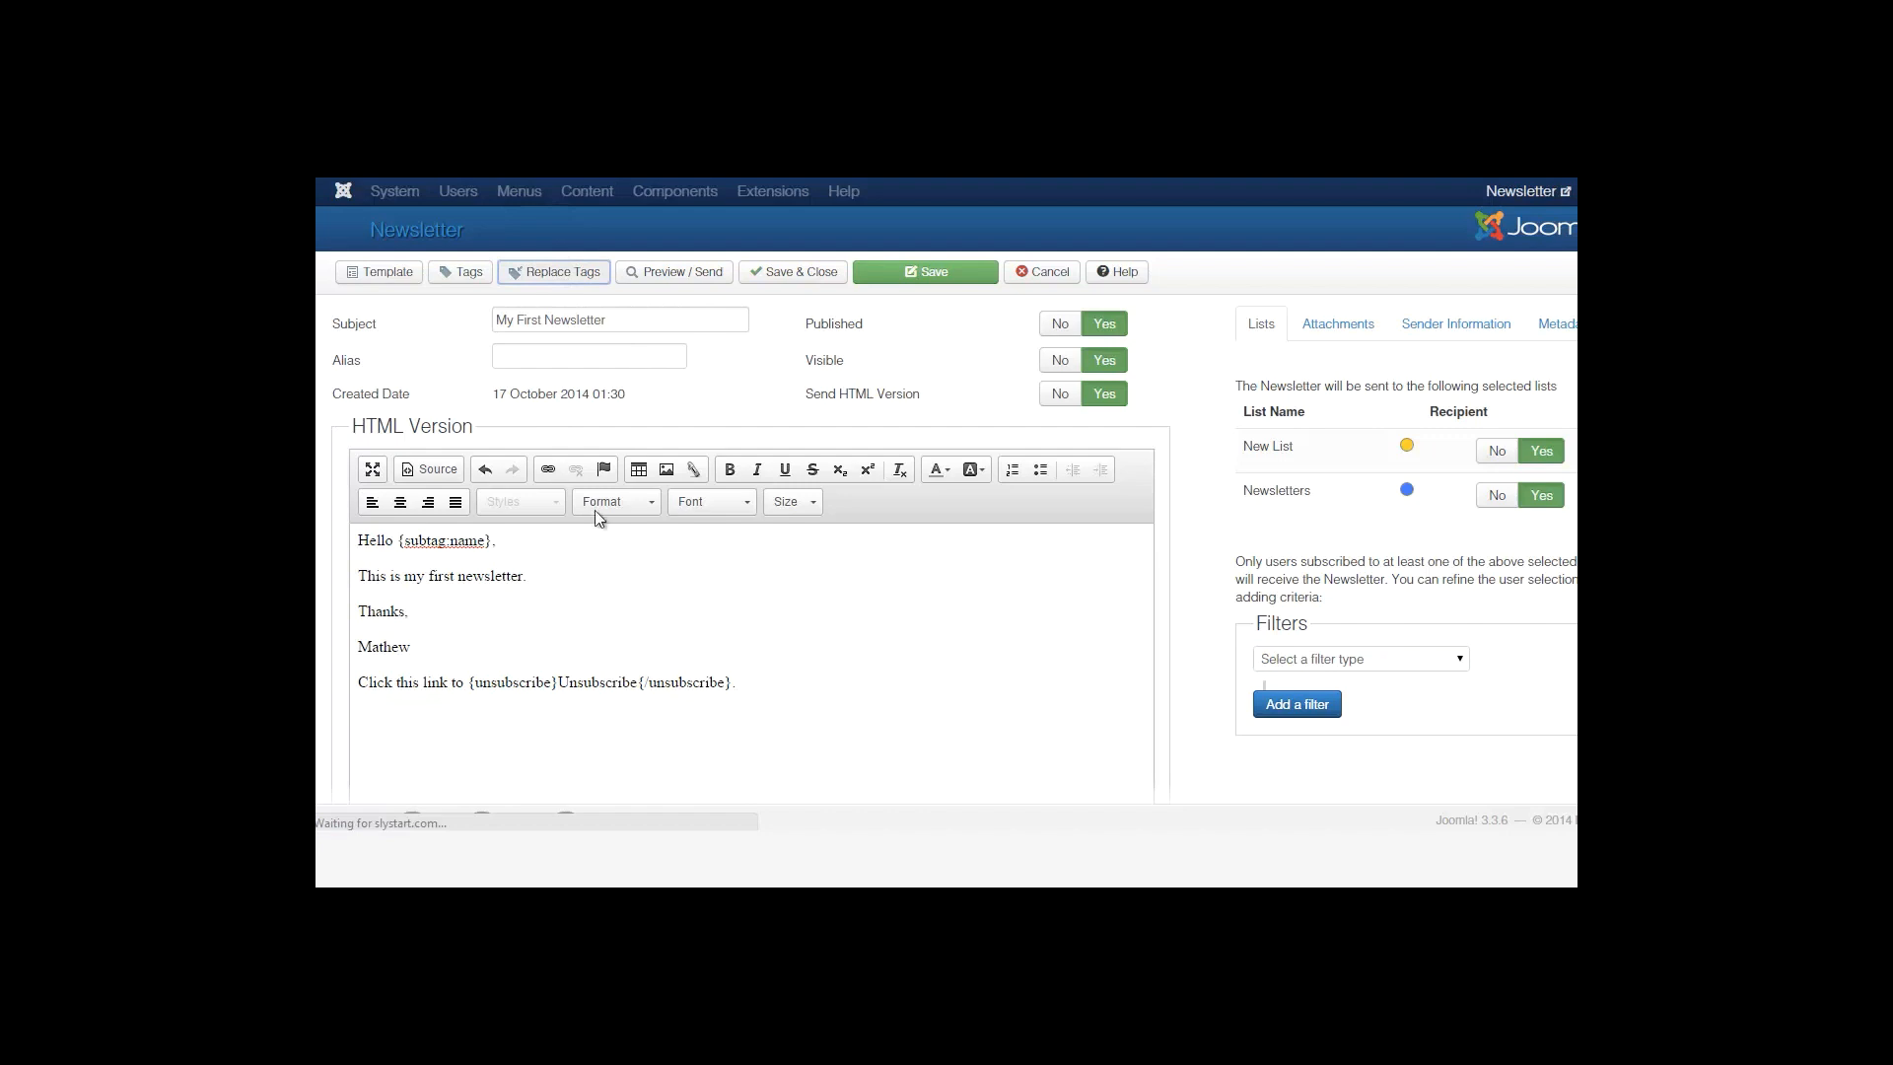
double_click(732, 684)
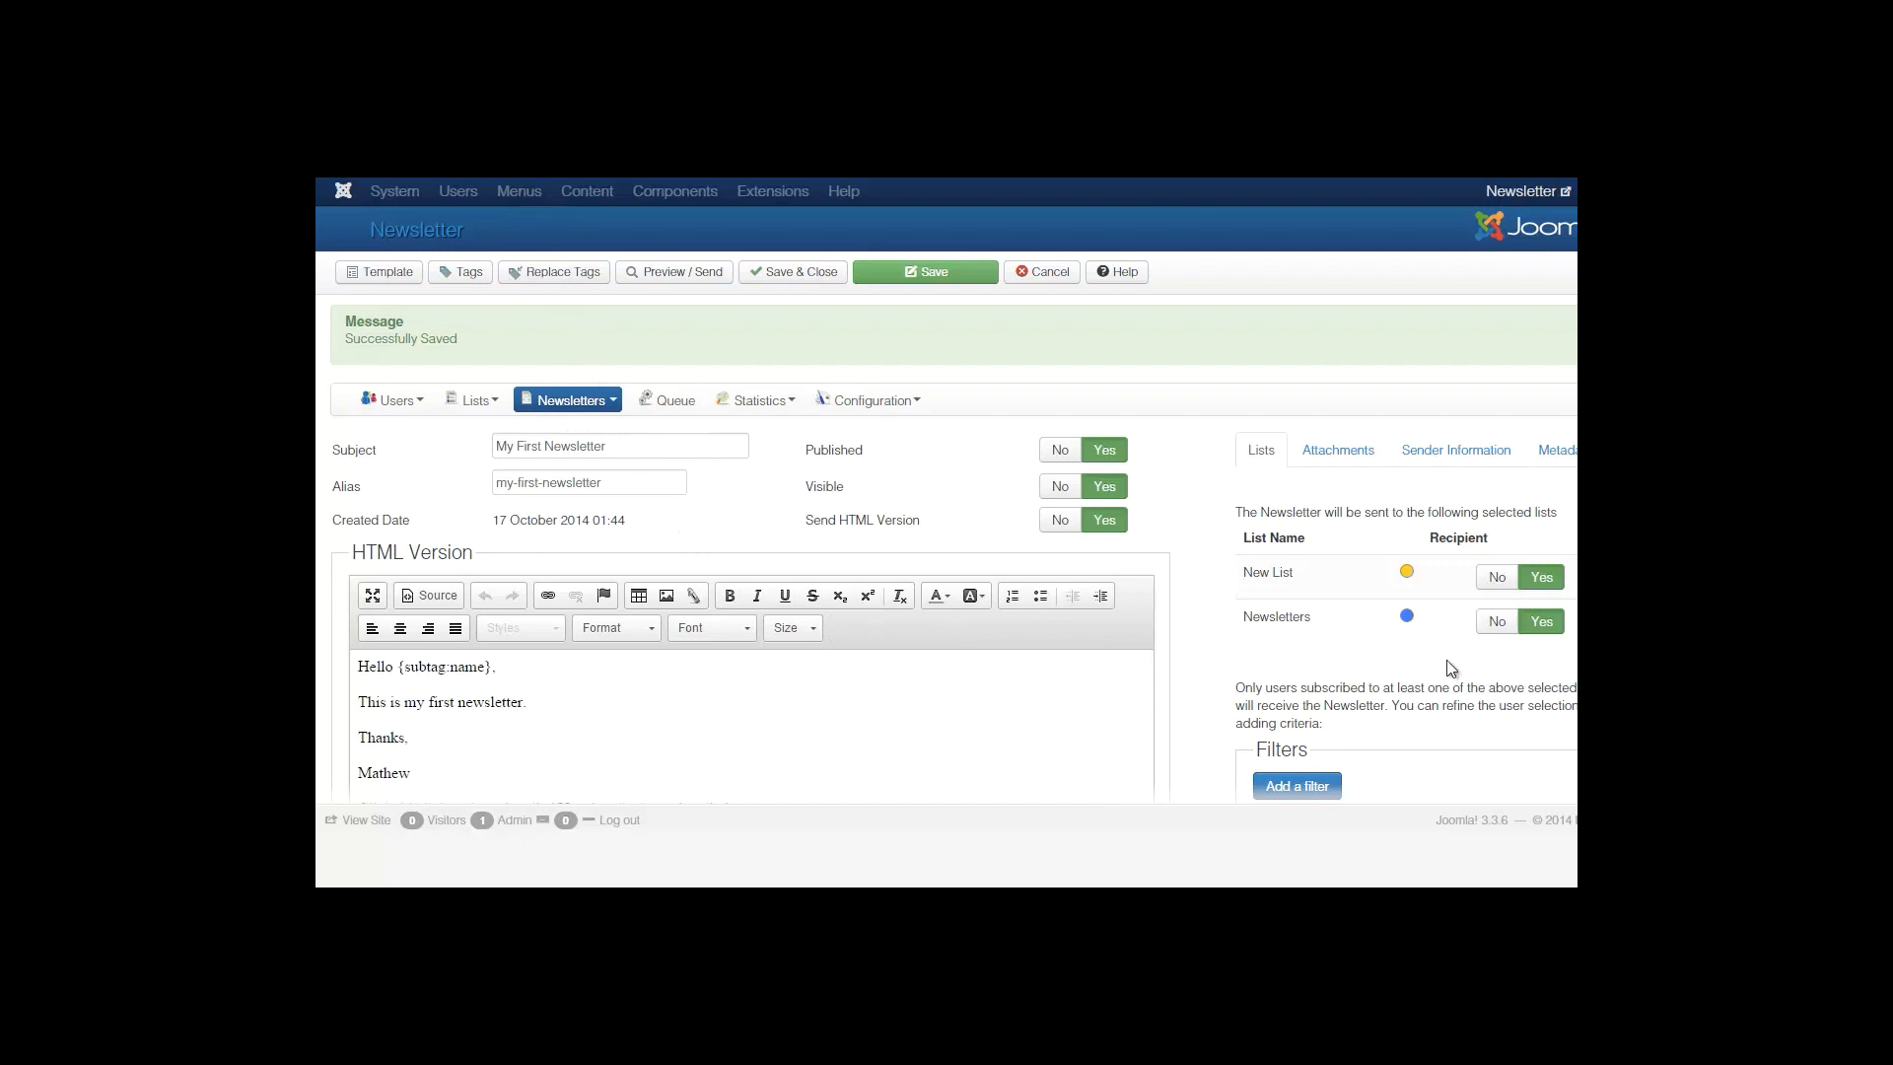
scroll(1448, 666, "down", 4)
scroll(795, 595, "up", 4)
Open Preview / Send and review the Send a test form and the HTML preview greeting Super User.
left_click(666, 276)
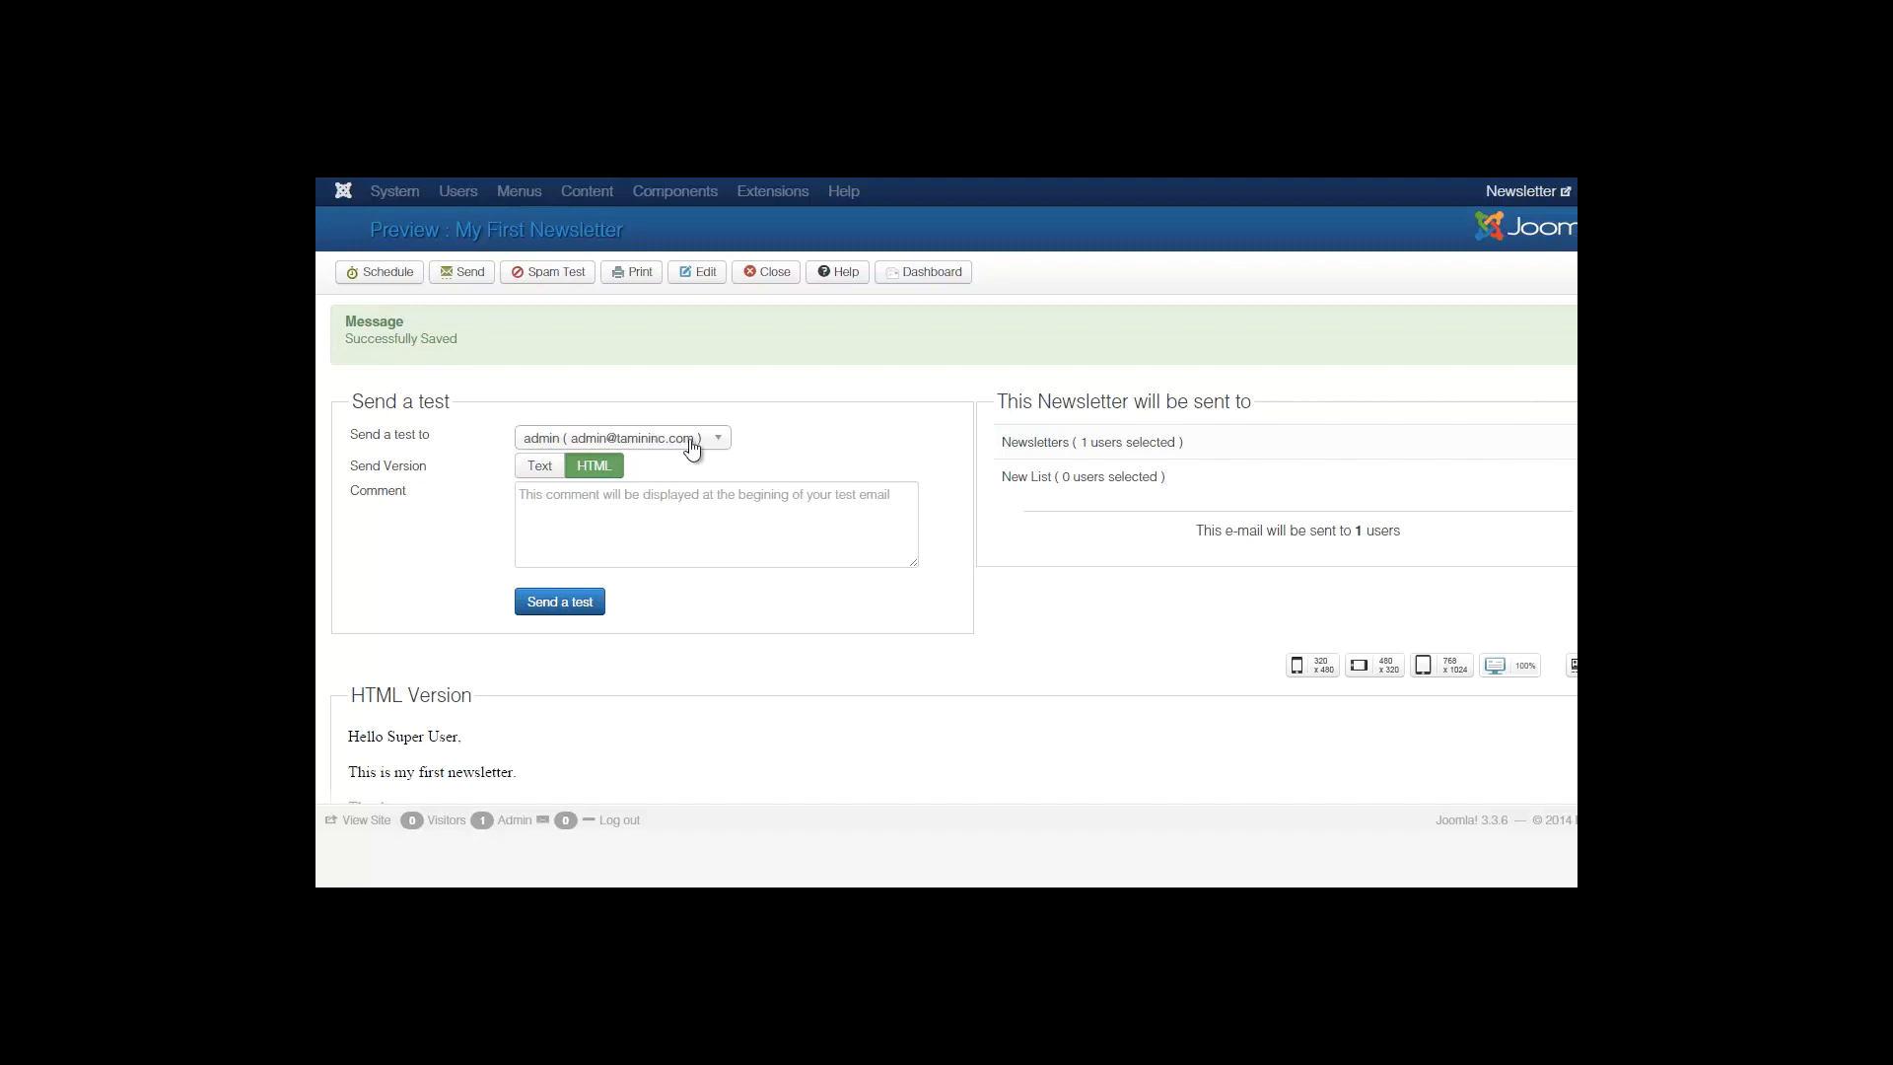
left_click(629, 513)
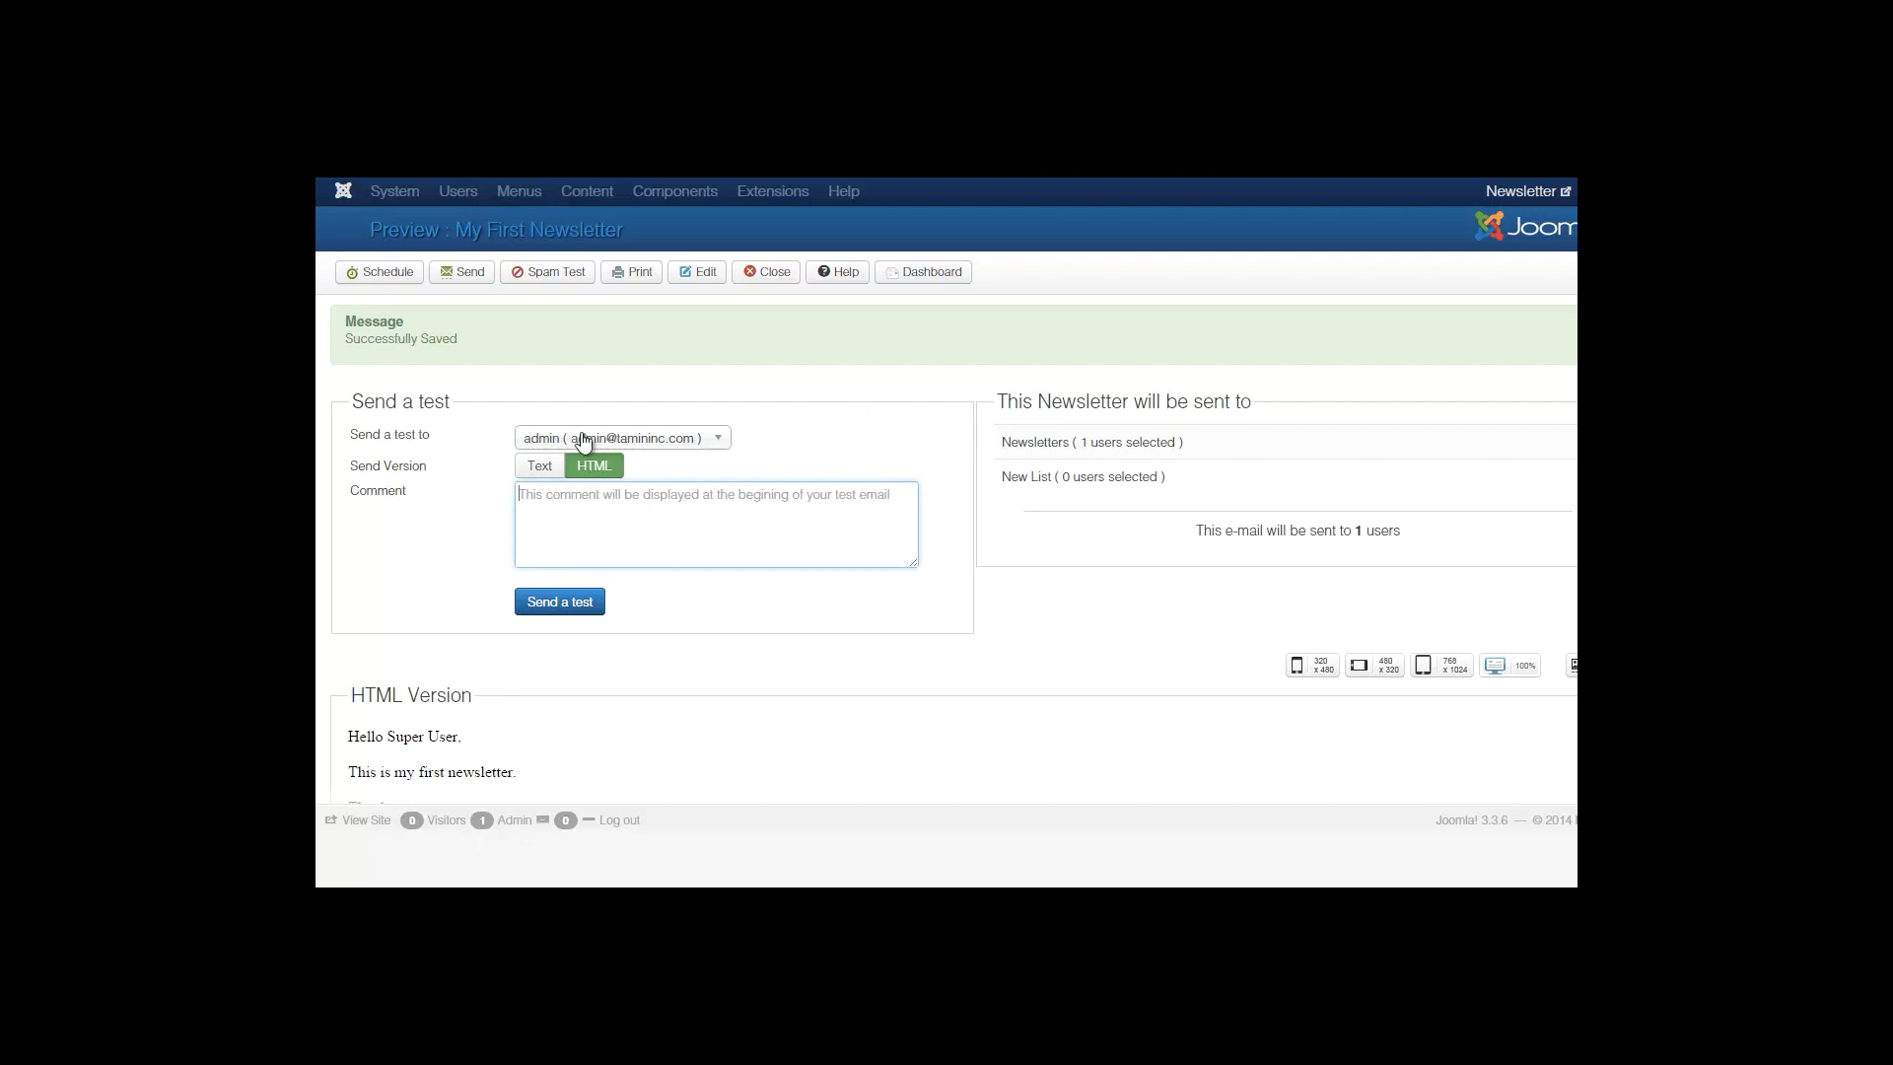
scroll(642, 562, "down", 3)
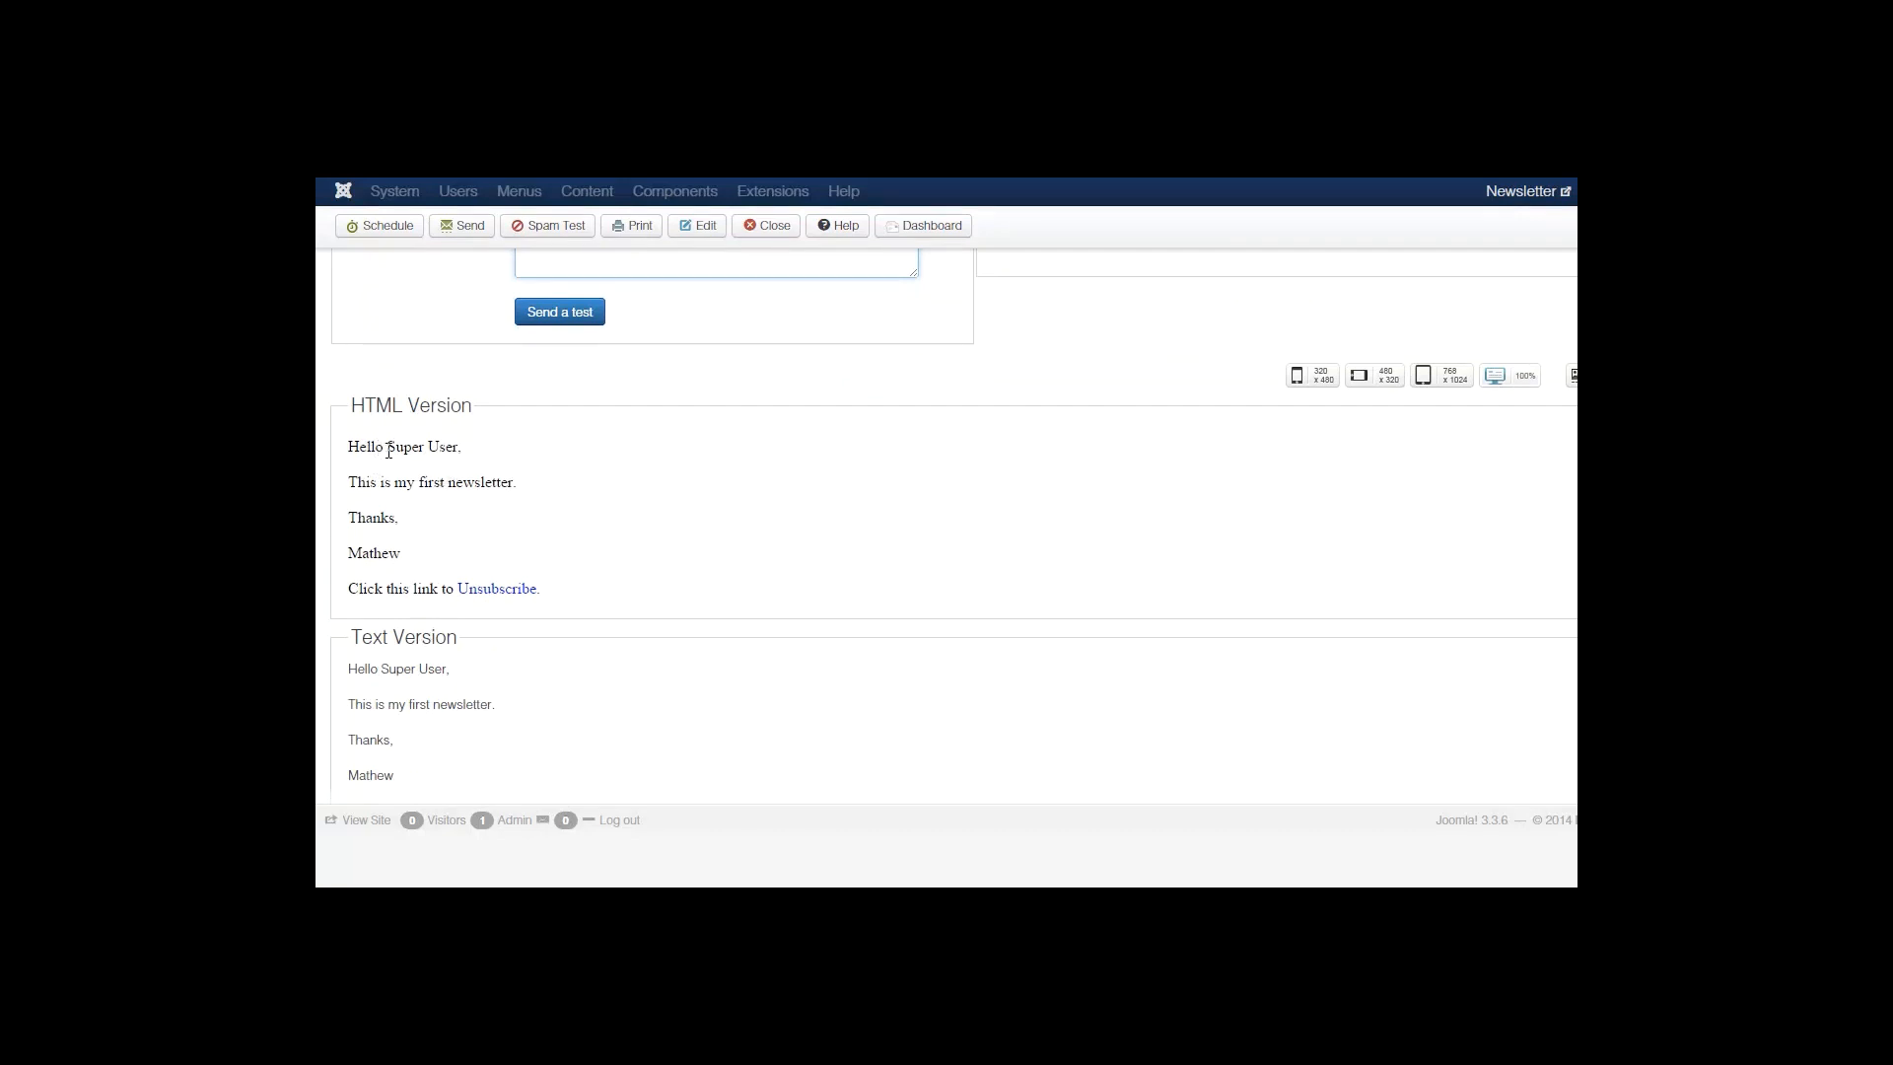
left_click_drag(388, 451, 460, 446)
left_click(459, 446)
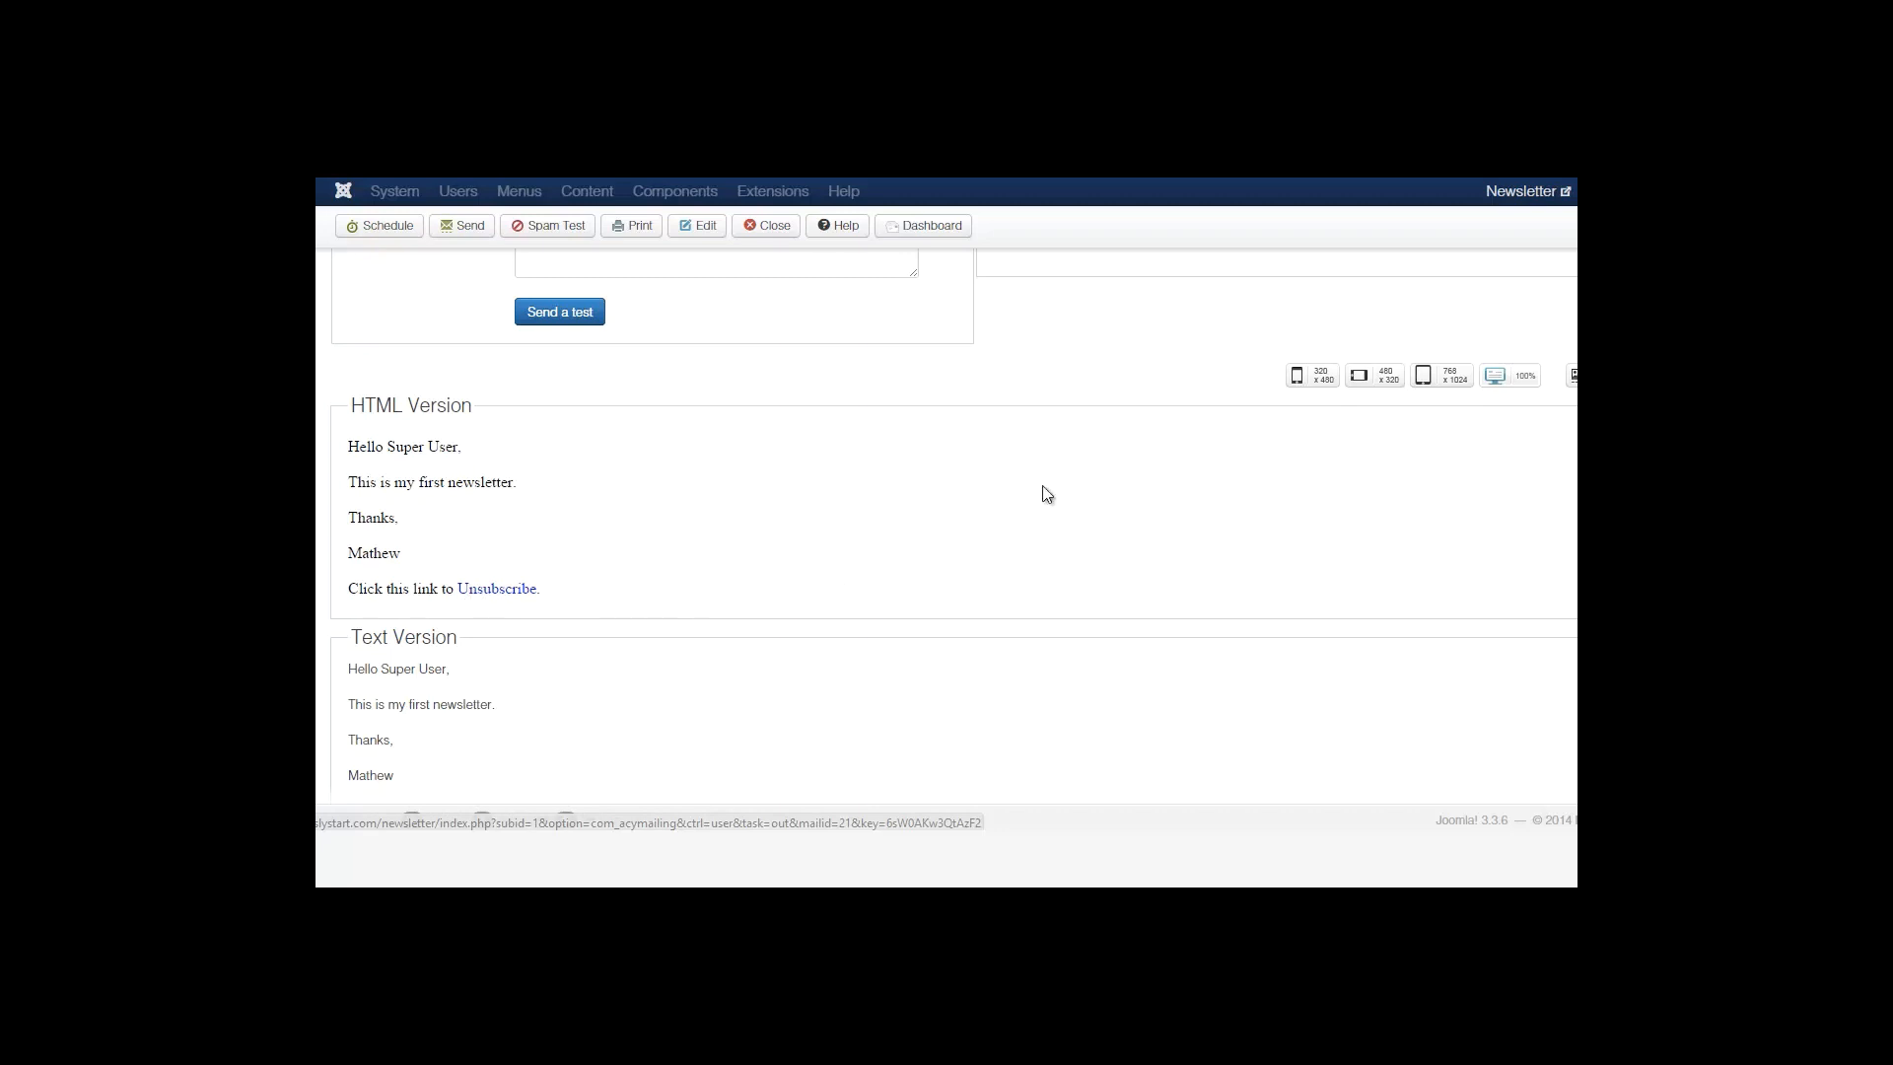
scroll(952, 512, "up", 3)
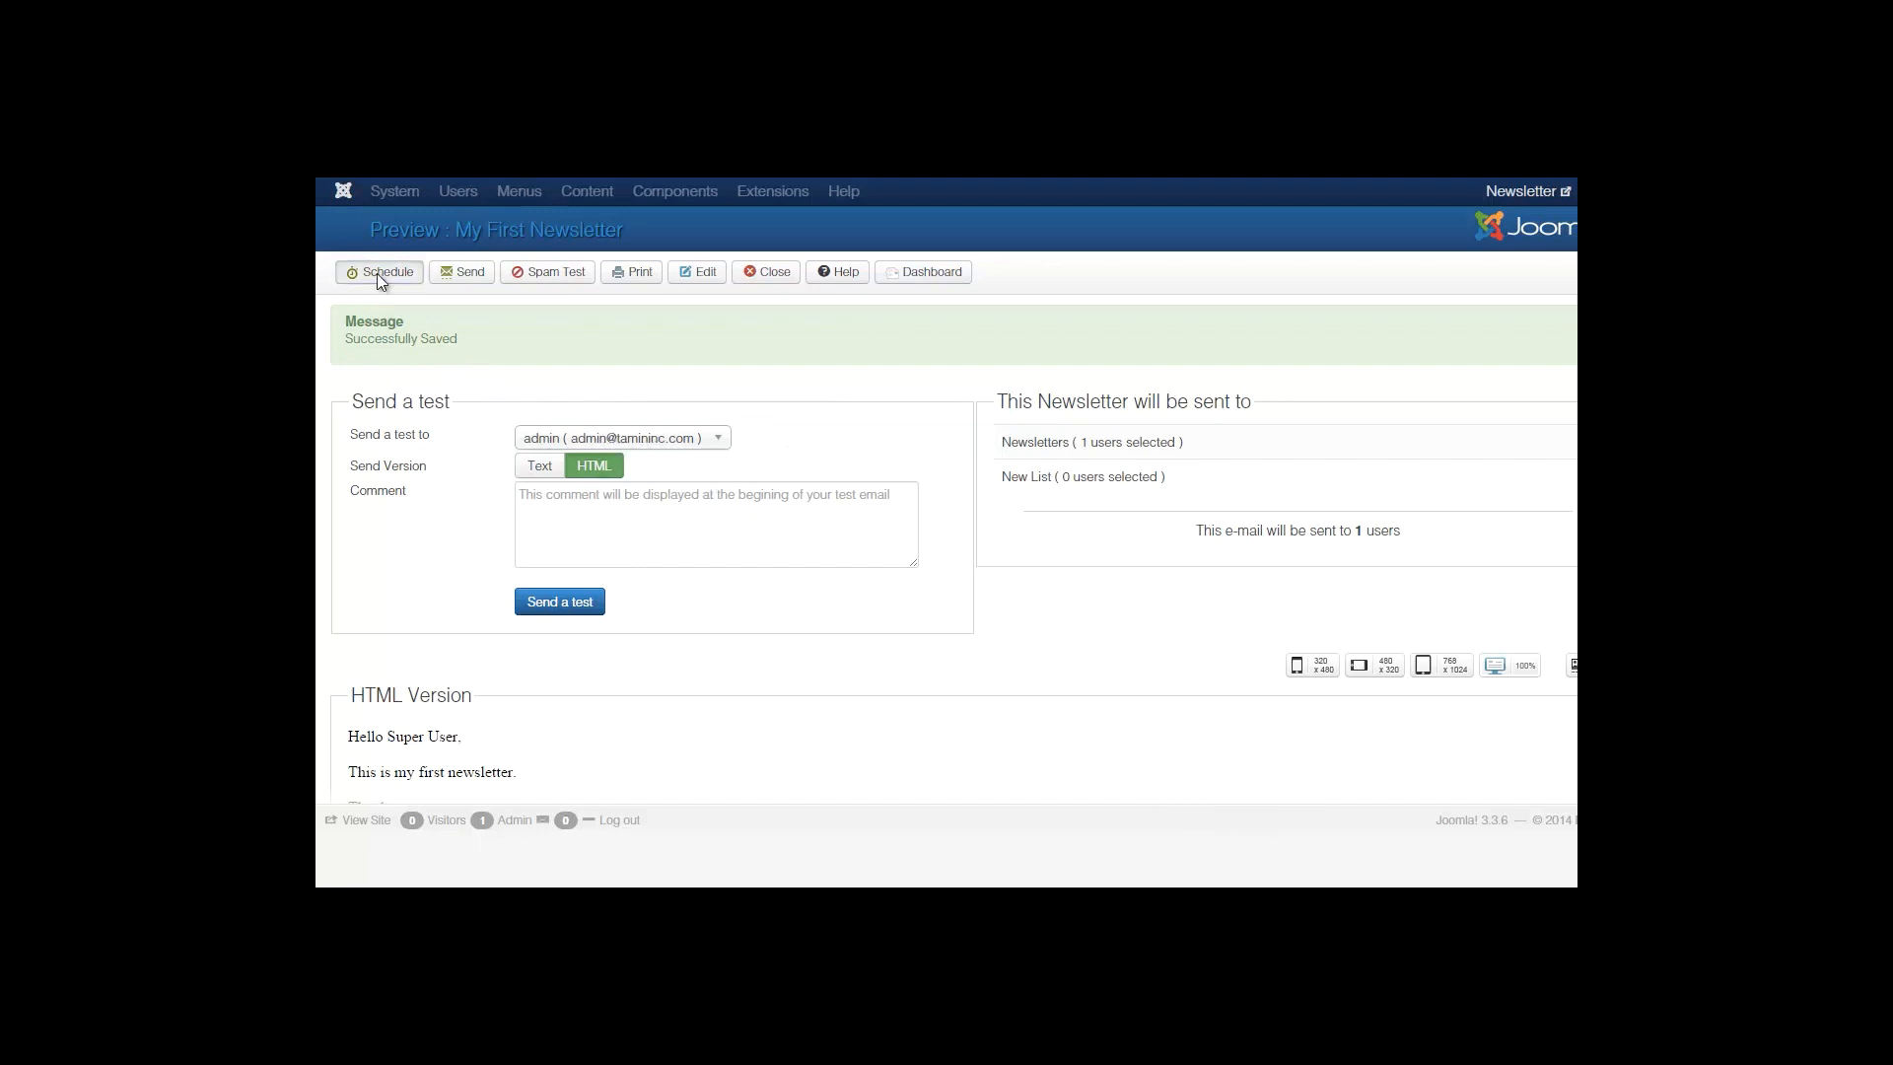
Browse the Schedule dialog's date (2014-10-17), hour and minute pickers, then close it without scheduling.
left_click(378, 273)
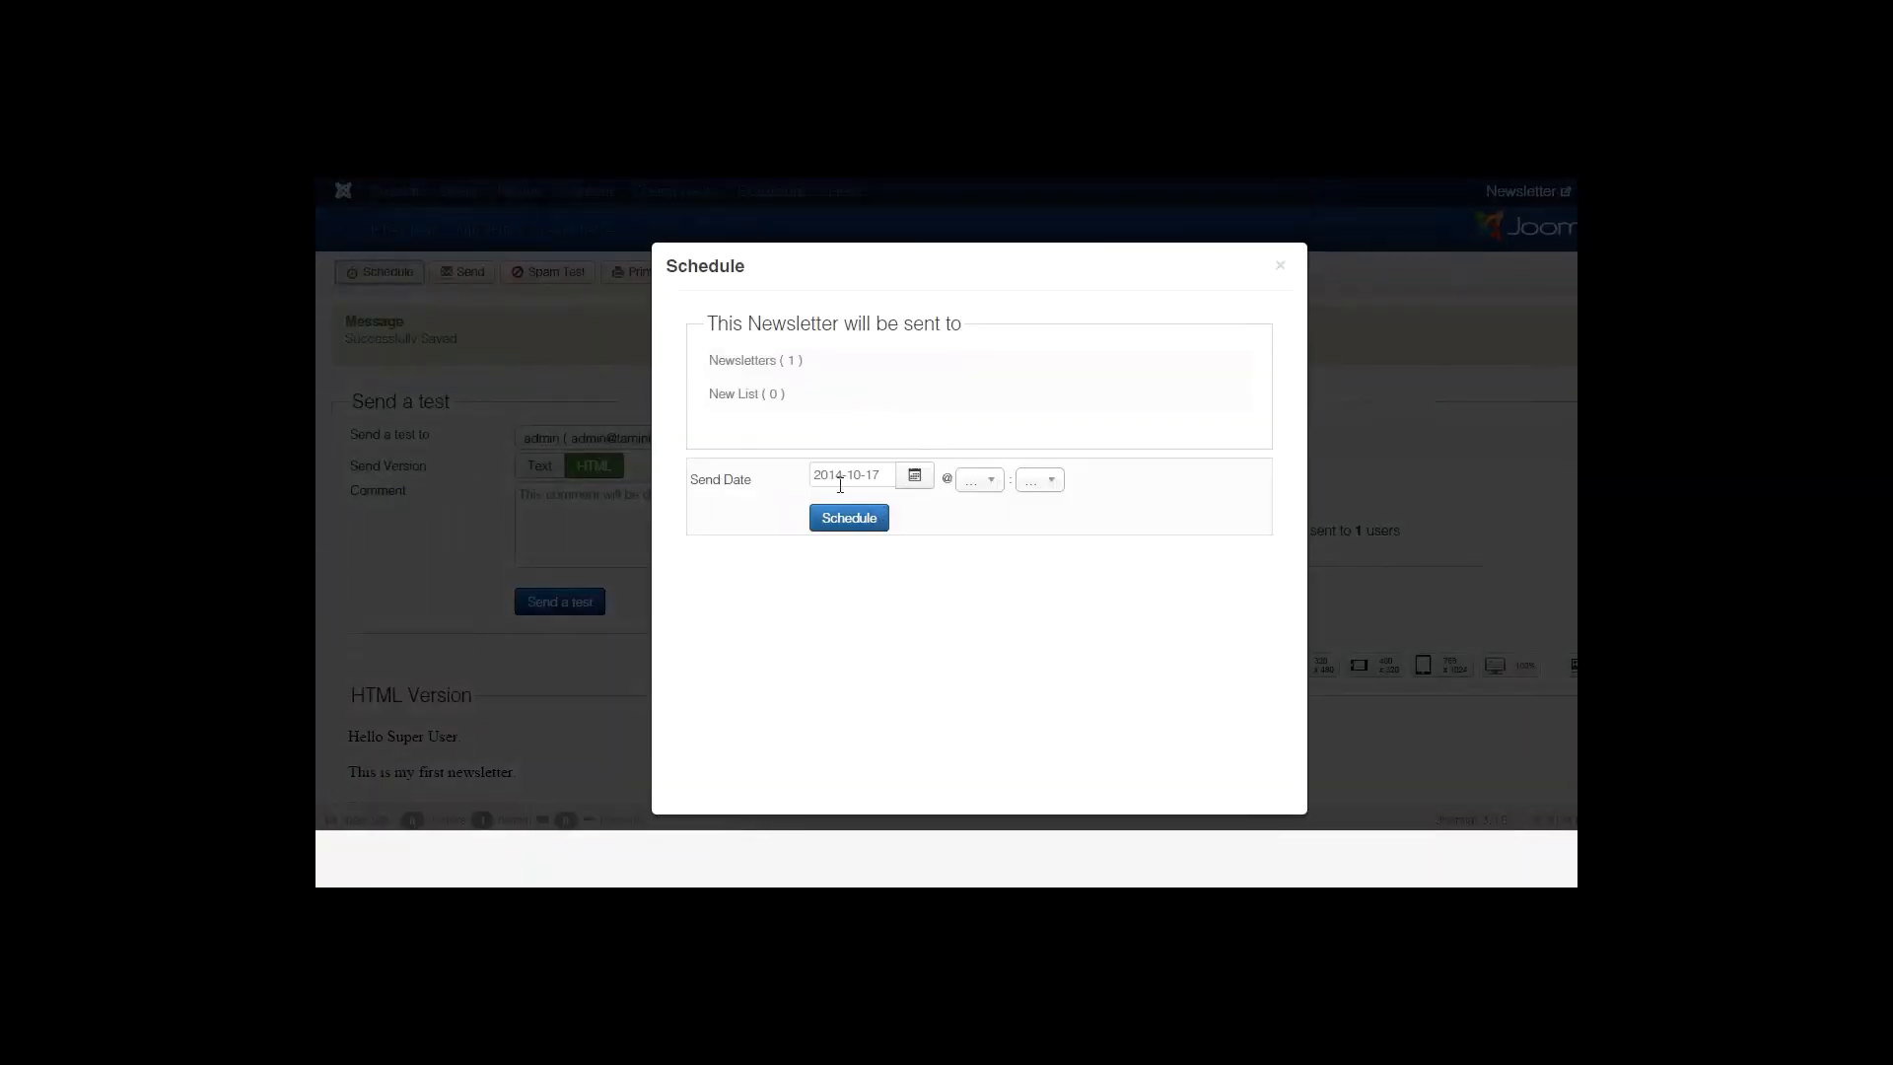
left_click(914, 476)
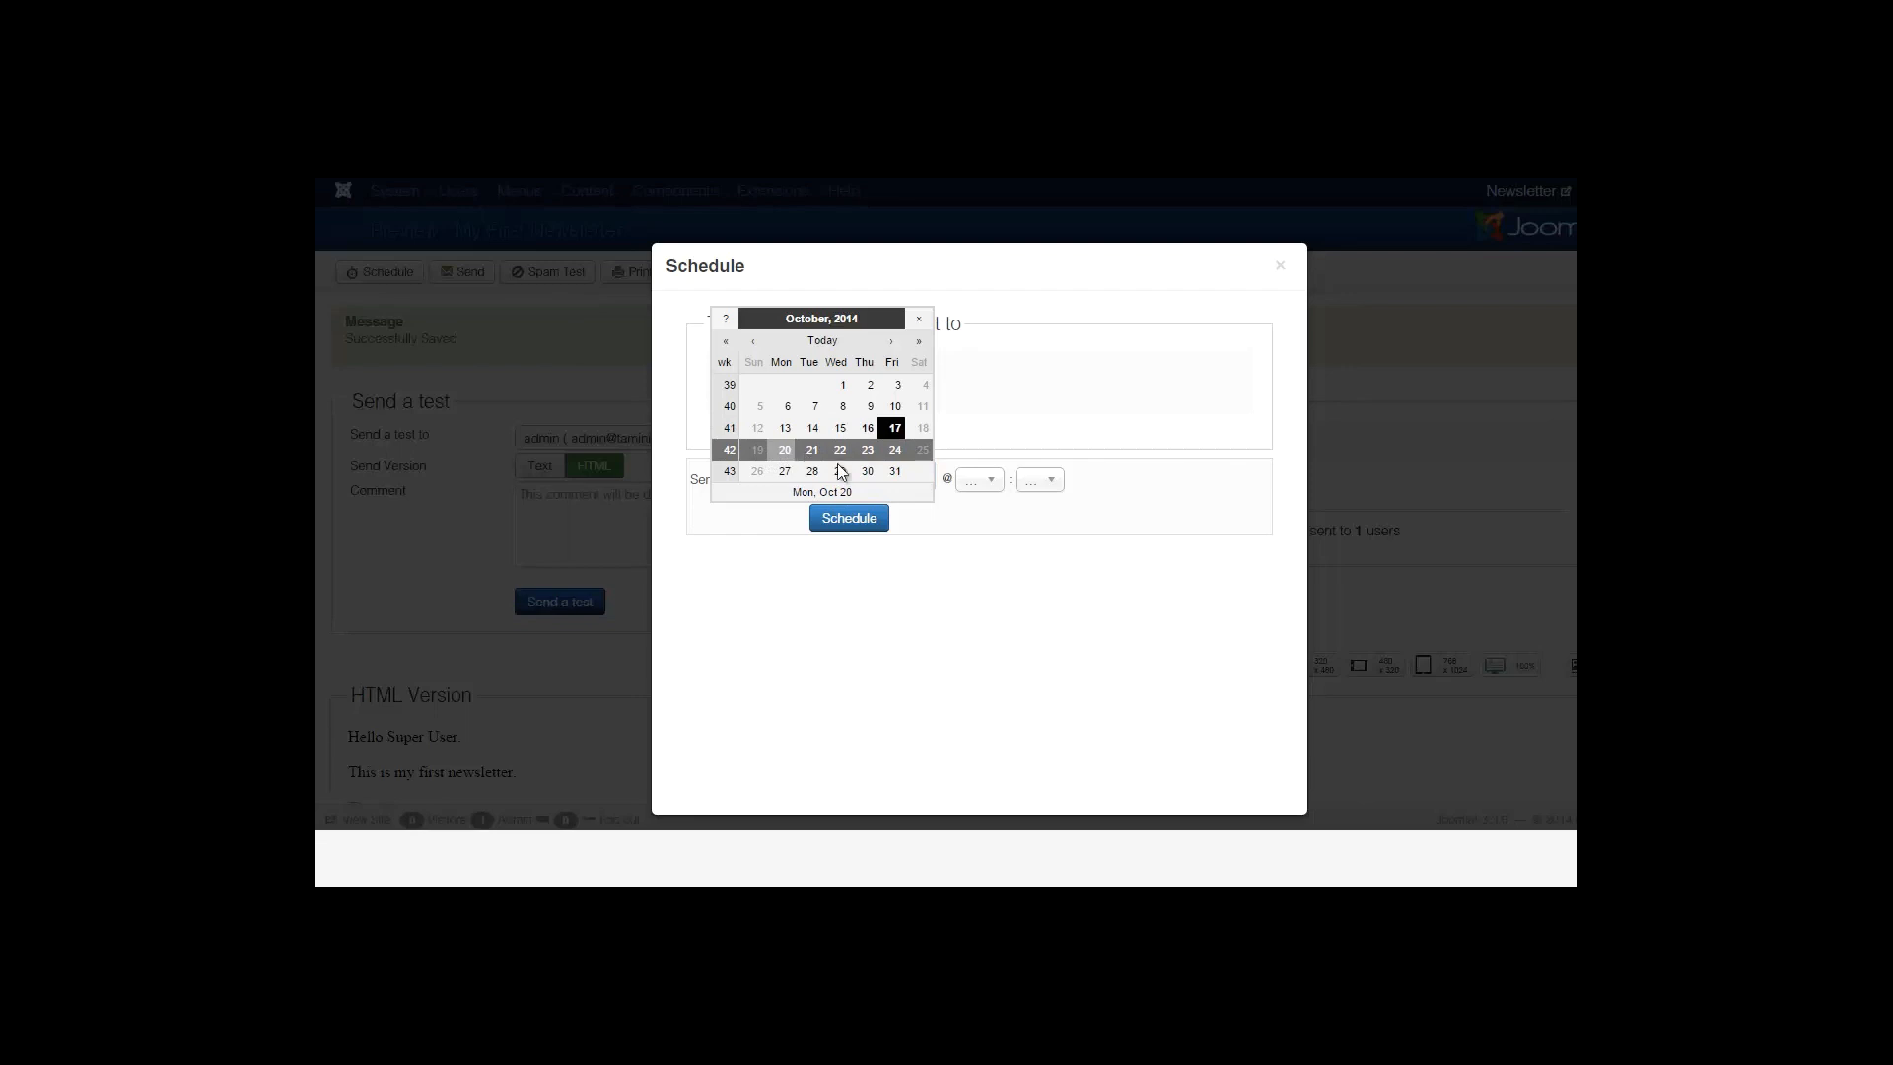
left_click(964, 515)
left_click(982, 481)
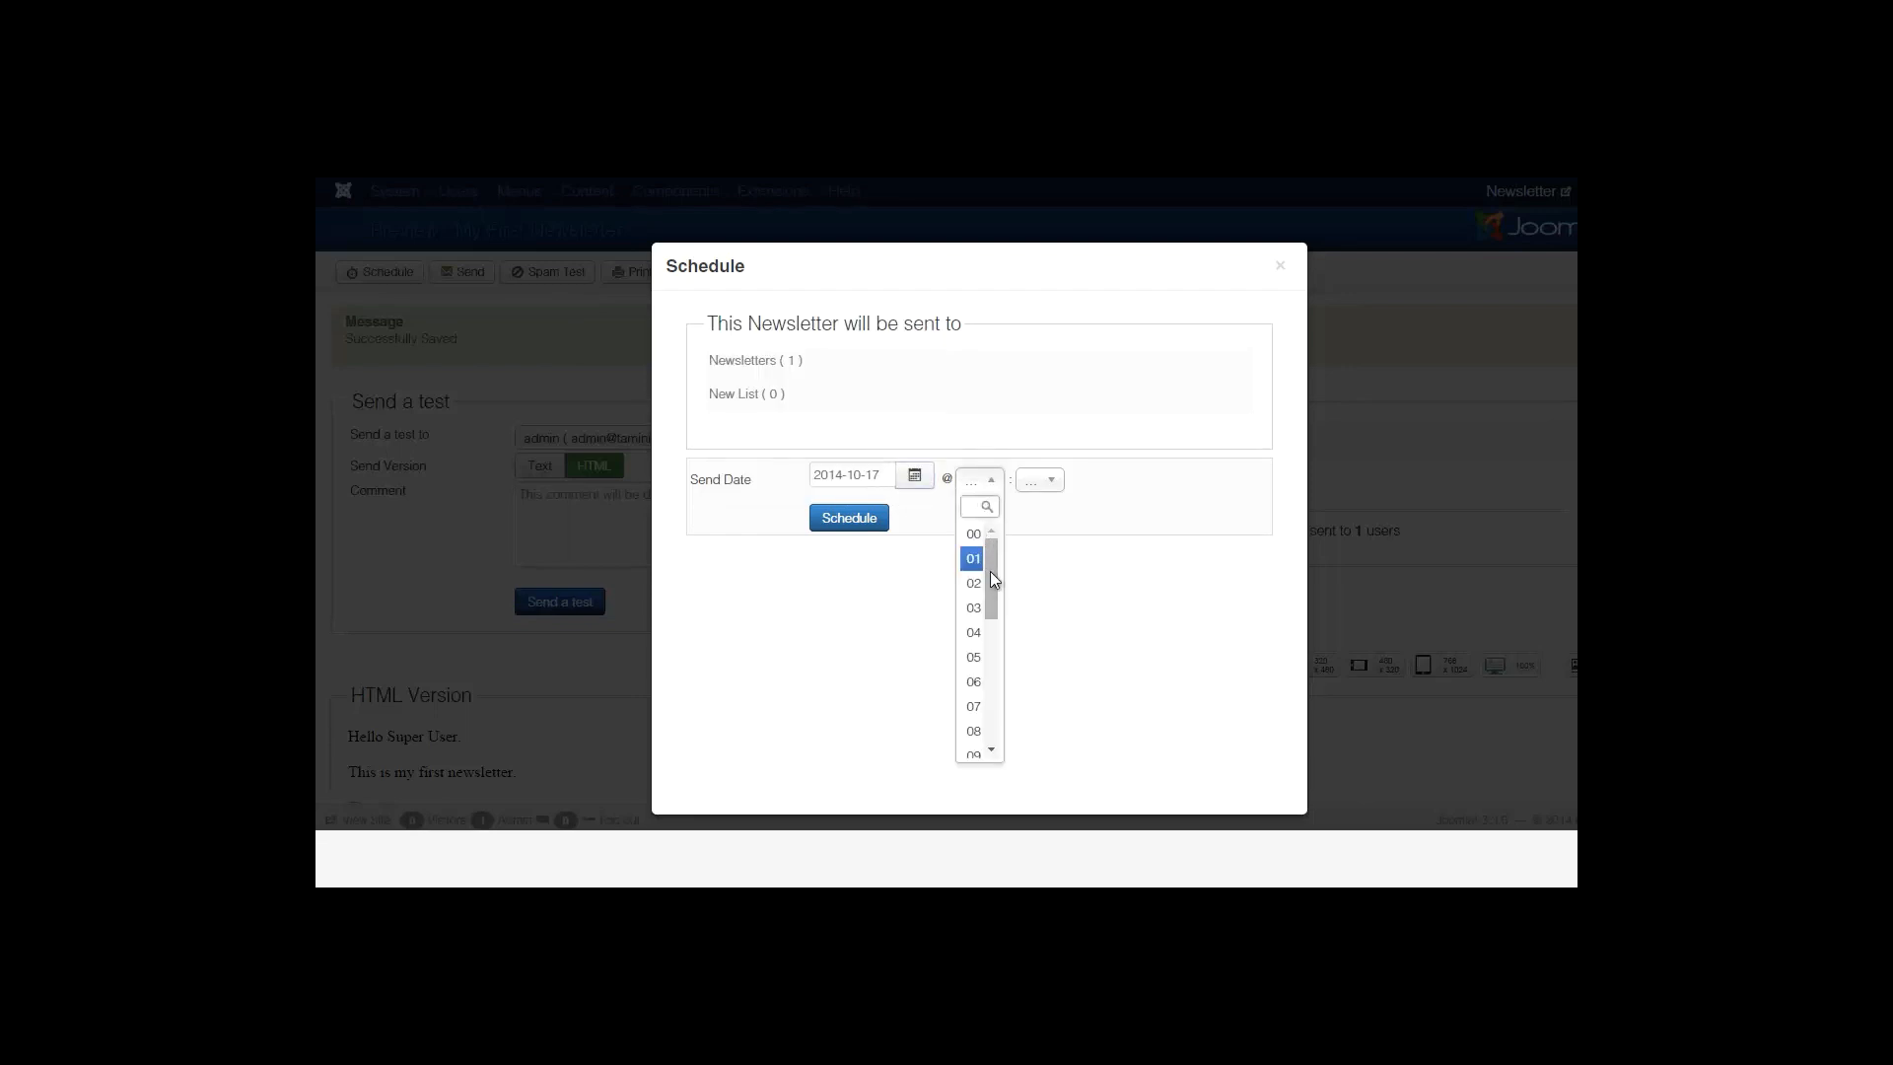
left_click_drag(993, 580, 988, 632)
left_click(1040, 480)
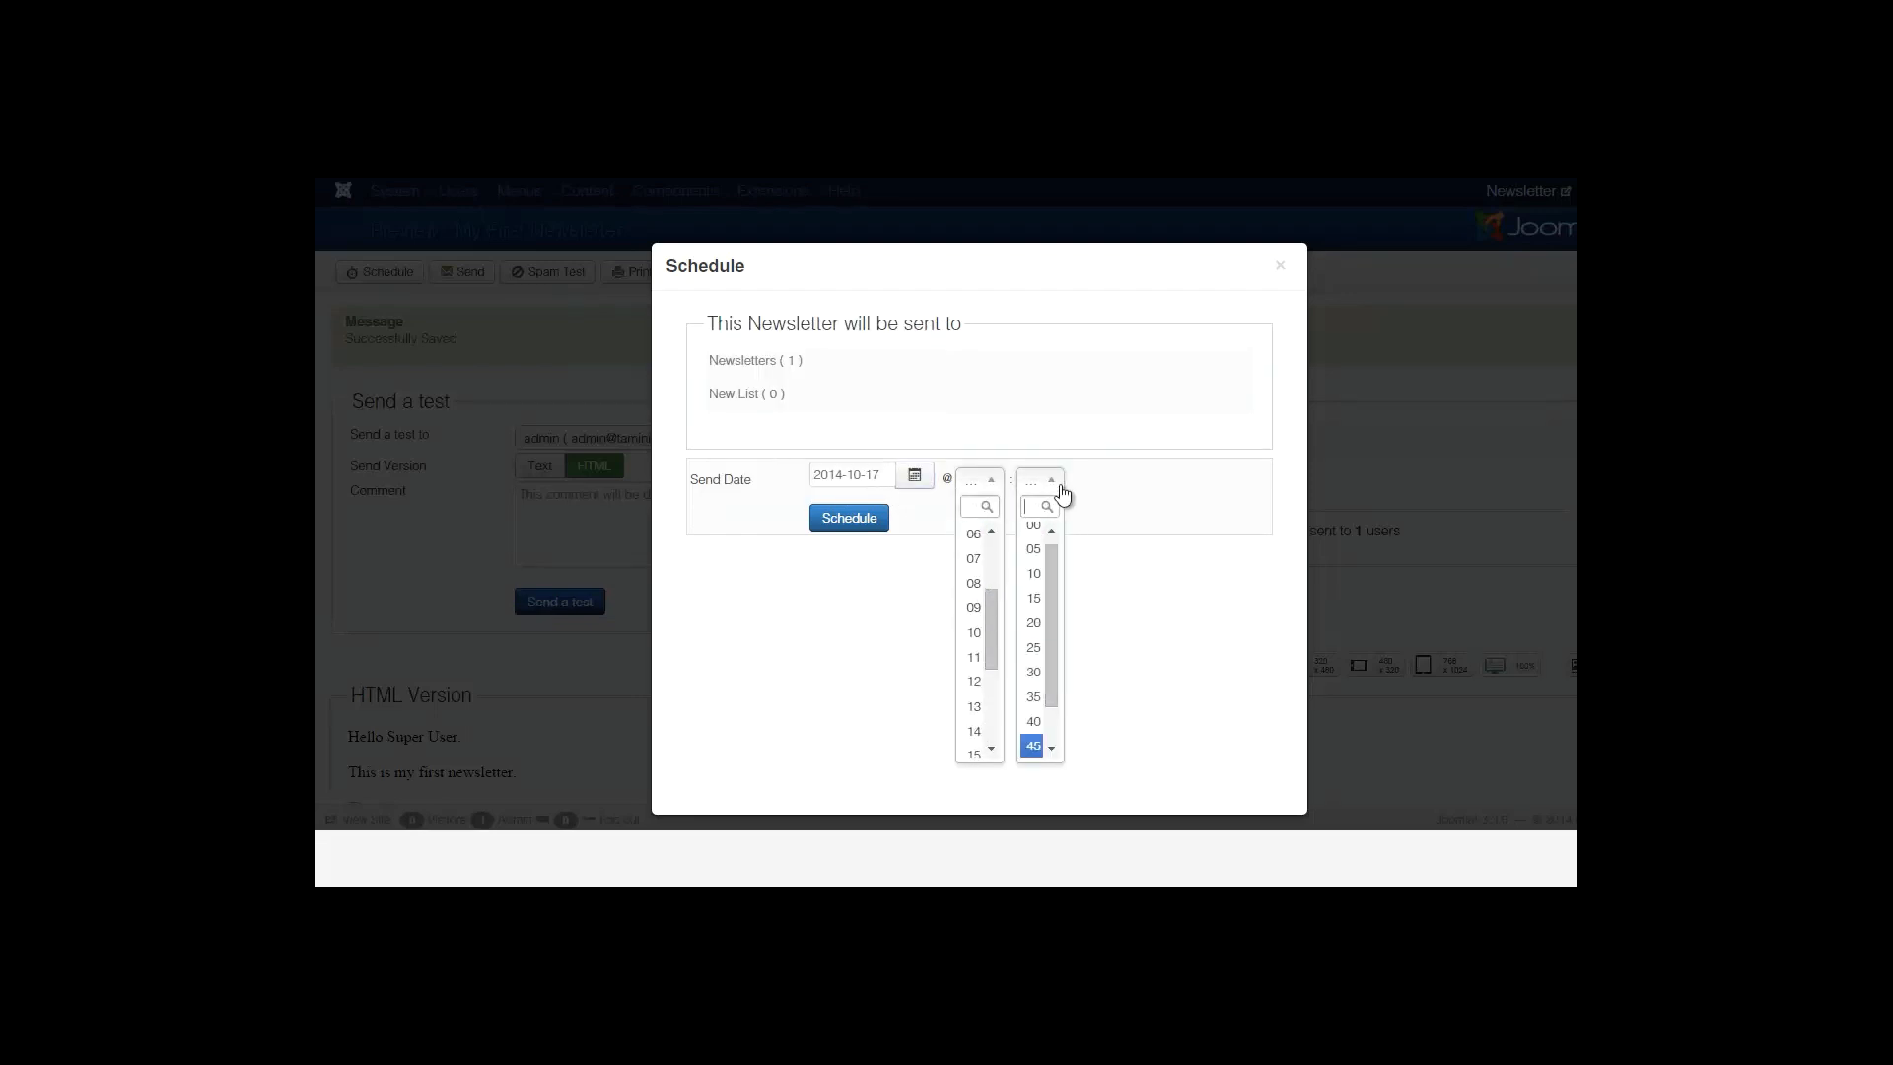
left_click_drag(1055, 566, 1053, 651)
left_click(1088, 604)
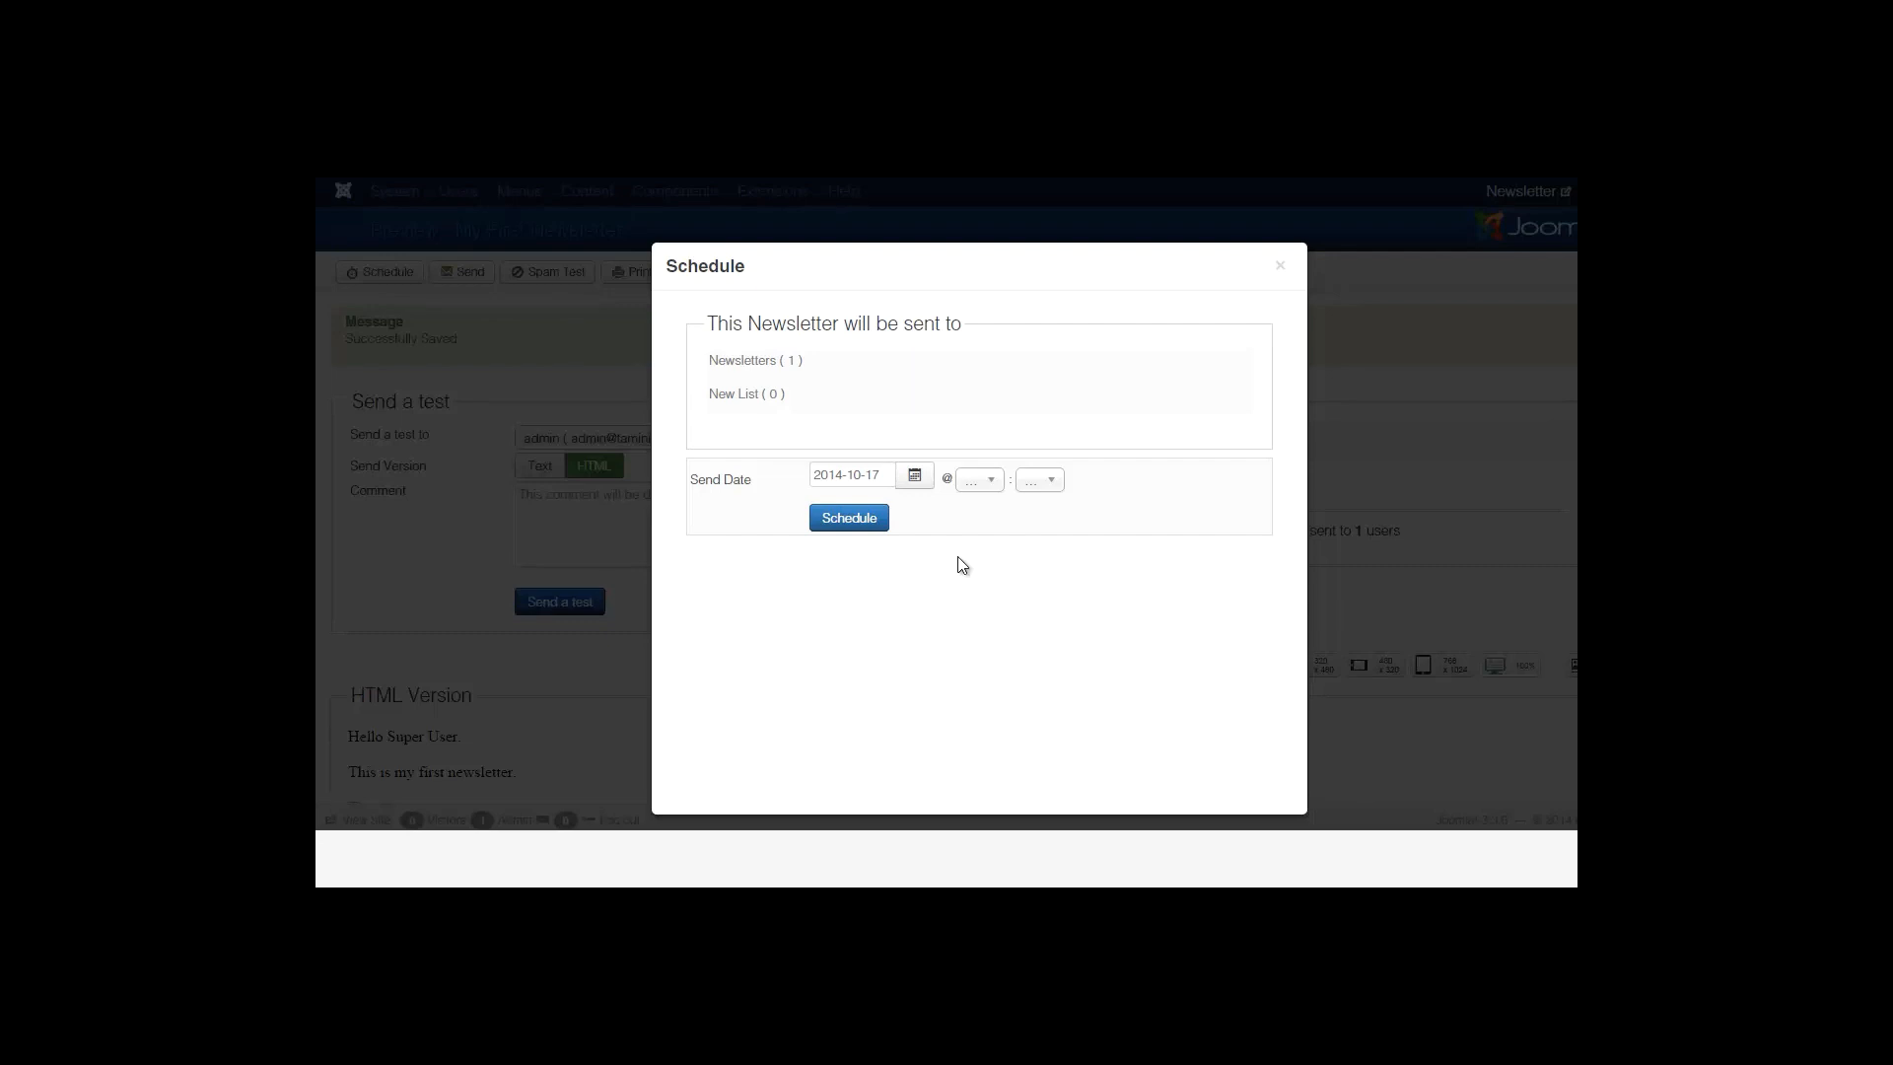
left_click(1281, 265)
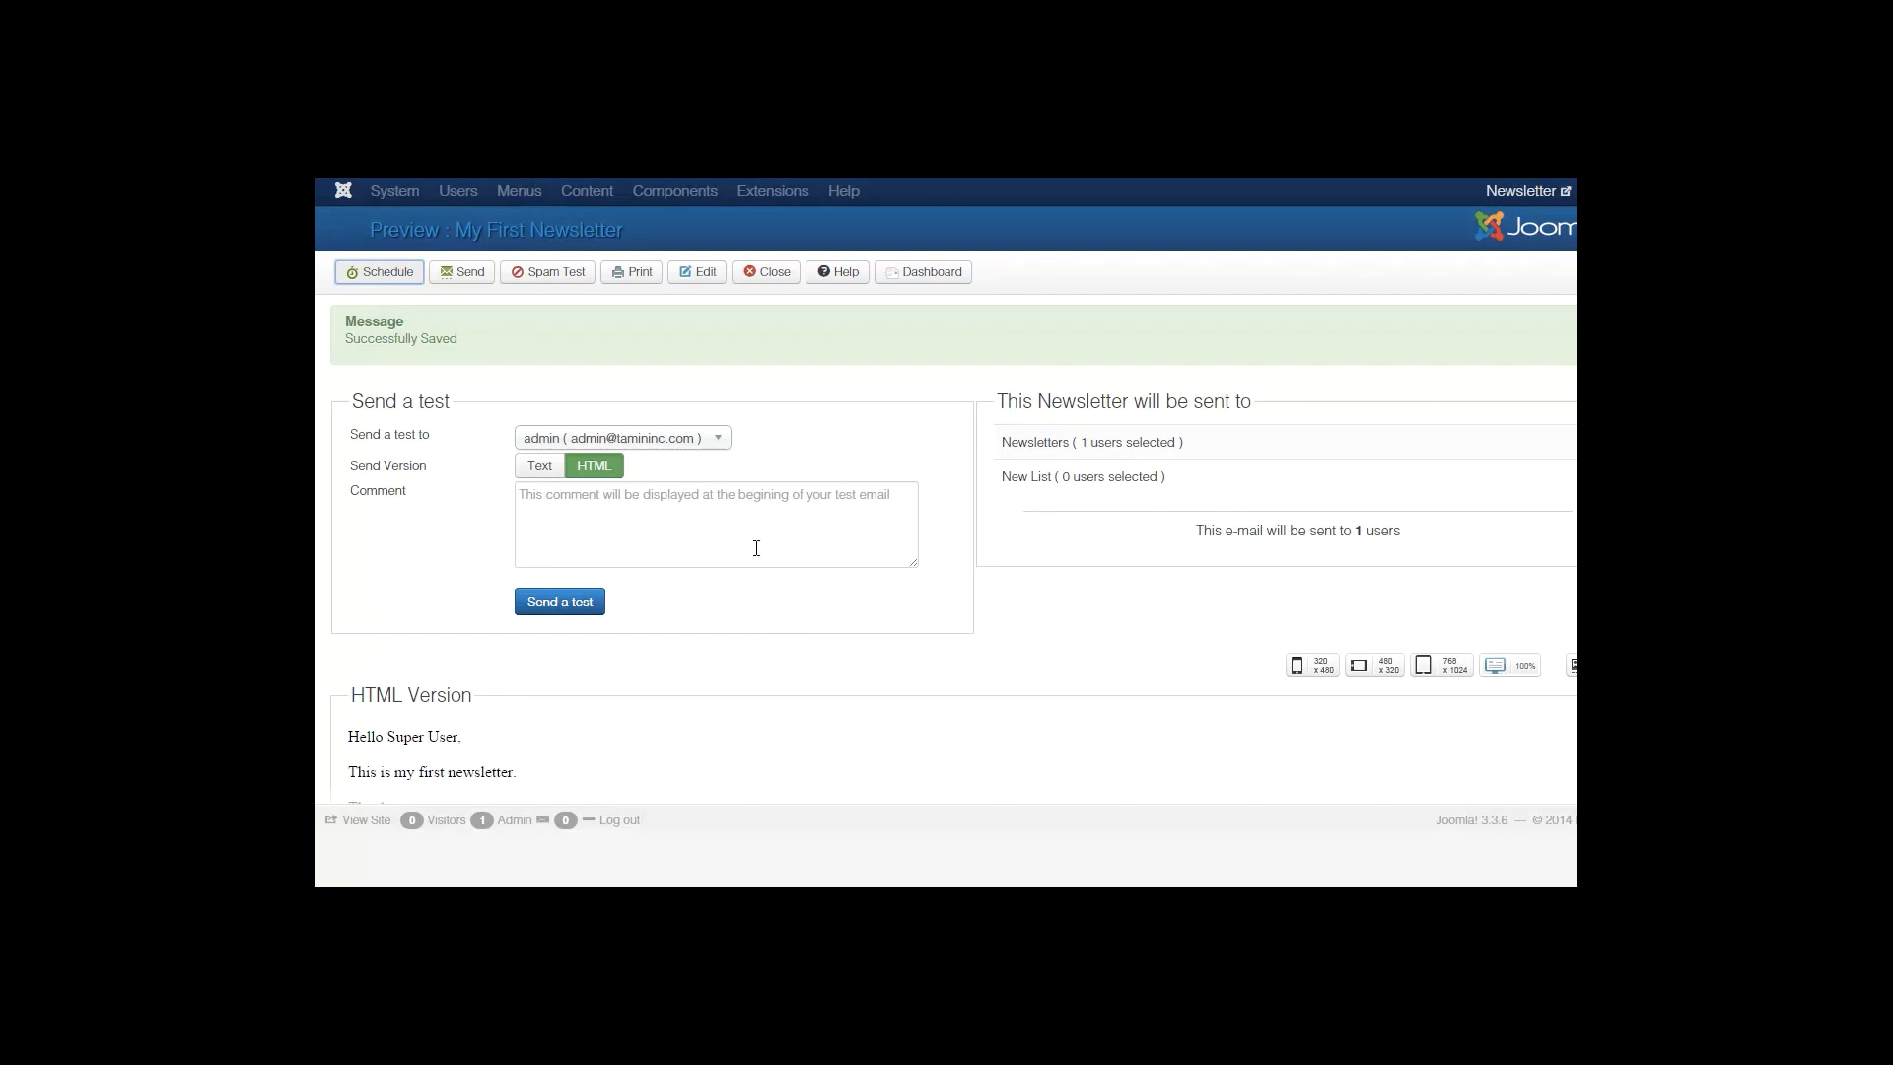
left_click(740, 524)
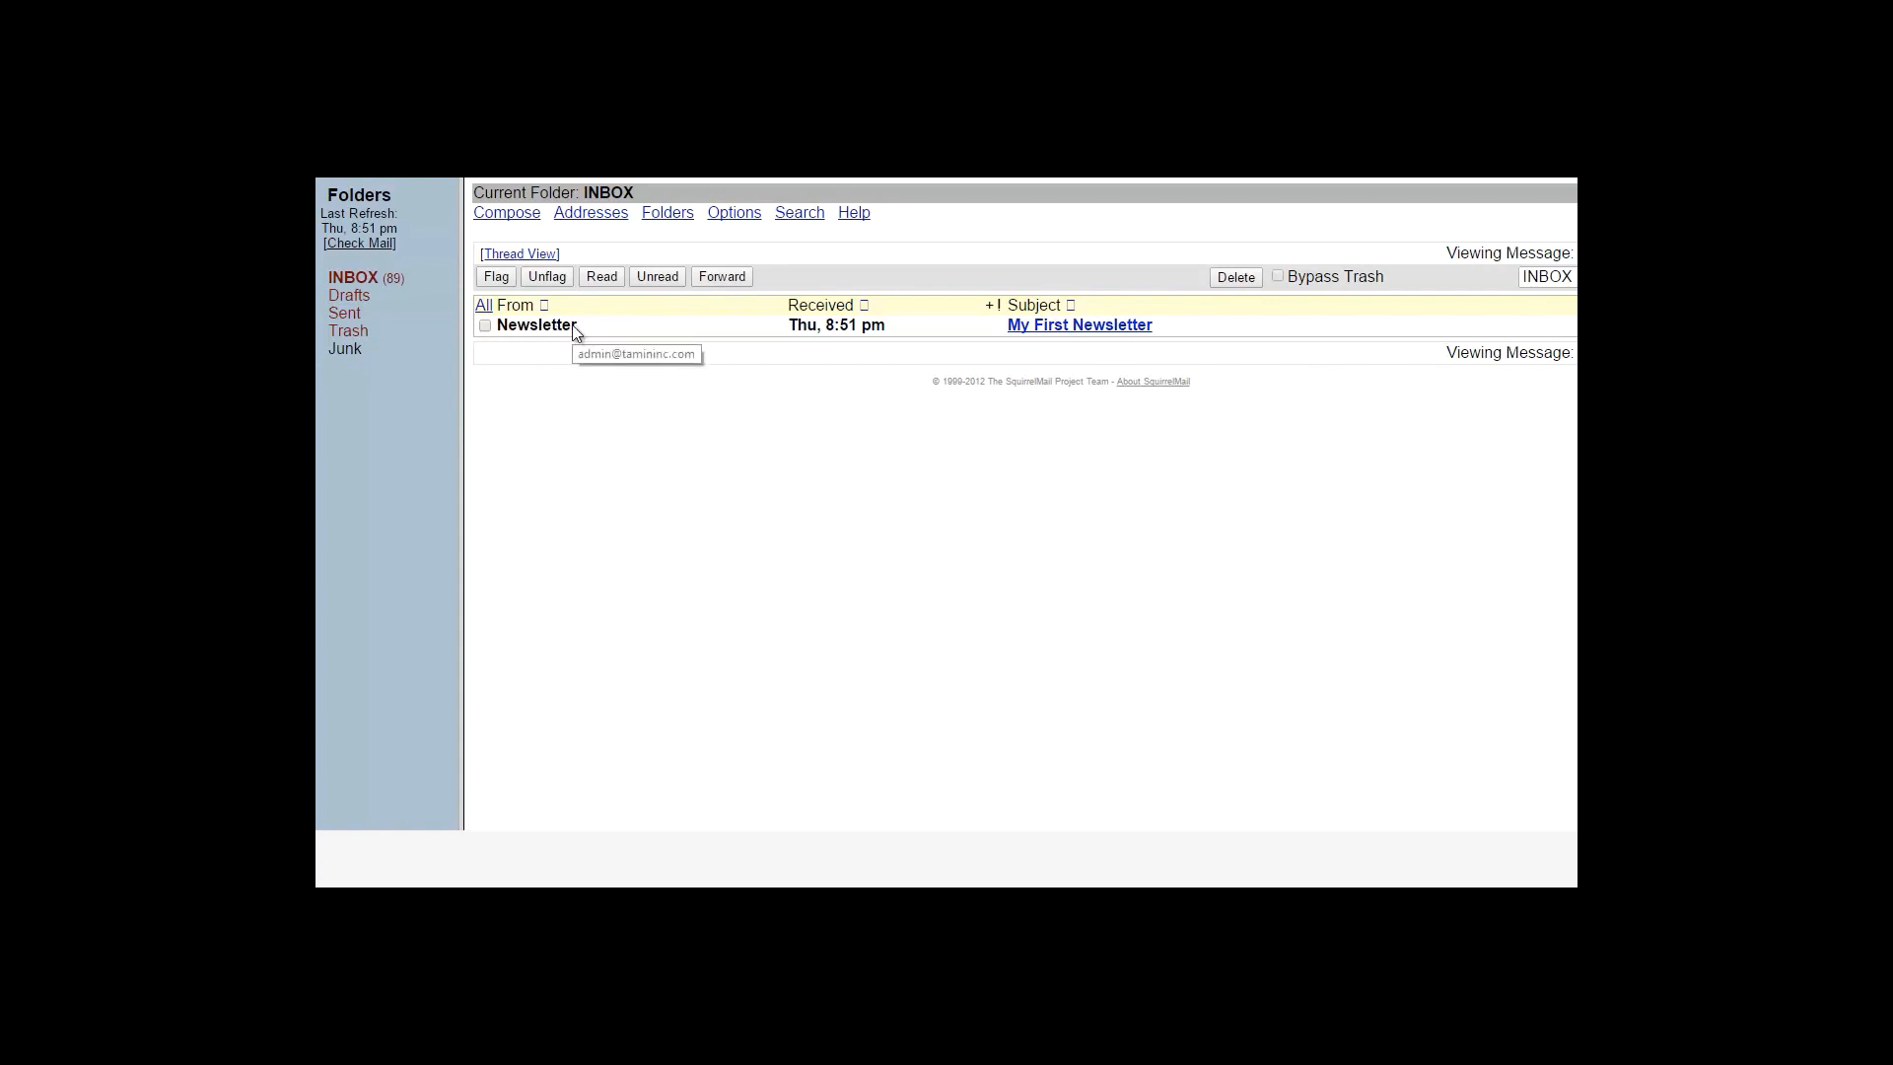
Open the 'My First Newsletter' test email from Newsletter in the INBOX.
left_click(1079, 331)
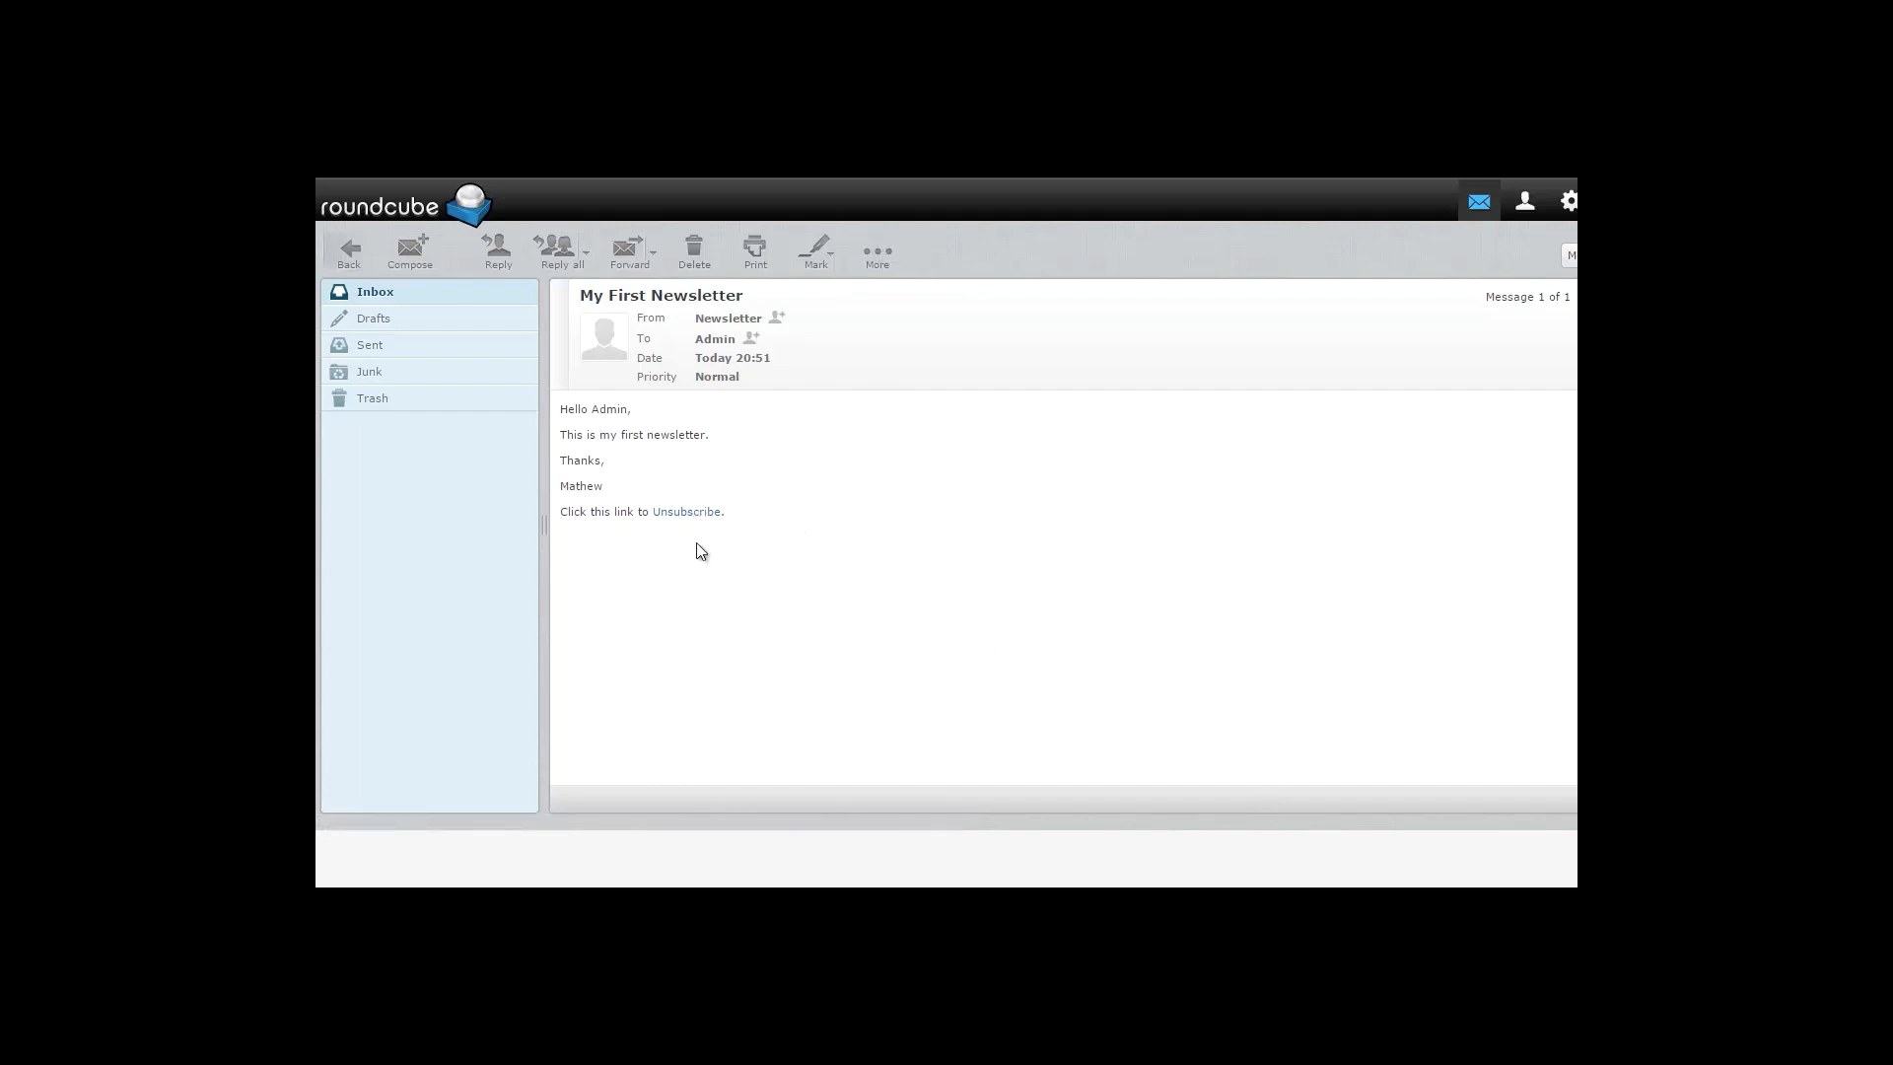
Follow the Unsubscribe link at the end of the 'My First Newsletter' message body.
left_click(688, 512)
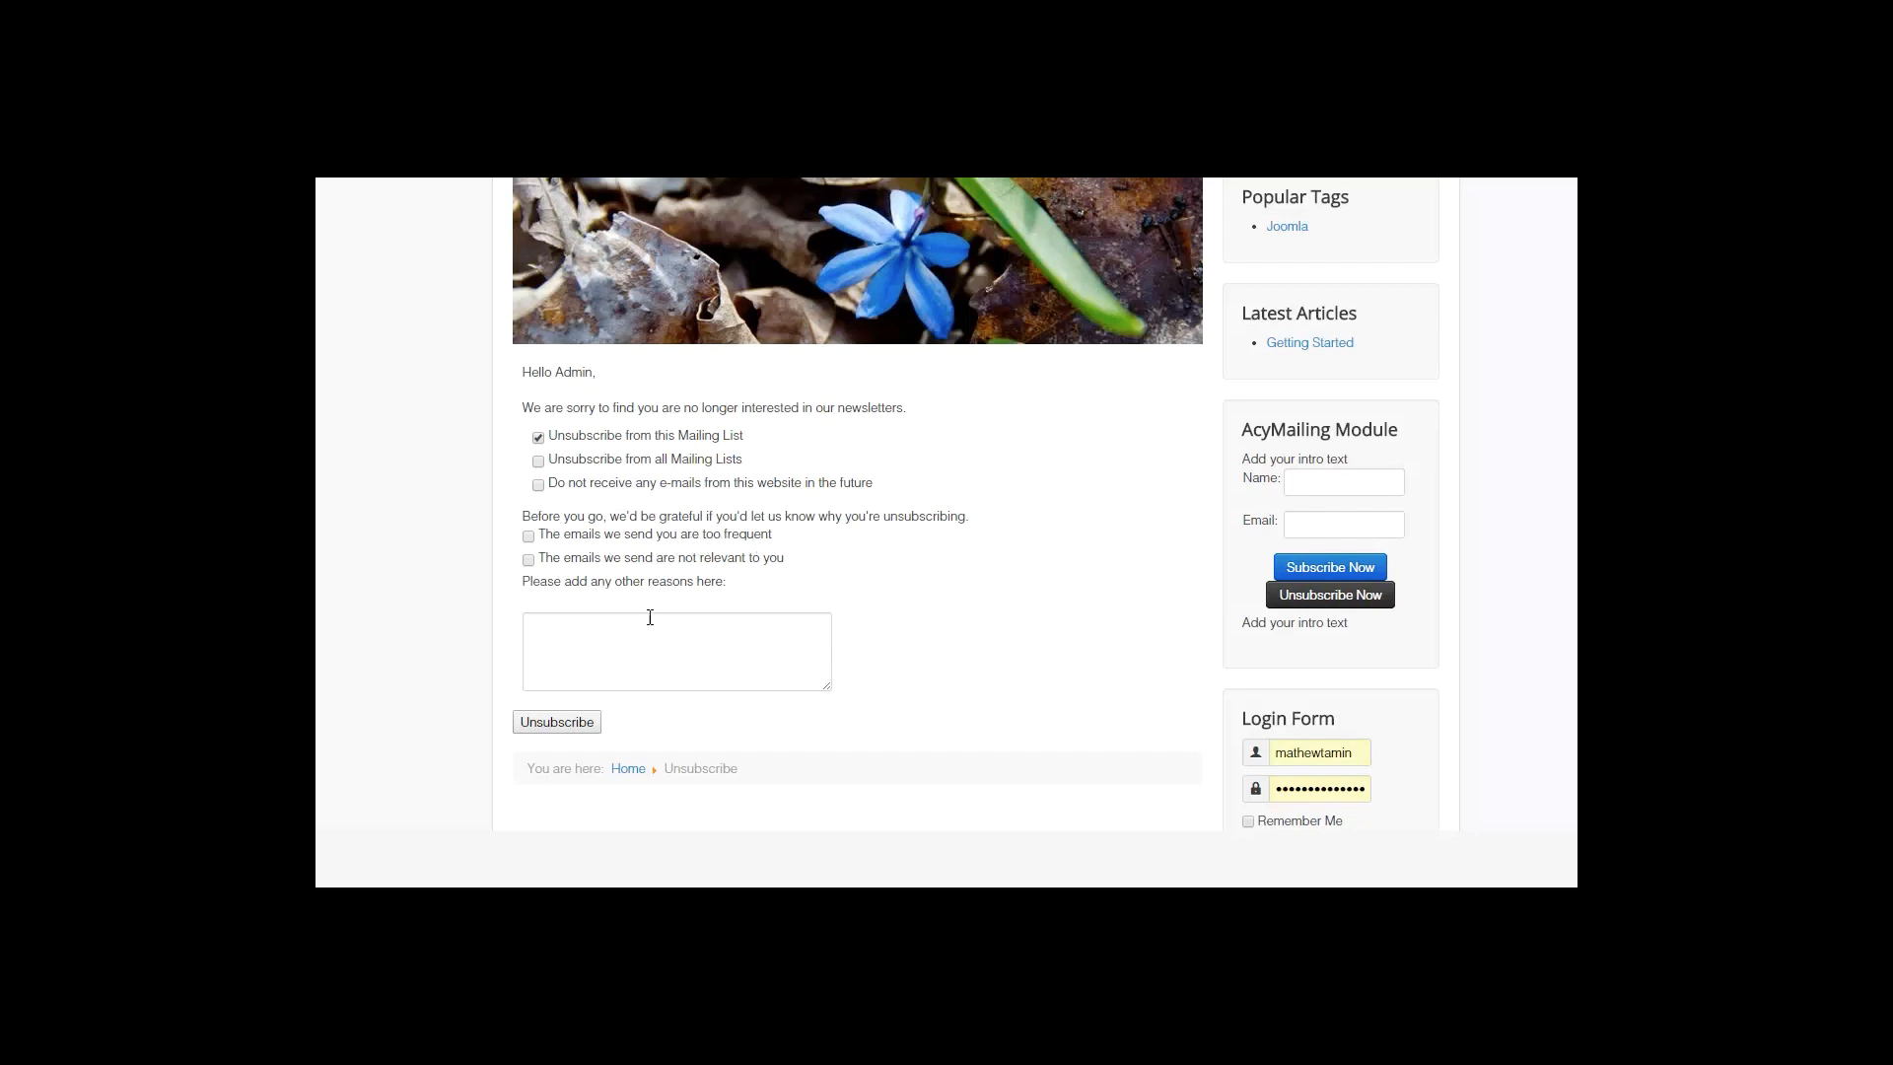
Unsubscribe giving 'emails too frequent' as the reason with comment 'gotta go', then highlight the result message.
scroll(656, 610, "down", 2)
scroll(664, 601, "up", 2)
left_click(669, 619)
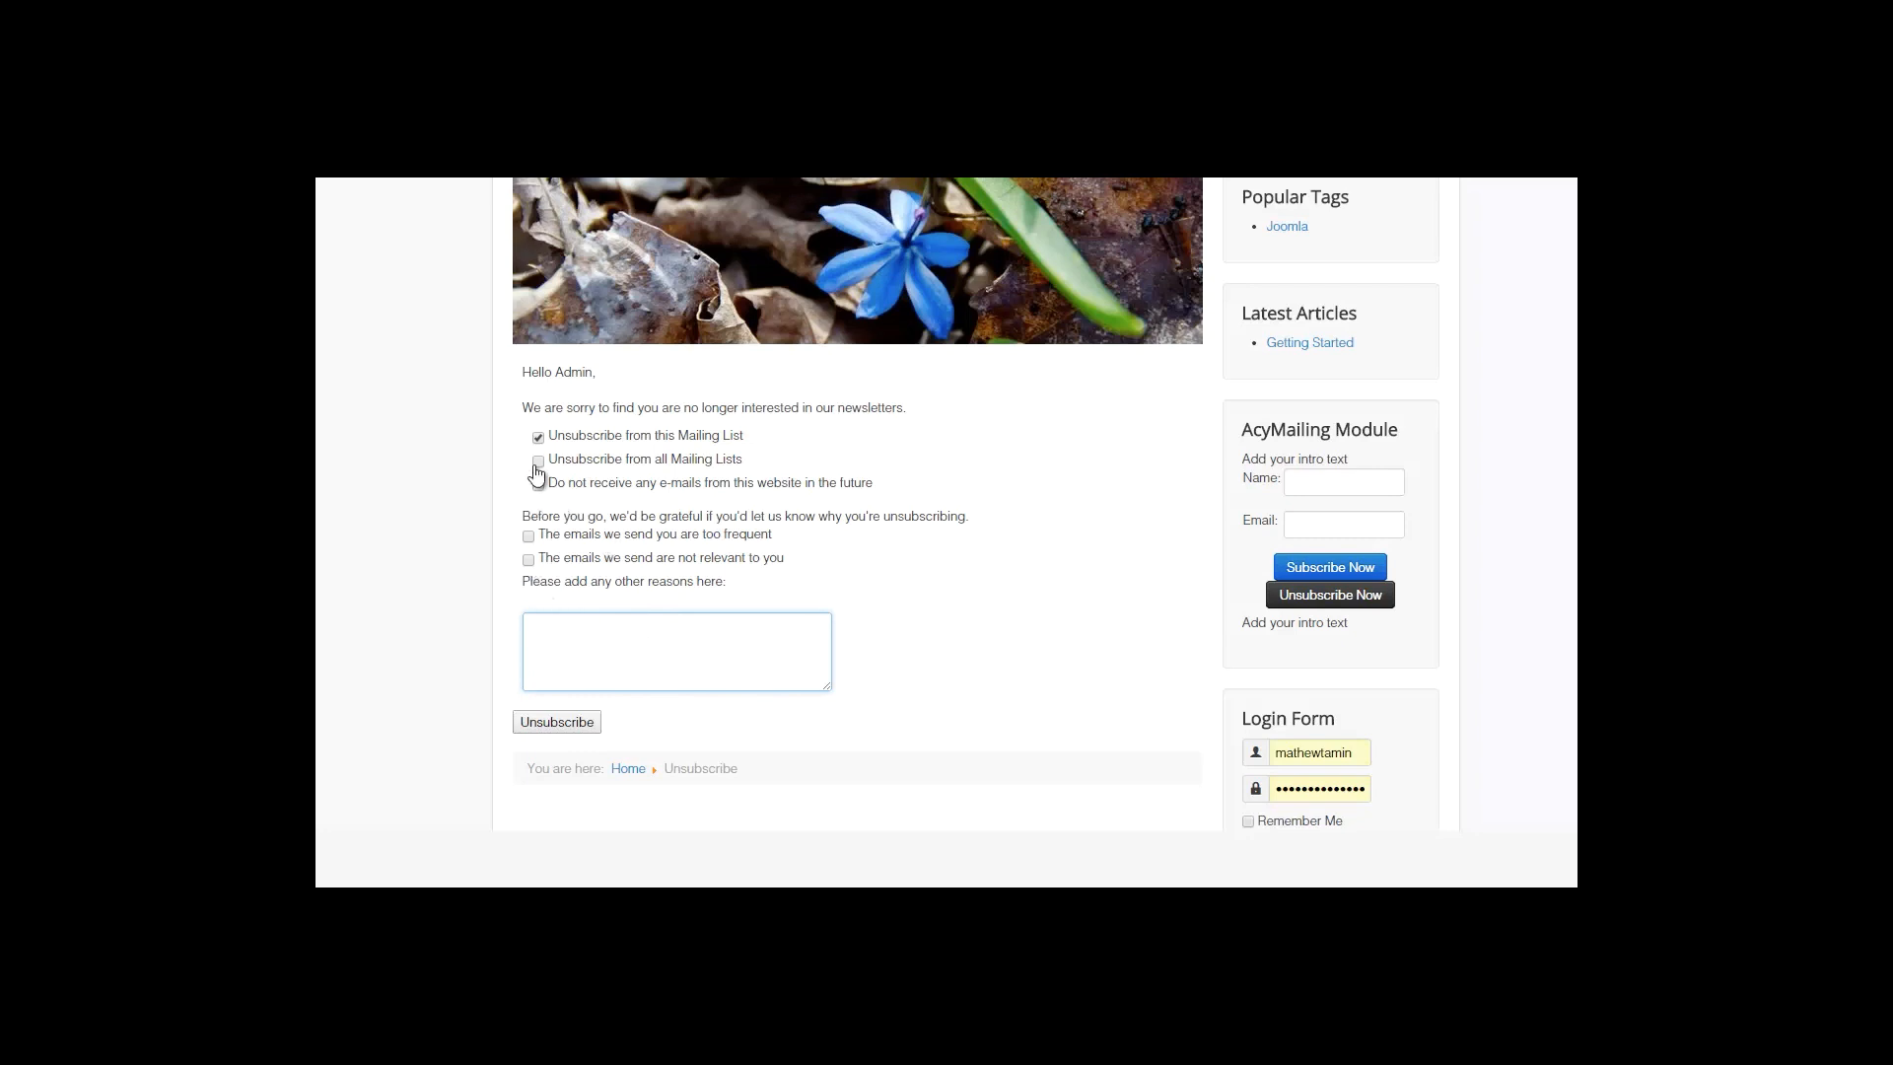
left_click(529, 537)
type("gotta go!")
scroll(667, 670, "down", 2)
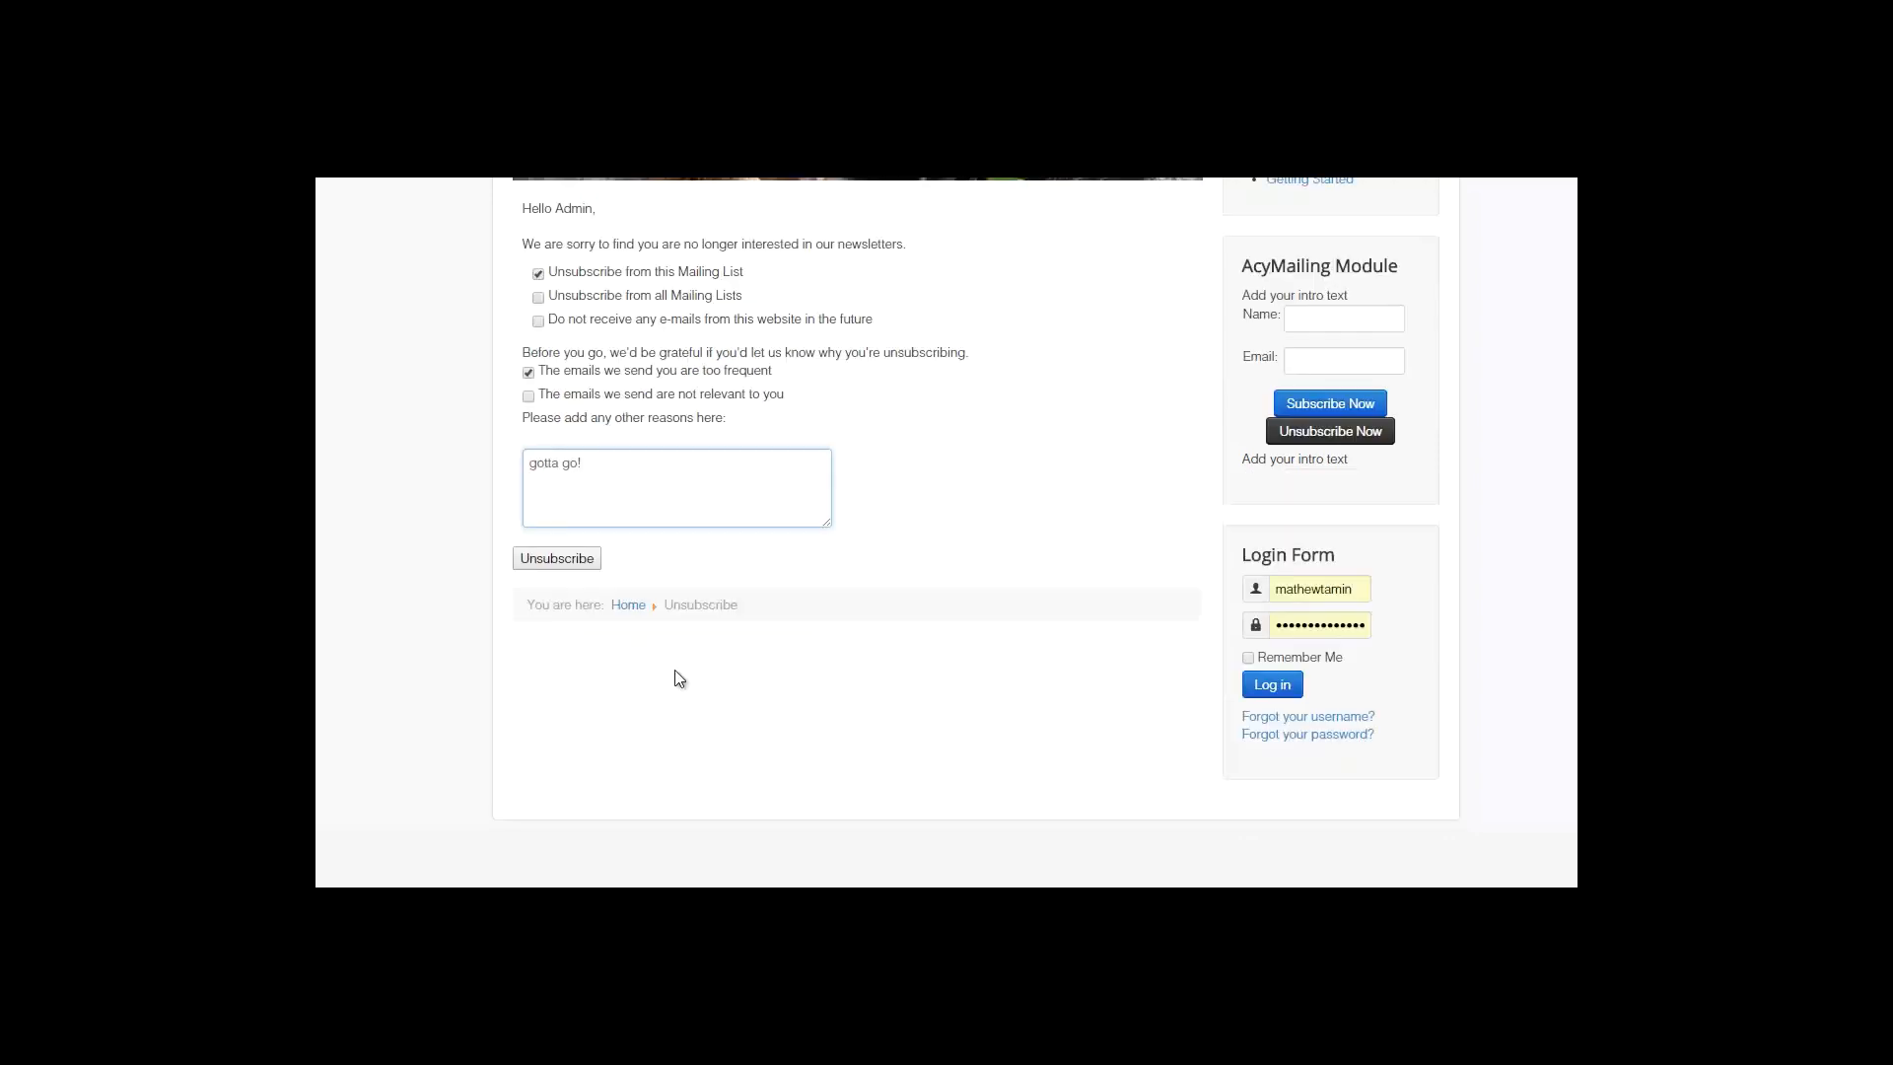
left_click(557, 560)
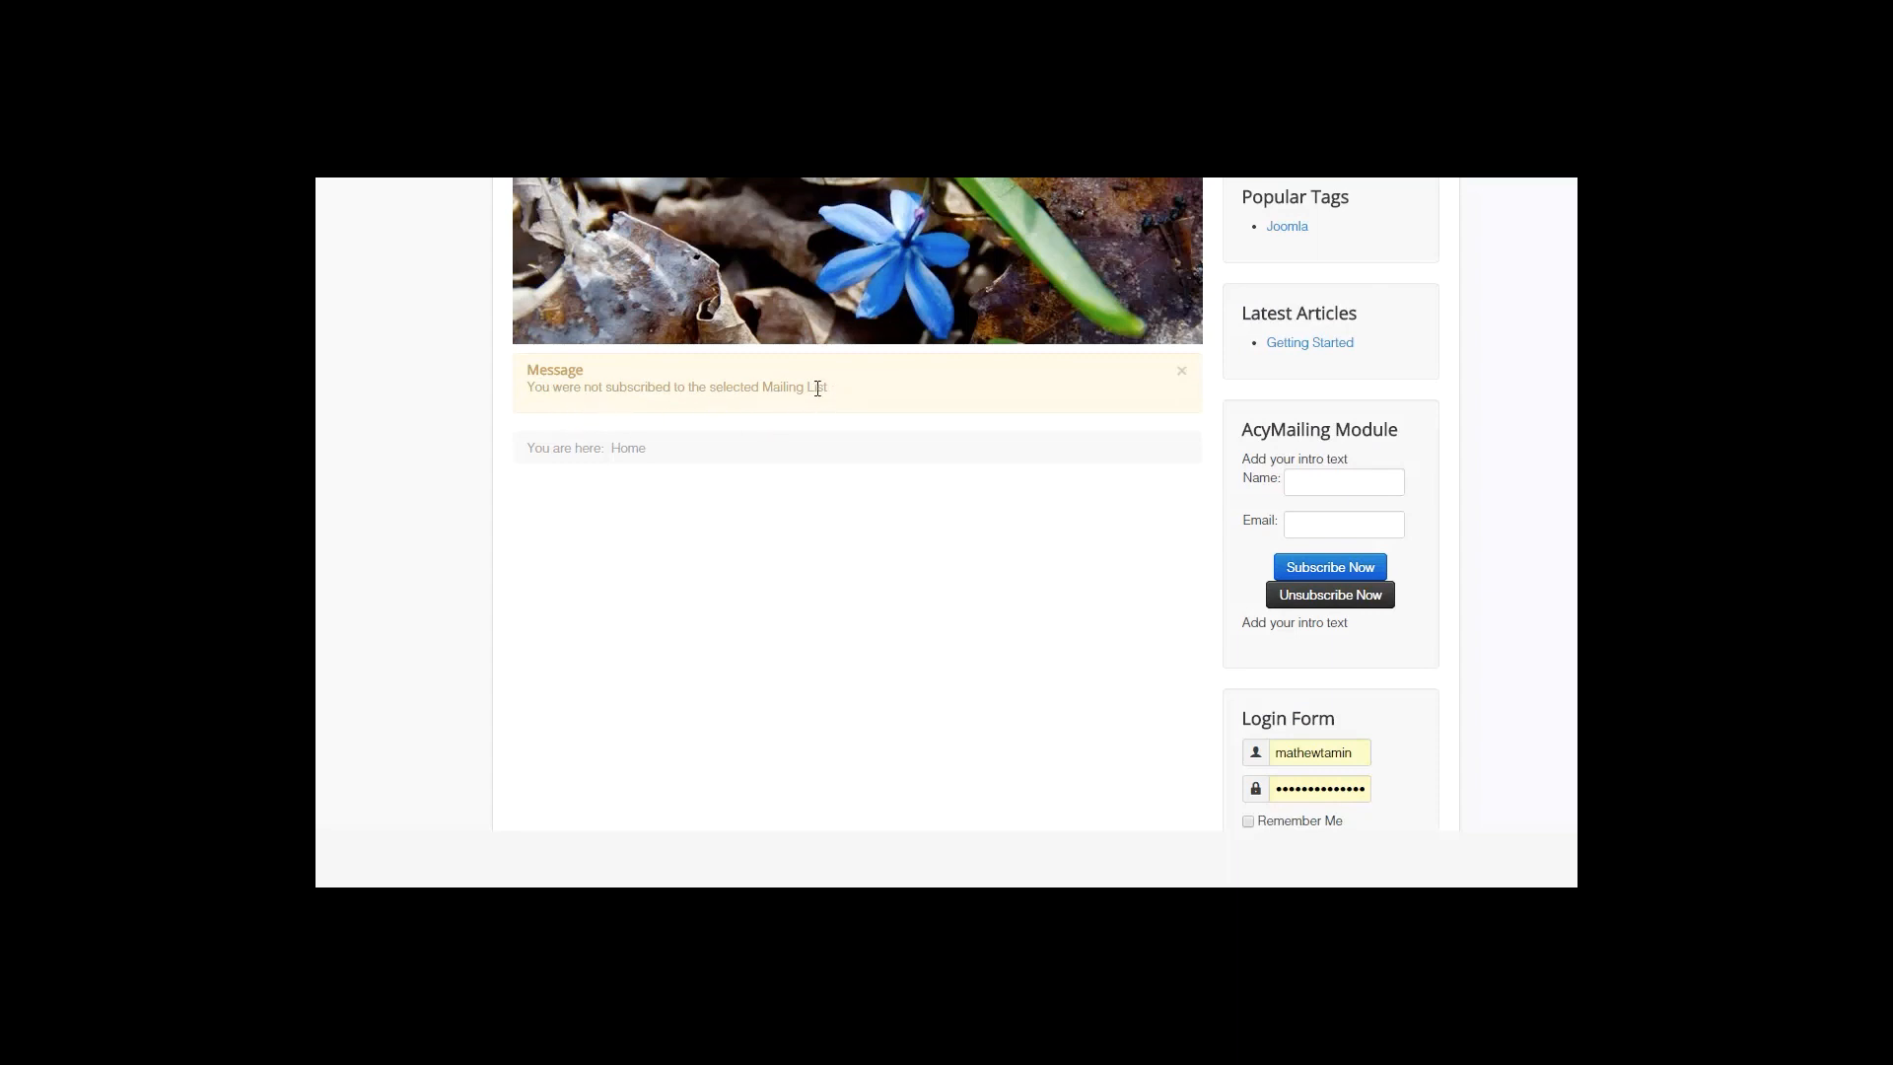
left_click_drag(829, 387, 527, 367)
left_click(628, 446)
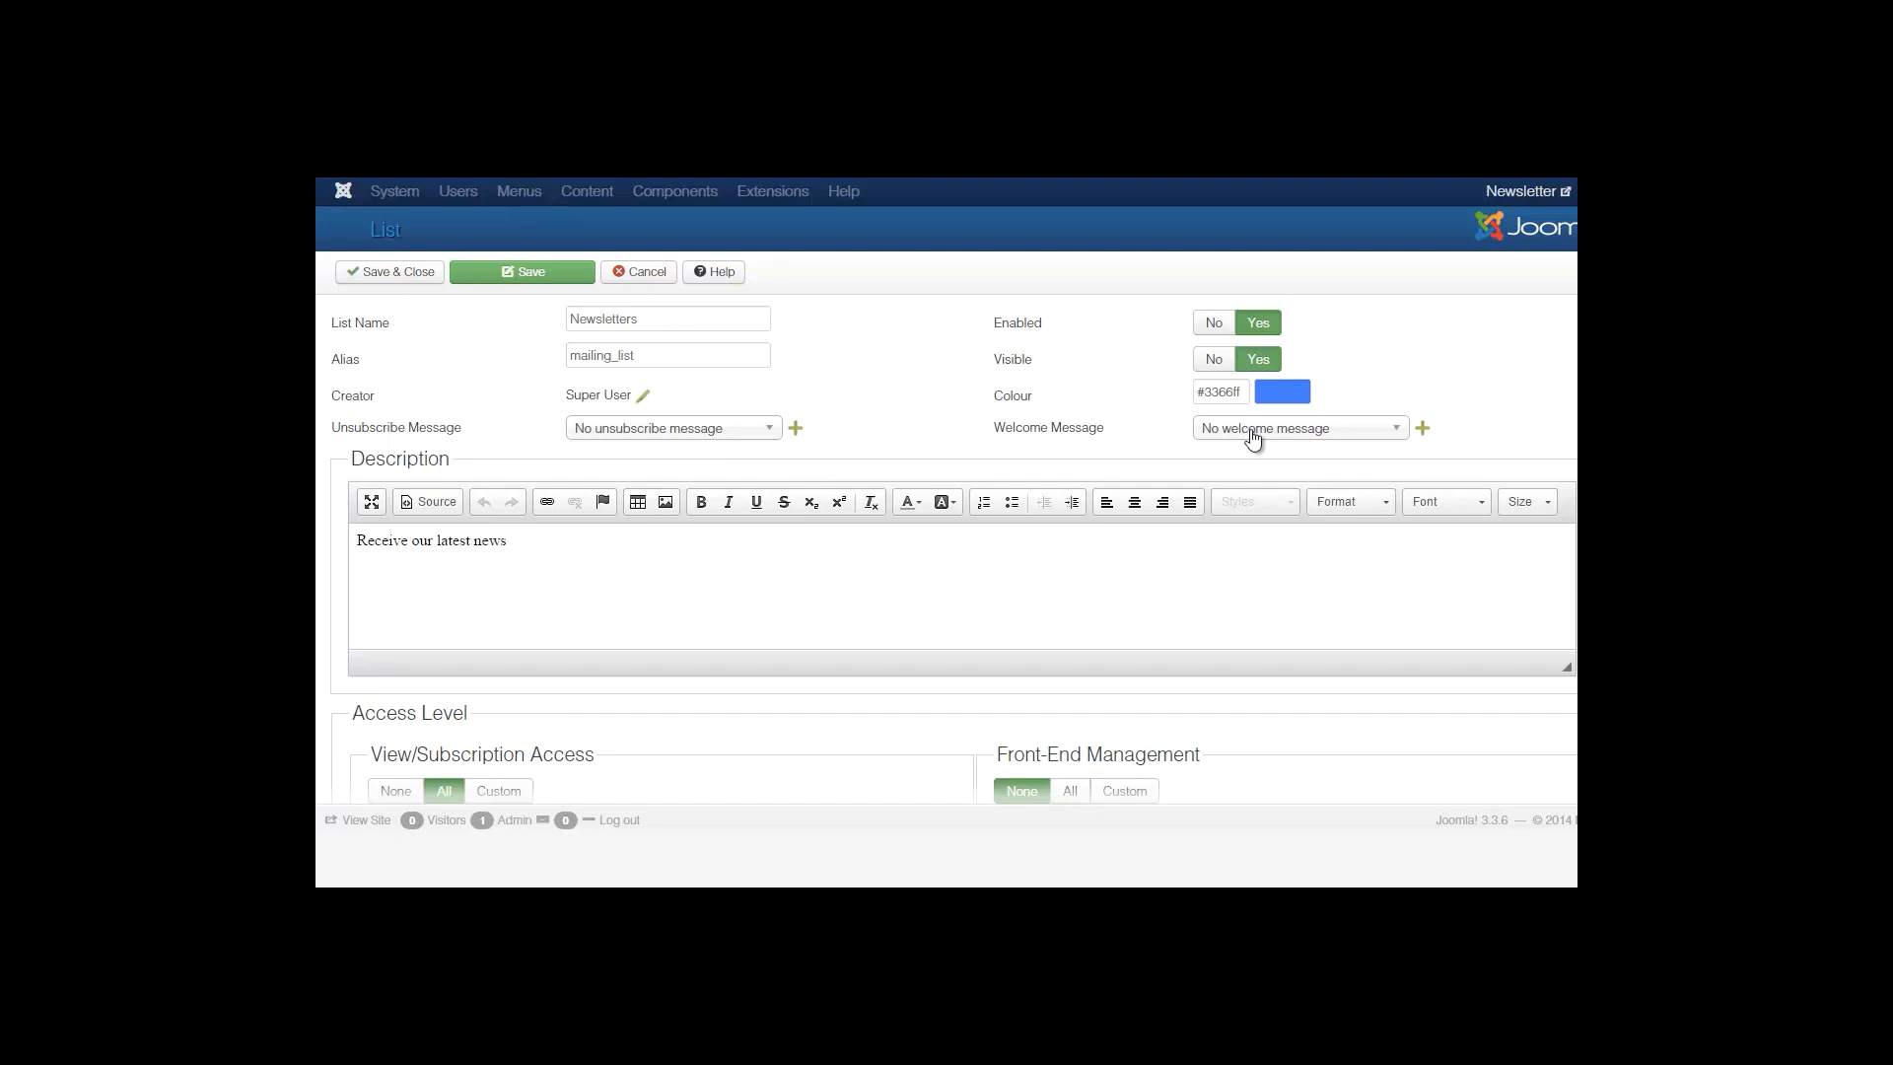
Cancel out of the Newsletters list settings, open New List, and cancel again unchanged.
left_click(643, 274)
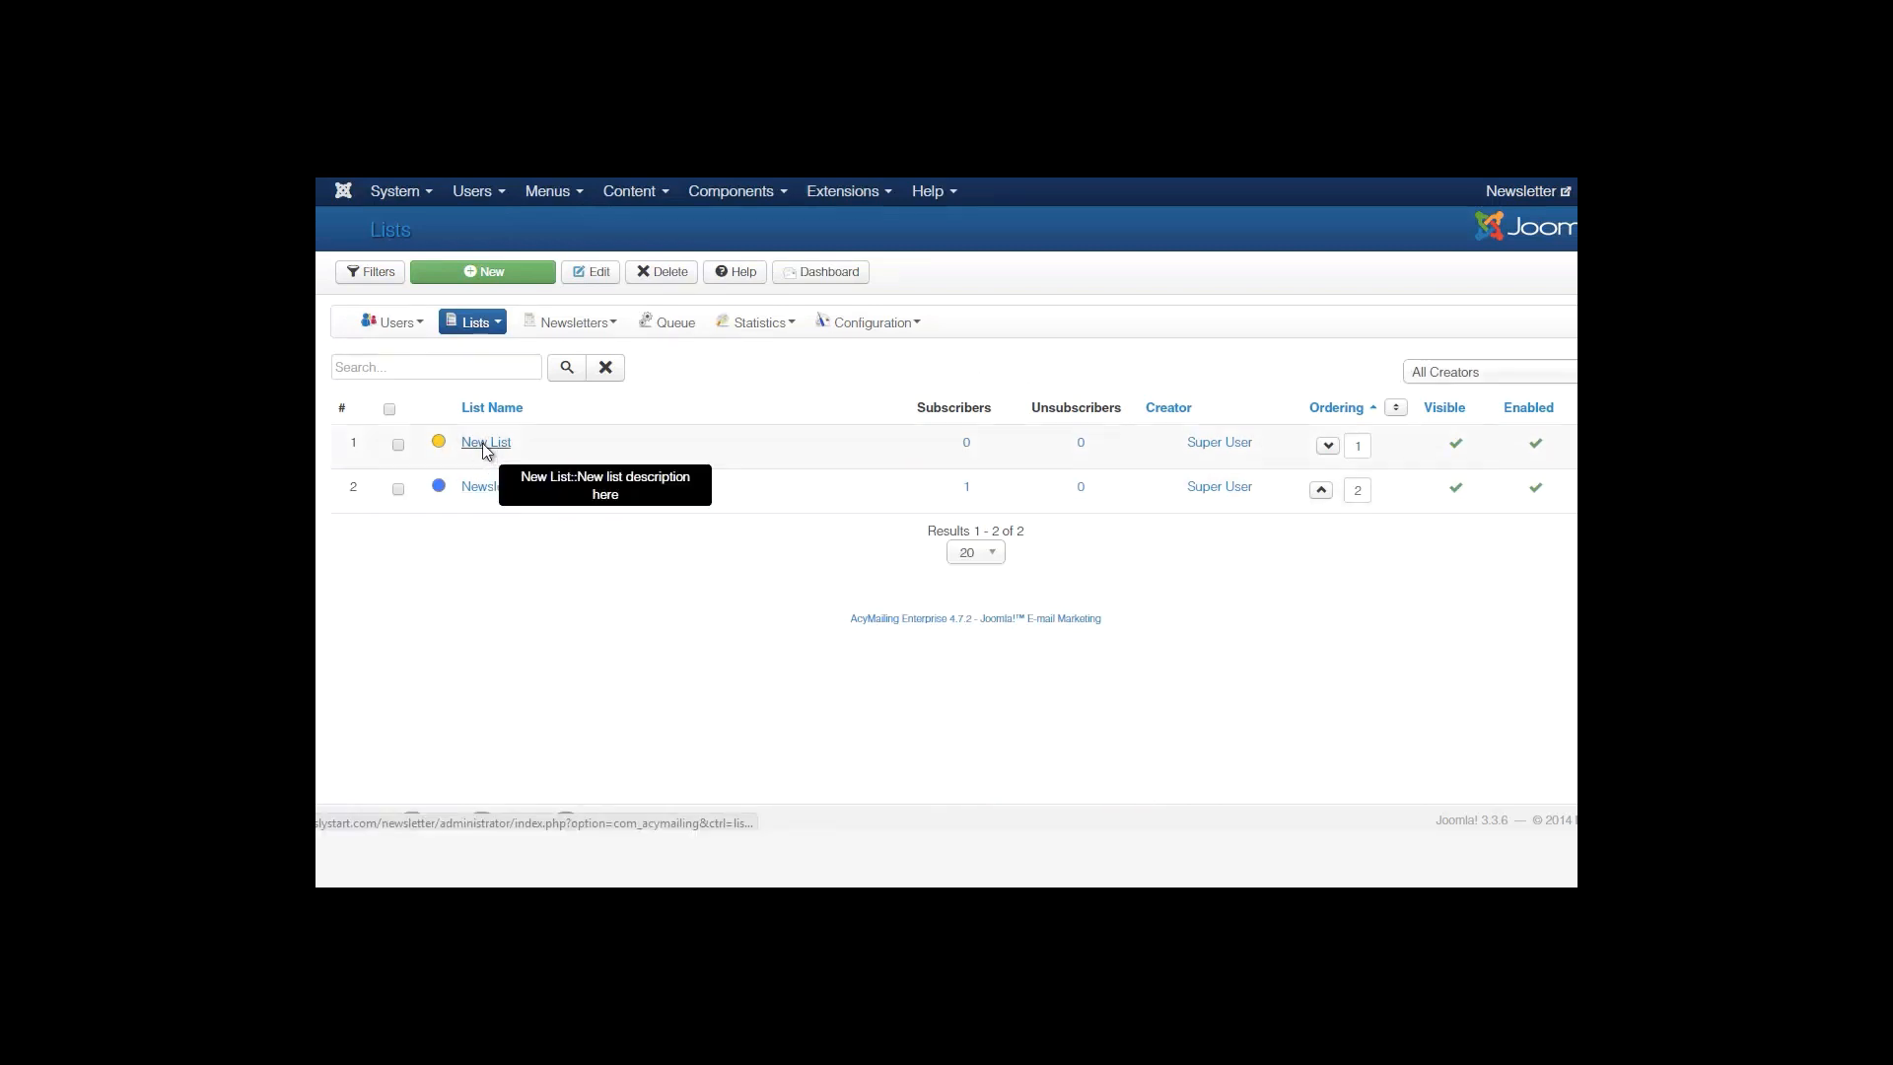
left_click(485, 444)
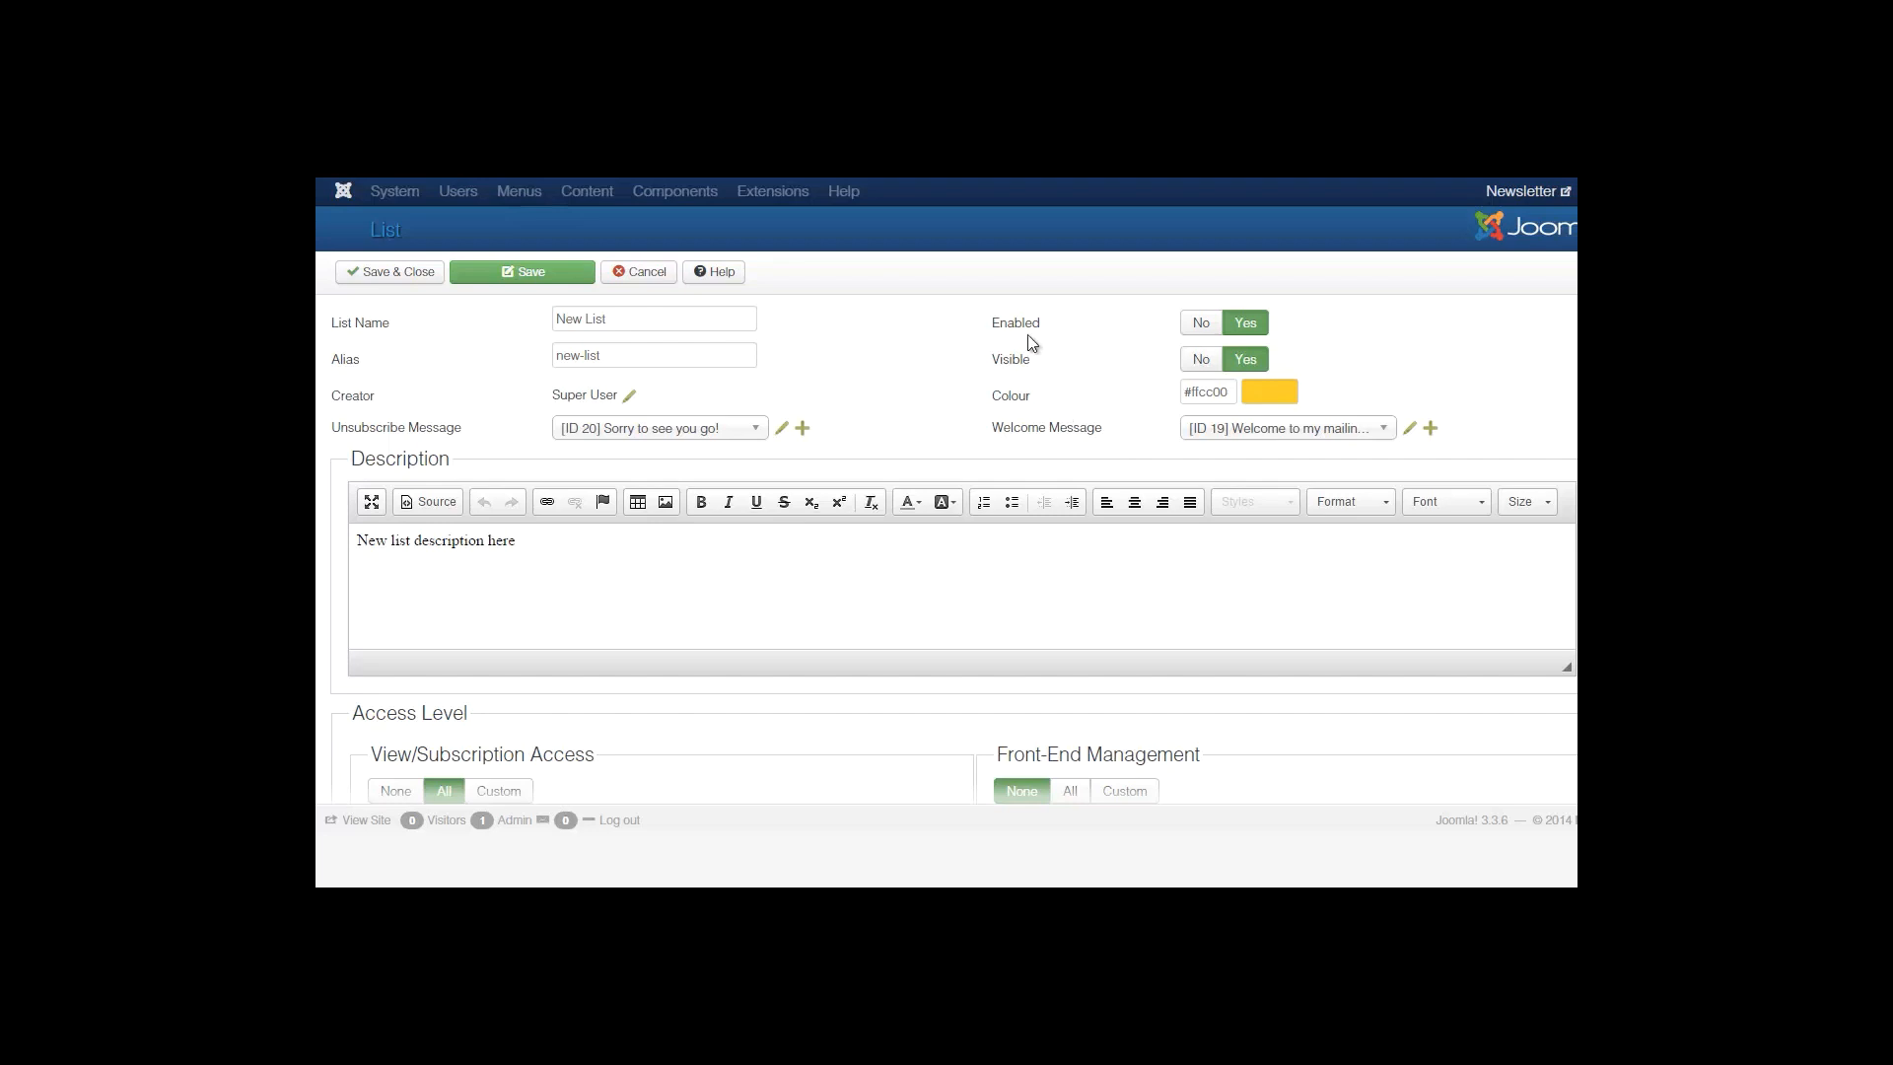
left_click(643, 273)
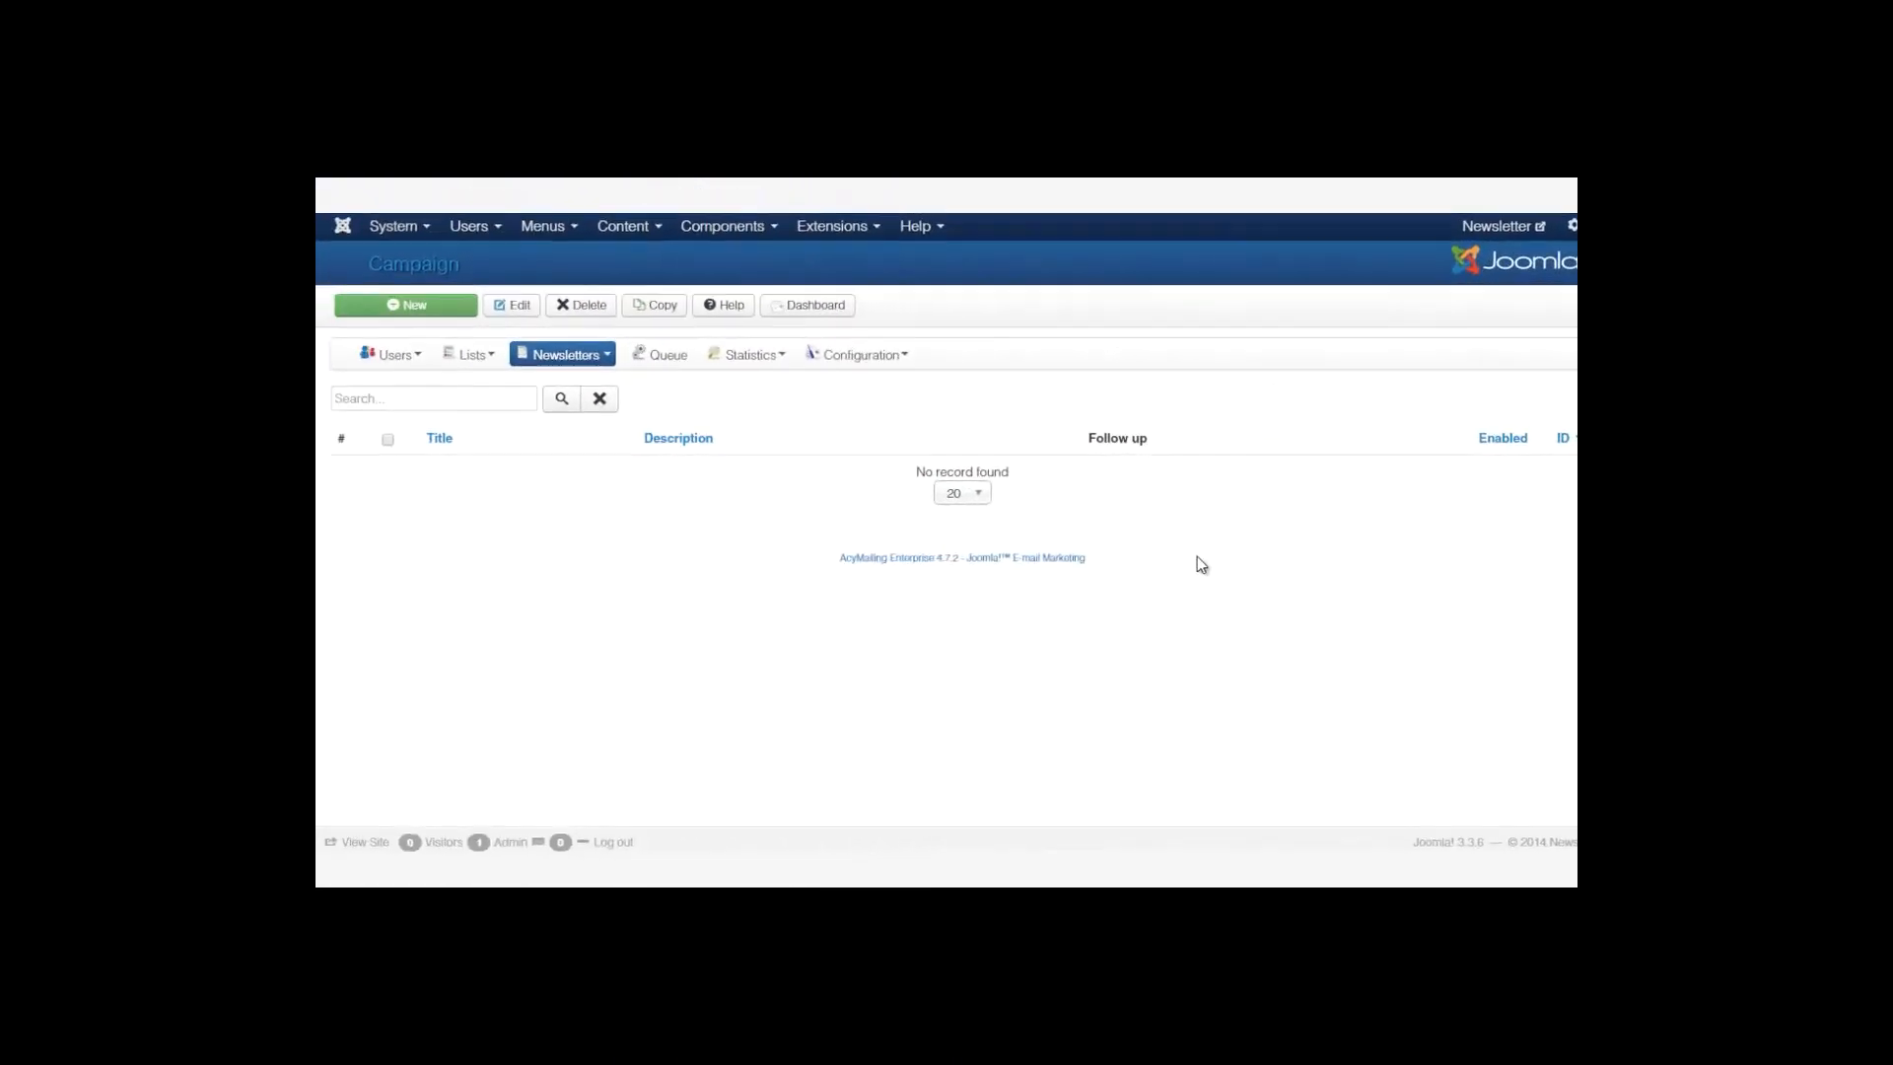
Go to Newsletters > Campaign and start a New campaign.
mouse_move(567, 351)
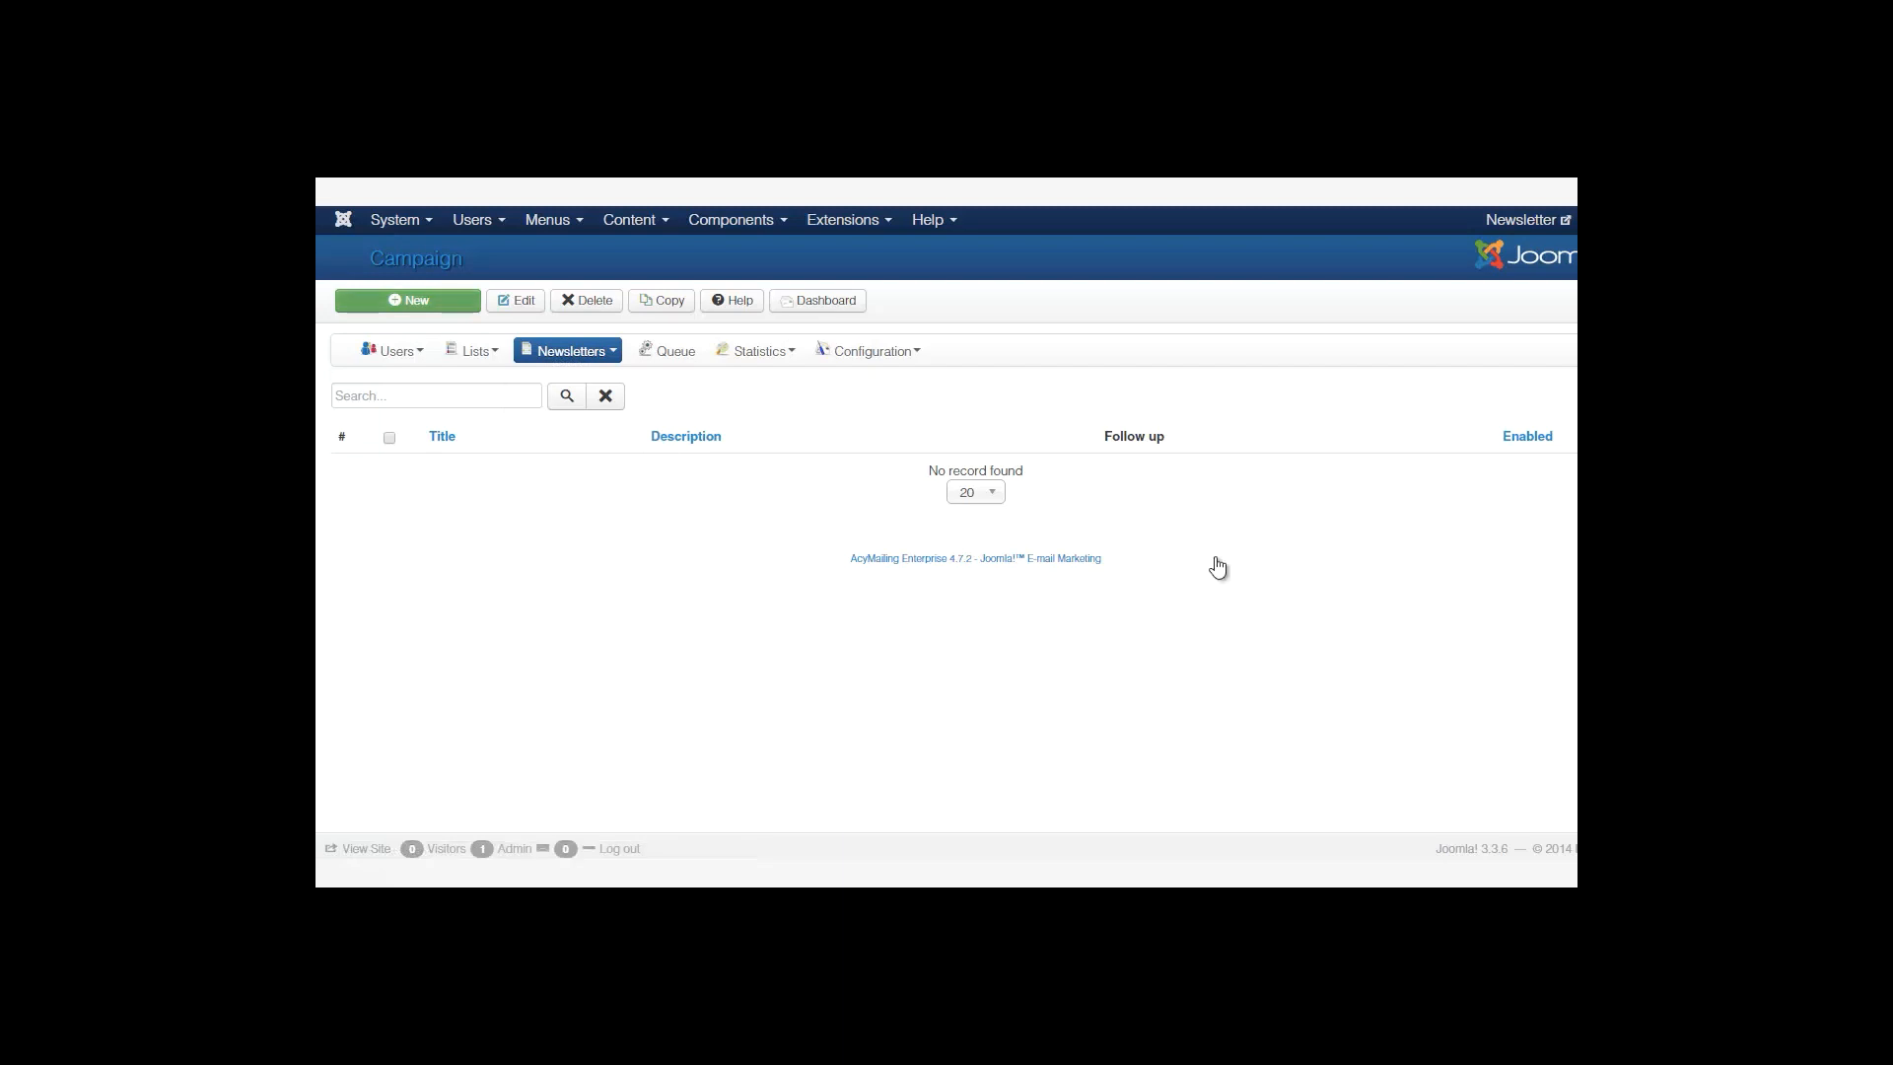
left_click(408, 300)
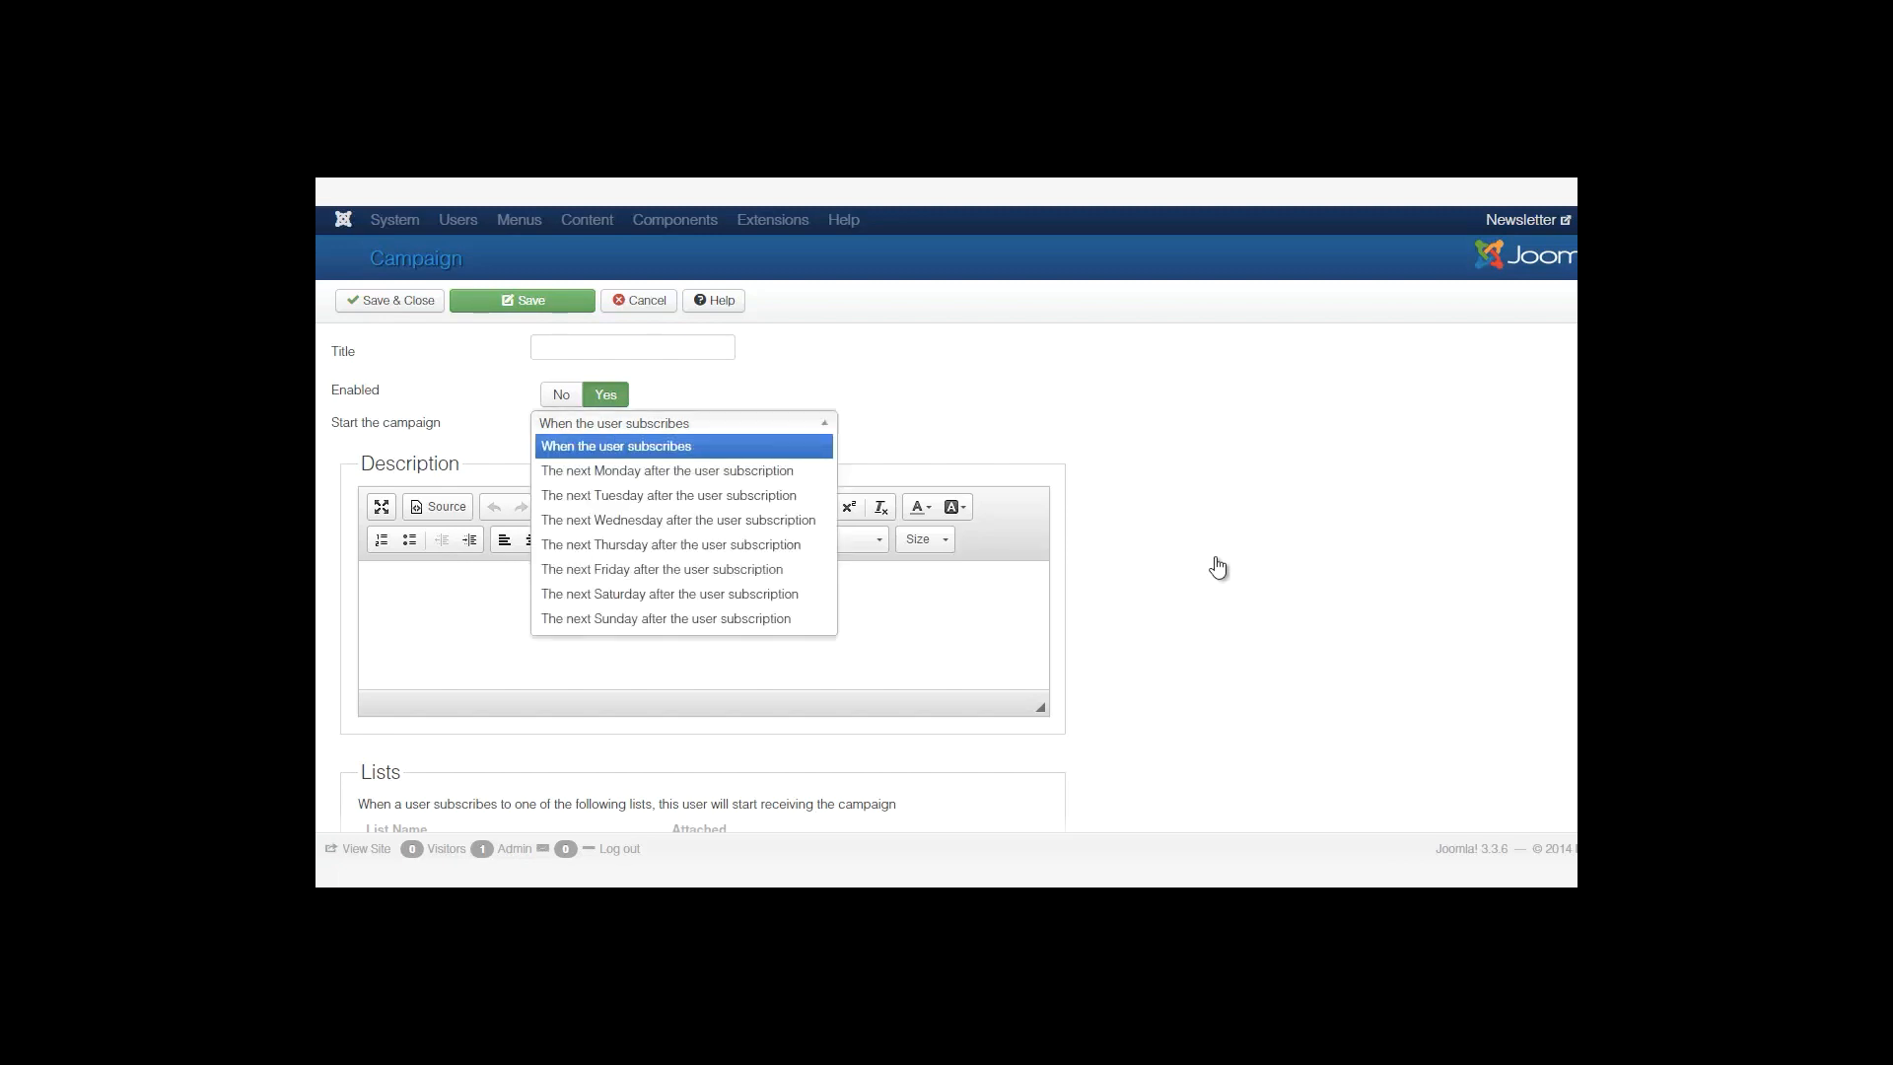
Browse the 'Start the campaign' options, keeping it at When the user subscribes.
key("Down")
left_click(1215, 557)
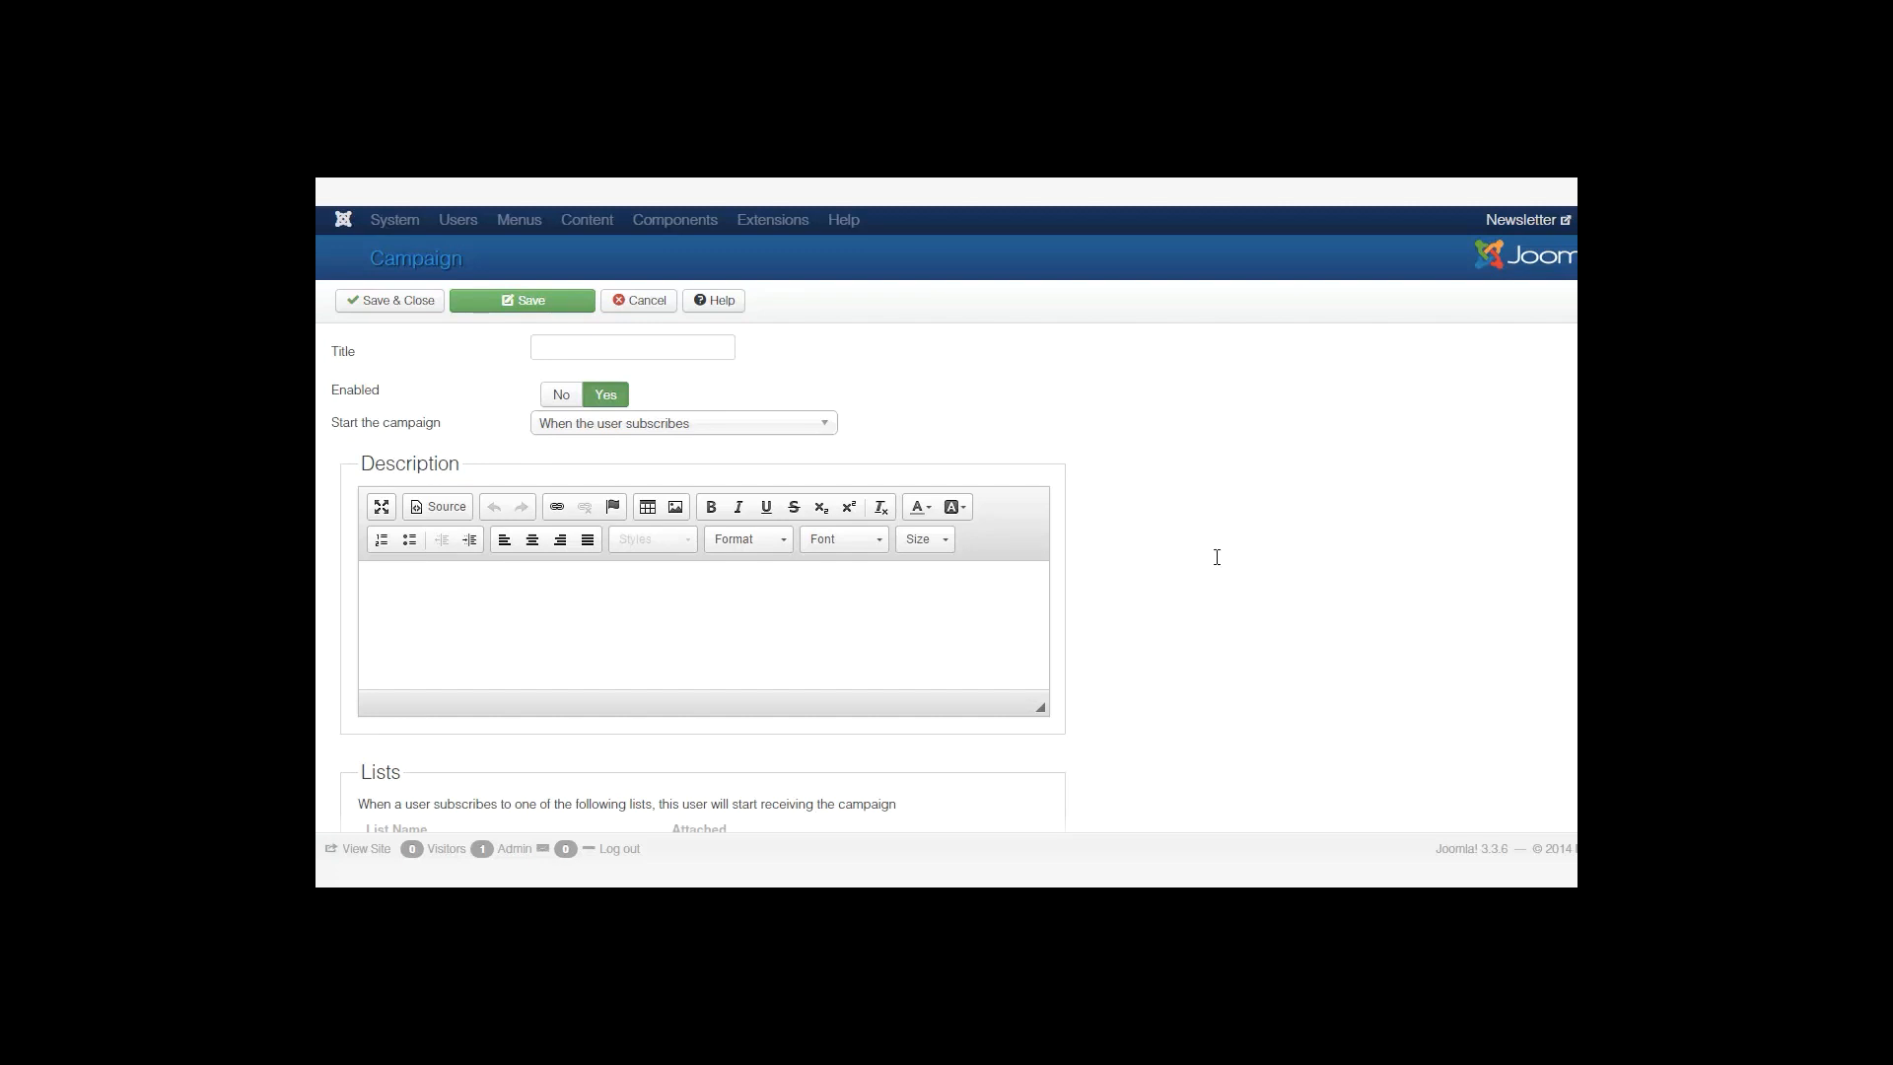
left_click(684, 423)
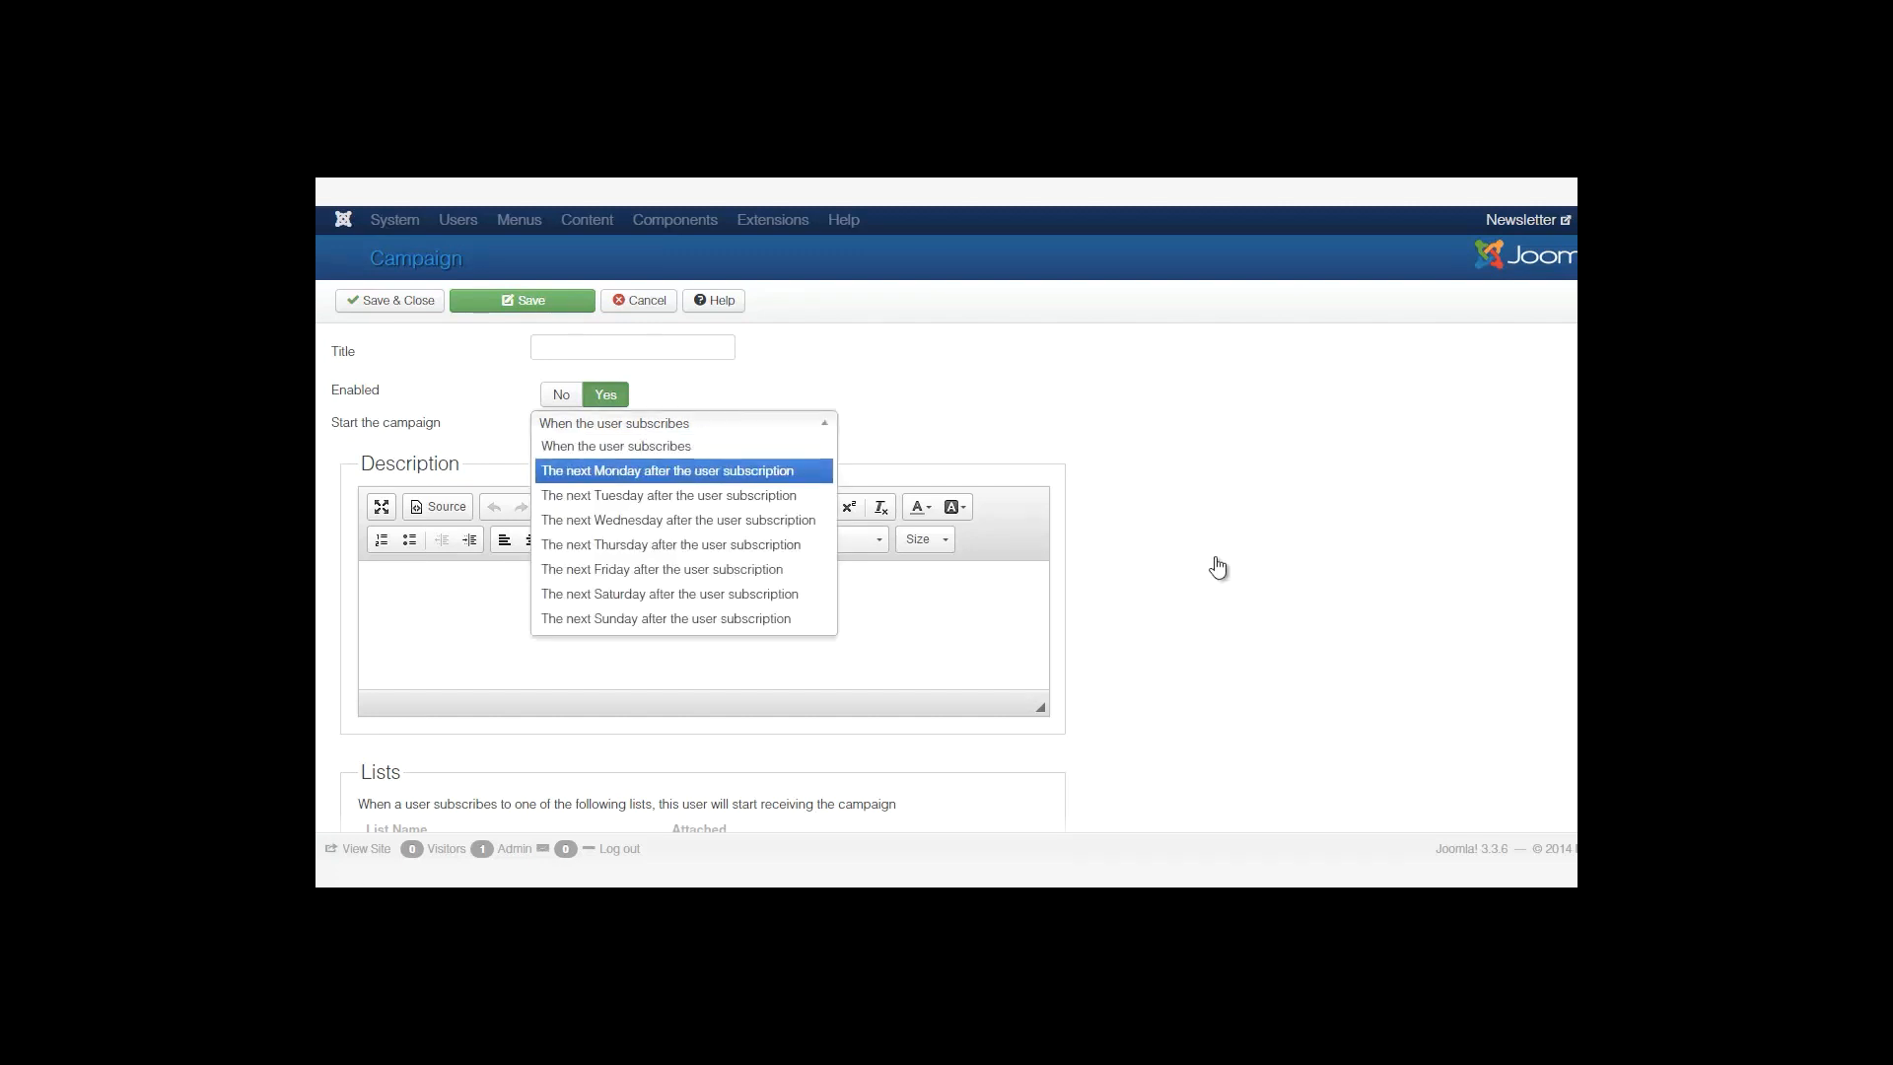
key("Down")
key("Down")
key("Down")
key("Down")
key("Down")
key("Down")
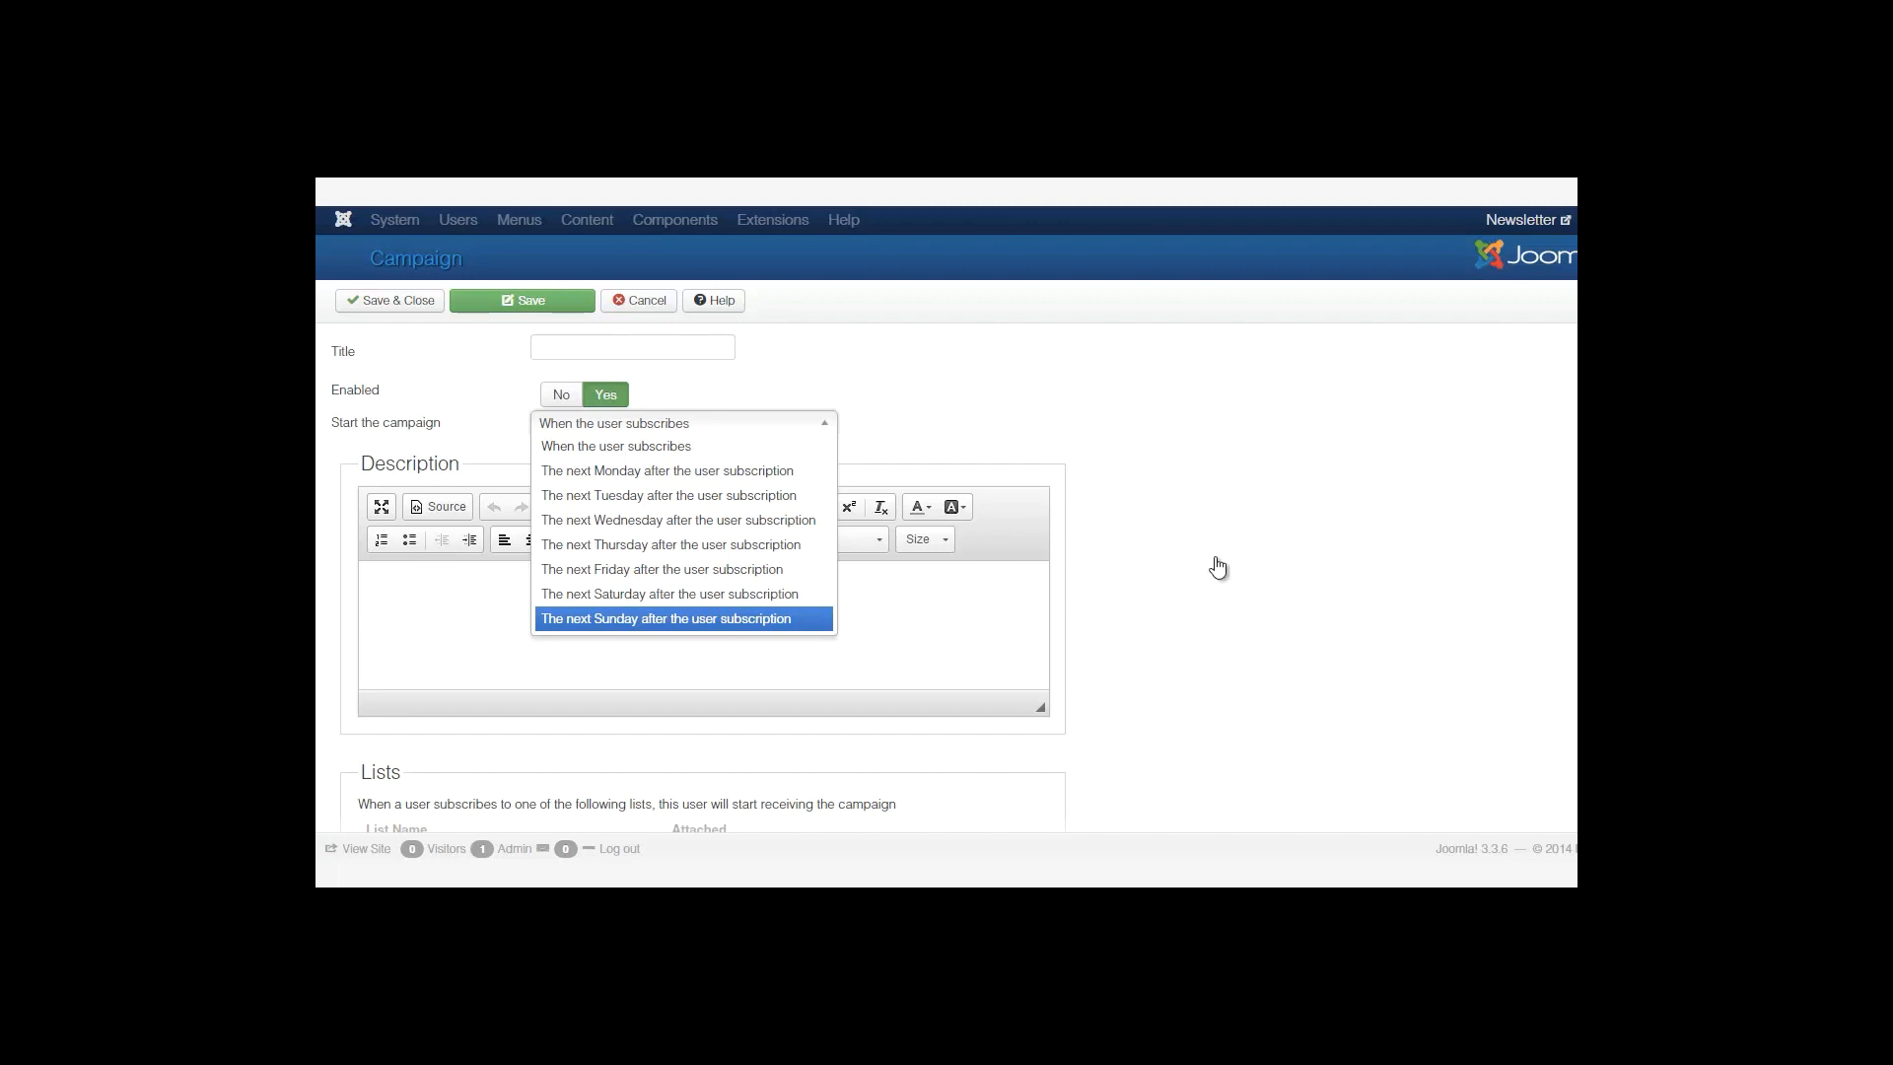
key("Up")
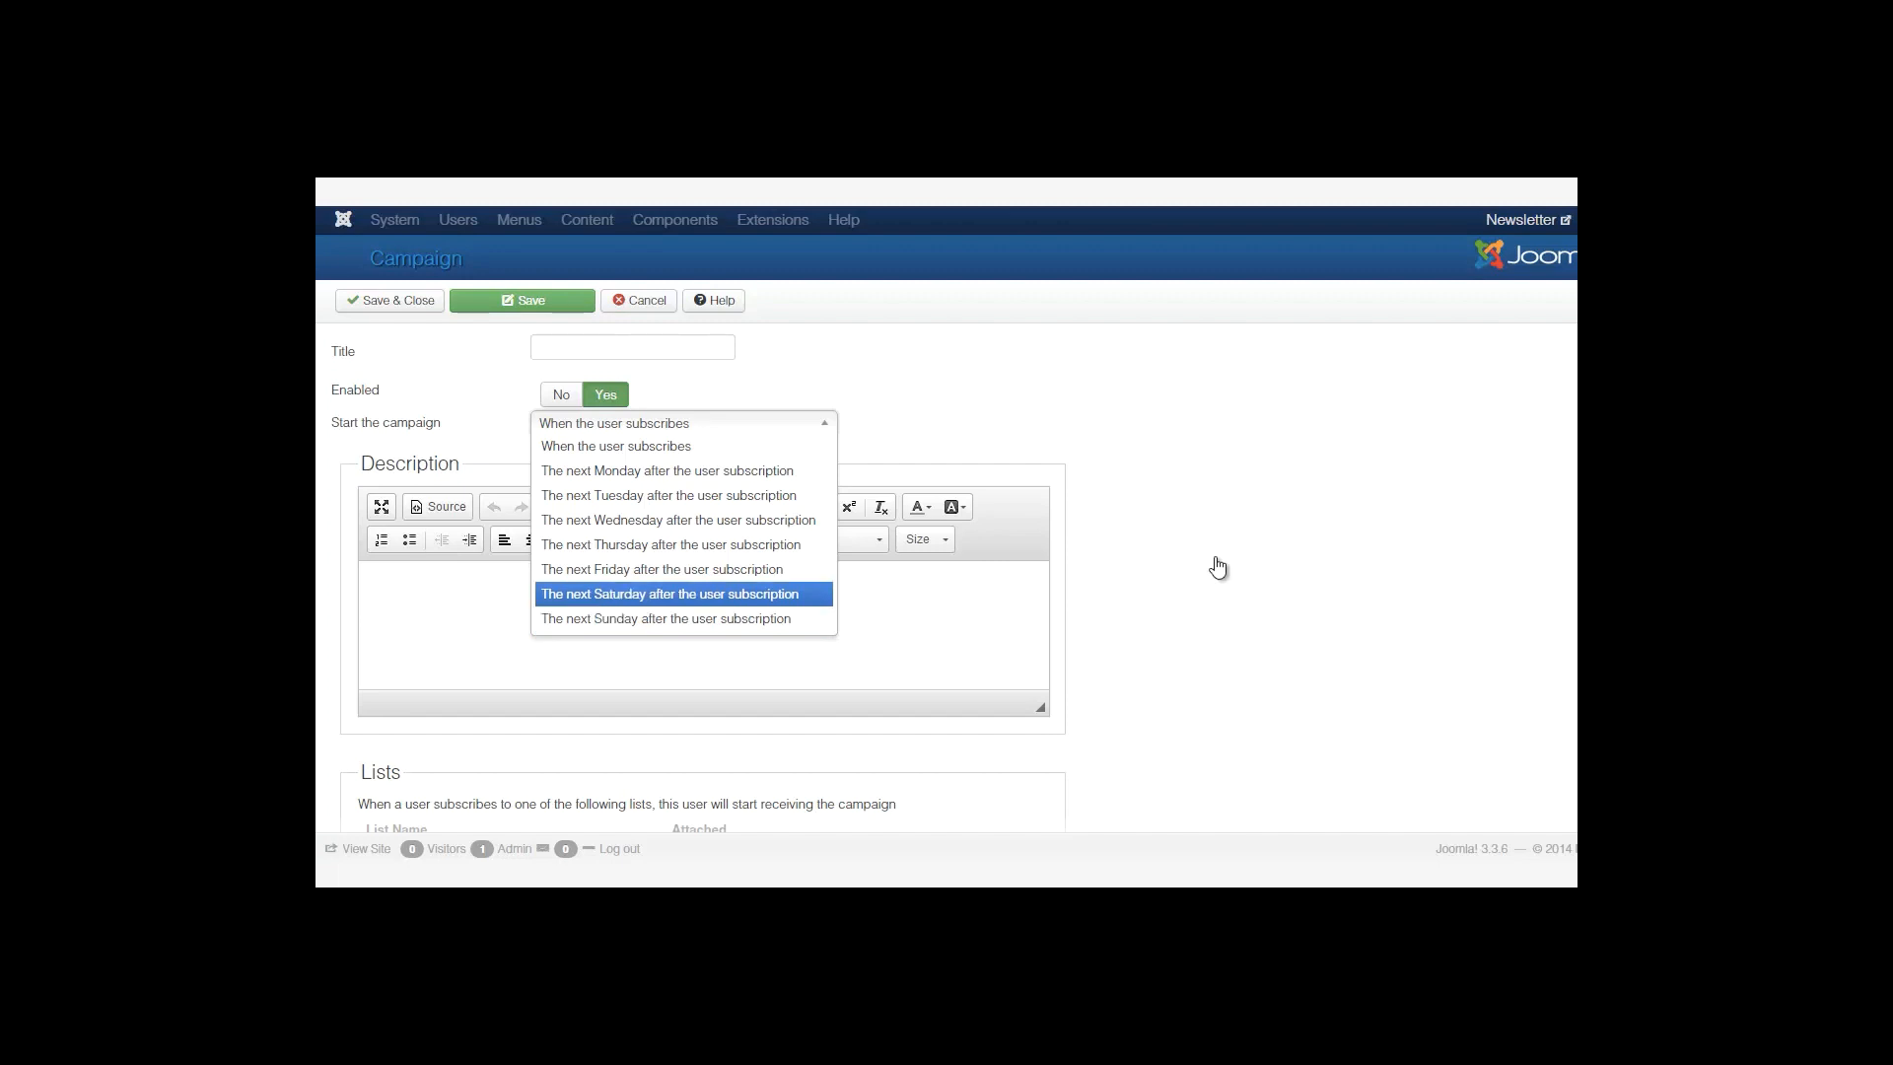
left_click(1216, 557)
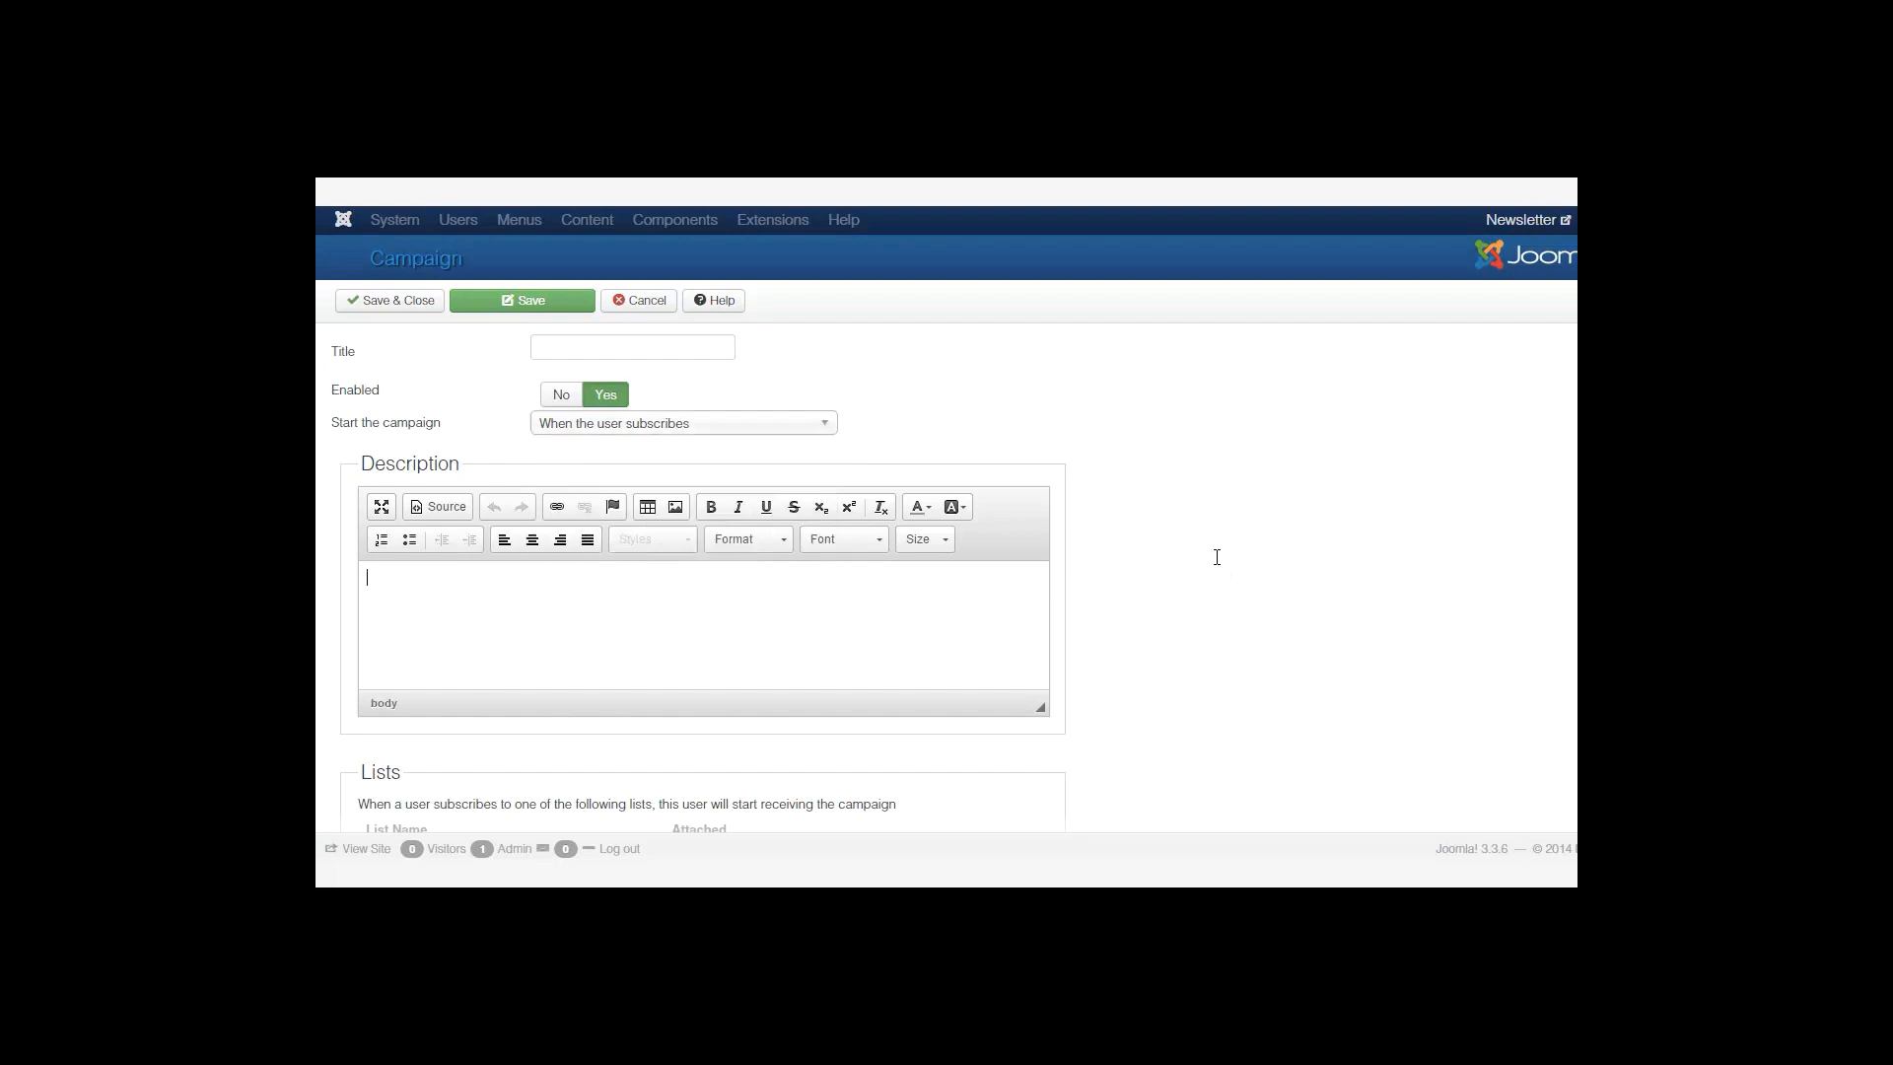
Set both New List and Newsletters to Yes for the campaign.
scroll(1216, 557, "down", 3)
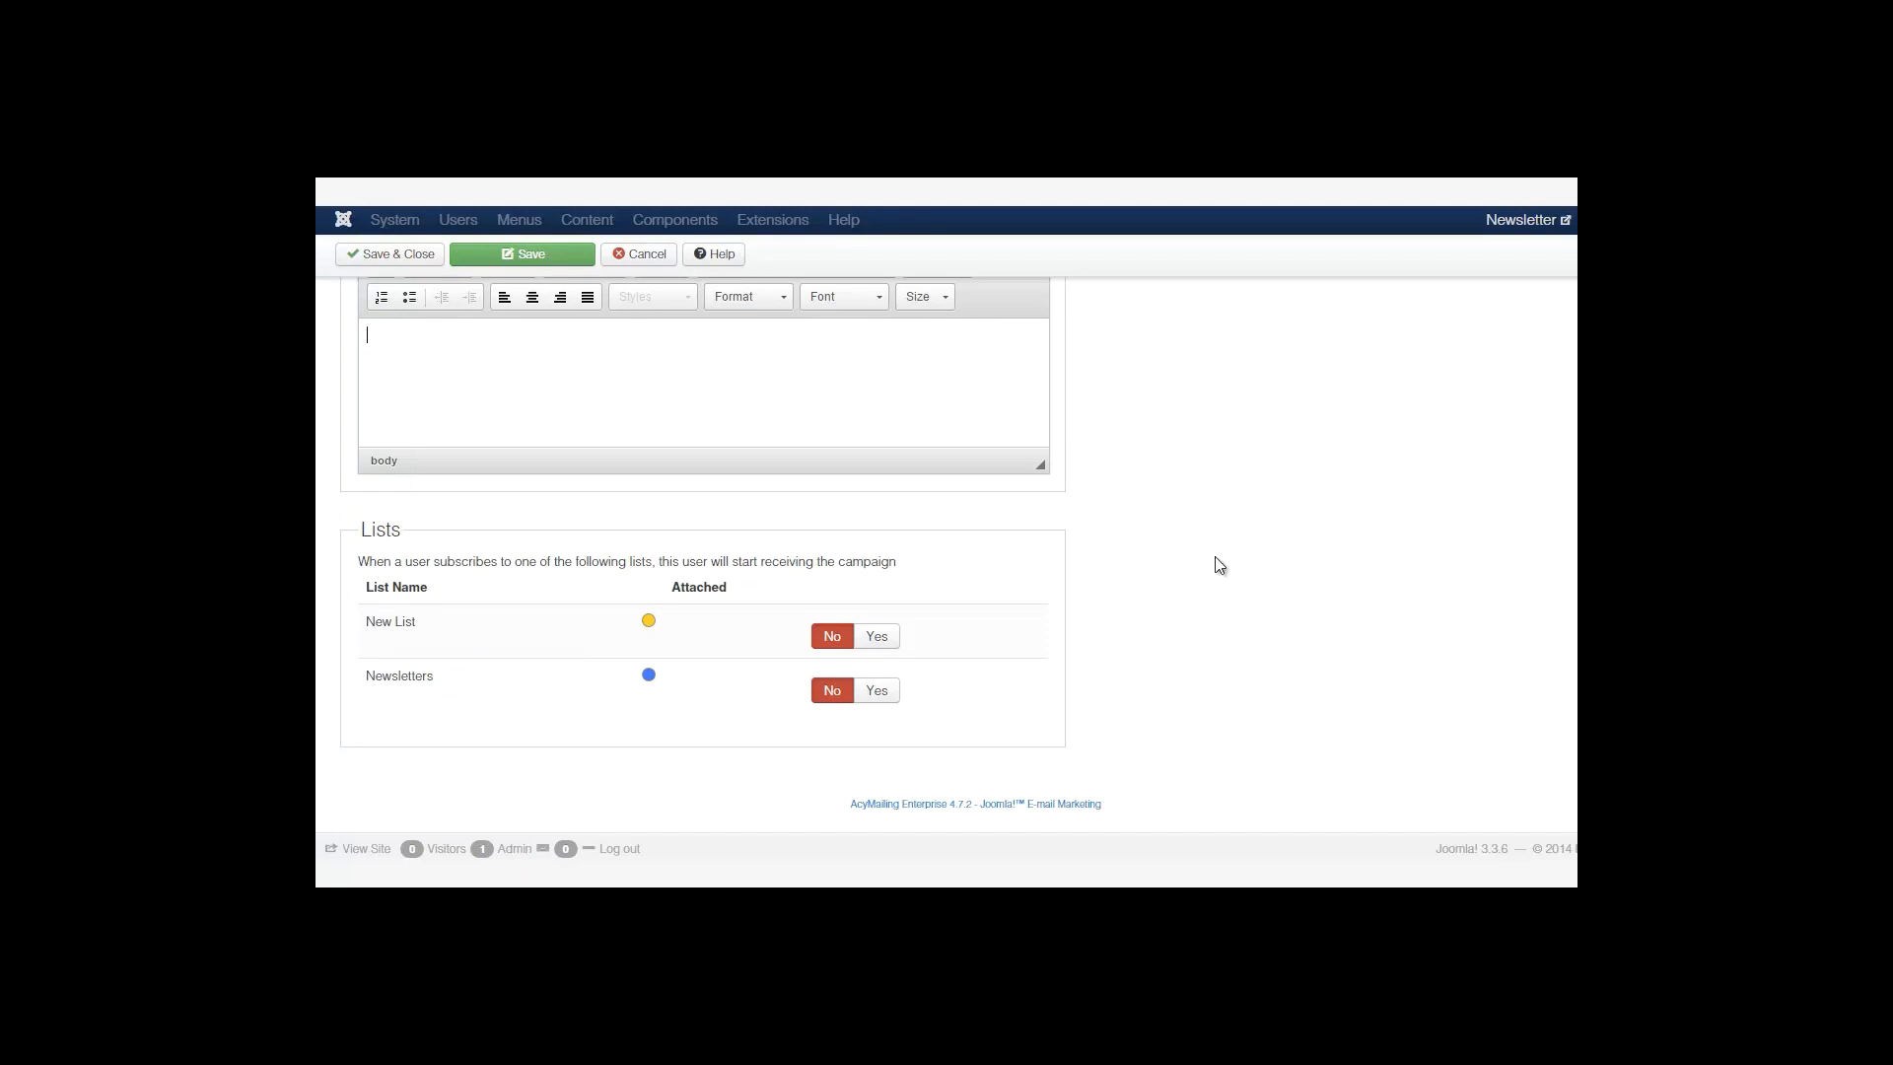
left_click(876, 637)
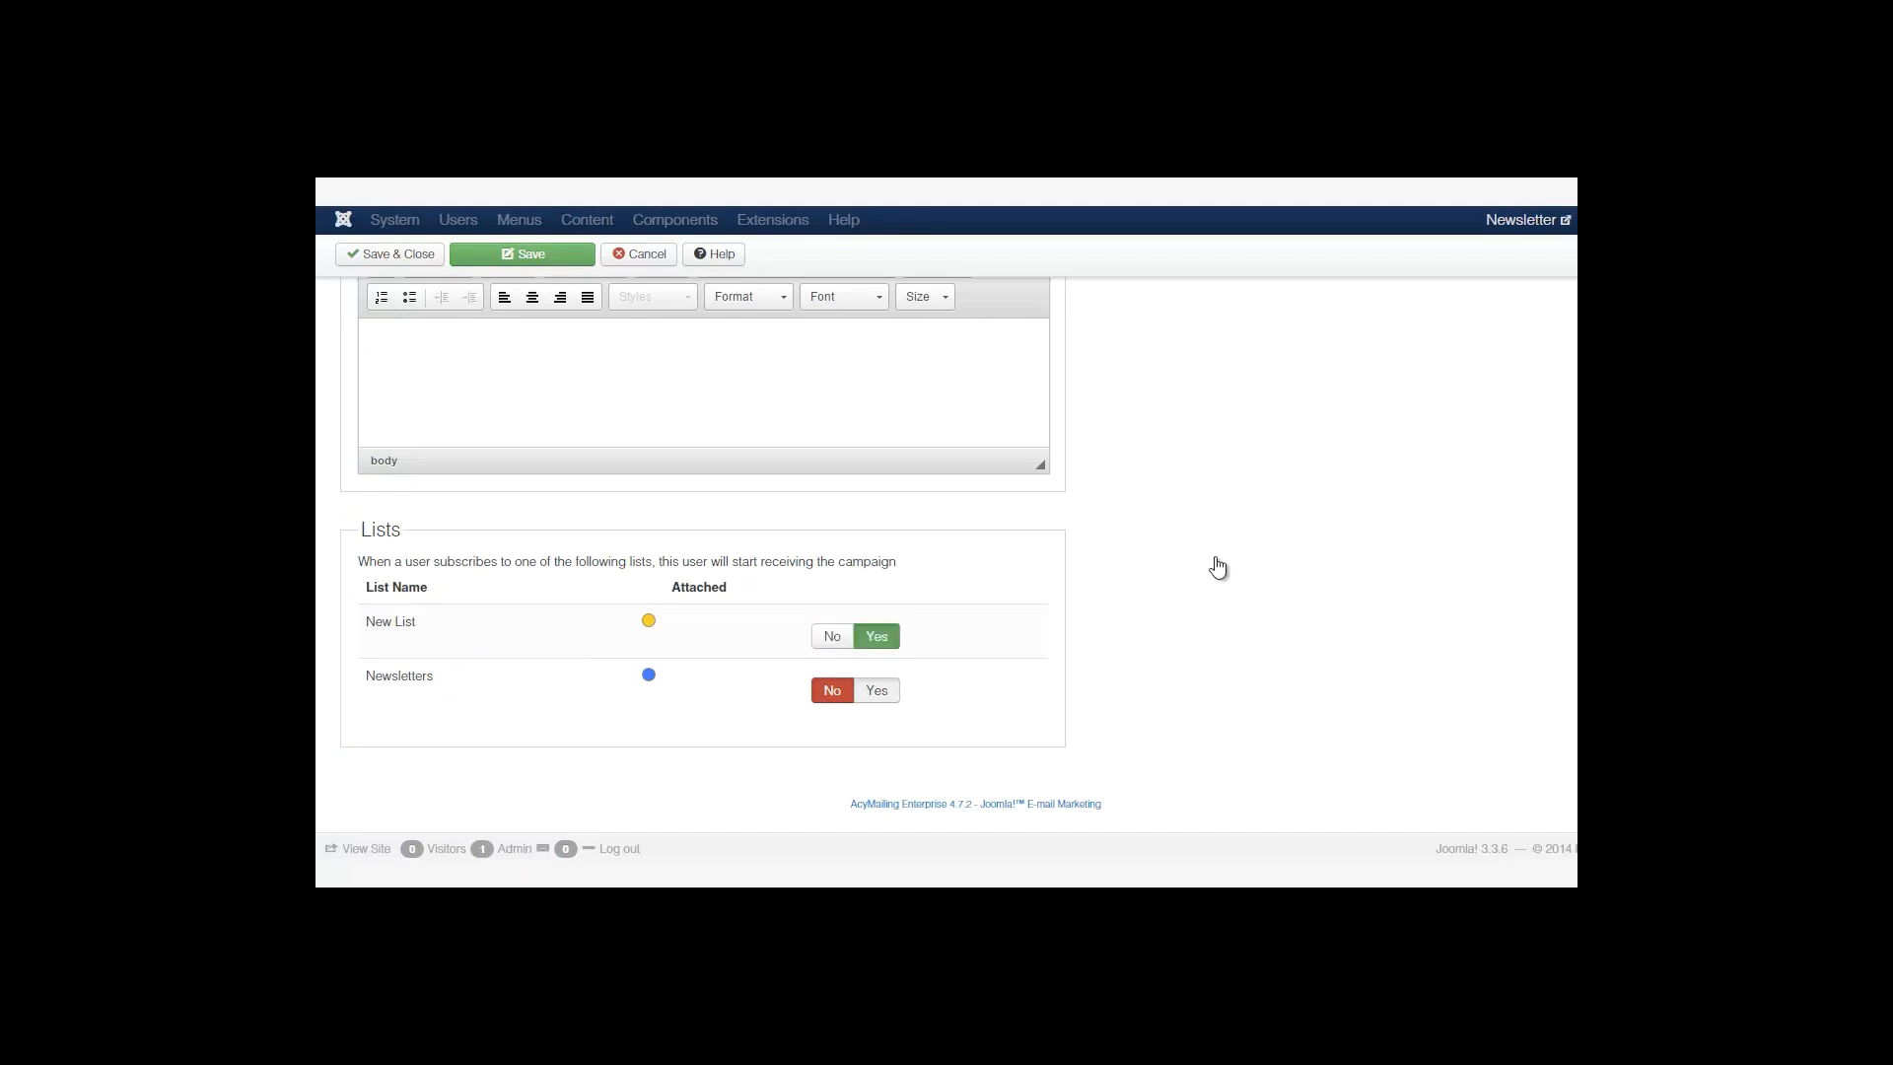
left_click(876, 691)
left_click(832, 690)
left_click(832, 636)
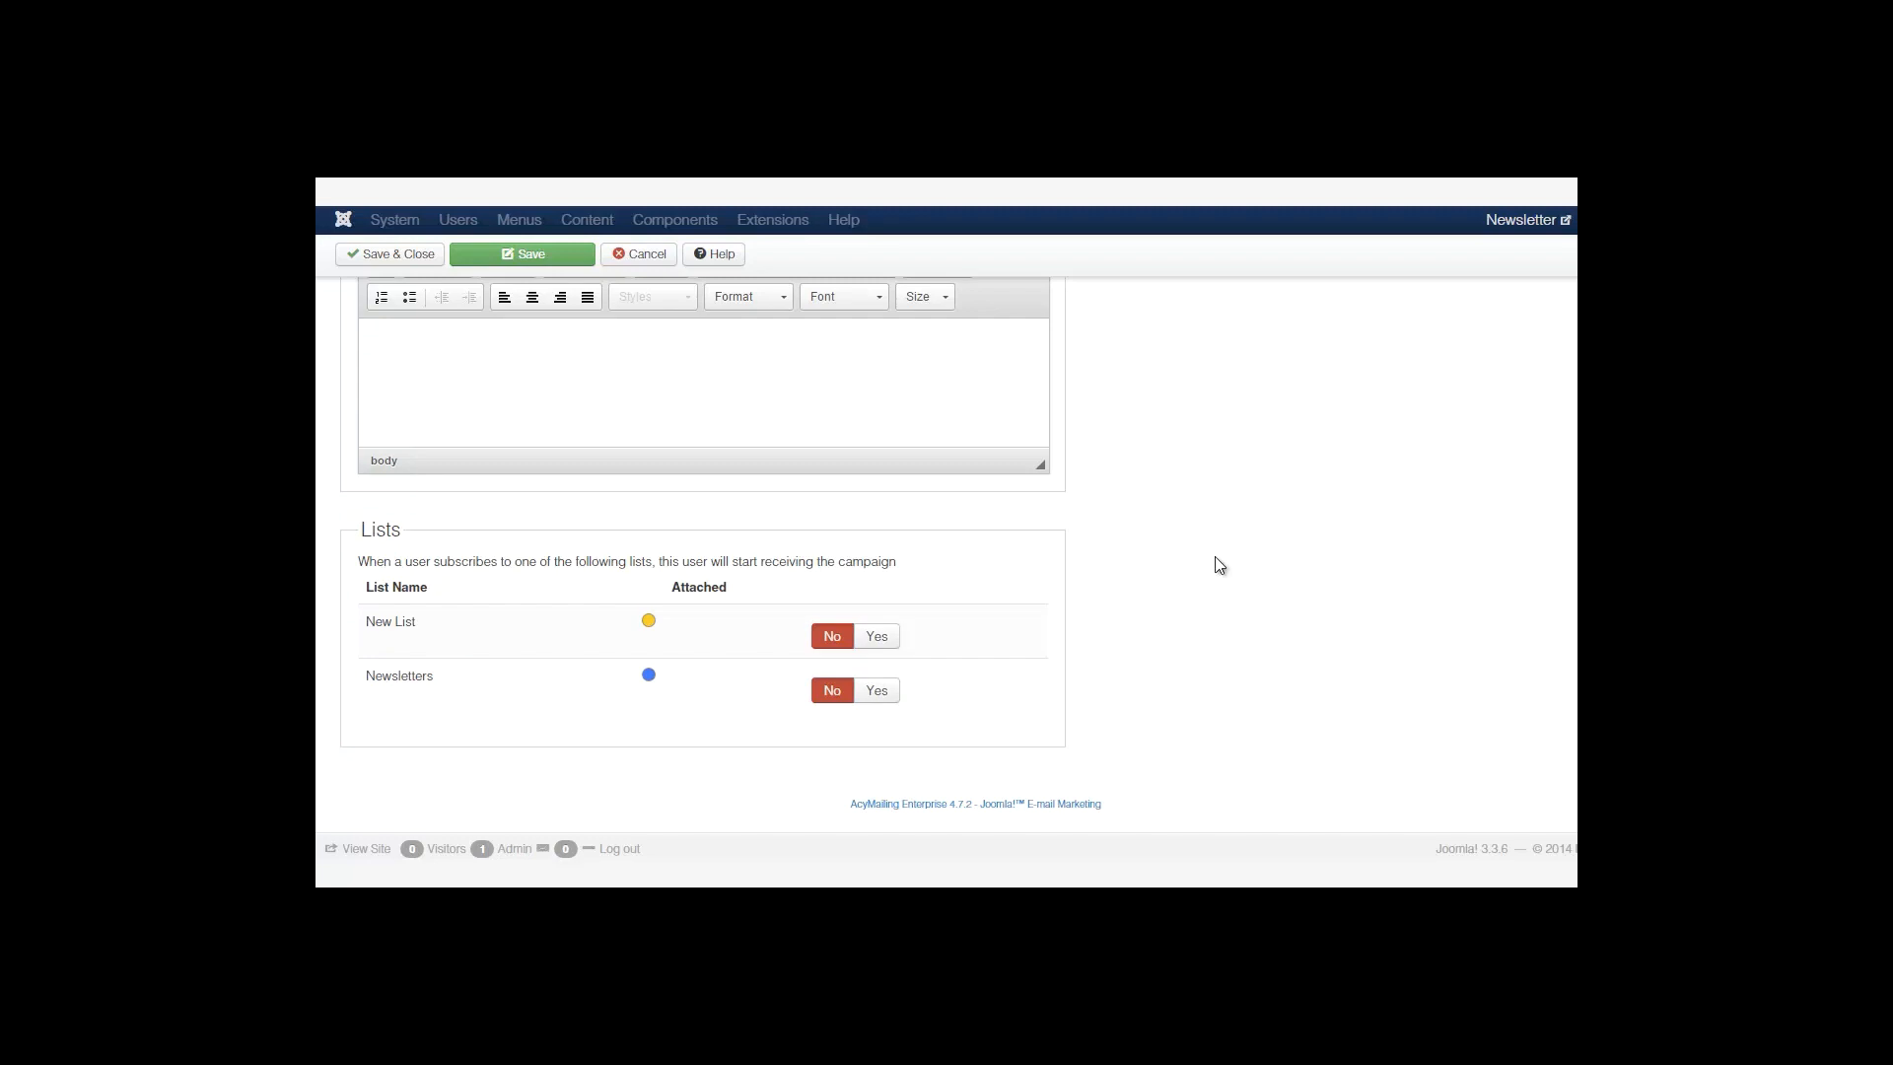
left_click(876, 636)
left_click(876, 690)
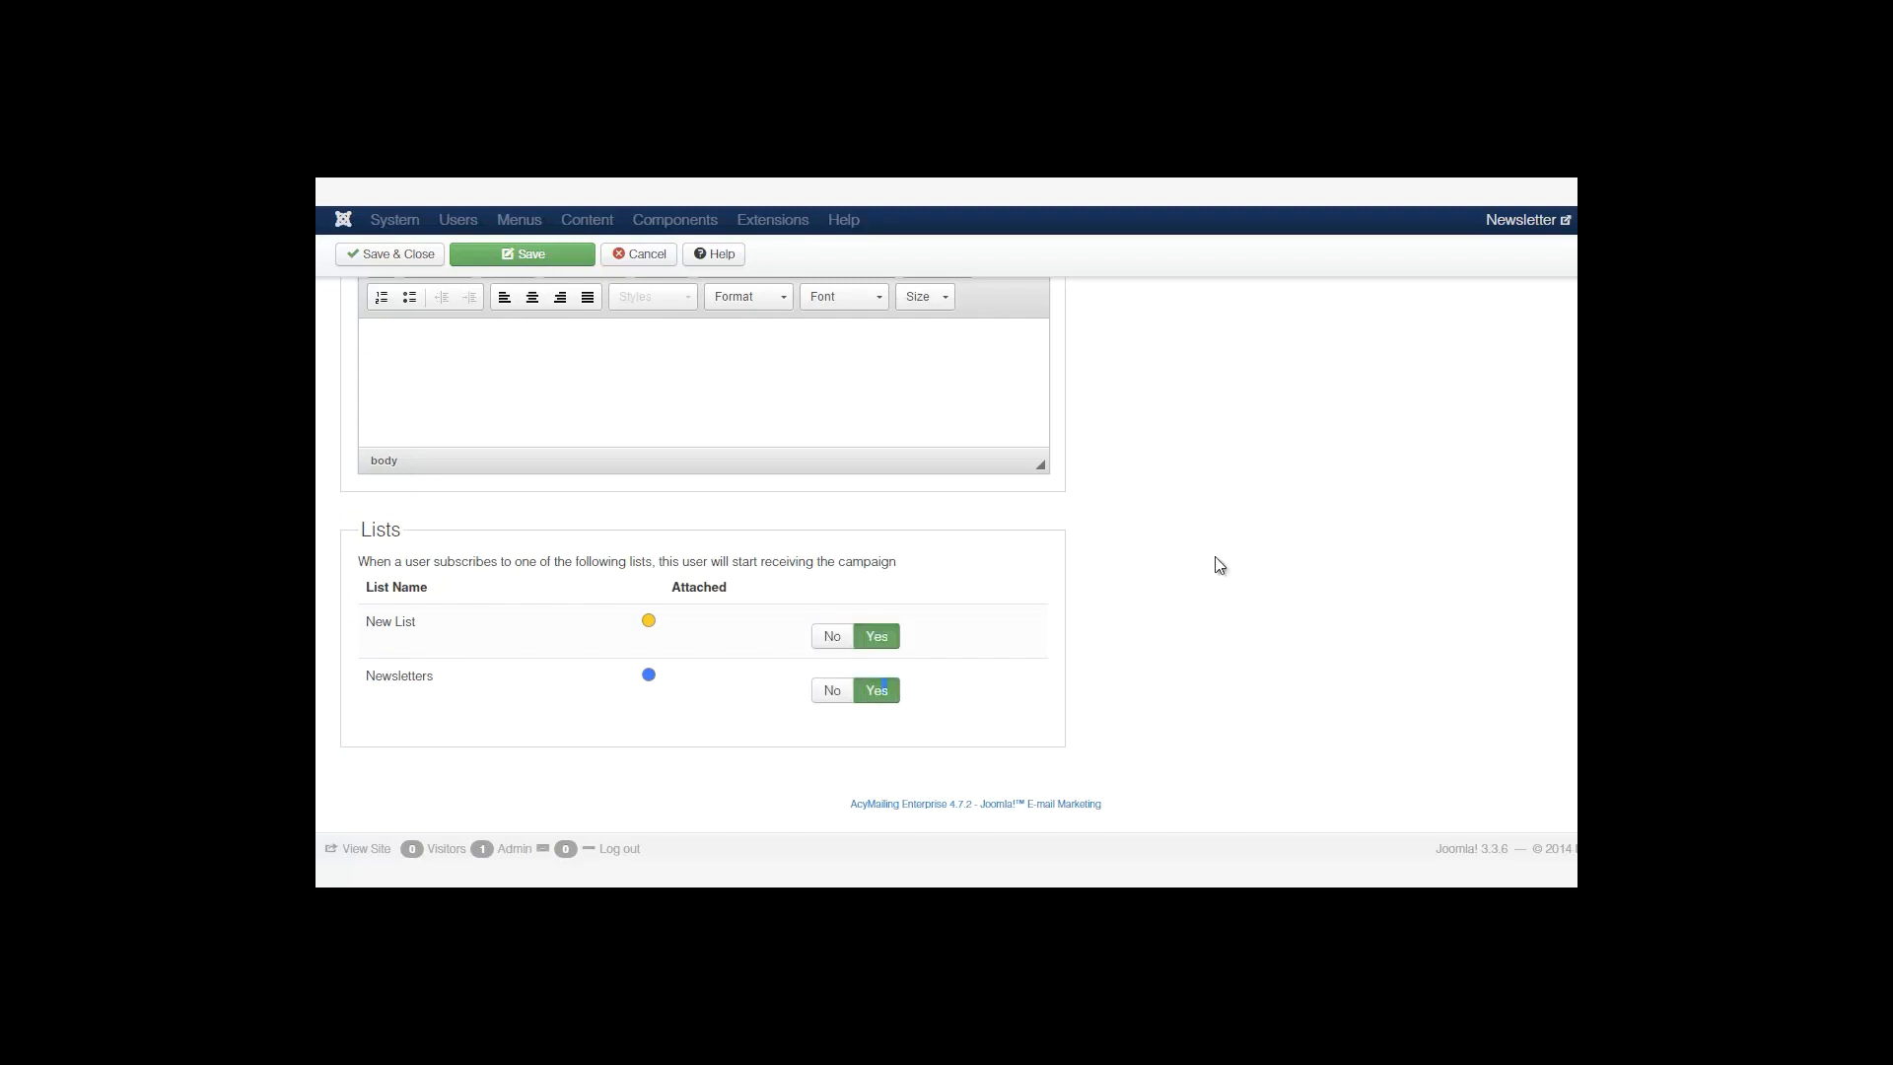
scroll(877, 690, "up", 3)
left_click(632, 347)
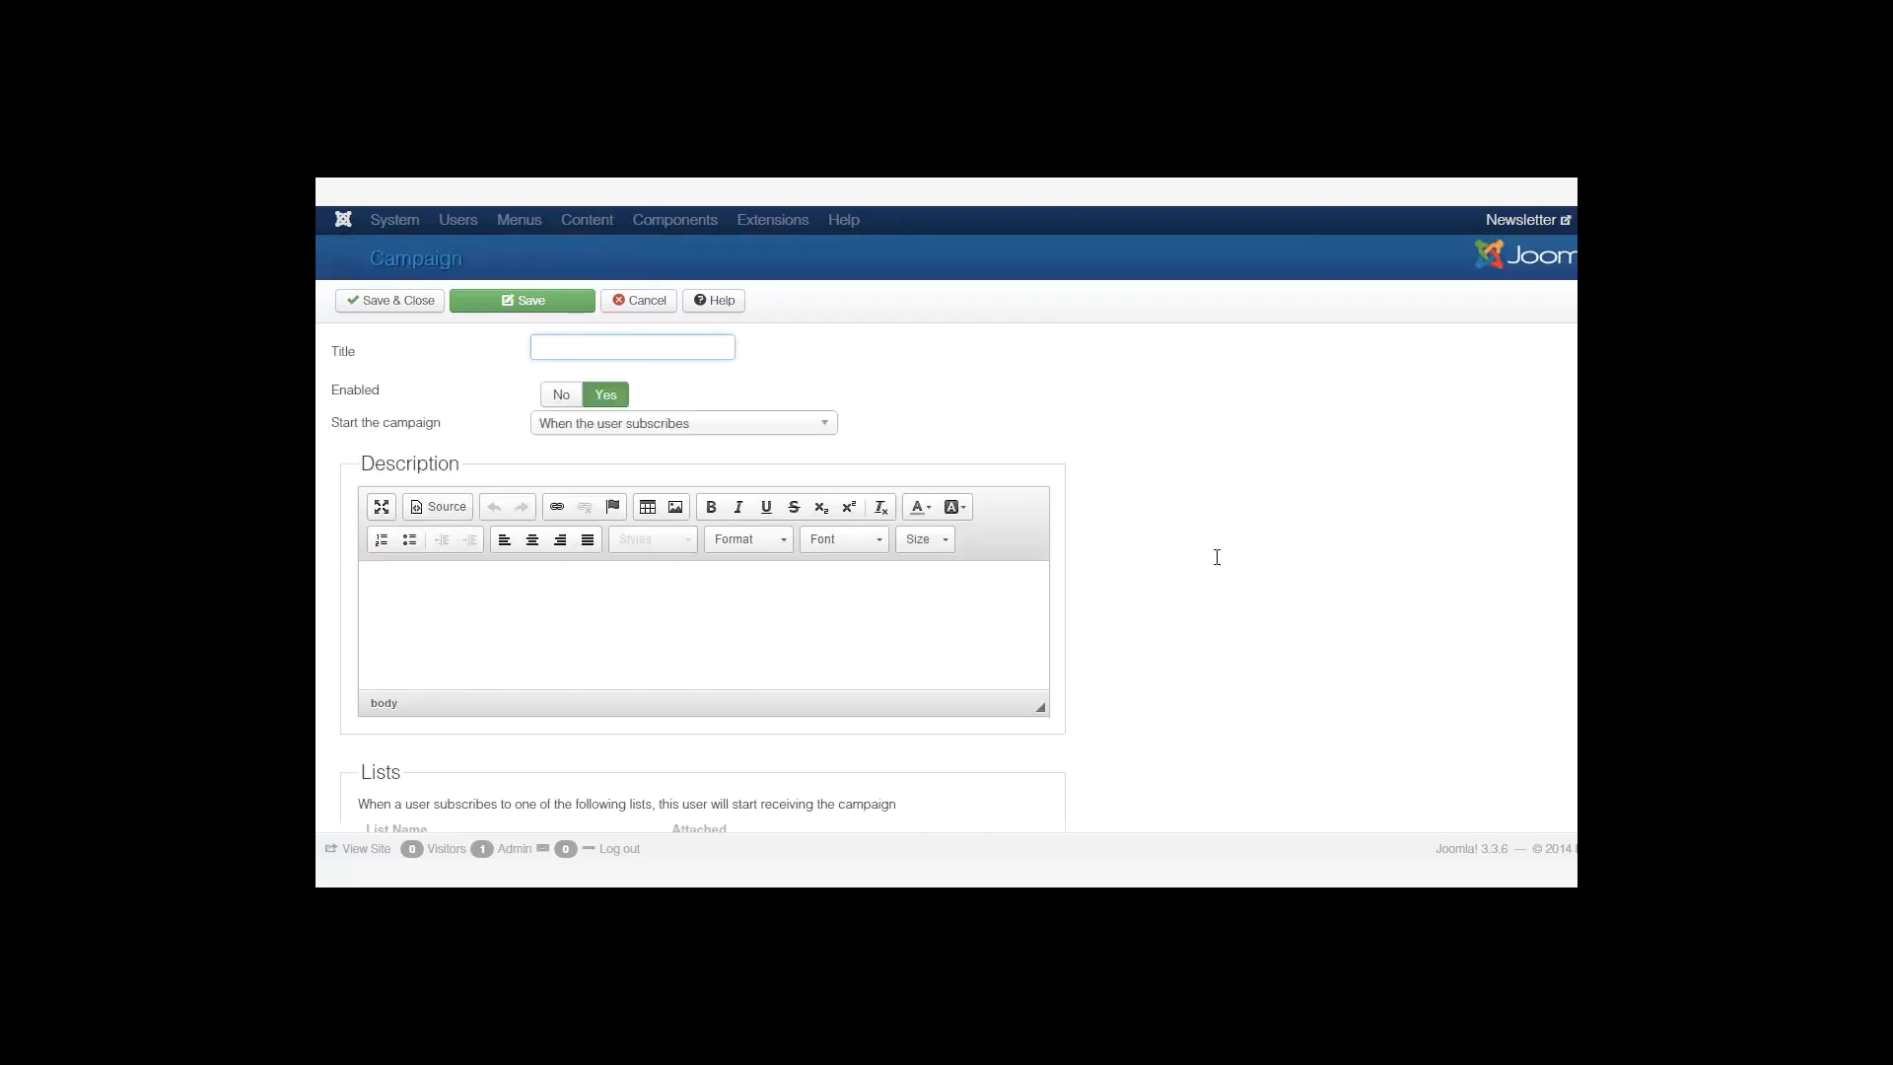
Title the campaign 'My First Campaign', start it the next Monday after subscription, describe it 'Hello', and save.
type("My First Campaign")
left_click(683, 423)
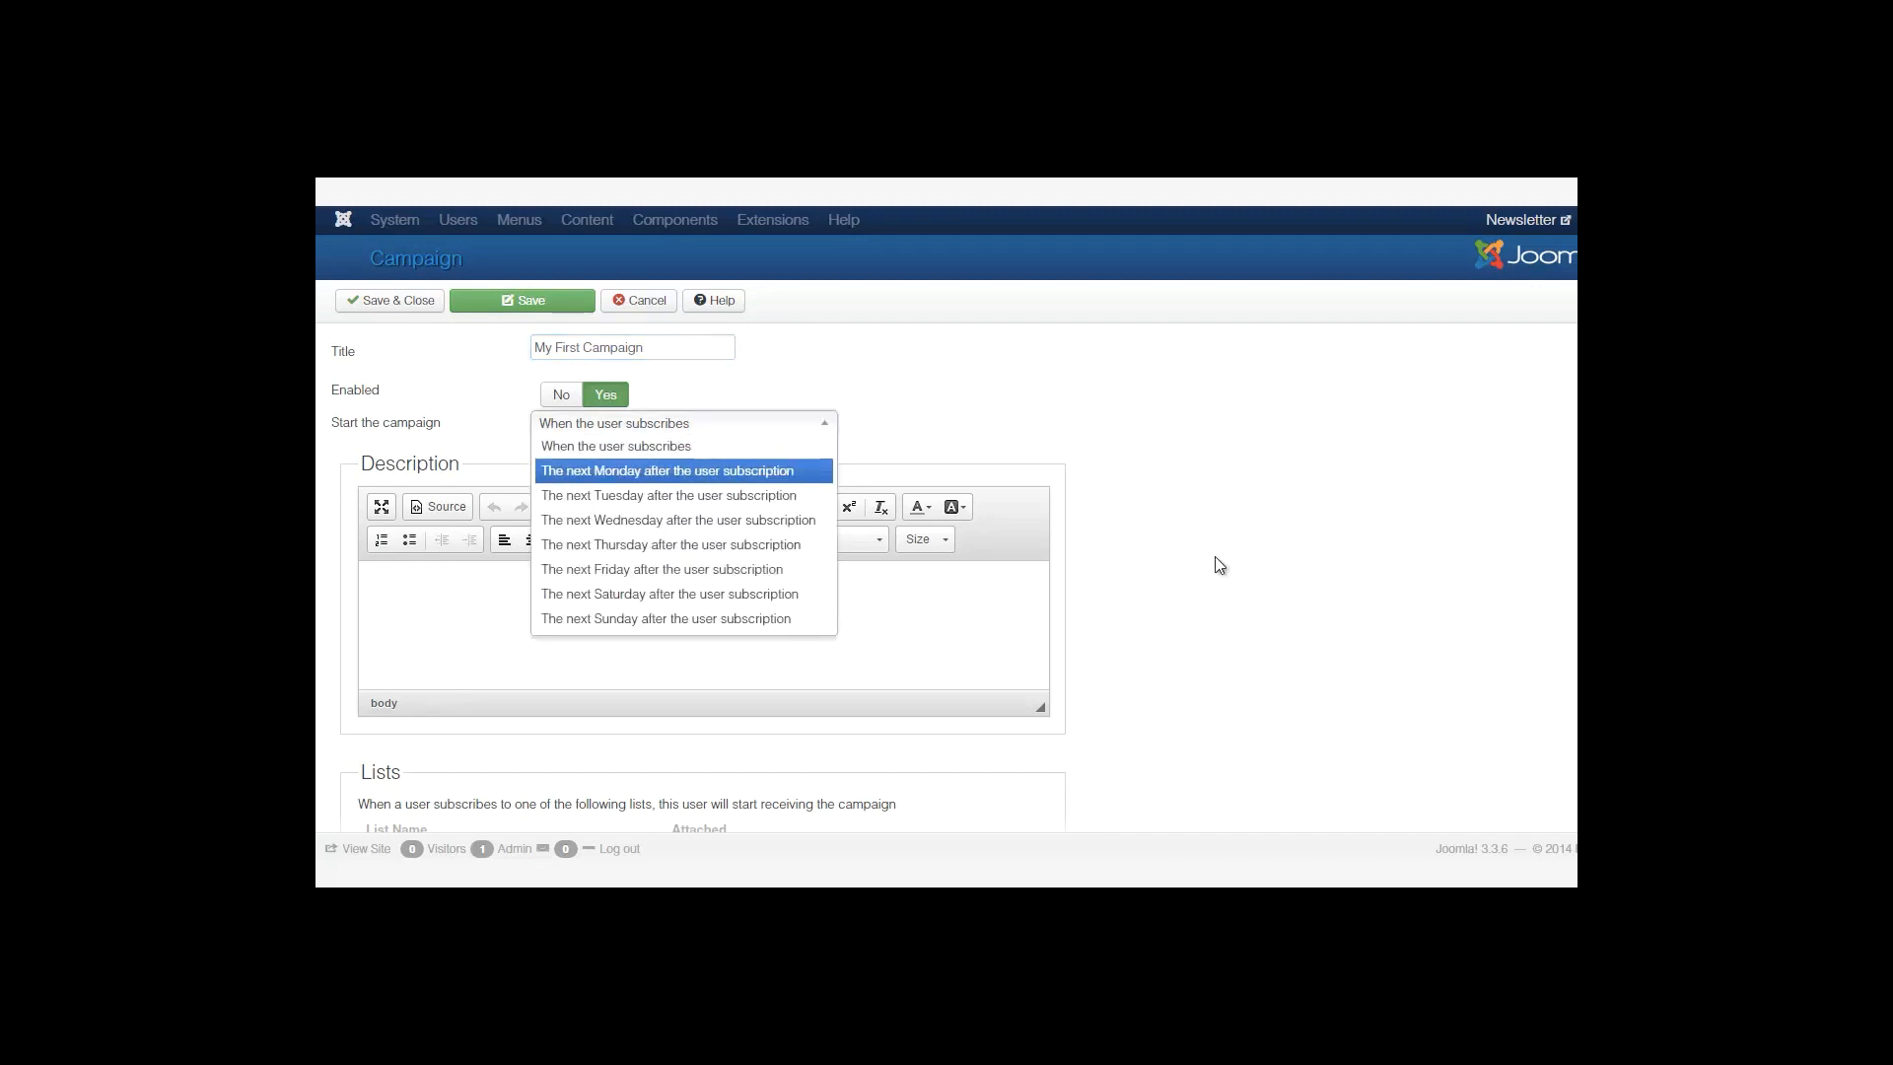
left_click(684, 469)
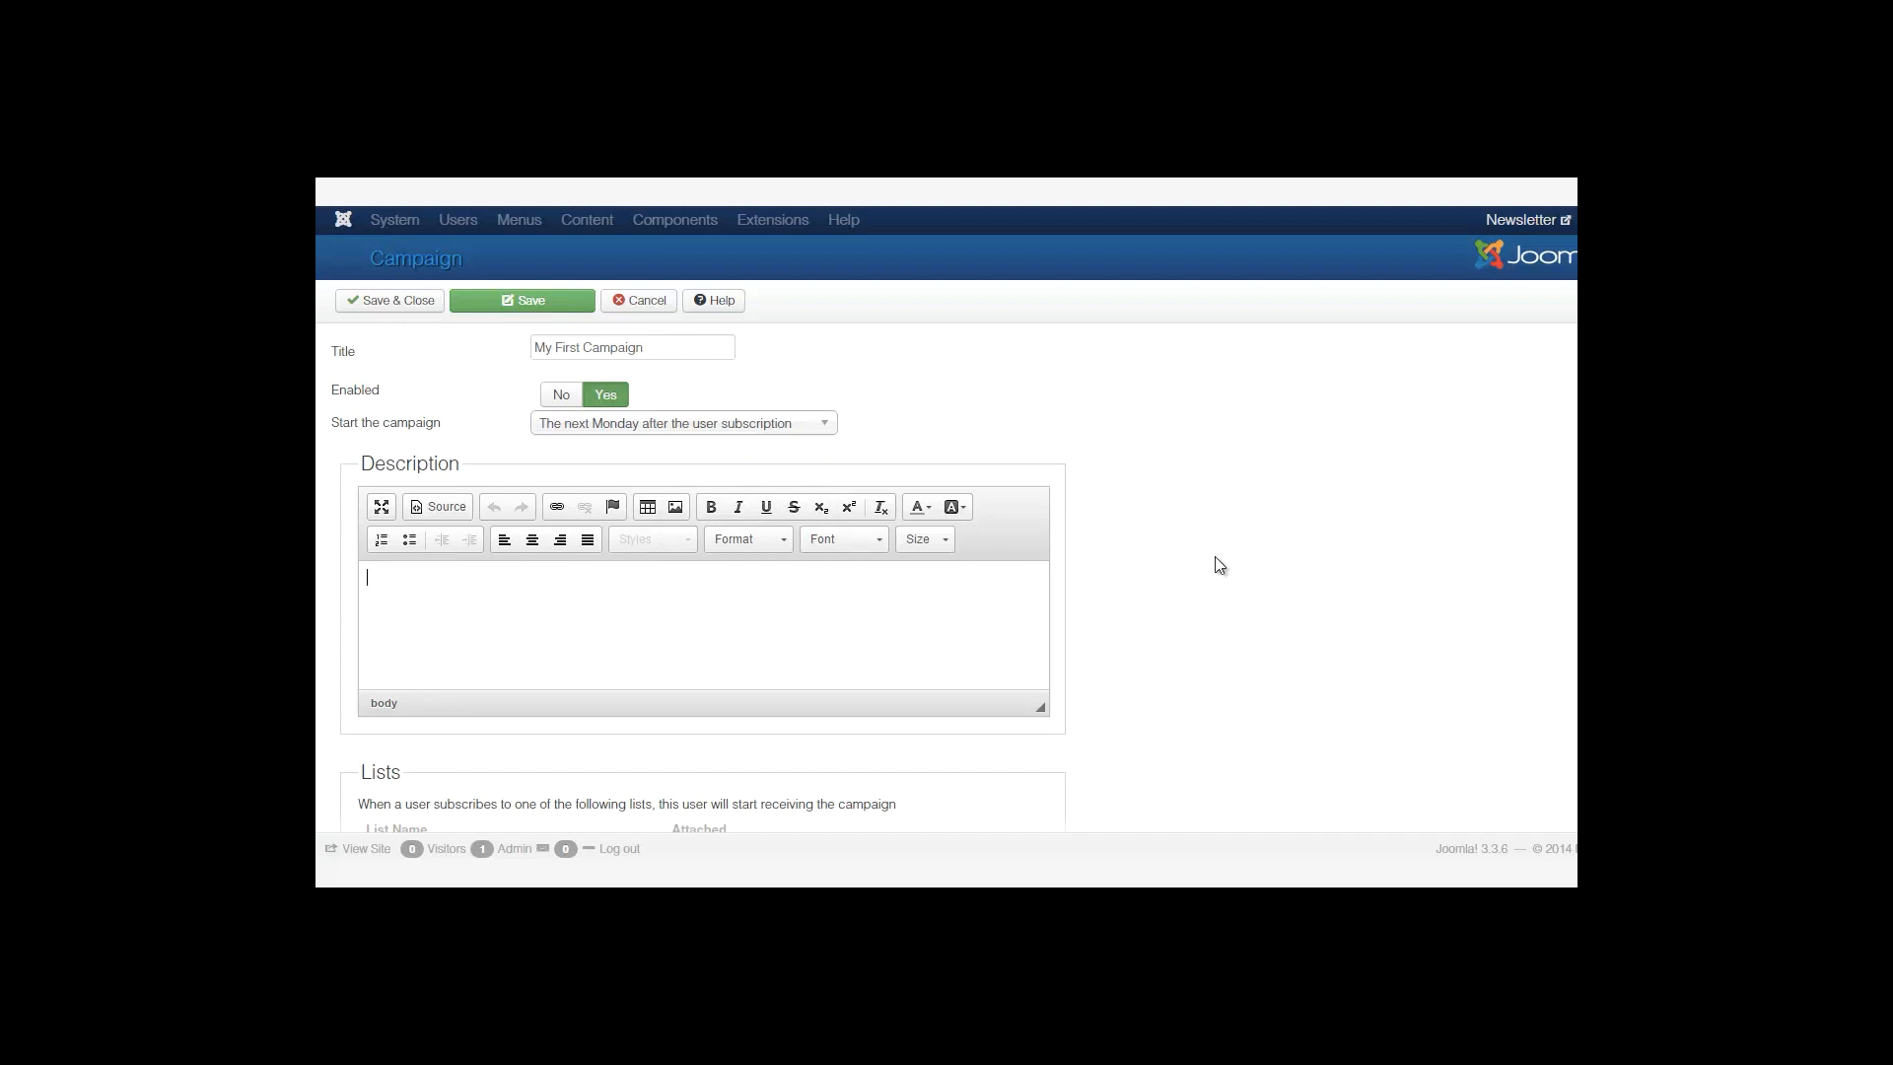
type("Hello")
left_click(390, 300)
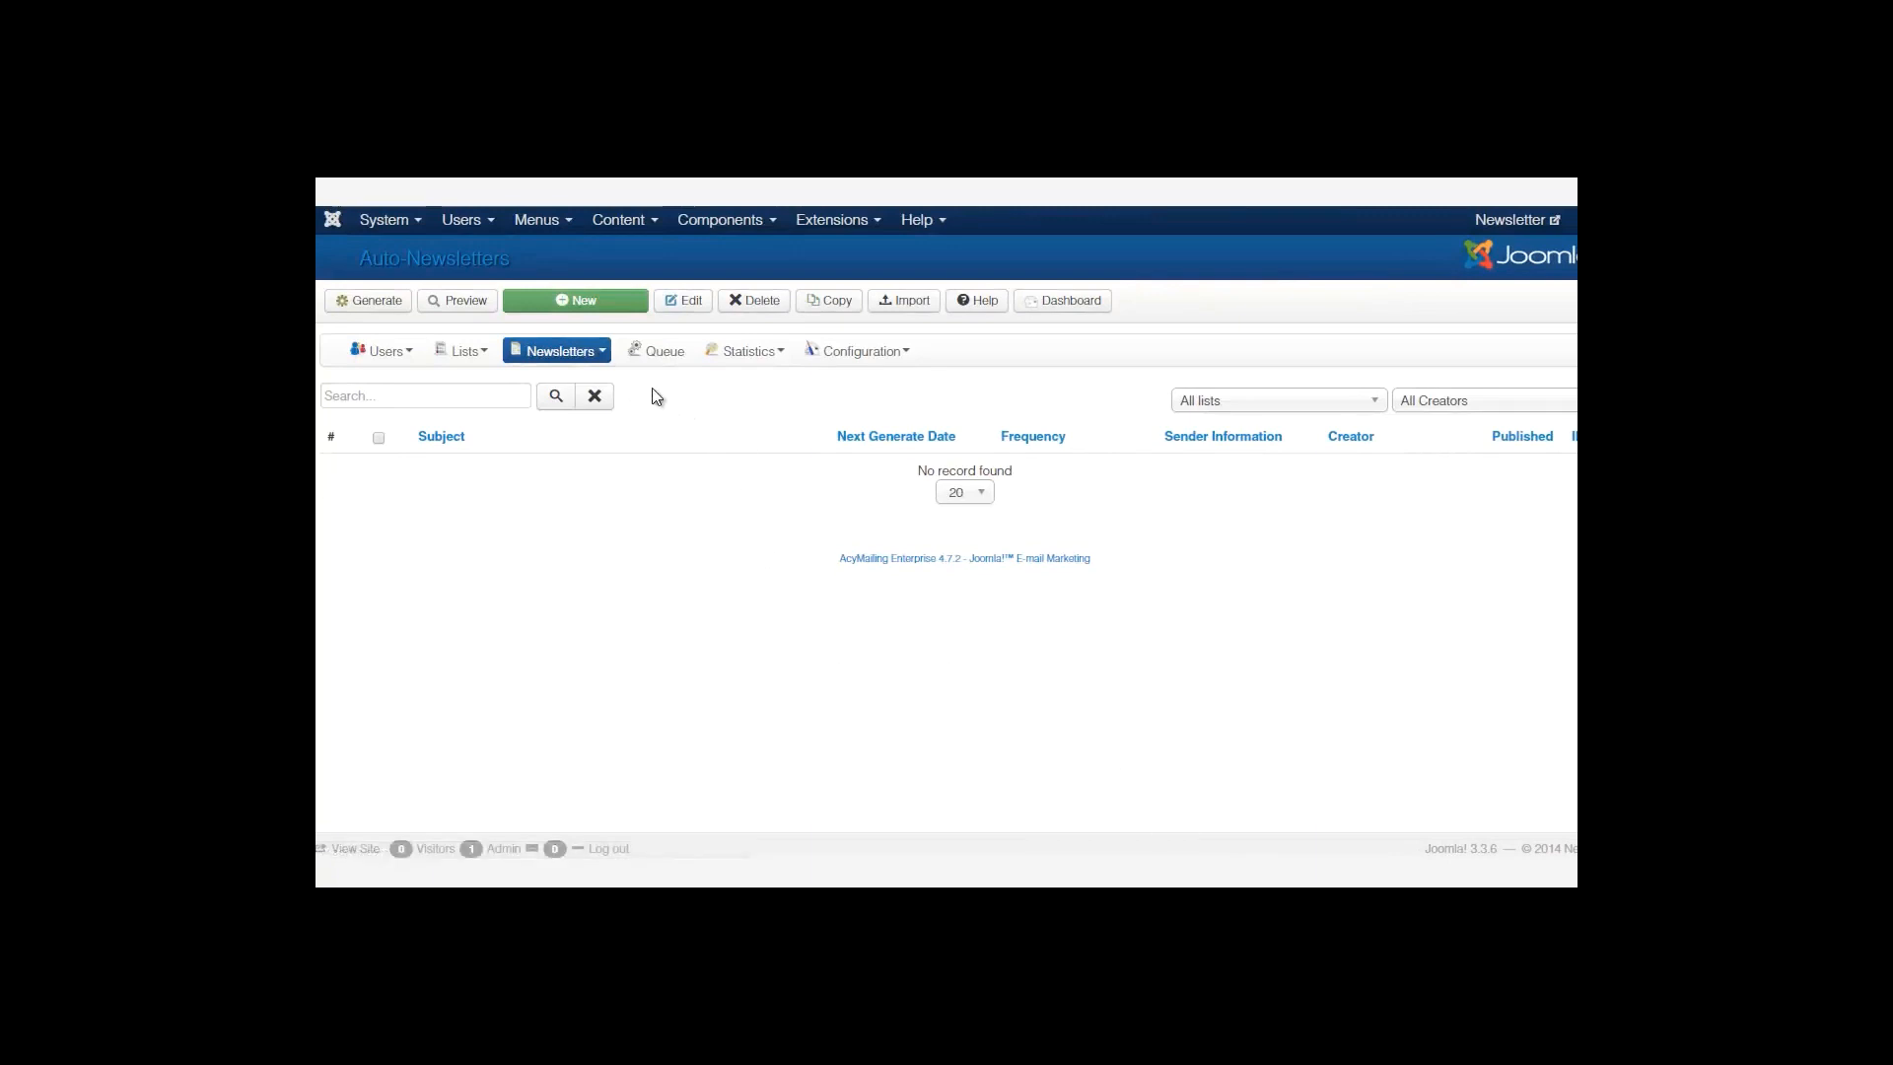
Go to Newsletters > Auto-Newsletters and create a new auto-newsletter.
left_click(592, 356)
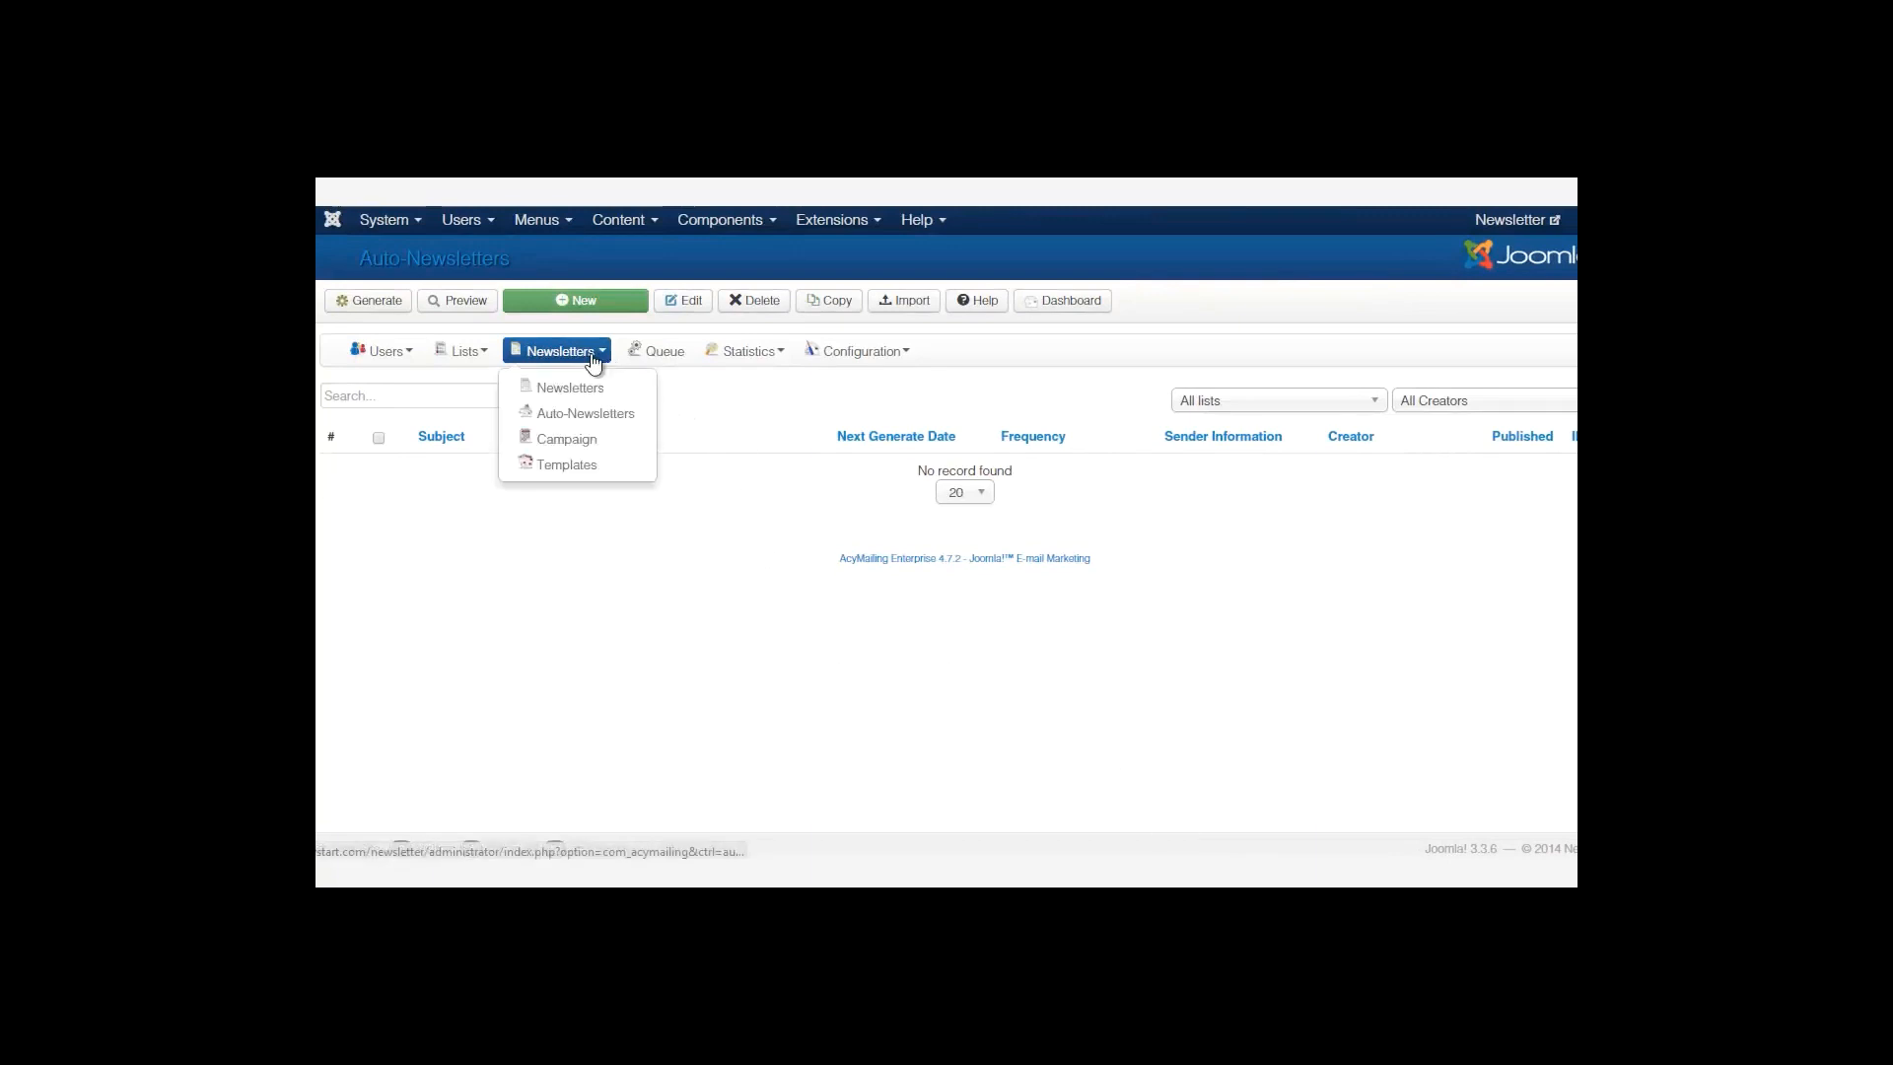
left_click(605, 424)
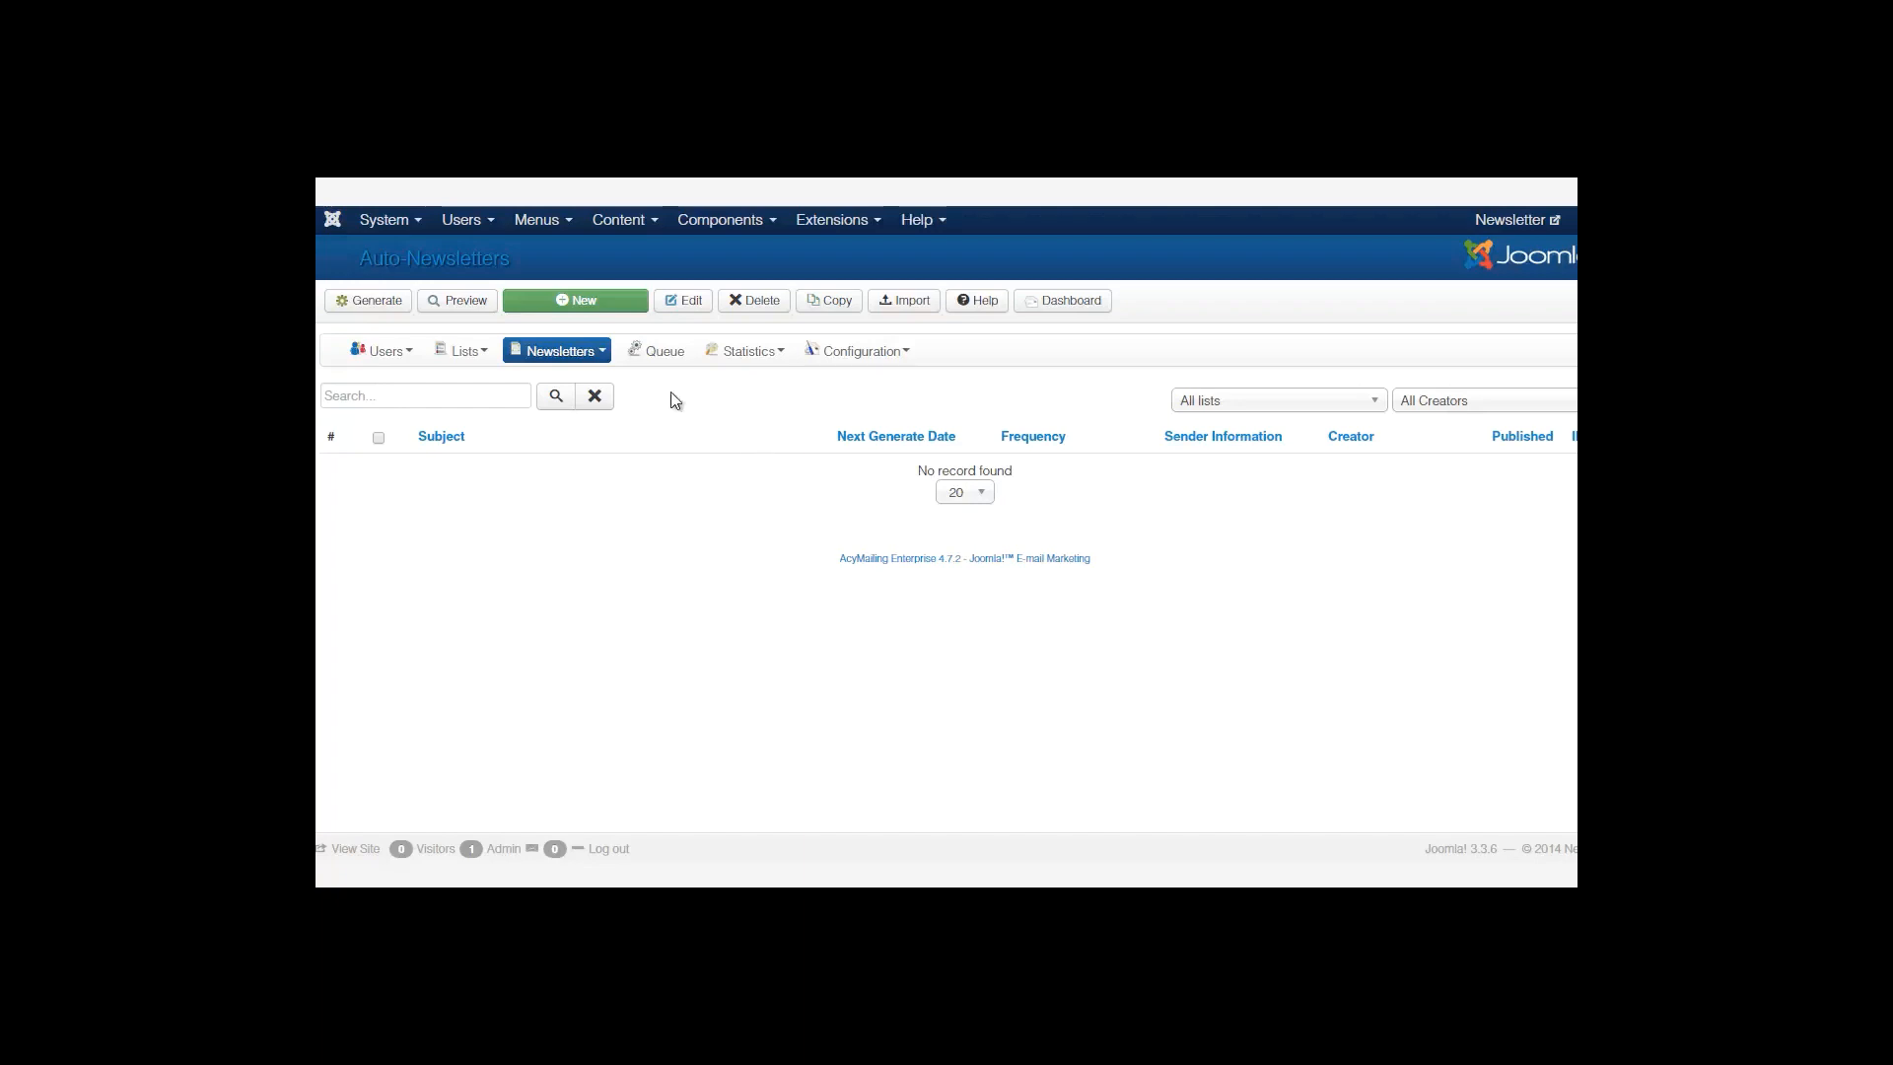
left_click(606, 300)
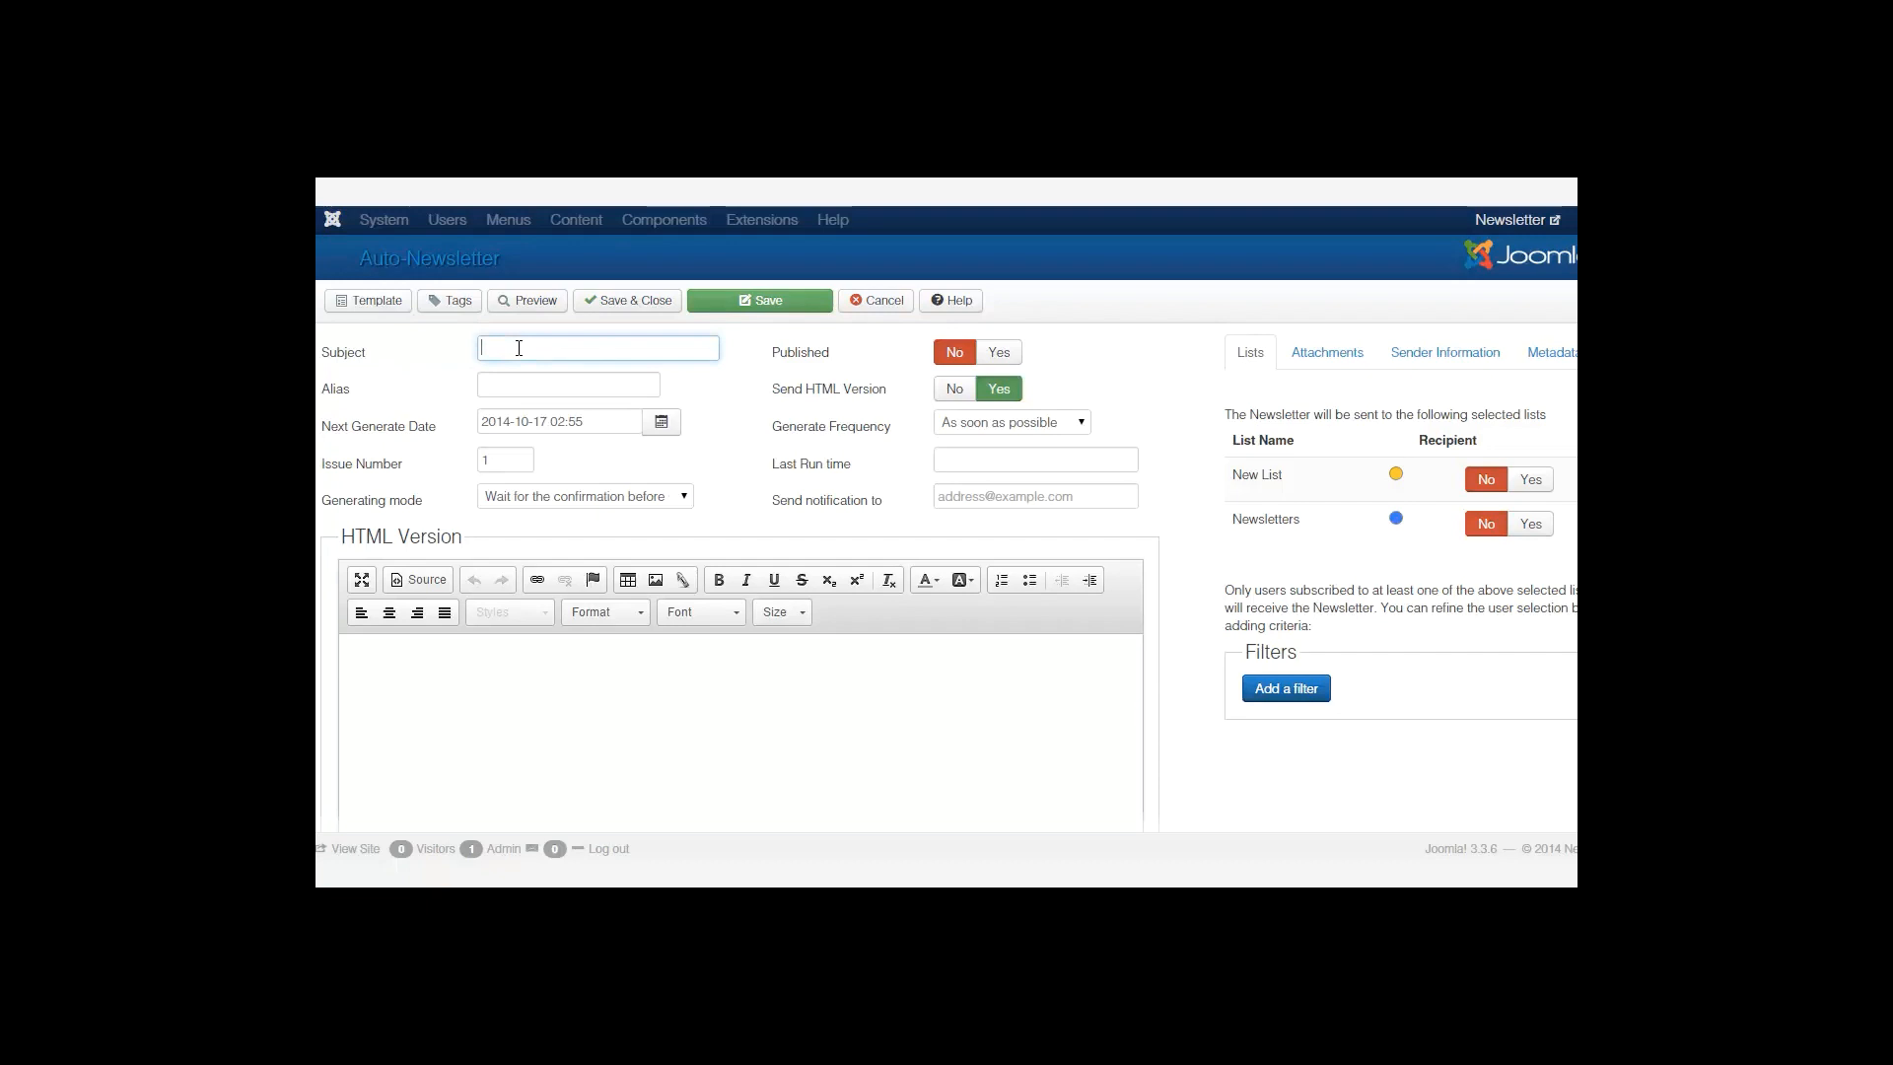
Enter the subject 'Autopilot Newsletter' and set Published to Yes.
type("Autopilot Newsletter")
left_click(999, 355)
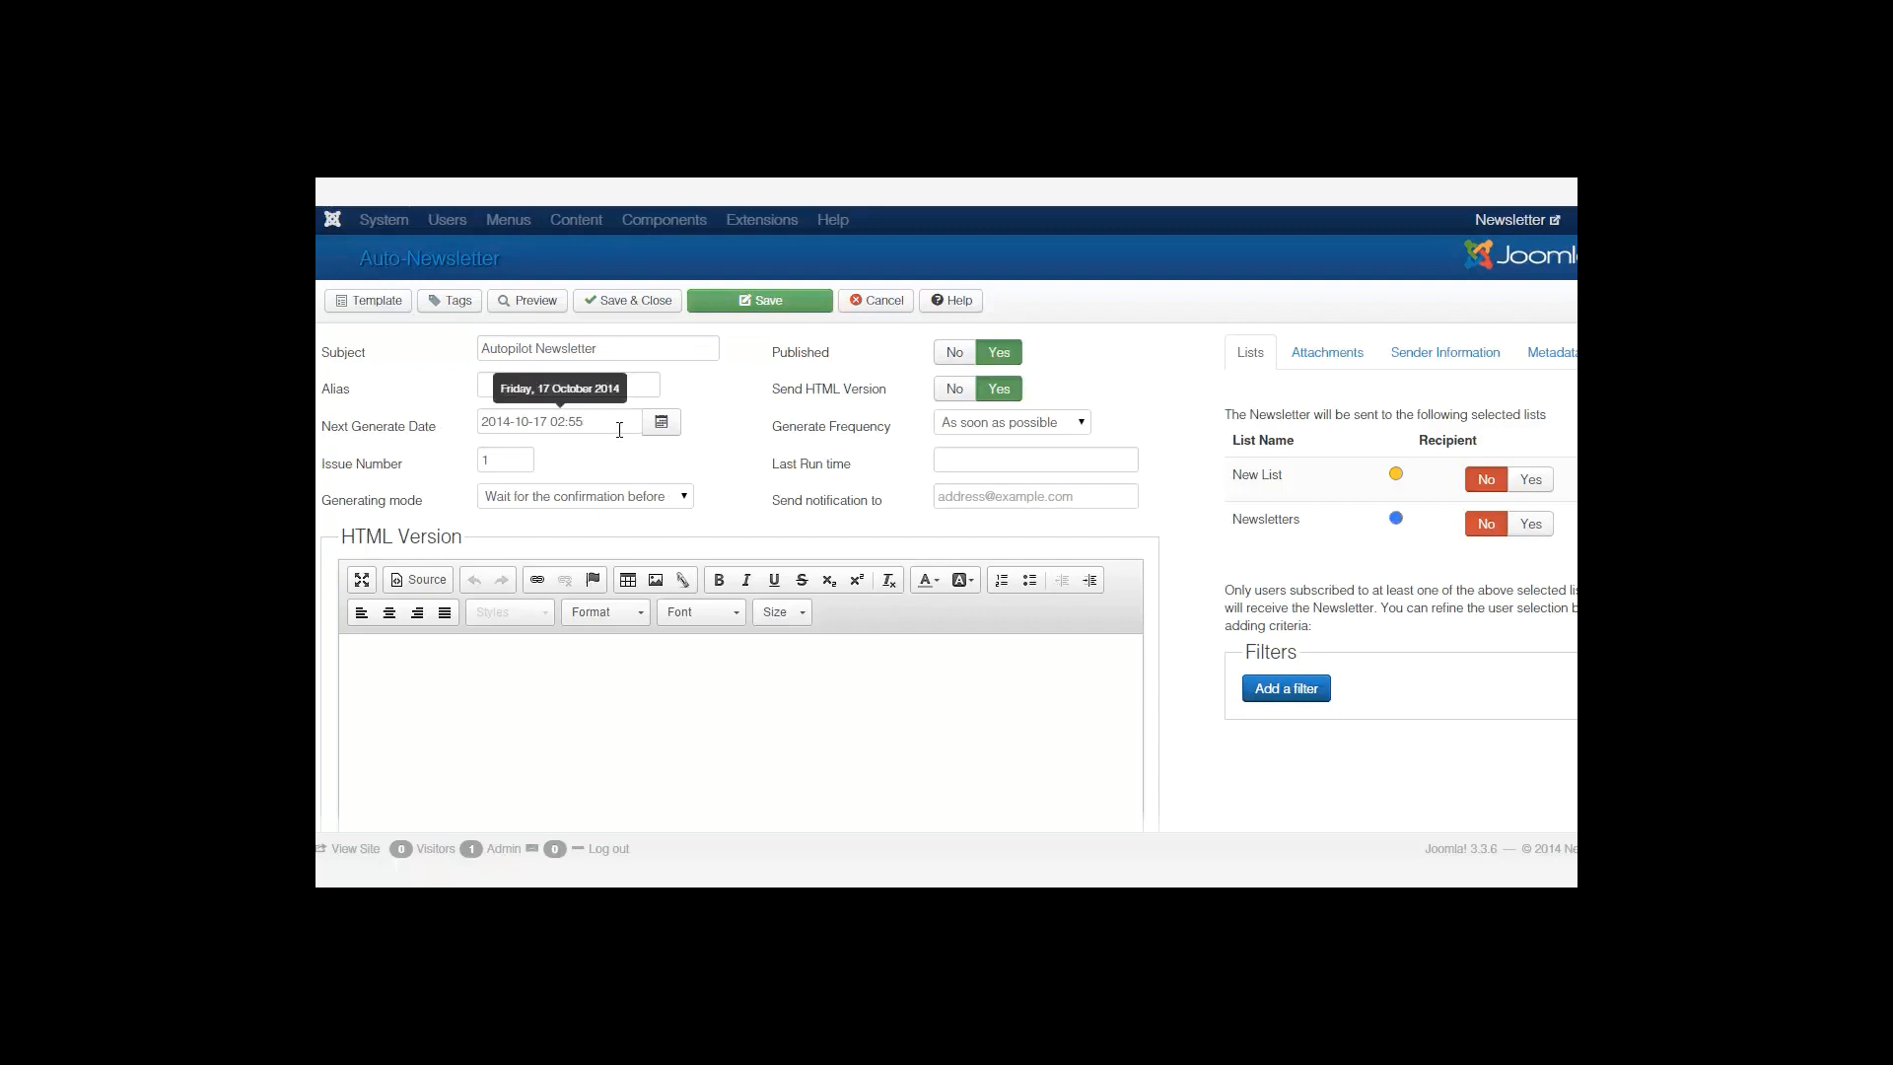
Try the 'On the' generate frequency, keeping 1st and Monday.
left_click(1013, 427)
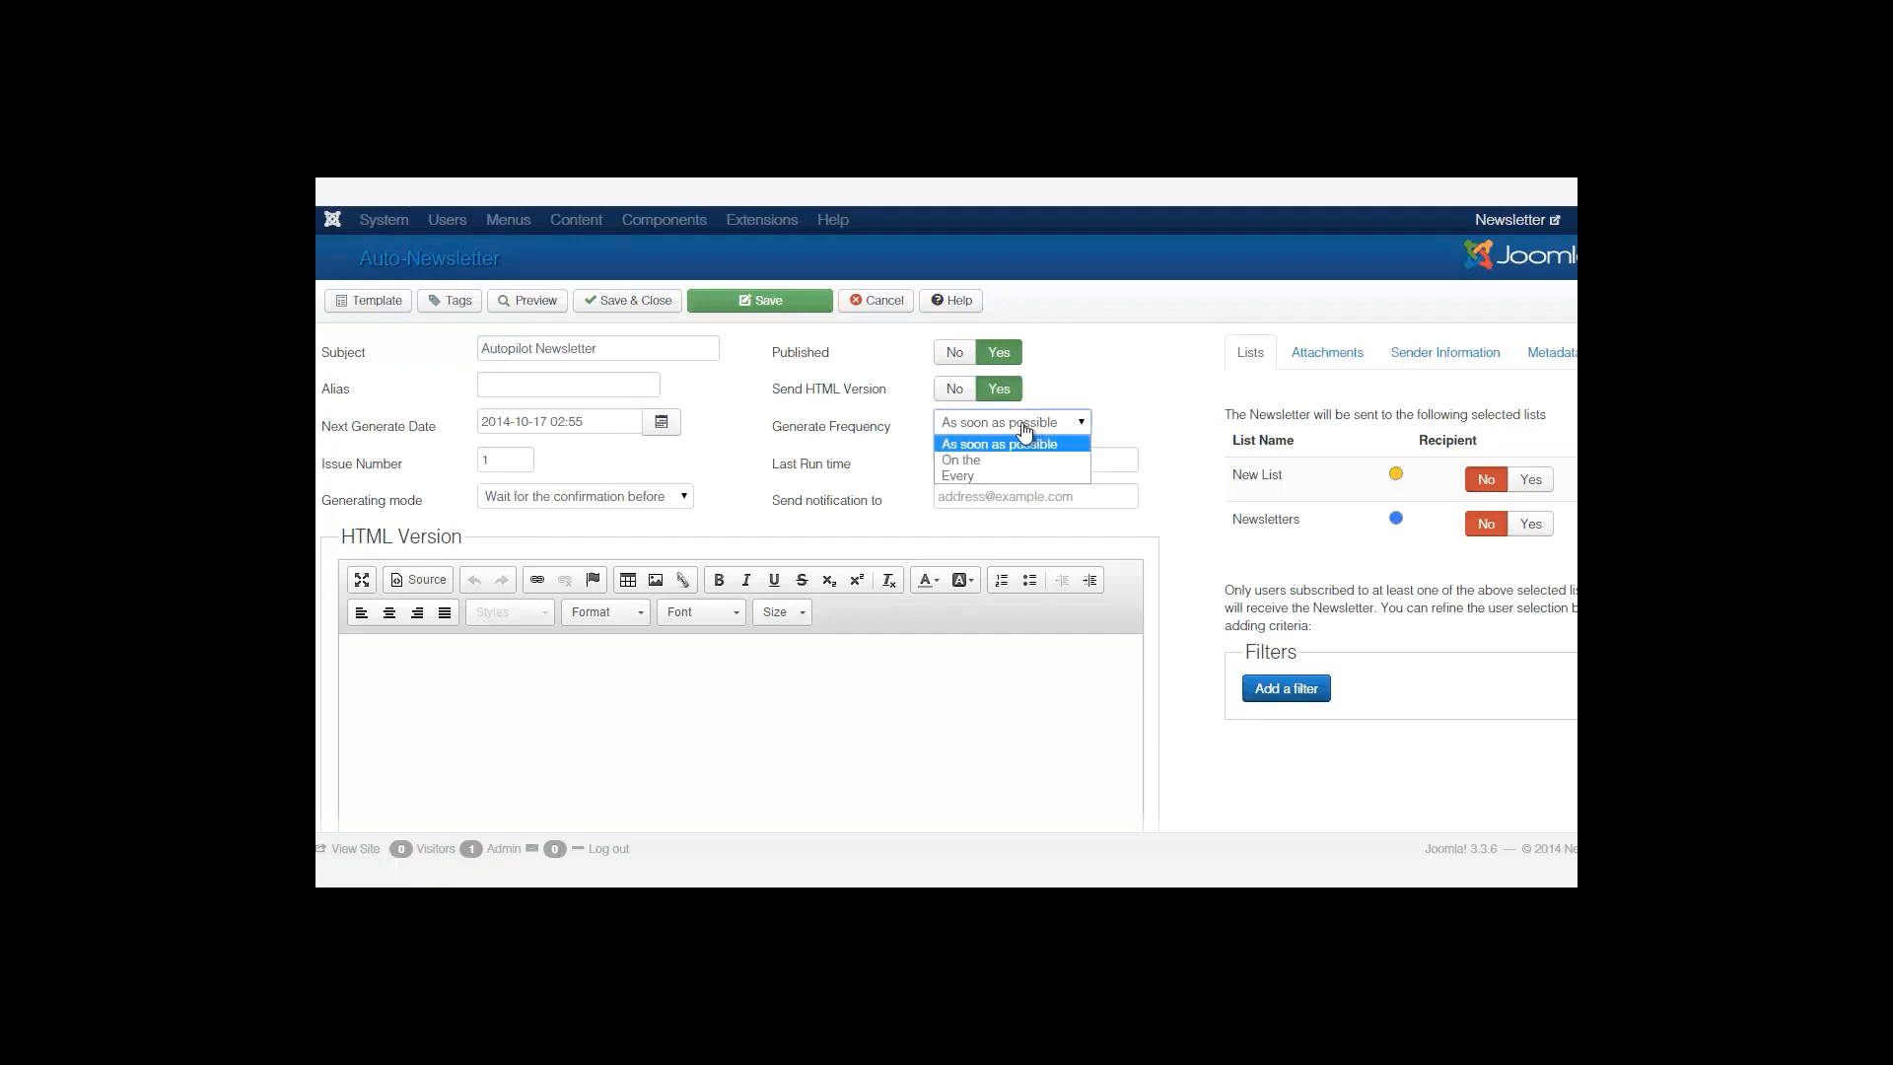
left_click(987, 460)
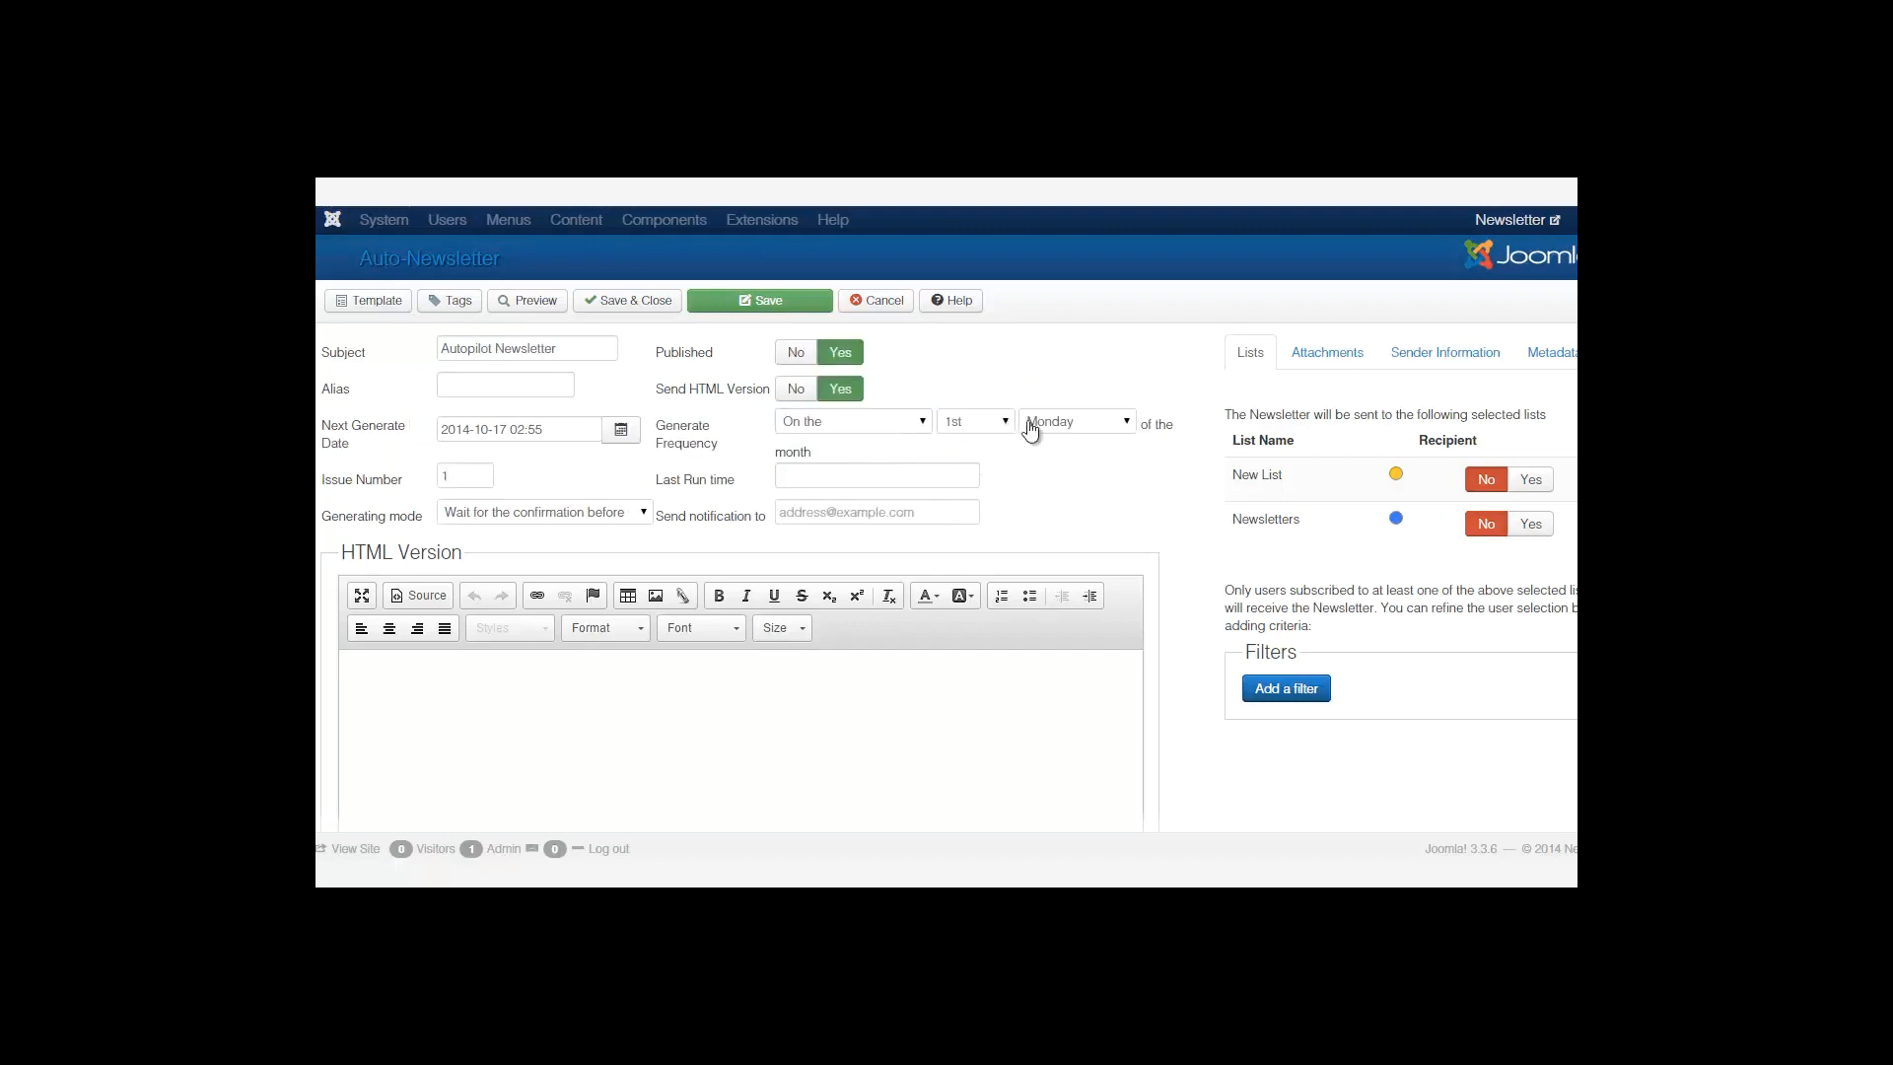
left_click(1086, 433)
left_click(1089, 434)
left_click(980, 432)
left_click(992, 432)
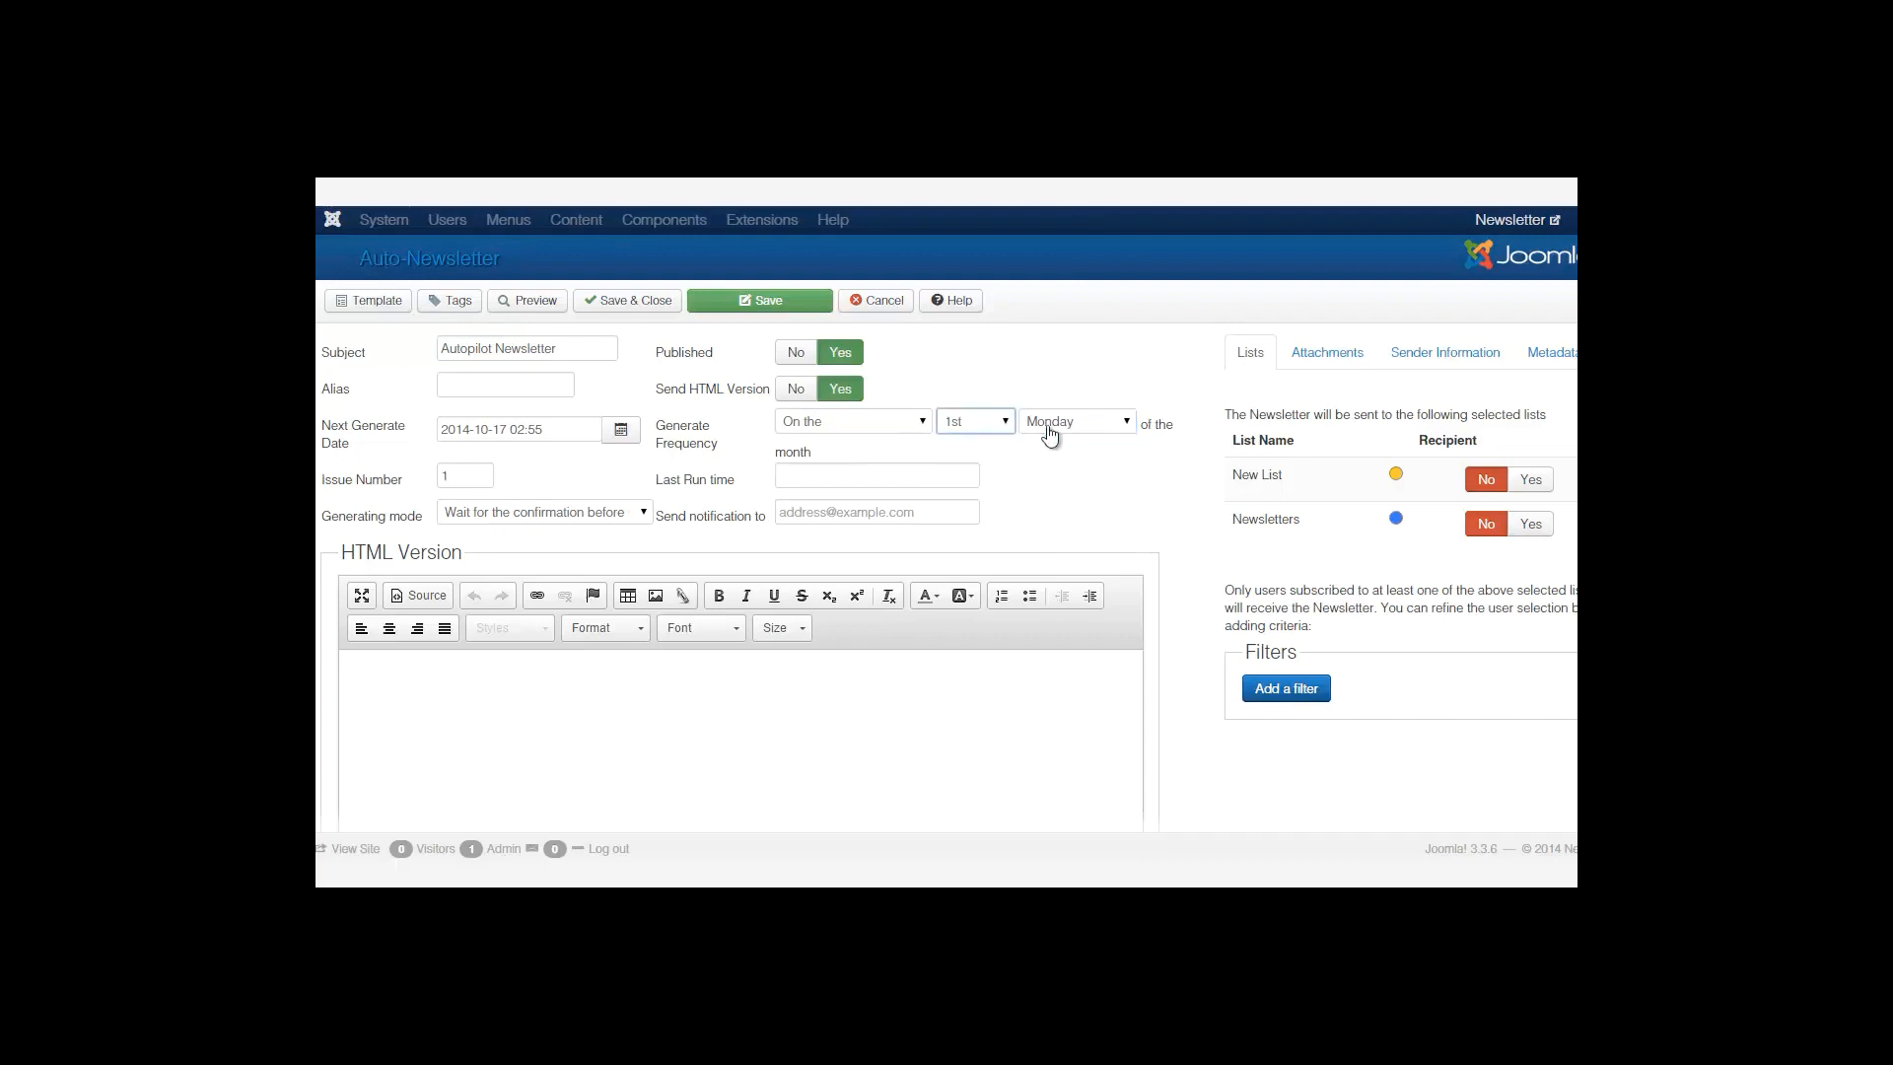
left_click(993, 432)
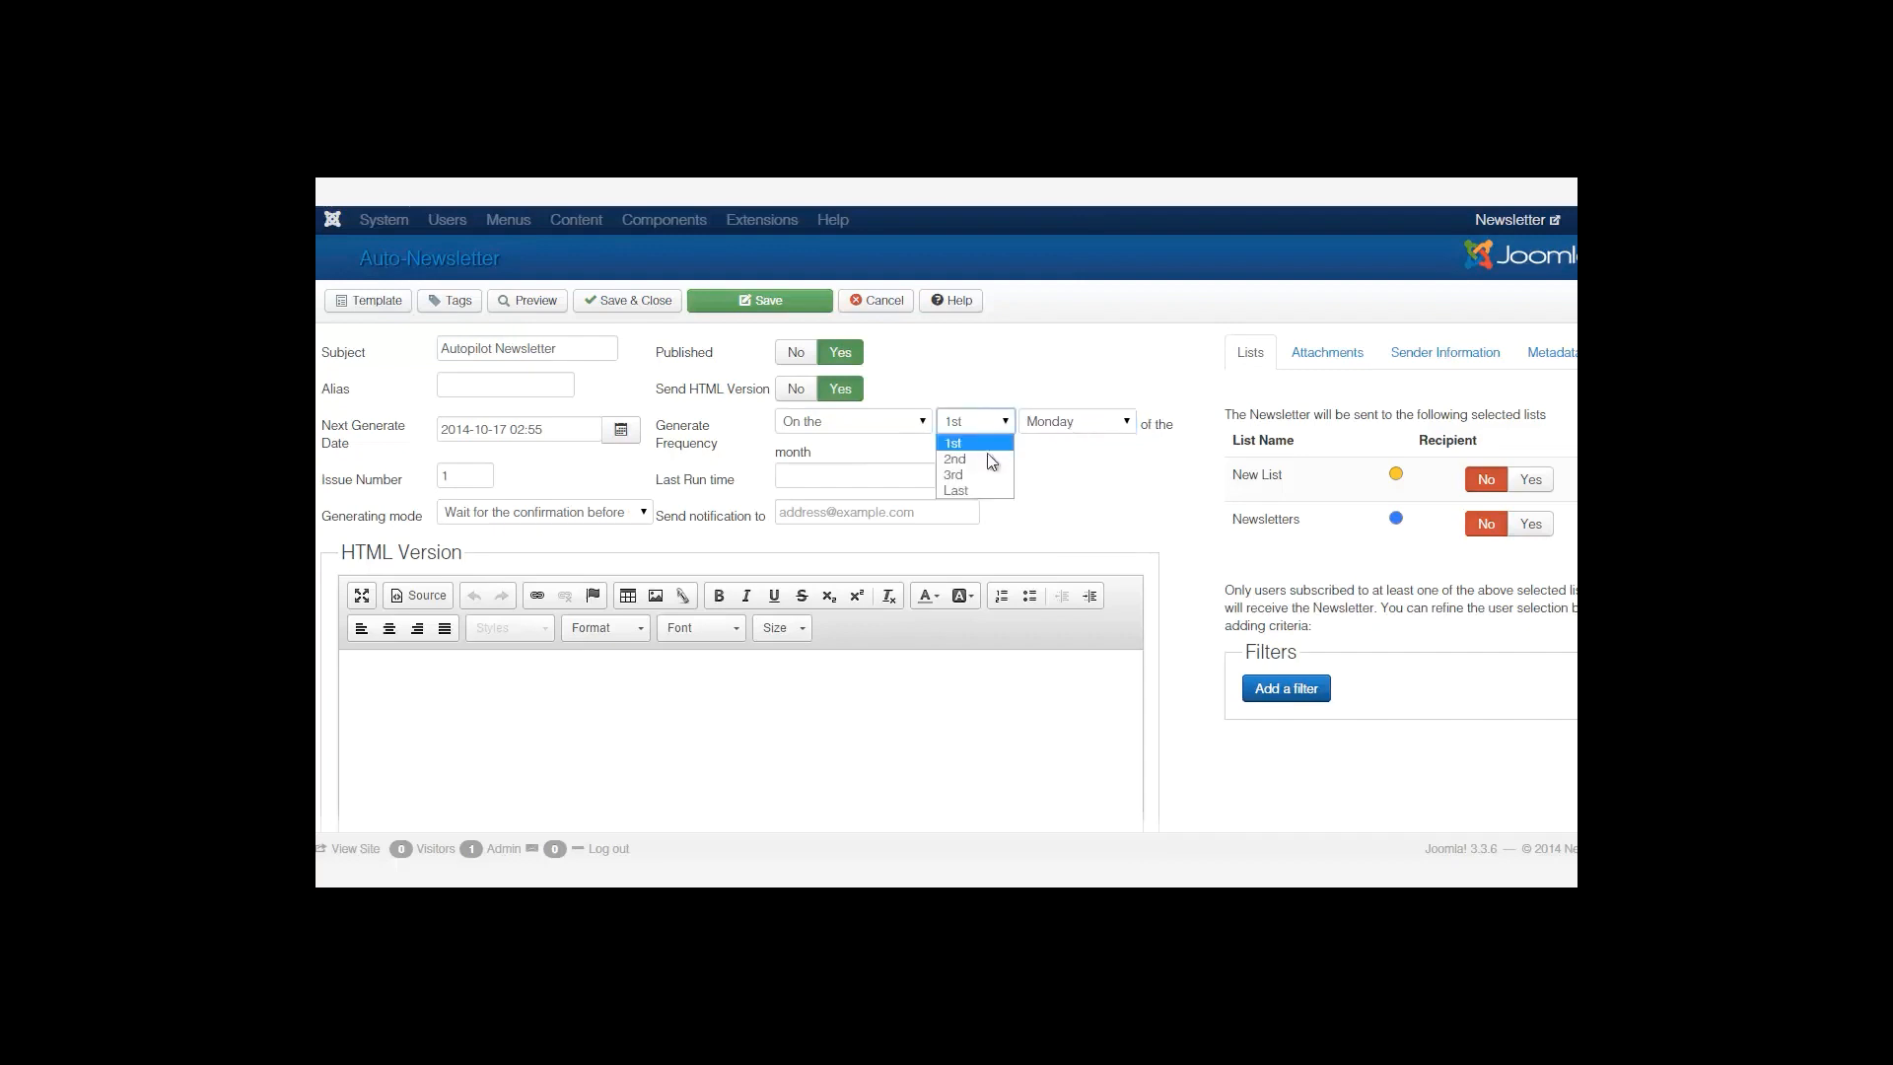
left_click(1064, 476)
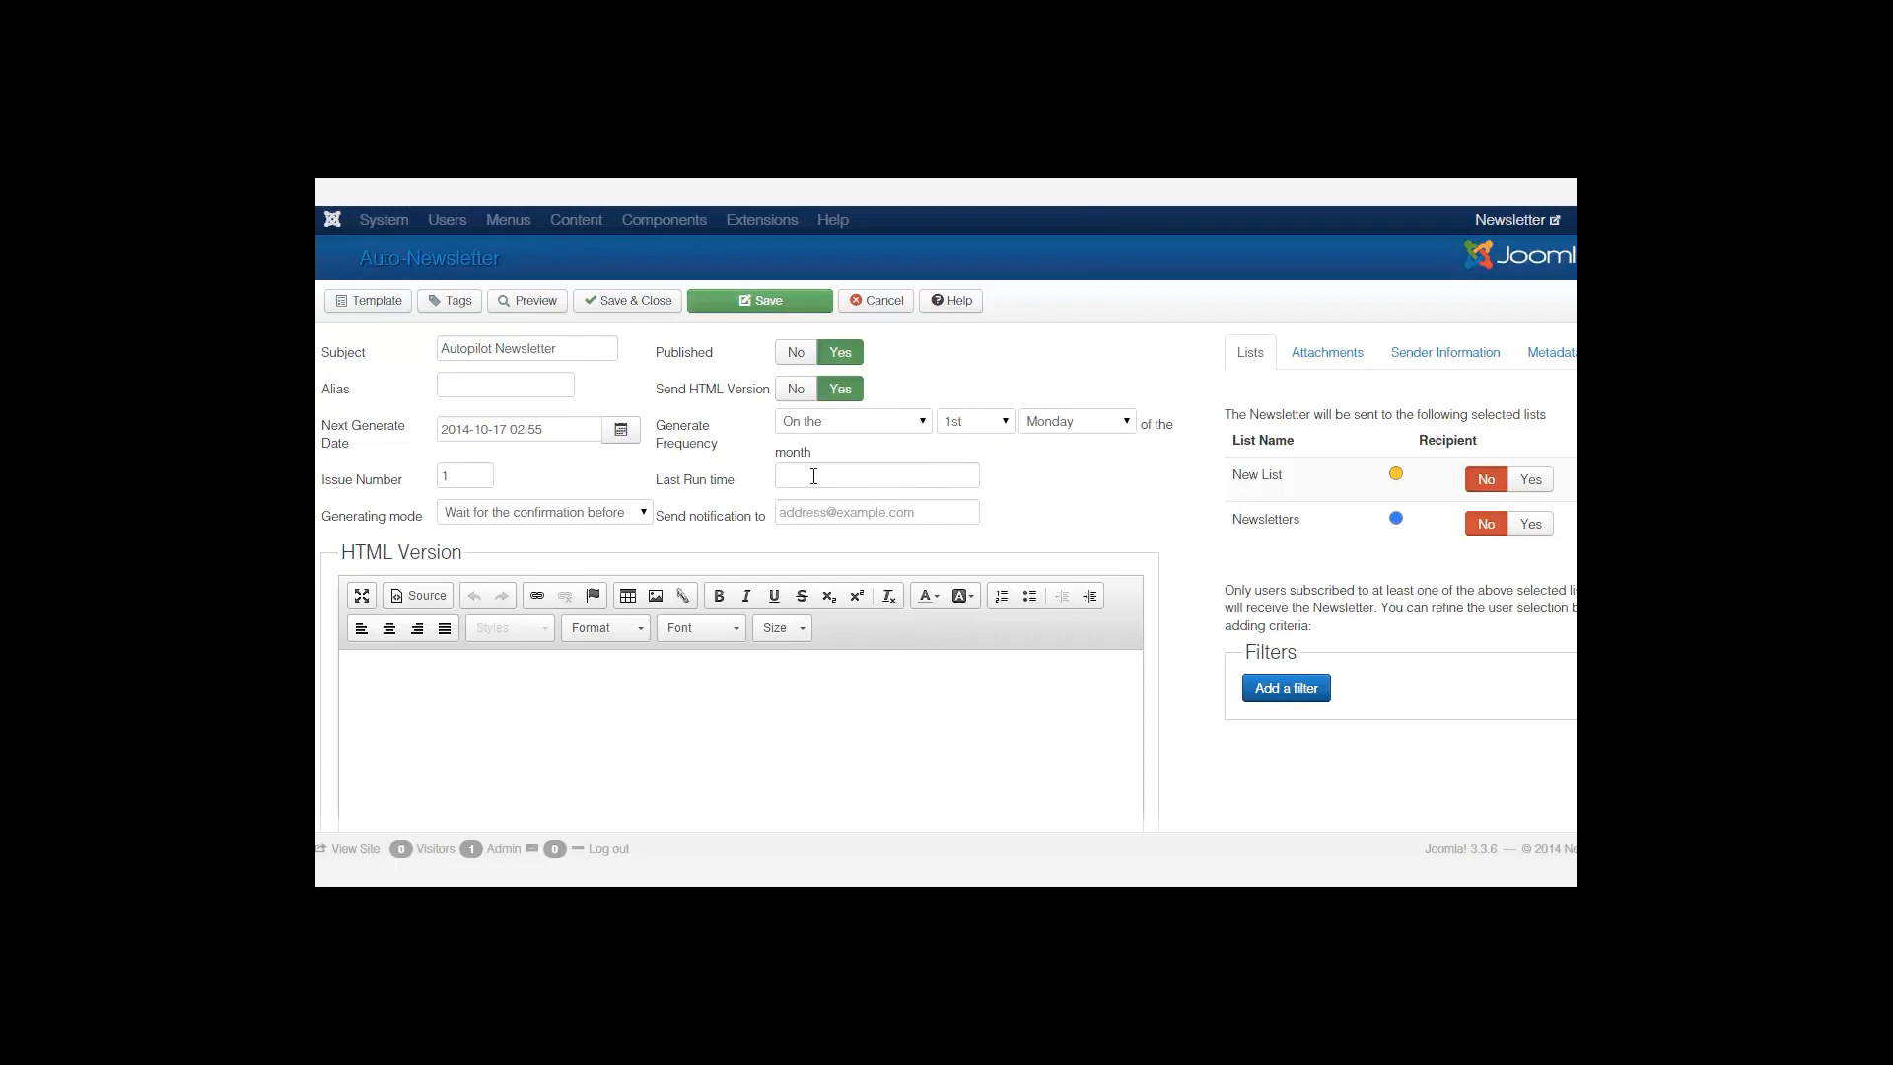
left_click(912, 475)
Switch the generate frequency to 'Every' with the interval unit left at Hours.
left_click(831, 425)
left_click(830, 475)
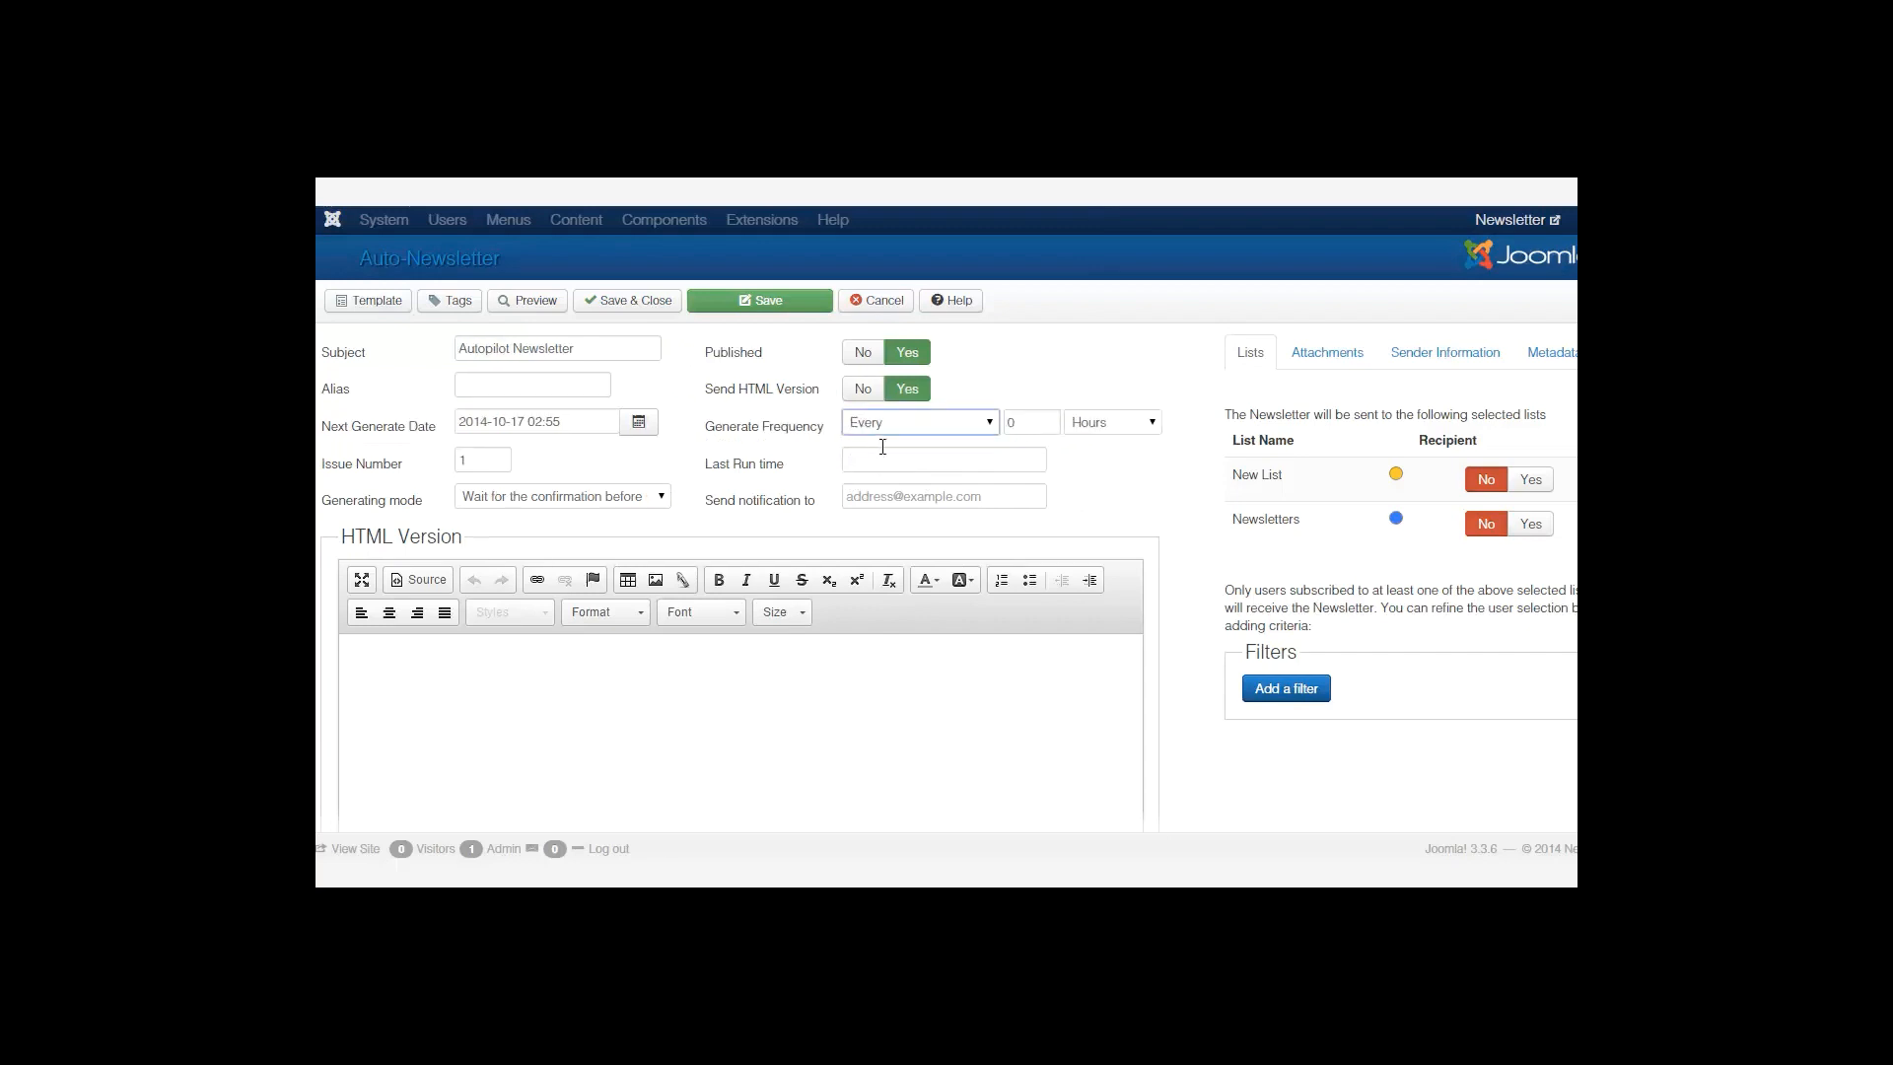
left_click(1039, 424)
left_click(1114, 428)
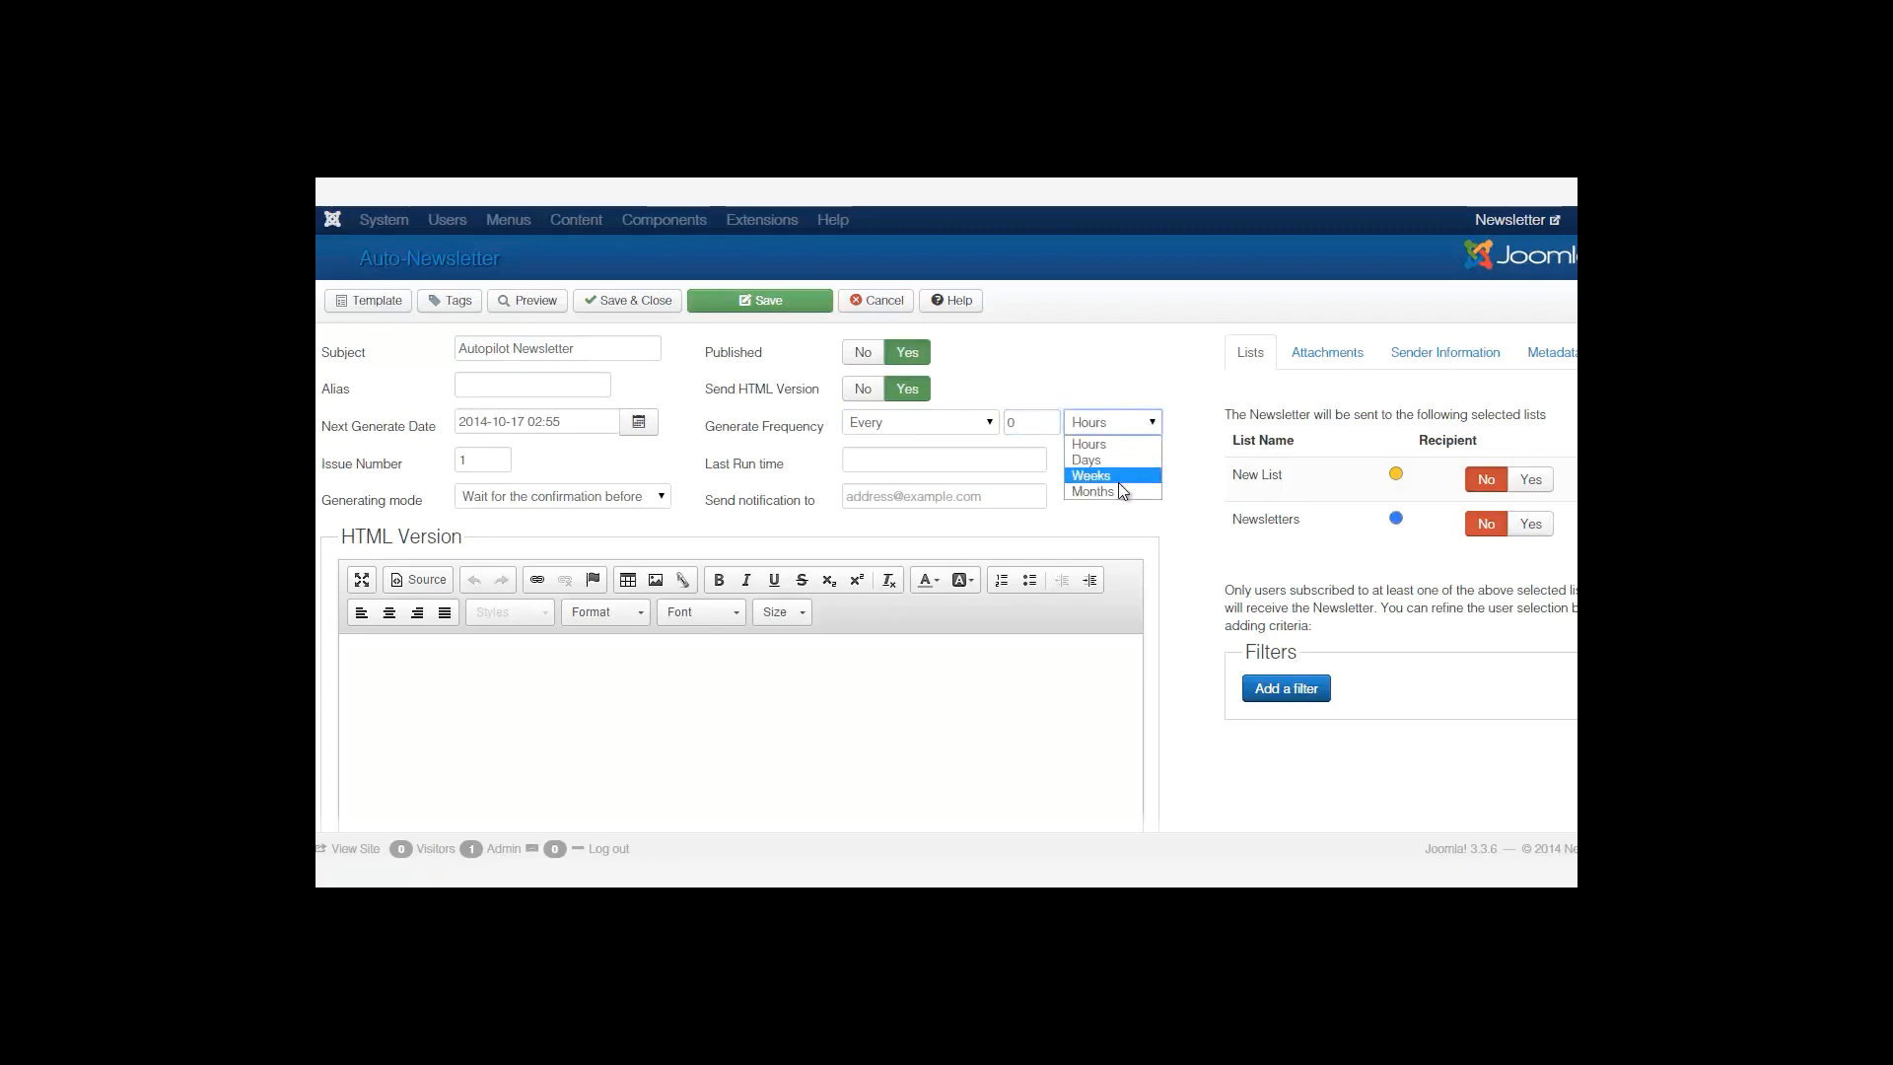
left_click(1092, 375)
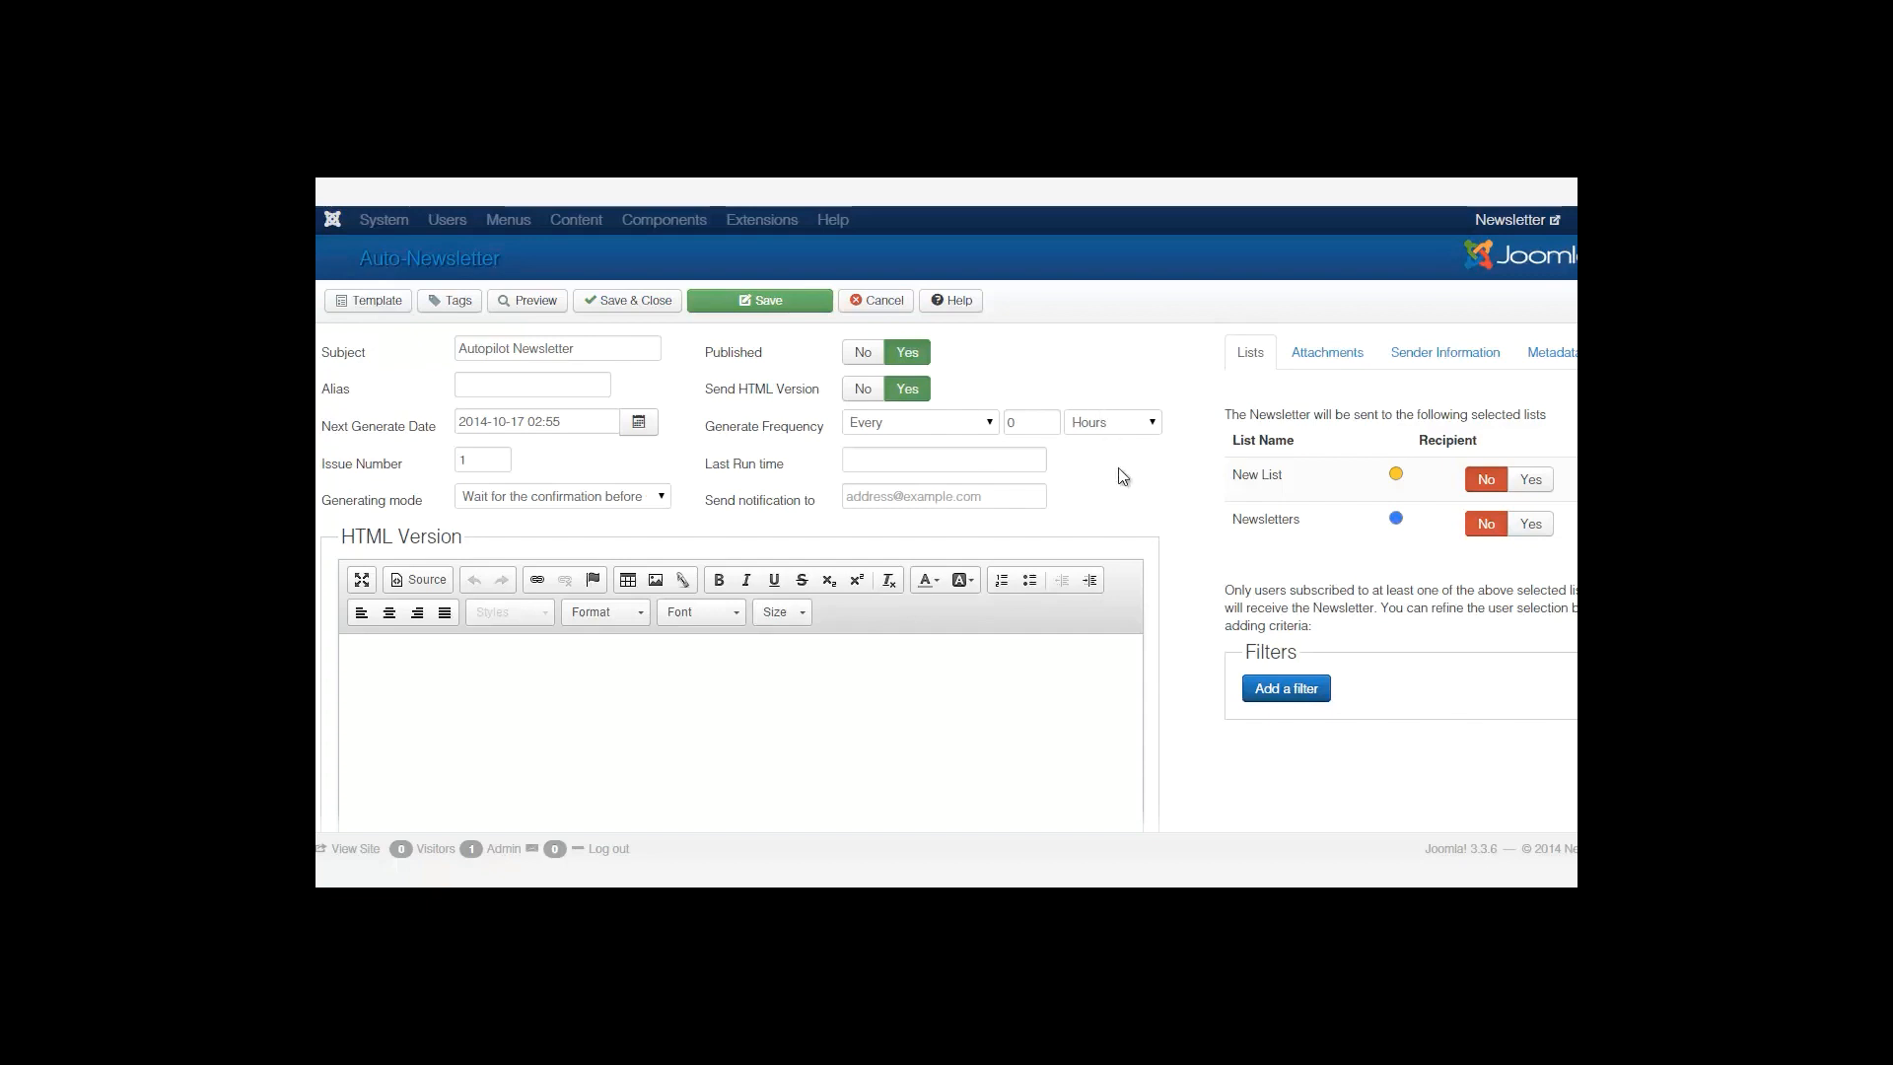
Leave the generating mode at waiting for confirmation and place the cursor in the empty HTML body.
left_click(613, 497)
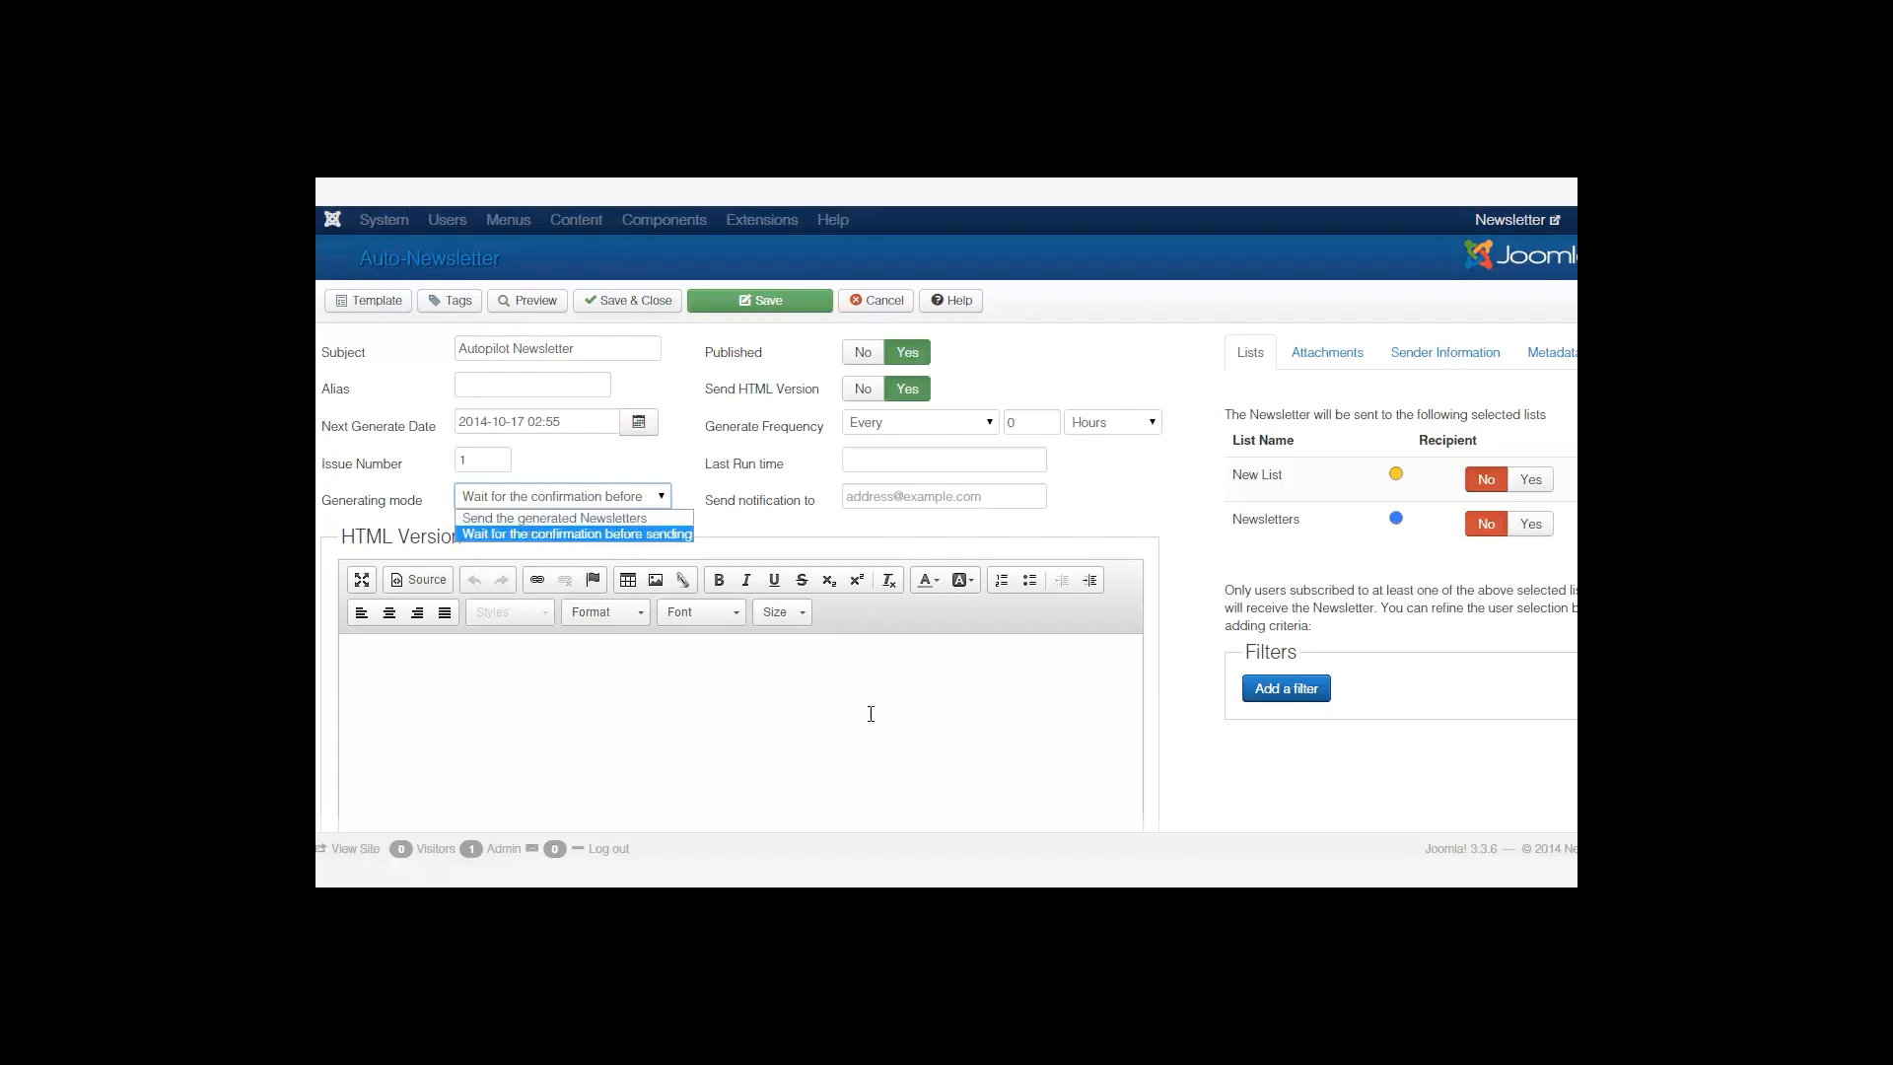
left_click(1132, 483)
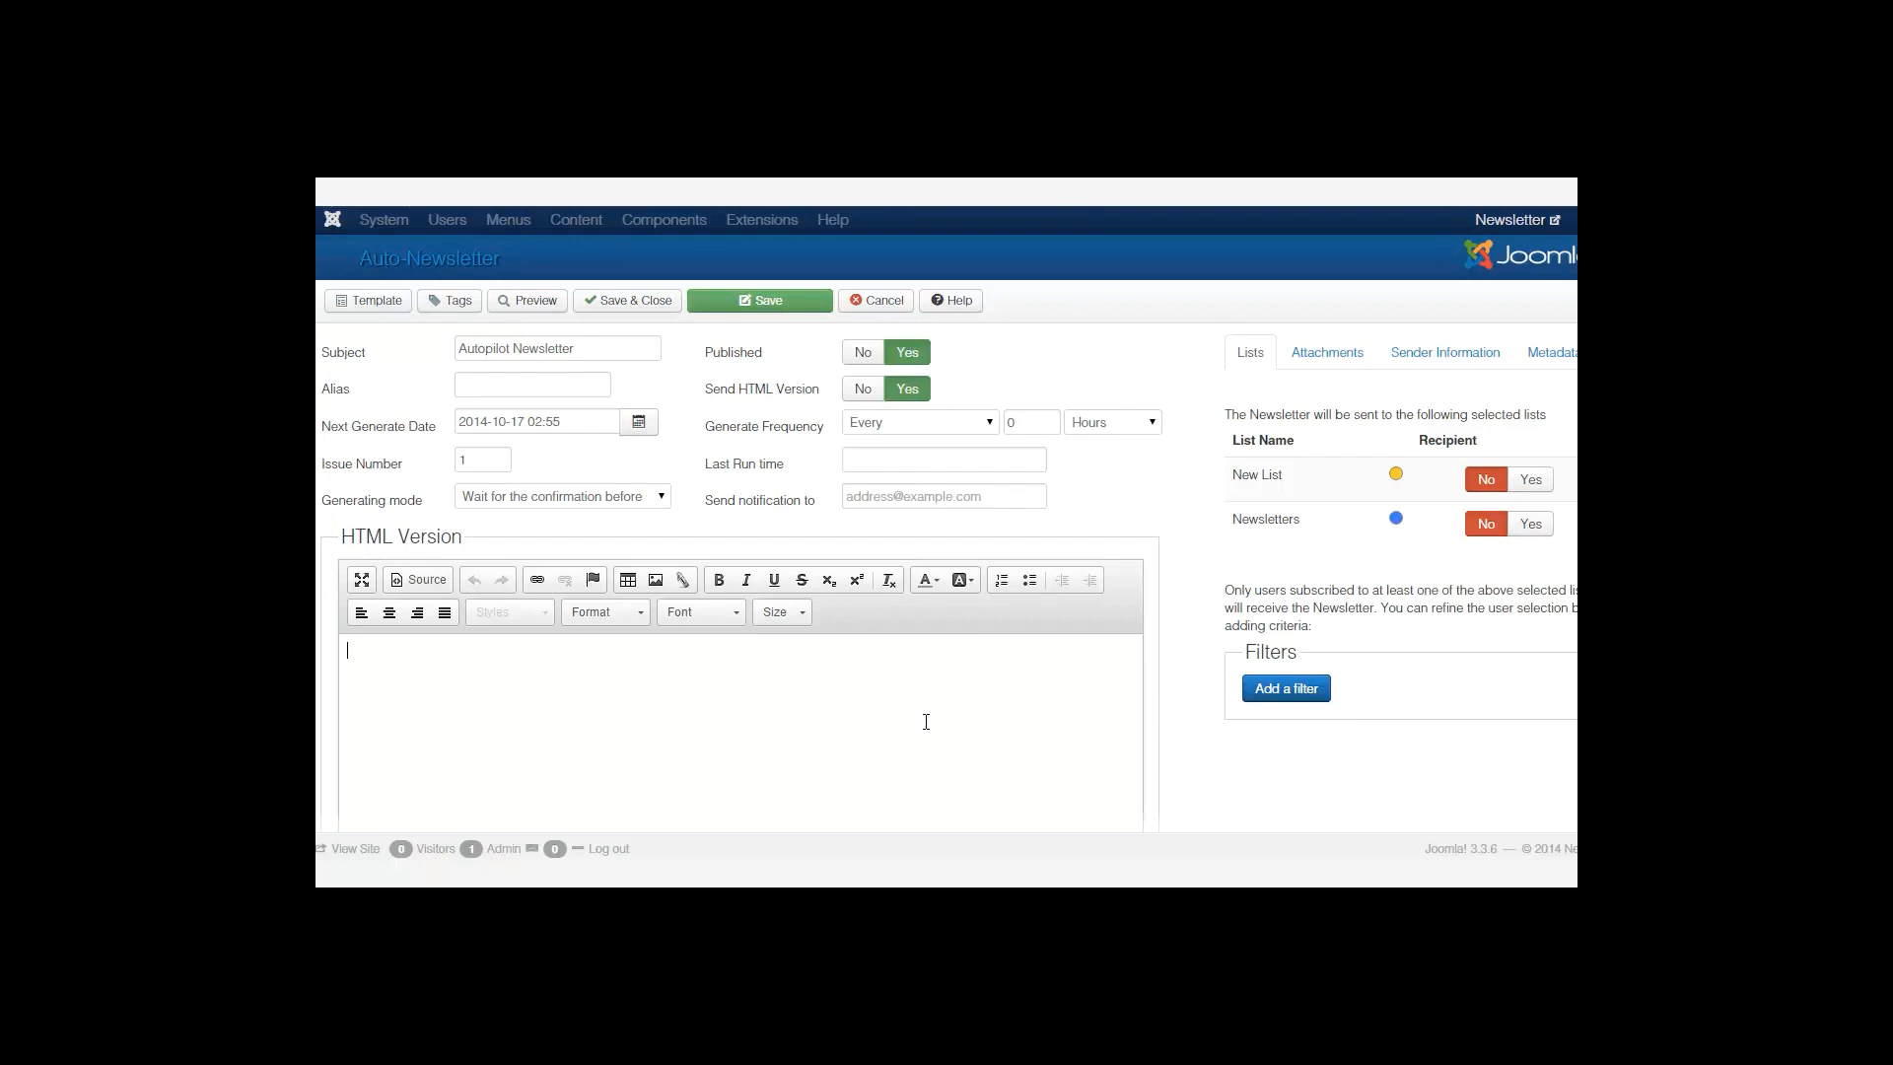
scroll(834, 715, "down", 2)
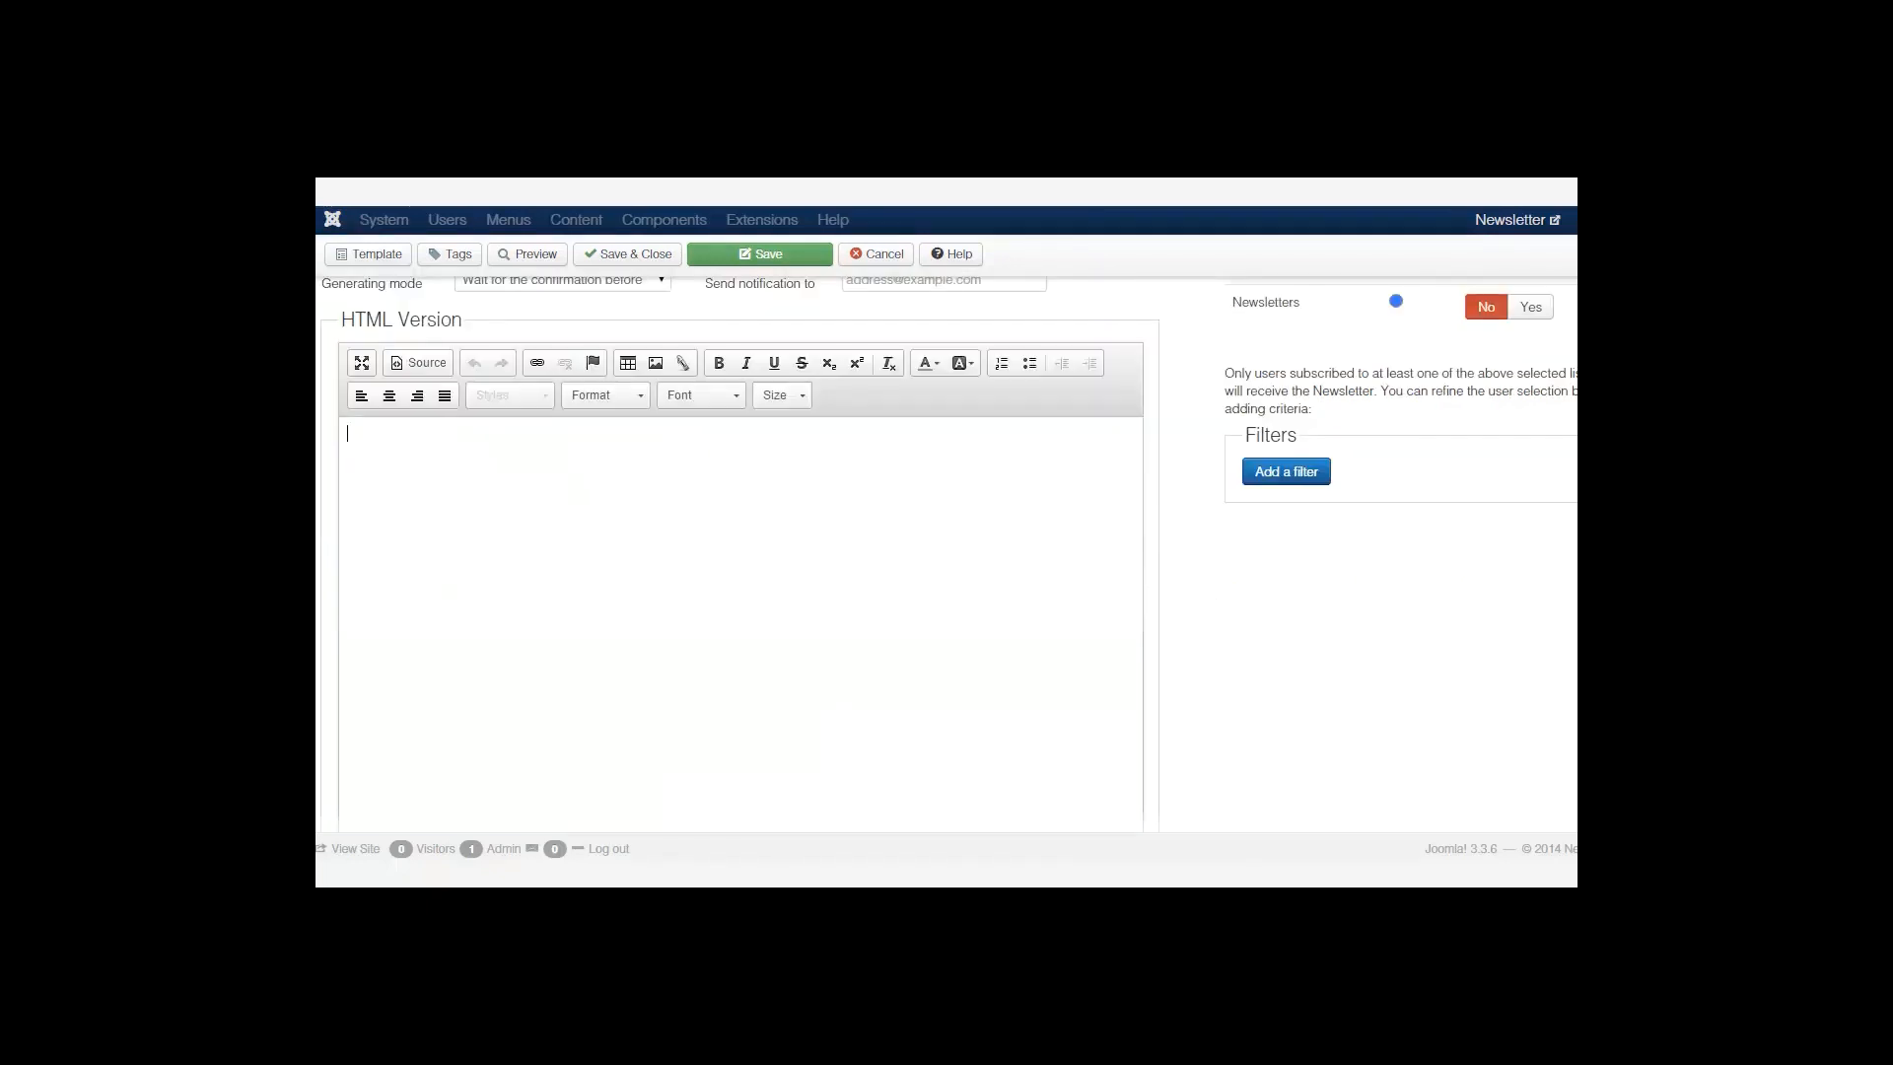
scroll(807, 671, "up", 2)
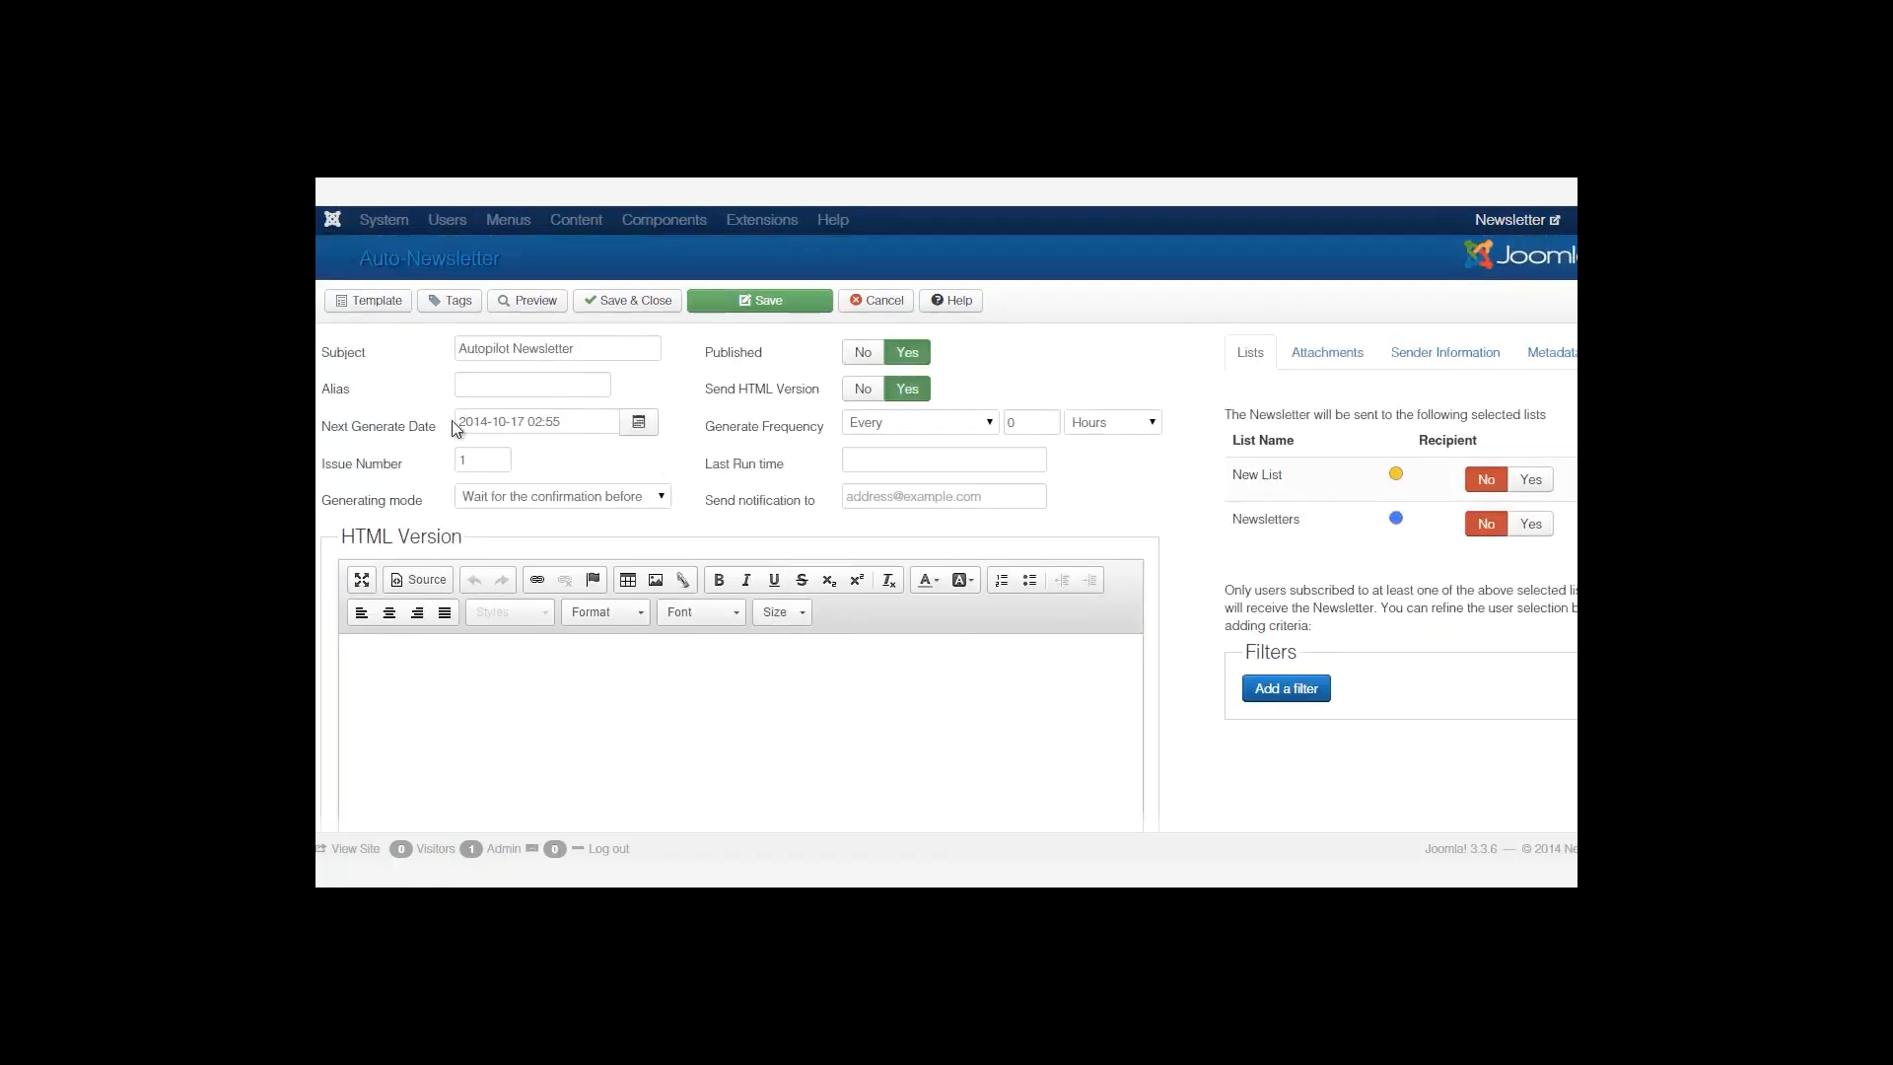
left_click(523, 676)
Apply the Technology template ('Fresh and technologic news !') to the body and view the Subscriber tags.
left_click(392, 301)
scroll(1107, 684, "down", 1)
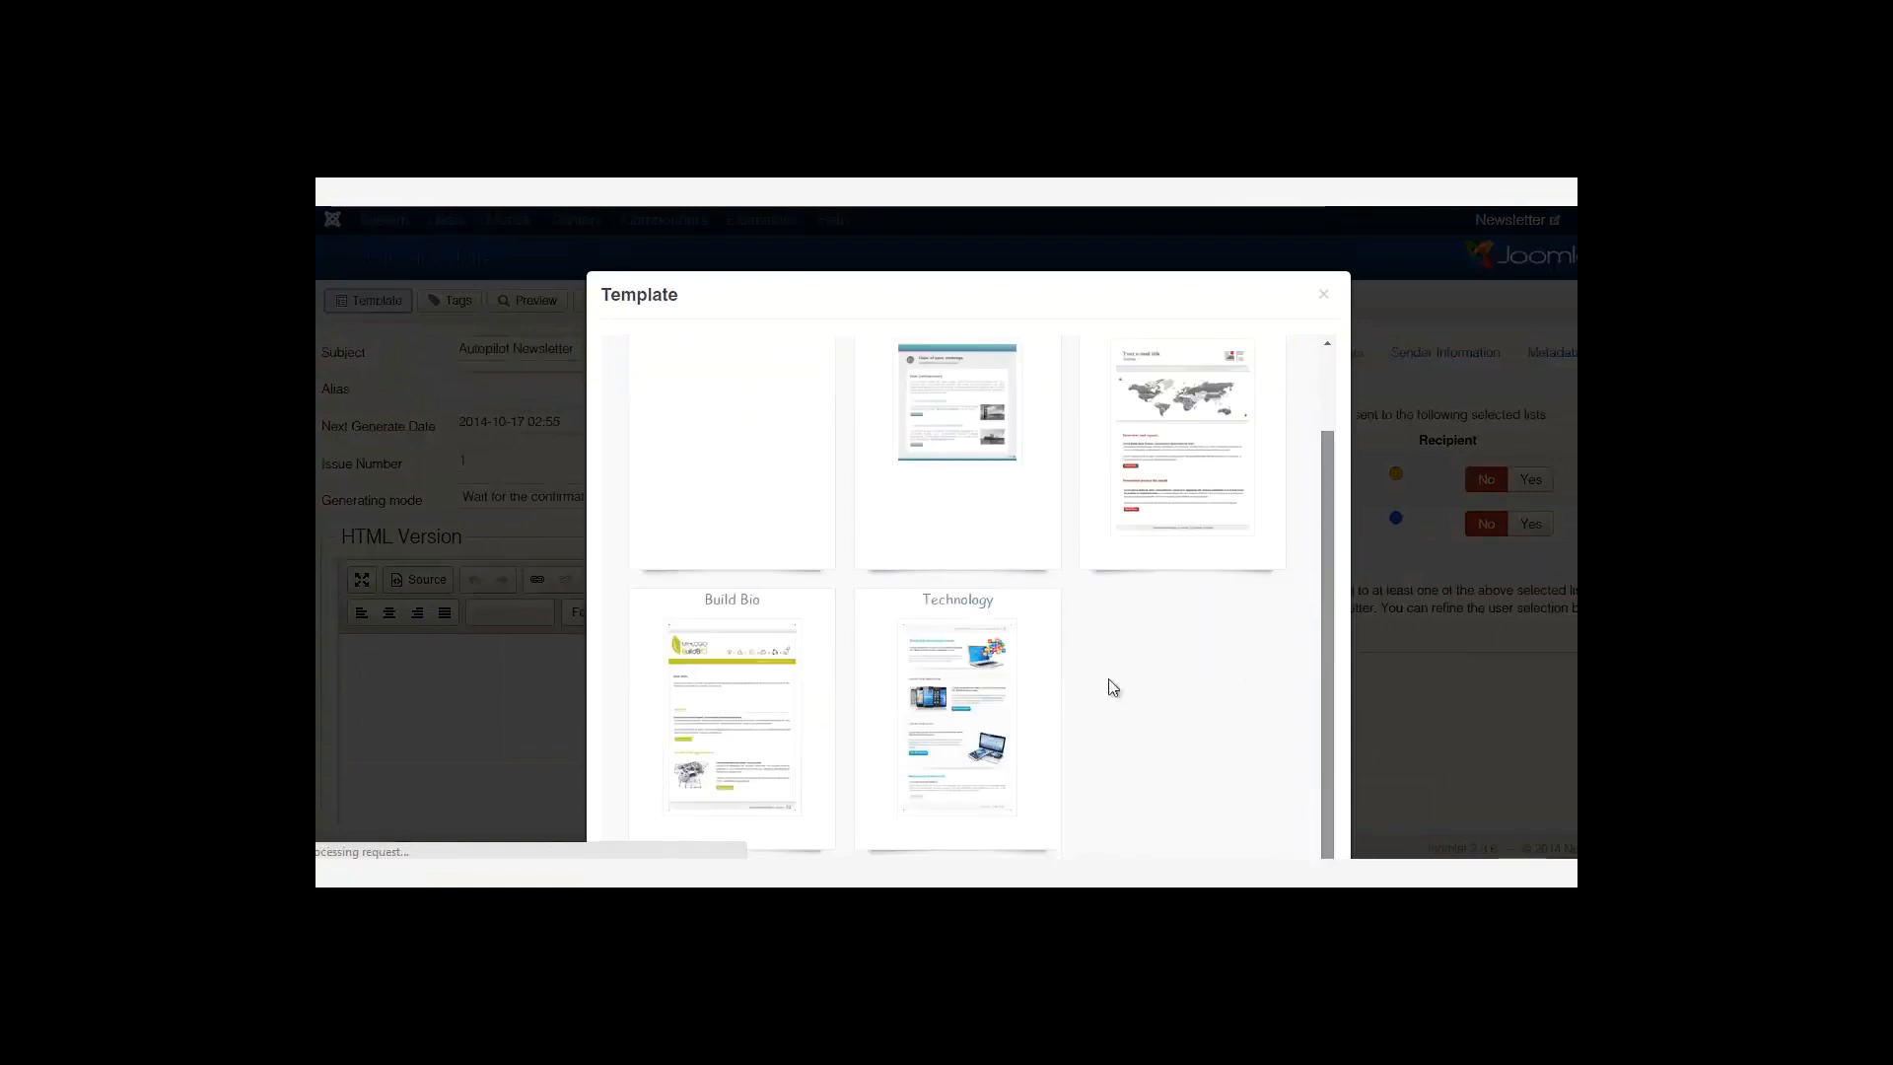
left_click(944, 671)
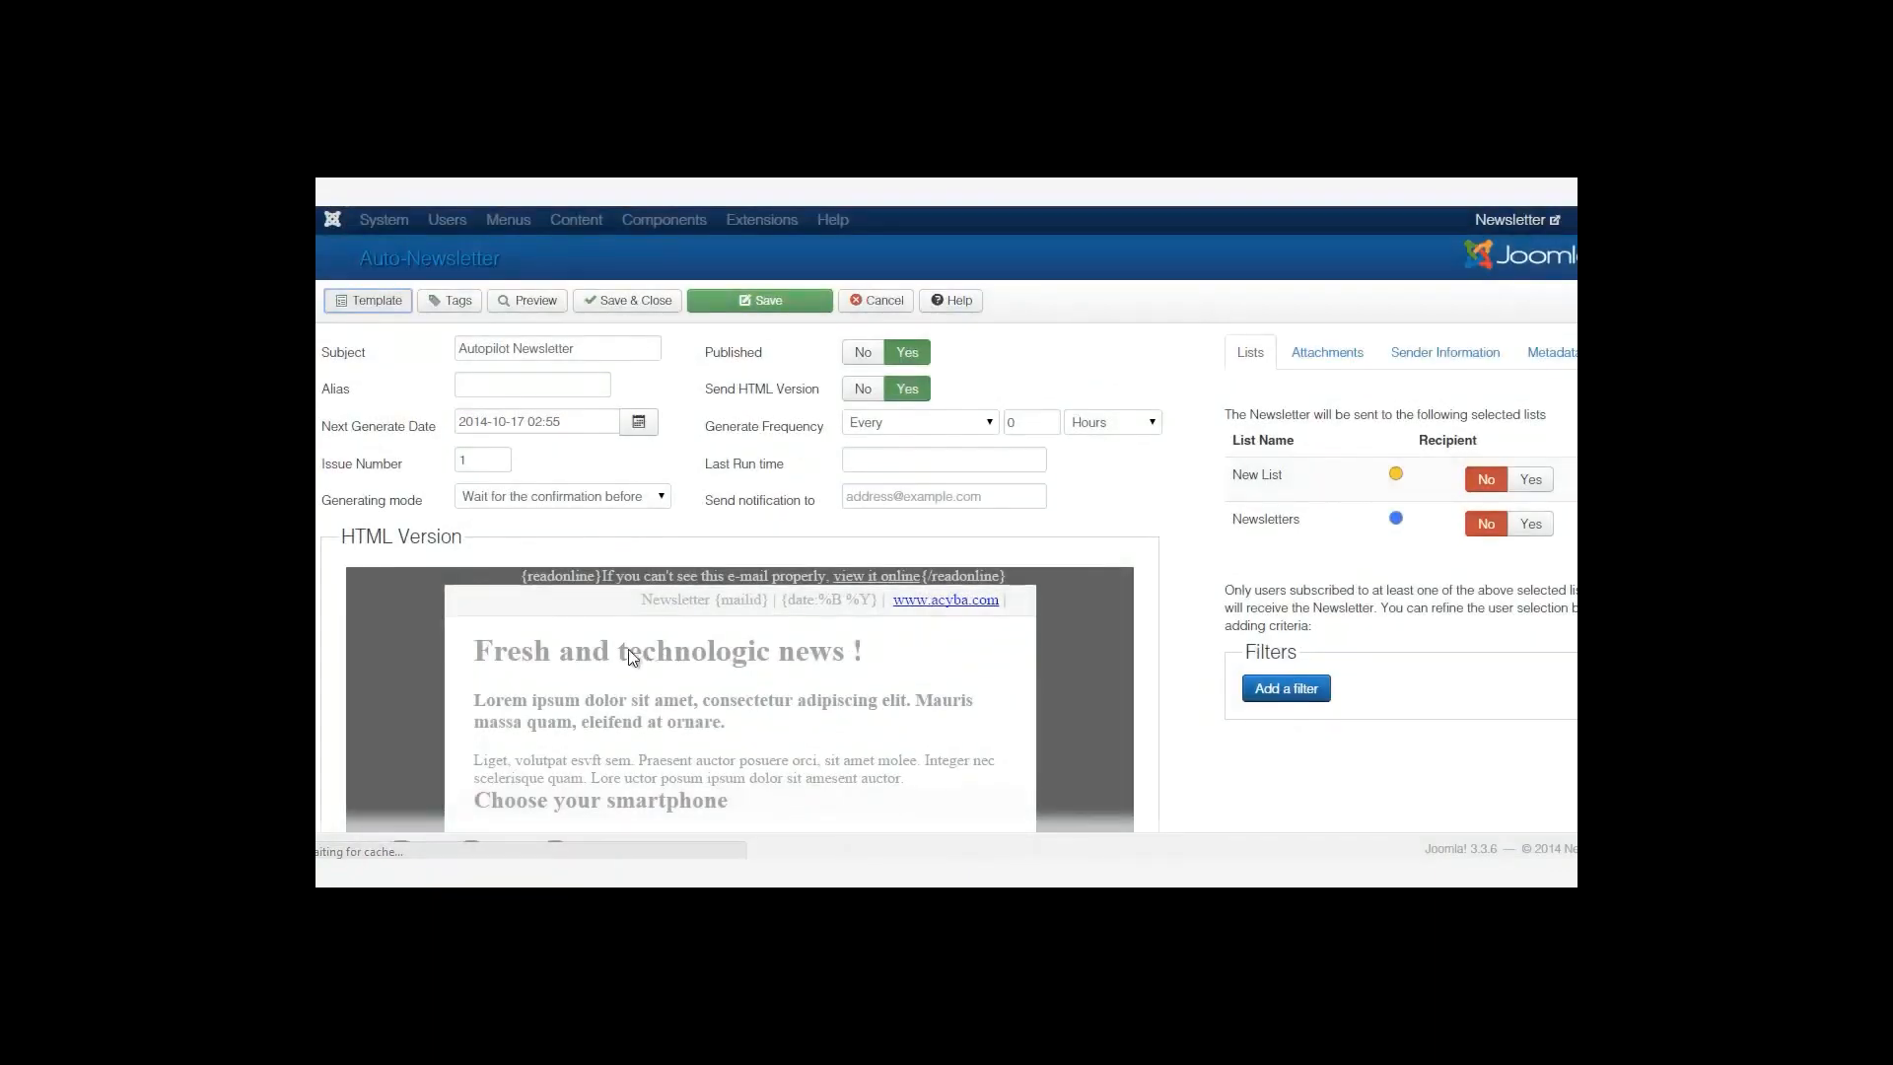
left_click(456, 302)
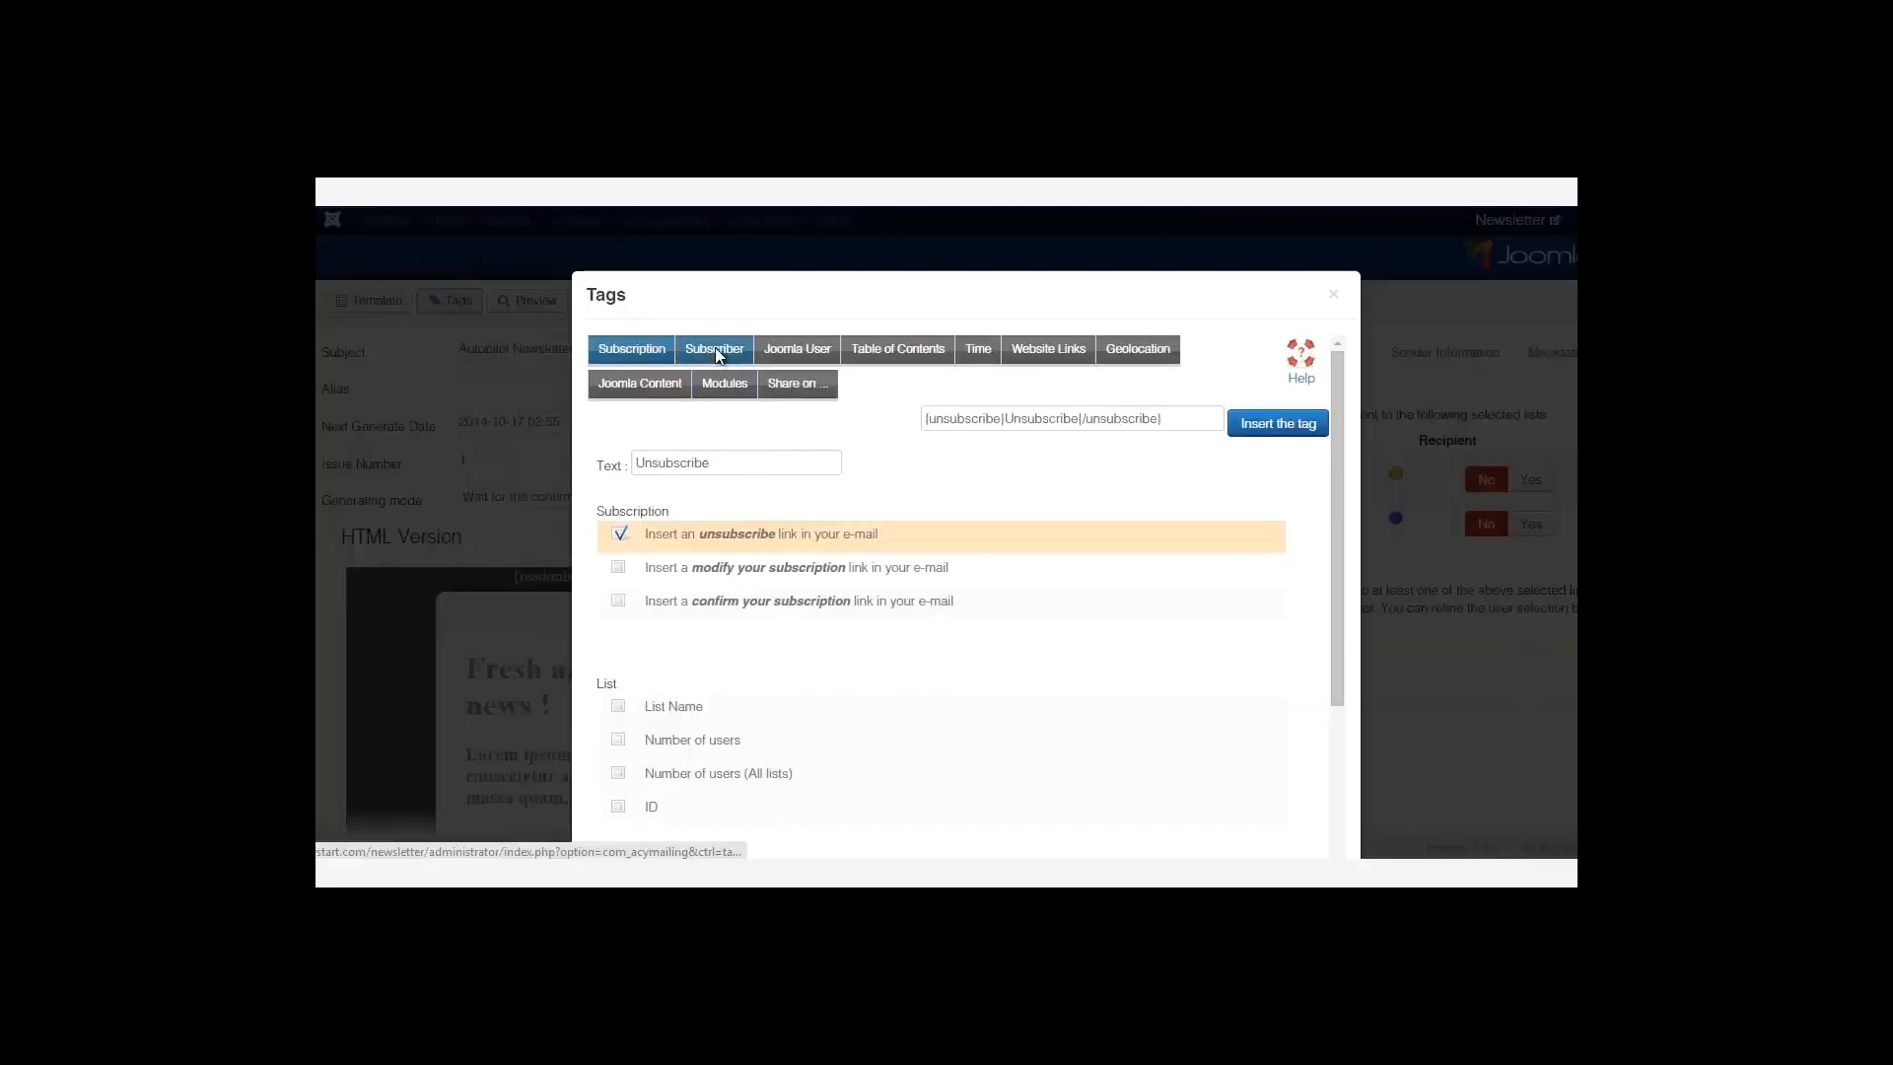
left_click(716, 353)
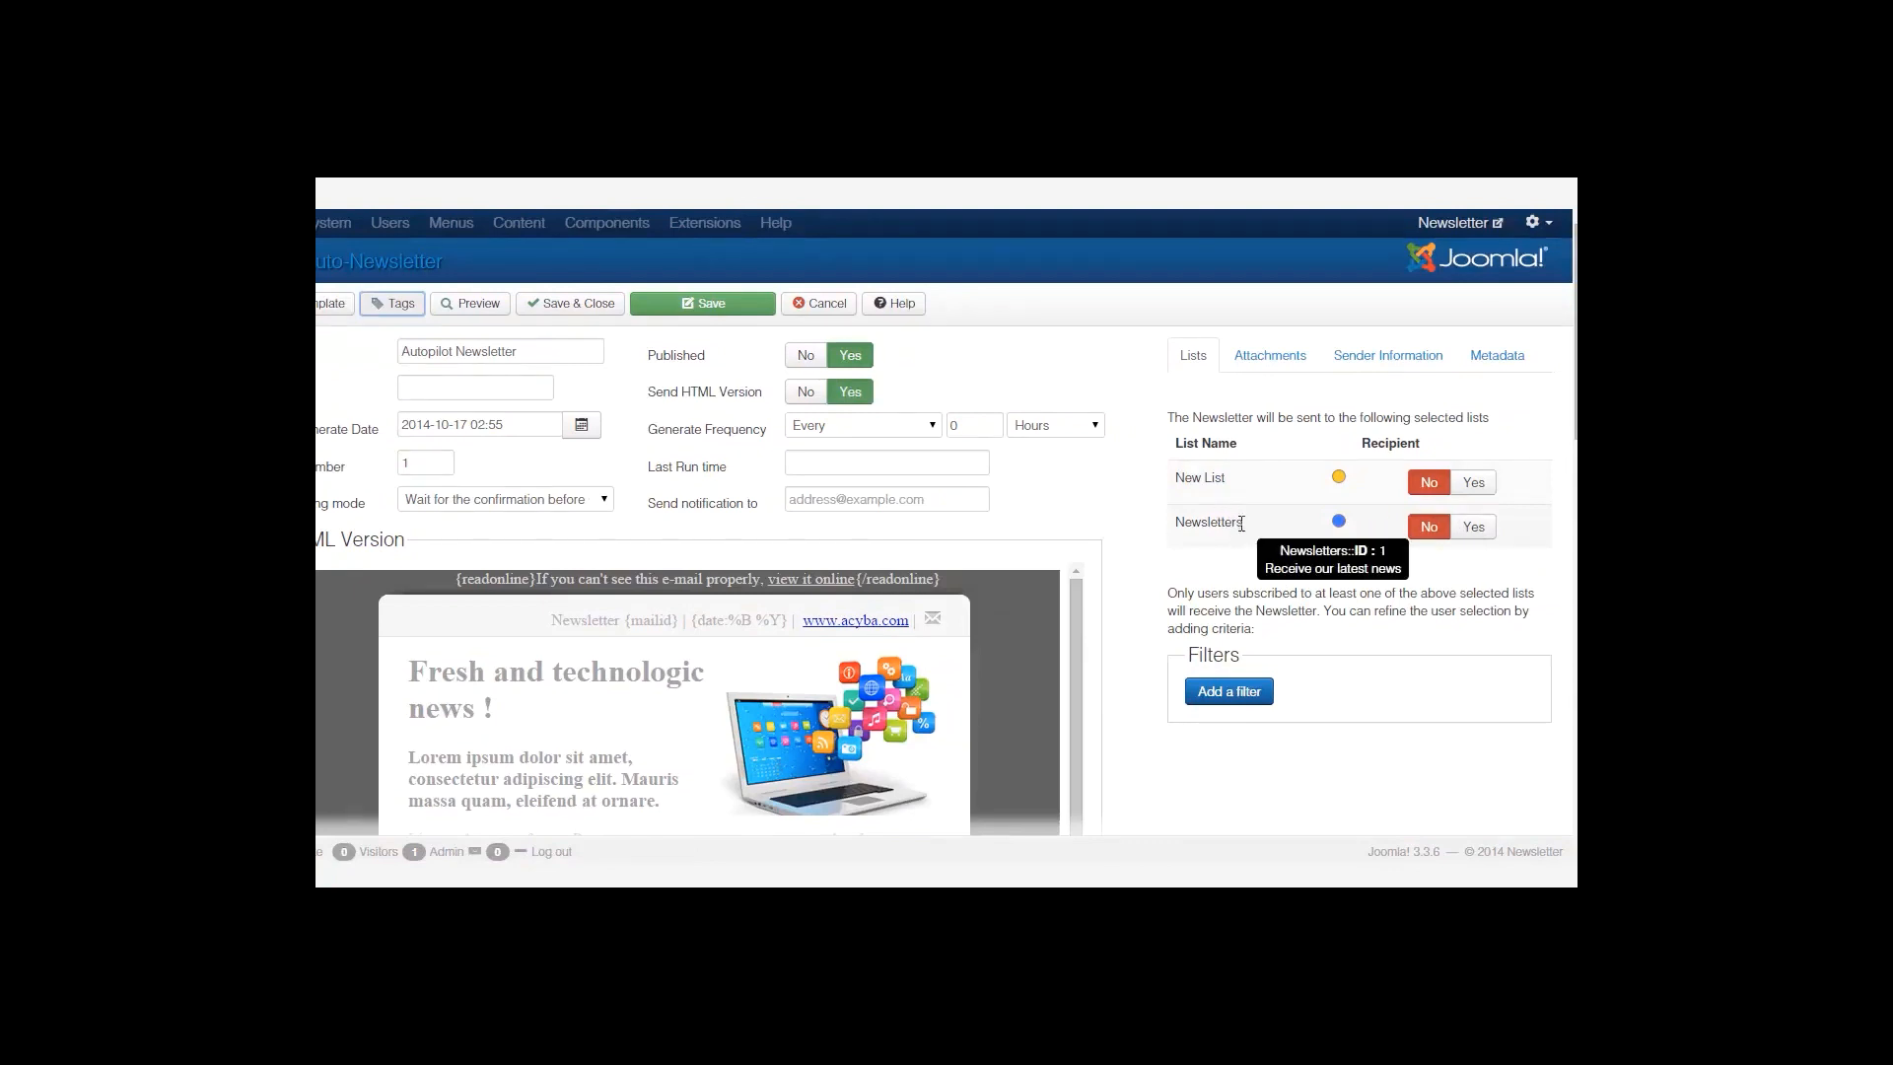
mouse_move(1201, 526)
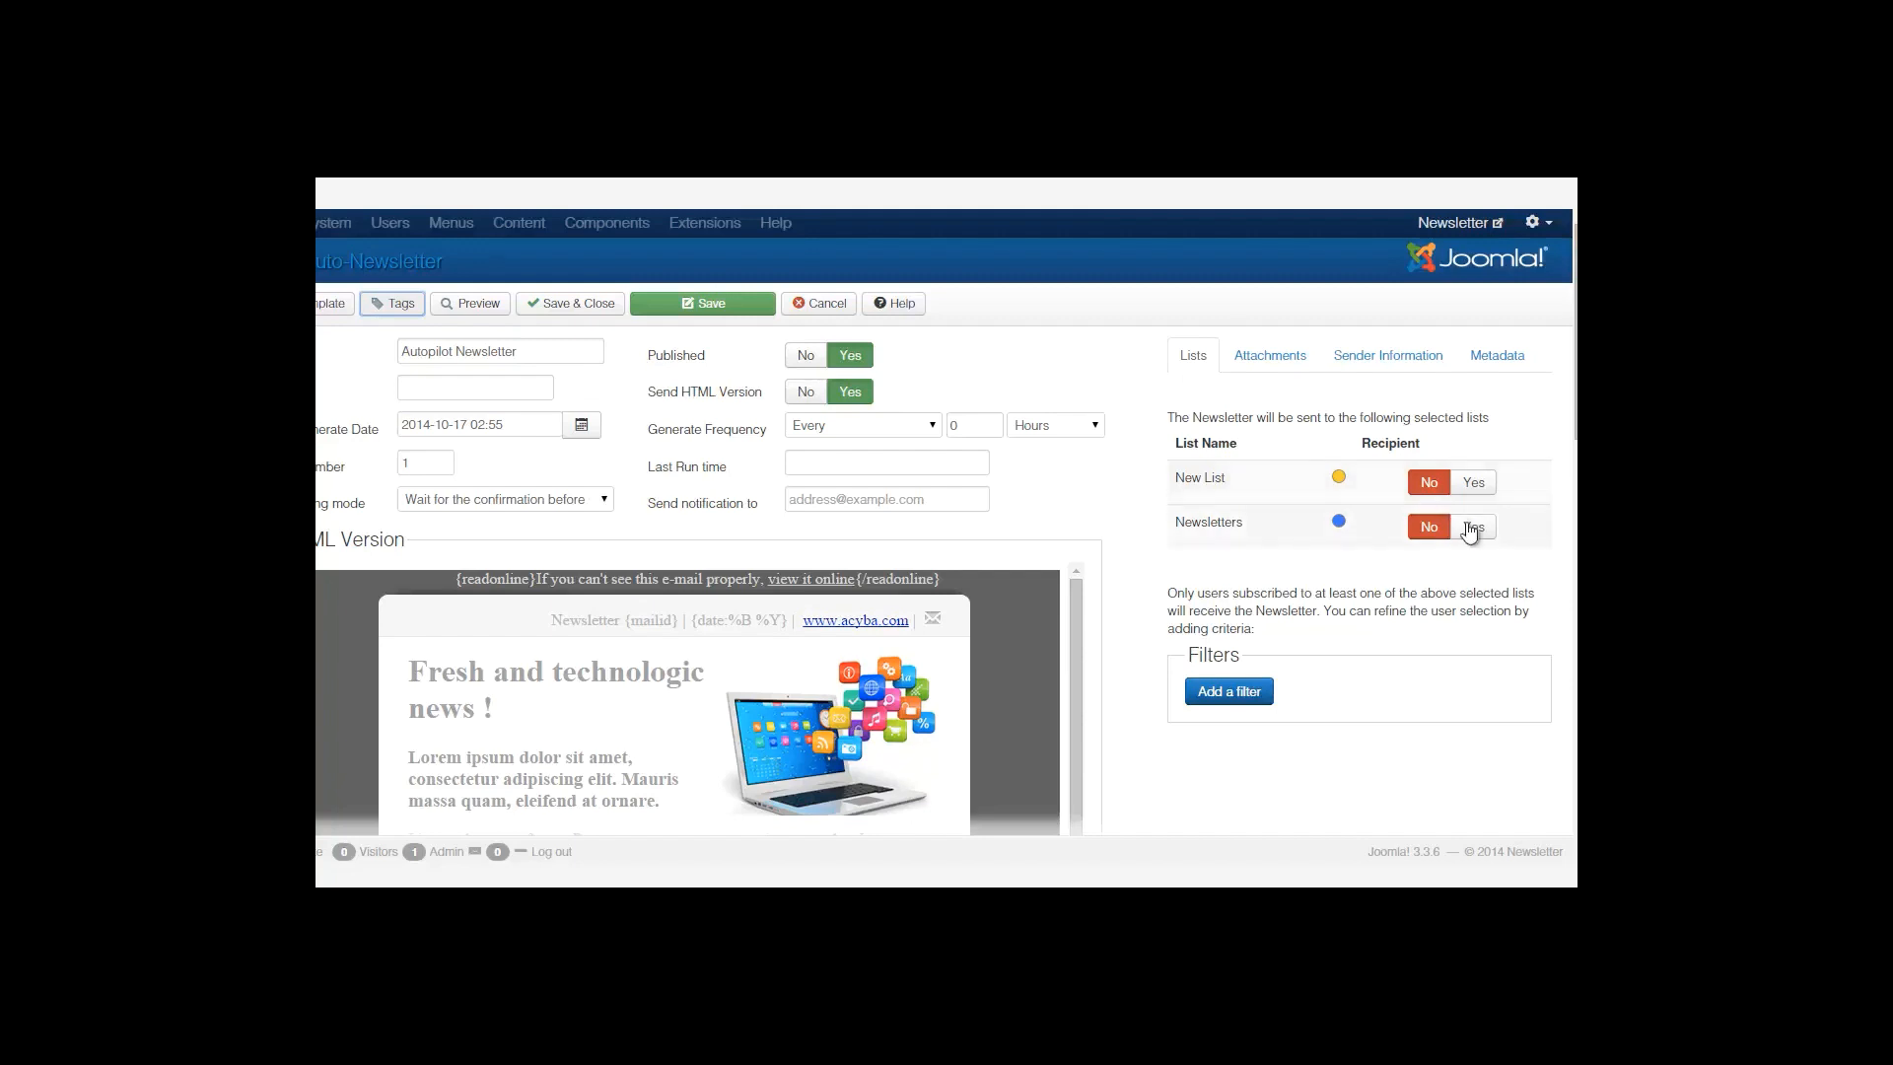
left_click(1269, 359)
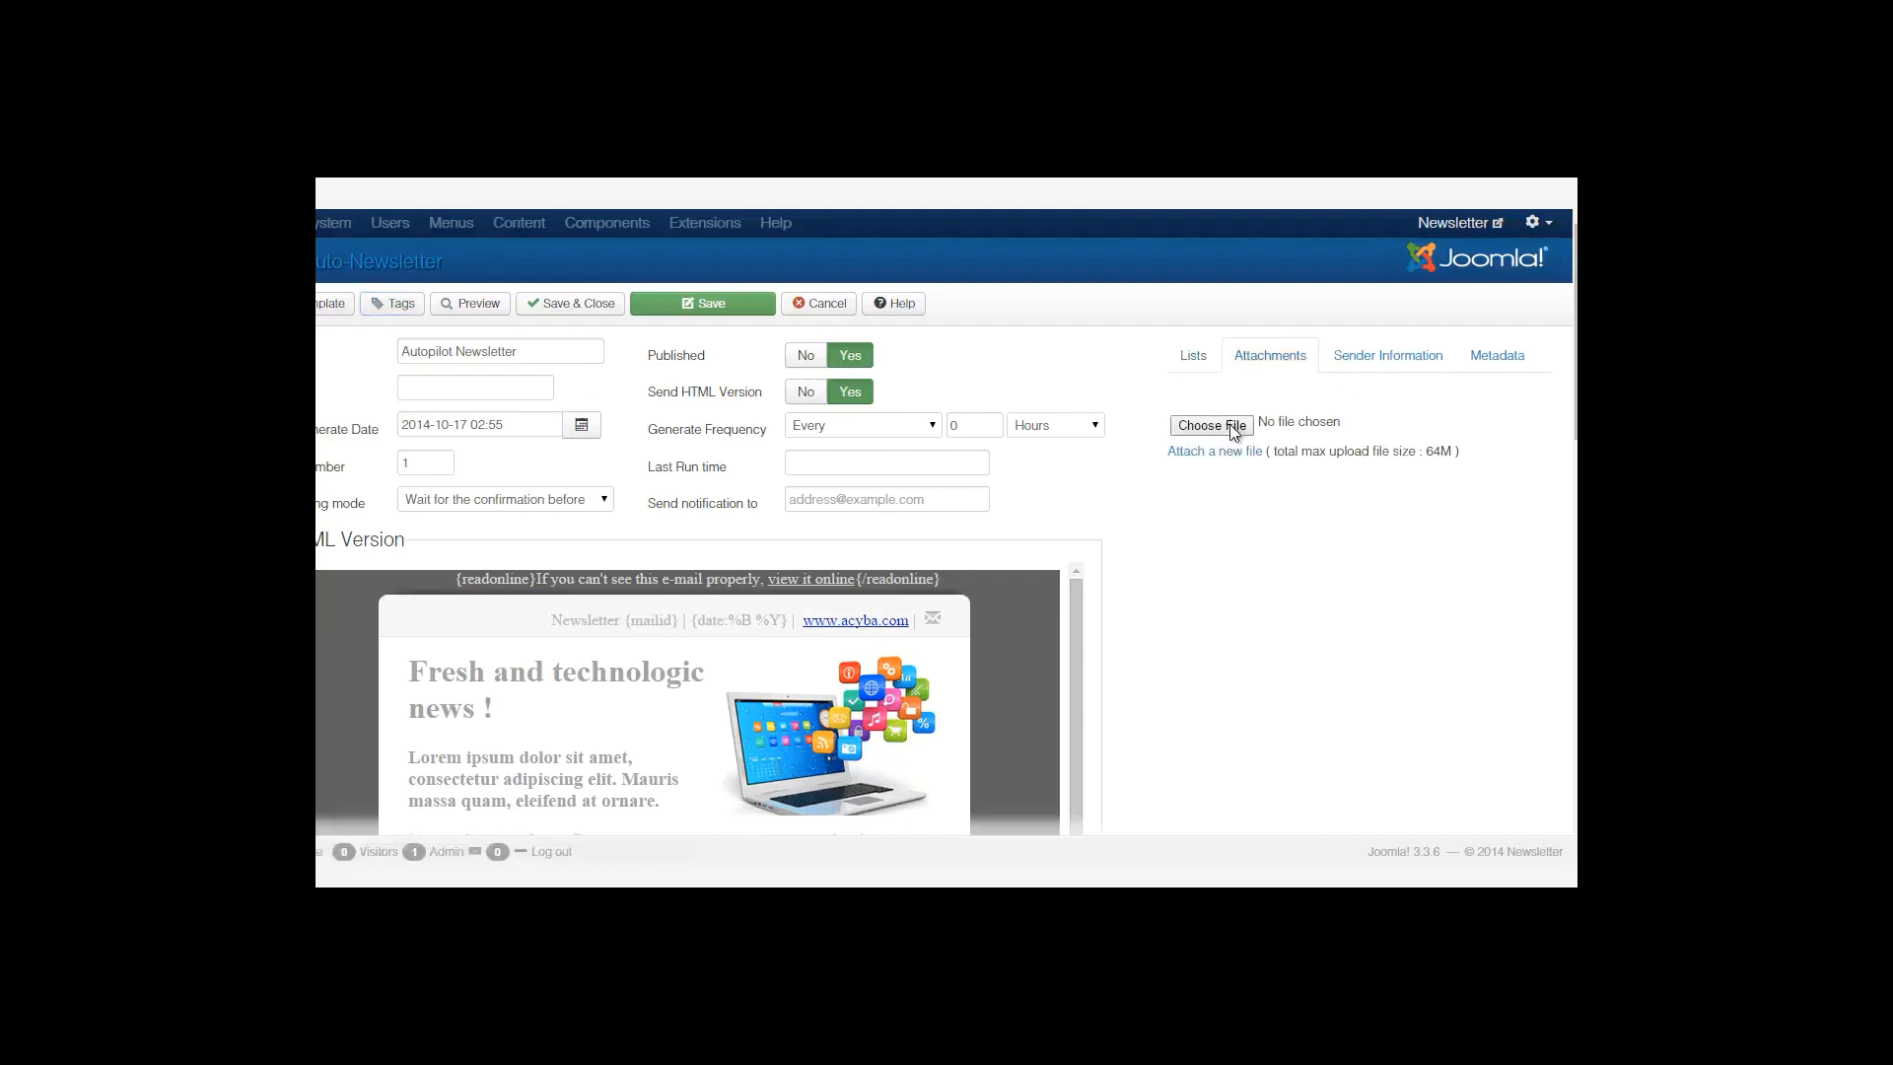
left_click(1370, 357)
left_click(1372, 428)
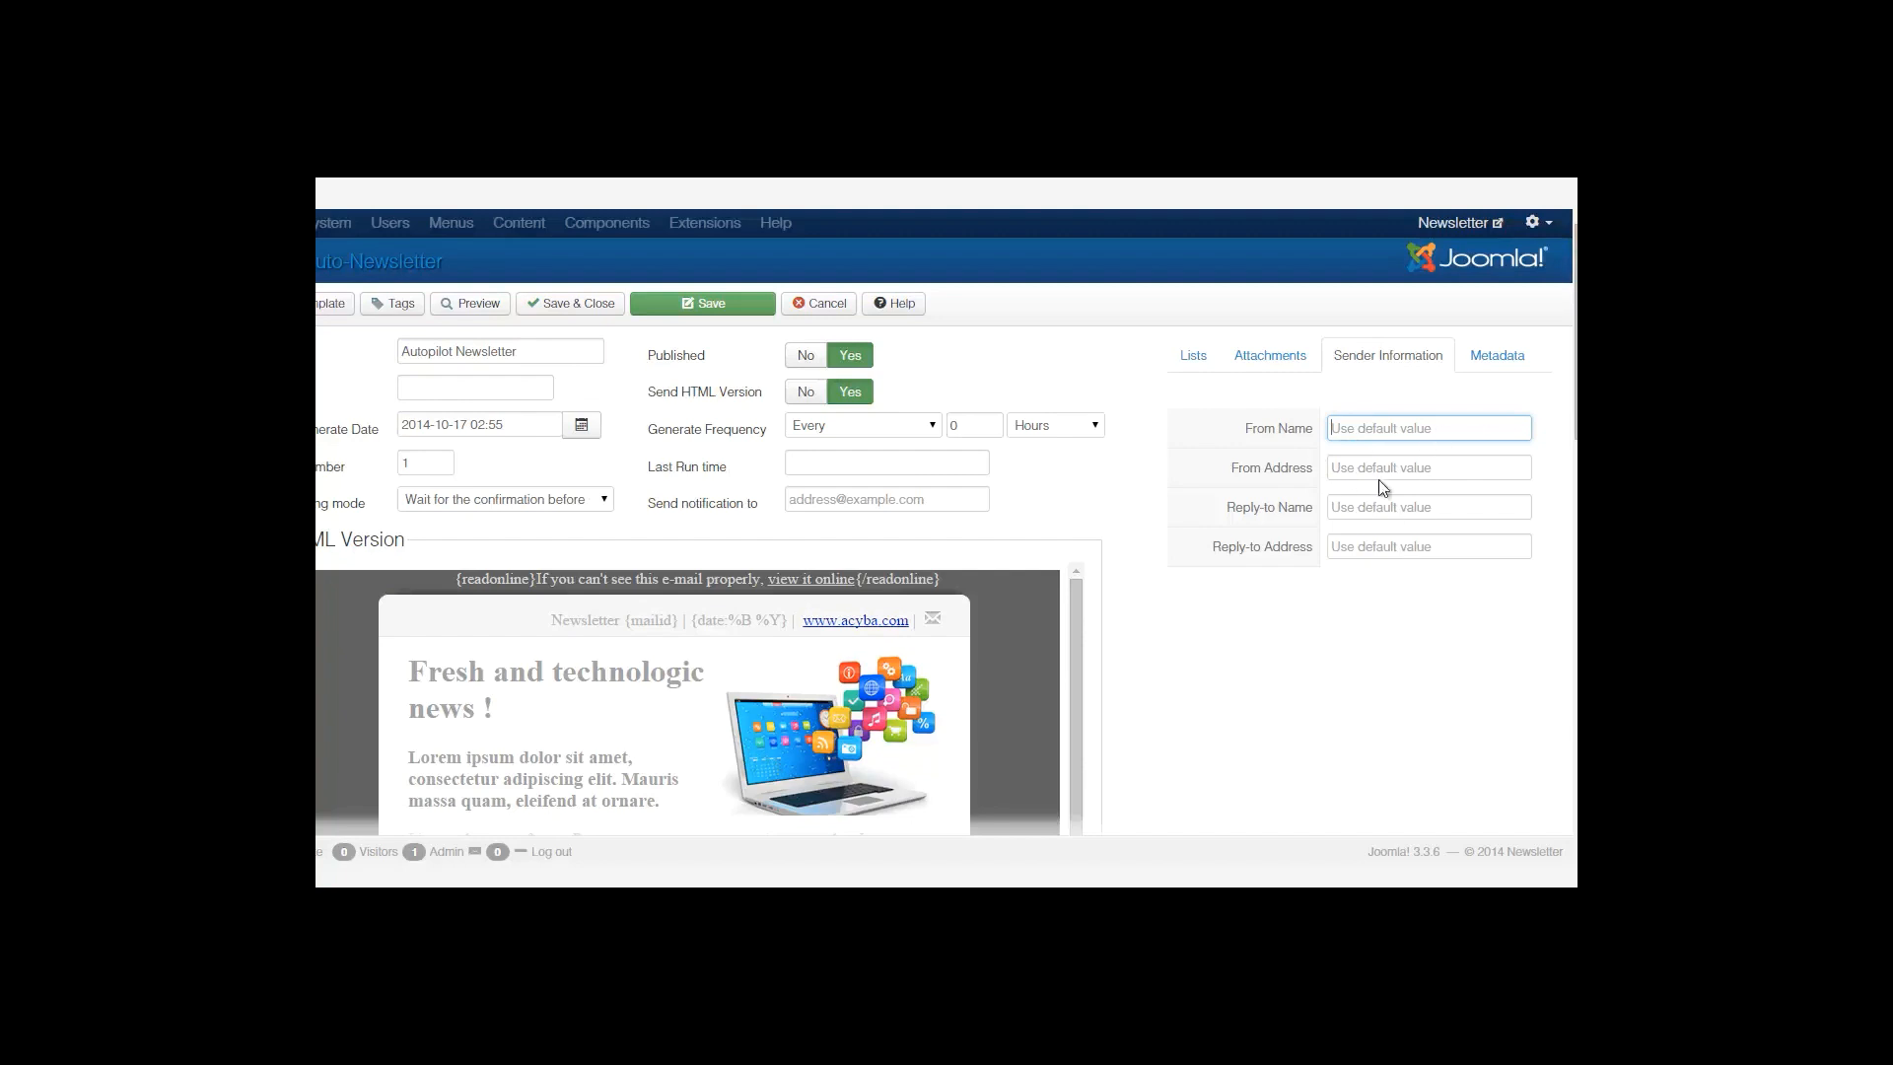
left_click(1508, 355)
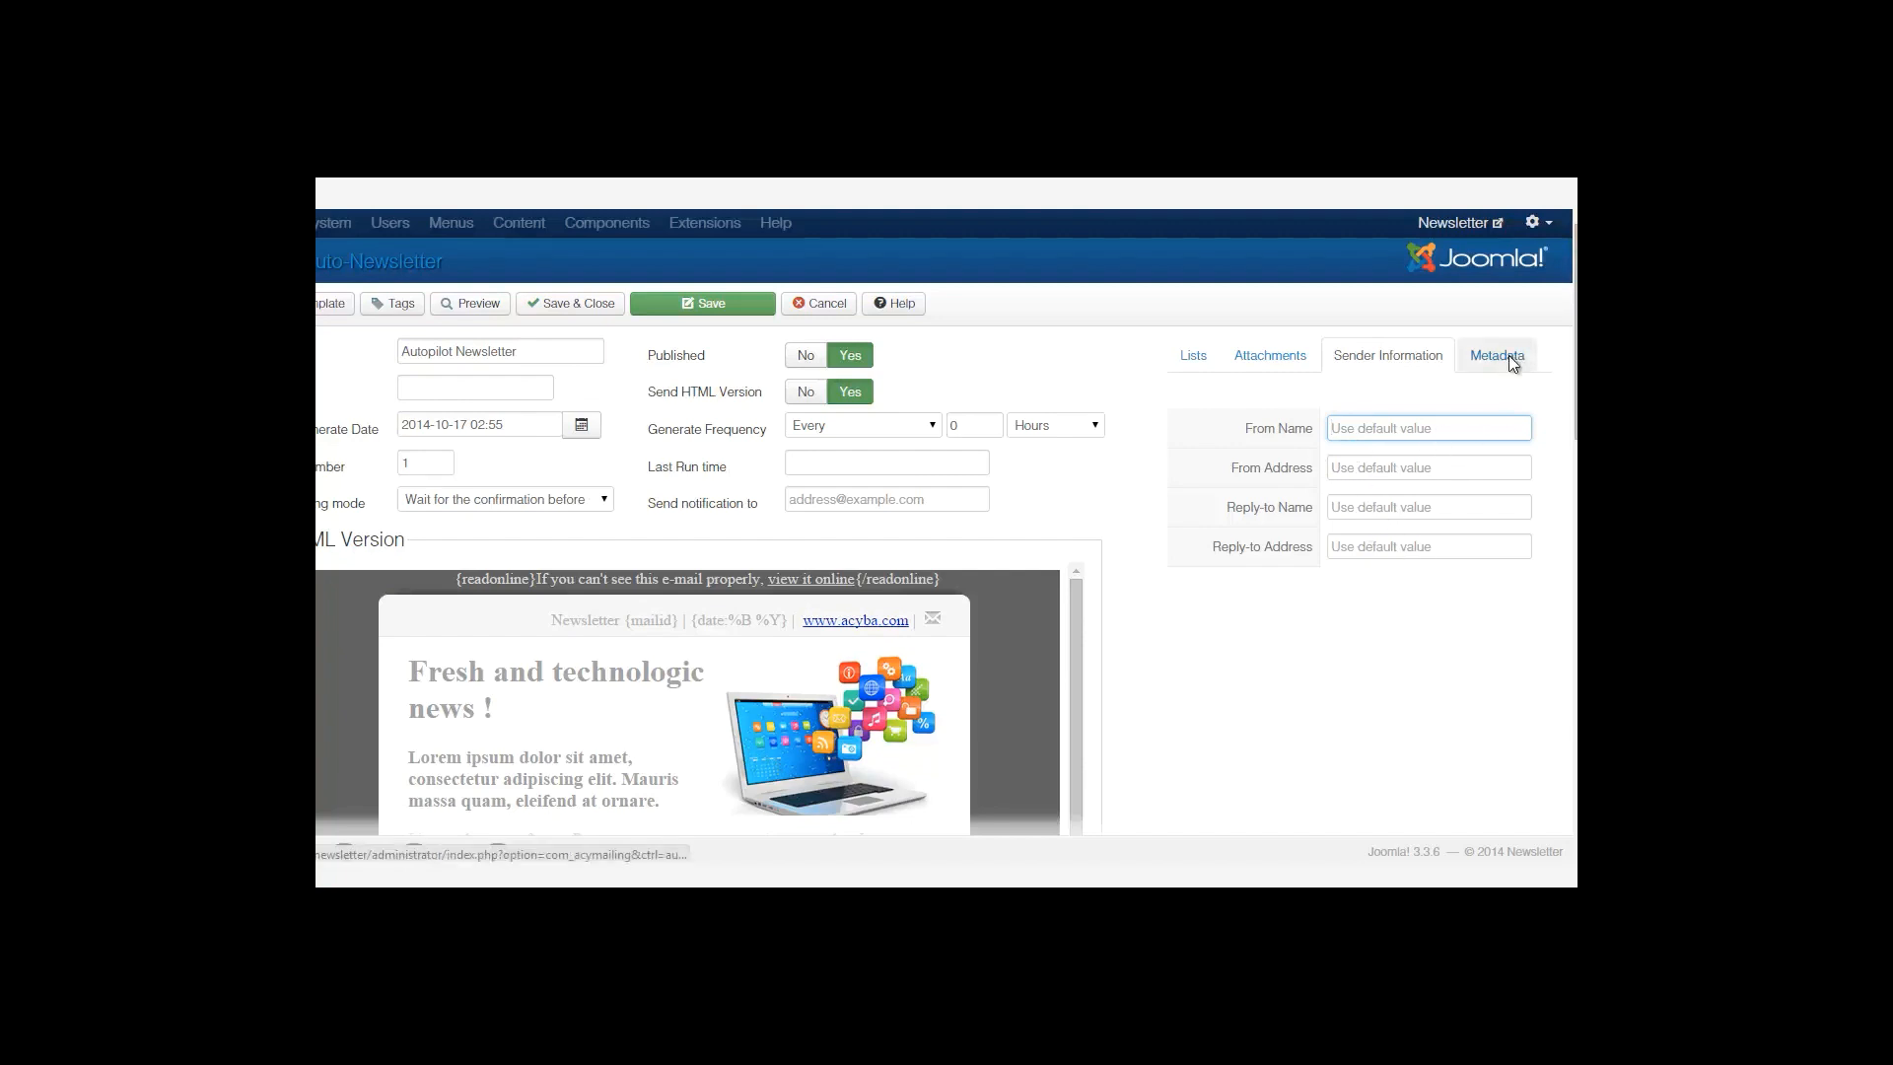
left_click(1193, 356)
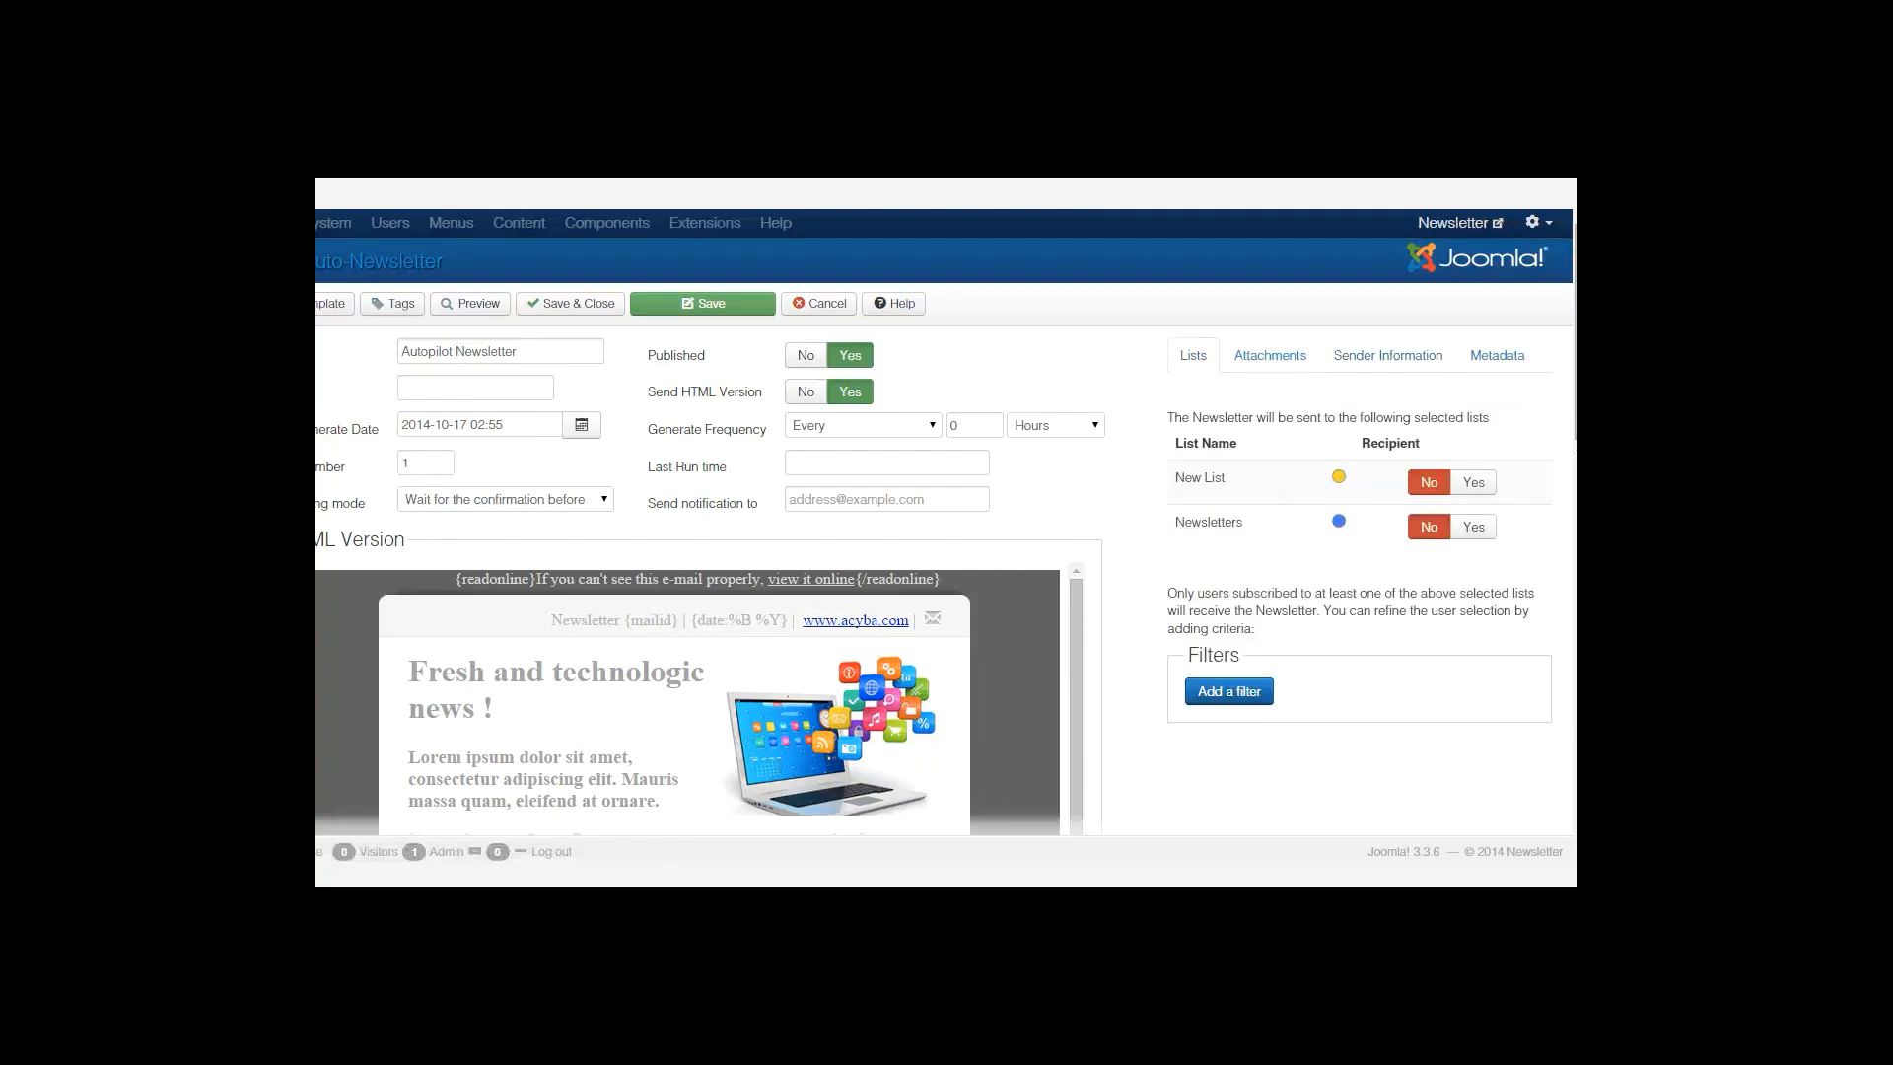
scroll(1200, 394, "down", 5)
scroll(750, 443, "up", 5)
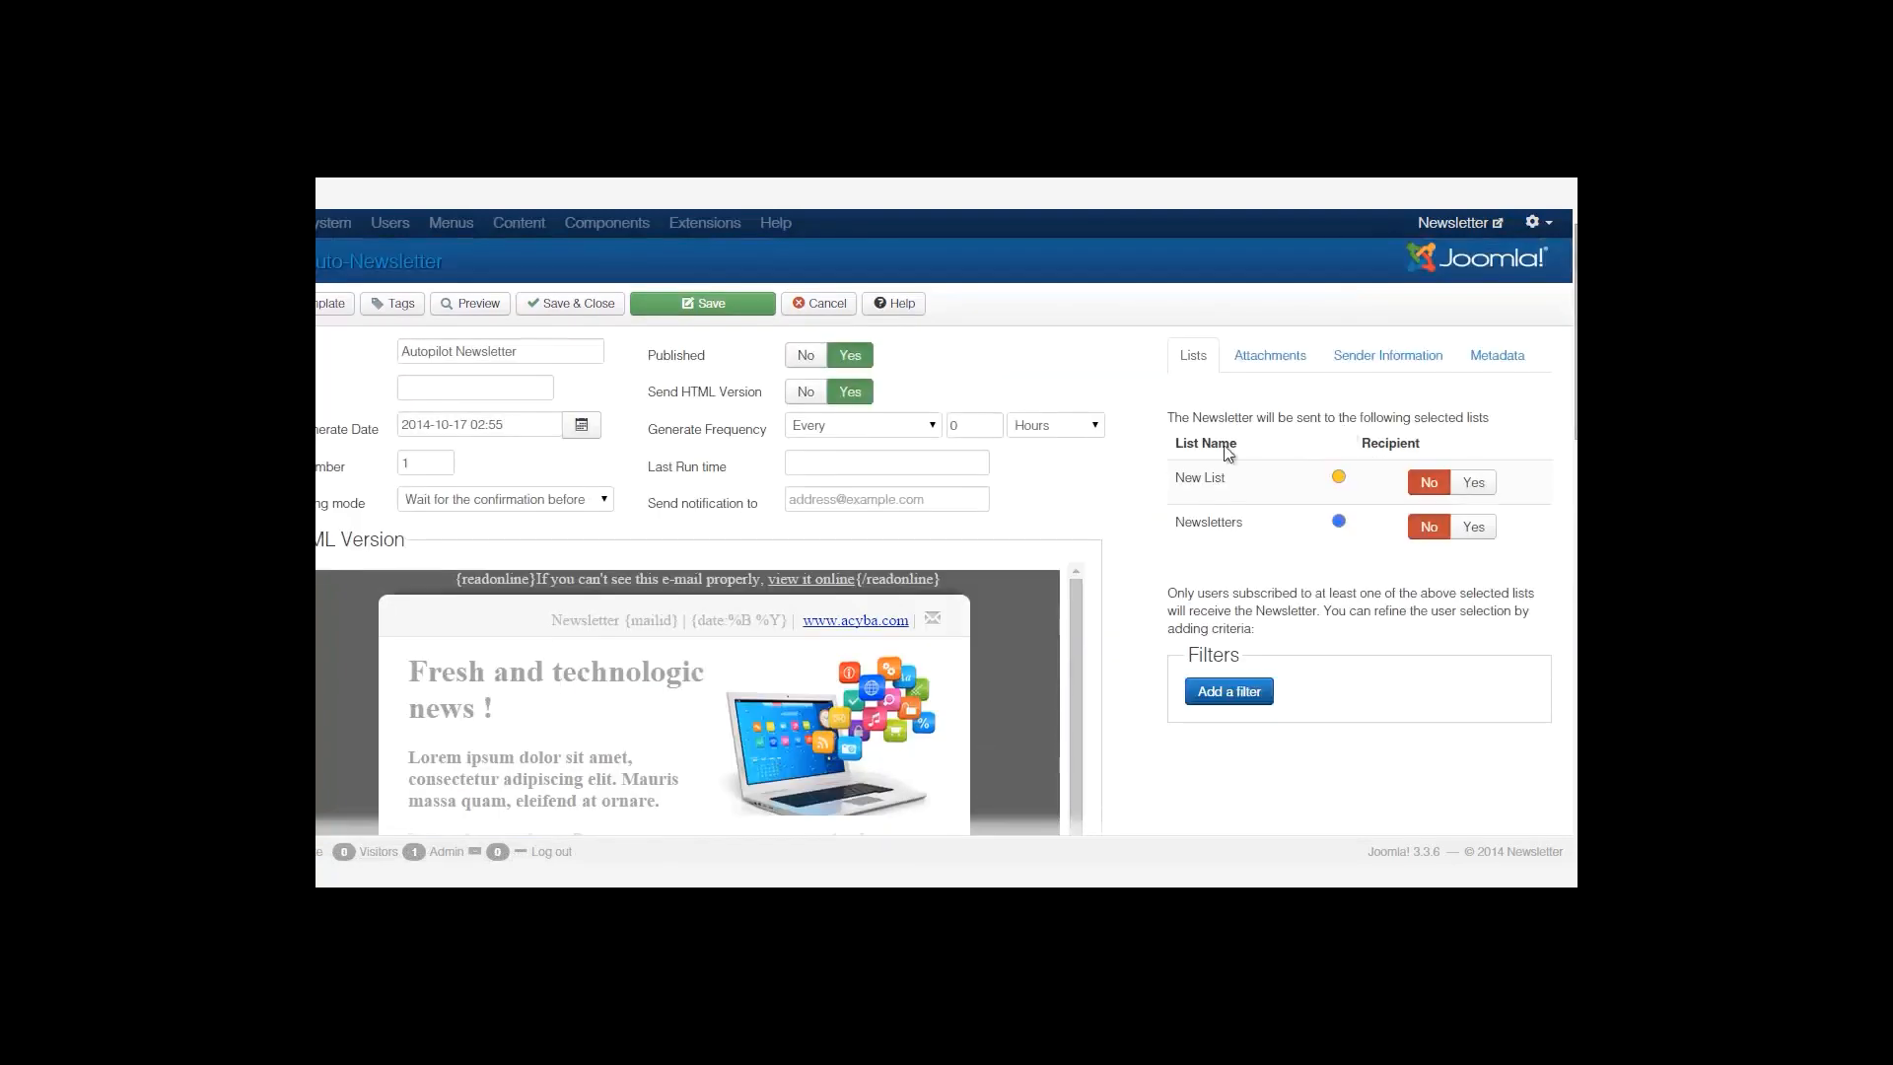